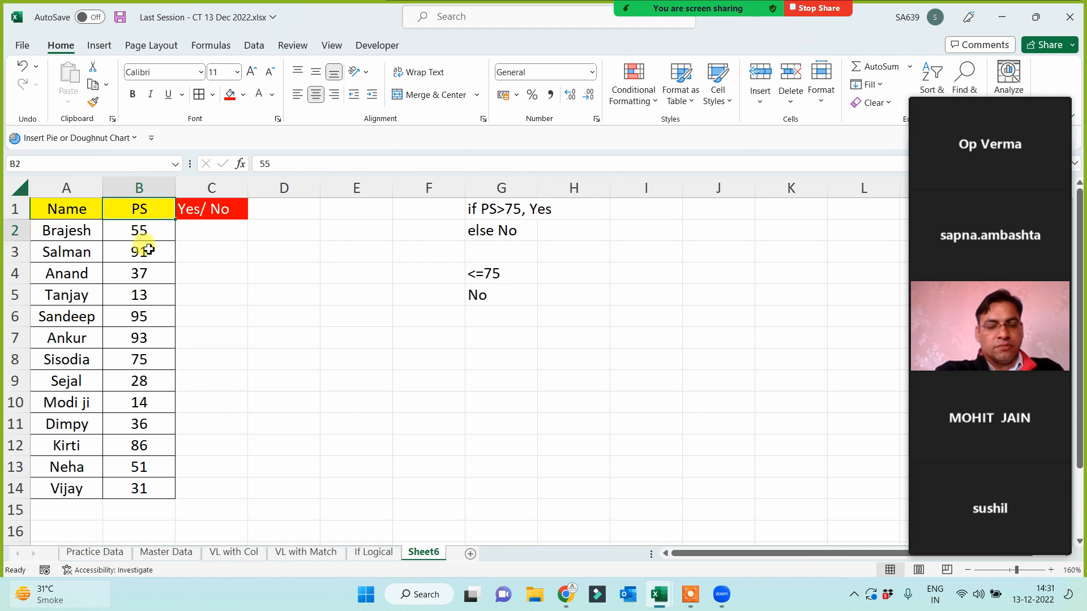
- Give the Name and PS header cells A1:B1 a blue fill and white font
left_click(148, 212)
left_click(83, 203, "shift")
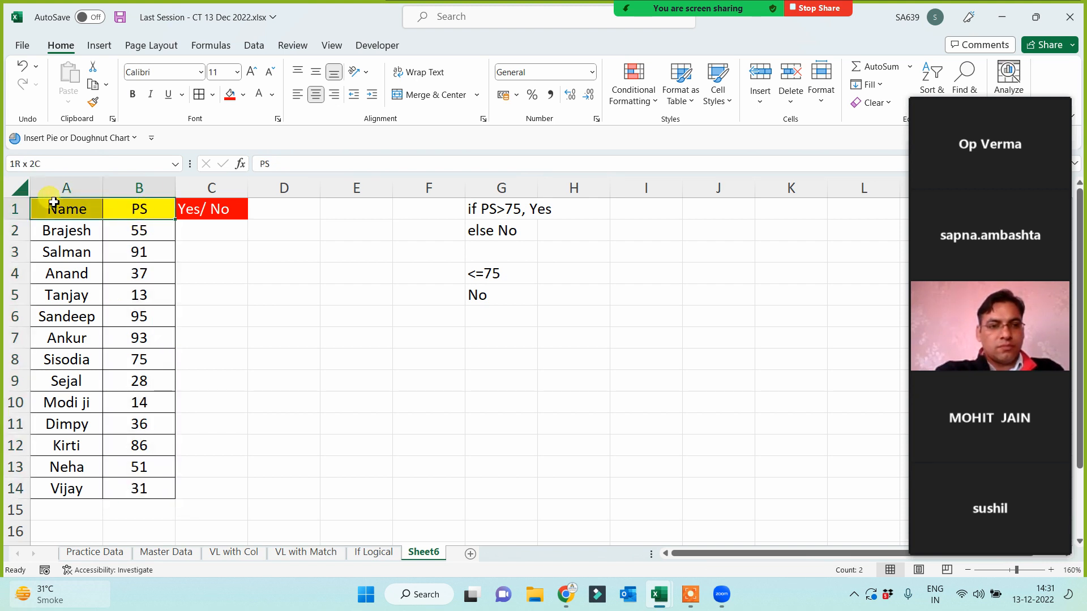
left_click(244, 98)
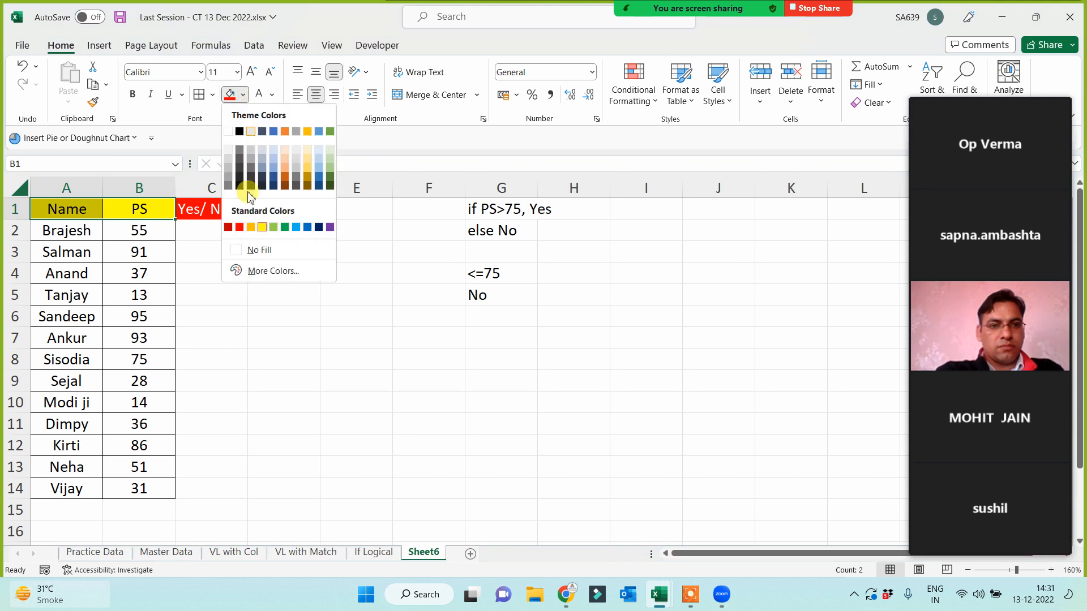
left_click(305, 227)
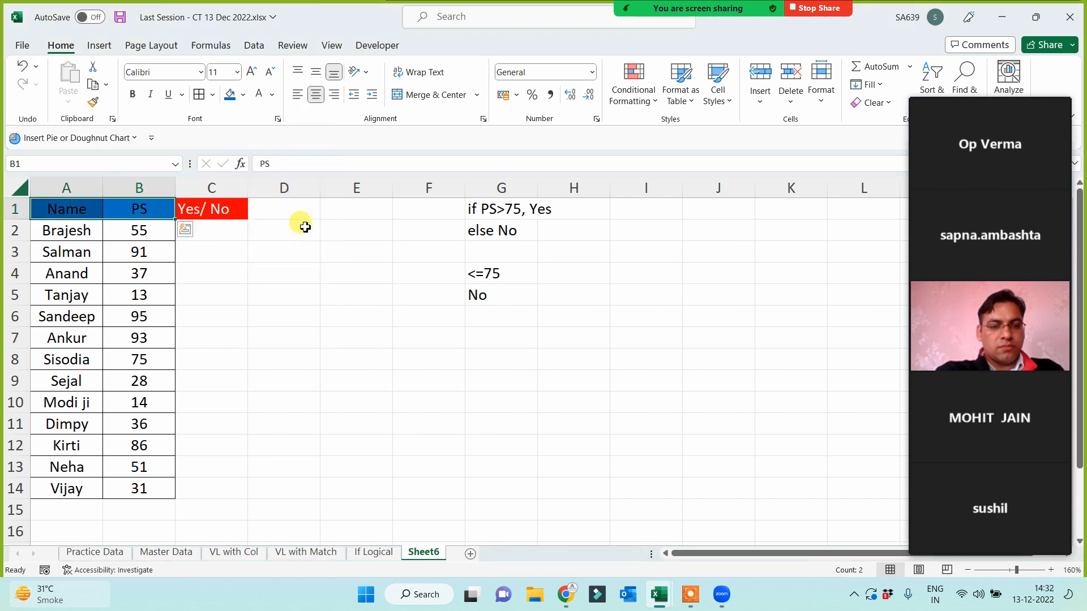
left_click(258, 95)
left_click(270, 287)
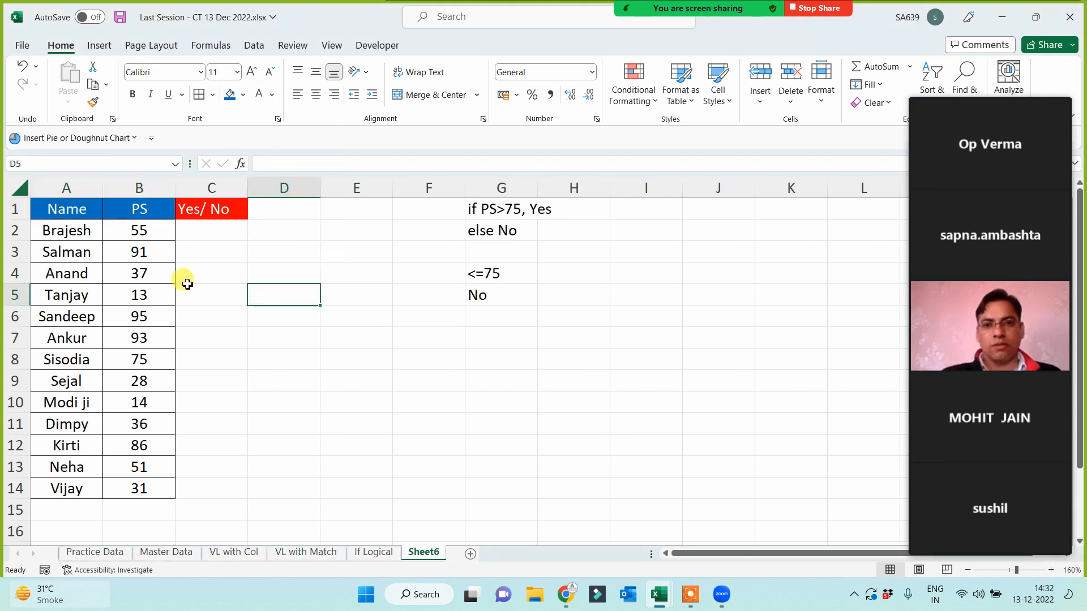
left_click_drag(138, 230, 138, 485)
left_click(323, 396)
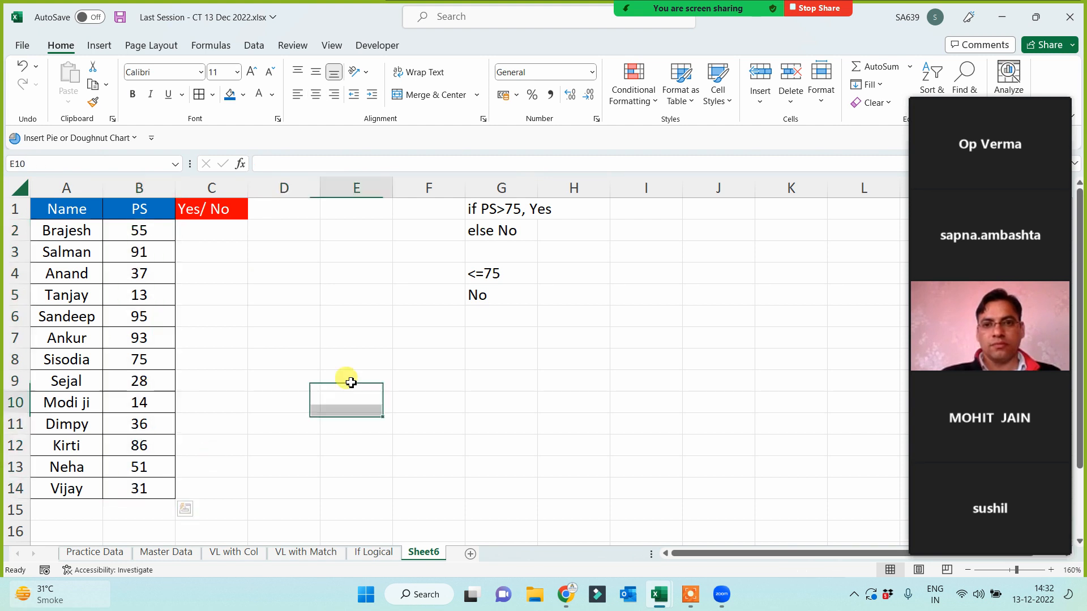
left_click(492, 214)
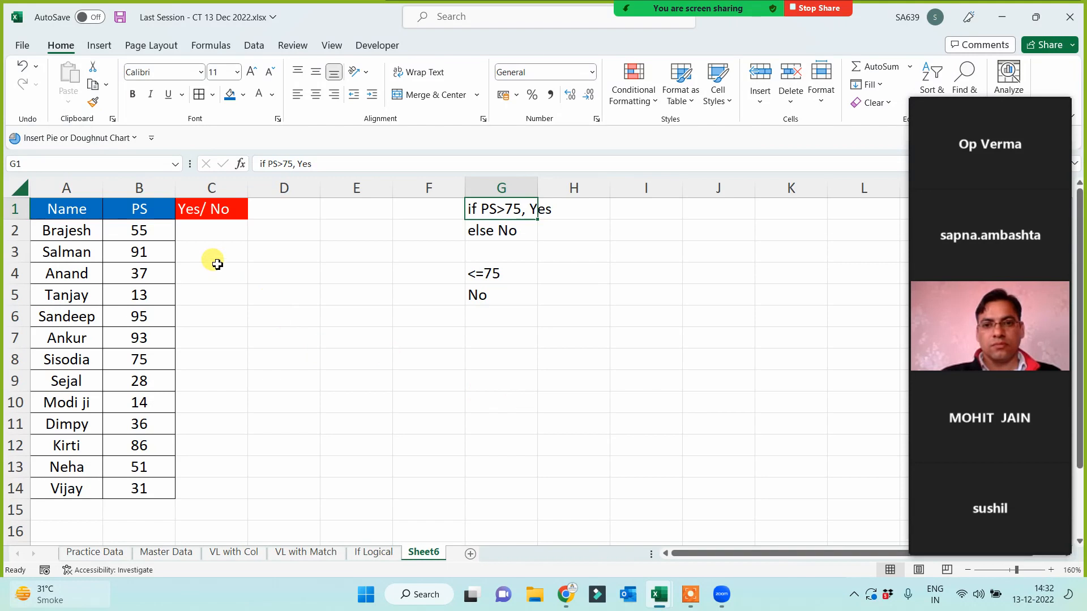
- Enter the results manually in C2:C6 as No, Yes, NO, No and Yes
left_click(209, 232)
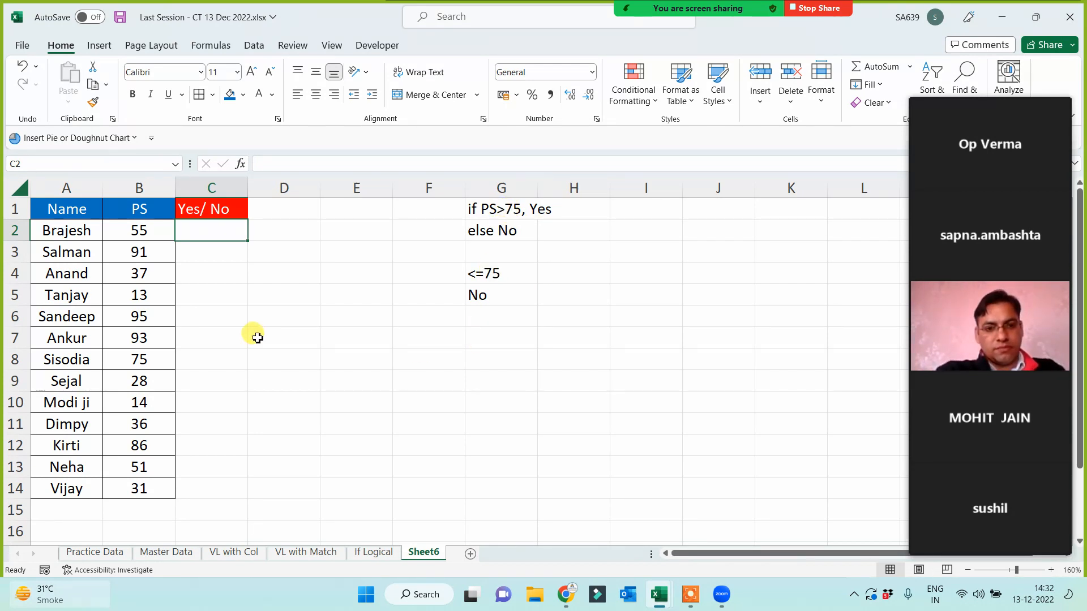
type("=")
key("Escape")
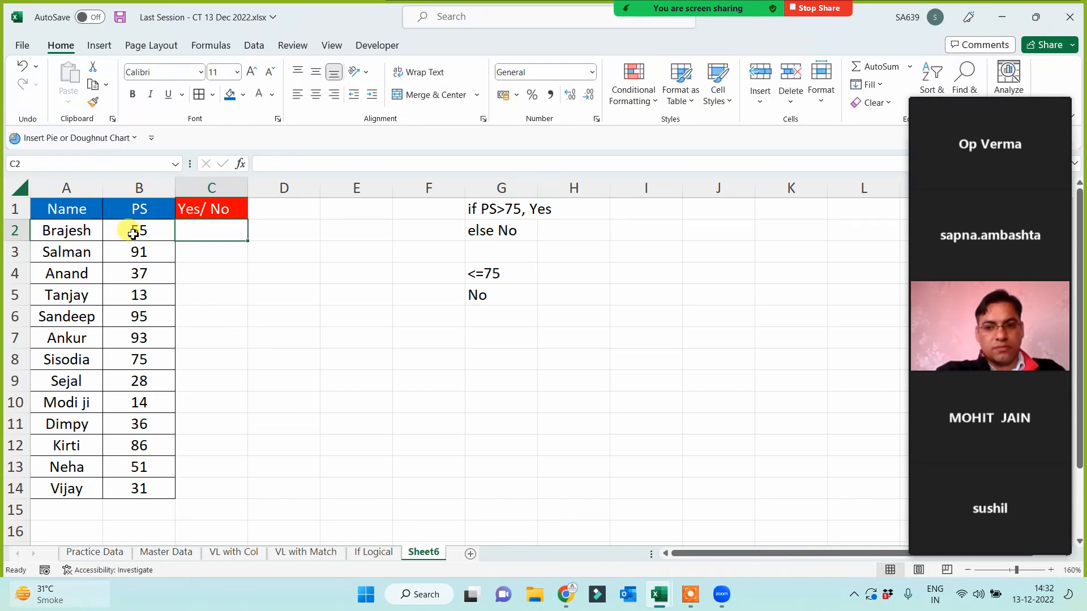
type("No")
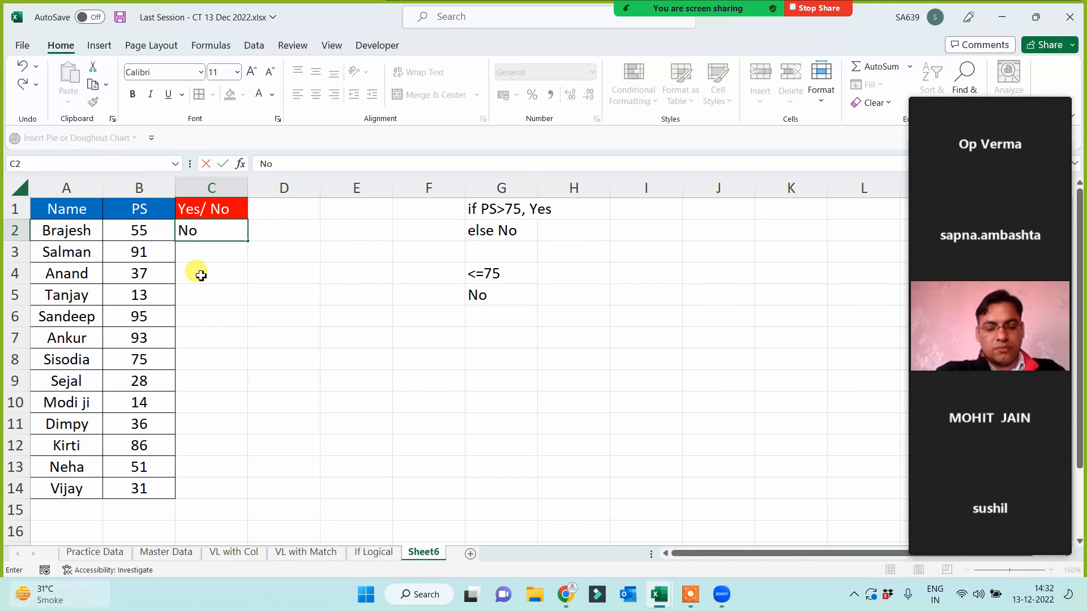
key("Return")
type("Yes")
key("Return")
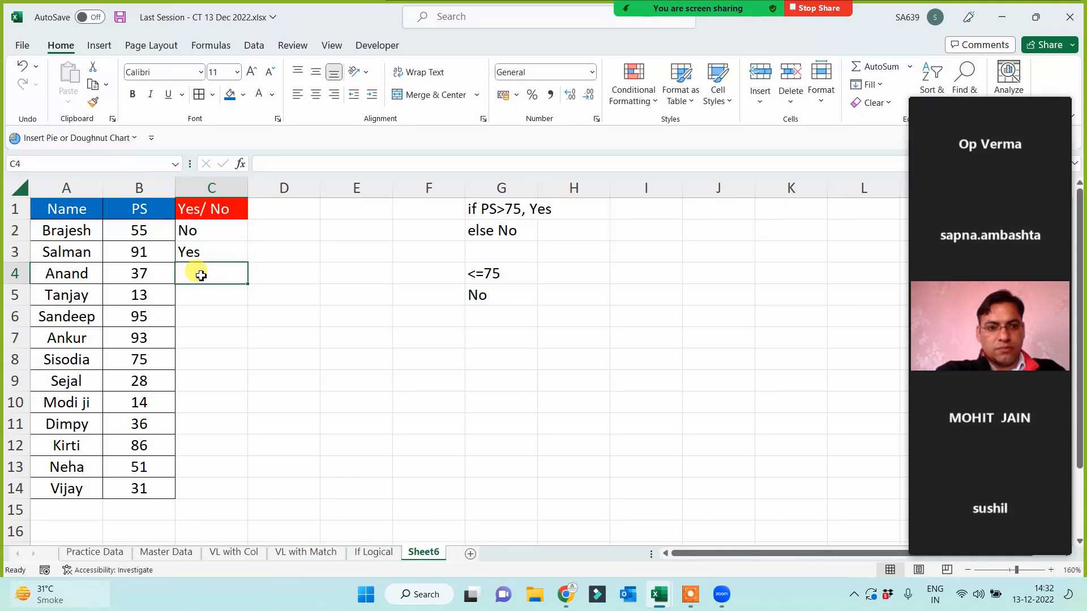
type("NO")
key("Return")
type("No")
key("Return")
type("Yes")
key("Return")
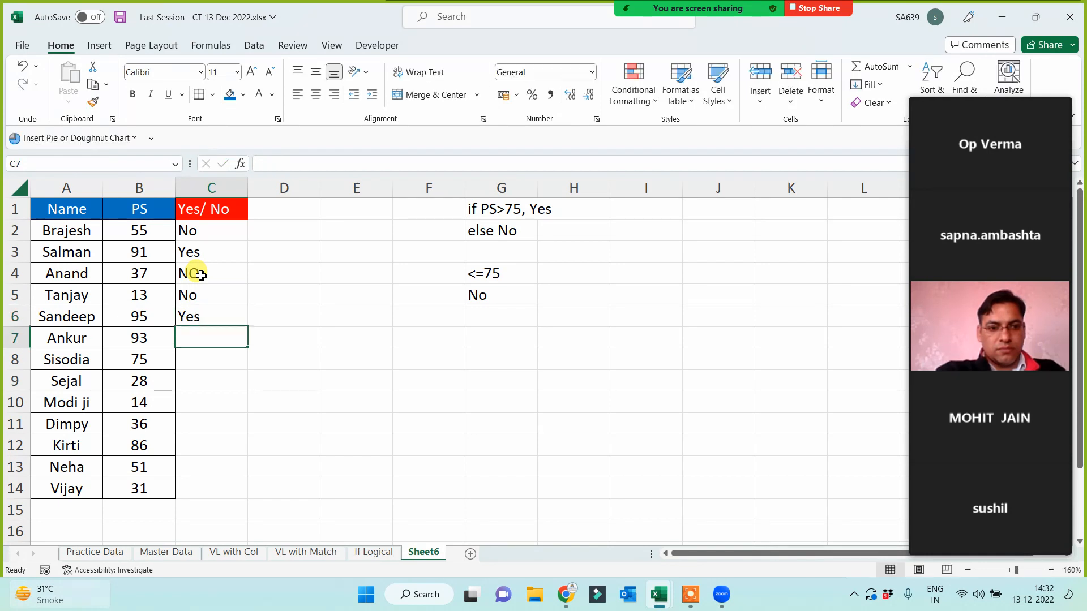
- Clear the manually entered results from the Yes/ No column, C2:C7
left_click_drag(222, 233, 215, 340)
key("Delete")
left_click(259, 354)
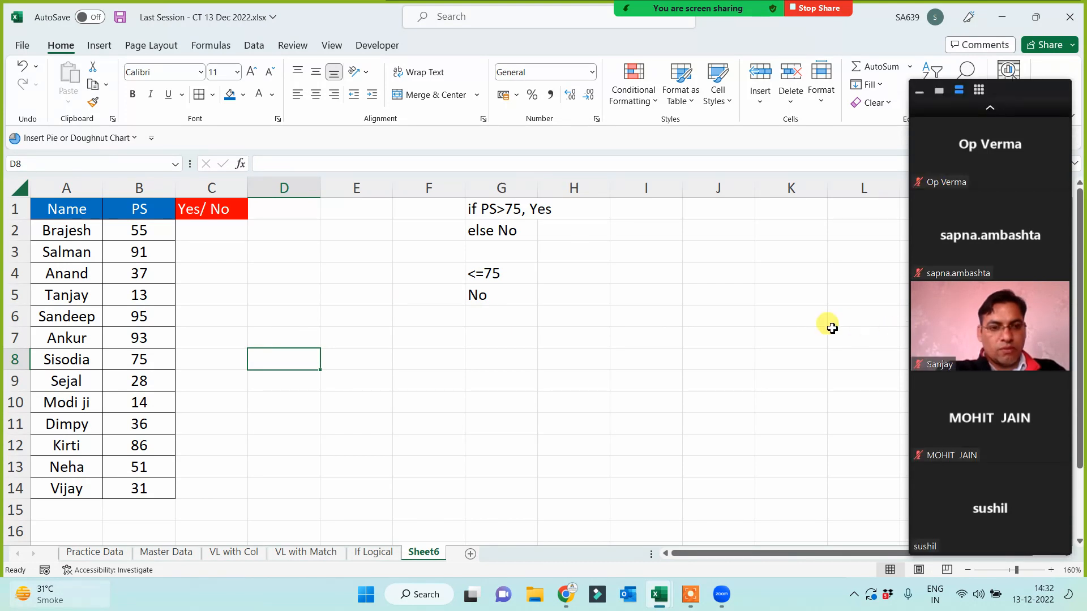
- Enter the formula =IF(B2>75,"Yes","No") in cell C2
left_click(223, 232)
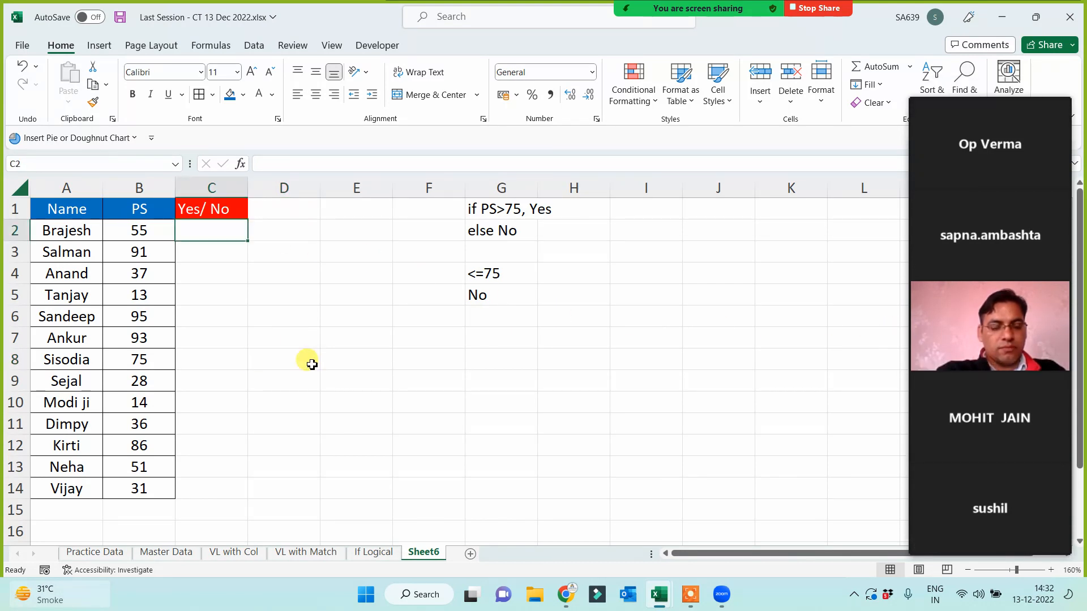
type("=if(")
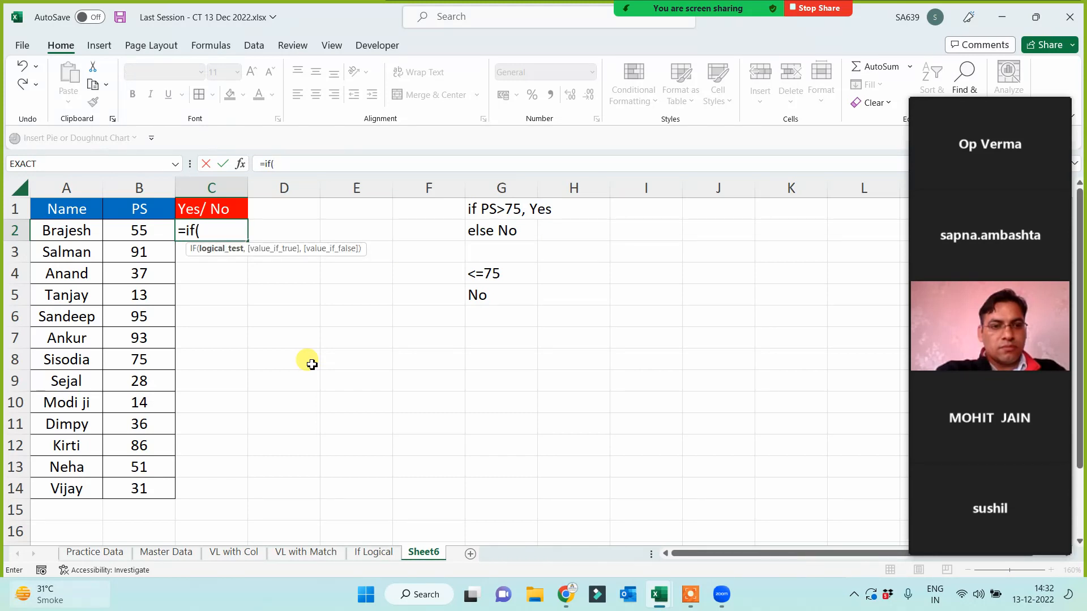
left_click(146, 230)
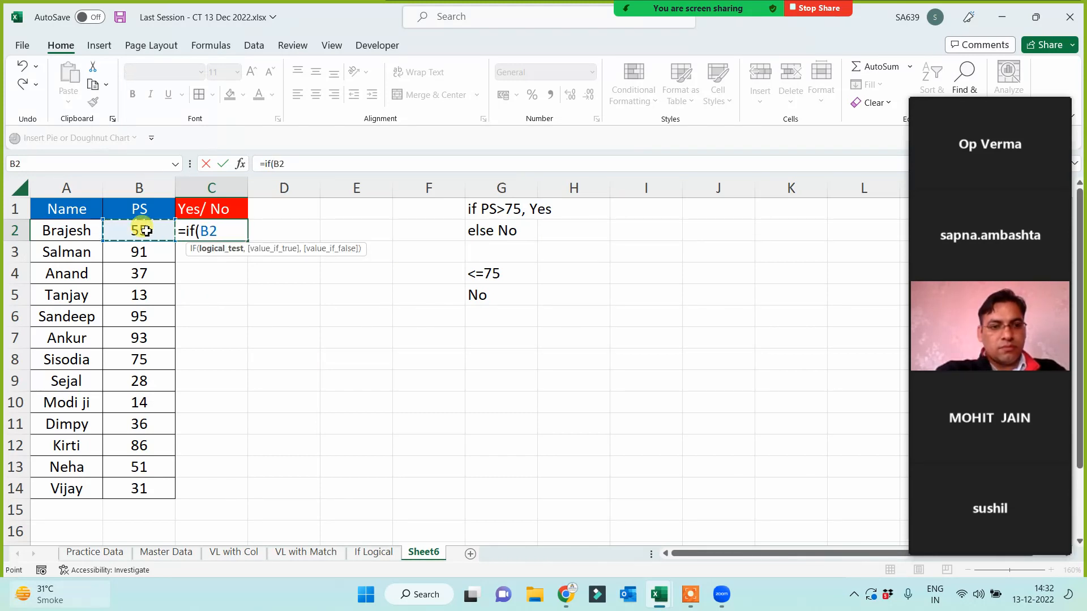
type(">75")
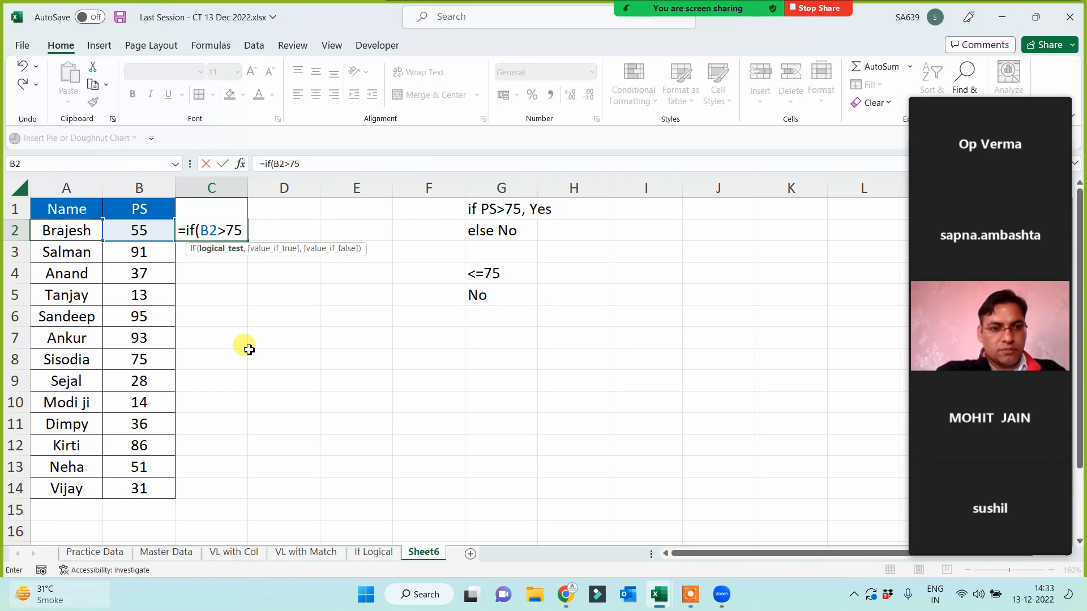
type(",\"Yes")
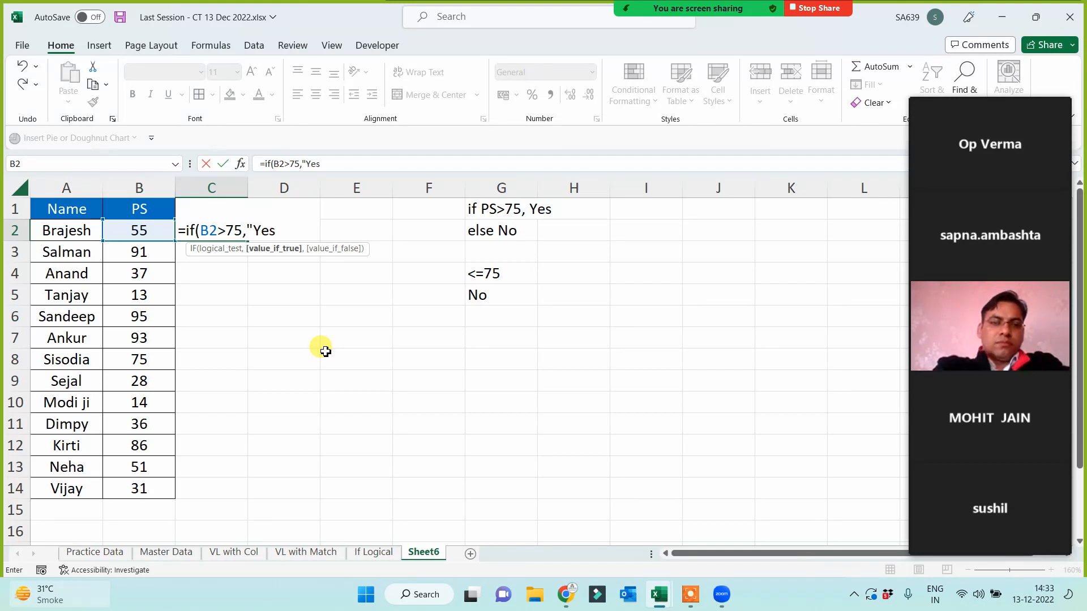
type(",")
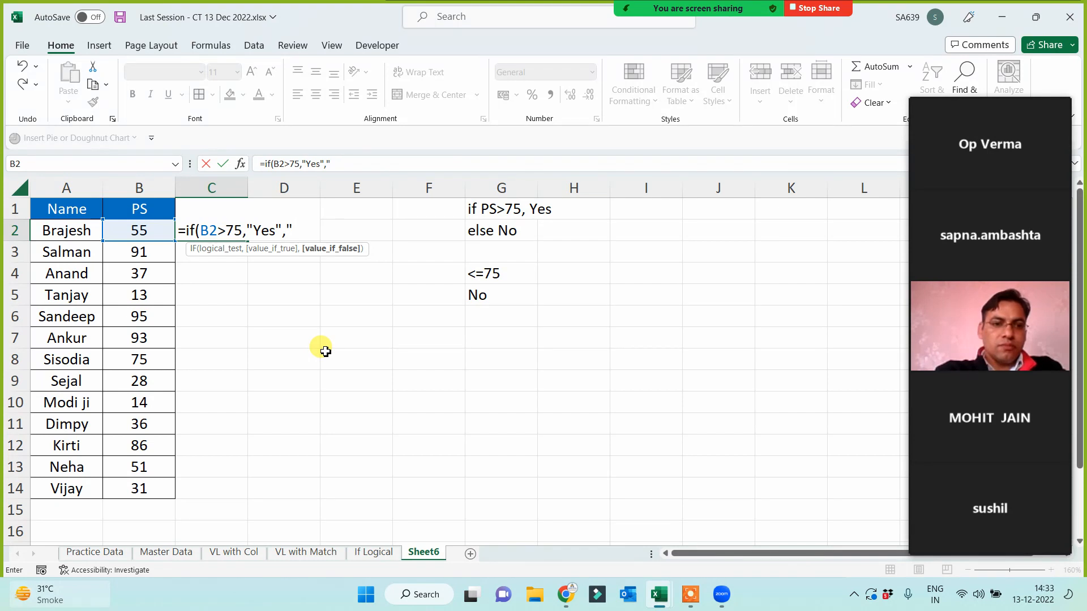
type("\"No\")")
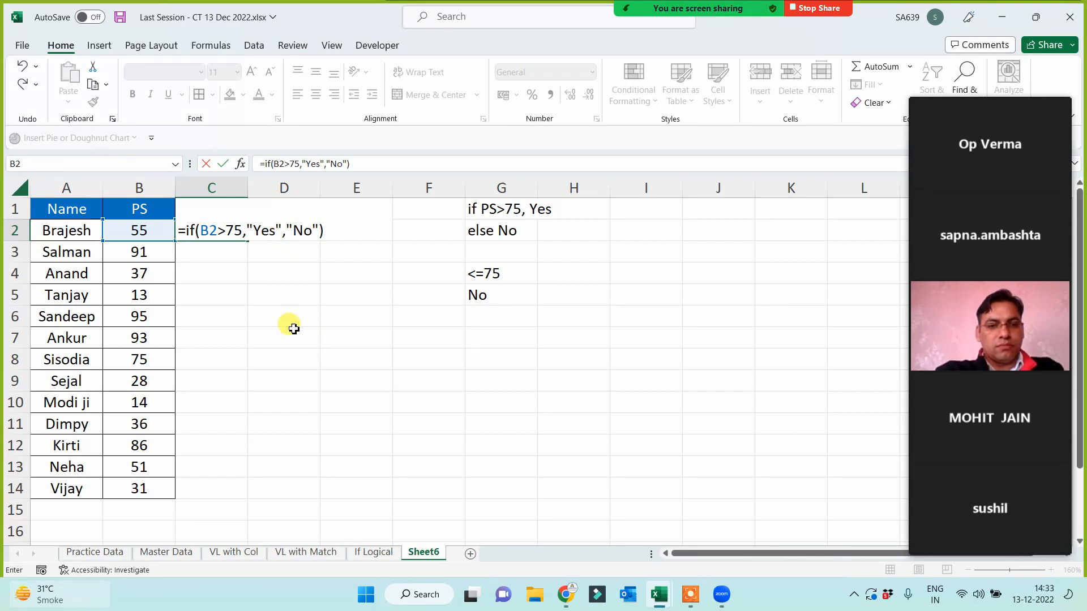
key("Return")
- Fill the C2 formula down the Yes/ No column to C14
left_click(226, 236)
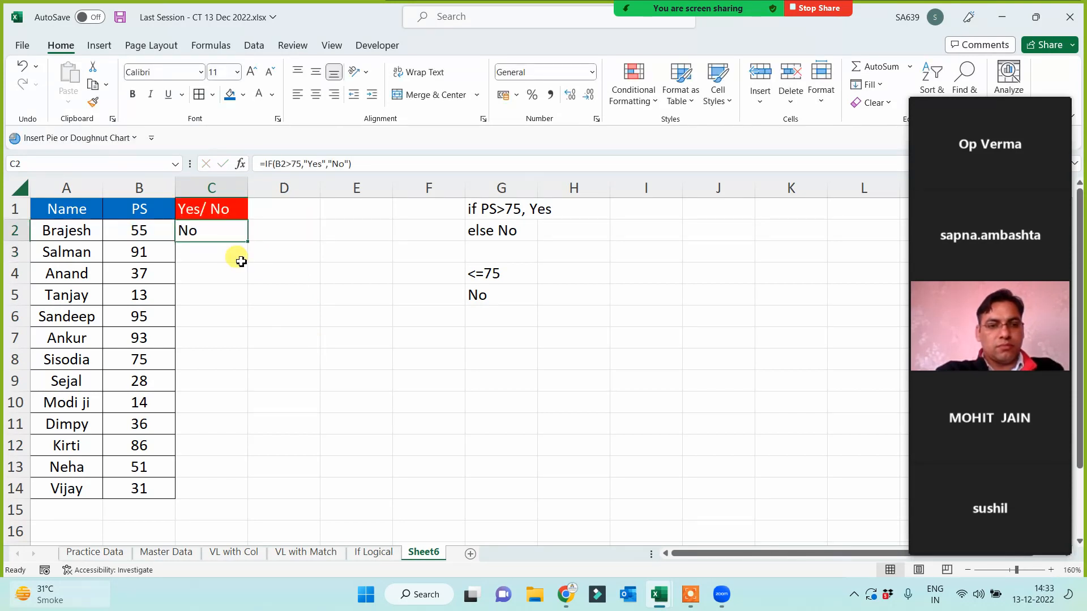
double_click(249, 243)
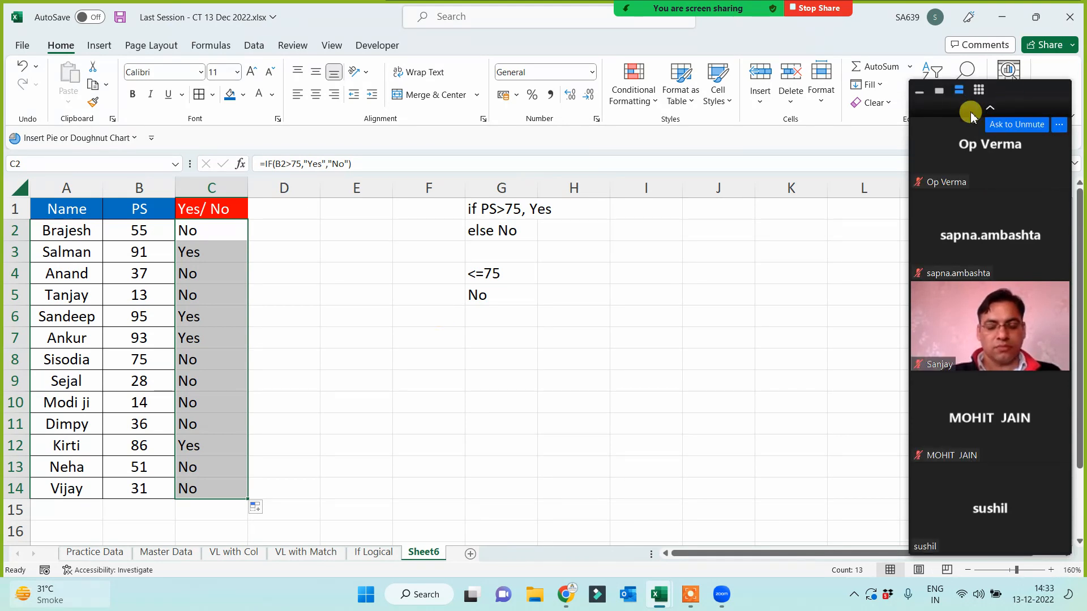
left_click(990, 109)
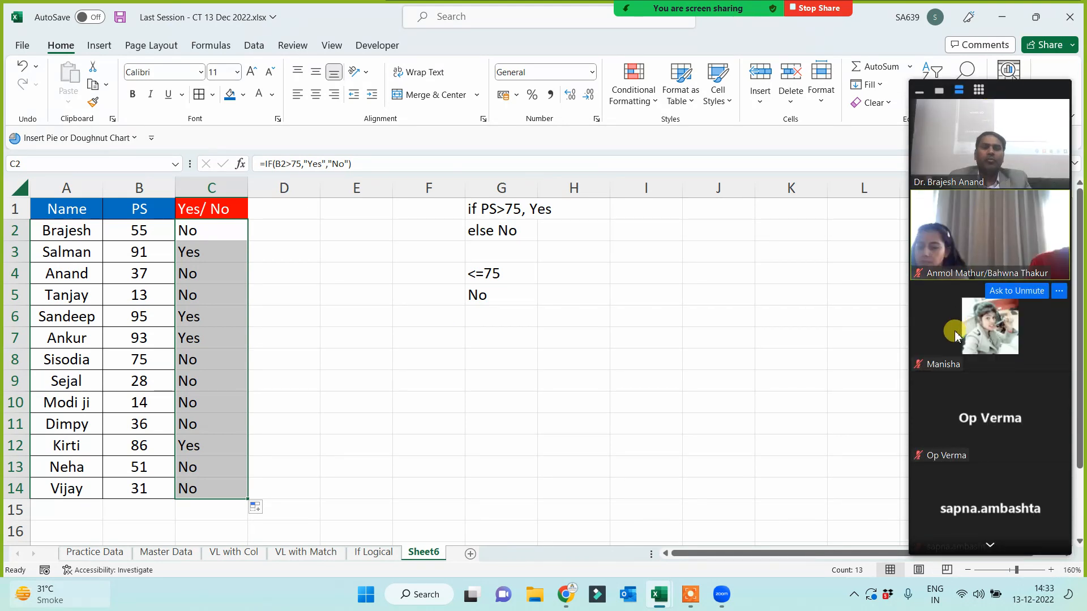
- Centre the results in C2:C14 and apply borders to the whole table A1:C14
left_click(316, 94)
left_click(384, 363)
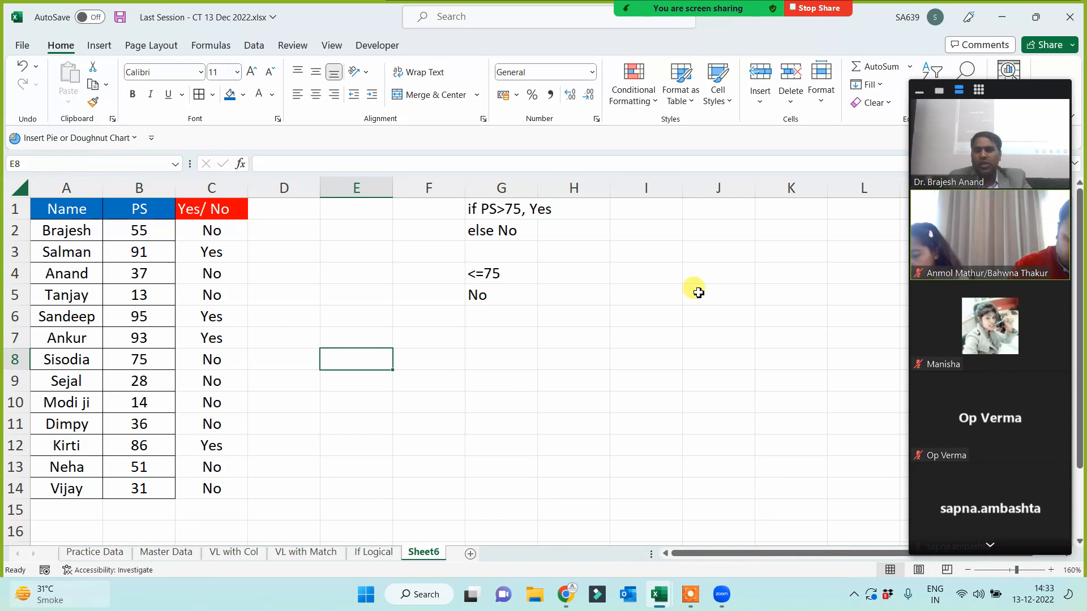
left_click_drag(58, 209, 215, 490)
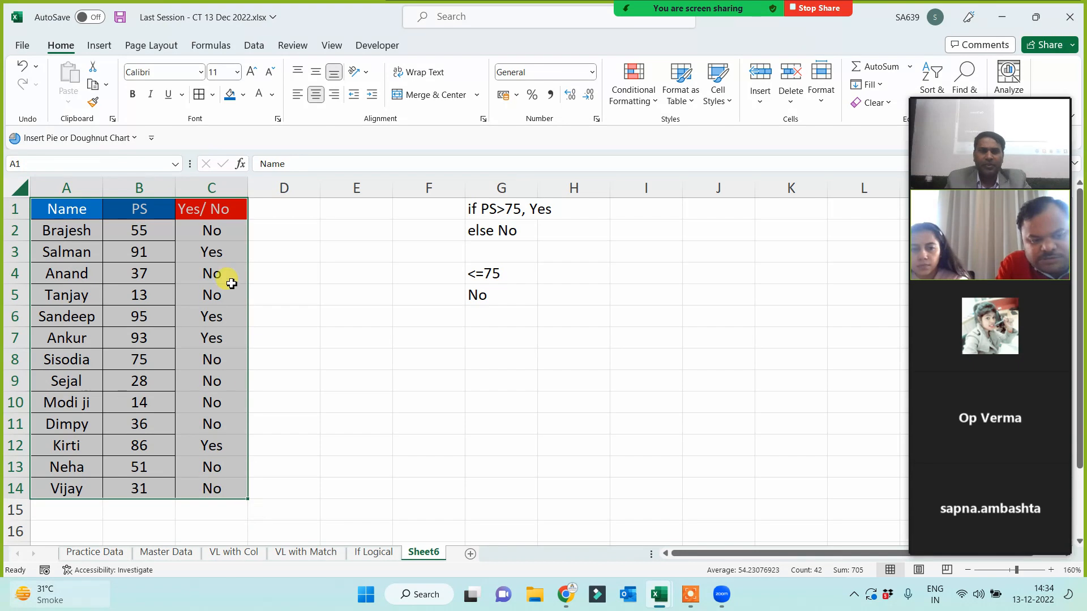
left_click(355, 399)
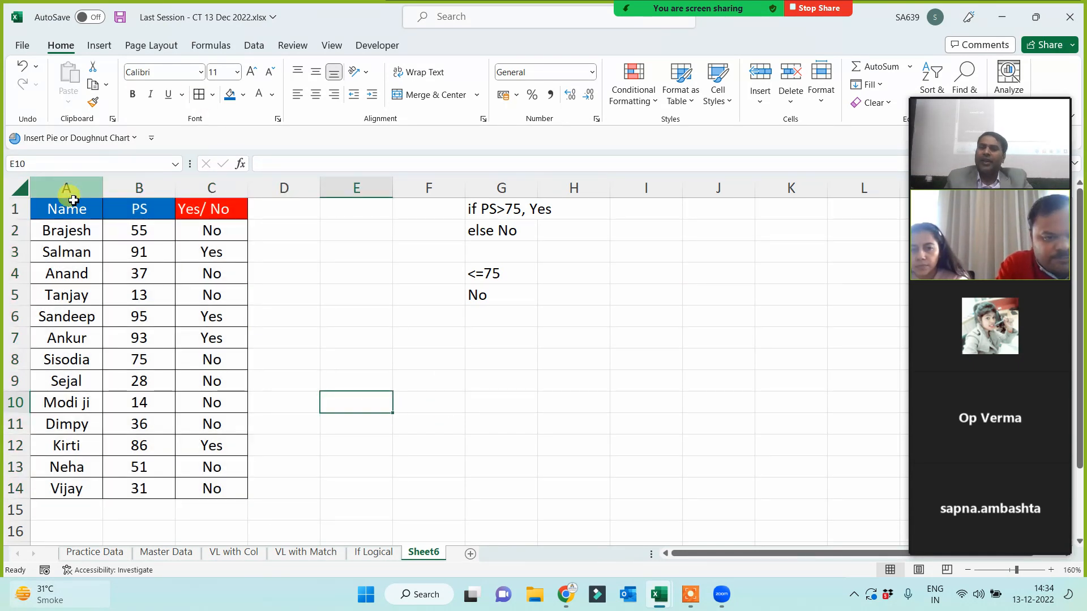
- Copy the Name and PS columns A:B into a new worksheet starting at A1, and zoom it to 160%
left_click_drag(80, 187, 148, 201)
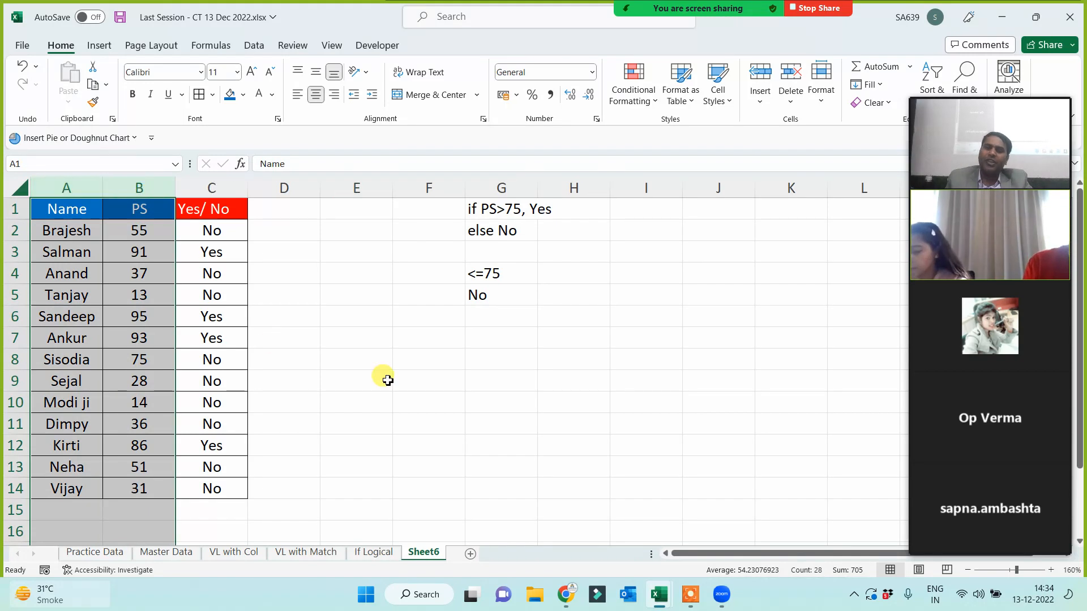
key("ctrl+c")
left_click(470, 554)
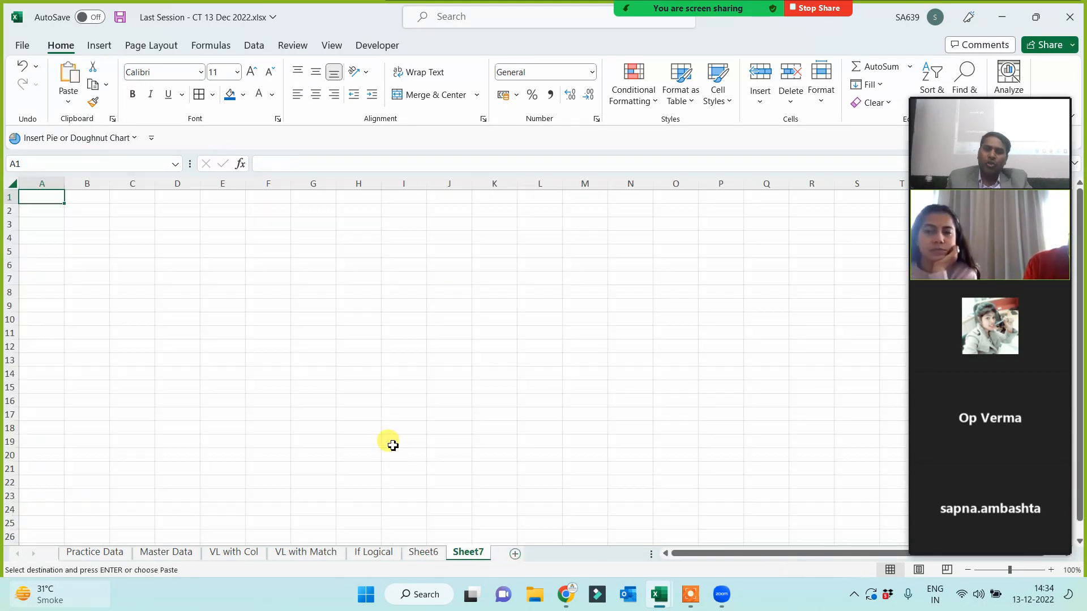
key("ctrl+v")
scroll(266, 368, "up", 4)
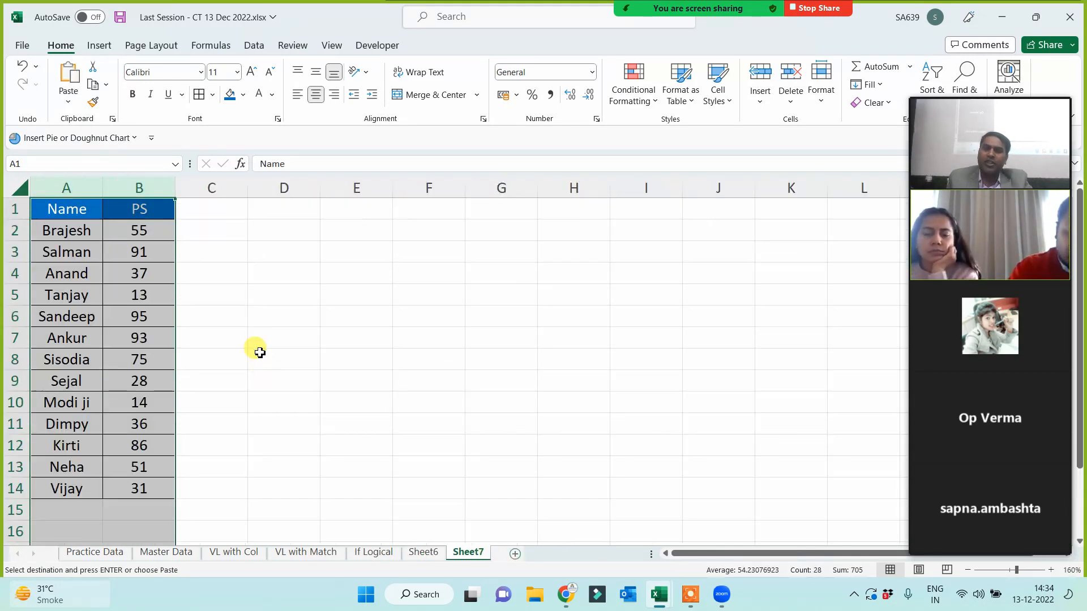
- Change the column header in B1 of the new sheet to Age
left_click(156, 214)
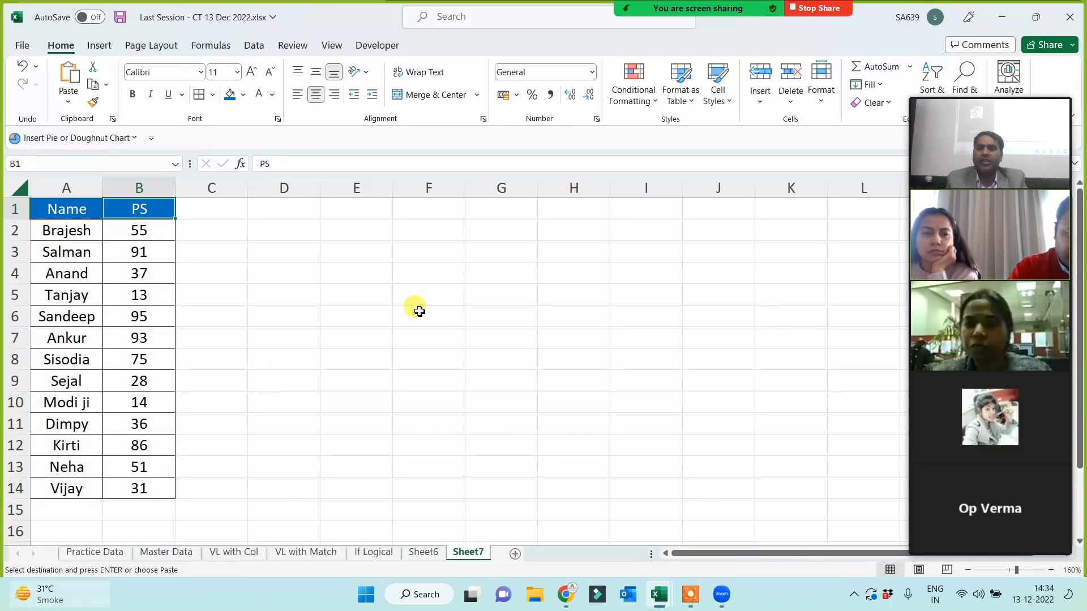
type("Age")
left_click(463, 287)
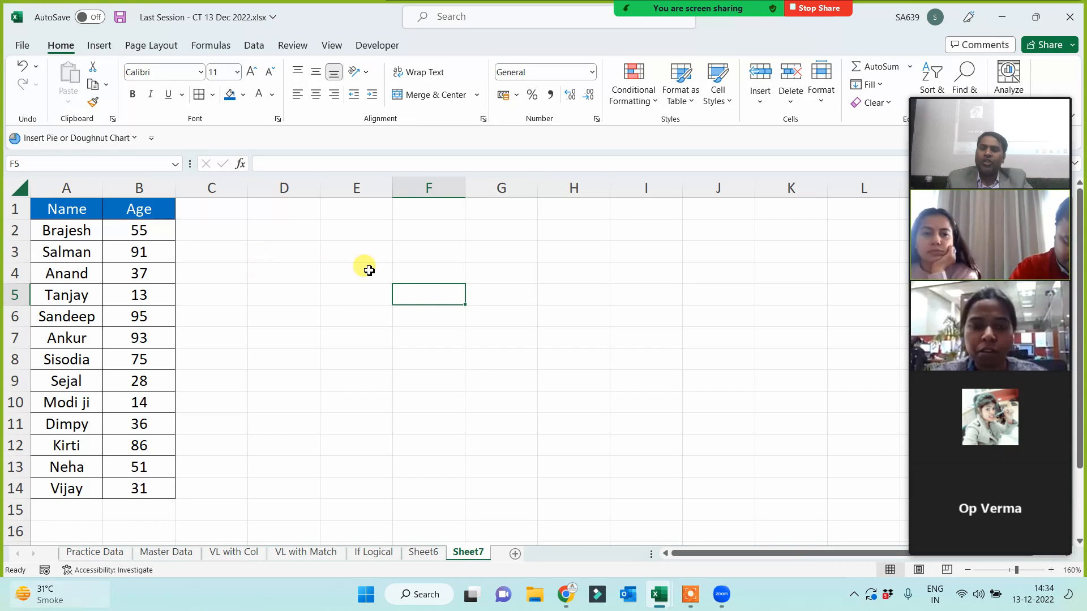
- Write the rule "if Age >60, Old" in F1 and "else Young" in F2, and widen column F
left_click(451, 215)
type("if Age >60, Old")
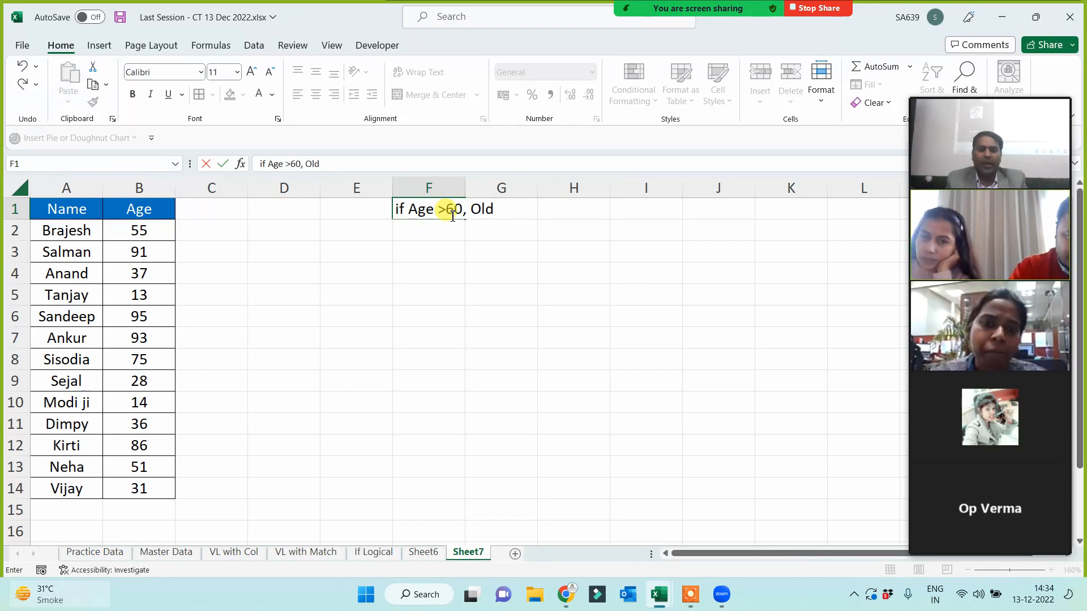
key("Return")
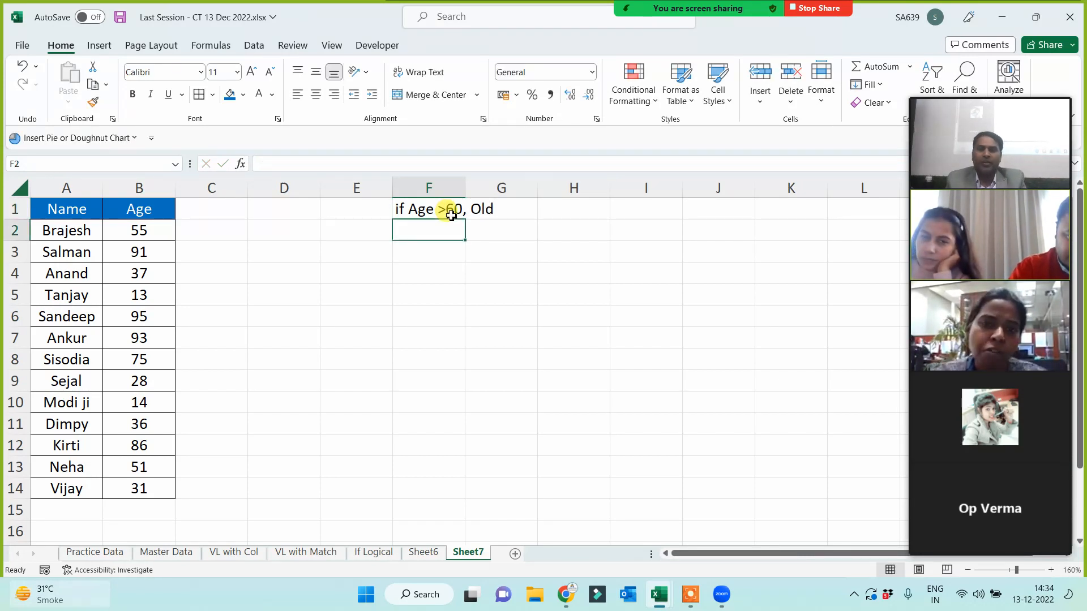
type("else YOung")
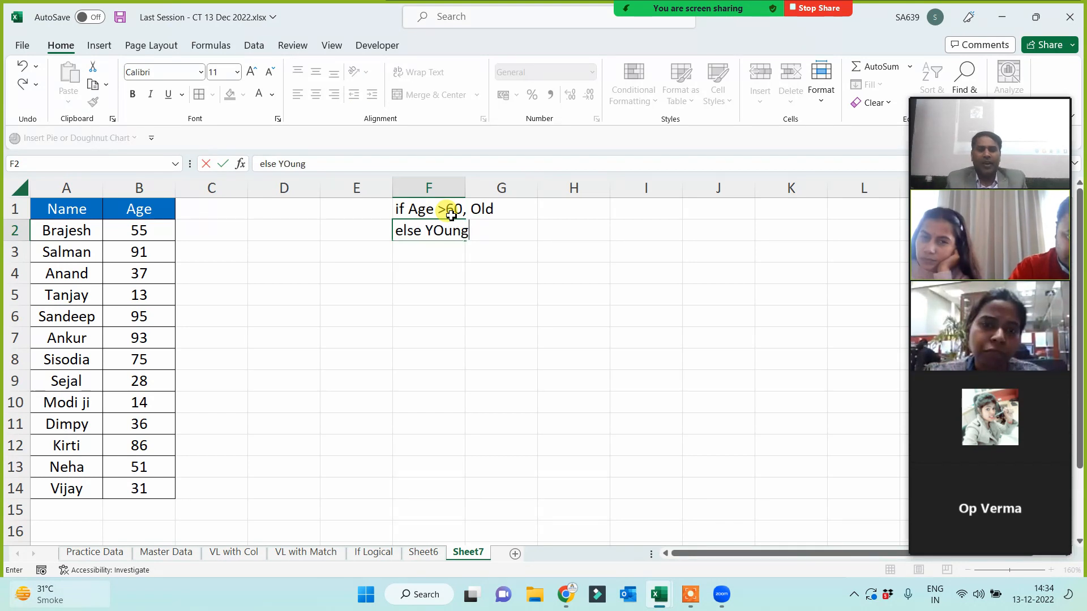
key("Return")
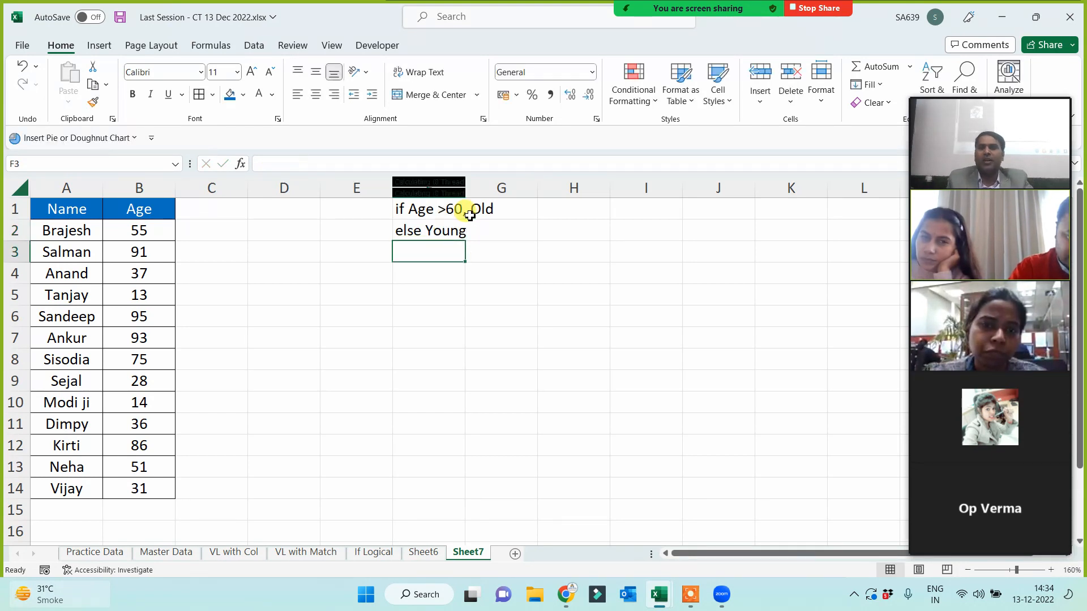
left_click_drag(465, 188, 490, 186)
left_click(325, 290)
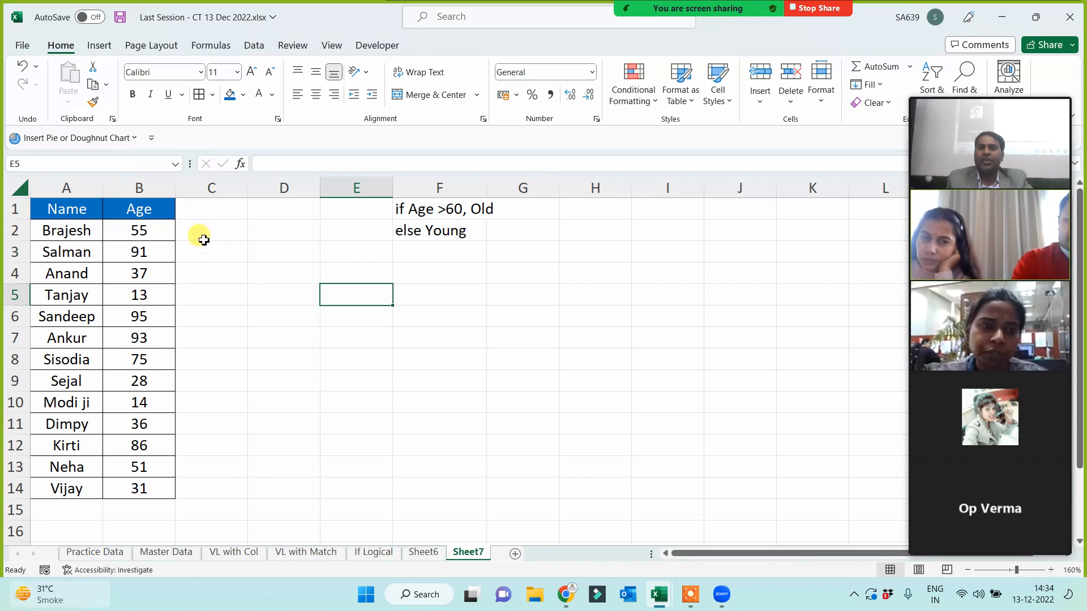
- Add the column header Age Status in C1 and widen column C to fit it
left_click(204, 208)
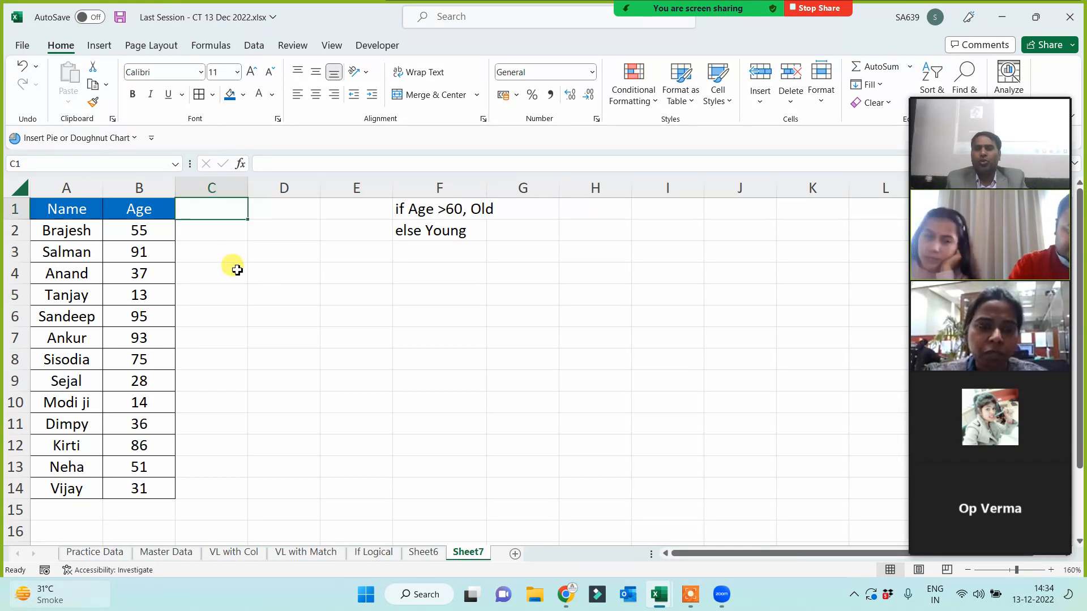
type("Age Status")
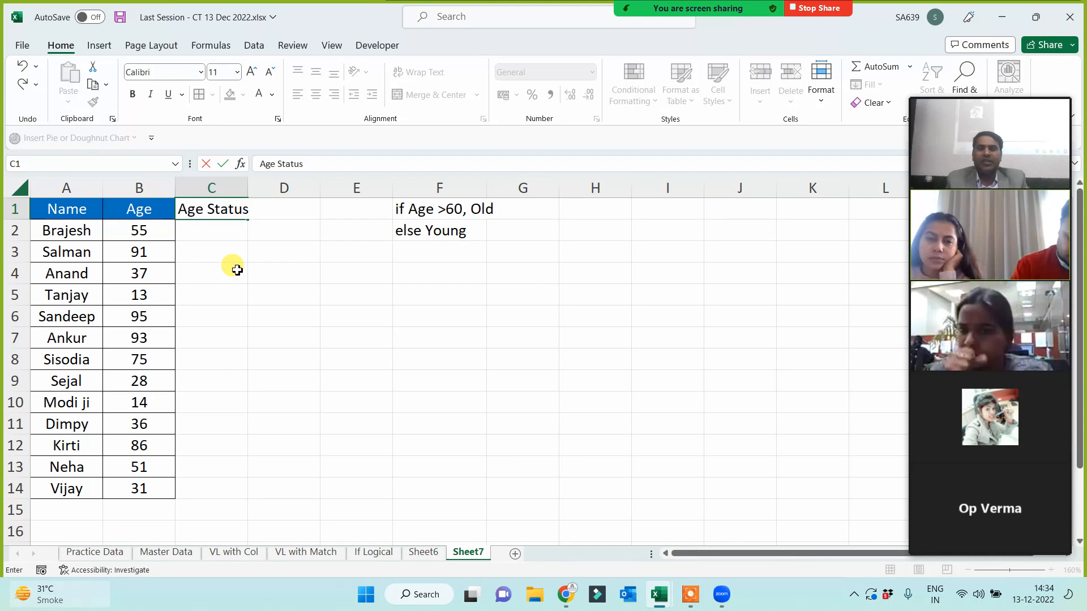
key("Return")
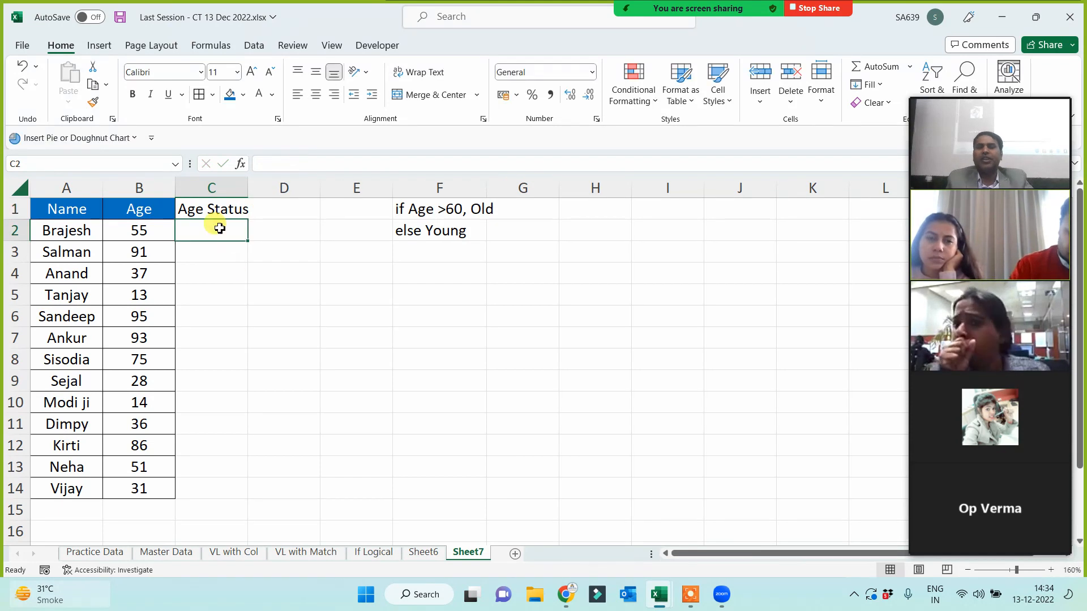
left_click_drag(247, 187, 271, 188)
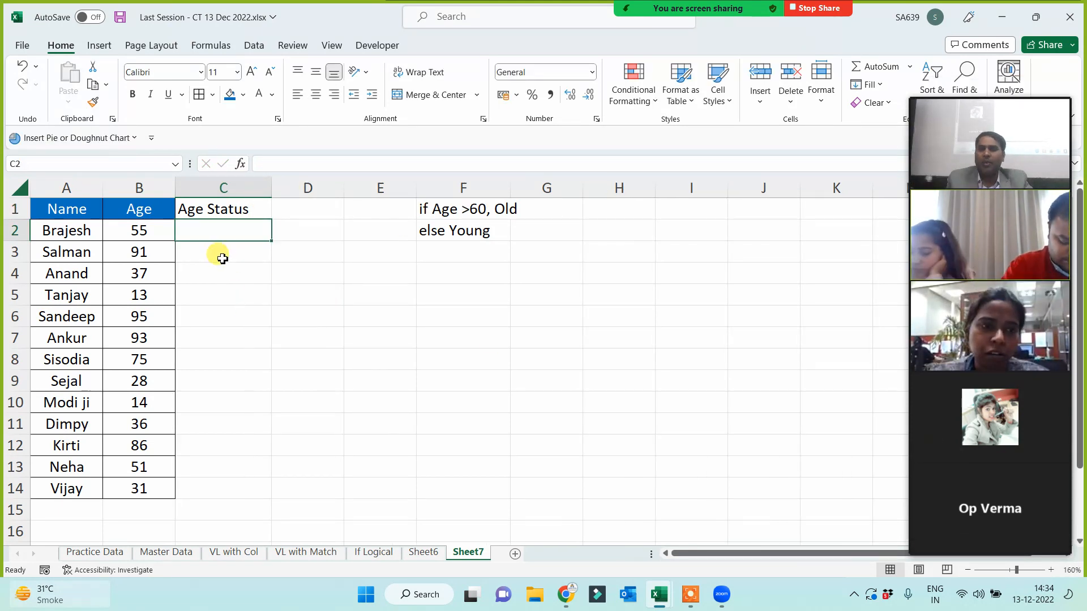
left_click(225, 209)
- Enter the formula =IF(B2>60,"Old","Young") in C2 to classify the first person's age
left_click(234, 237)
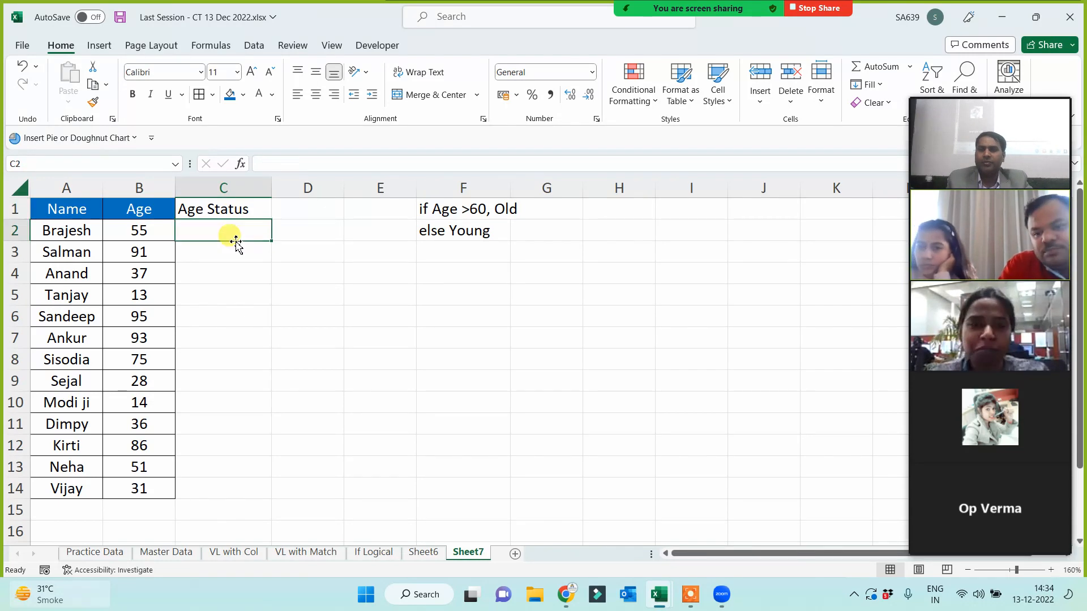
type("=")
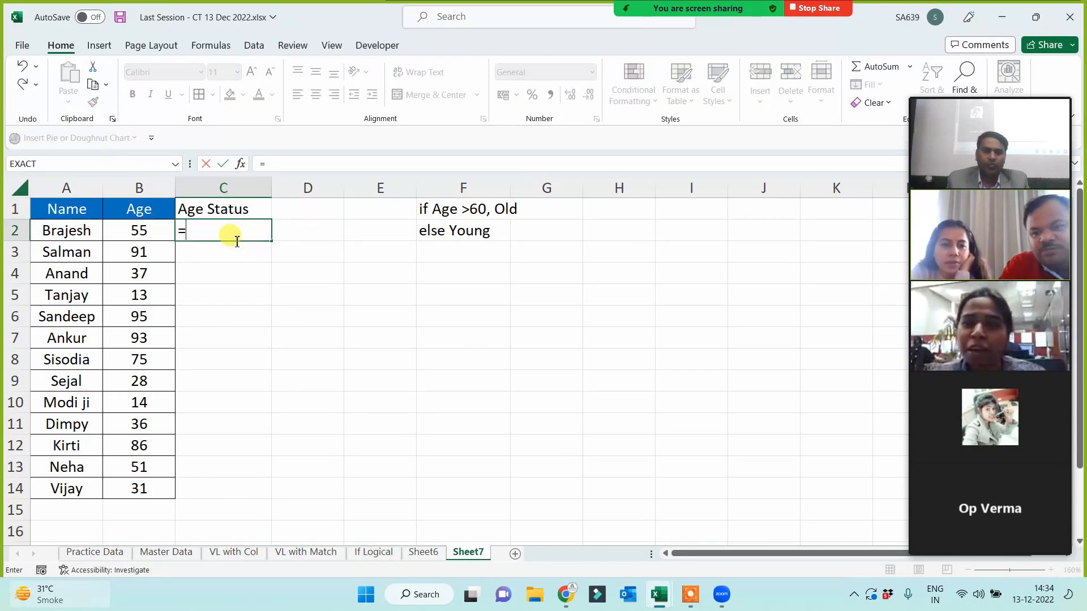
mouse_move(981, 345)
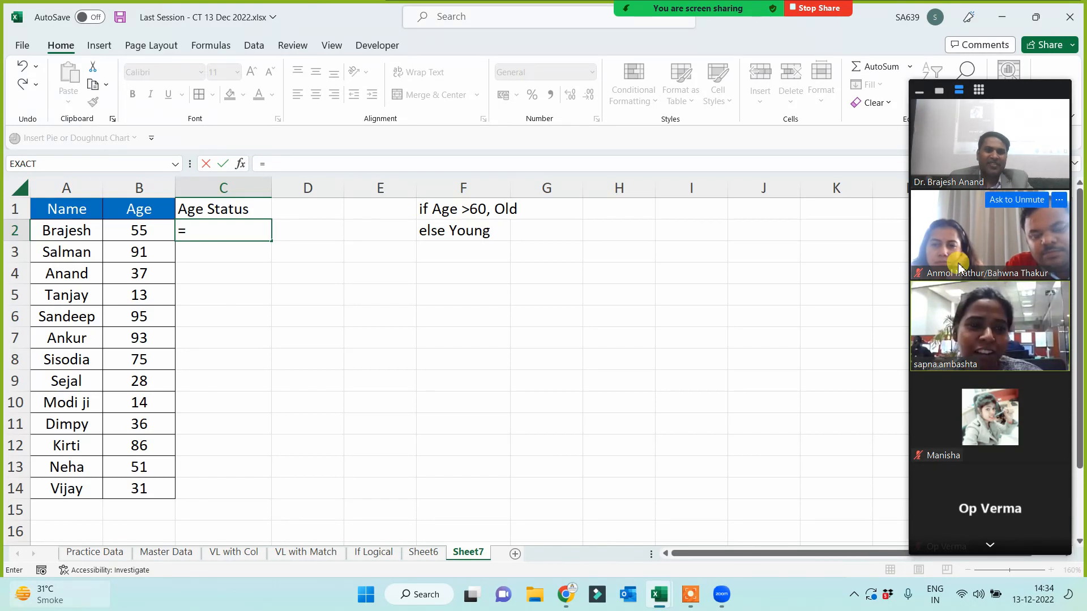
type("if(")
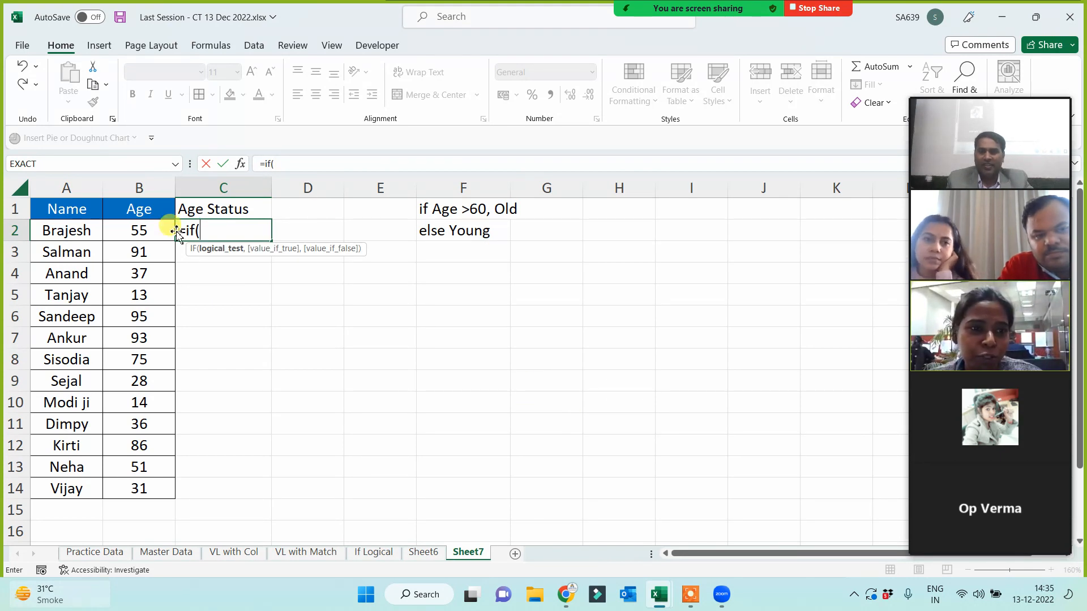
left_click(149, 230)
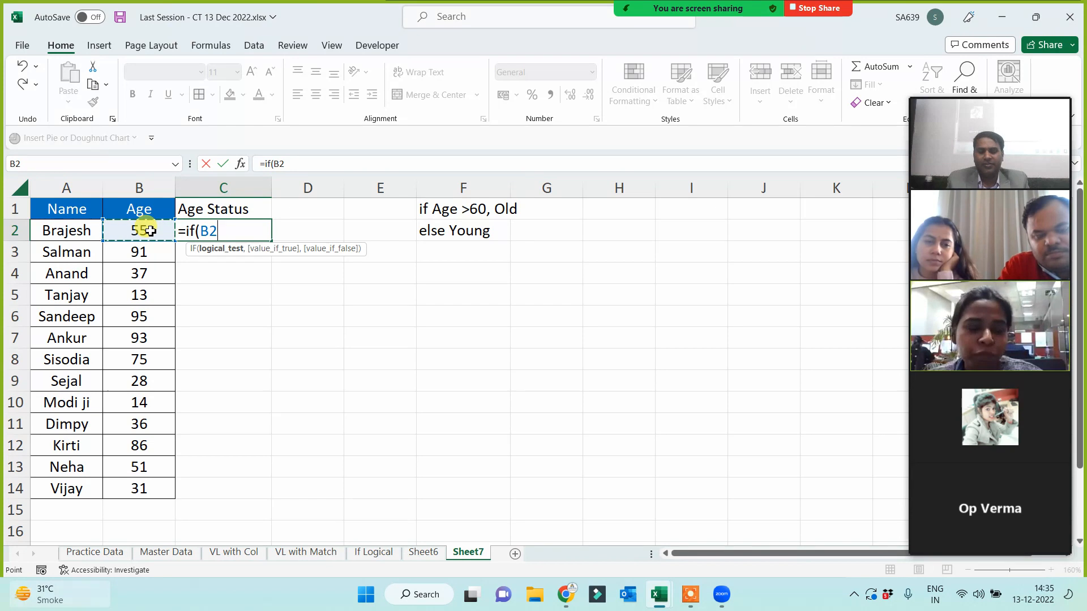
type(">")
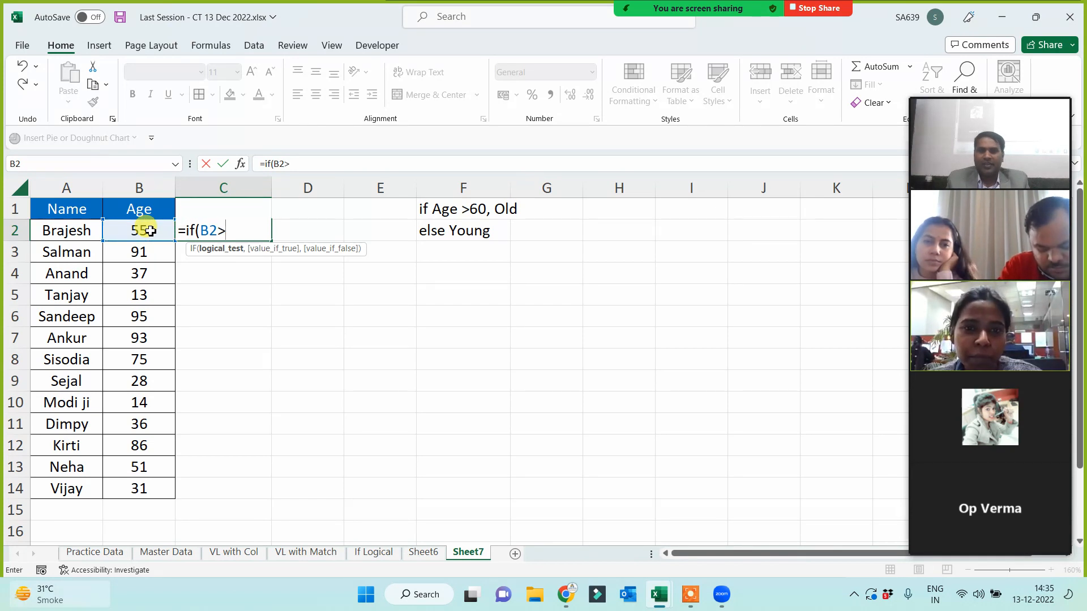
type("60")
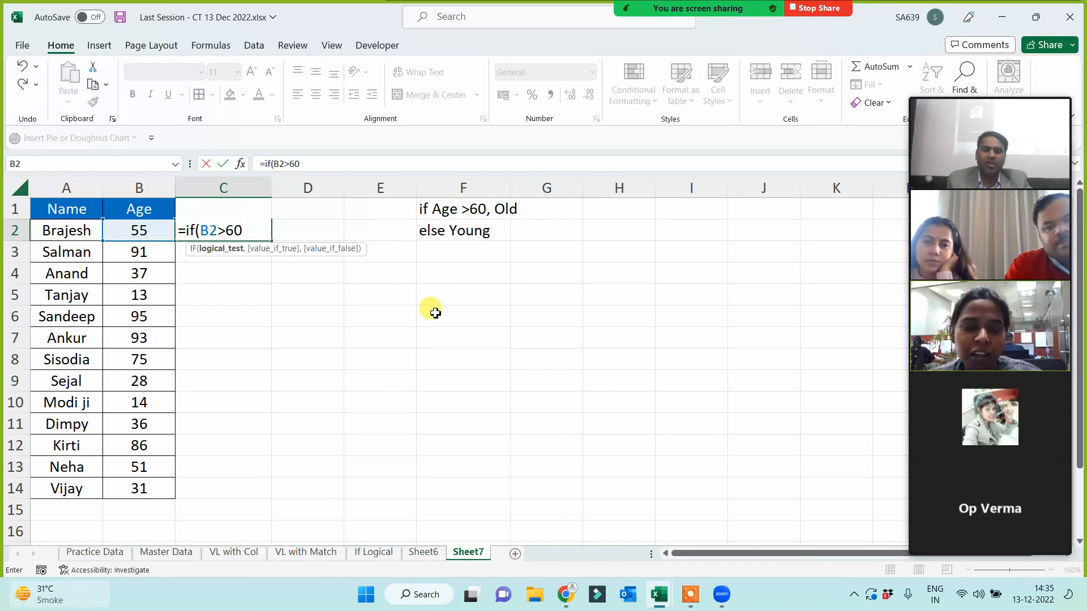
type(",")
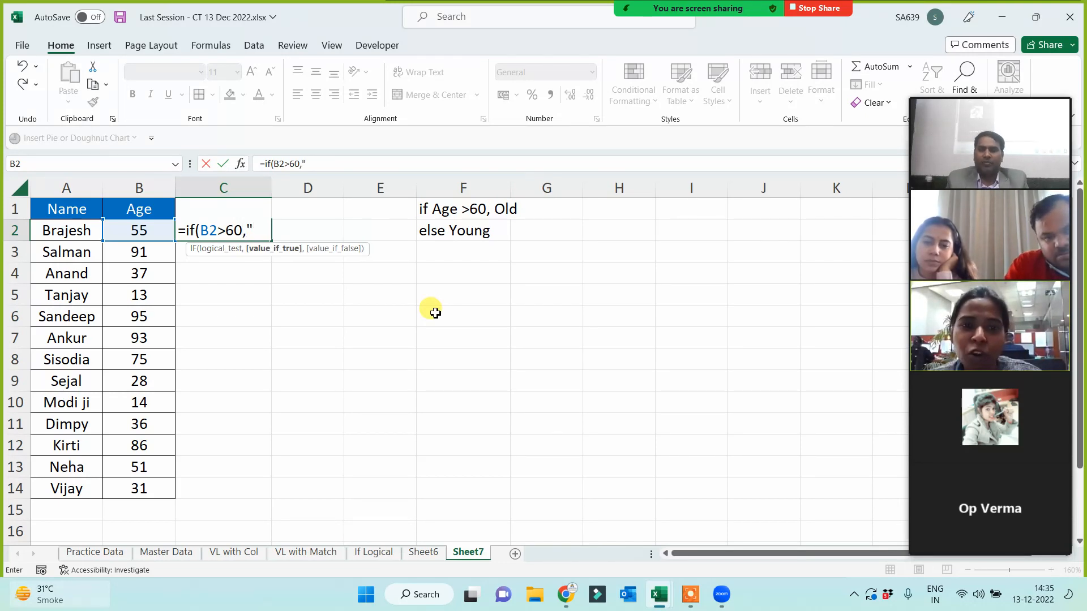
type(",")
type("\",")
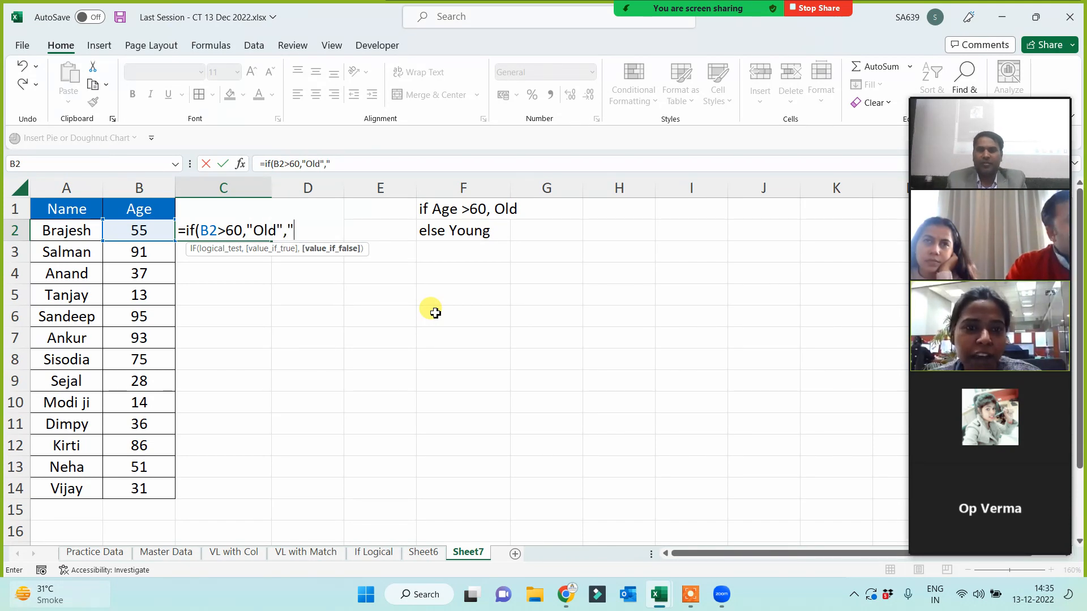
type("Young\")")
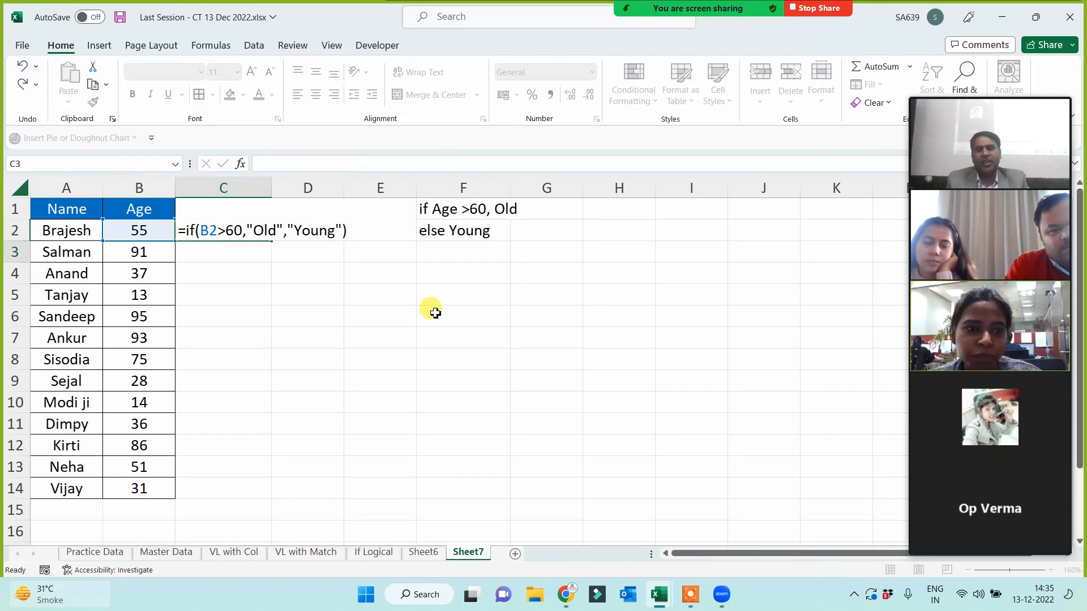
key("Return")
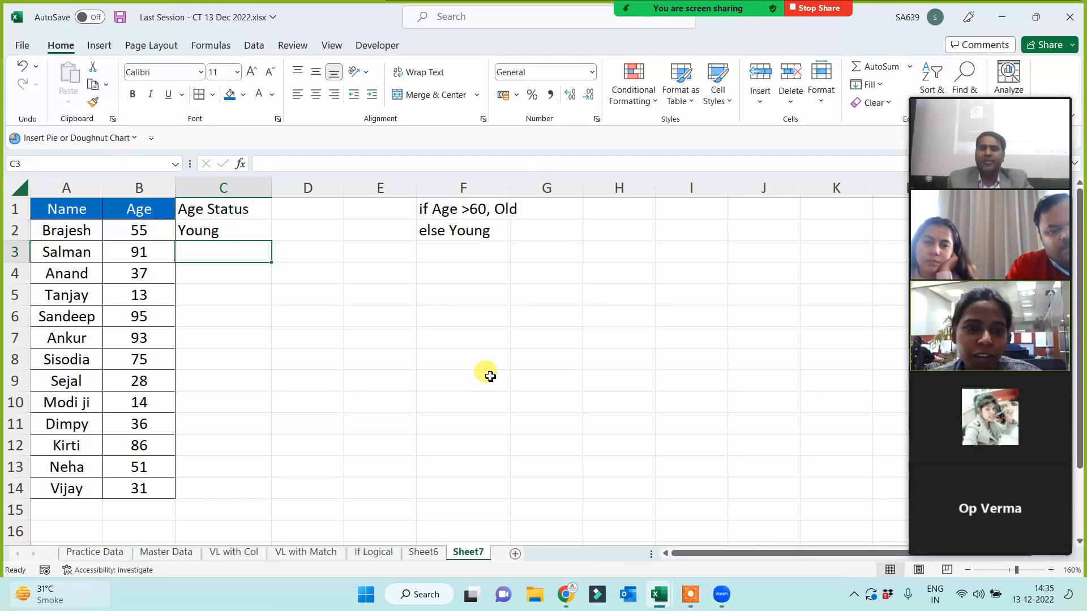
- Fill the age status formula from C2 down to C14
left_click(249, 237)
double_click(272, 240)
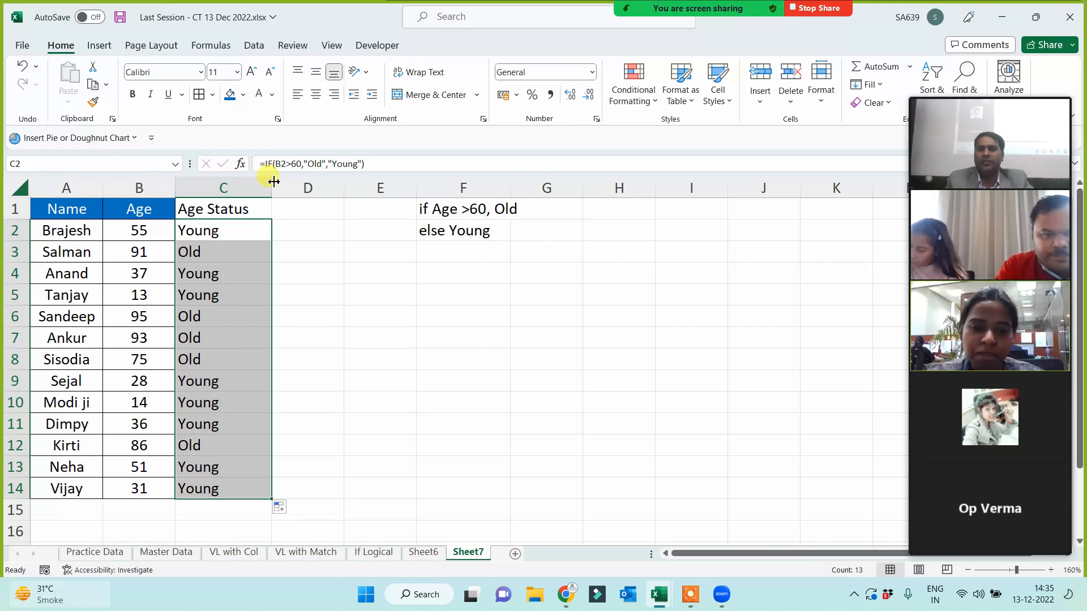
left_click(367, 299)
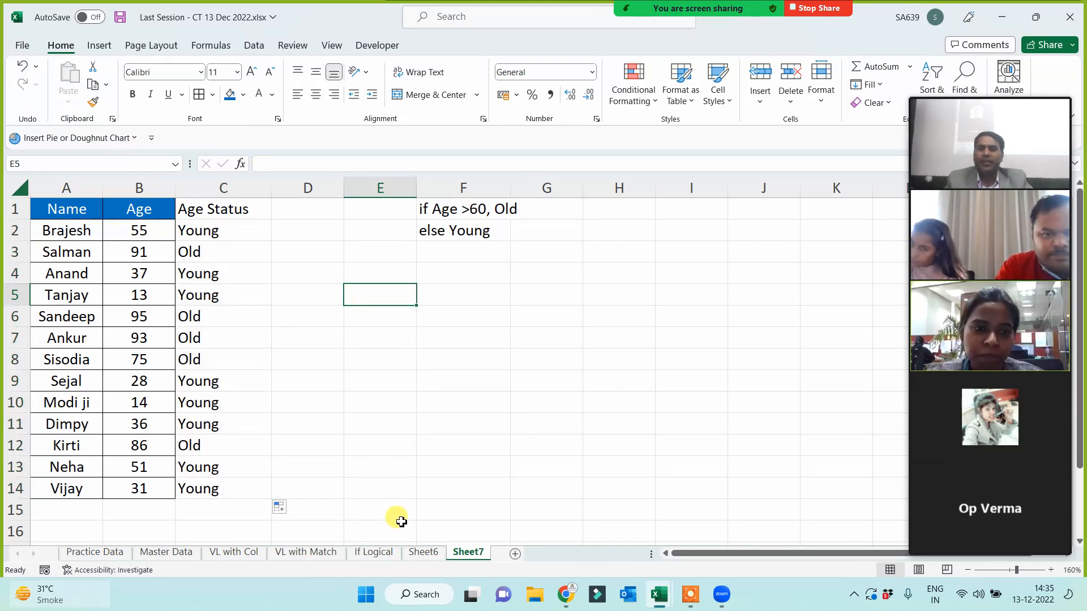
- On Sheet6, add the header Grade in D1 and format it with a blue fill and white text
left_click(374, 553)
left_click(397, 423)
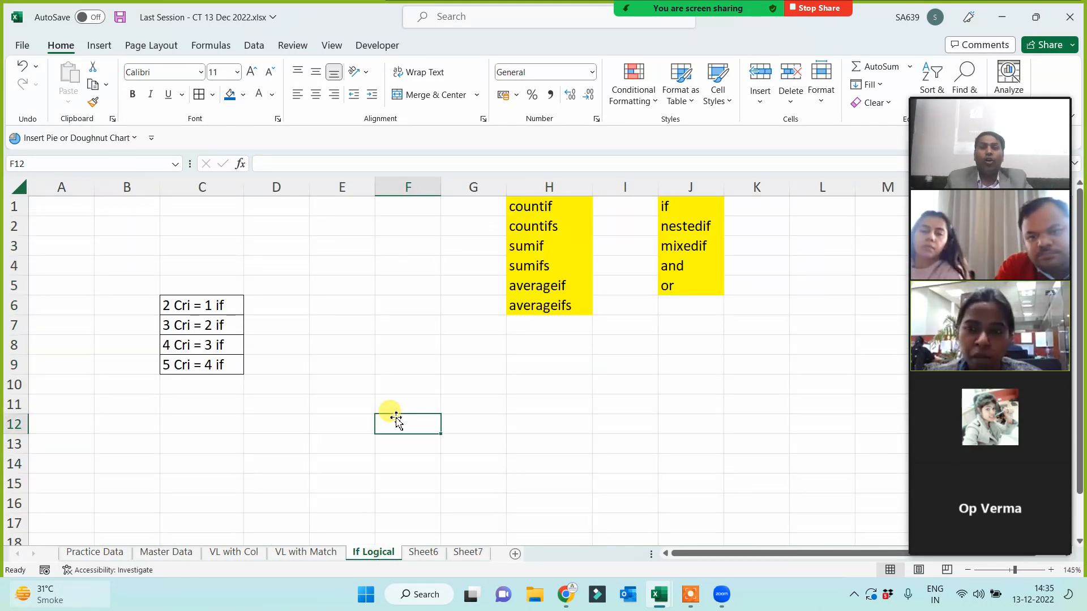
left_click(430, 554)
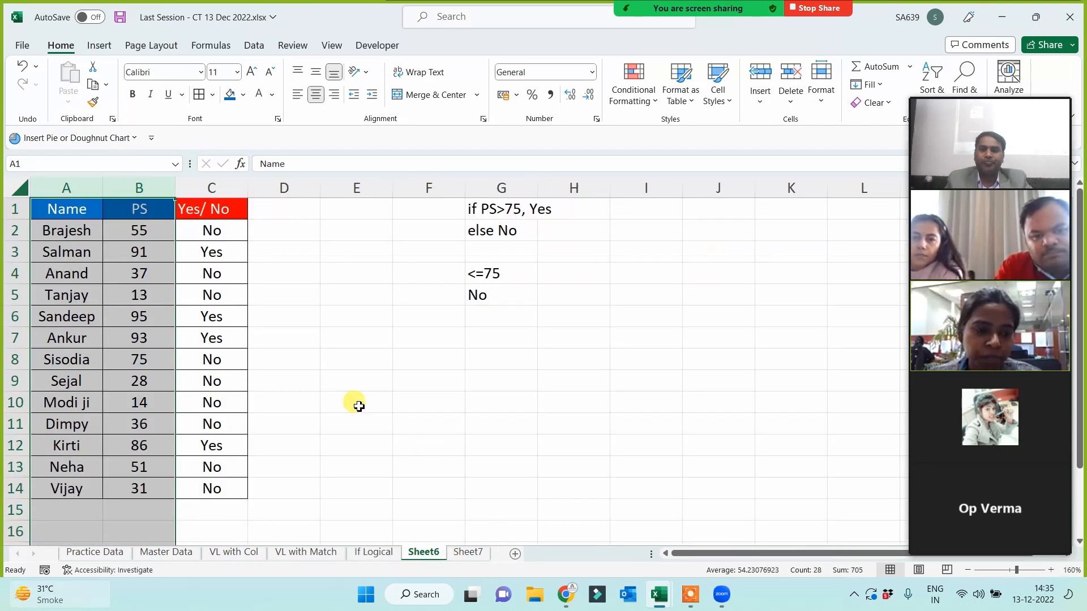
left_click(325, 378)
left_click(278, 209)
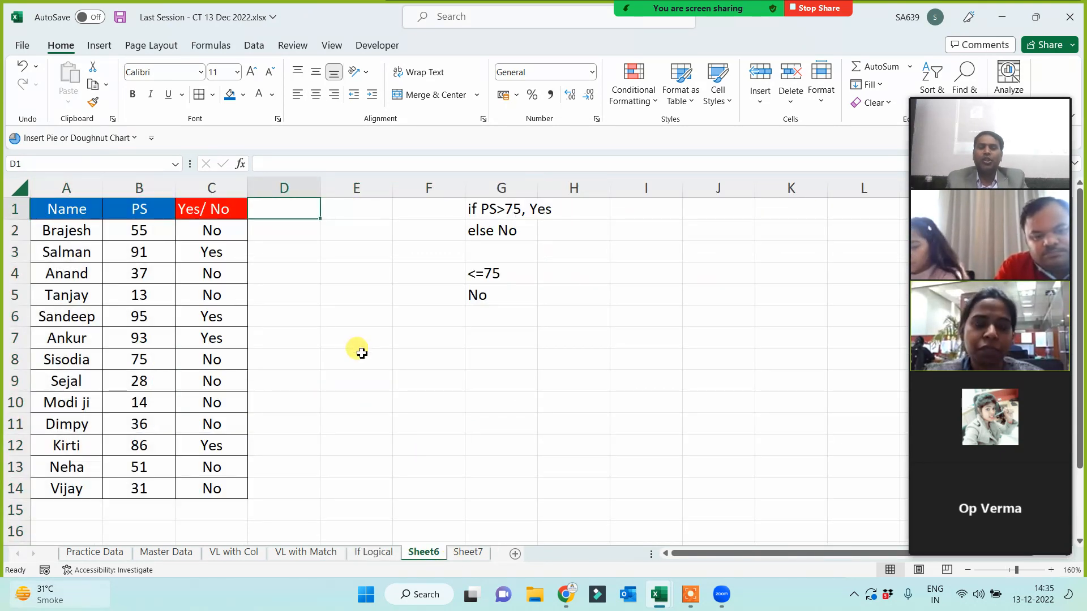
type("G")
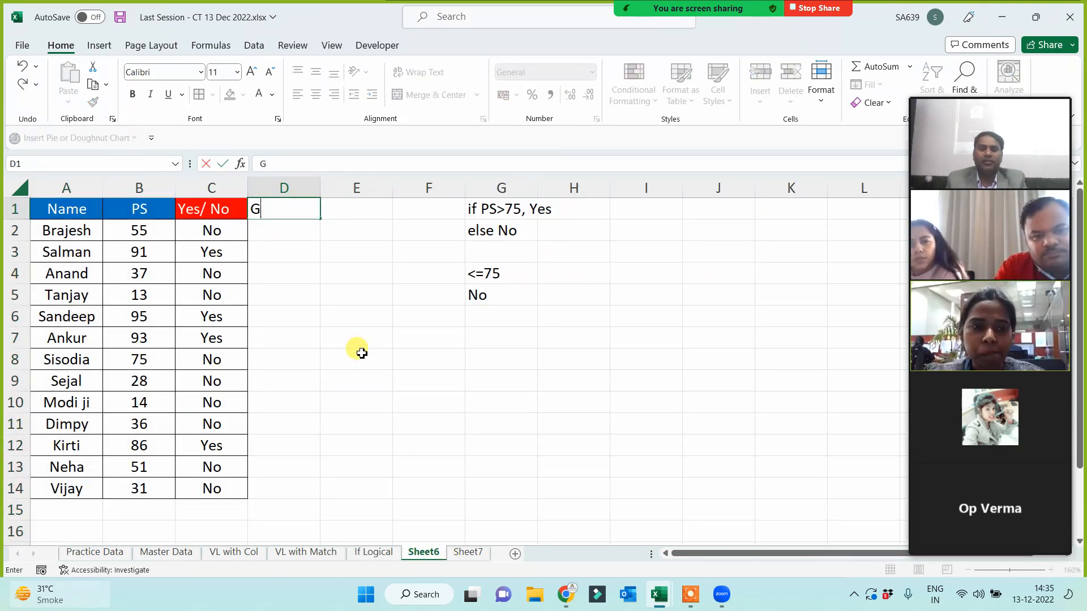
type("aade")
left_click(497, 379)
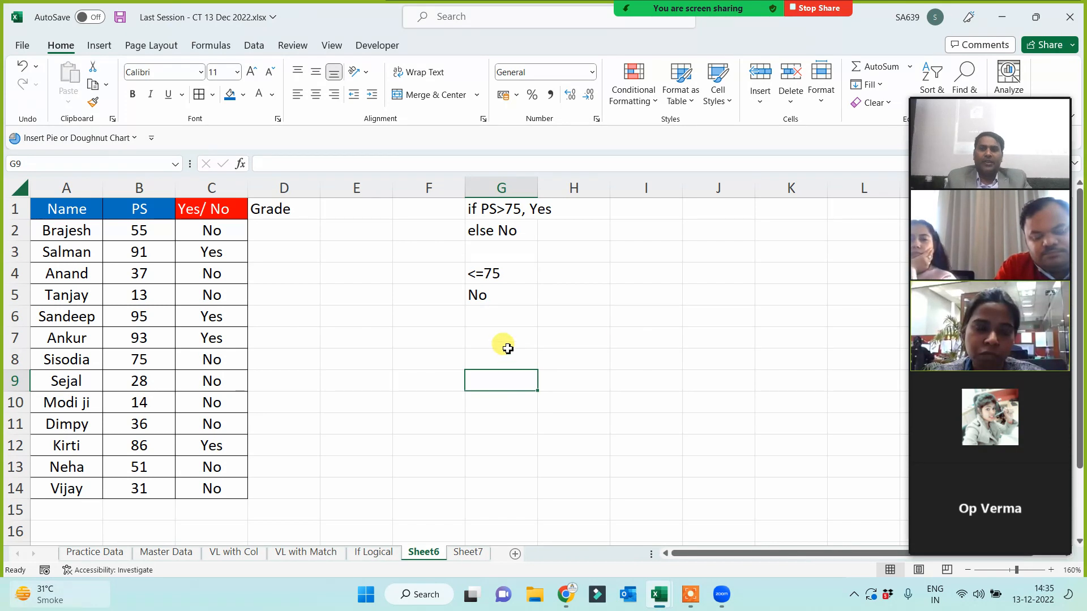
left_click(620, 317)
left_click(292, 212)
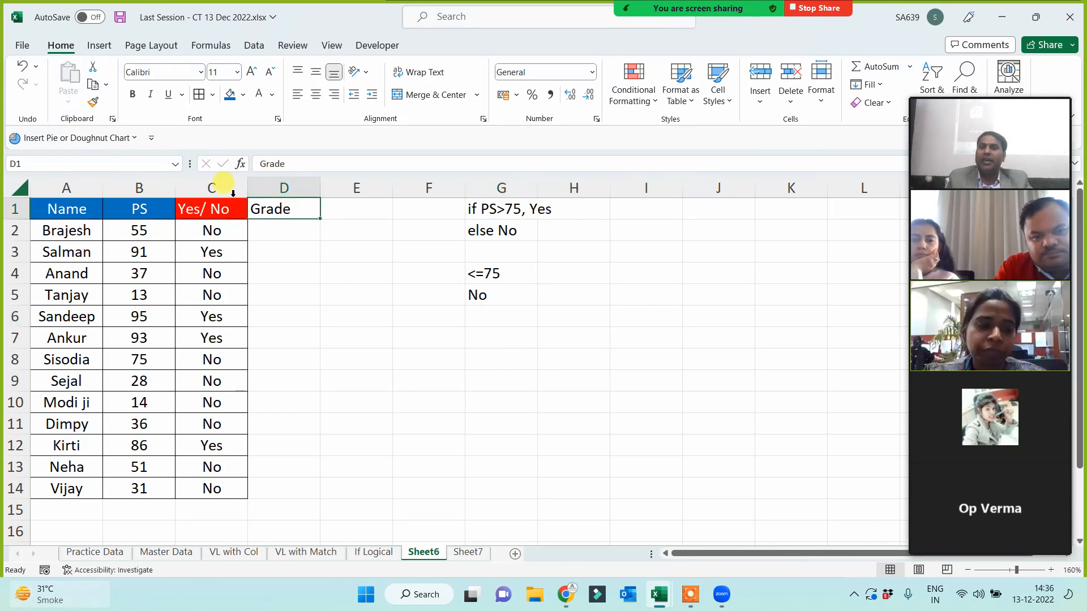
left_click(229, 94)
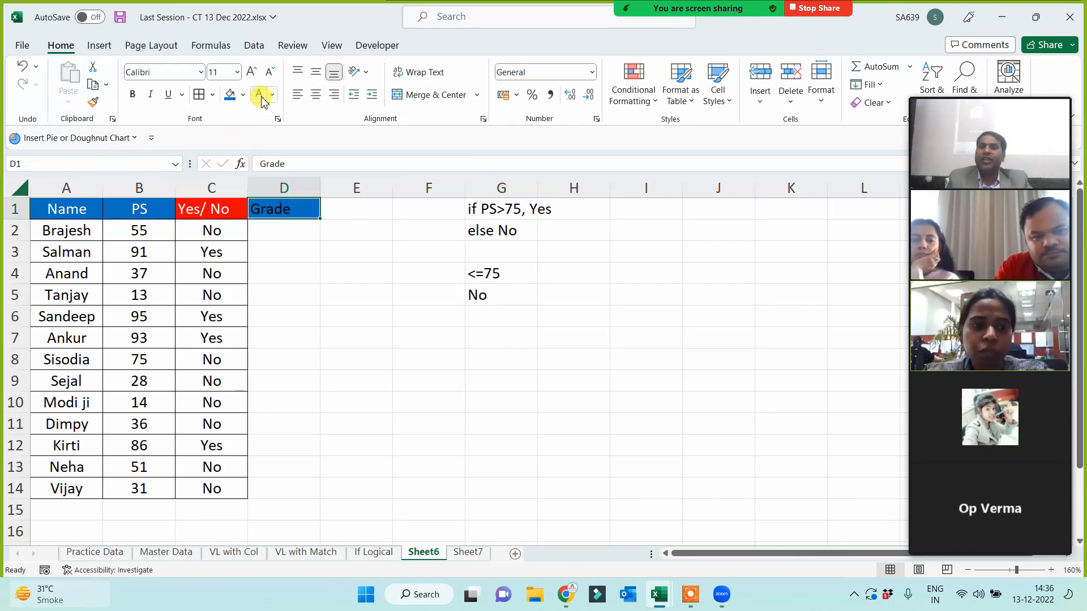
- Write the grading rules ">80, A", "50-80, B" and "<50, C" in H7, H8 and H9
left_click(573, 337)
type(">80, A")
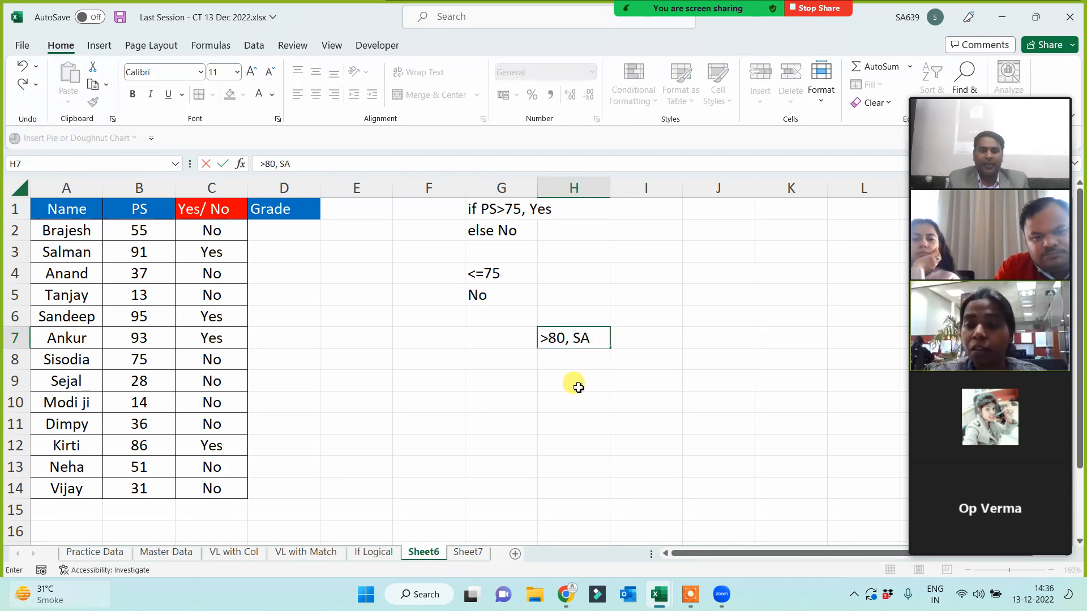
key("Return")
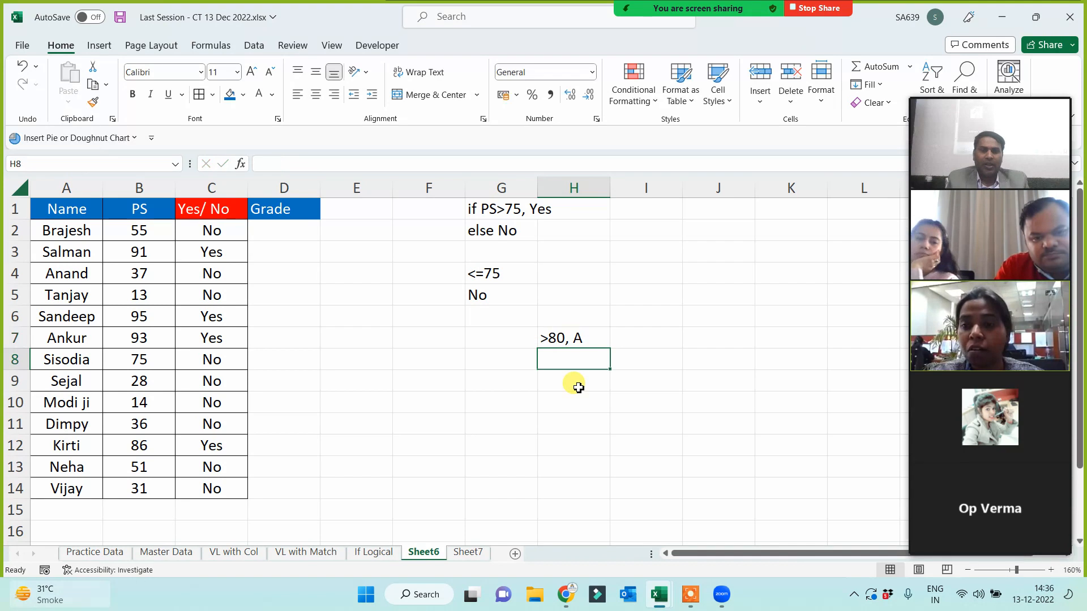
type("50-80, B")
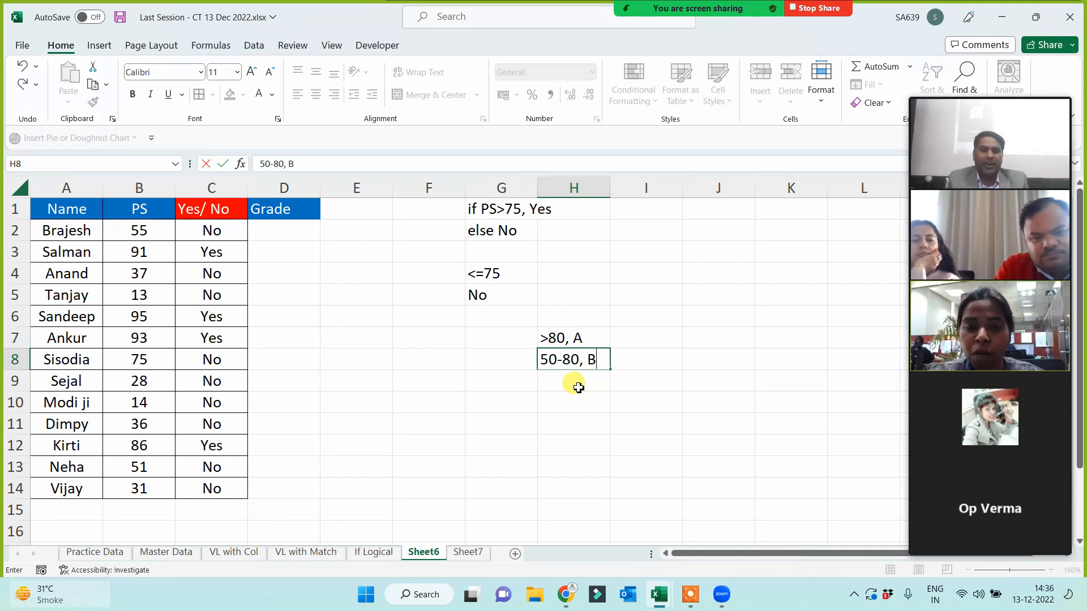
key("Return")
type("<50, C")
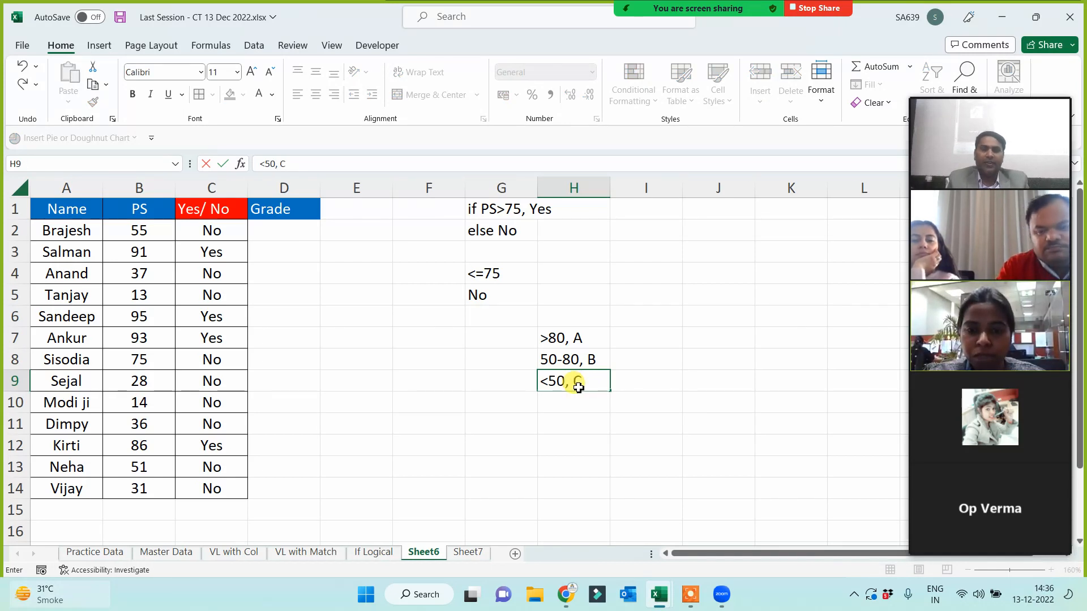
key("Return")
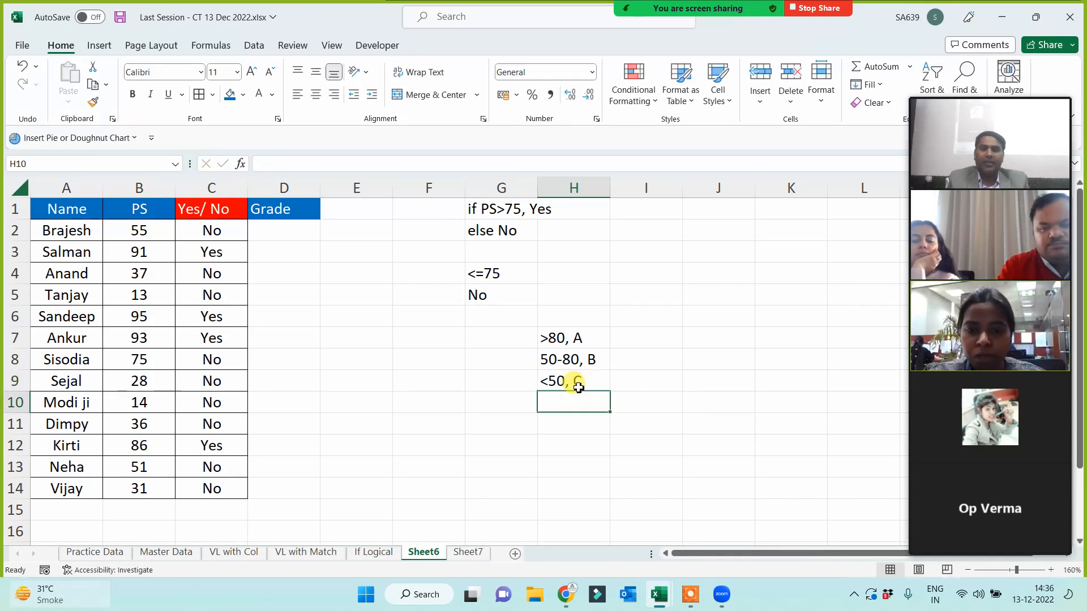
- Format the grading rules in H7:H9 with a blue fill and white text
left_click_drag(577, 339, 576, 381)
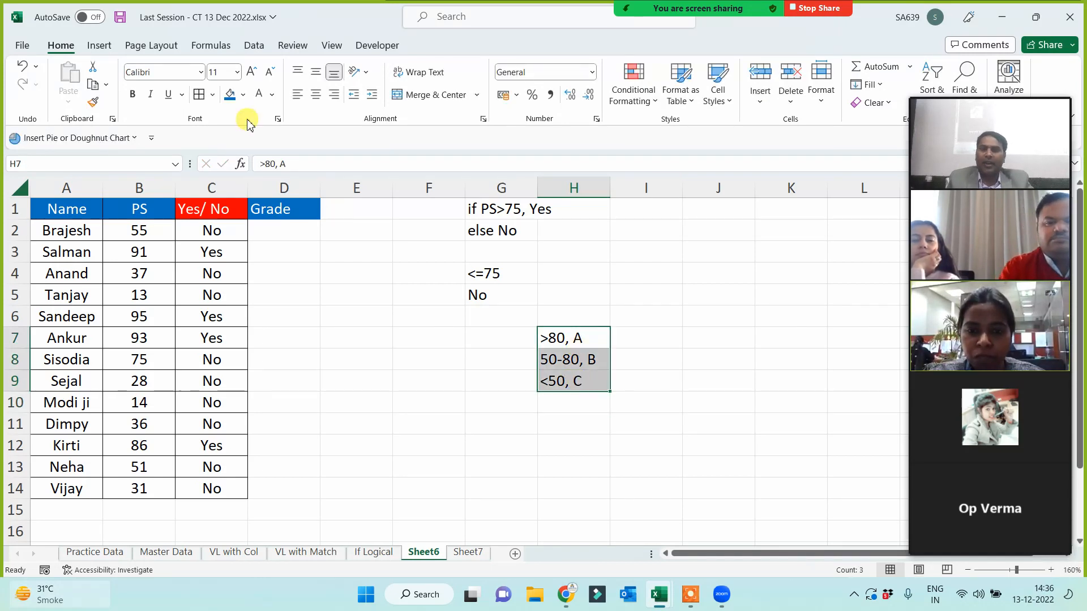
left_click(230, 94)
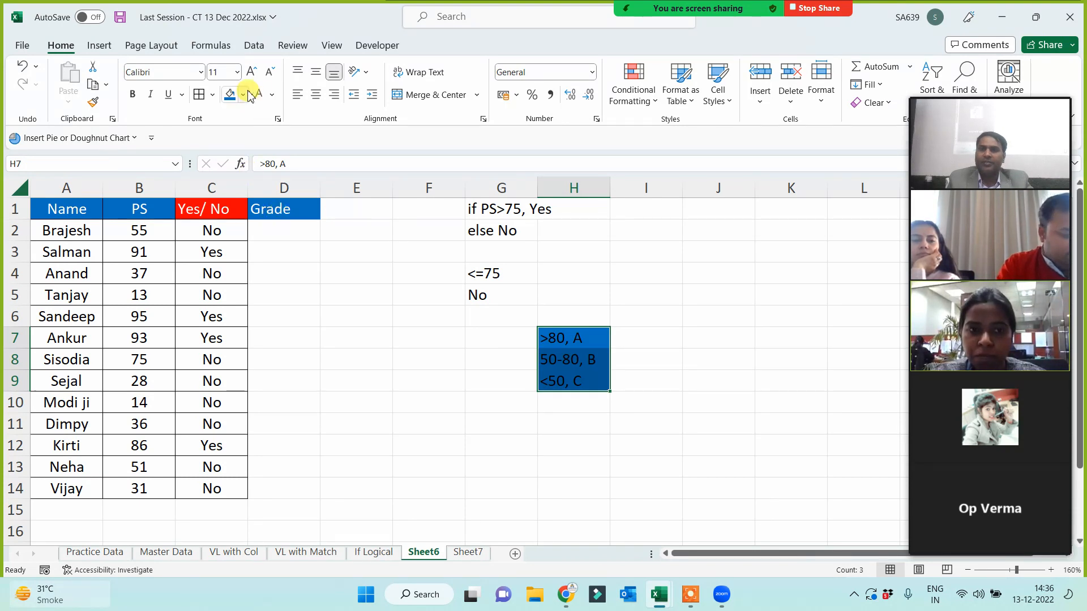
left_click(279, 209)
left_click(585, 359)
left_click(299, 227)
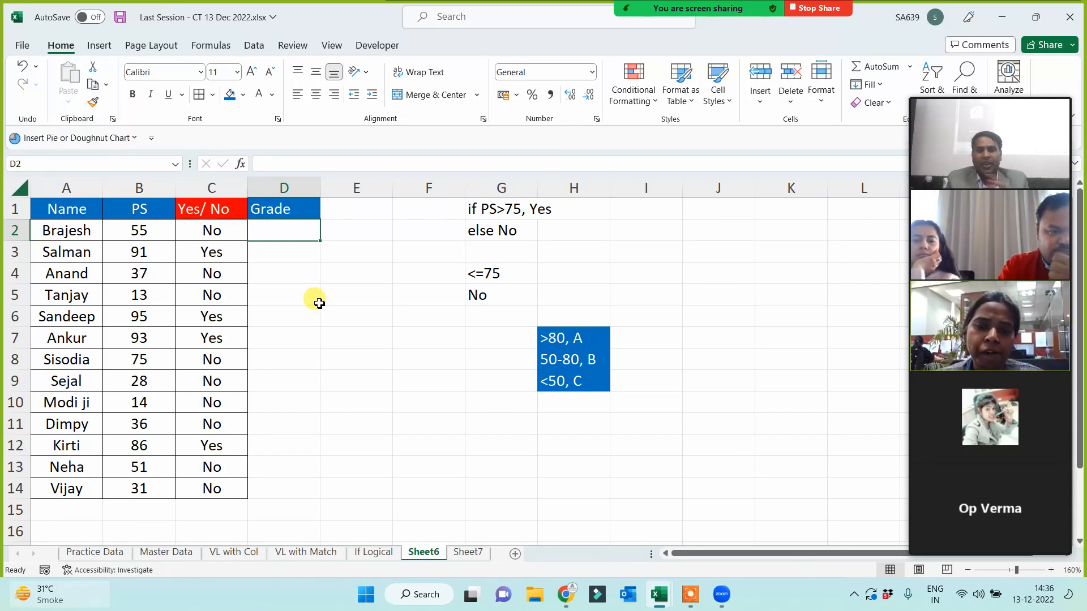
- On the If Logical sheet, highlight the "2 Cri = 1 if" cell C6 with a blue fill and white text
left_click(368, 553)
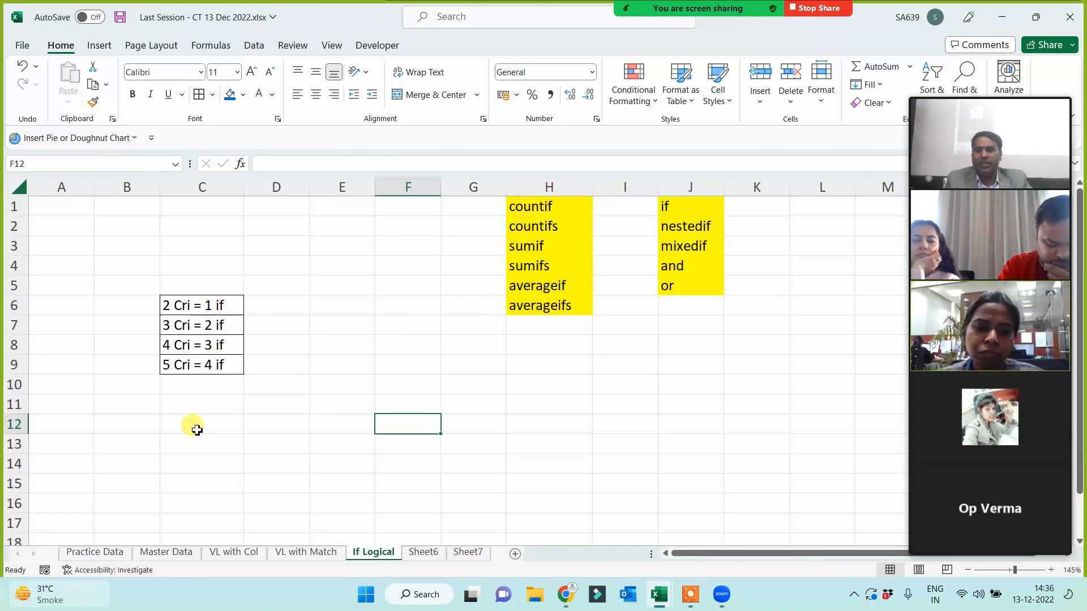
left_click(173, 324)
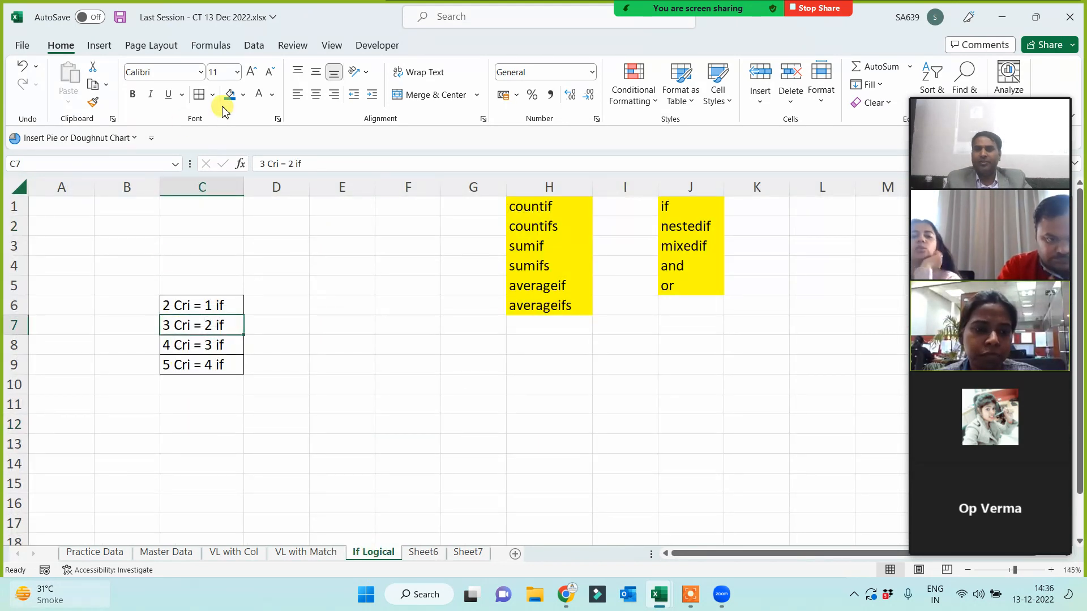
left_click(173, 305)
left_click(230, 95)
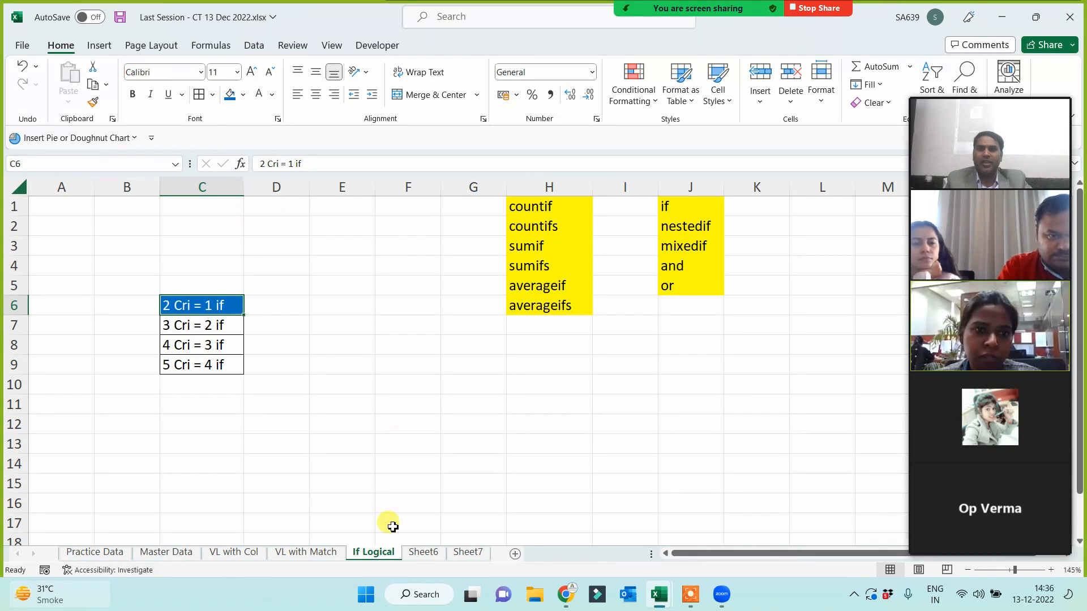
- Review the IF formulas in cell C2 on Sheet6 and Sheet7, and the grading rules in H7:H9 on Sheet6
left_click(315, 556)
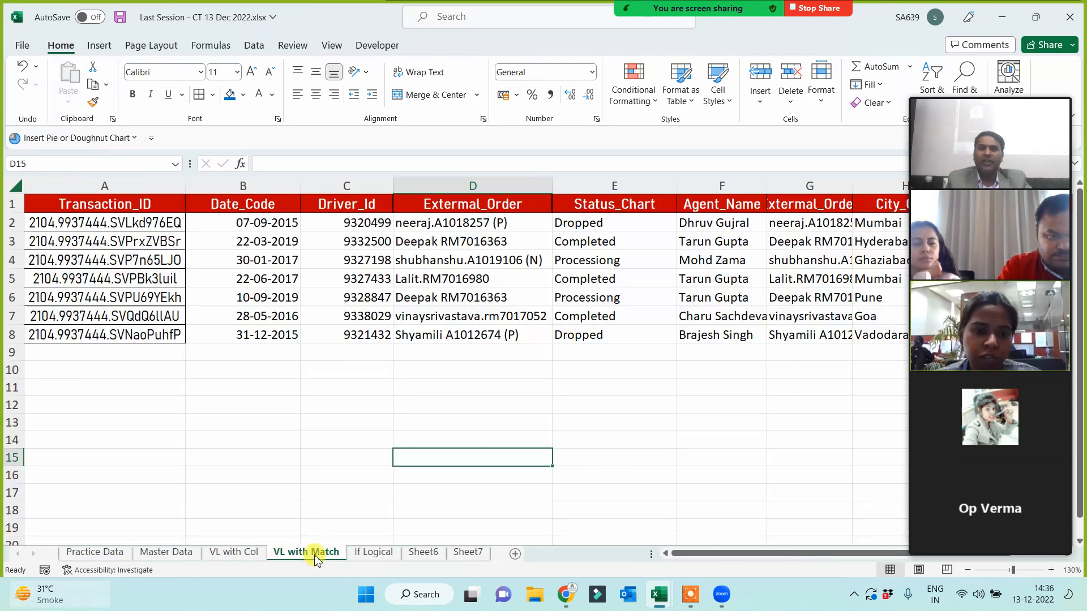
left_click(378, 553)
left_click(421, 553)
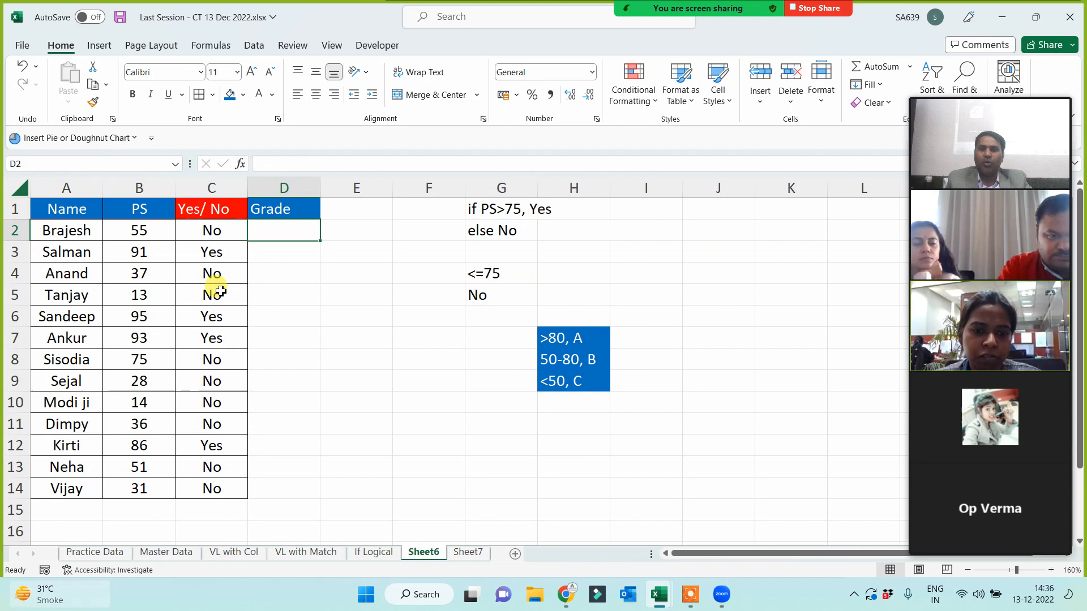
left_click(208, 231)
left_click(457, 552)
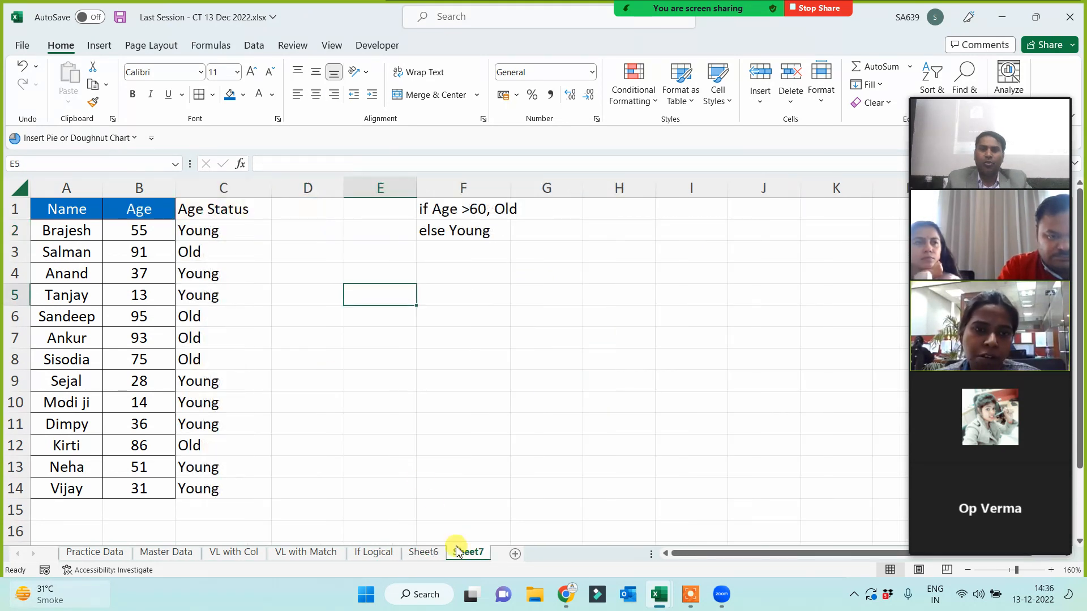
left_click(210, 230)
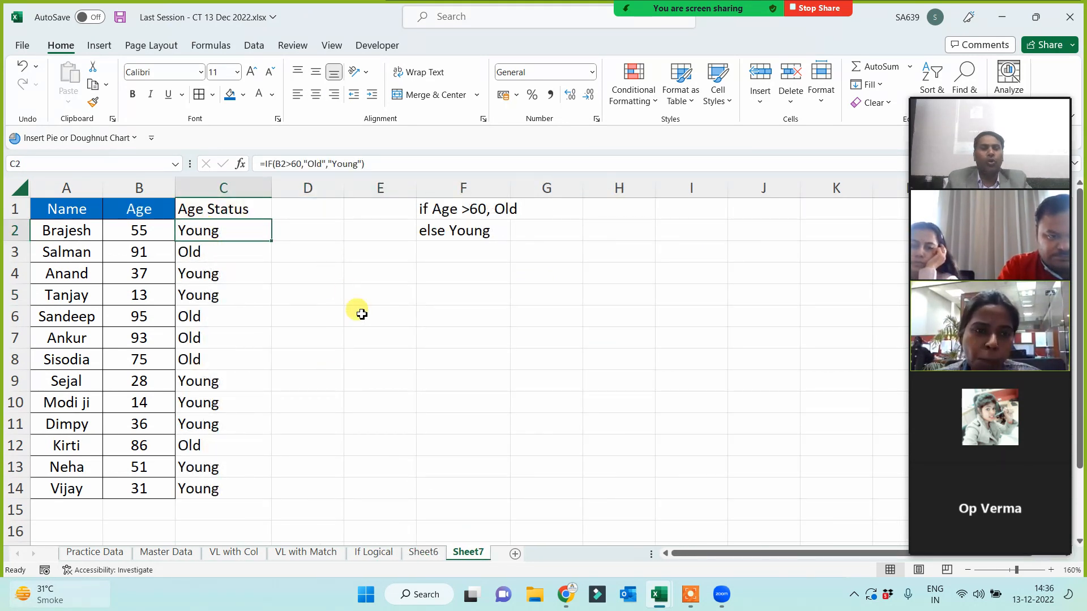
left_click(425, 553)
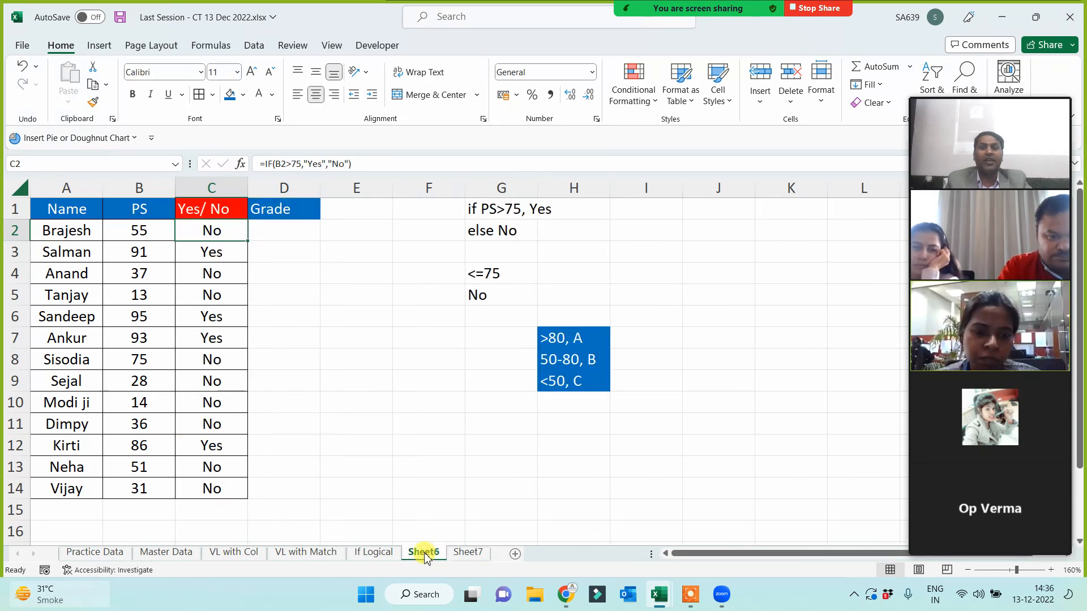
left_click(284, 209)
left_click_drag(573, 339, 573, 375)
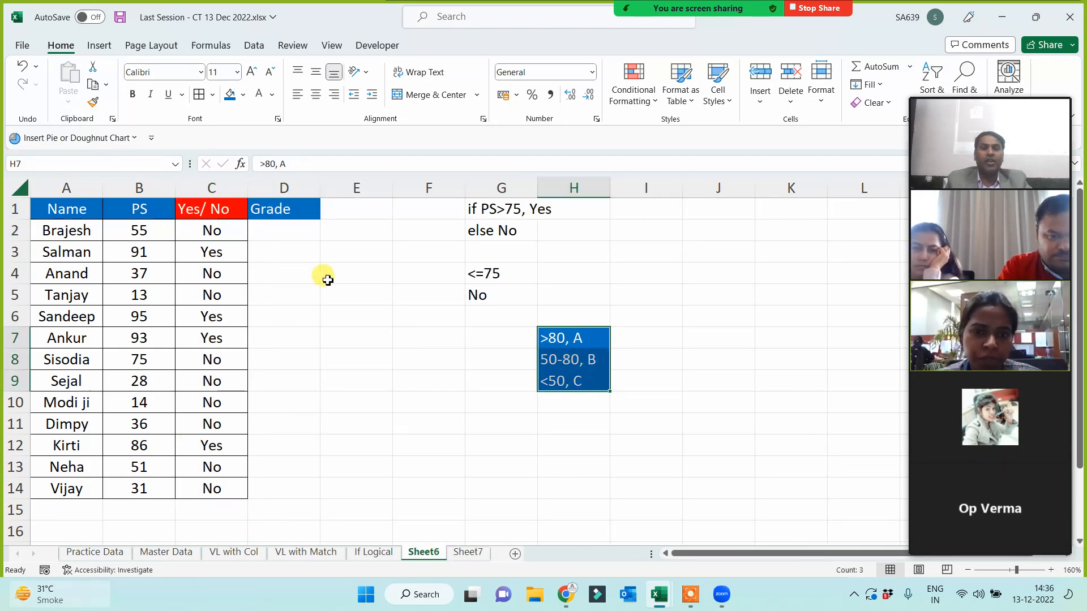
- Start an IF formula in D2 of Sheet6 that tests B2>80 and returns "A" when true
left_click(292, 236)
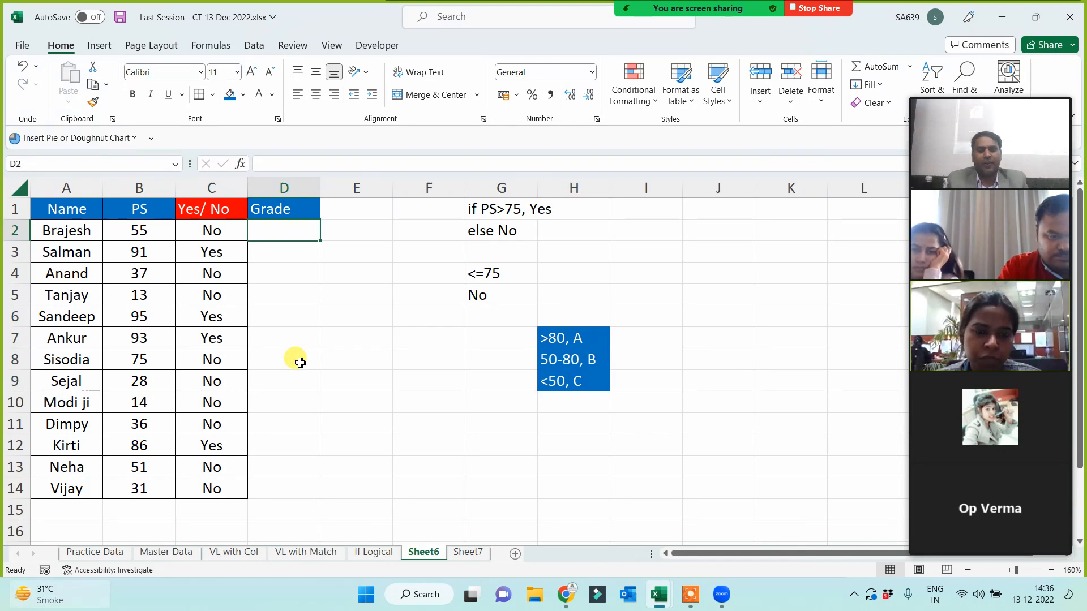
type("=if(")
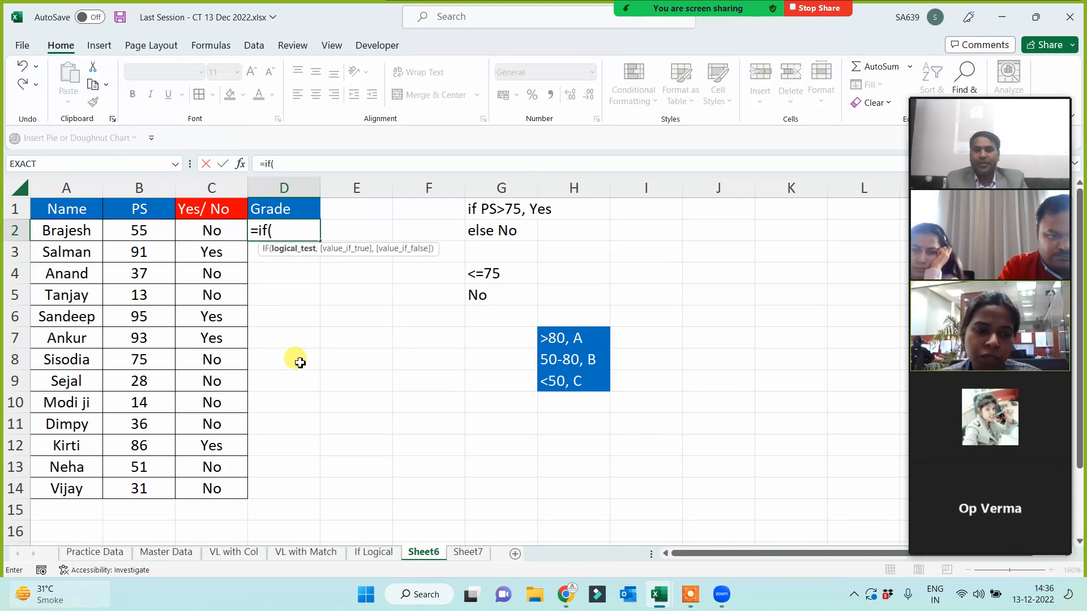
left_click(136, 232)
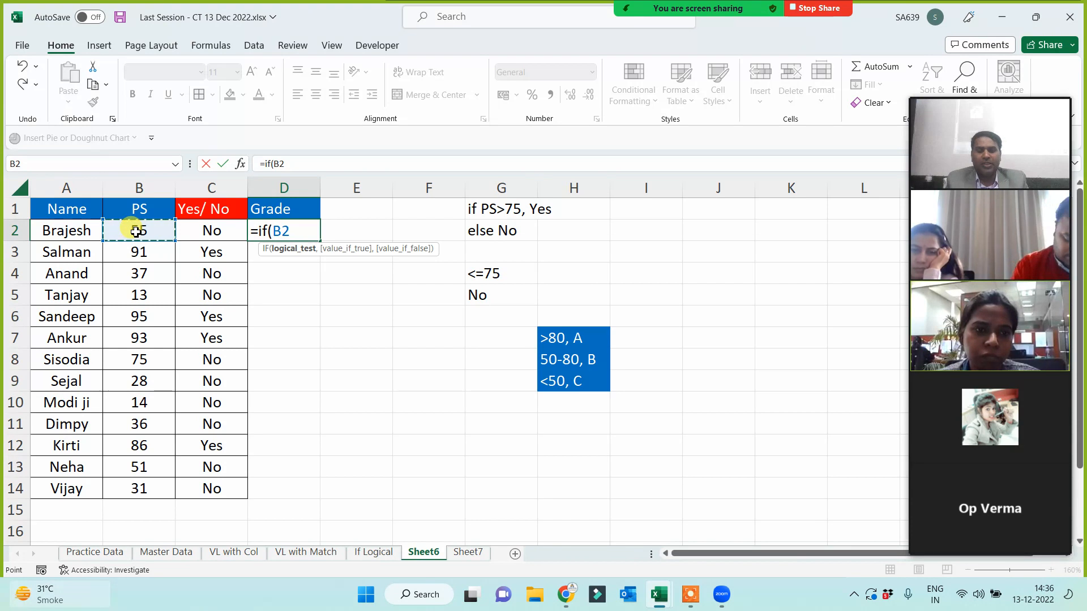
type(">80,\"A\",")
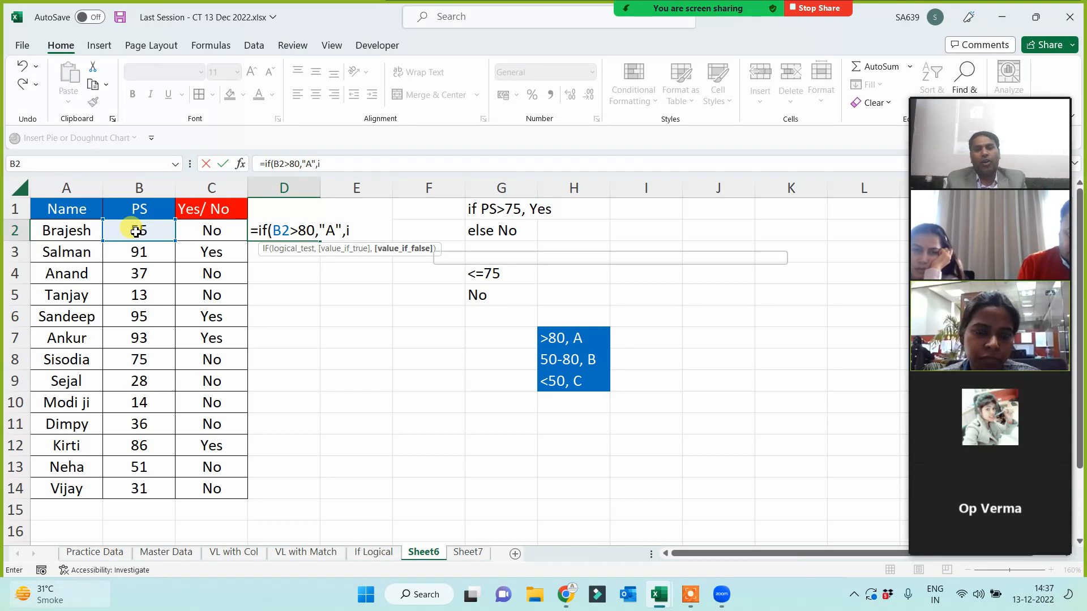
- Complete the D2 formula with a nested IF as the false value, testing B2>=50 and returning "B" or otherwise "C"
type("if(")
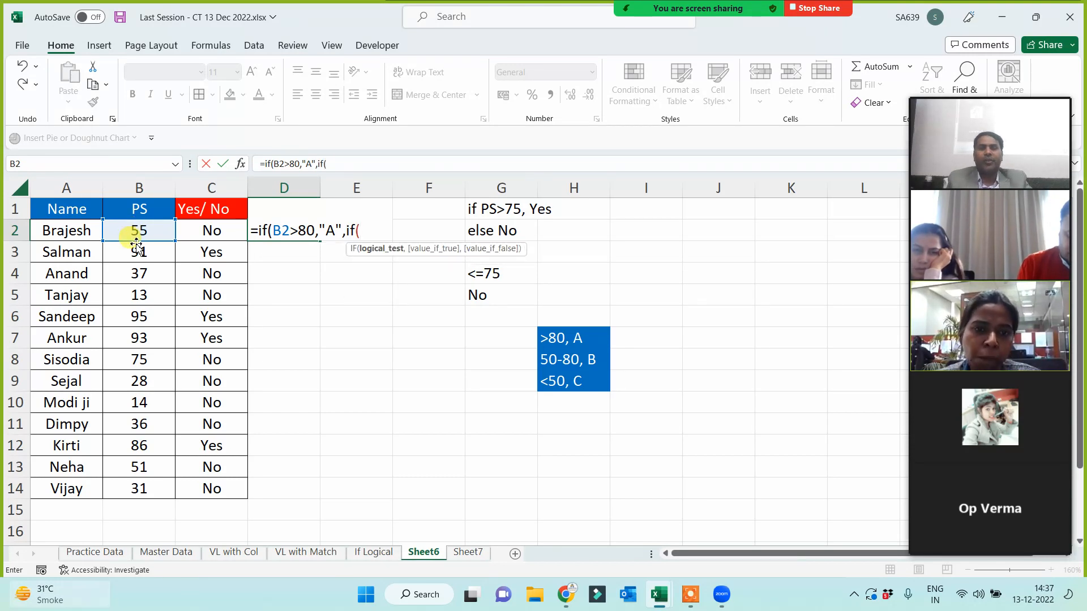
left_click(149, 234)
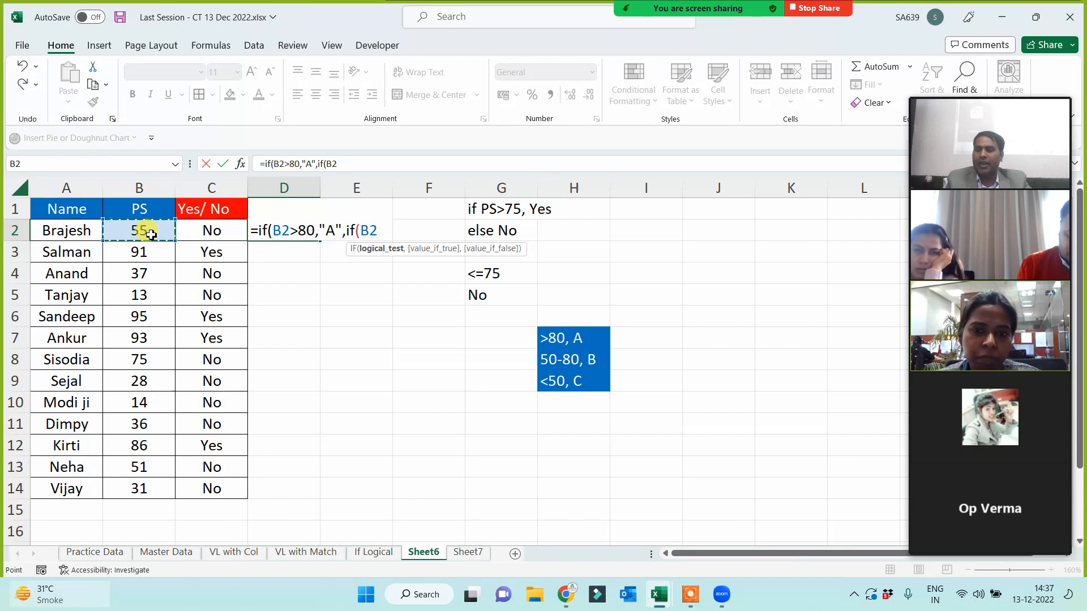
type(">")
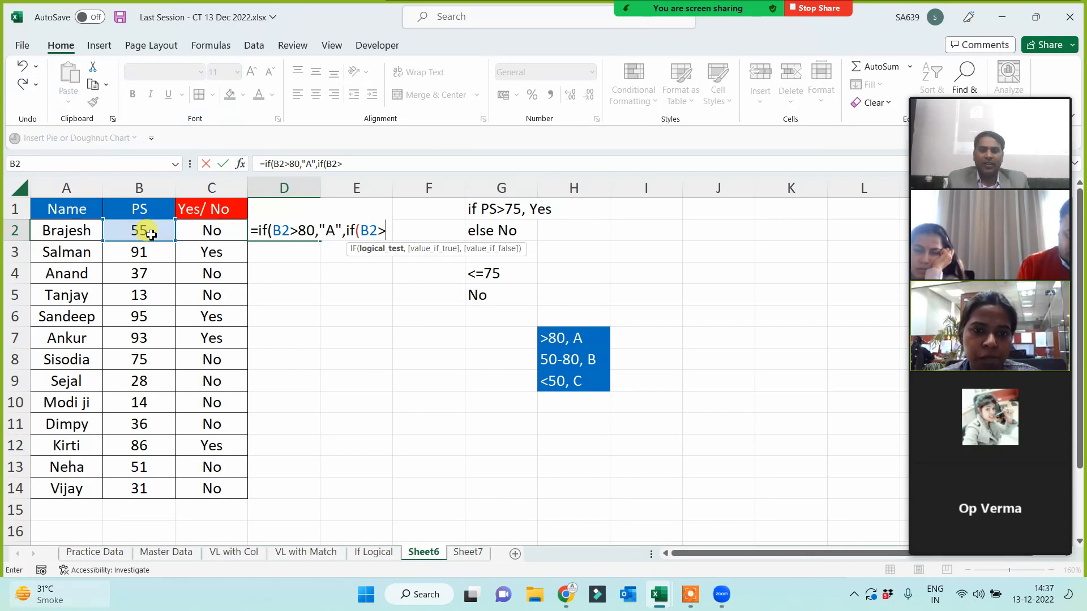
type("=50")
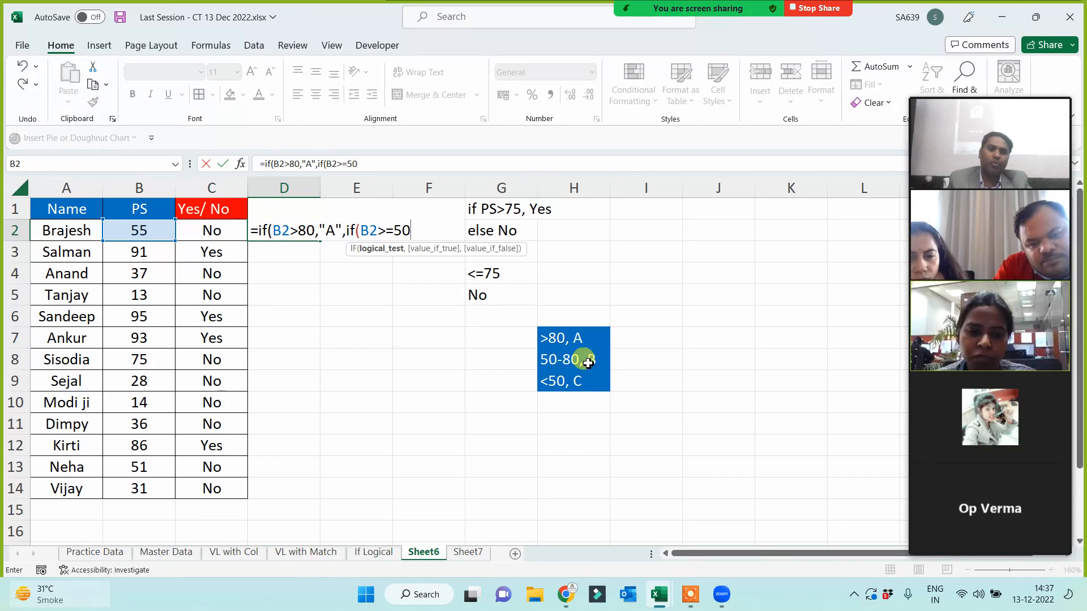
type(",\"B")
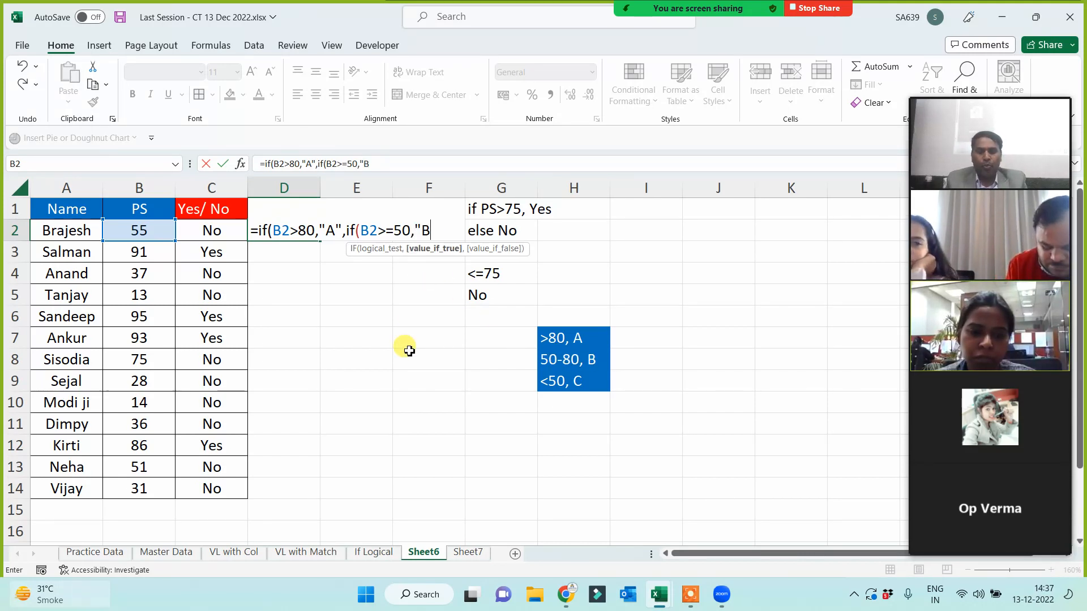
type("\",\"C\"")
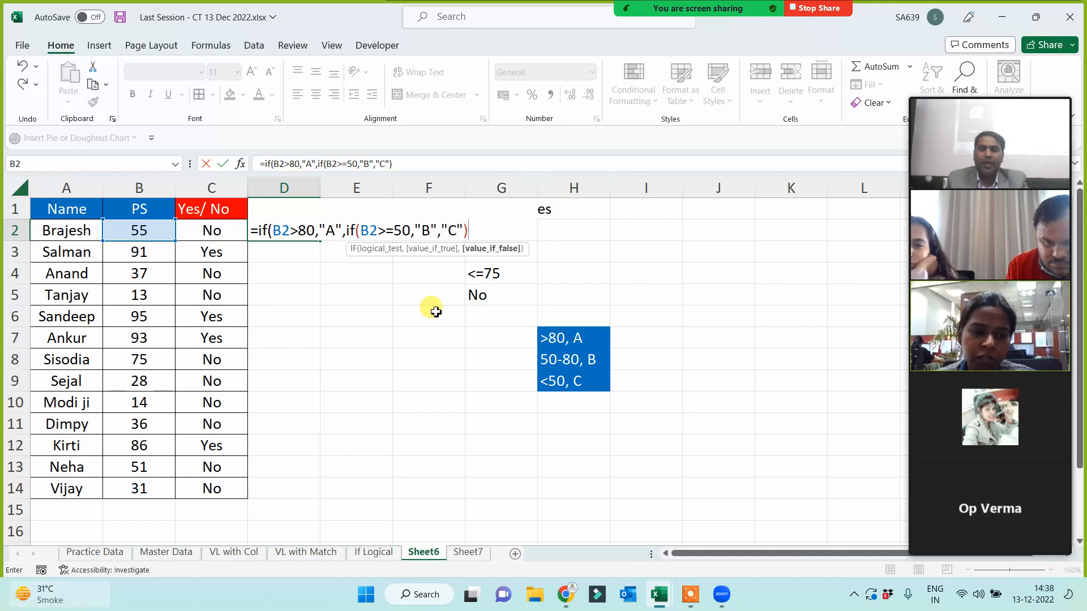
left_click_drag(346, 231, 472, 233)
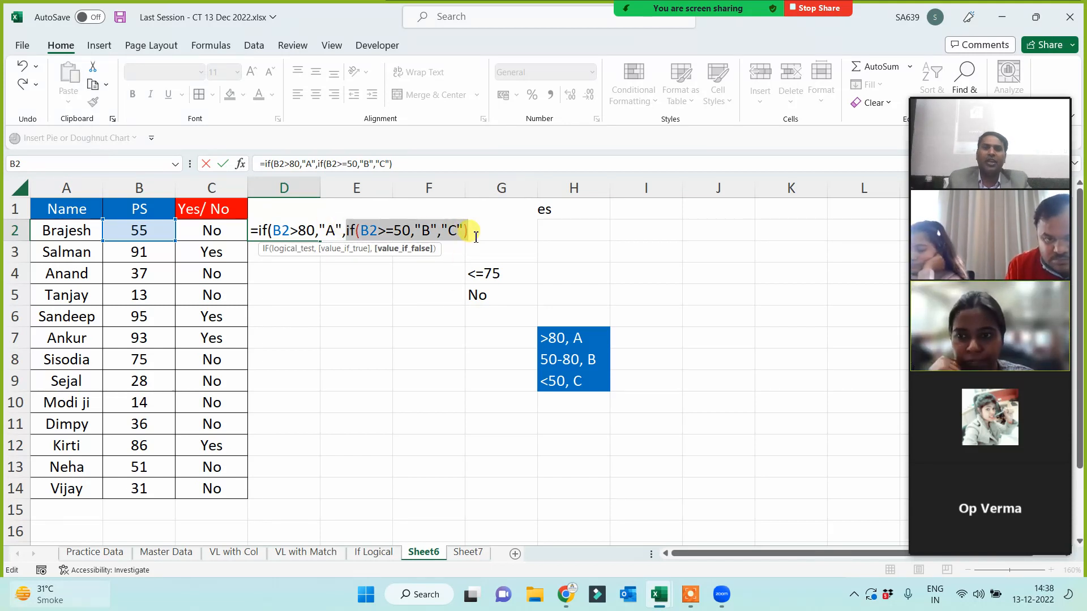
left_click(476, 233)
type(")")
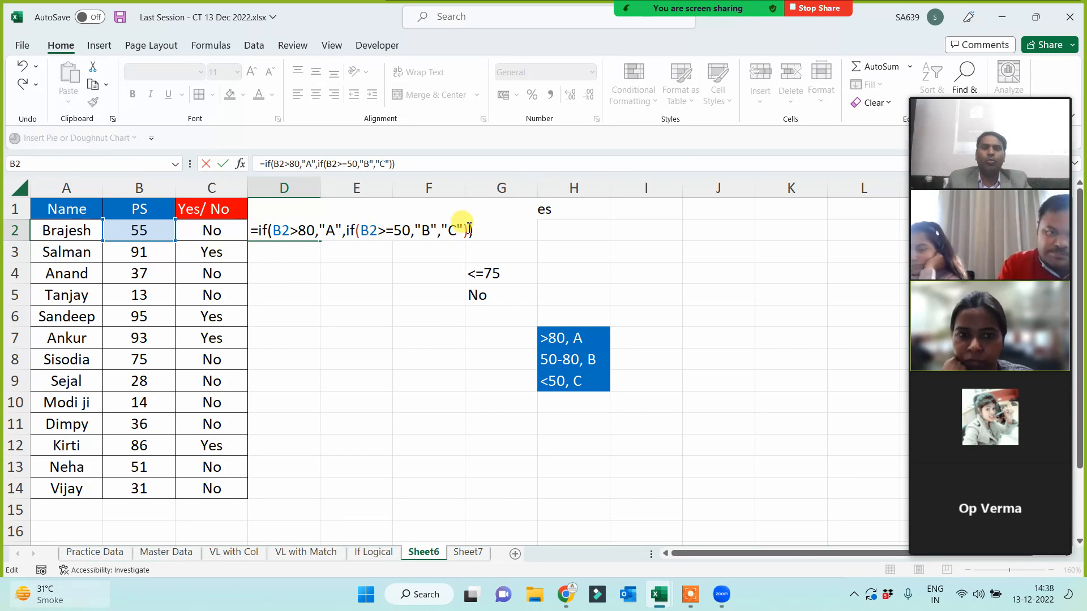
key("Return")
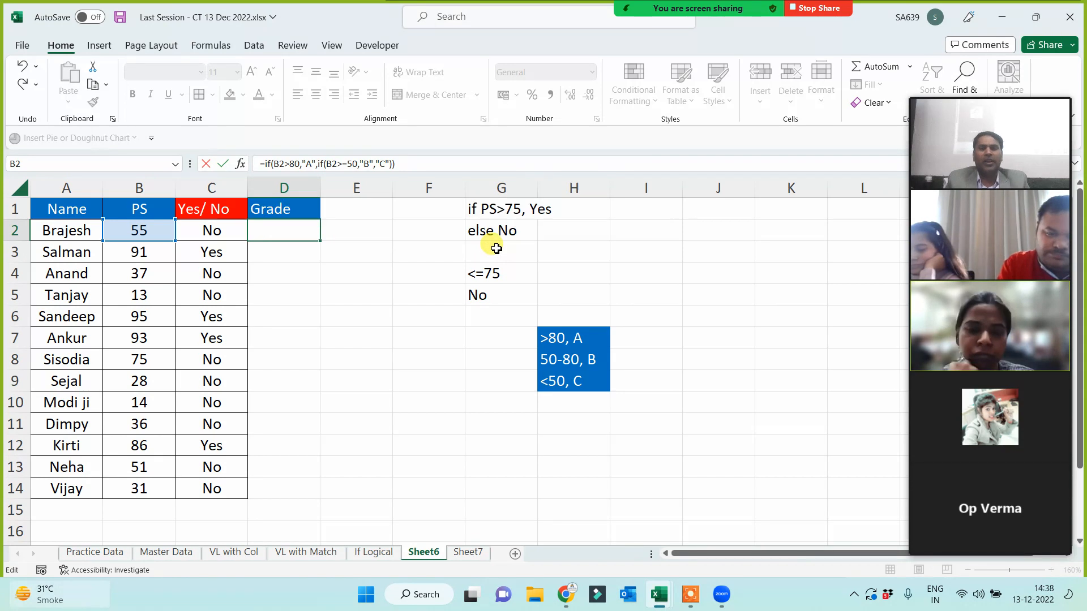
- Copy the nested IF formula from D2 down the Grade column to row 14
left_click(278, 236)
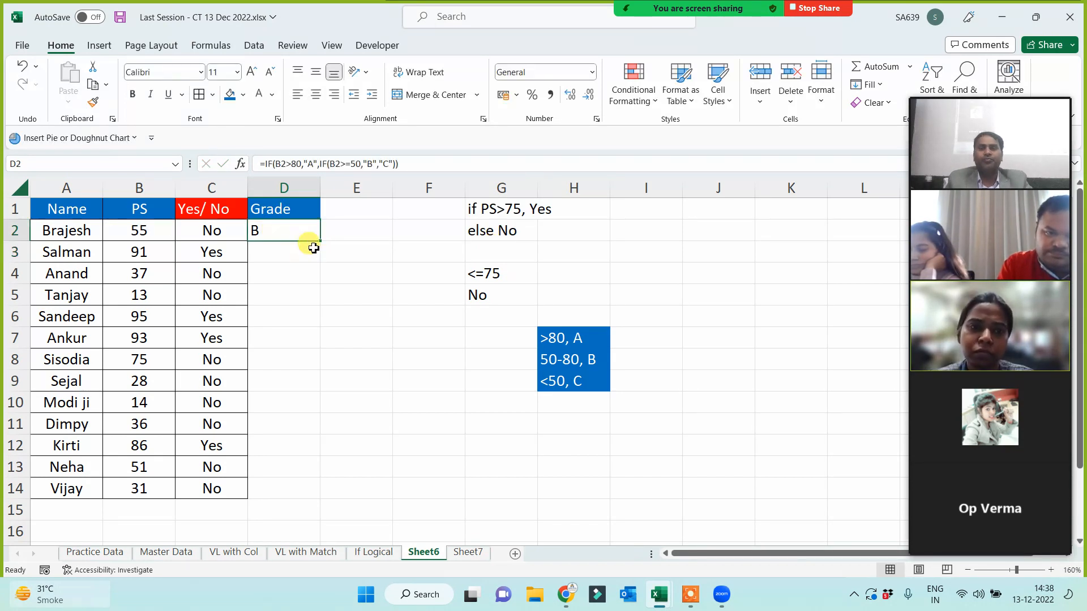
double_click(319, 241)
left_click(415, 334)
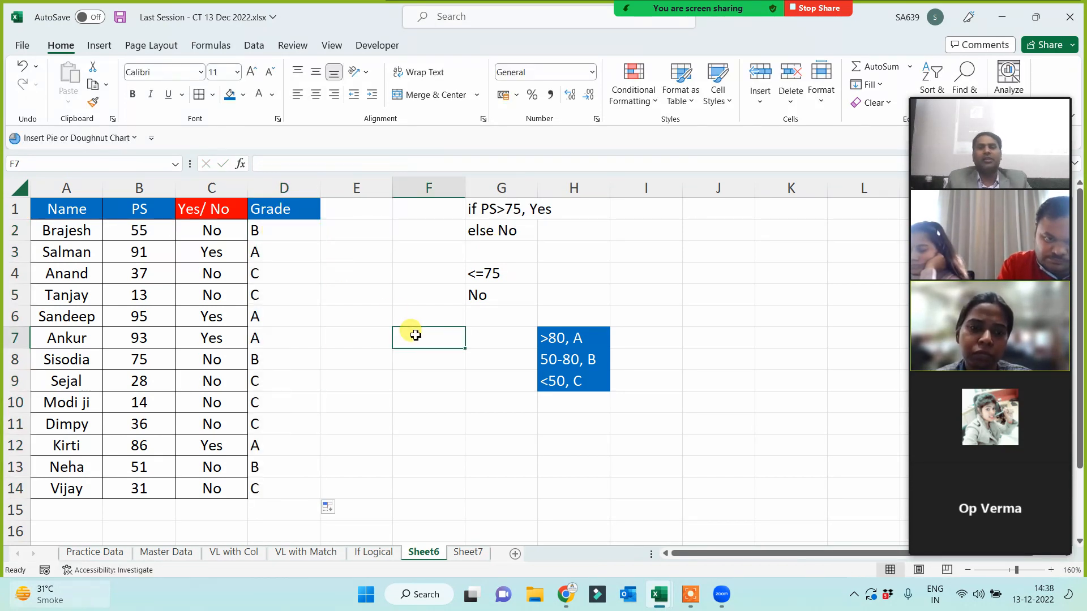
- Centre the Grade column's contents and add borders to all cells of the table A1:D14
left_click(286, 188)
left_click(315, 97)
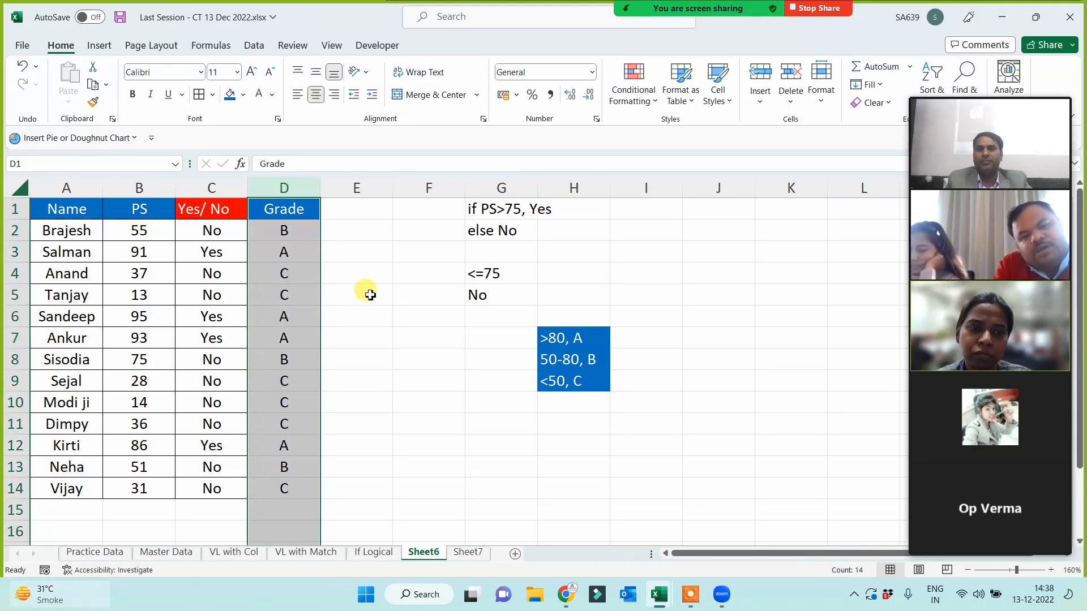
left_click(370, 298)
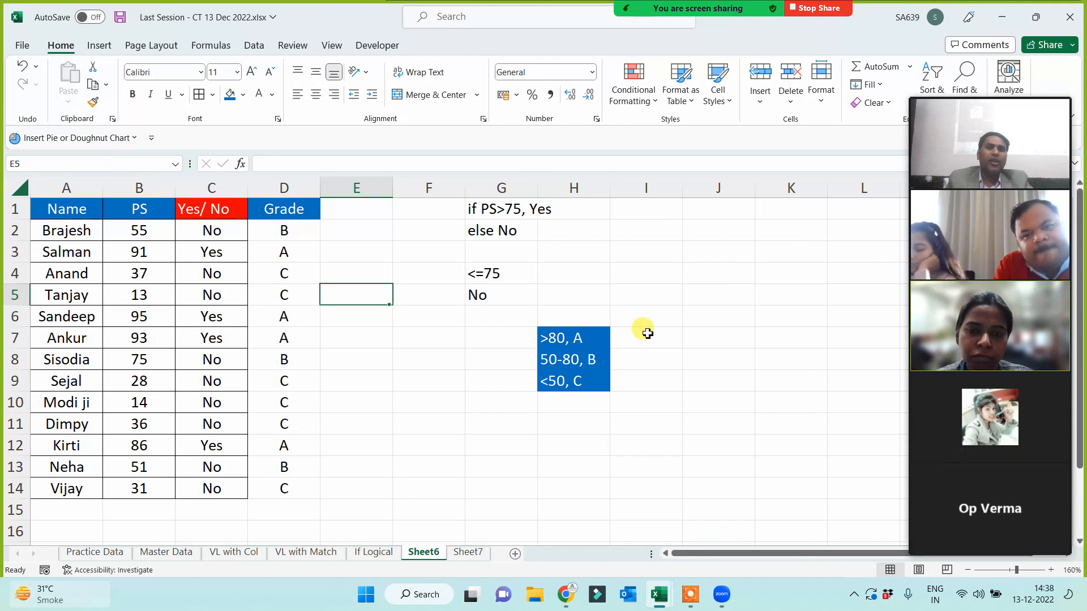
left_click(264, 236)
key("ctrl+a")
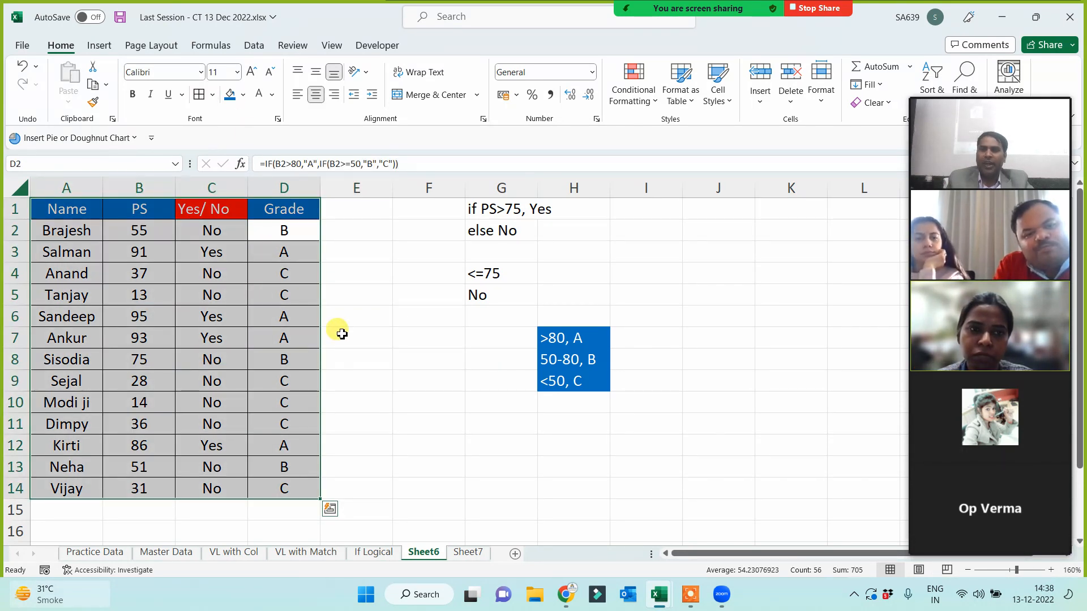
left_click(371, 358)
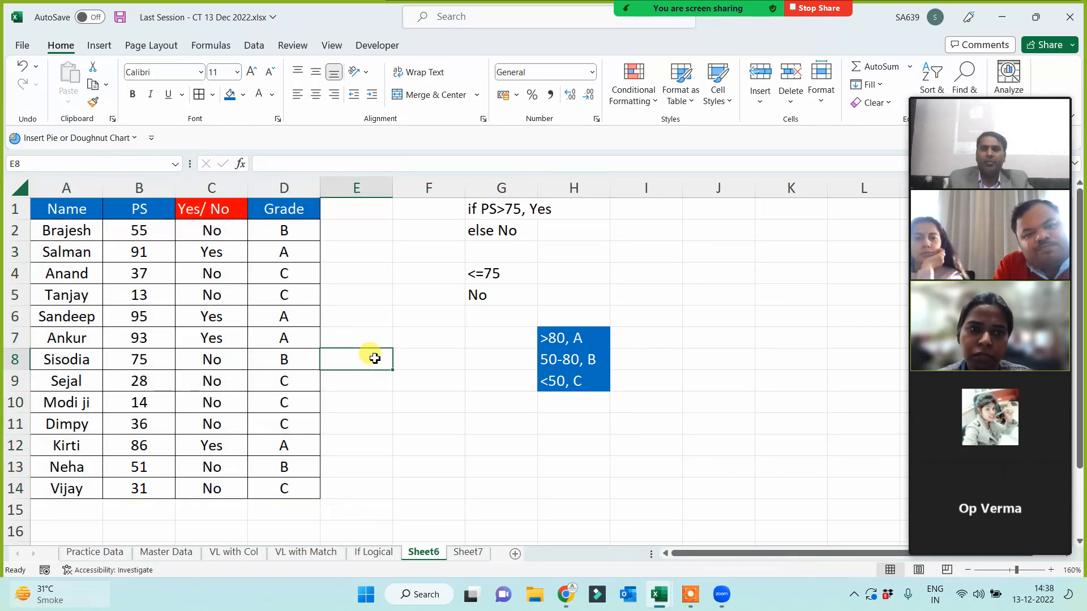
- On Sheet7, add the header O/Y/C in D1 next to Age Status
left_click(473, 554)
left_click(299, 212)
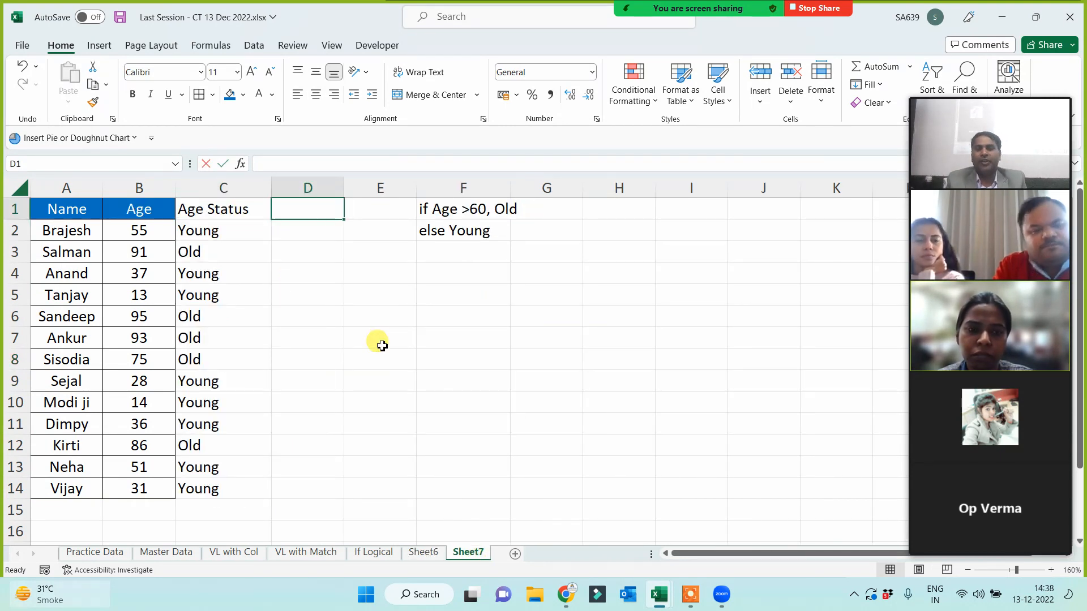
type("O/Y")
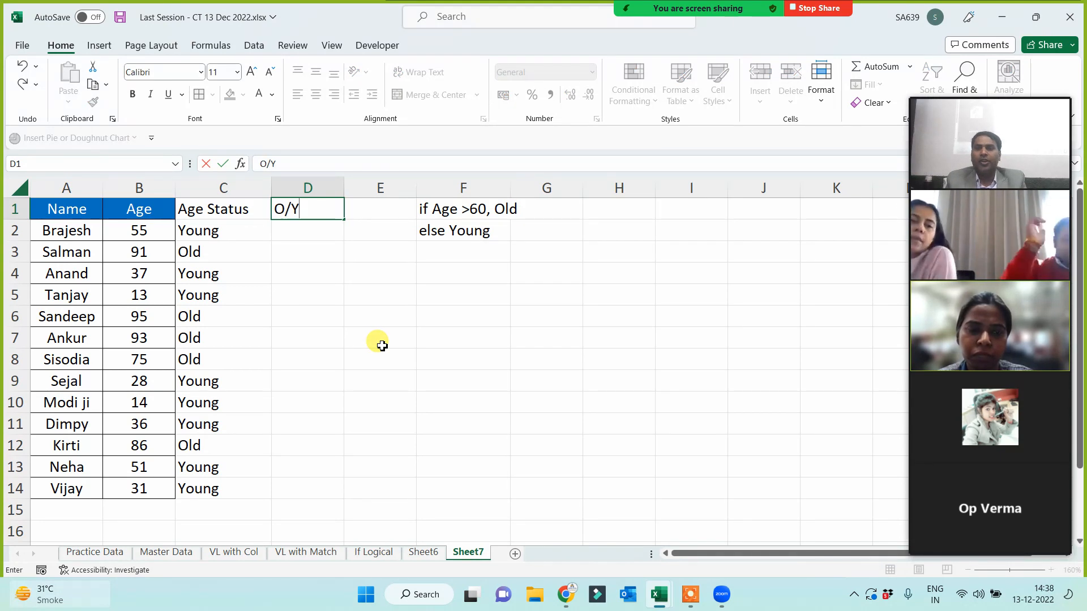
type("/C")
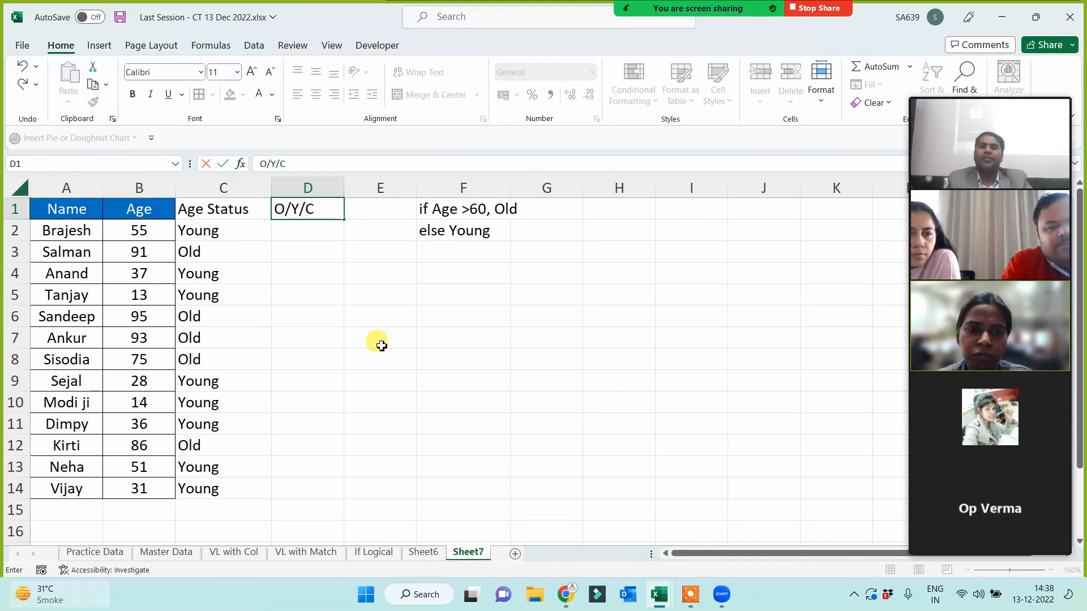
left_click(481, 317)
- Write the age rules in G5:G7: ">=60, Old", an 18-59 rule for the Y category, and "<18, Child"
left_click(543, 297)
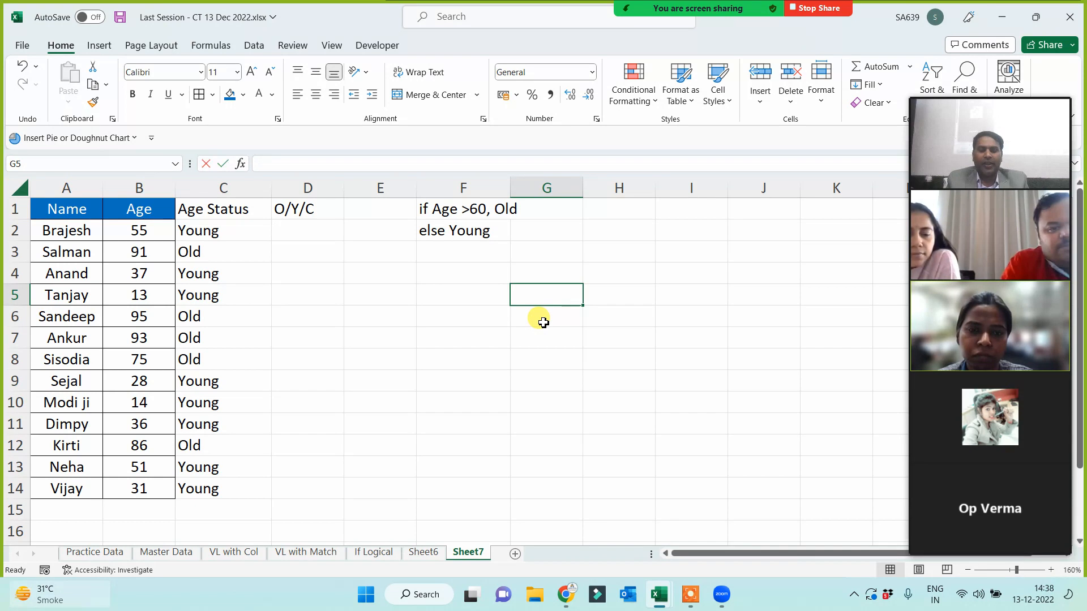
type(">=60, Old")
key("Return")
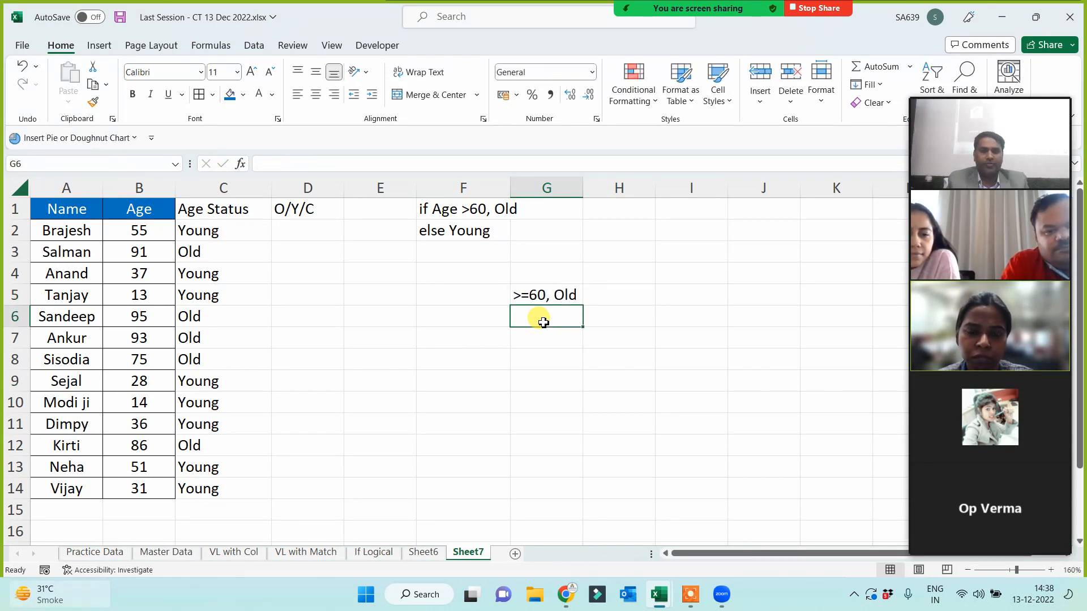
type("18-59")
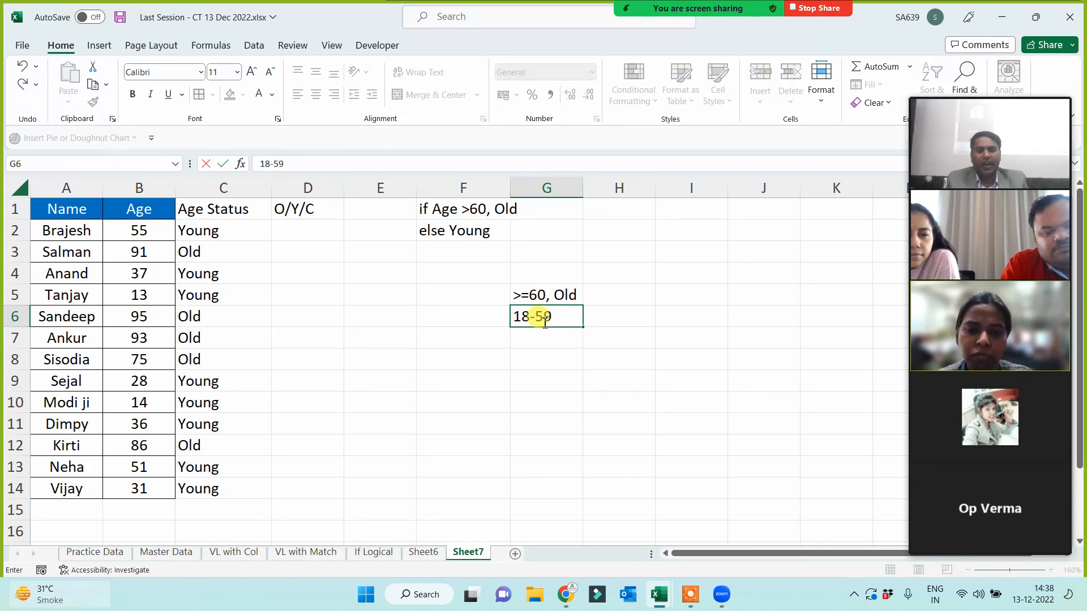
type(", YU")
key("BackSpace")
key("Return")
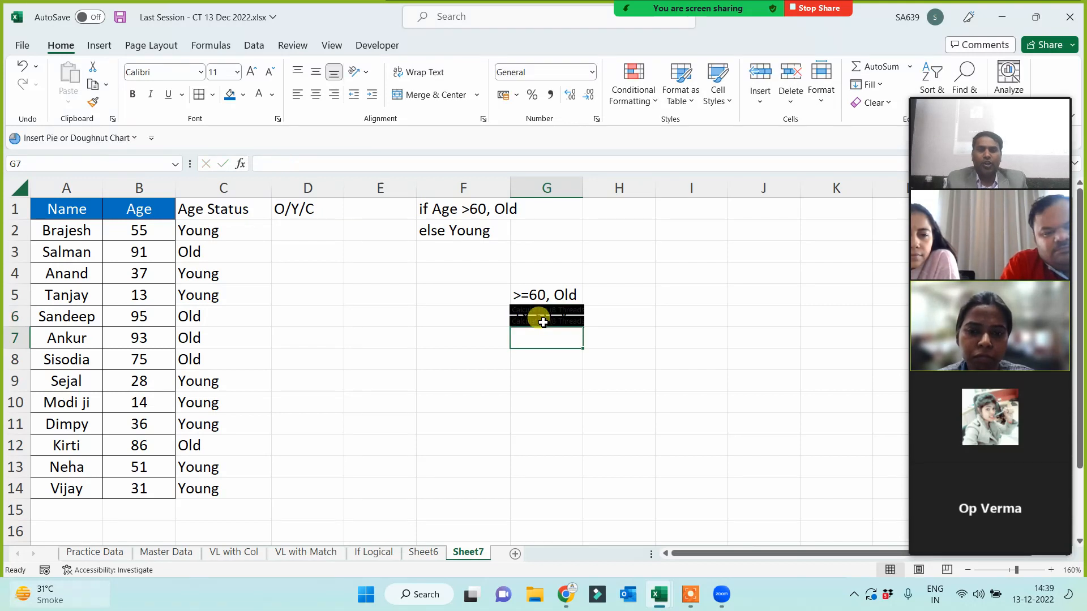
type("<18")
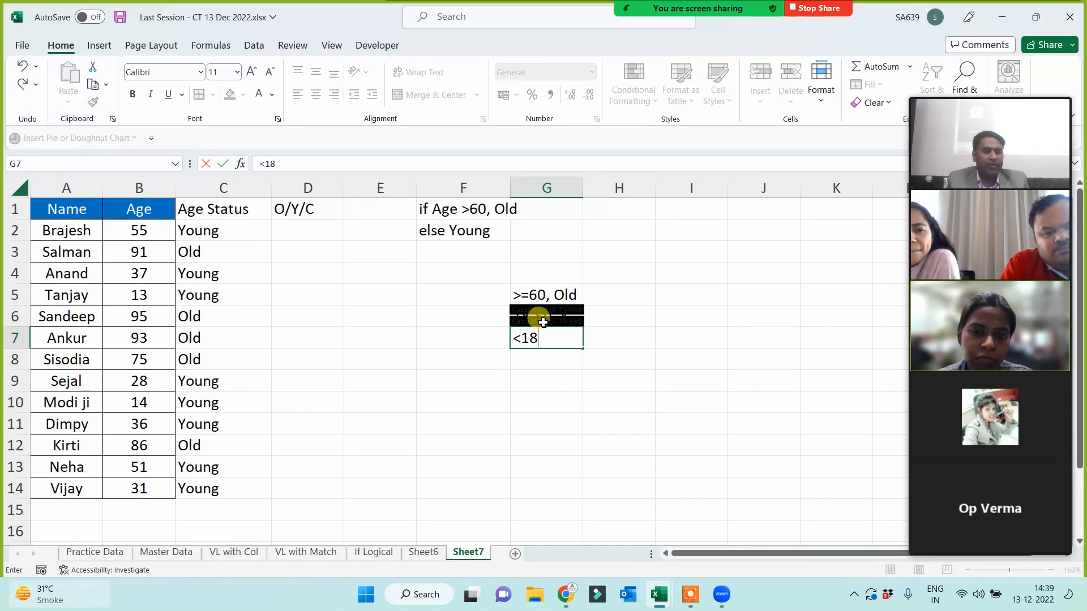
type(", Child")
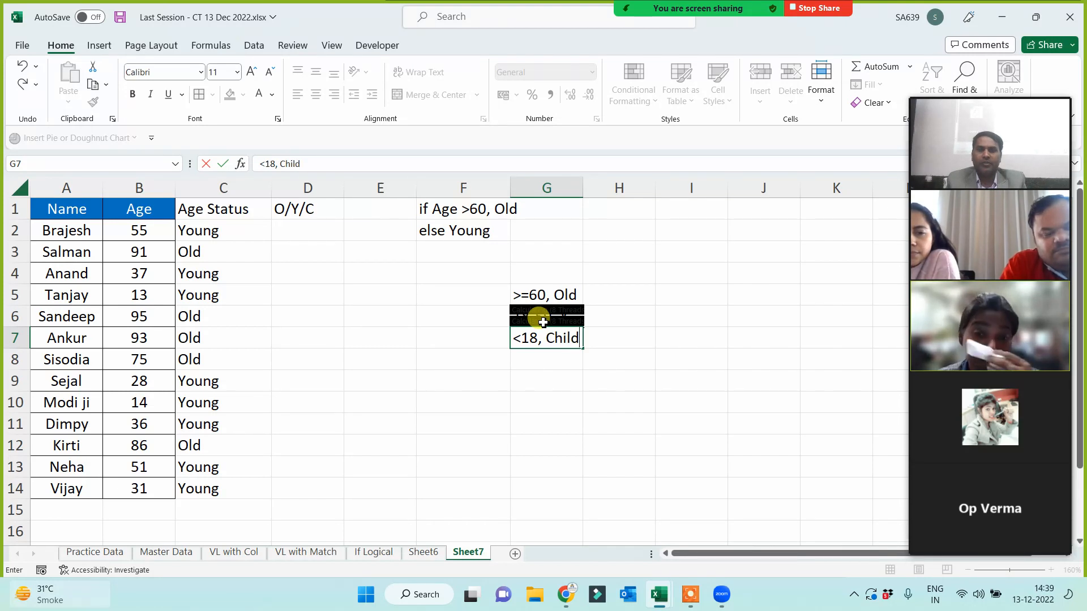
key("Return")
left_click(576, 403)
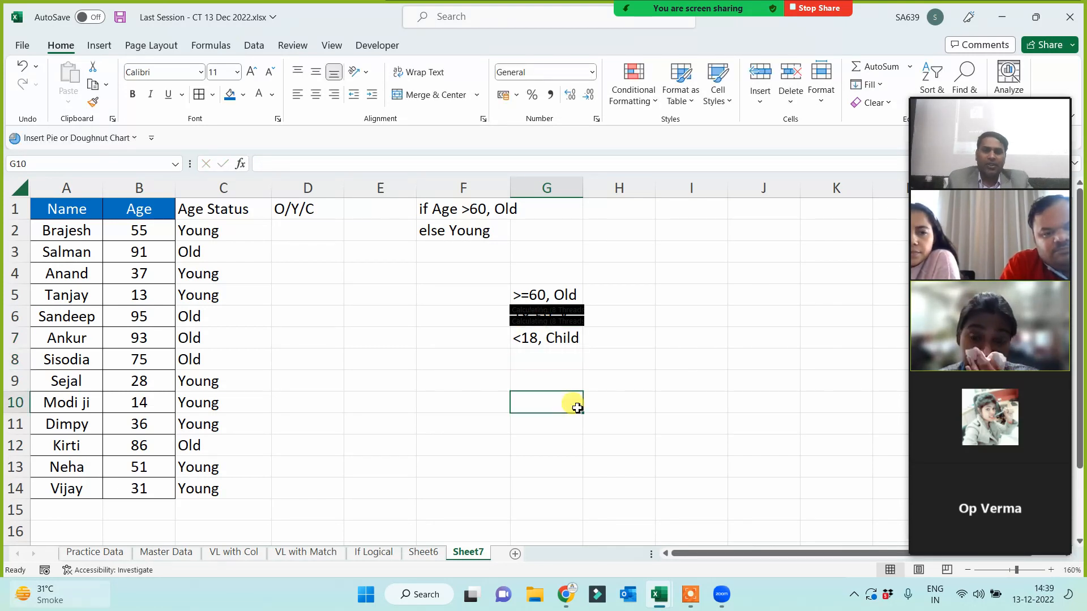
- Give the O/Y/C header in D1 the same blue fill as the Name and Age headers
left_click(419, 356)
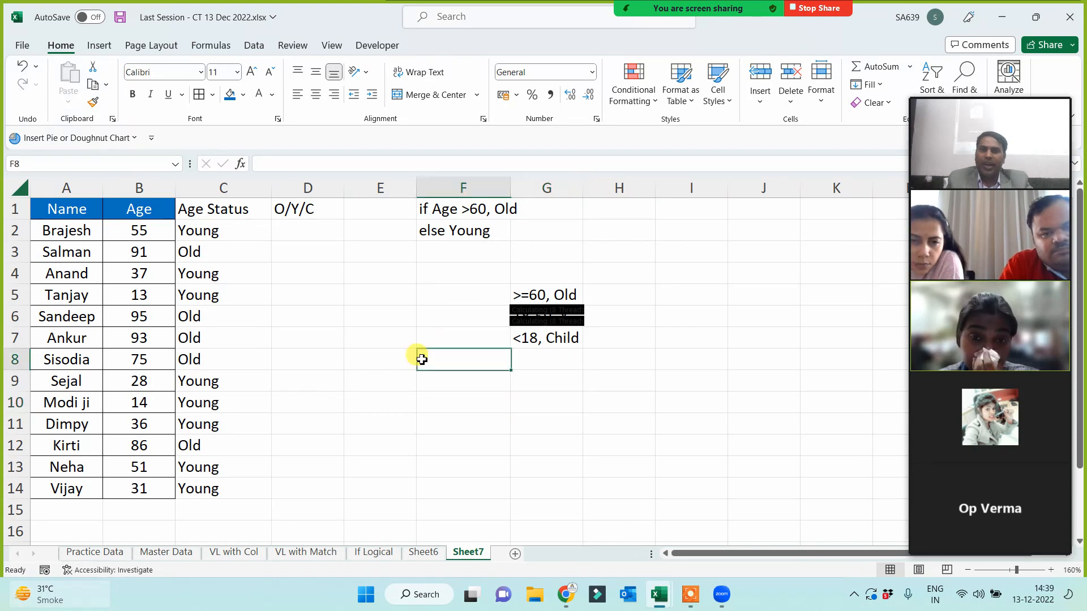
left_click(374, 337)
left_click(286, 231)
left_click(304, 207)
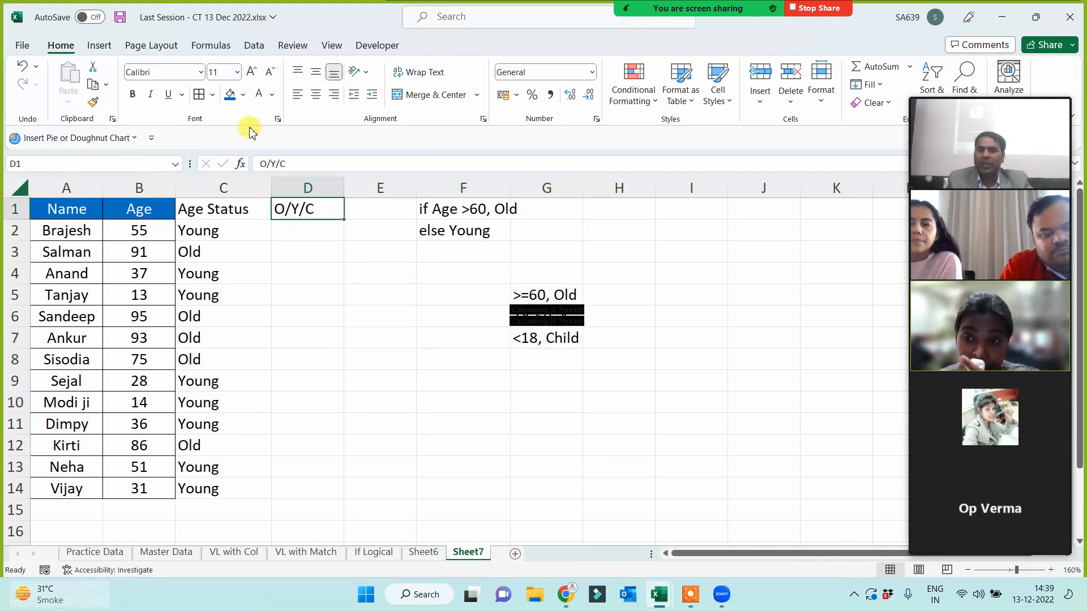
left_click(232, 96)
left_click(315, 241)
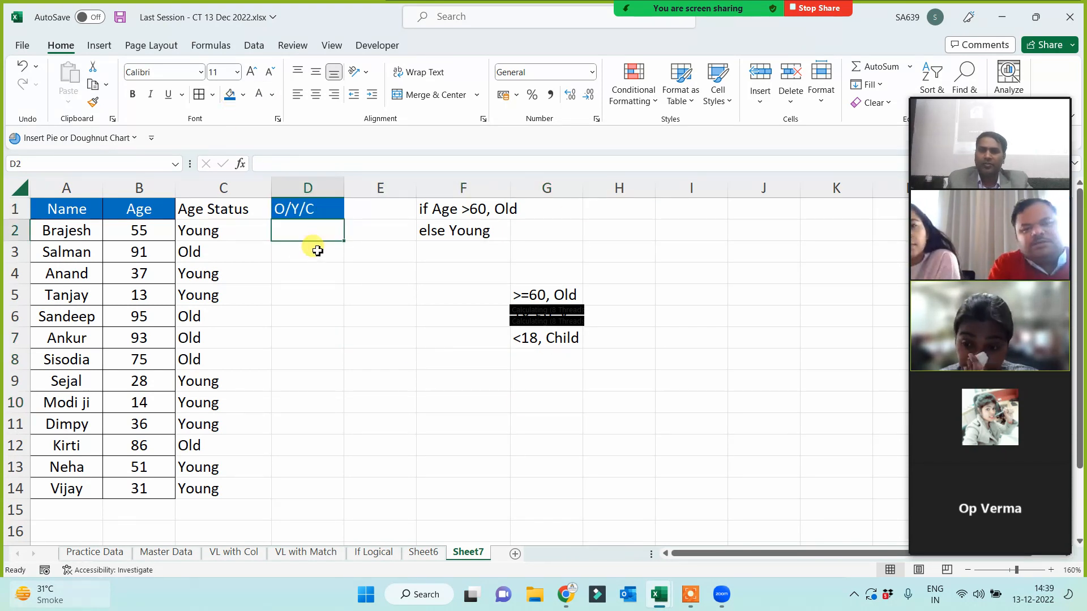
- Widen column G and fill the age rules in G5:G7 with blue
left_click_drag(583, 188, 613, 188)
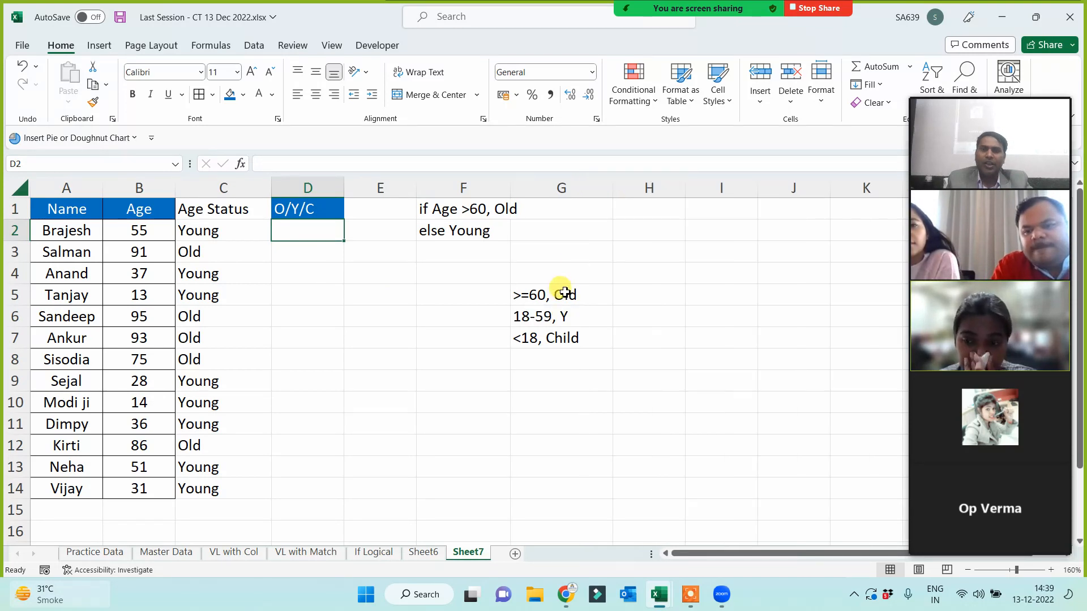
left_click(560, 292)
left_click(566, 336, "shift")
left_click(231, 95)
left_click(295, 237)
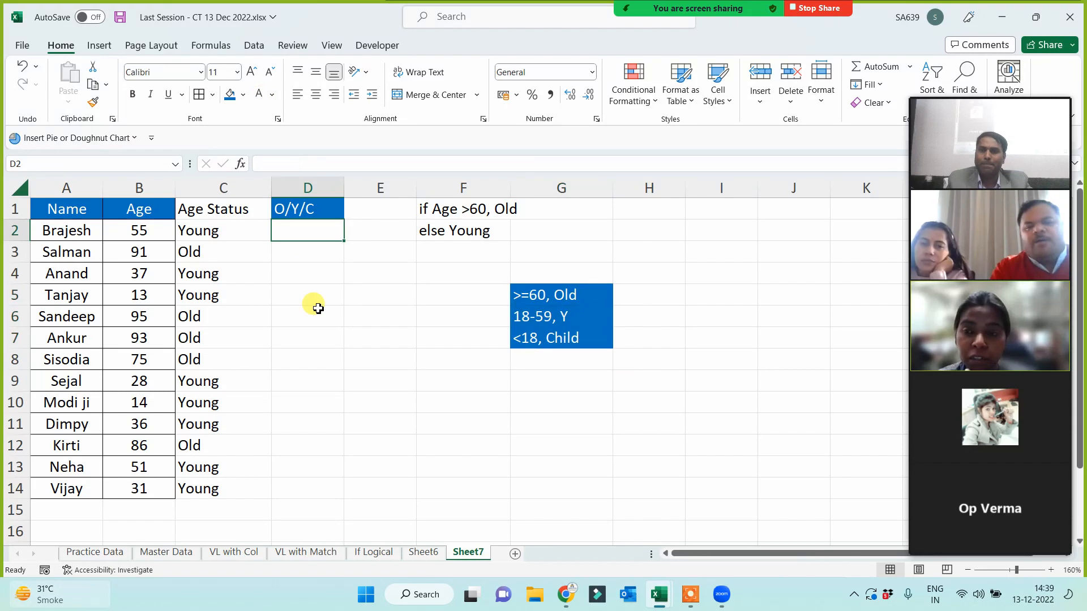
mouse_move(1031, 409)
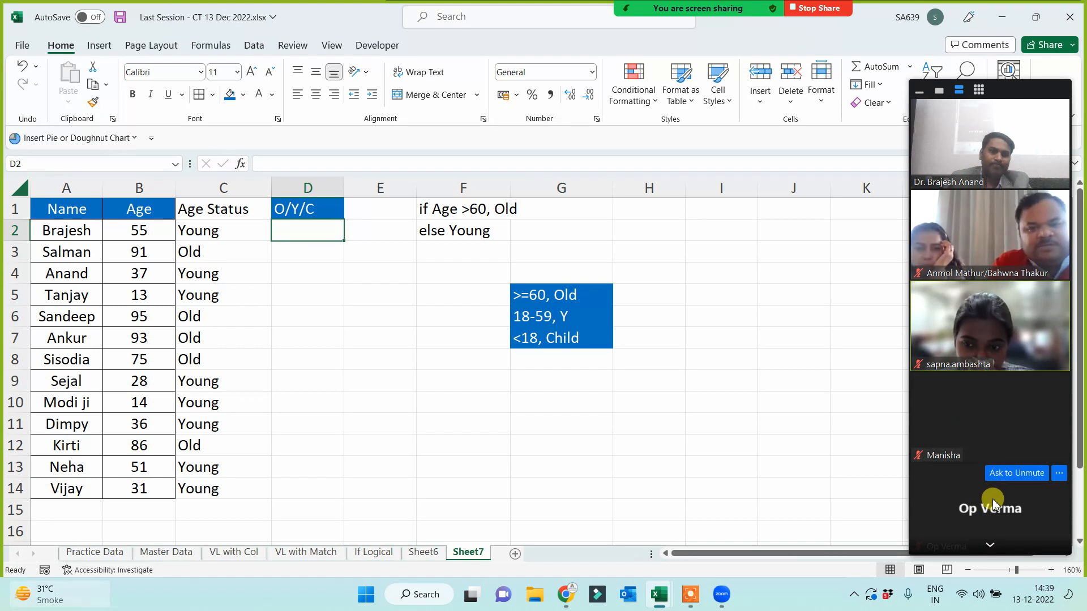
left_click(989, 547)
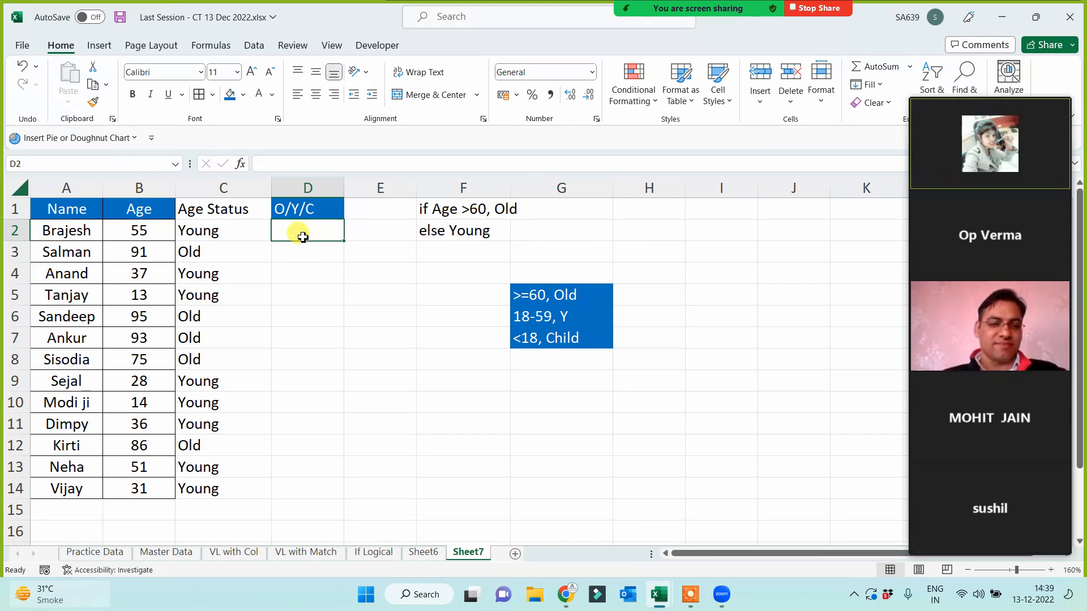
- Fill the whole header row A1:D1 with blue and make its text bold
left_click_drag(57, 210, 296, 209)
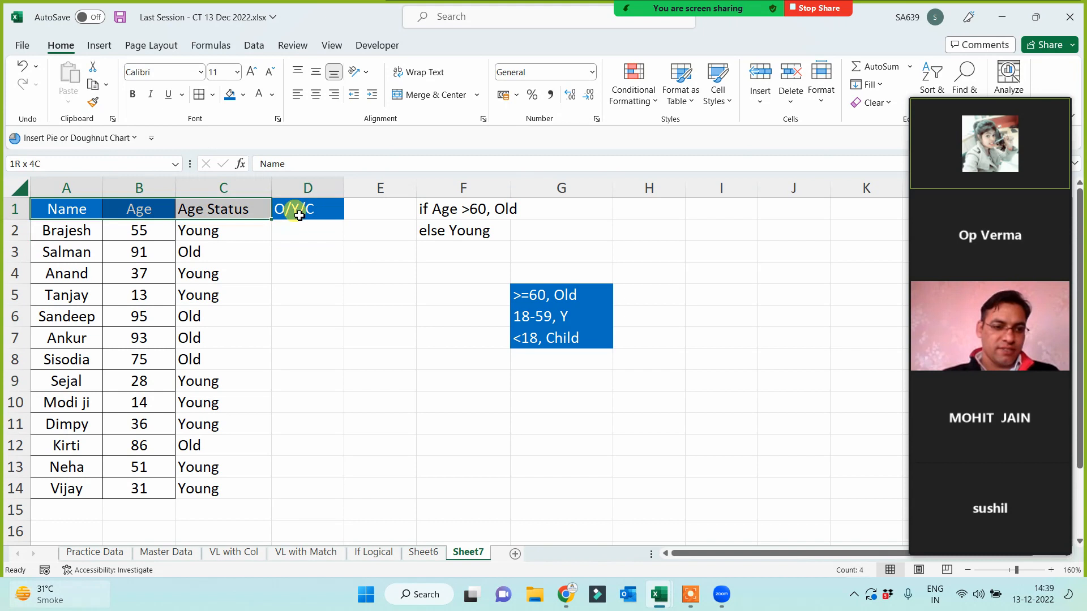
left_click(228, 94)
left_click(132, 96)
left_click(301, 234)
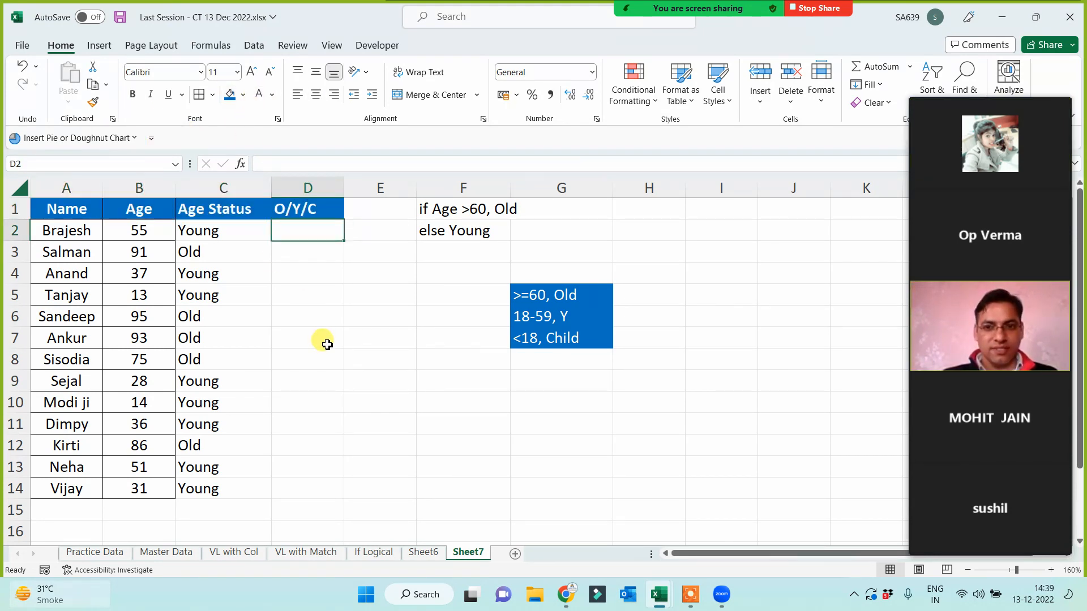
- Enter the nested formula =IF(B2>=60,"Old",IF(B2>=18,"Young","Child")) in D2
type("=if(")
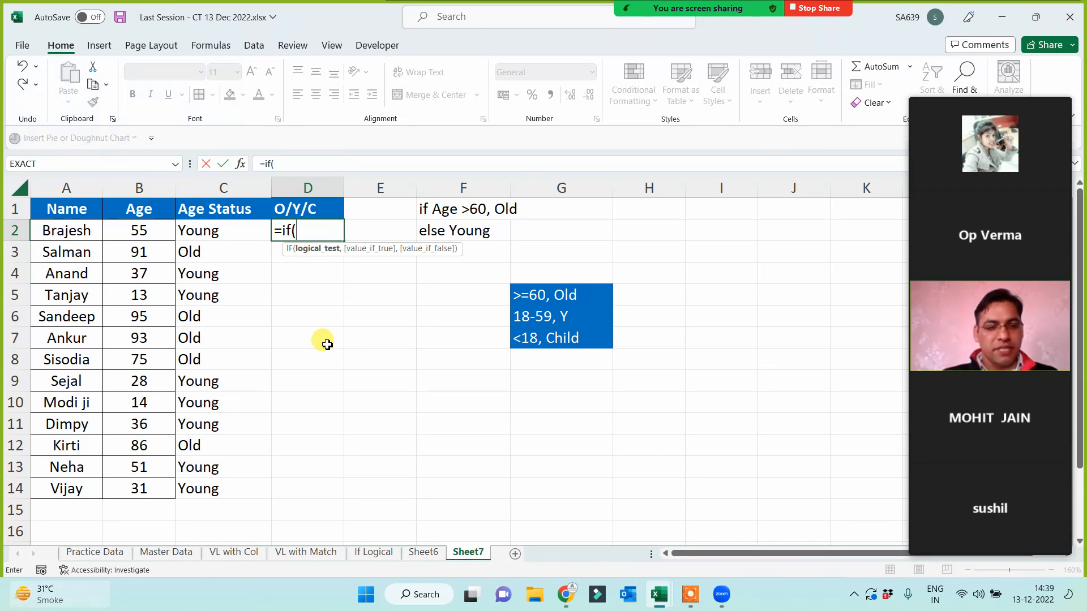
left_click(139, 225)
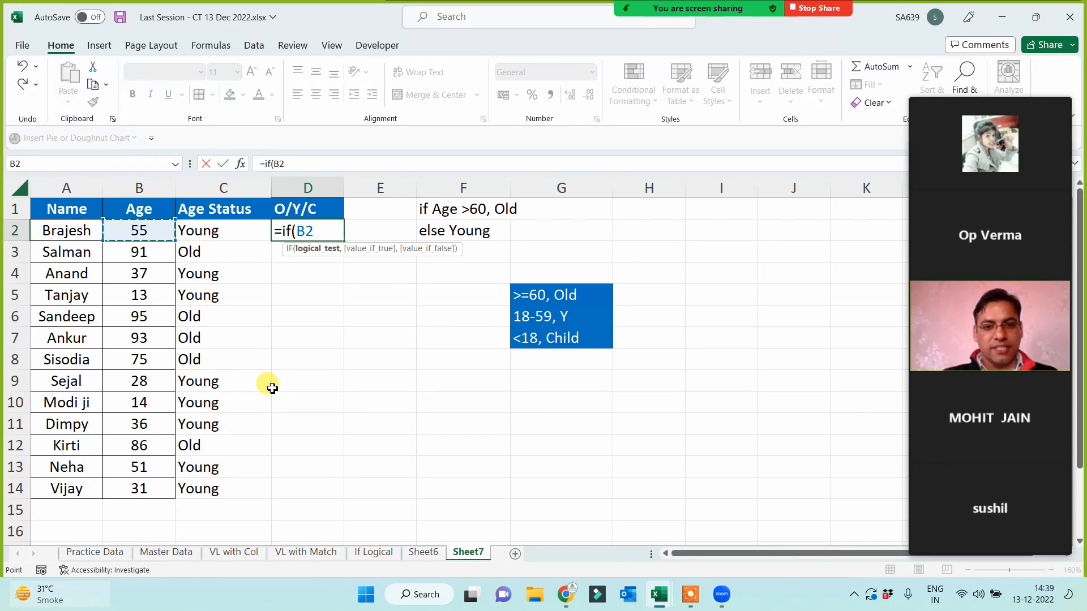
type(">=60")
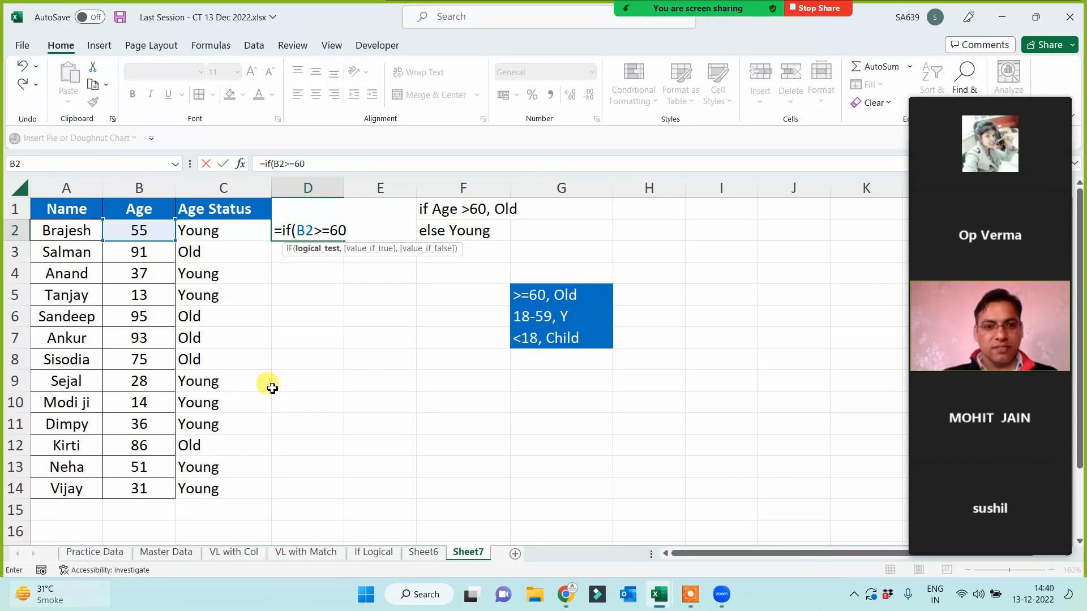
type(",")
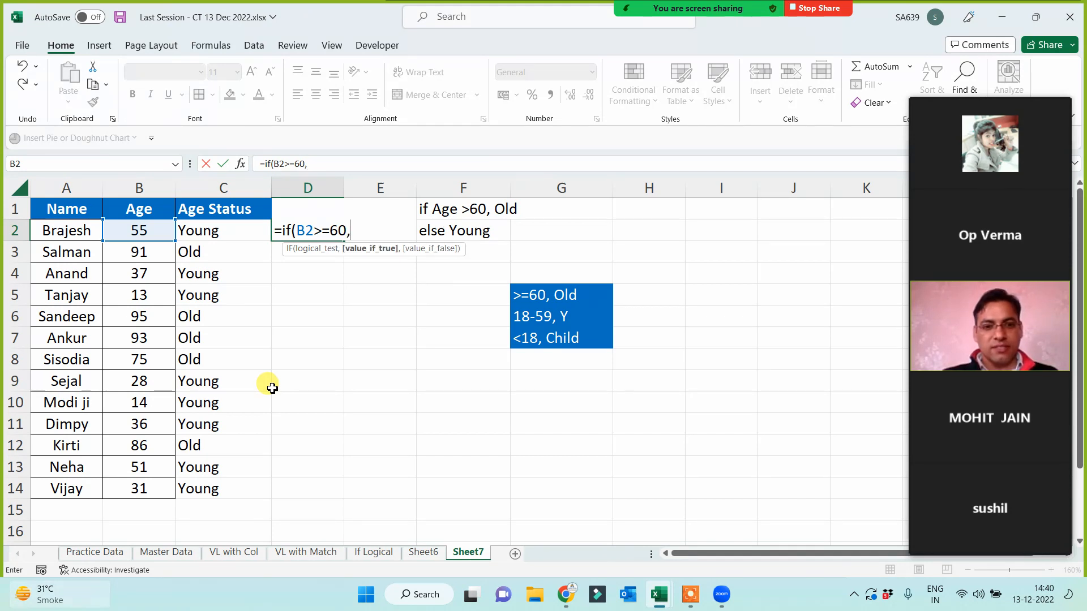
type("\"Old\",")
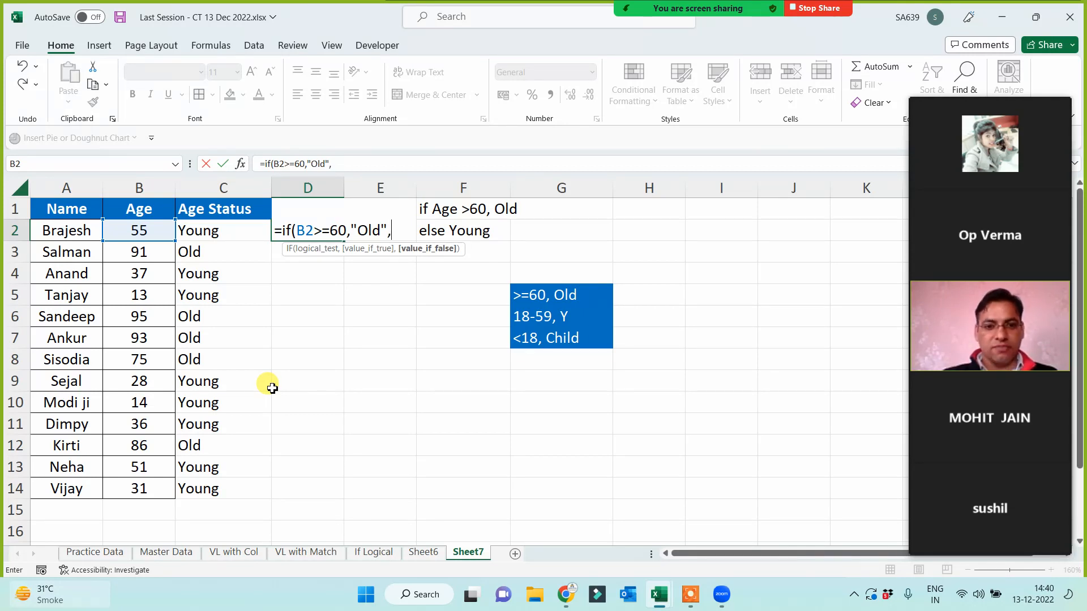
type("if(")
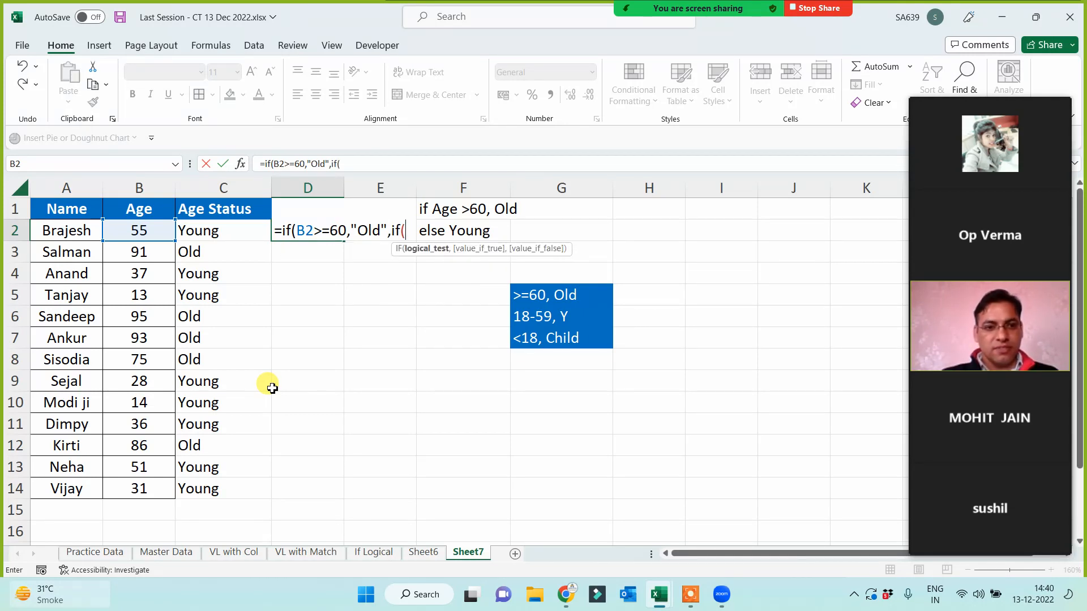
left_click(140, 231)
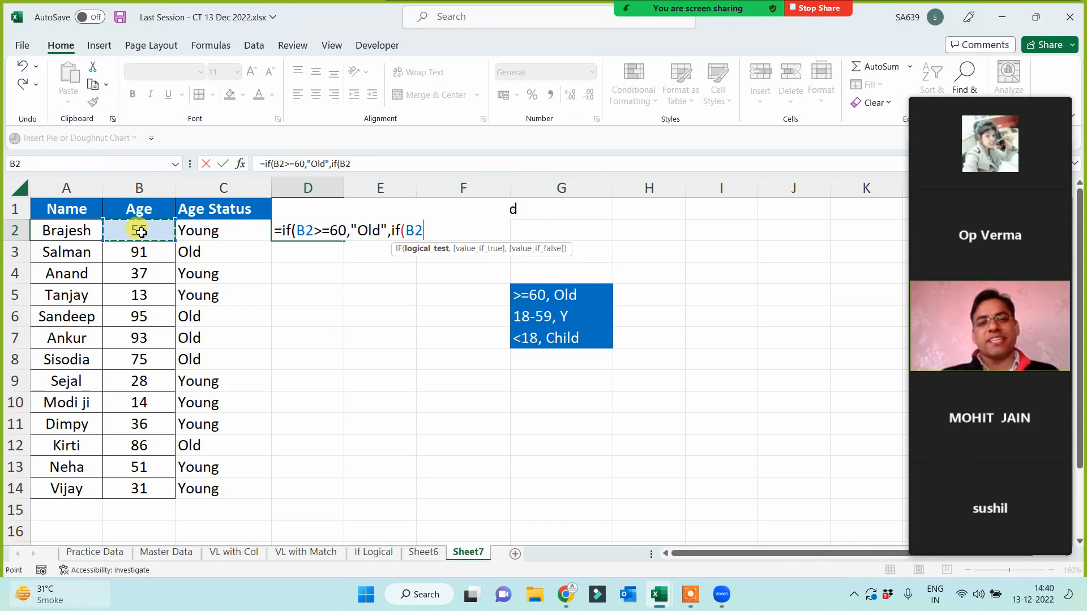
type(">=")
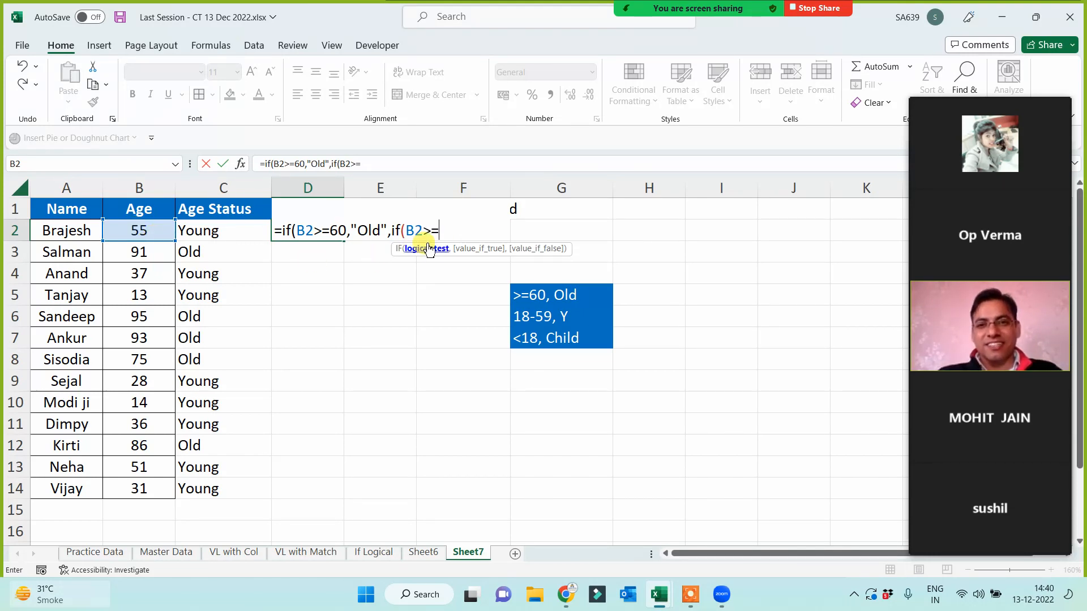
type("18")
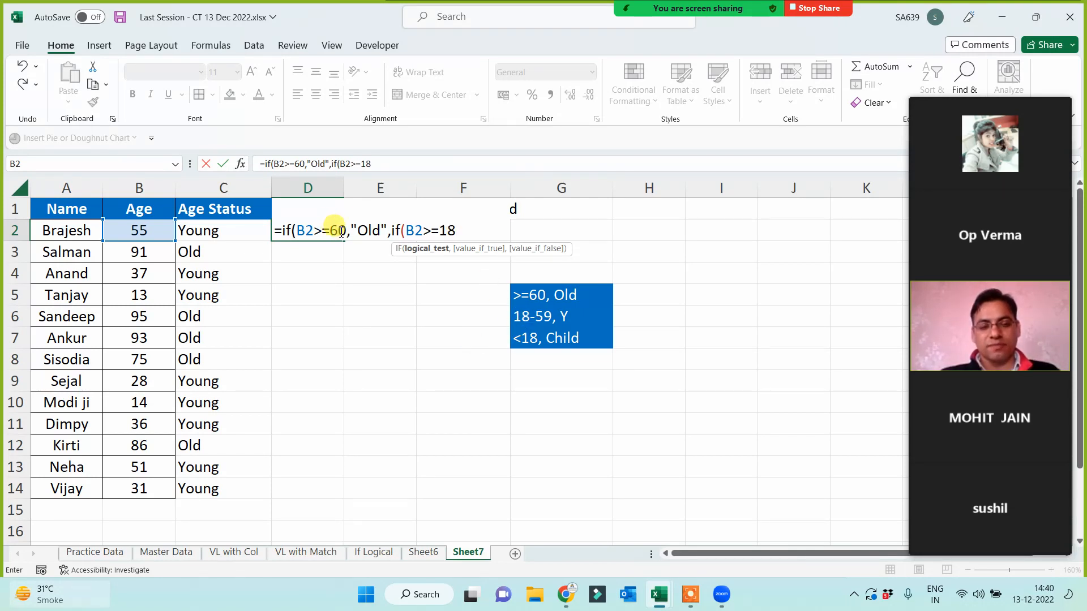
type(",\"")
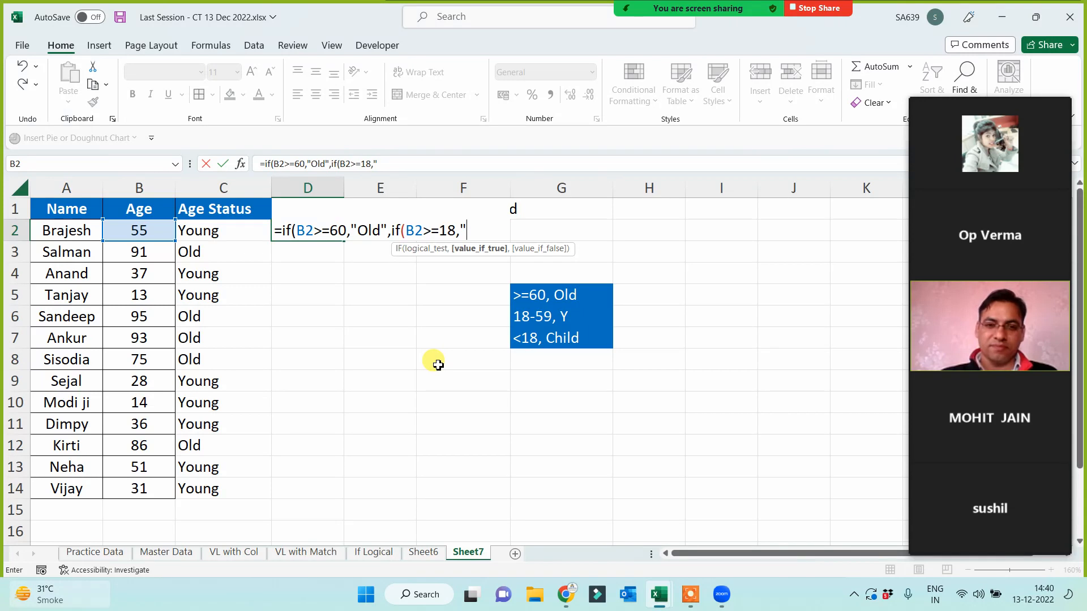
type("Young\",\"Child\"))")
key("Return")
- Copy the nested IF formula from D2 down the O/Y/C column to row 14 and widen column E slightly
left_click(313, 237)
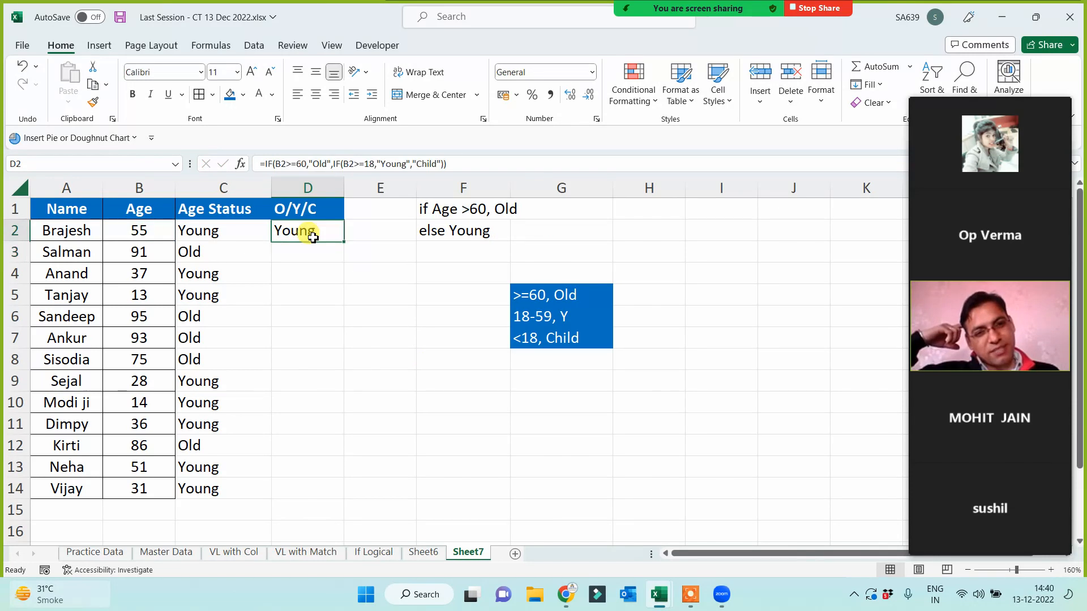
double_click(343, 242)
left_click(369, 228)
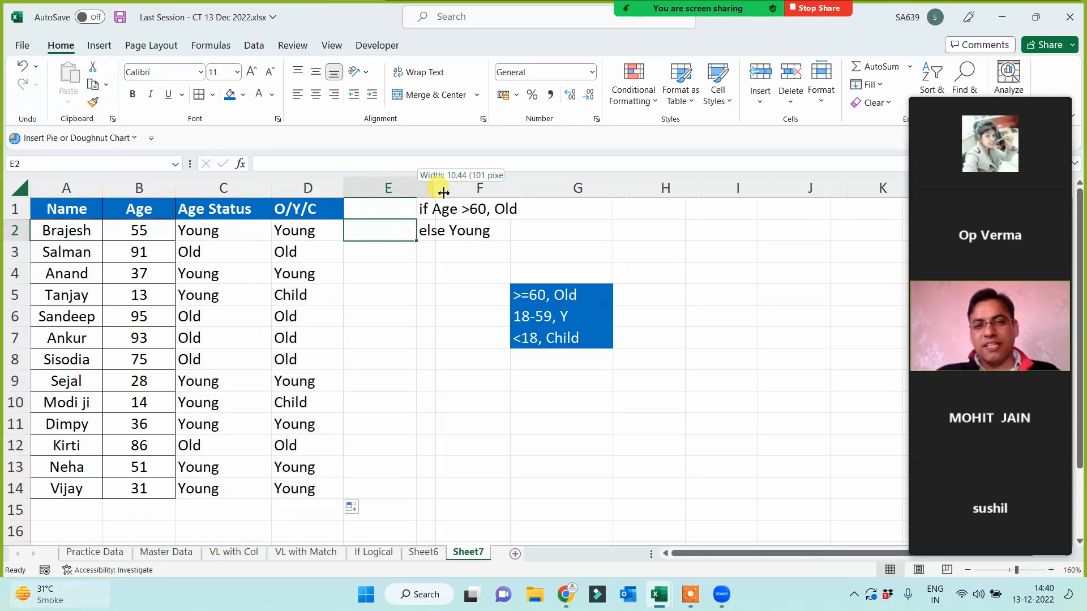
left_click_drag(418, 187, 442, 187)
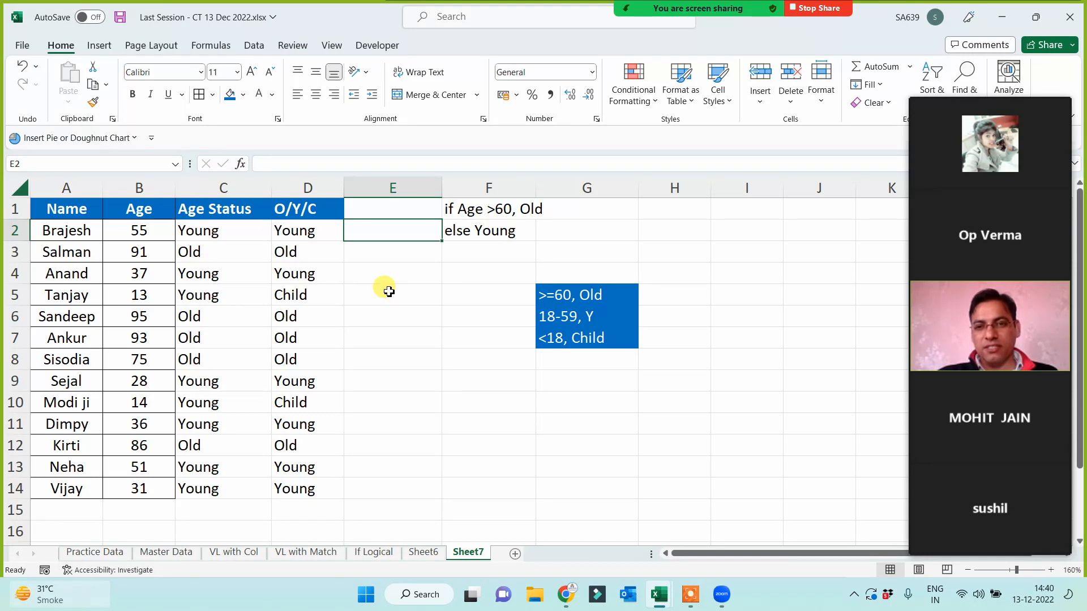
left_click(303, 230)
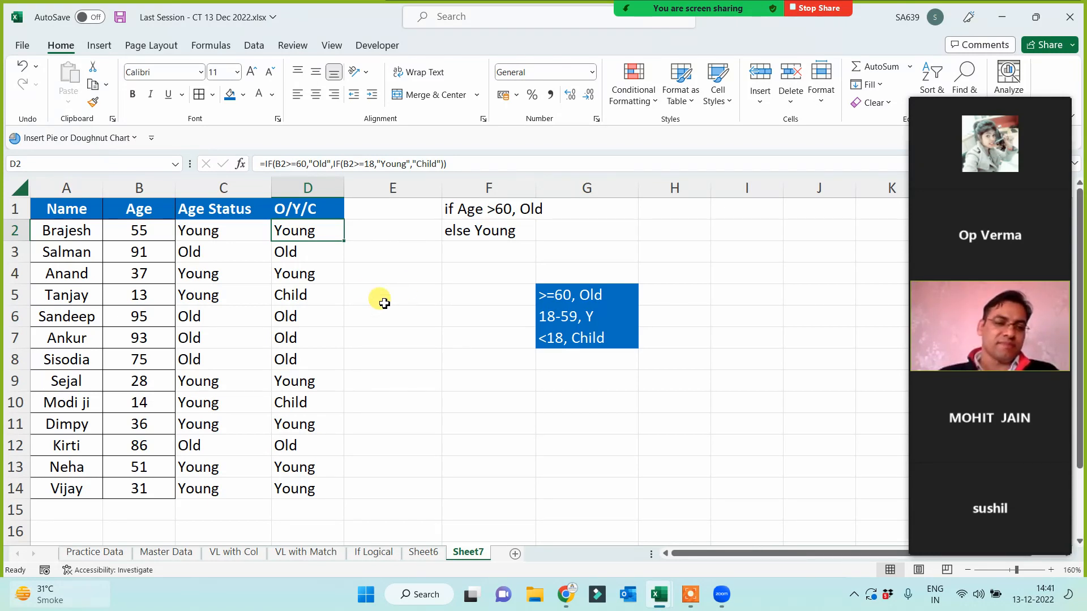
- On Sheet6, add the header Division in E1 next to Grade
left_click(368, 552)
left_click(422, 554)
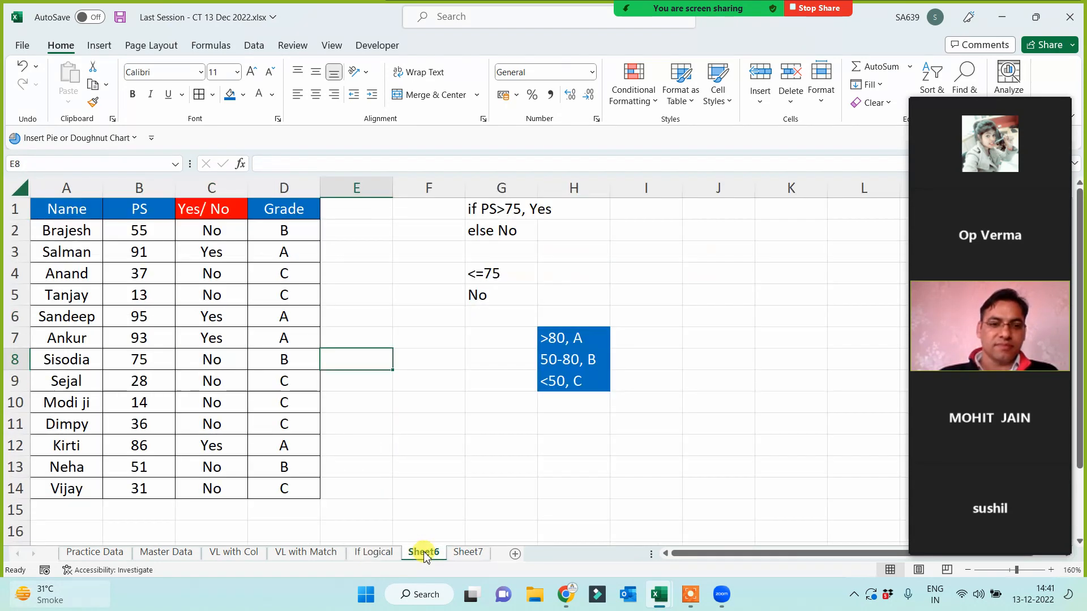
left_click(360, 216)
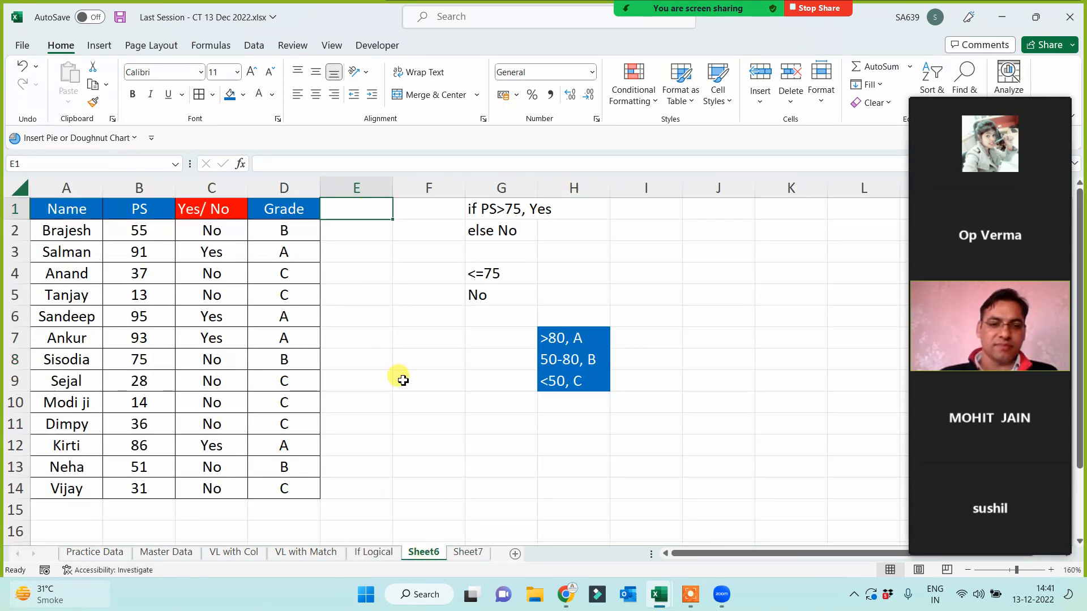
type("Divis")
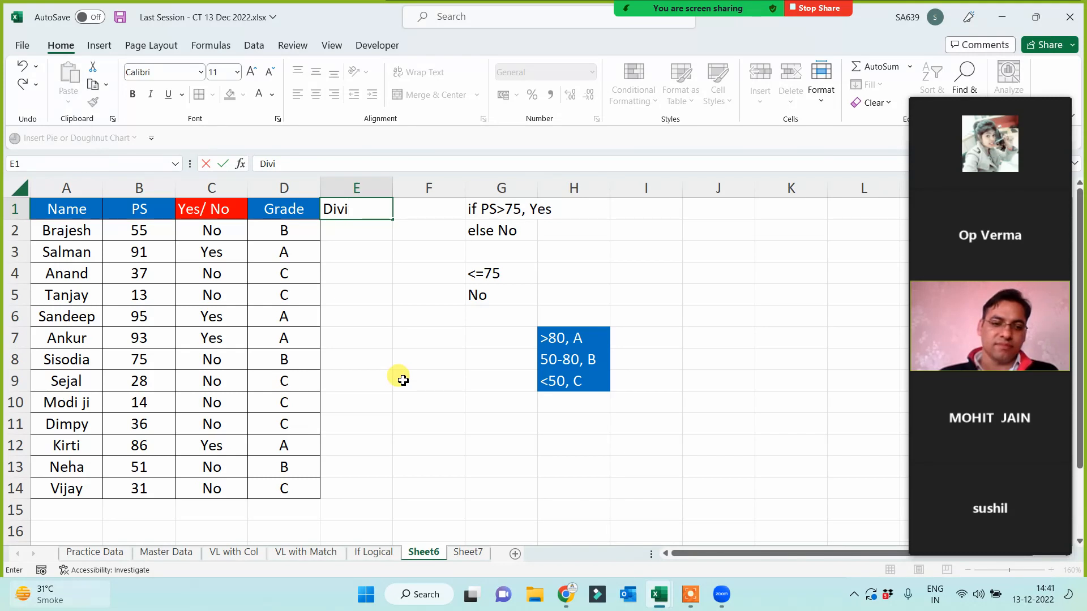
type("sion")
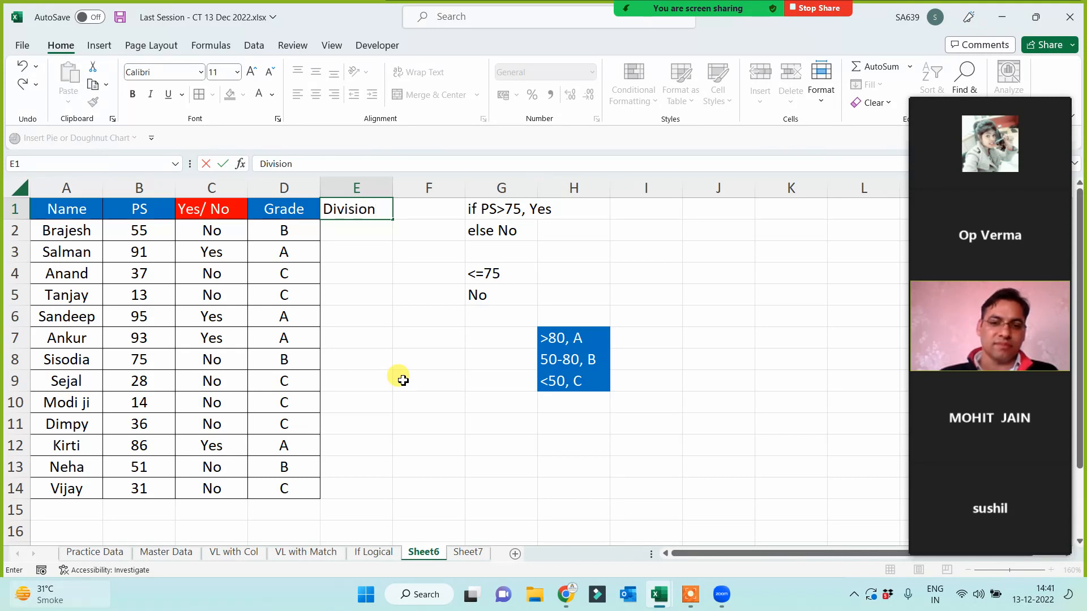
key("Return")
- Centre the Division header in E1 and give it a light blue fill
left_click(346, 209)
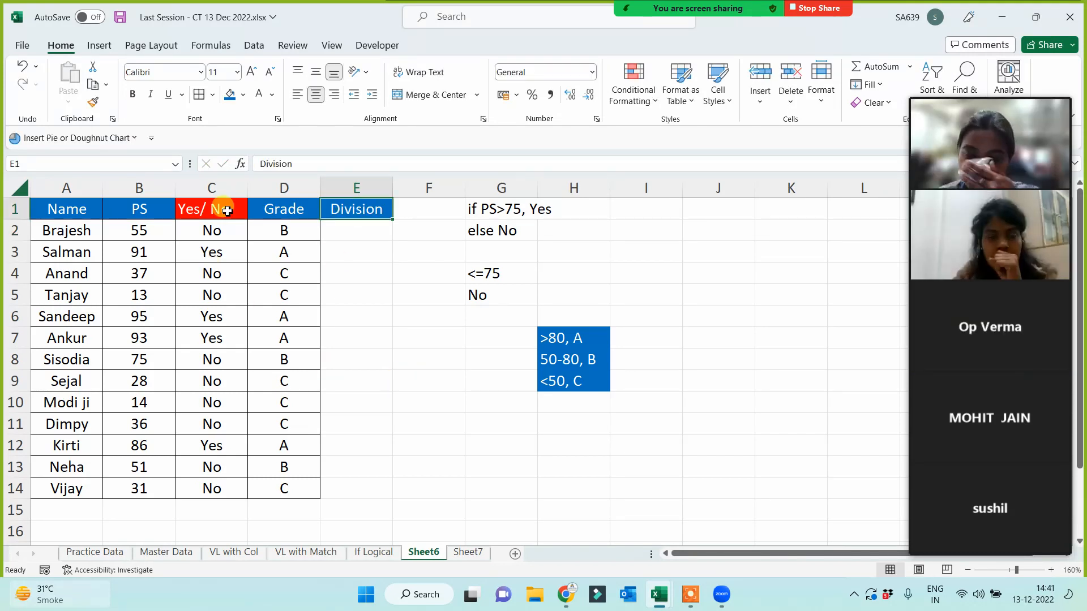
left_click(243, 95)
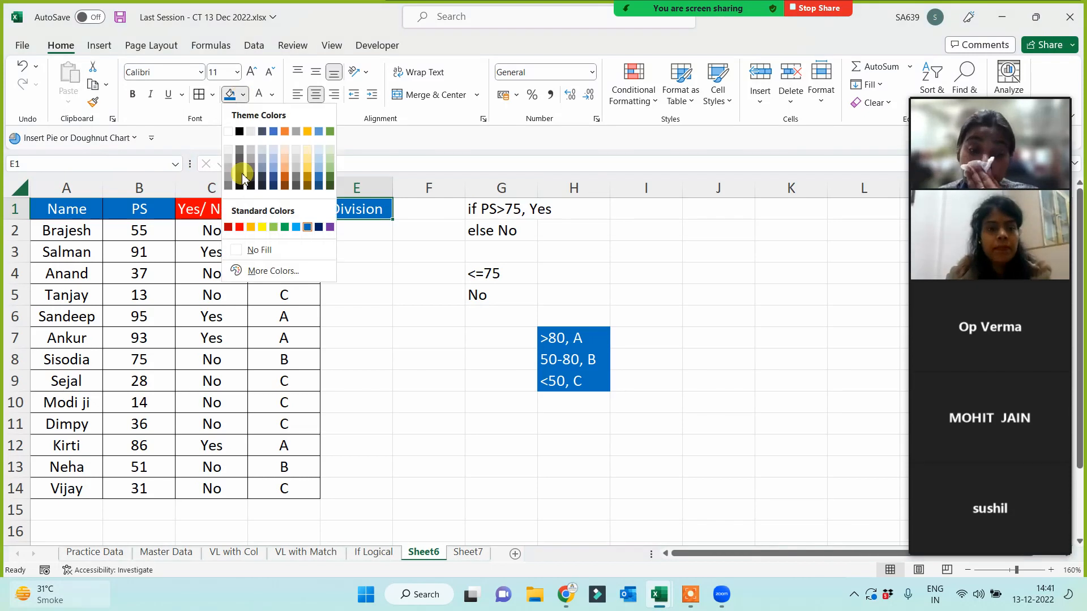
left_click(273, 227)
left_click(242, 95)
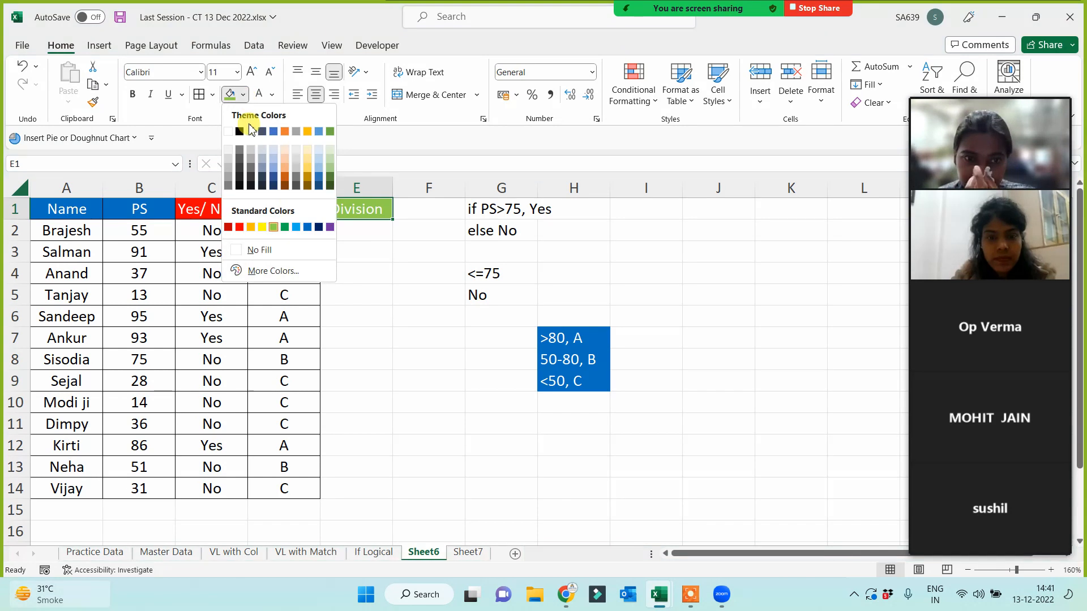
left_click(307, 228)
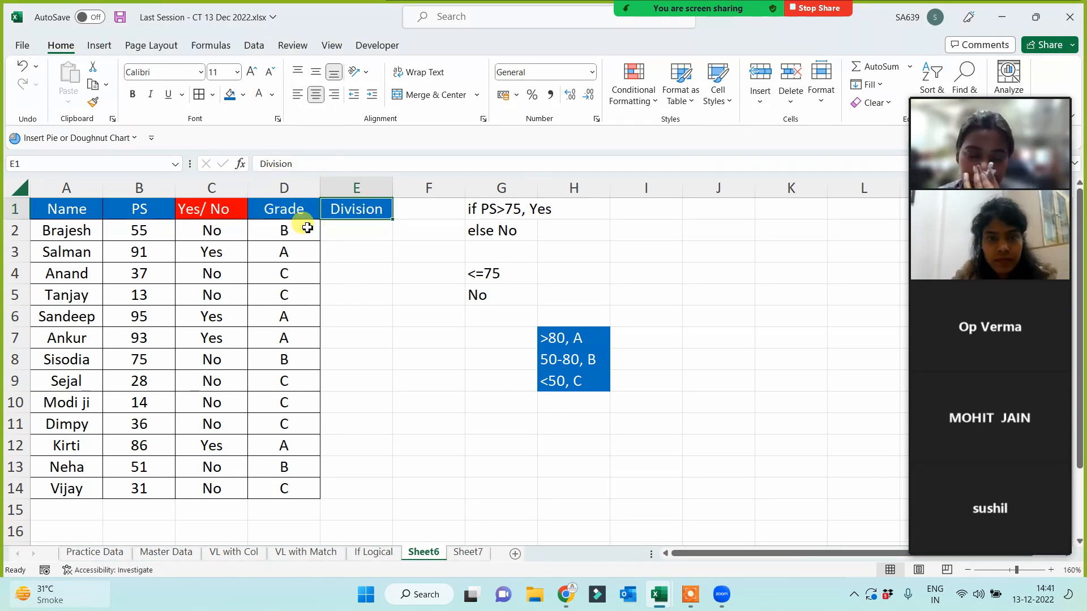
left_click(242, 96)
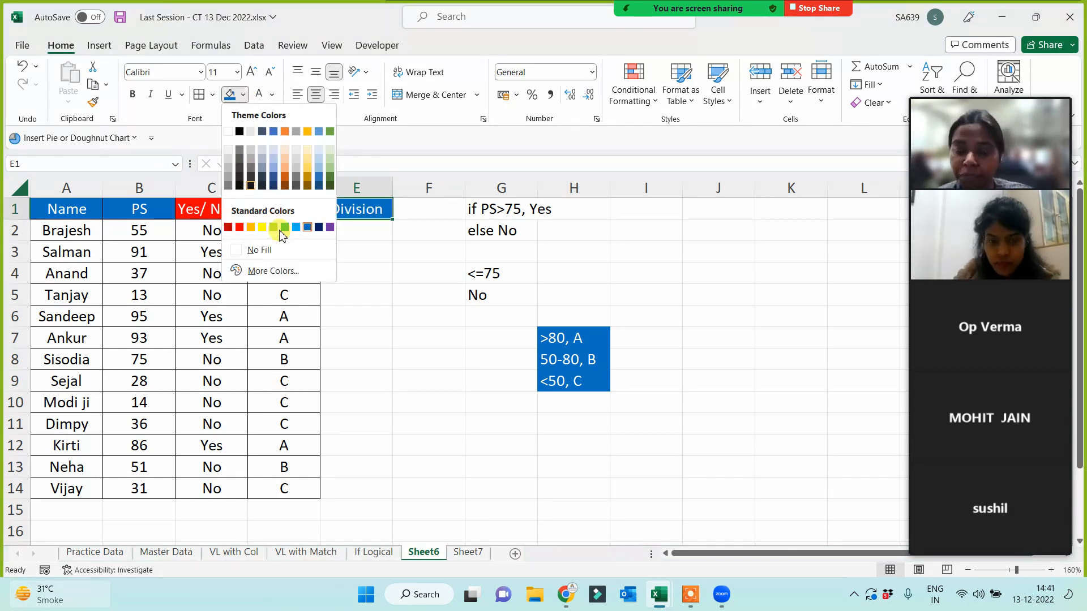
key("Escape")
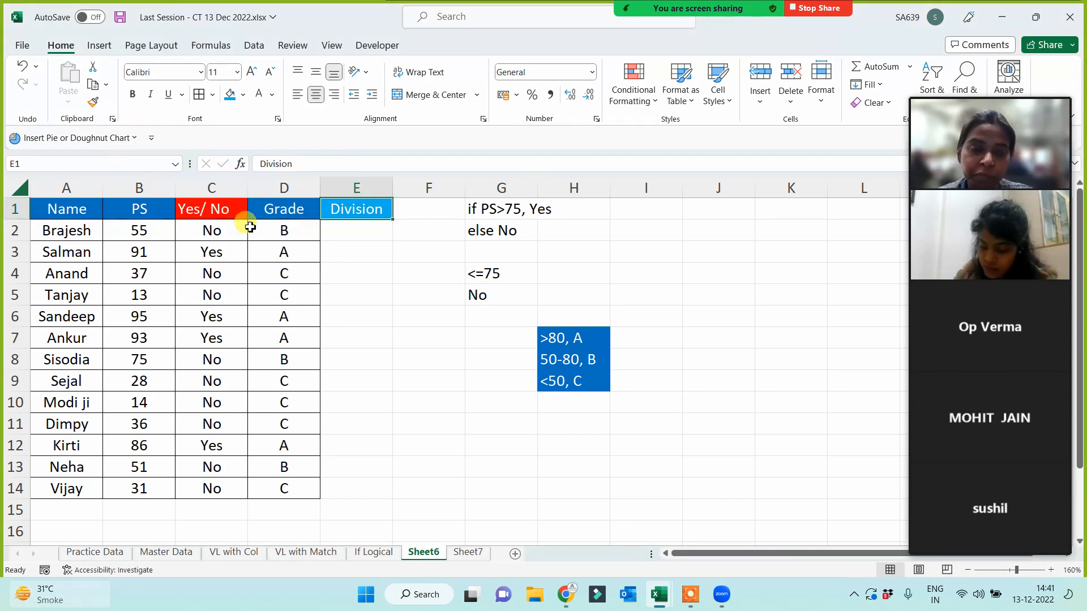
- Change the header in B1 from PS to PS-Marks
left_click(147, 211)
double_click(153, 212)
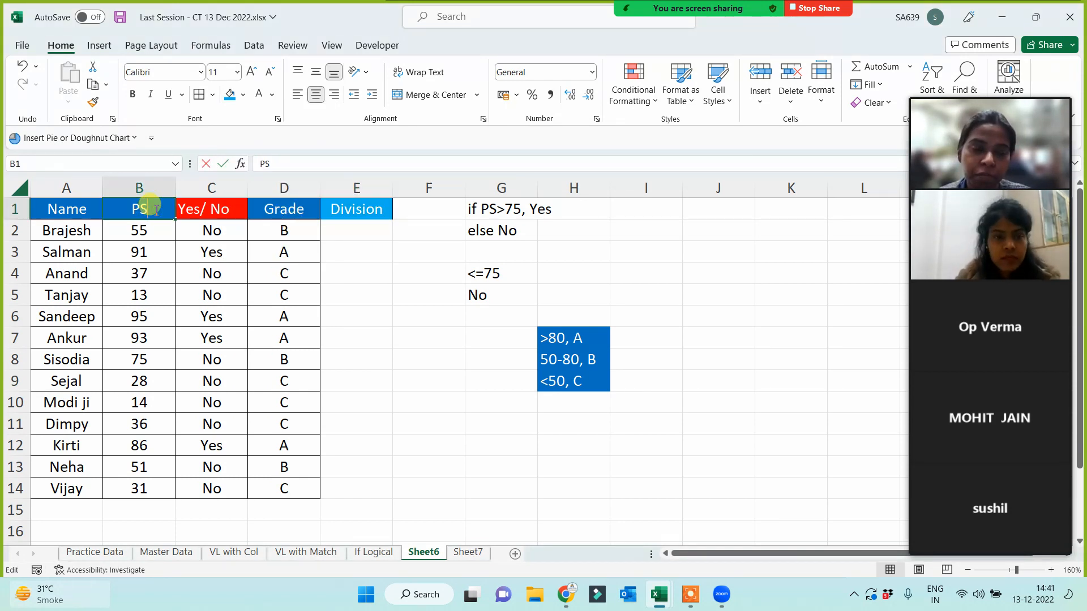
type("-Marks")
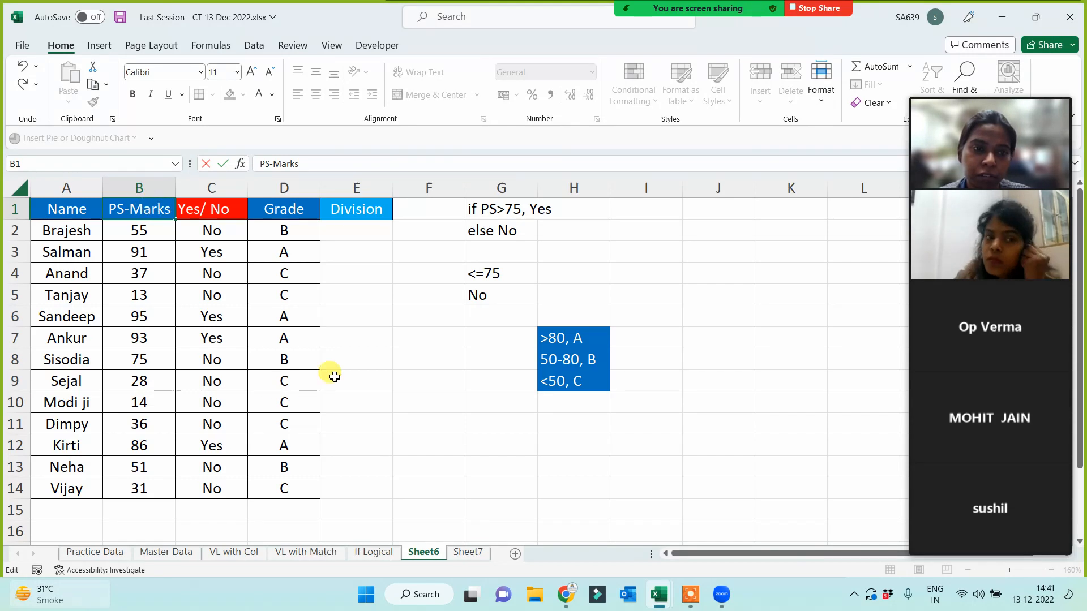
left_click(402, 355)
left_click(368, 209)
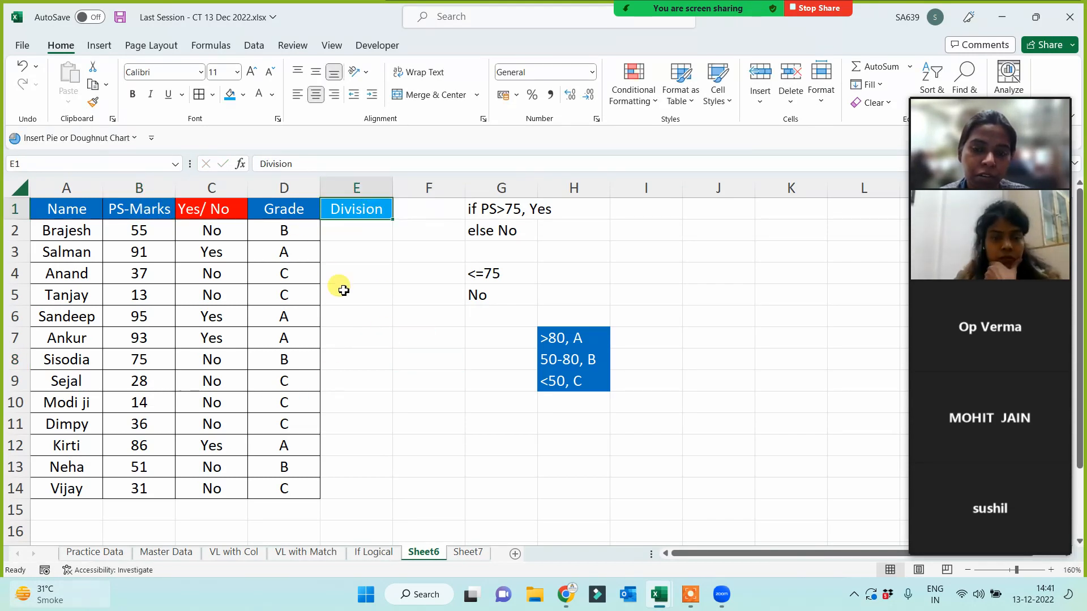
left_click_drag(66, 231, 53, 474)
left_click(641, 460)
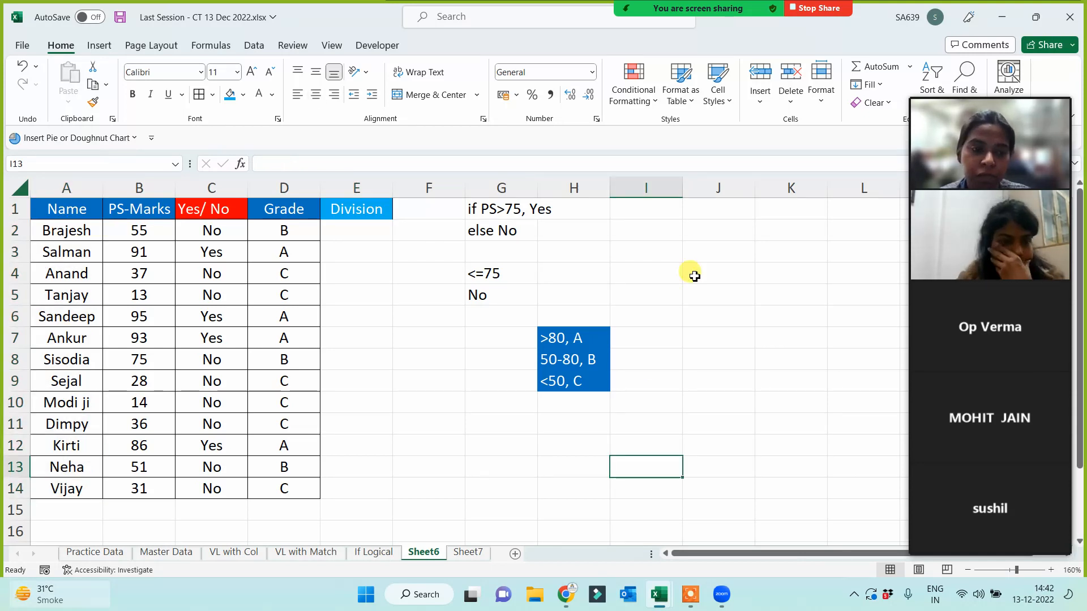
- Note the first two division rules in J3 and J4: ">=60, First" and "45-59, Second"
left_click(691, 249)
type(">=")
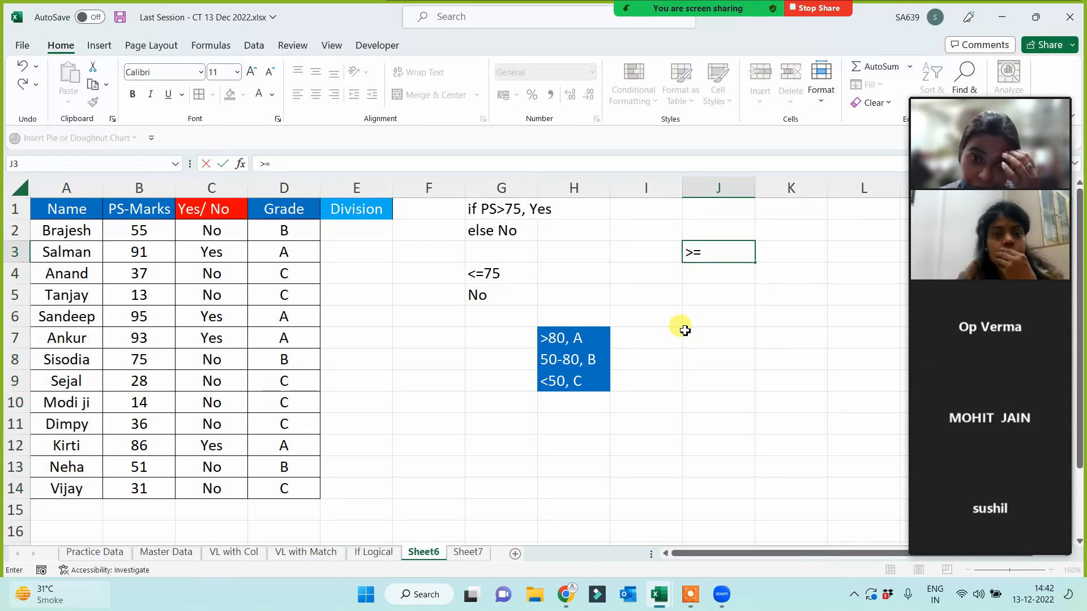
type("60")
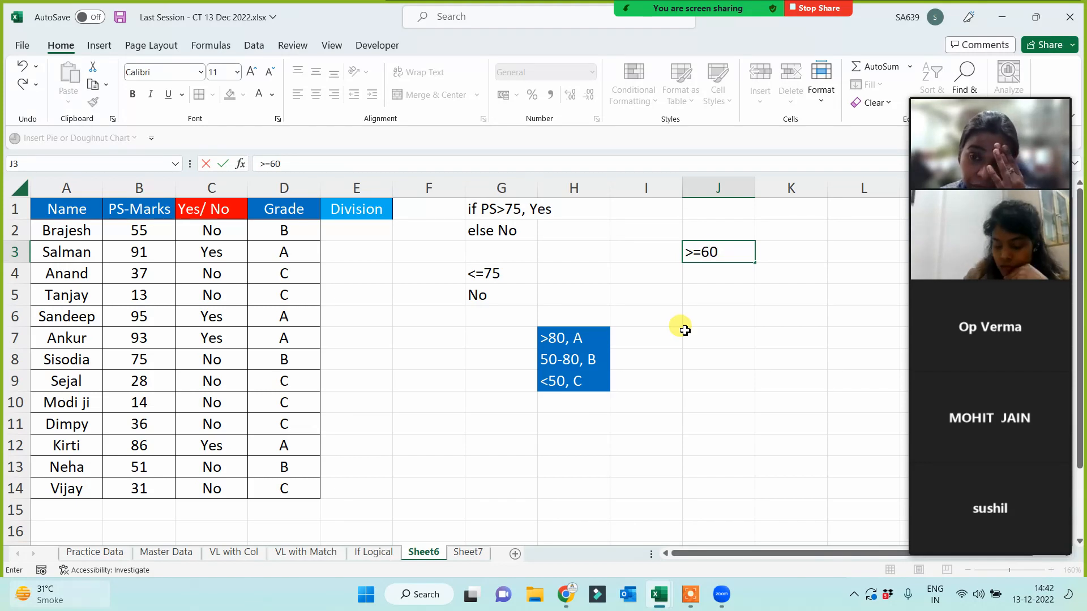
type(", First")
key("Return")
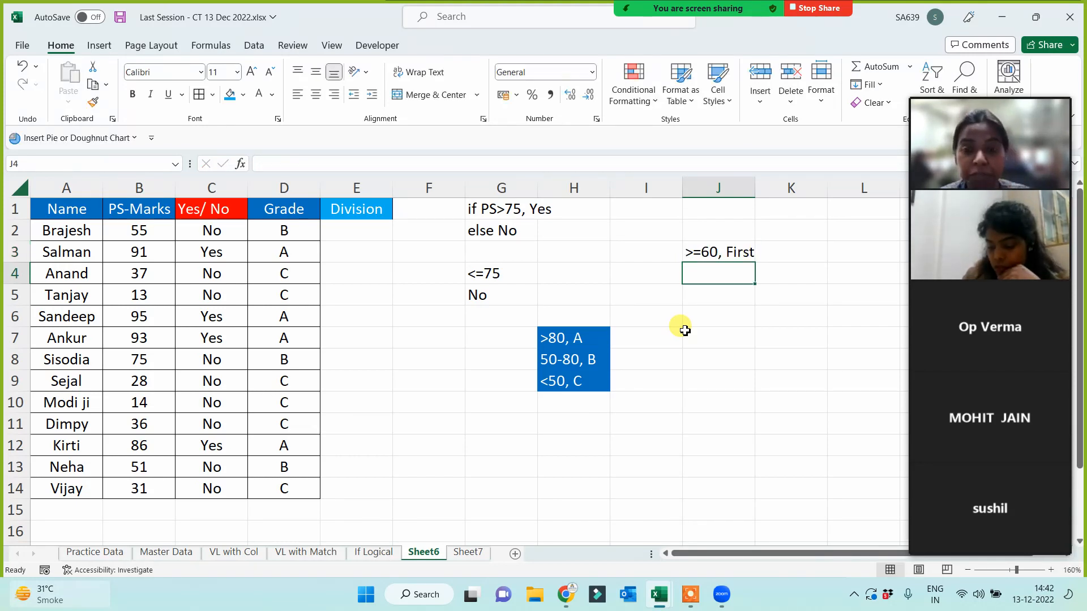
type("45-59")
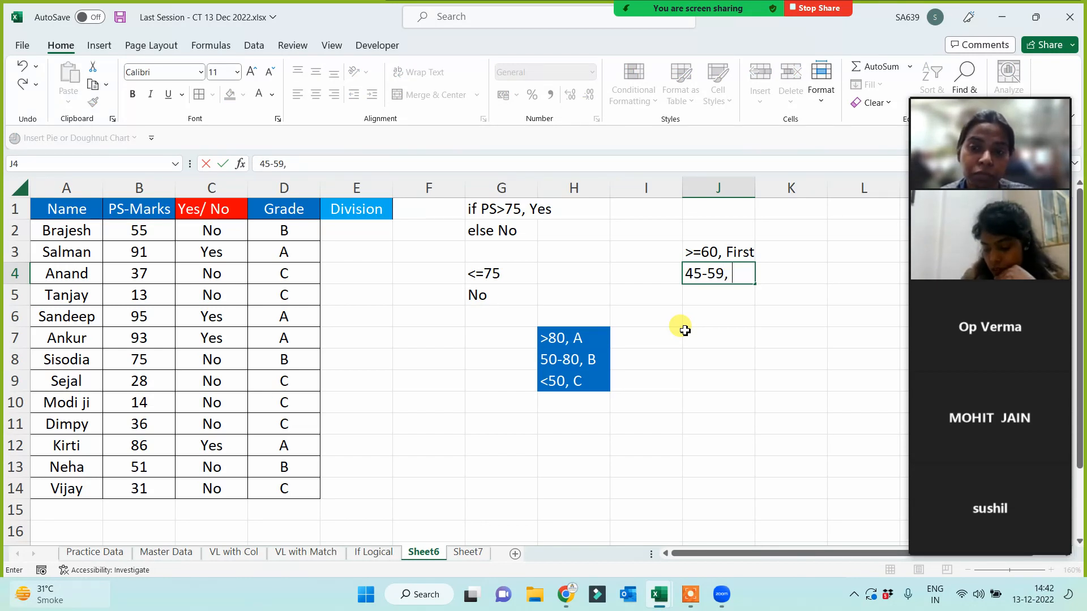
type(", Second")
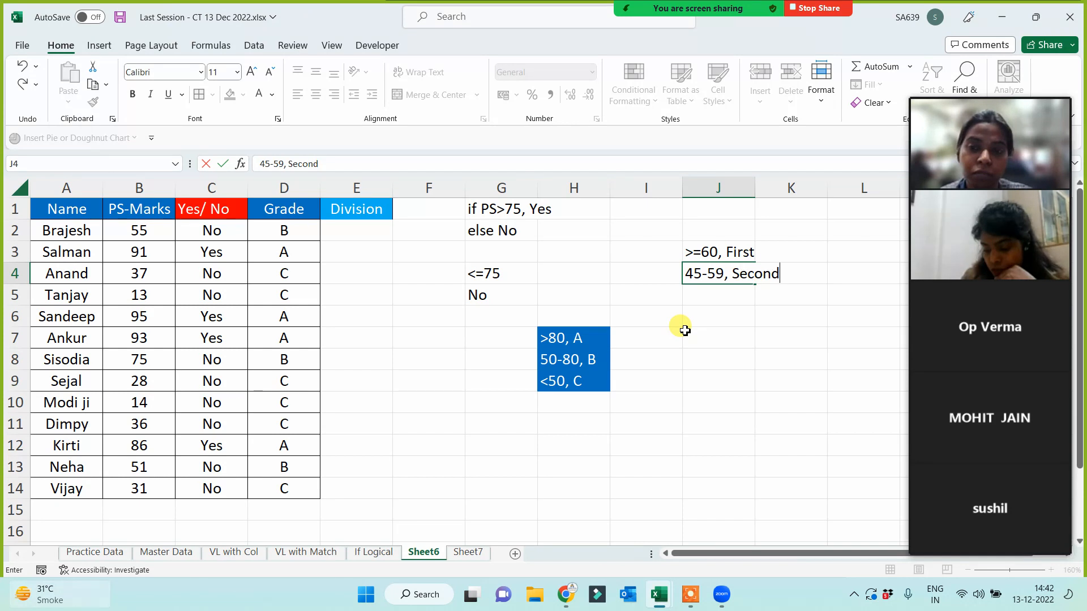
key("Return")
- Add the remaining division rules in J5 and J6: "33-44, Pass" and "<33, Fail"
type("33-44")
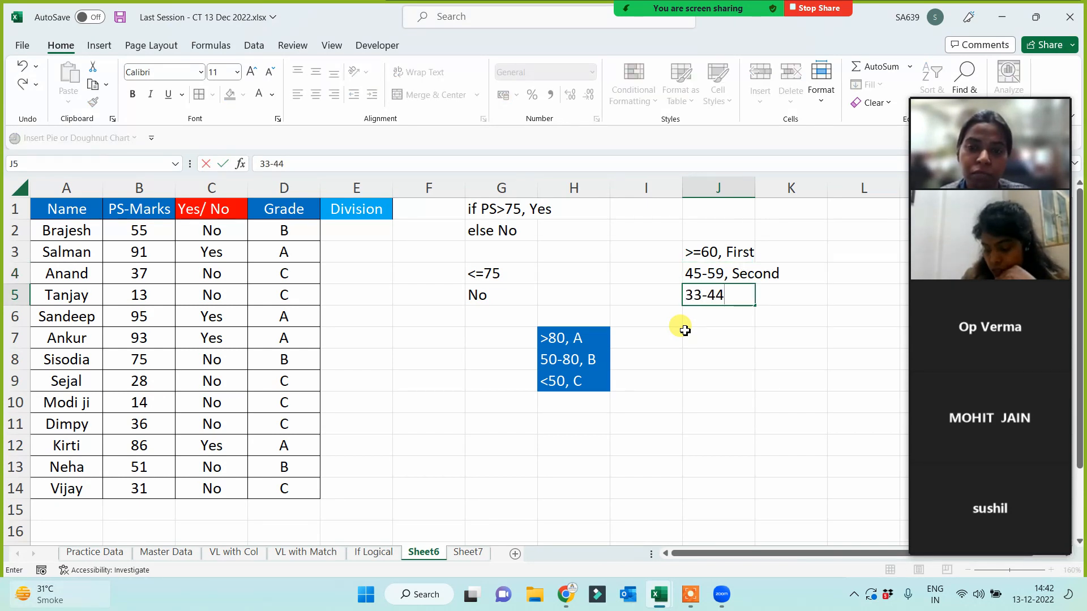
type(", Pass")
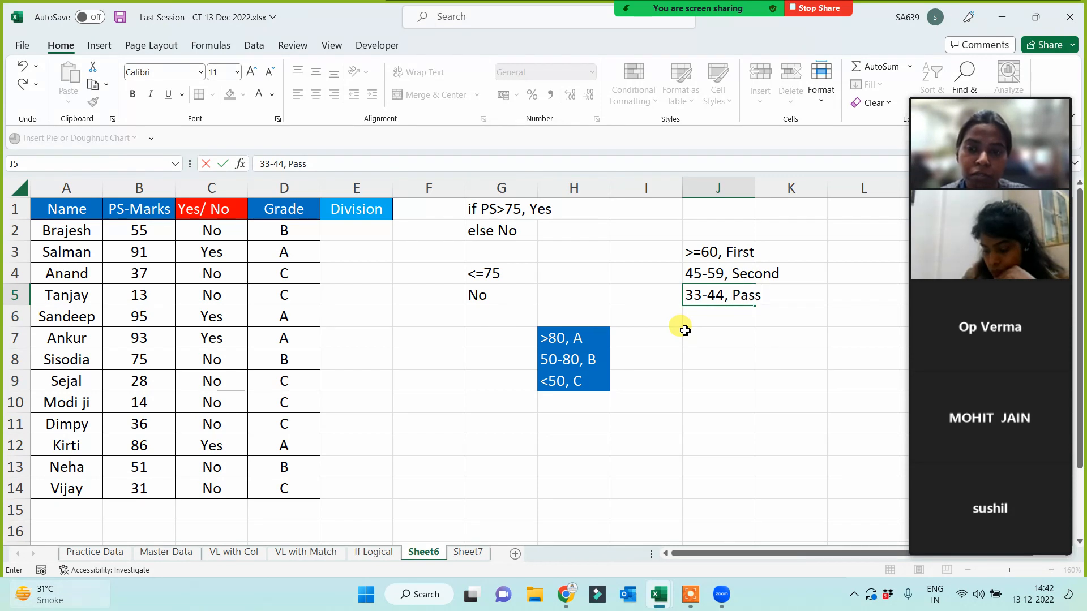
key("Return")
type("<33")
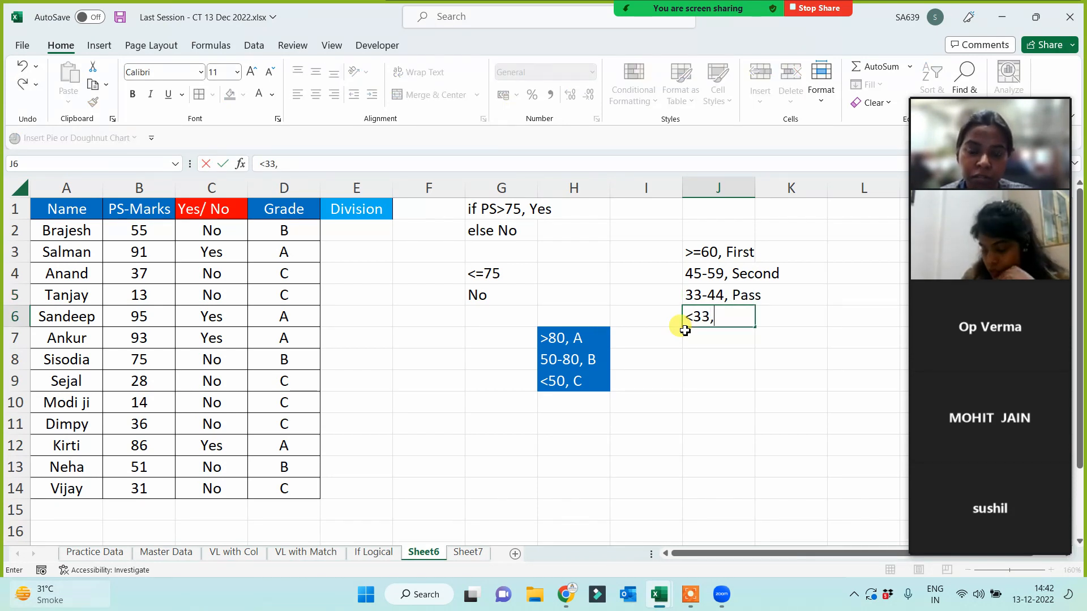
type(", FAil")
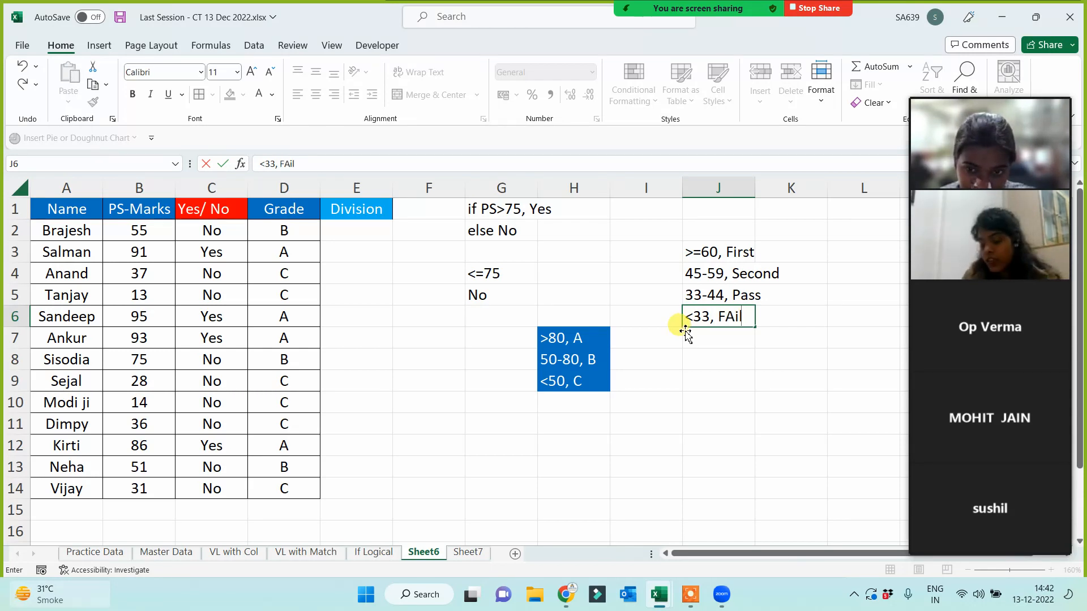
key("Return")
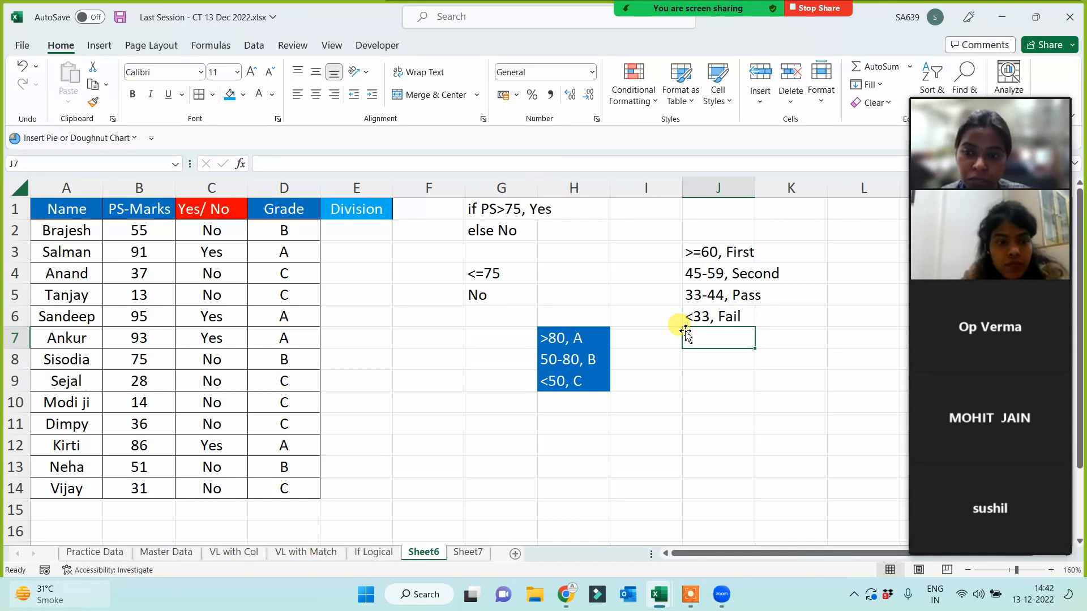
- Change the fill of the Division header in E1 to the standard dark blue
mouse_move(984, 423)
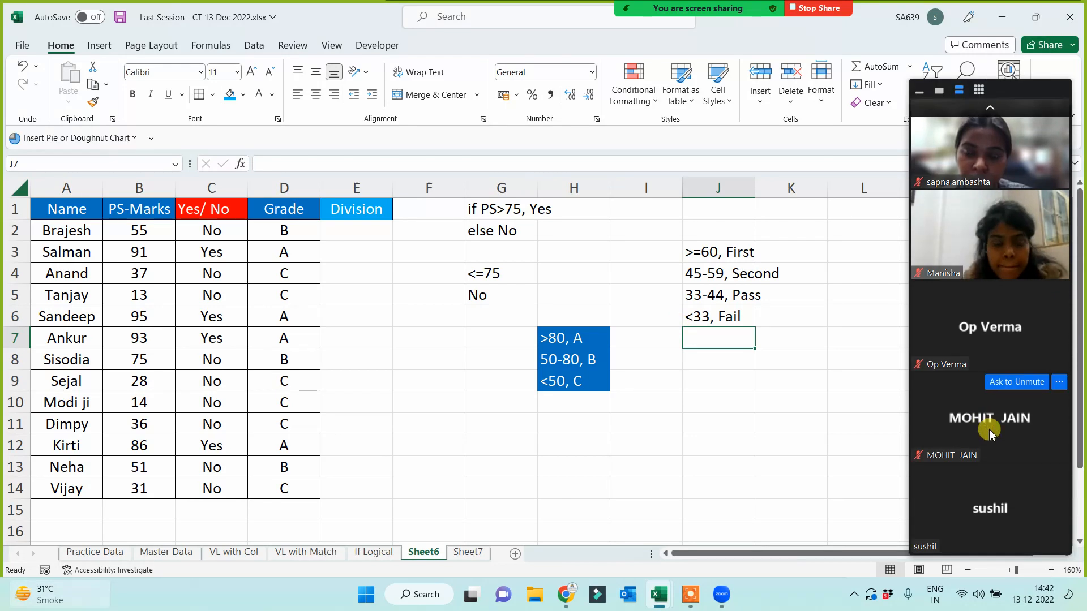
left_click(382, 237)
key("Up")
left_click(244, 96)
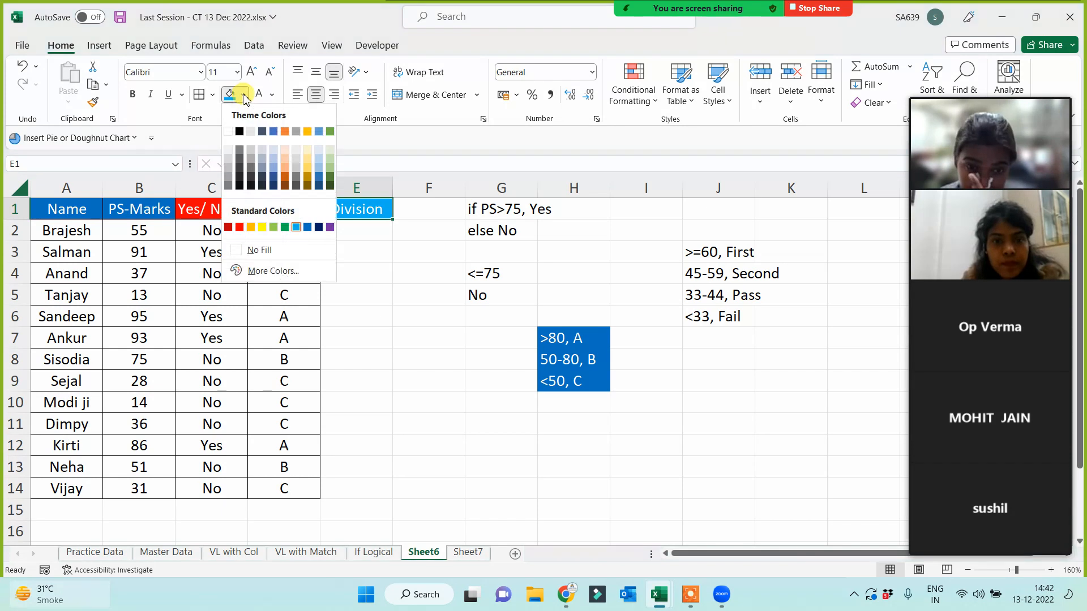
left_click(323, 228)
- Begin an IF formula in E2 that tests B2>=60 and returns "First" when true
left_click(359, 229)
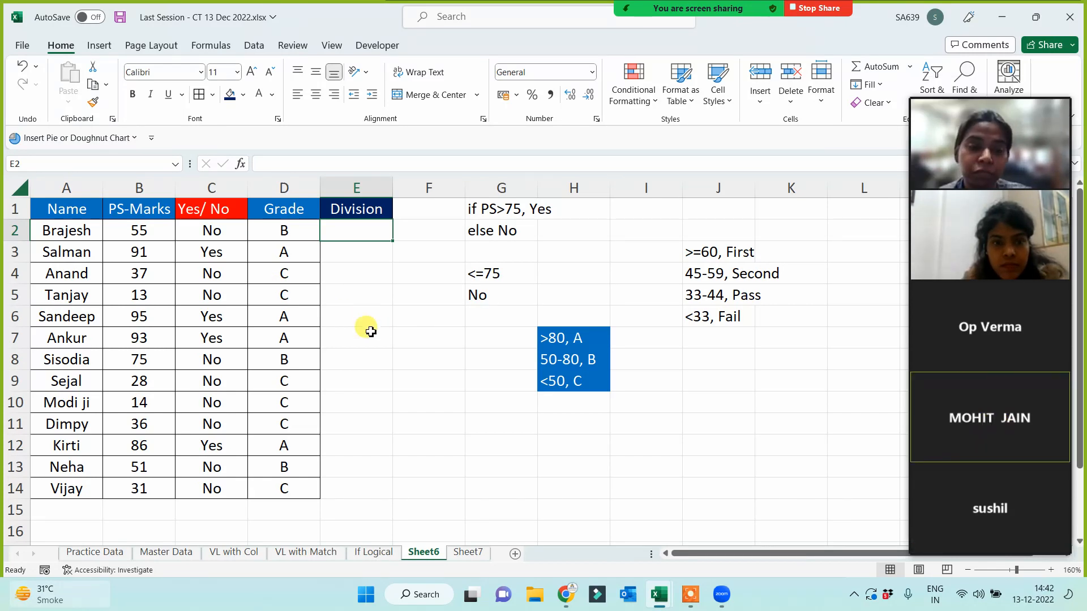
type("=if(")
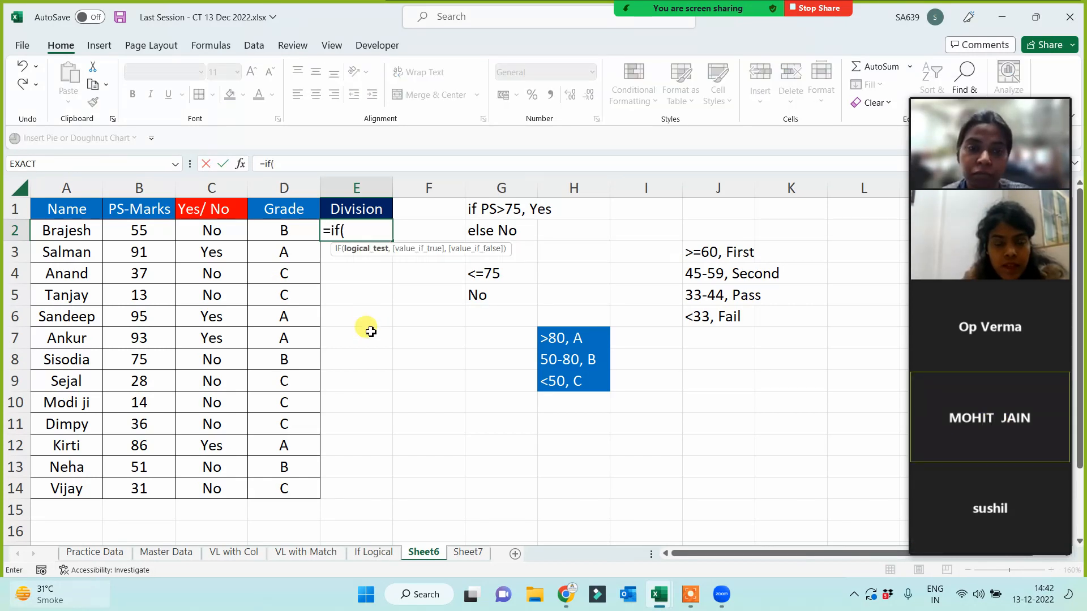
left_click(132, 230)
type(">=60")
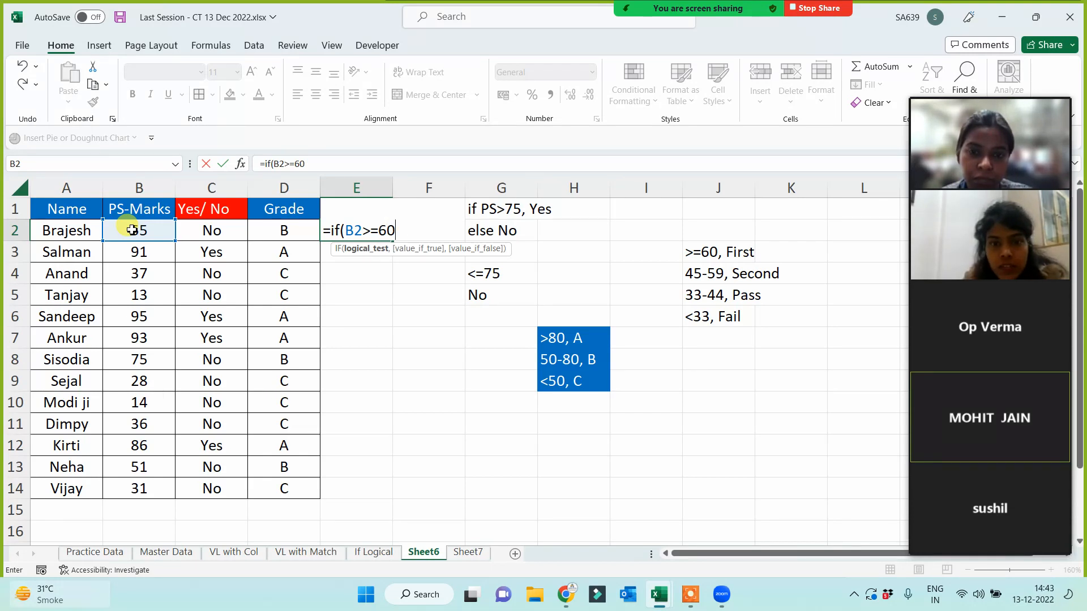
type(",")
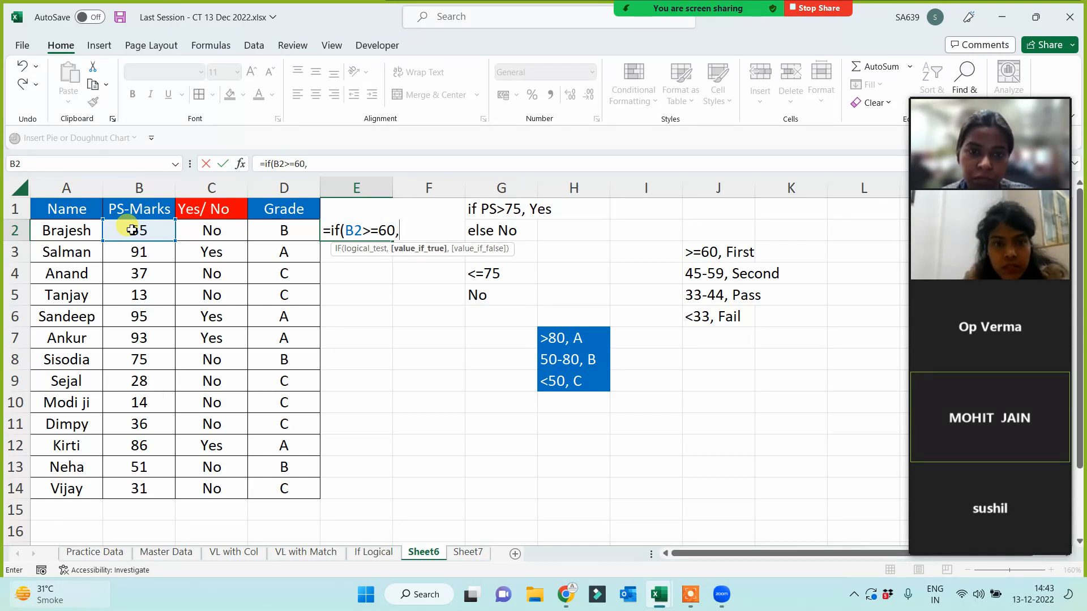
type("\"First\",")
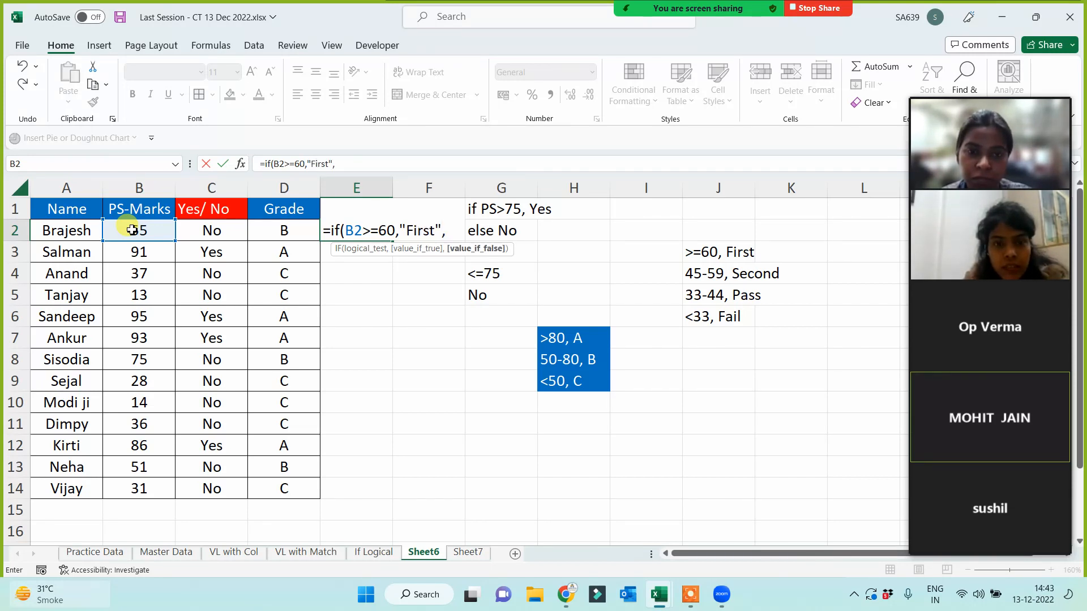
- Nest a second IF as the formula's false value, testing B2>=45 and returning "Second"
type("if(")
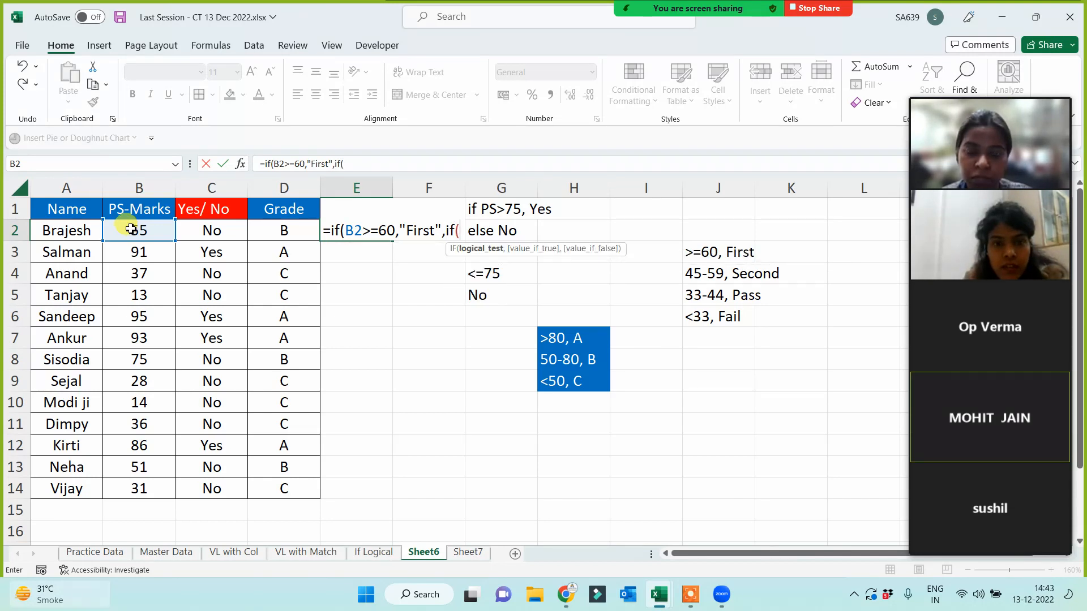
left_click(132, 231)
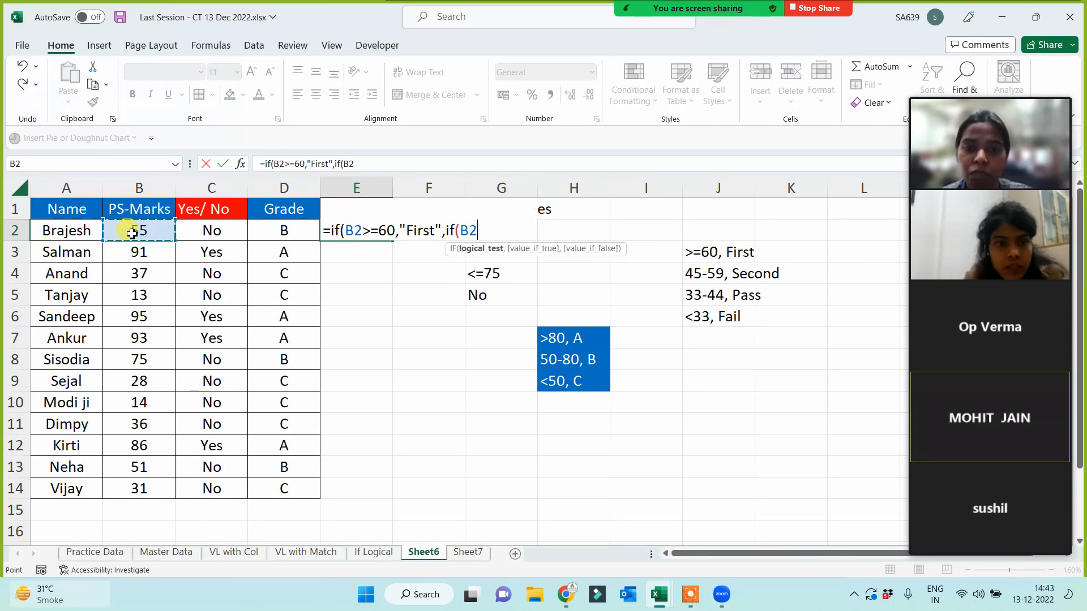
type(">")
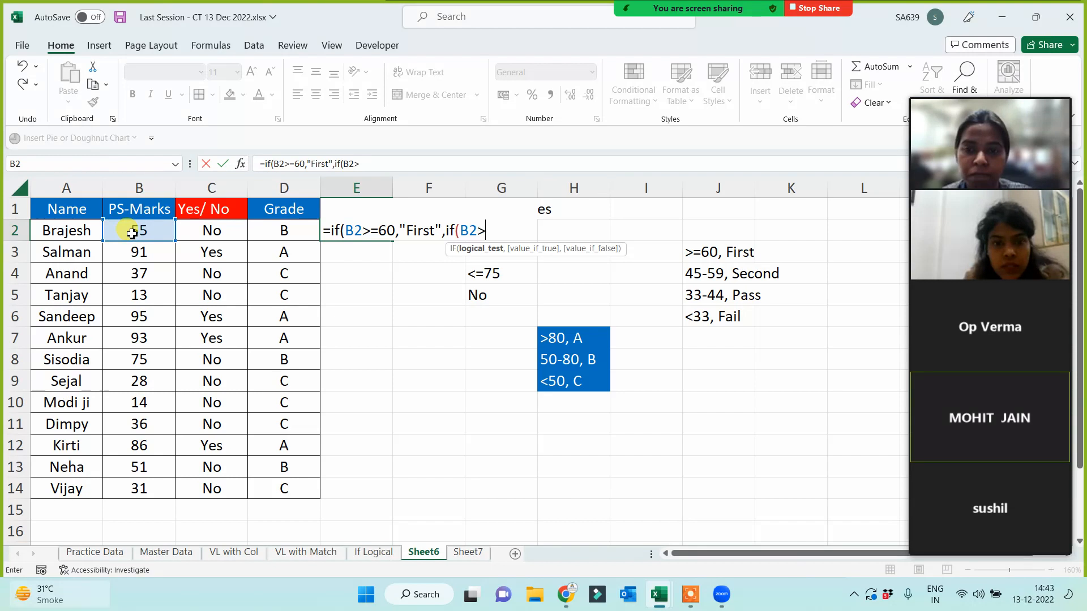
type("=45")
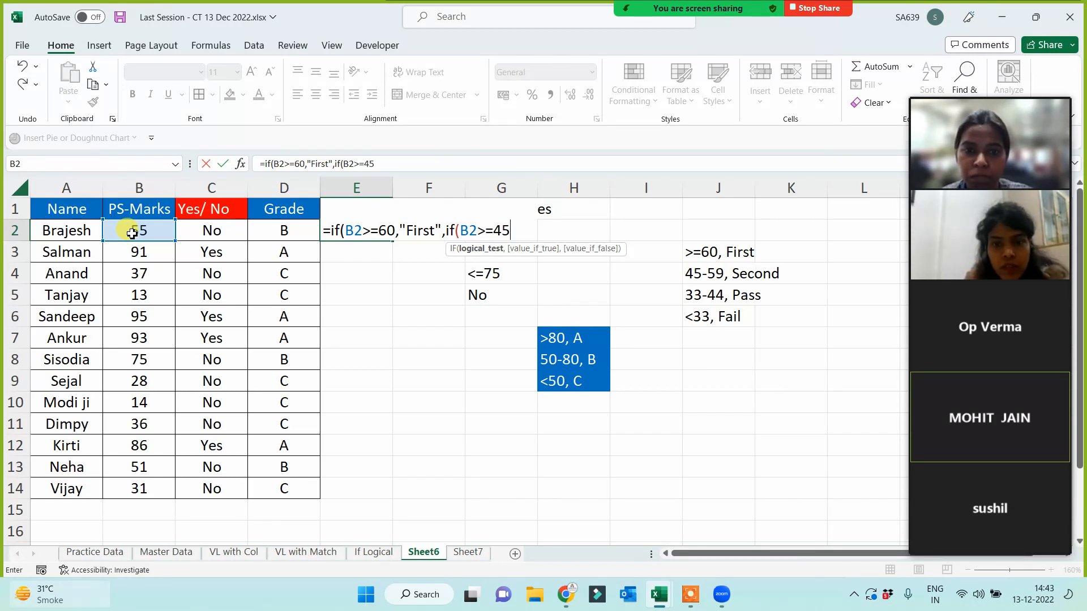
type(",")
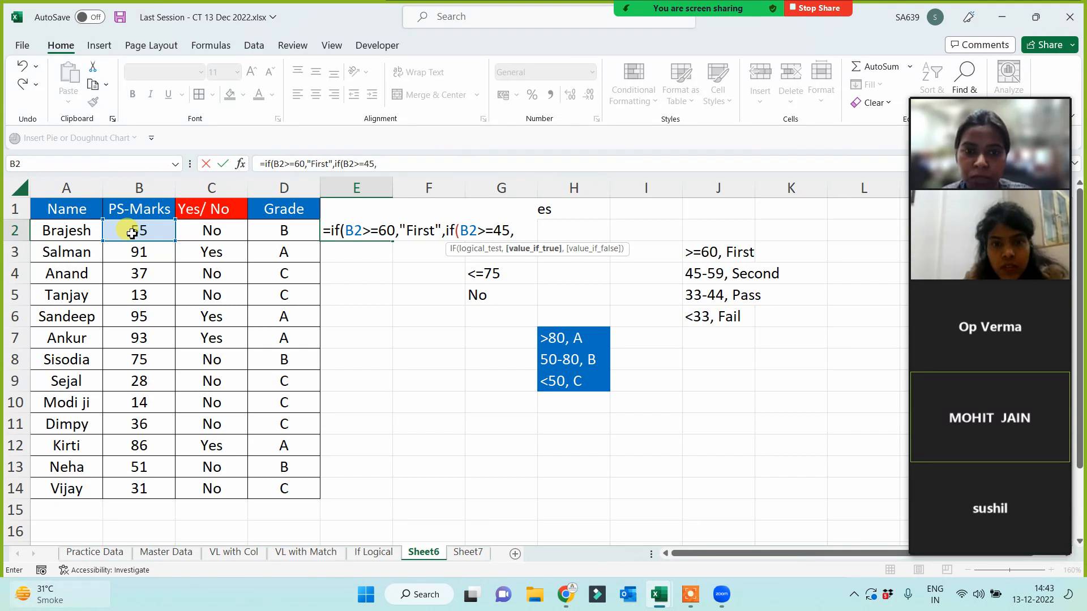
type("\"Seco")
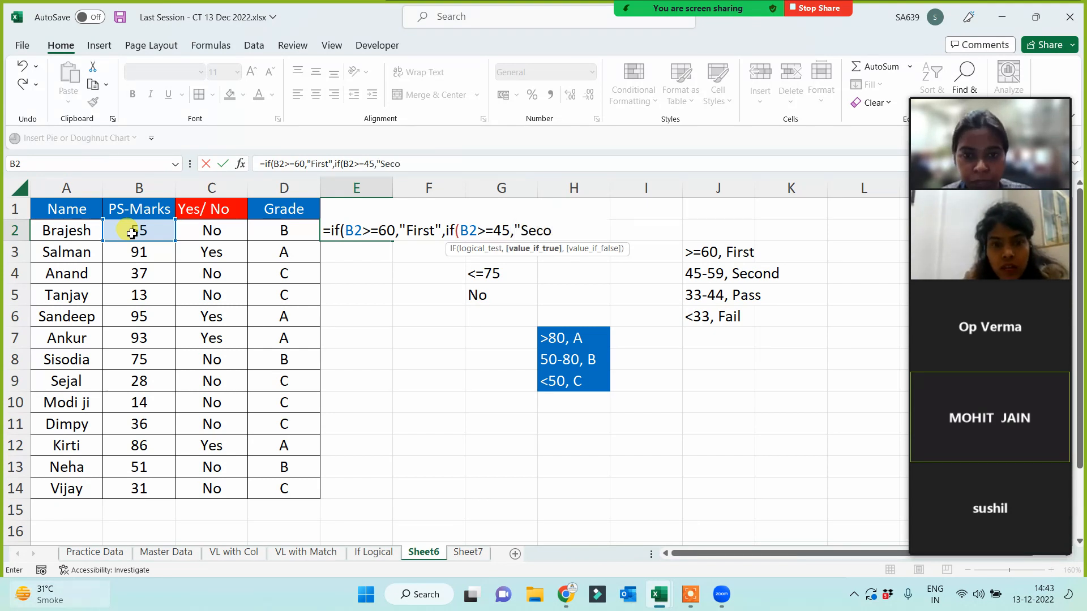
type("nd\"")
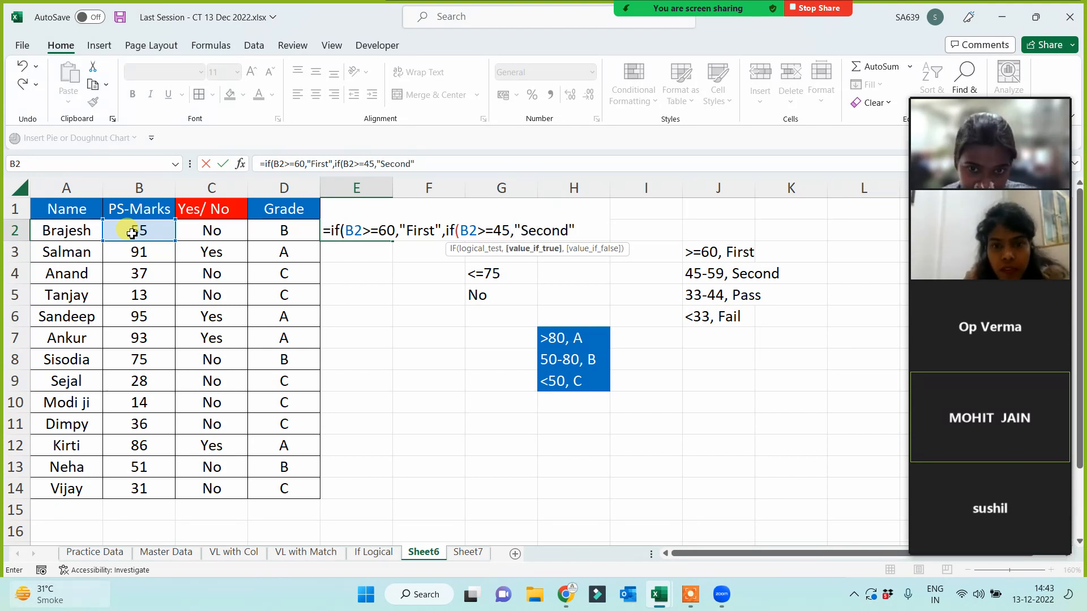
type(",")
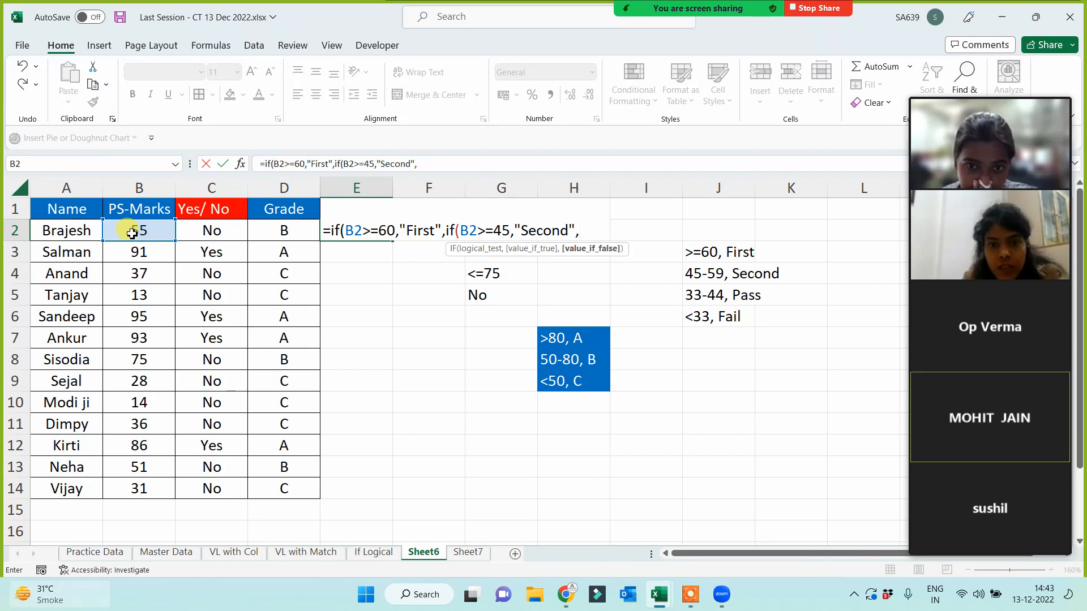
- Nest a third IF testing B2>=33 that returns "pass" or otherwise "fail", and complete the Division formula in E2
type("if(")
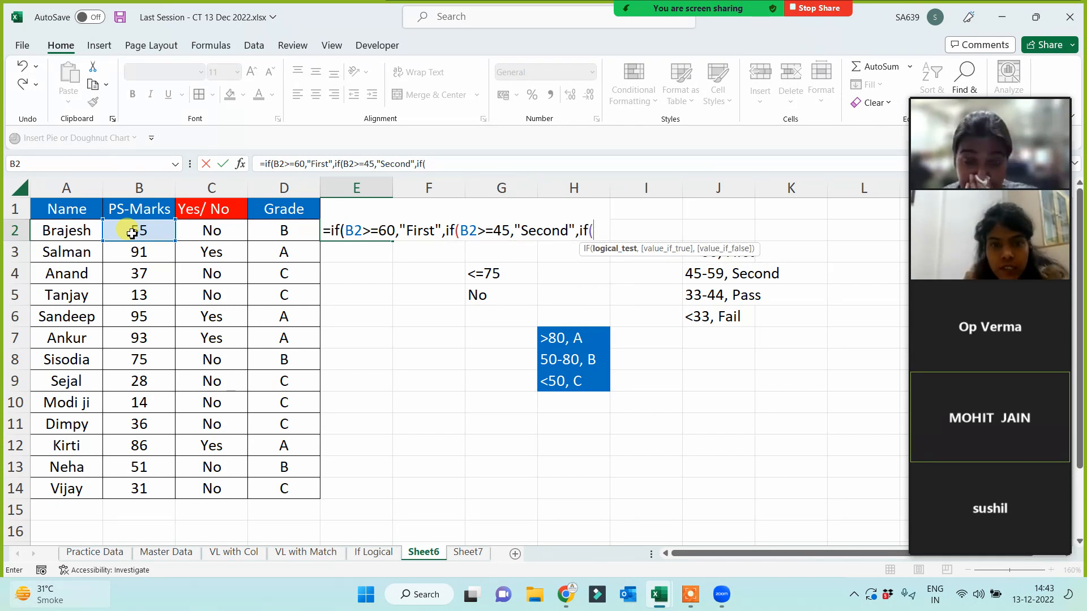
left_click(132, 234)
type(">")
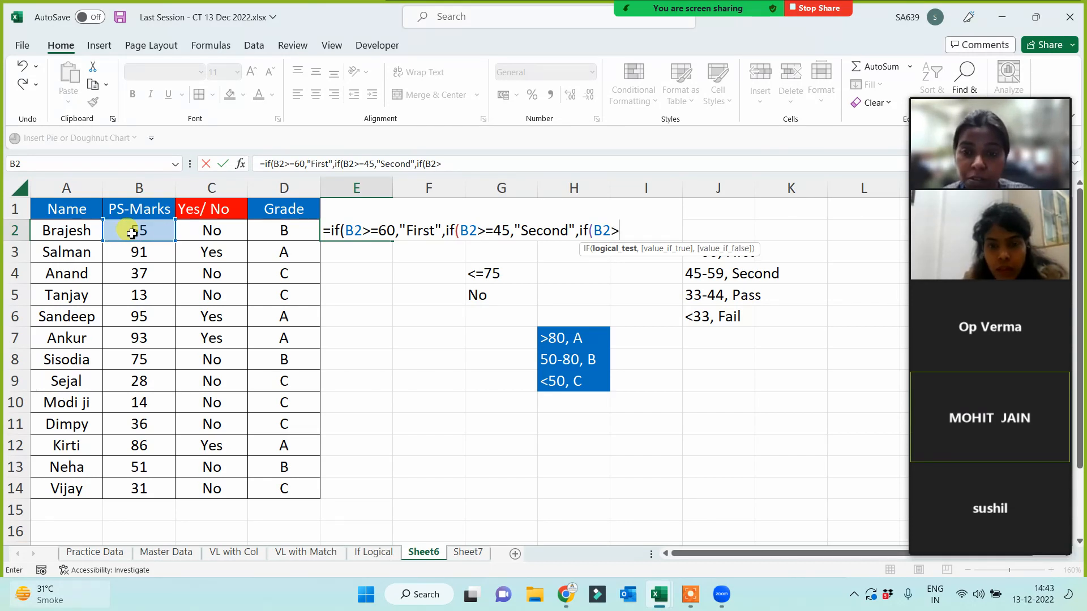
type("=33")
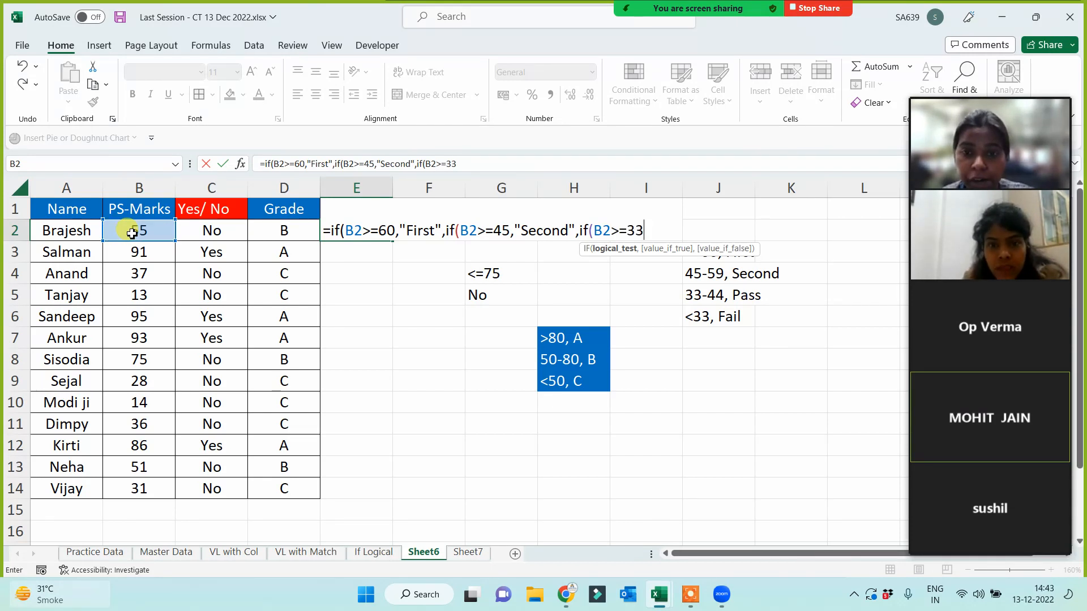
type(",\"pas")
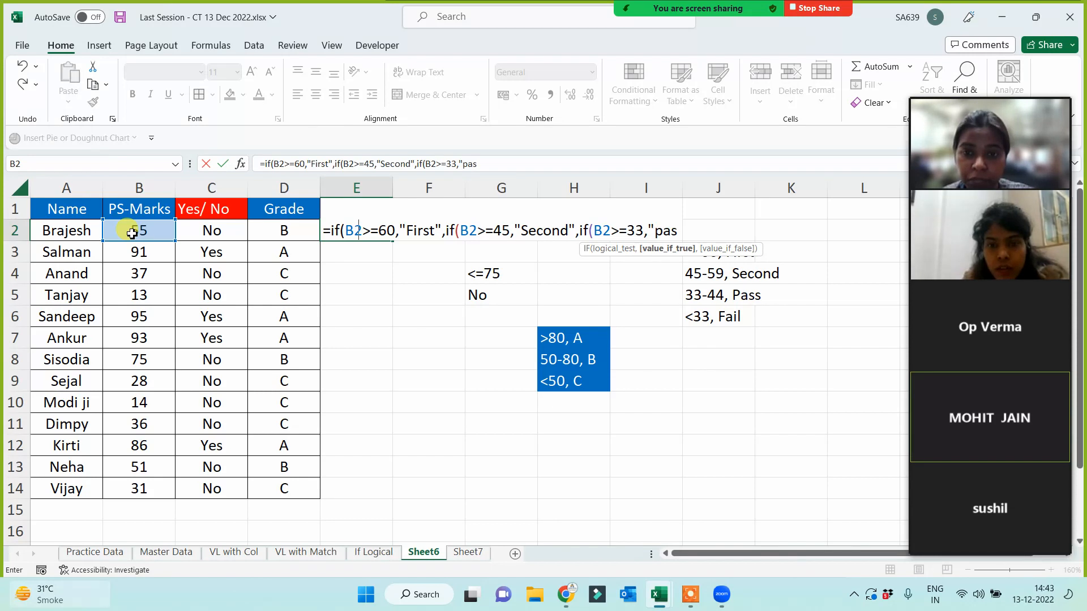
type("s\",\"fail\")))")
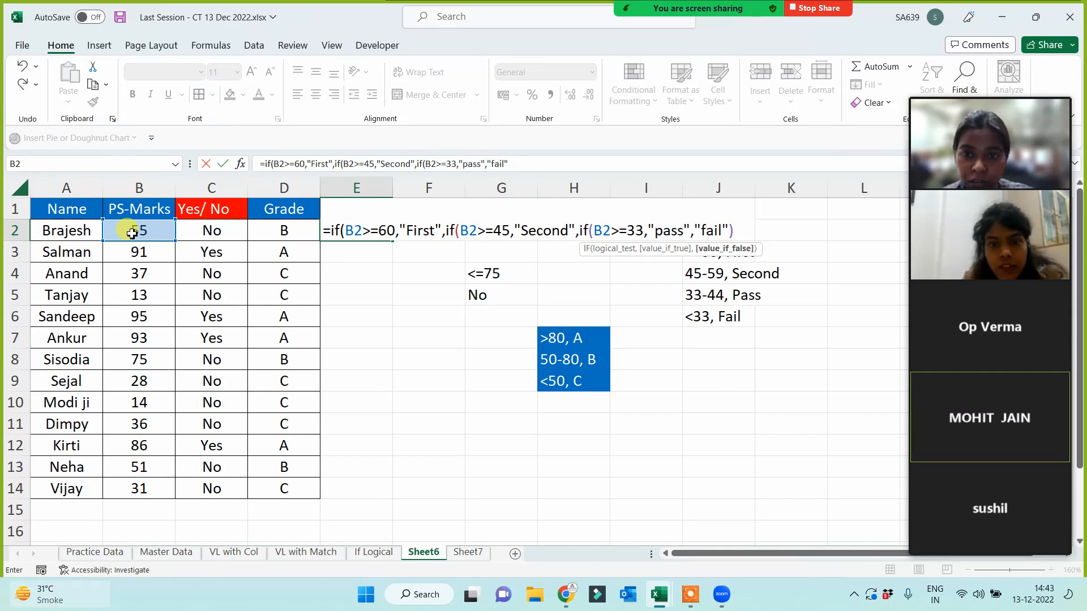
key("Return")
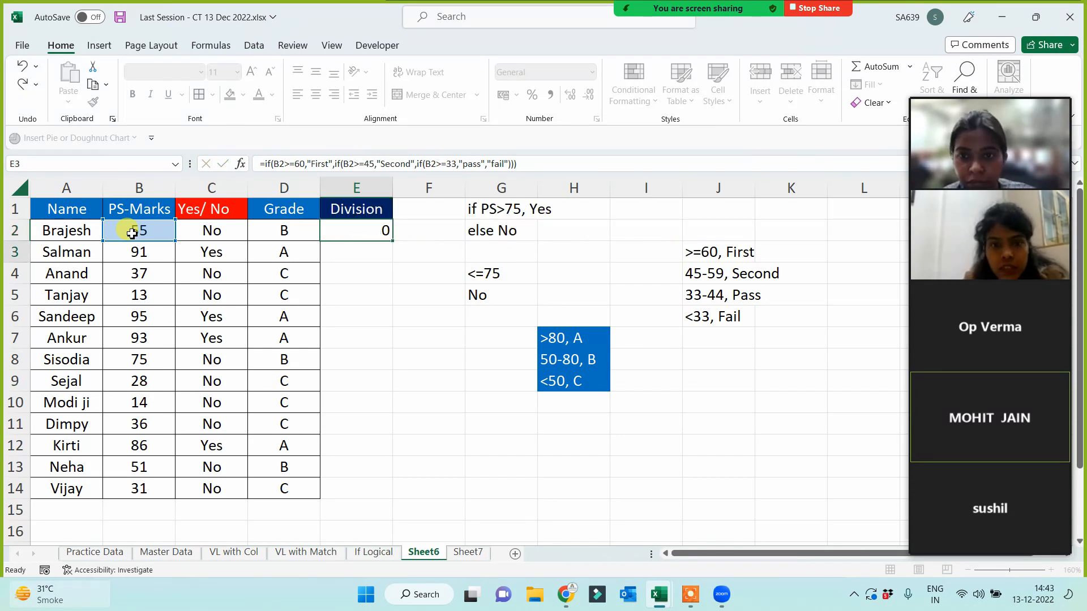
- Fill the Division formula from E2 down to E14 and widen column E slightly
left_click(364, 233)
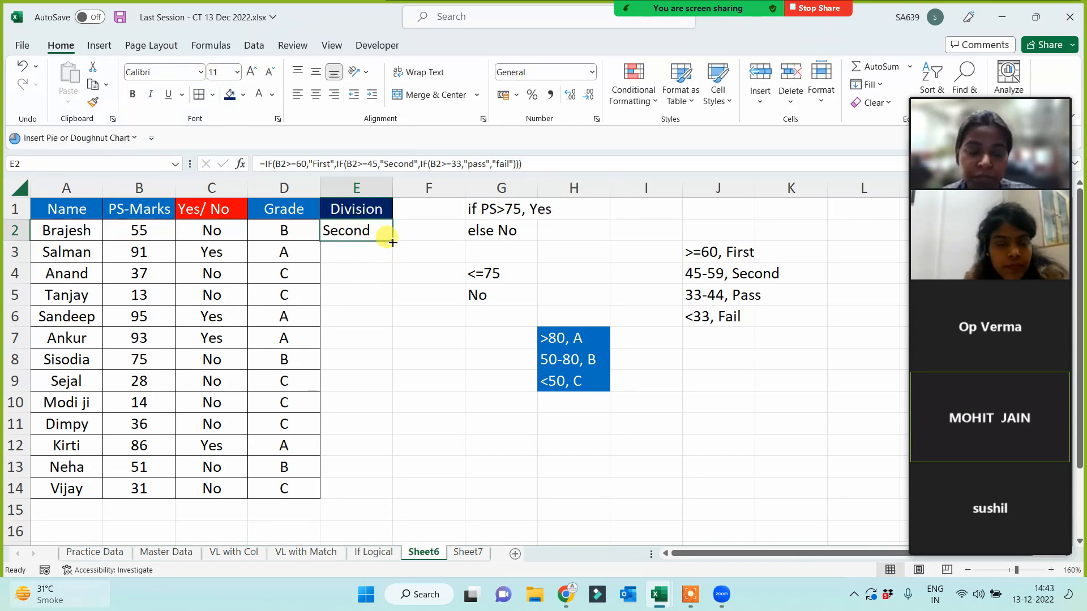
double_click(393, 241)
left_click(445, 377)
left_click_drag(392, 189, 408, 189)
left_click_drag(381, 228, 359, 484)
left_click(468, 426)
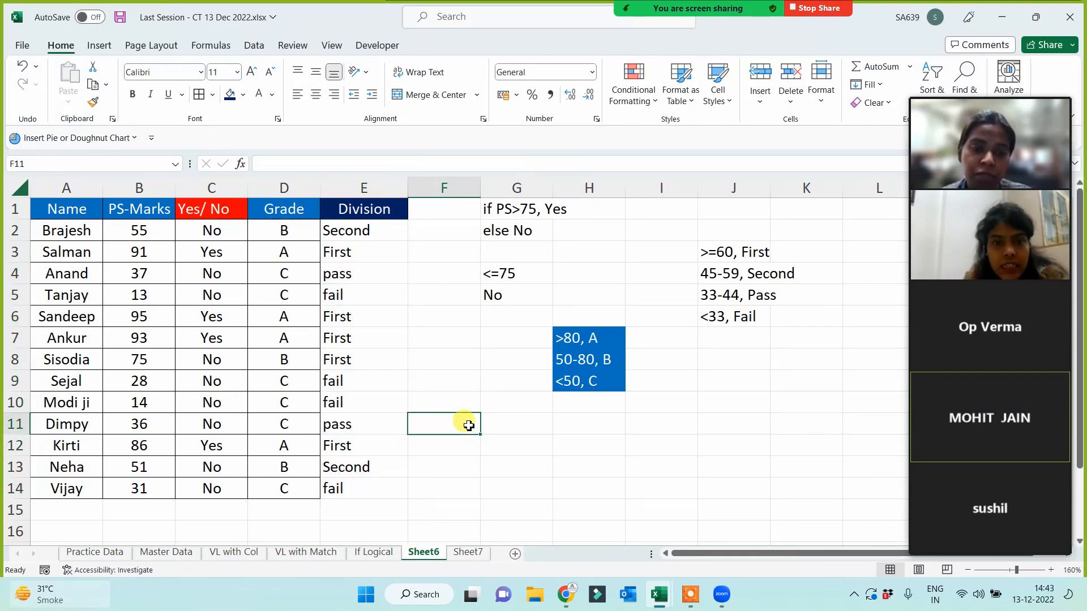
- On the If Logical sheet, fill the "if" cell J1 with the standard dark blue
left_click(371, 552)
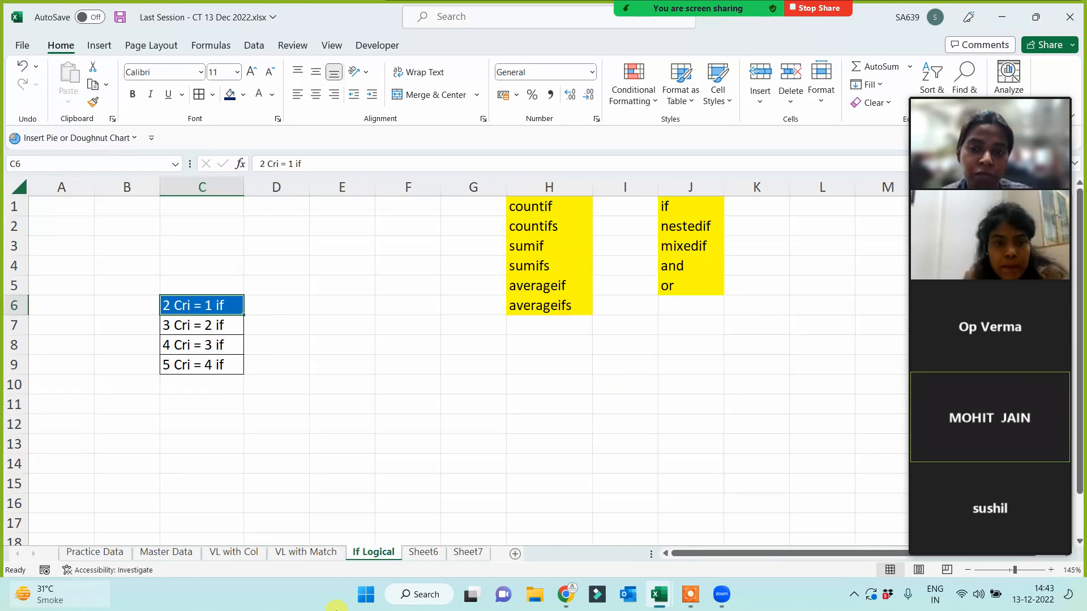
left_click(690, 204)
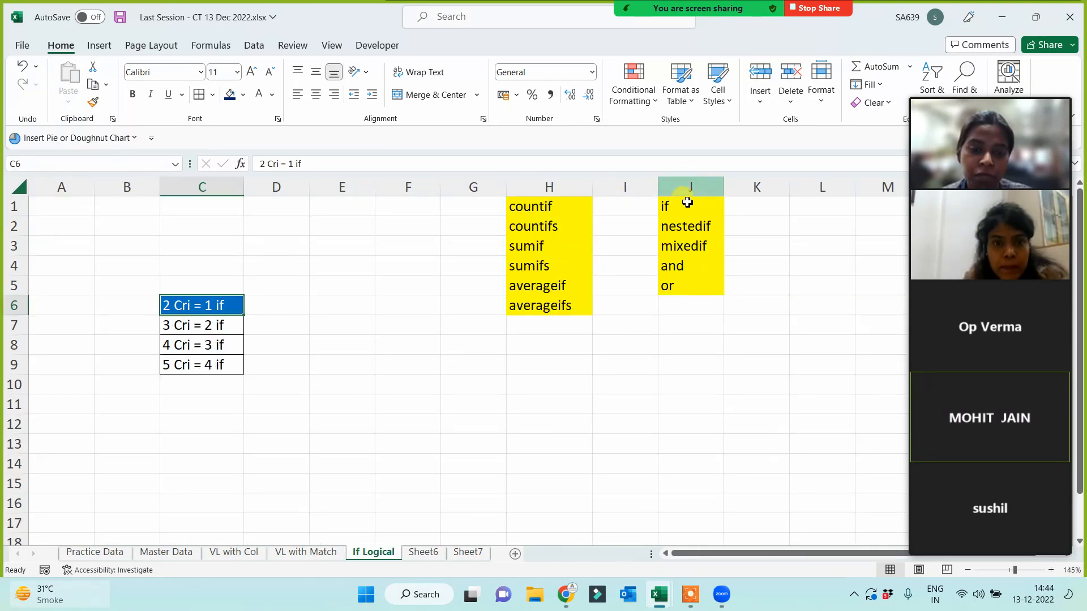
left_click(230, 94)
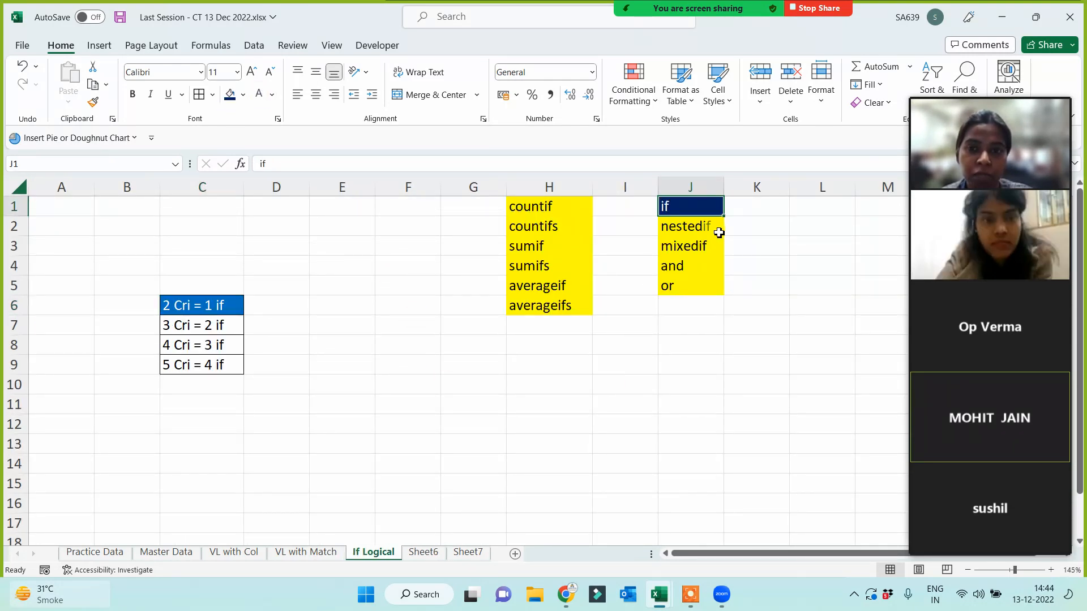
- Enter the note "1 if" in K1 beside if and ">1 if" in K2 beside nestedif
left_click(736, 207)
type("1 if")
left_click(753, 301)
left_click(745, 229)
type(">1 if")
left_click(611, 380)
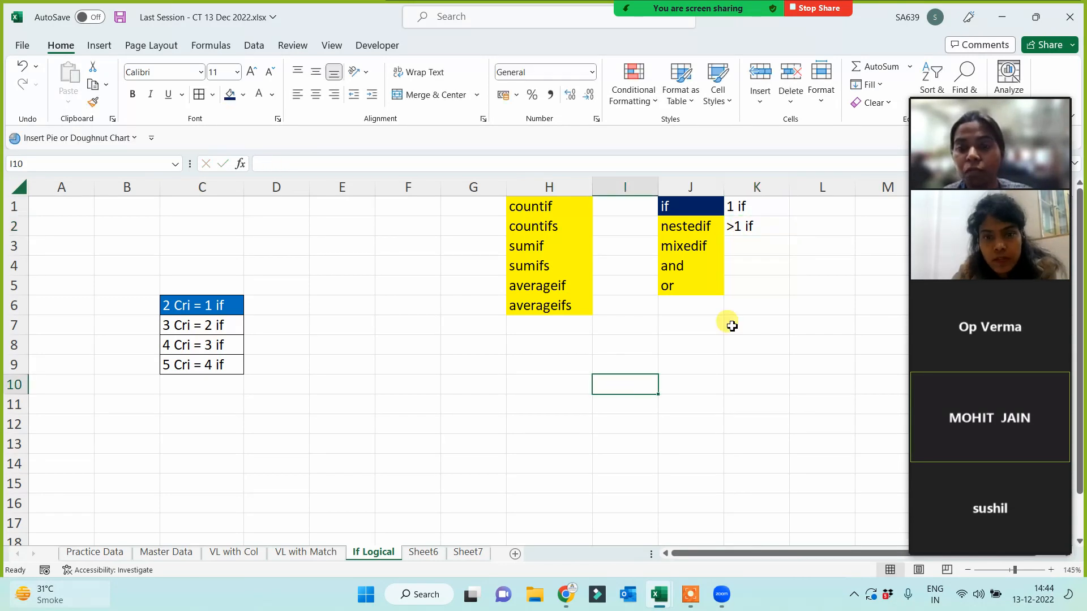
- Fill the nestedif cell J2 with the standard light blue
left_click(719, 226)
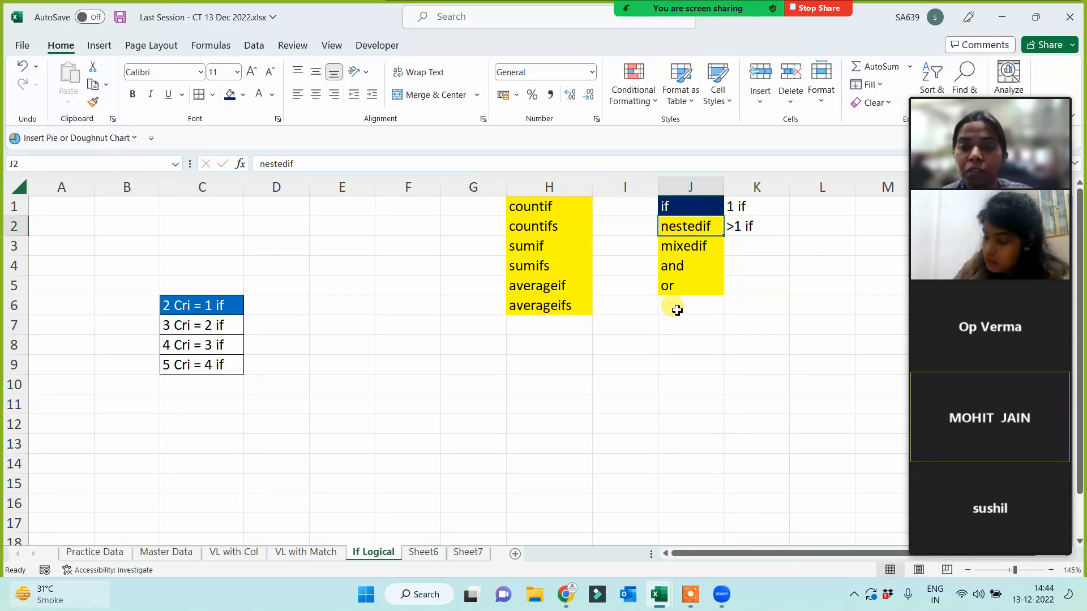
left_click(241, 97)
left_click(298, 228)
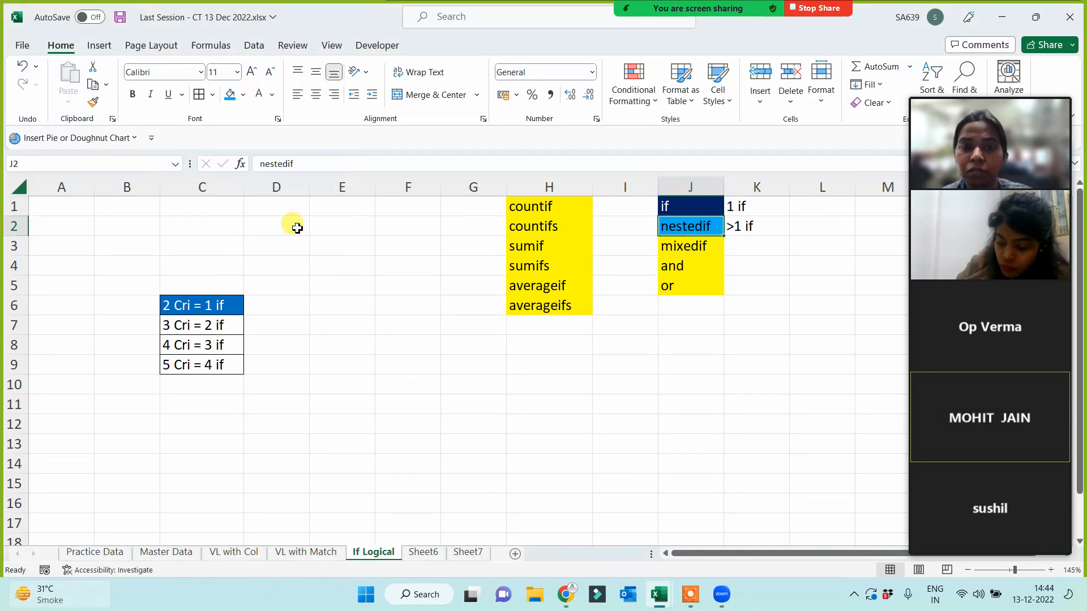
left_click(634, 379)
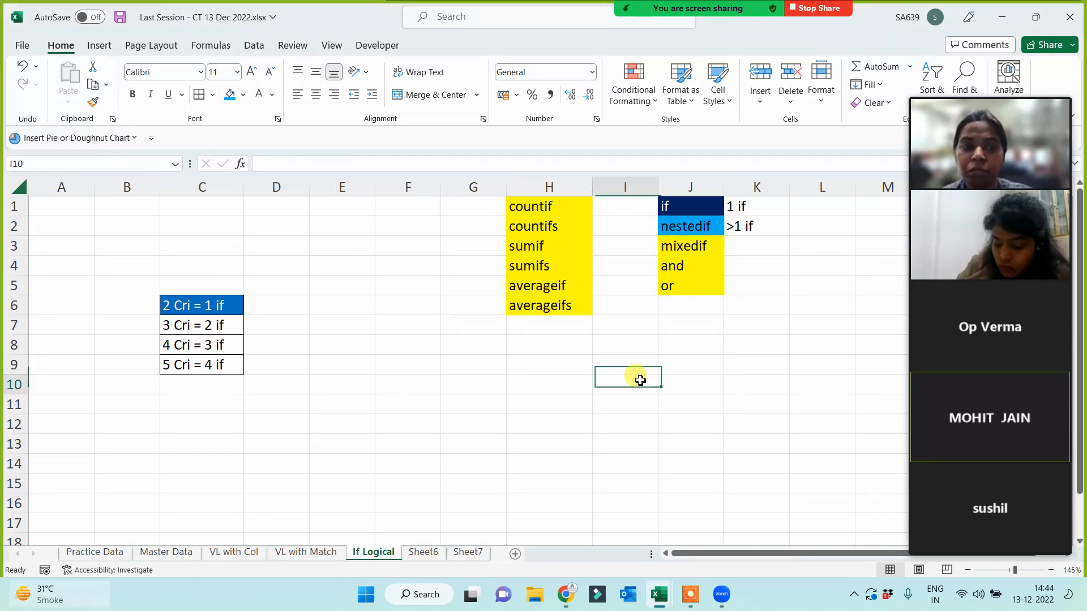
- Enter the note "if + others fun" in K3 beside mixedif and fit column K to its contents
left_click(714, 247)
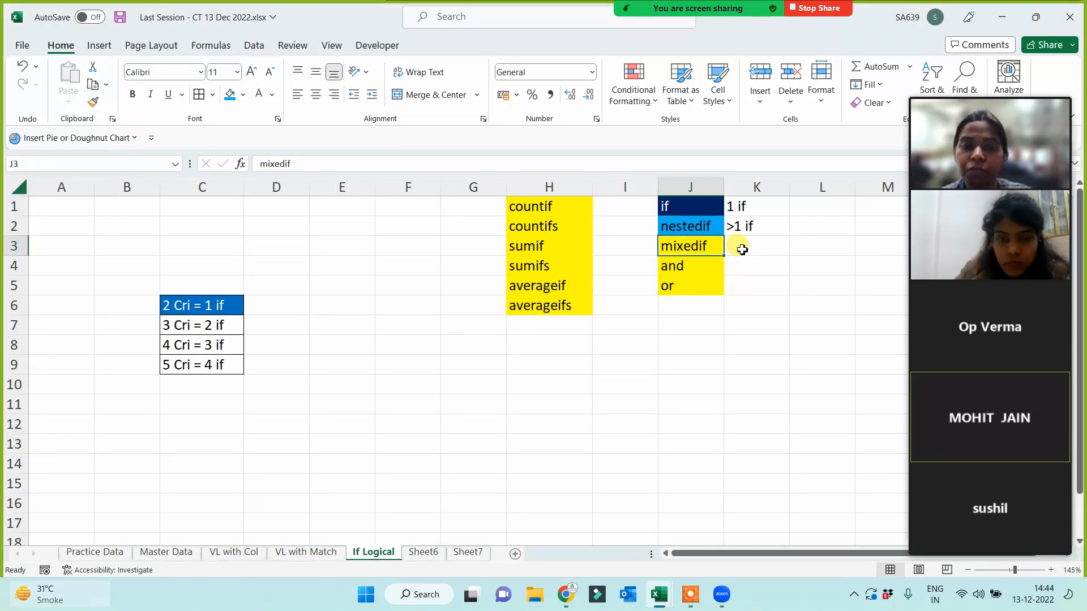
key("Right")
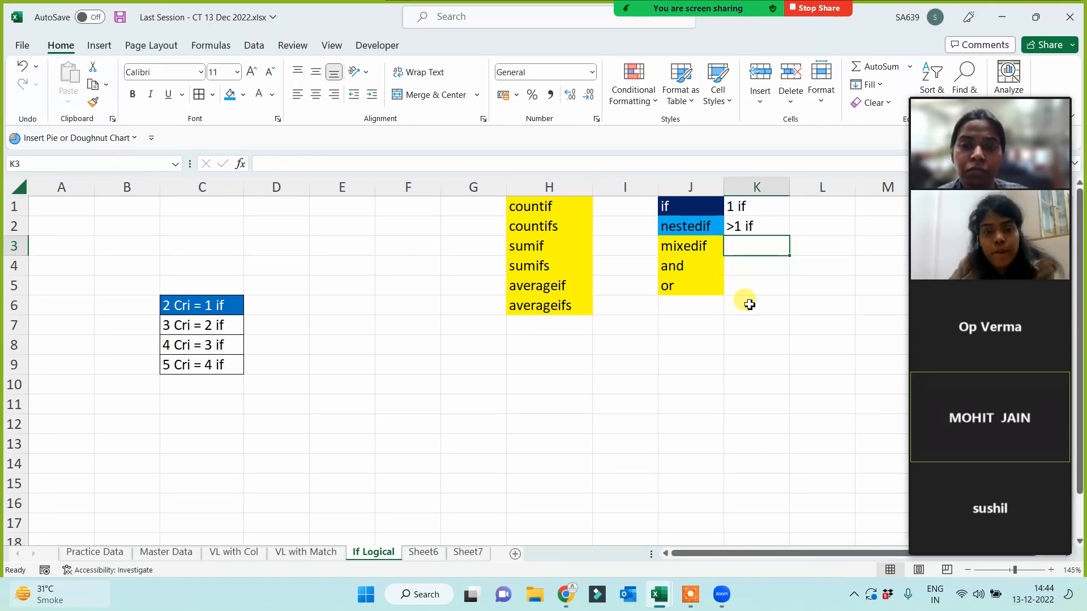
type("if + others")
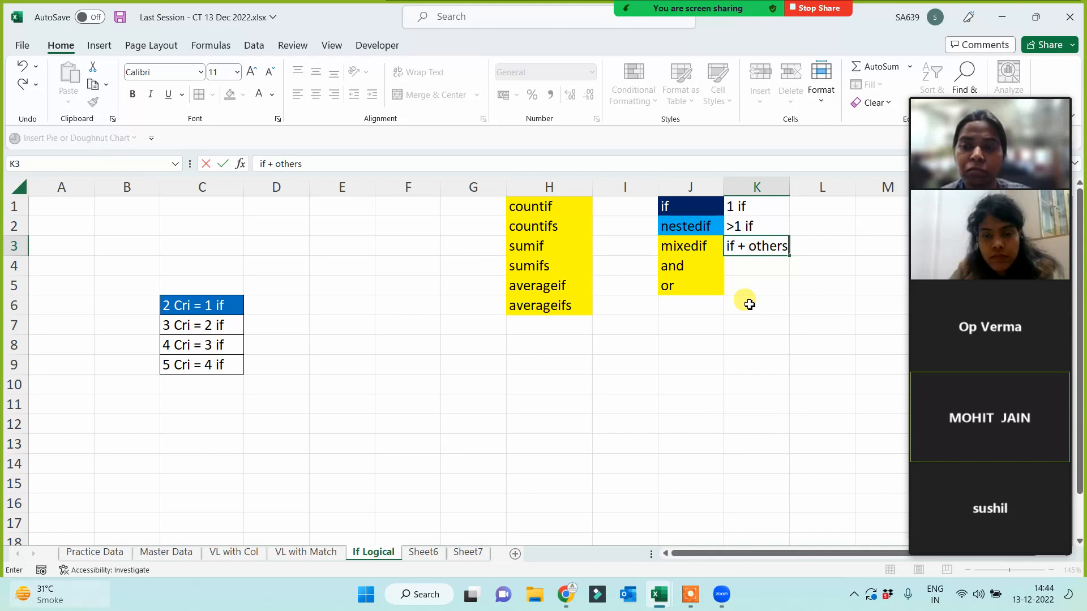
type(" fun")
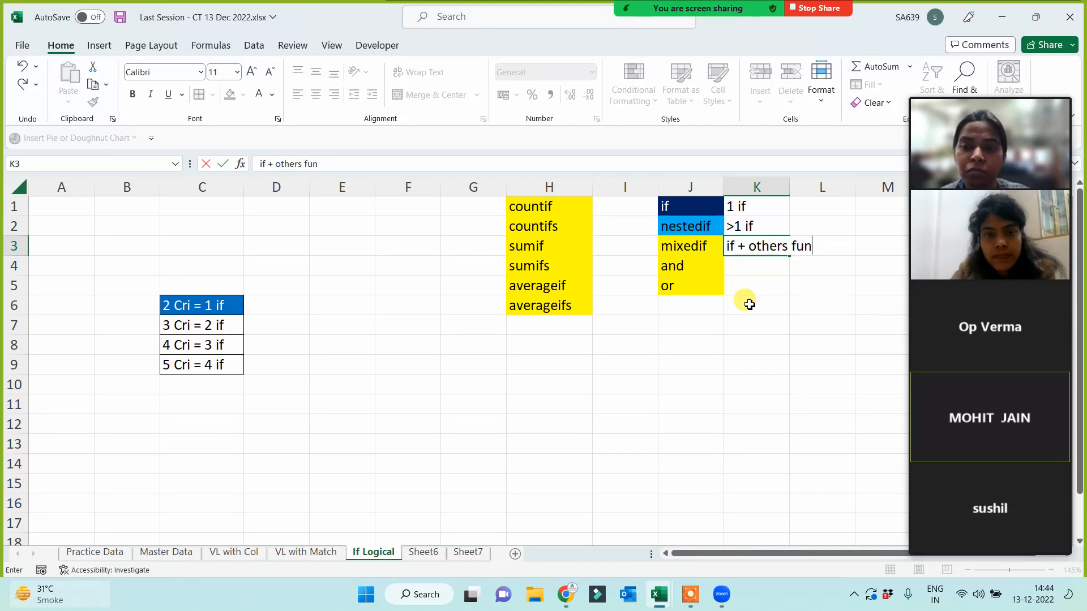
key("Return")
double_click(791, 181)
- Fill the mixedif cell J3 with the standard light green
left_click(695, 248)
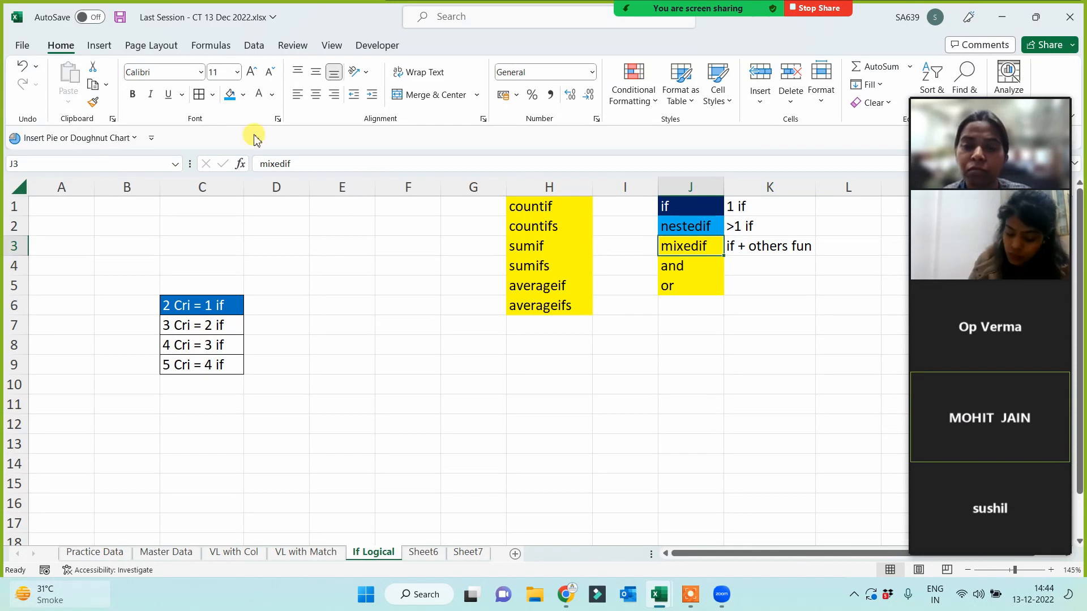
left_click(243, 95)
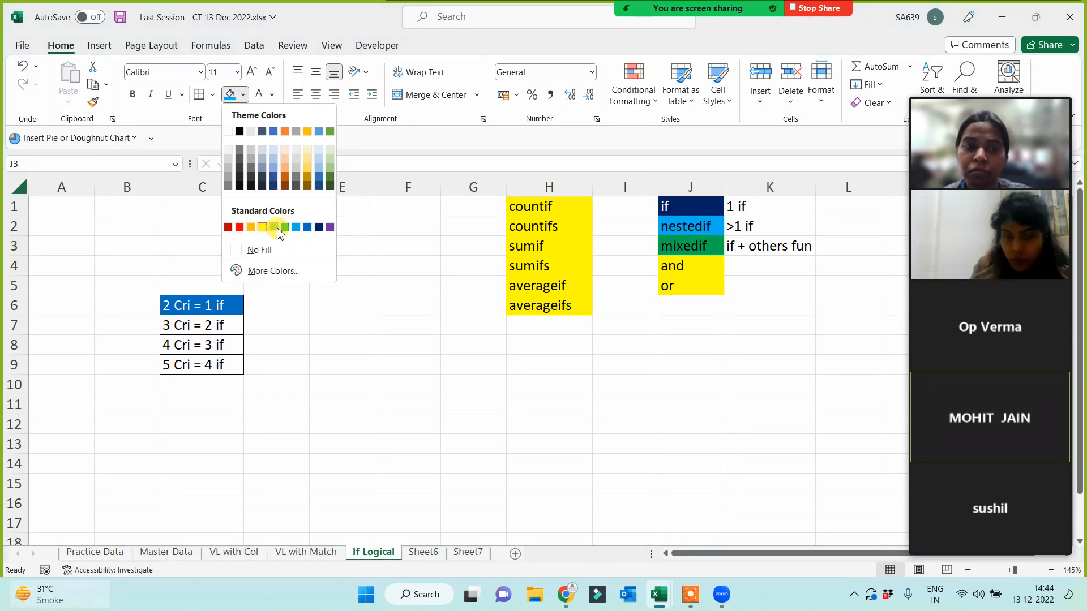
left_click(279, 227)
left_click(358, 383)
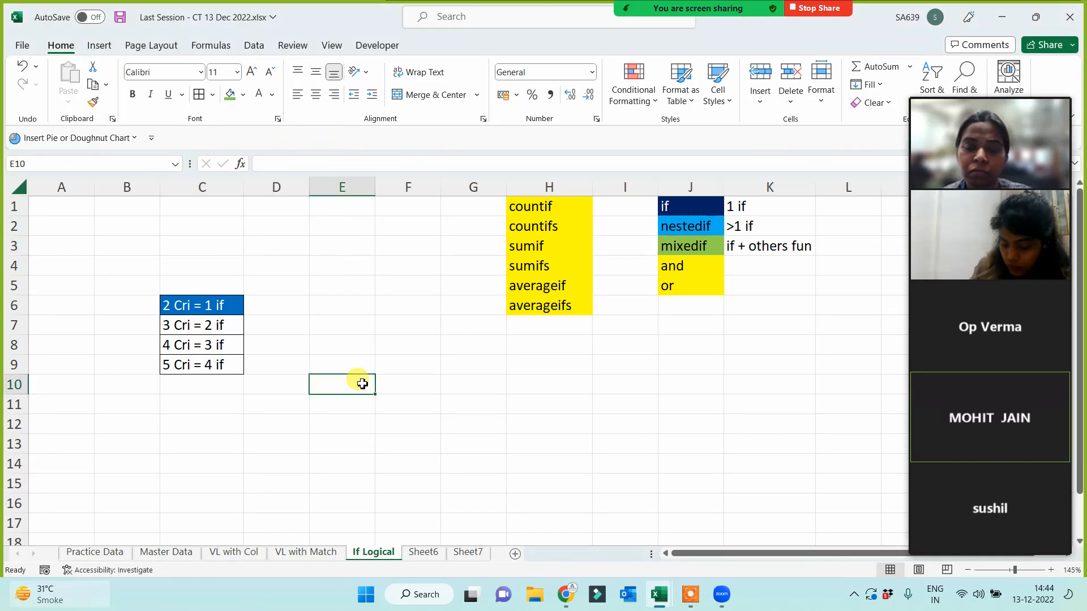
- Copy the Name to Grade table A1:D14 from Sheet6 and paste it at A1 of a new sheet
left_click(430, 558)
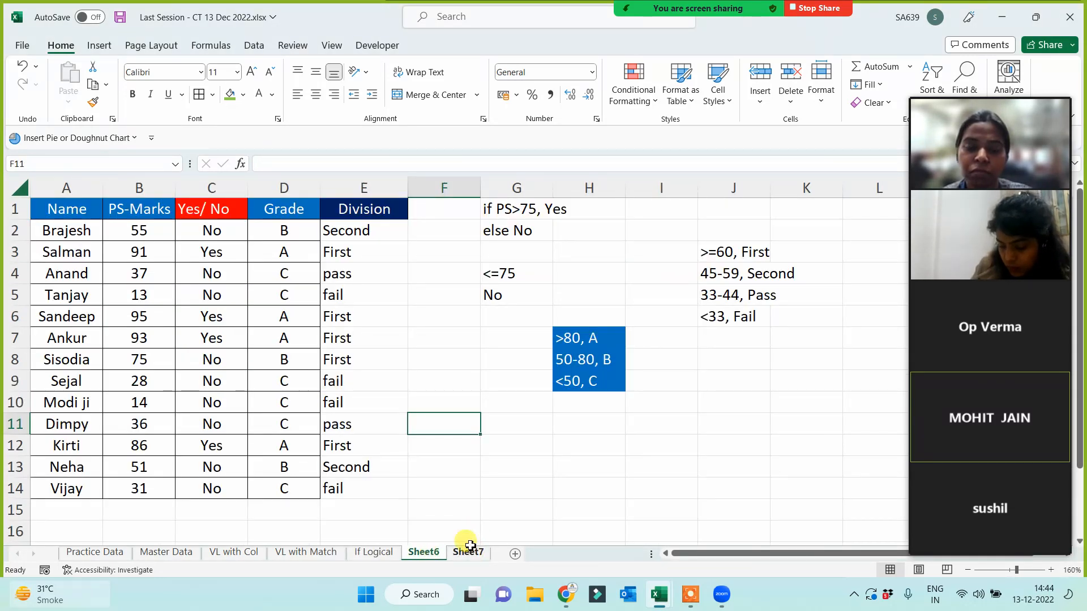
left_click_drag(63, 208, 285, 492)
key("ctrl+c")
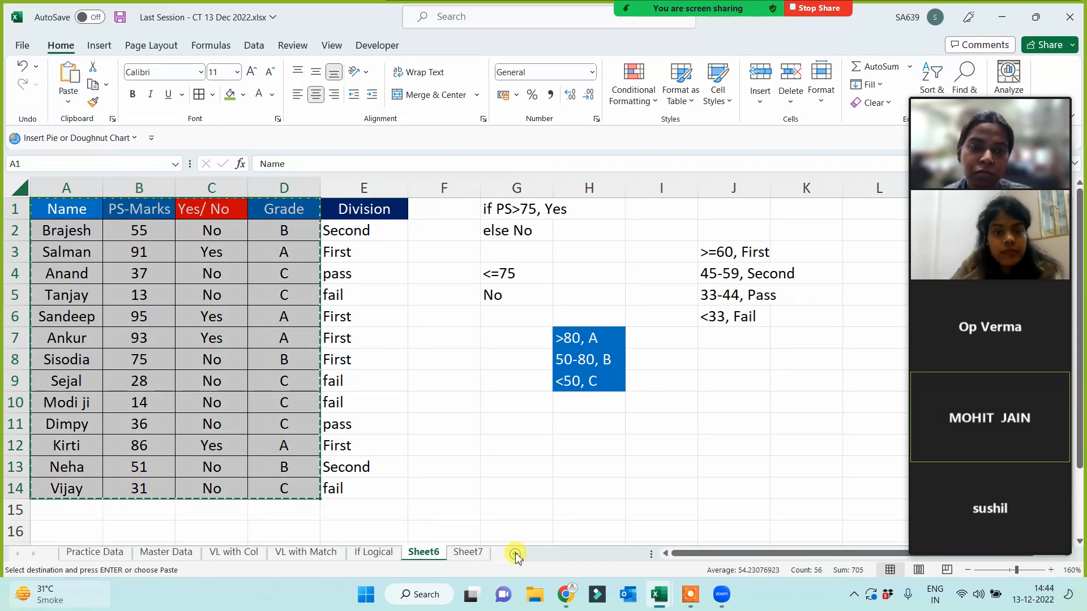
left_click(515, 554)
key("ctrl+v")
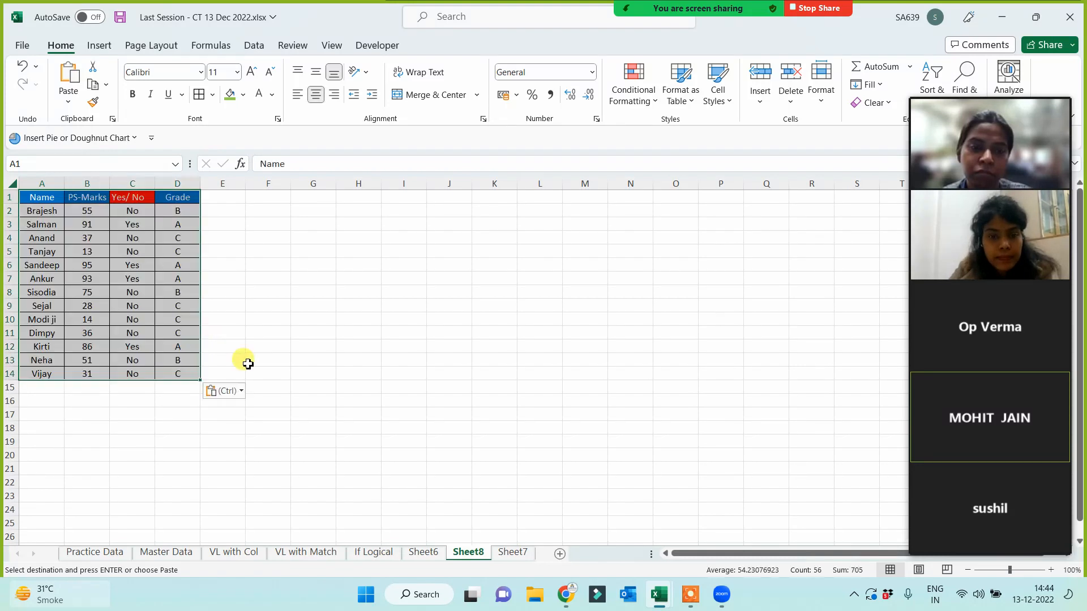
scroll(237, 357, "up", 3)
- Rename the copied table's headers in B1, C1 and D1 to PS, Age and WE
left_click(120, 210)
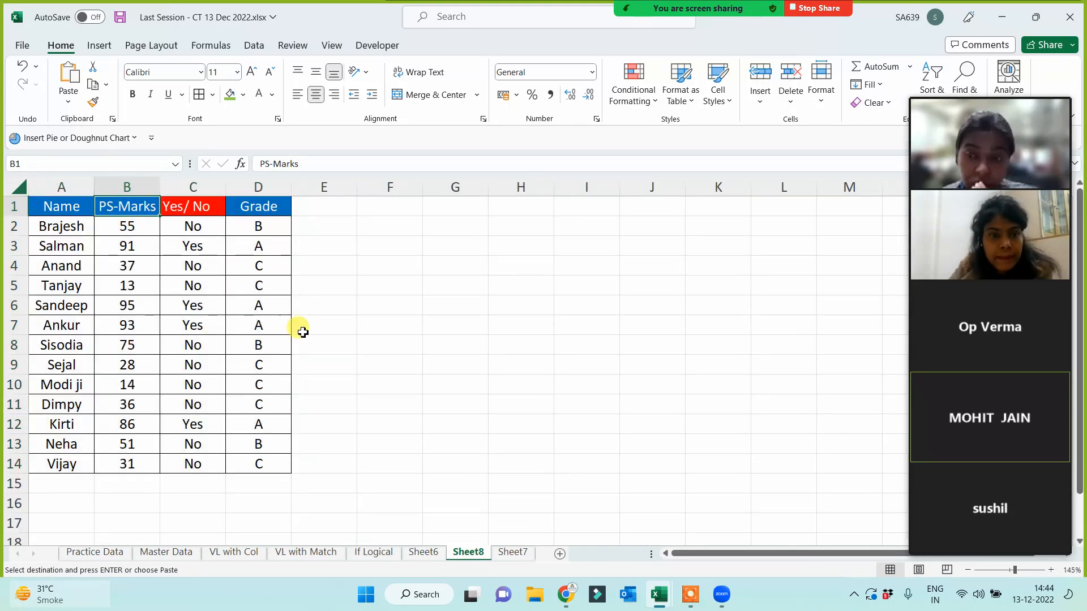
type("PS")
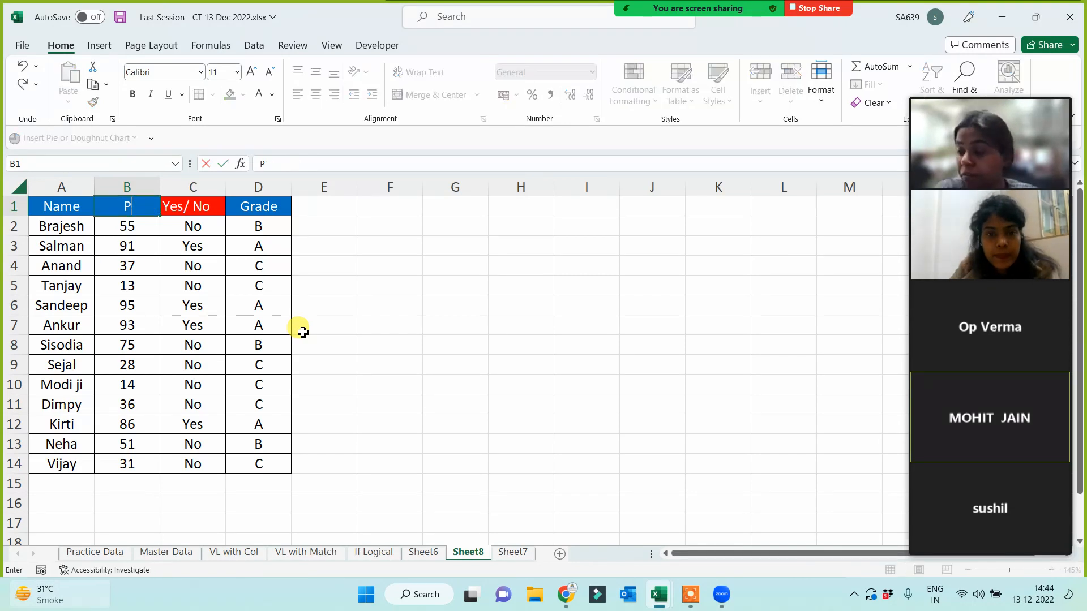
left_click(187, 213)
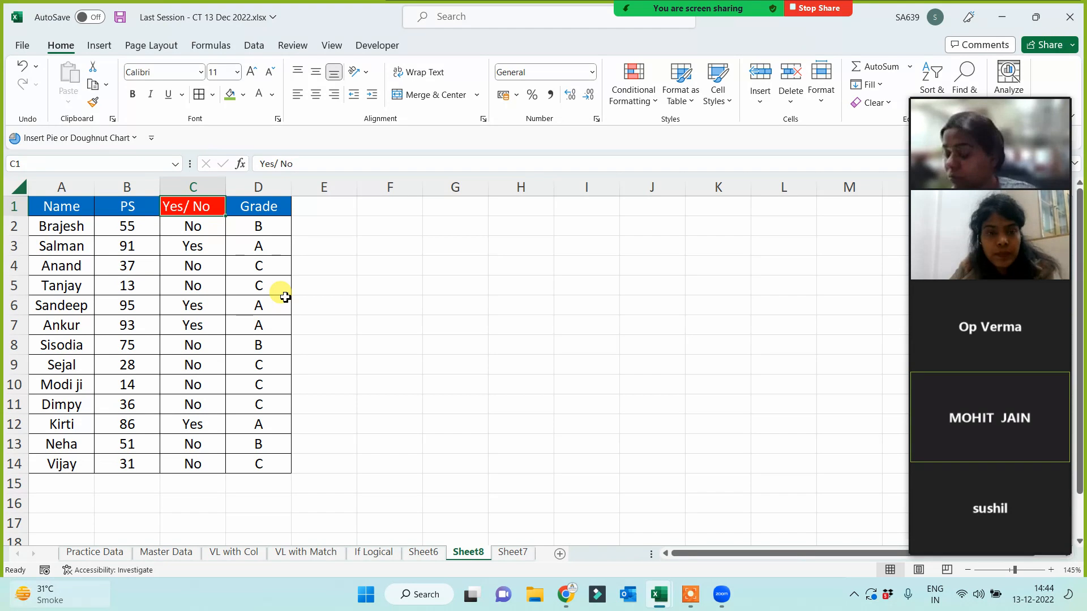
type("Age")
left_click(258, 207)
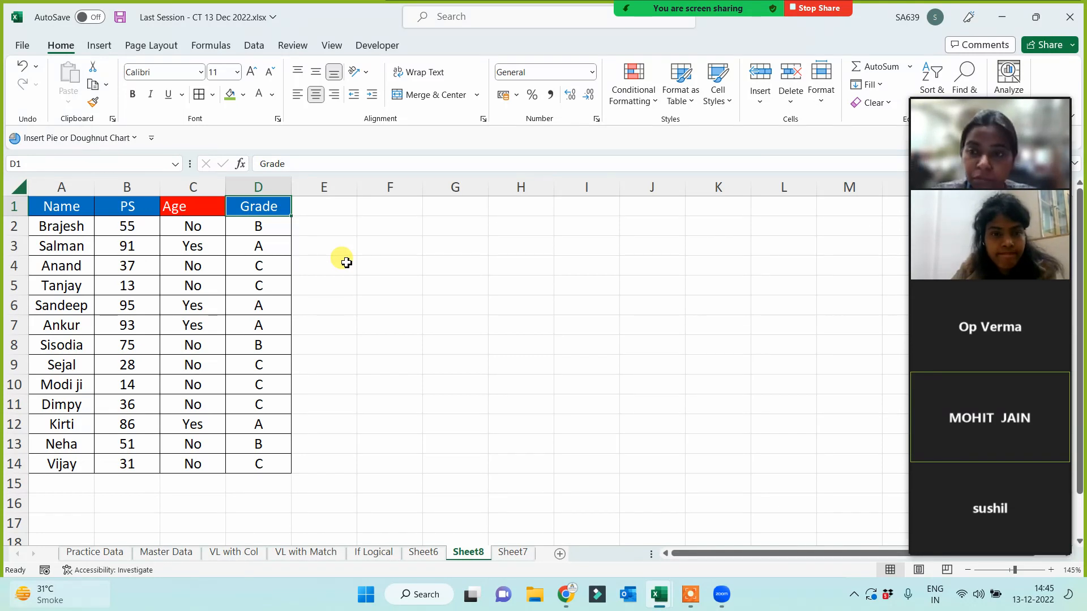
type("WE")
left_click(346, 262)
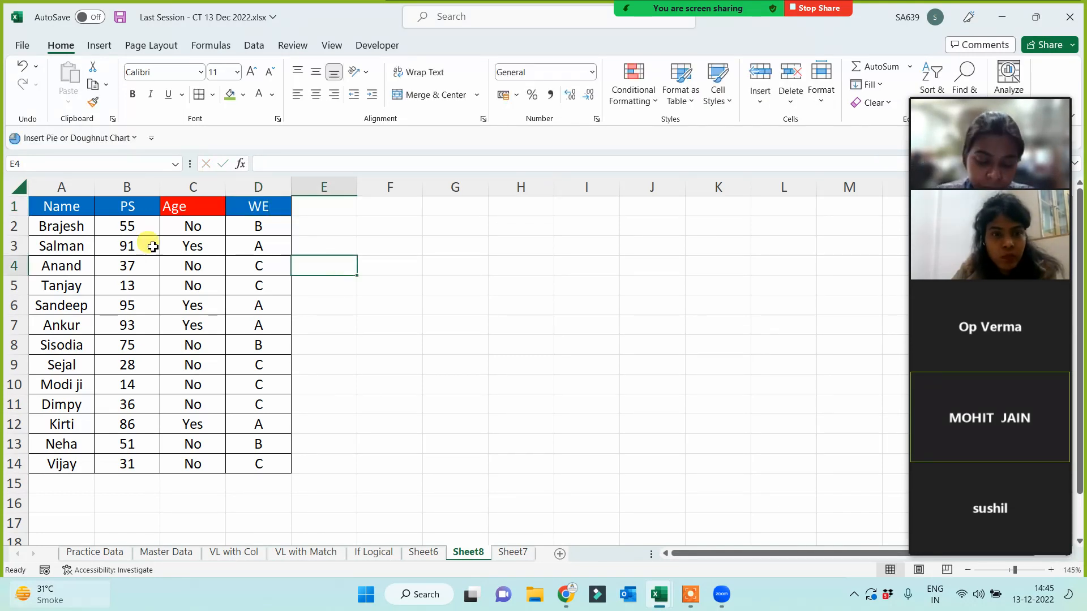
- Clear the old Yes/No and grade formulas from C2:D14 under the Age and WE headers
left_click_drag(175, 229, 259, 460)
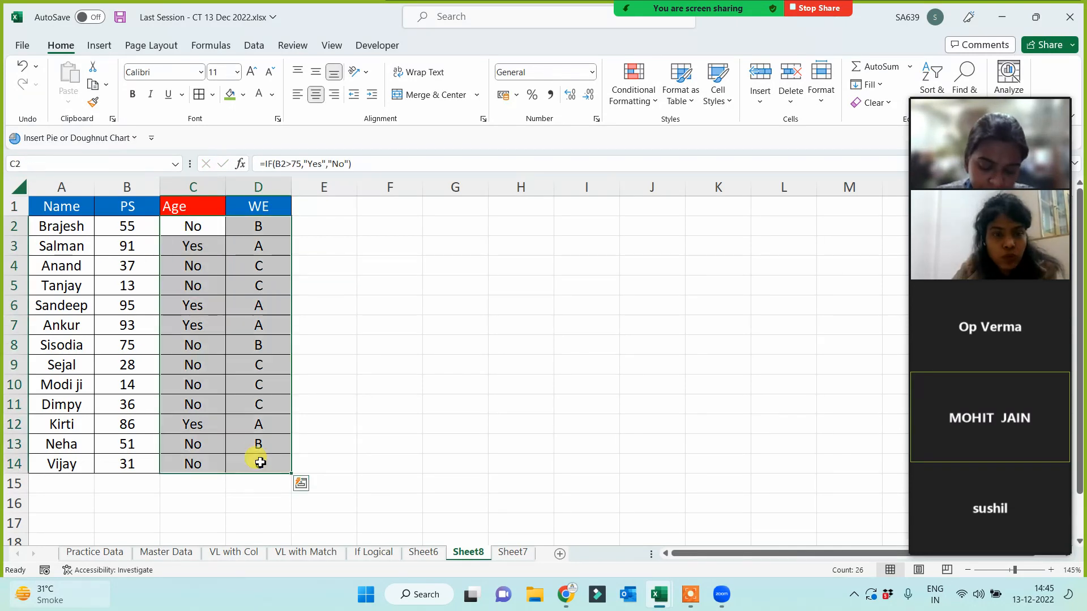
key("Delete")
left_click(249, 443)
- Enter =RANDBETWEEN(18,60) in C2 and fill it down the Age column to C14
left_click(188, 225)
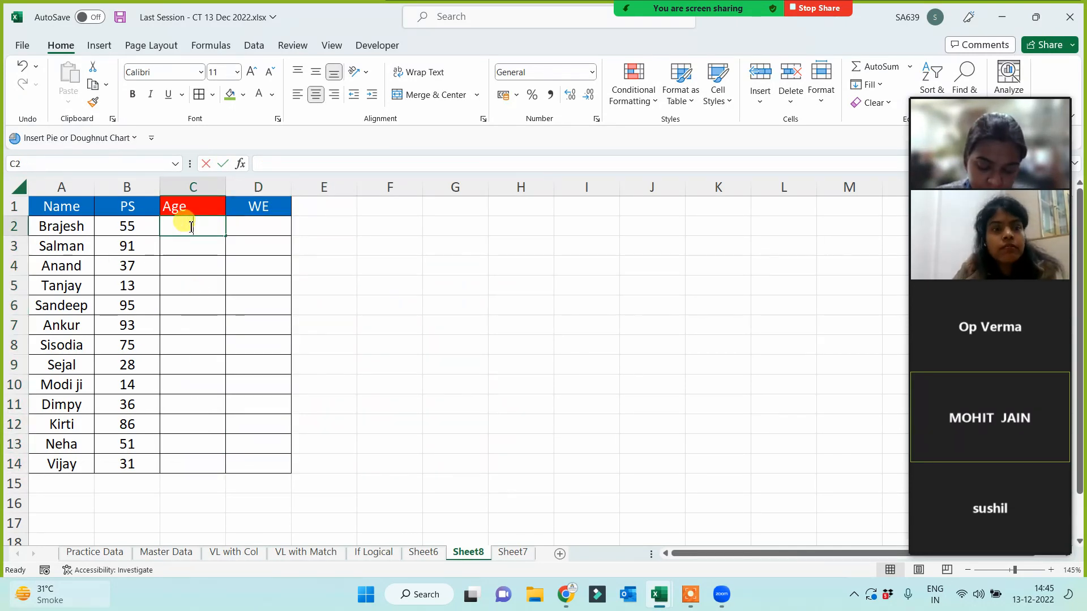
type("=rand")
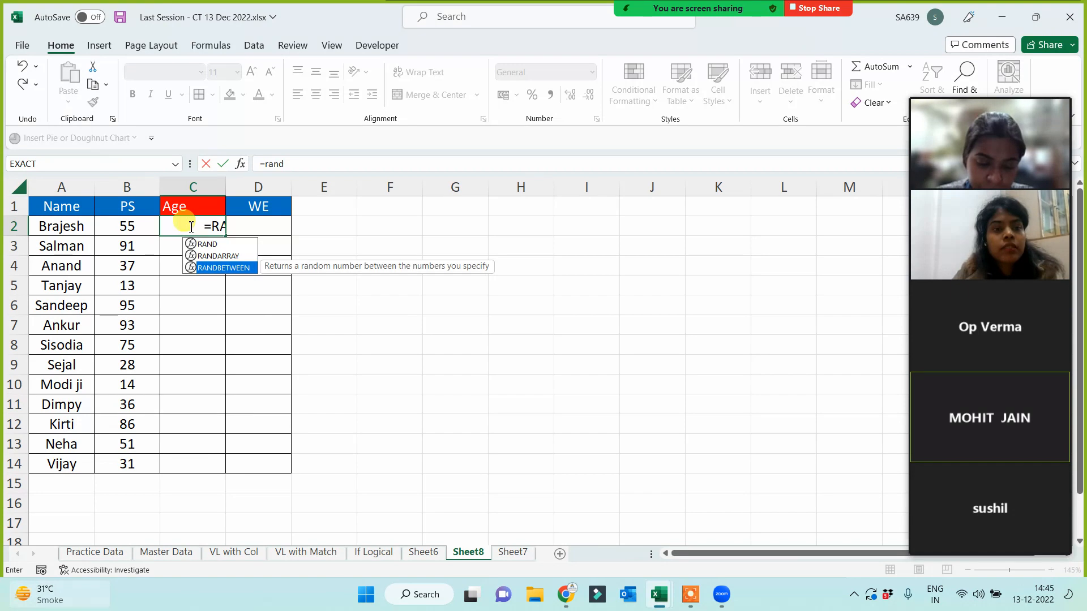
key("Tab")
type("1")
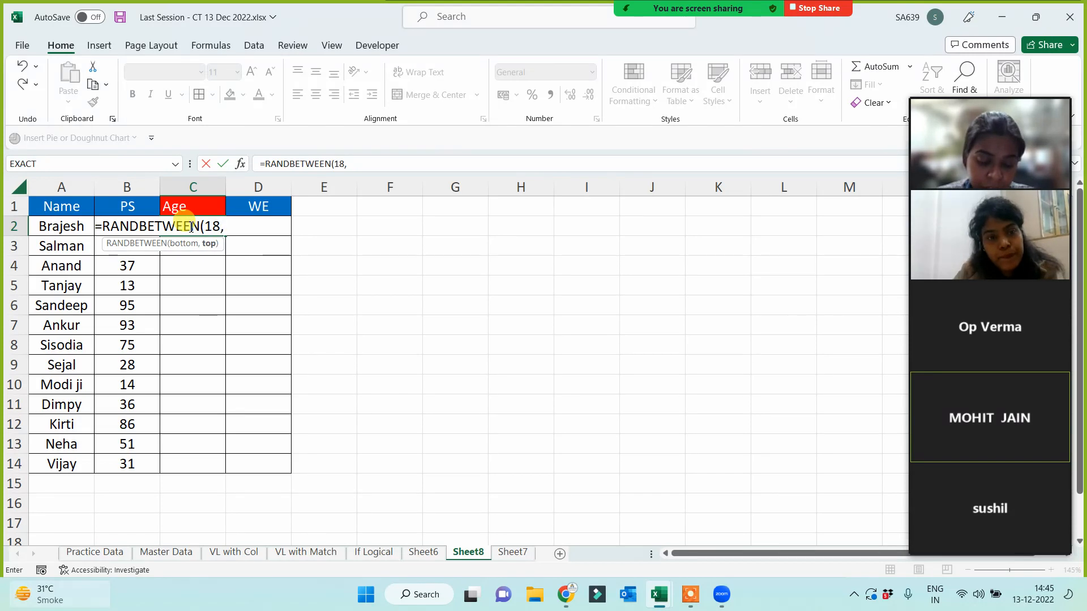
type("8,60")
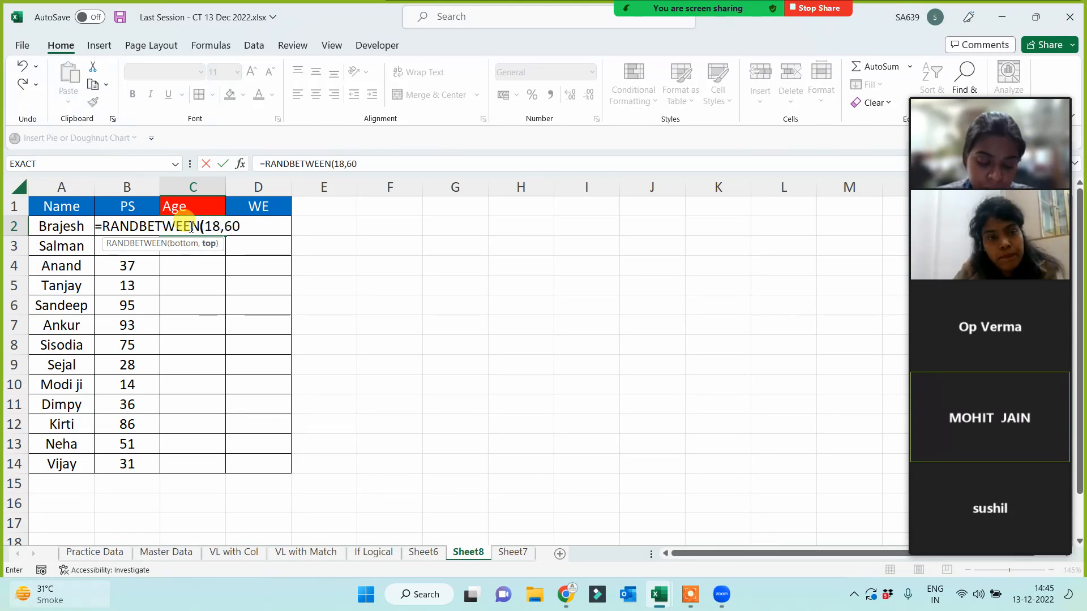
type(")")
key("Return")
left_click(193, 230)
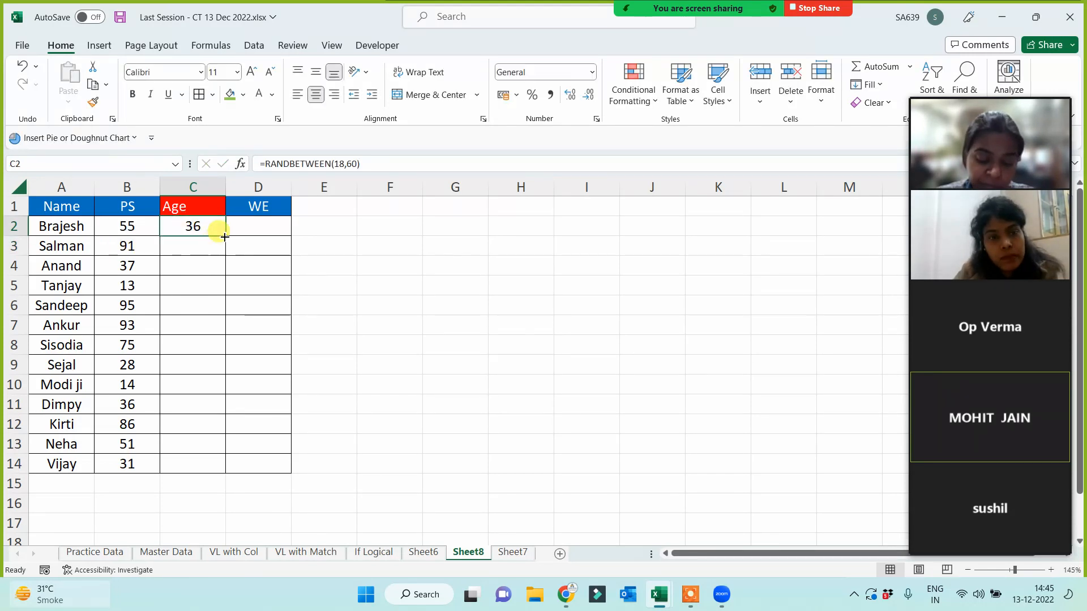
double_click(225, 236)
- Enter =RANDBETWEEN(1,100) in D2 and fill it down the WE column to D14
left_click(259, 228)
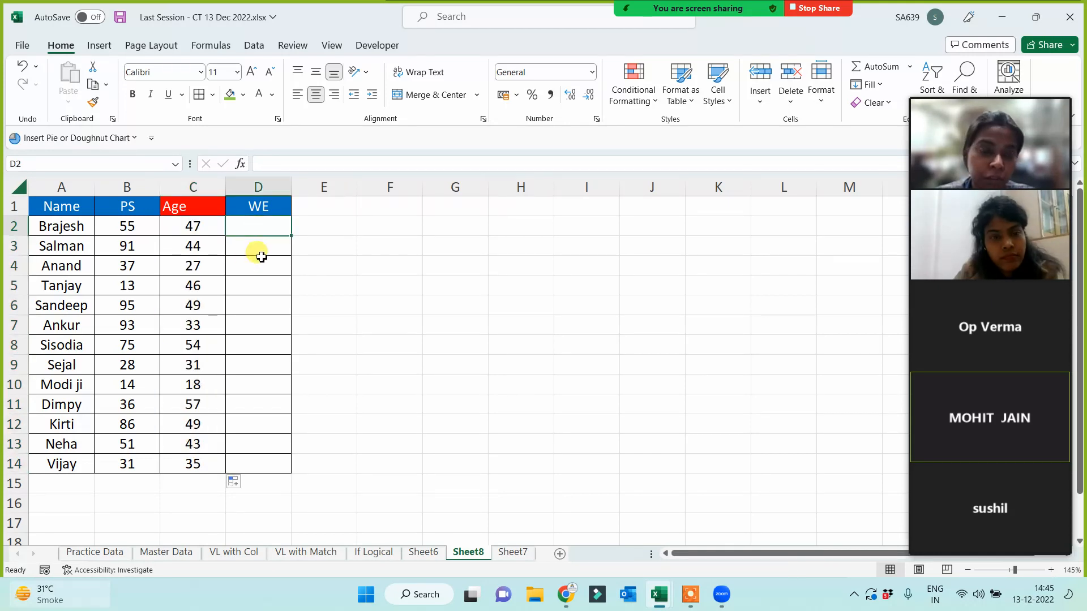
type("=")
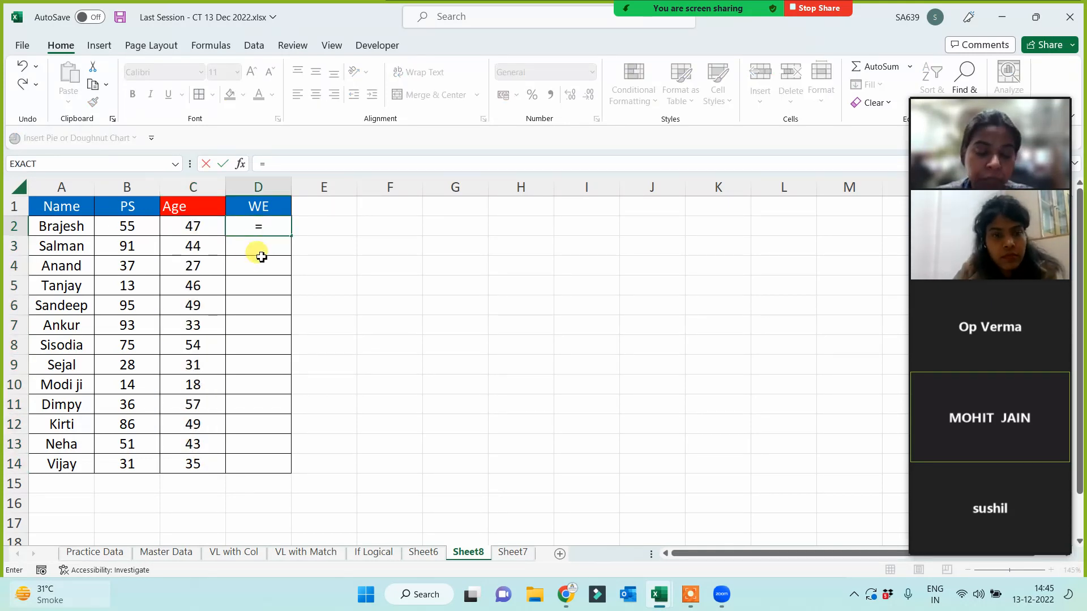
type("rand")
key("Down")
key("Down")
key("Tab")
type("1,10")
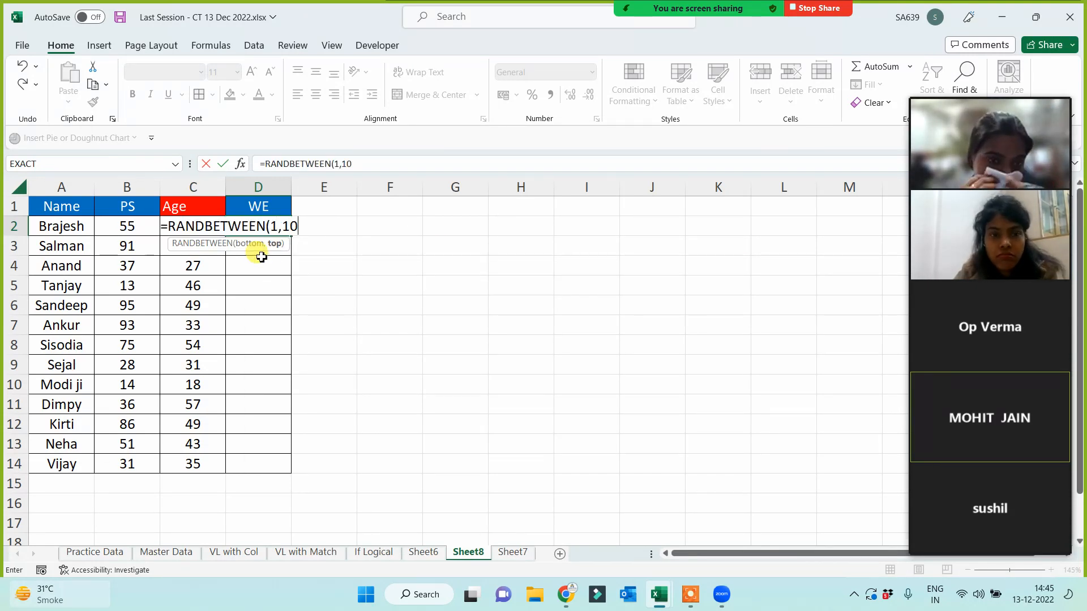
type("0")
key("Return")
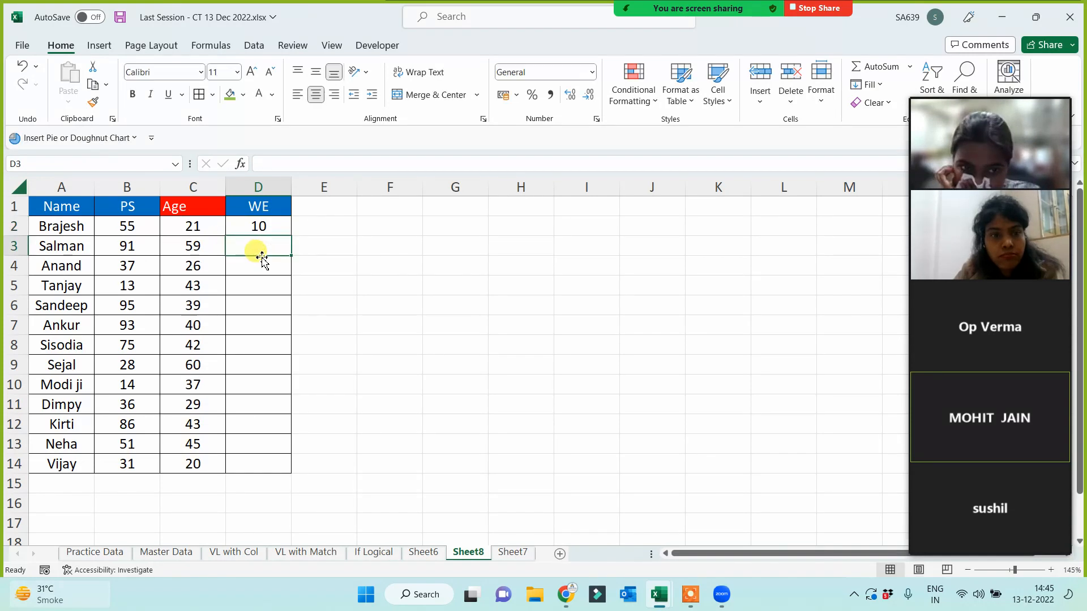
left_click(259, 226)
double_click(292, 235)
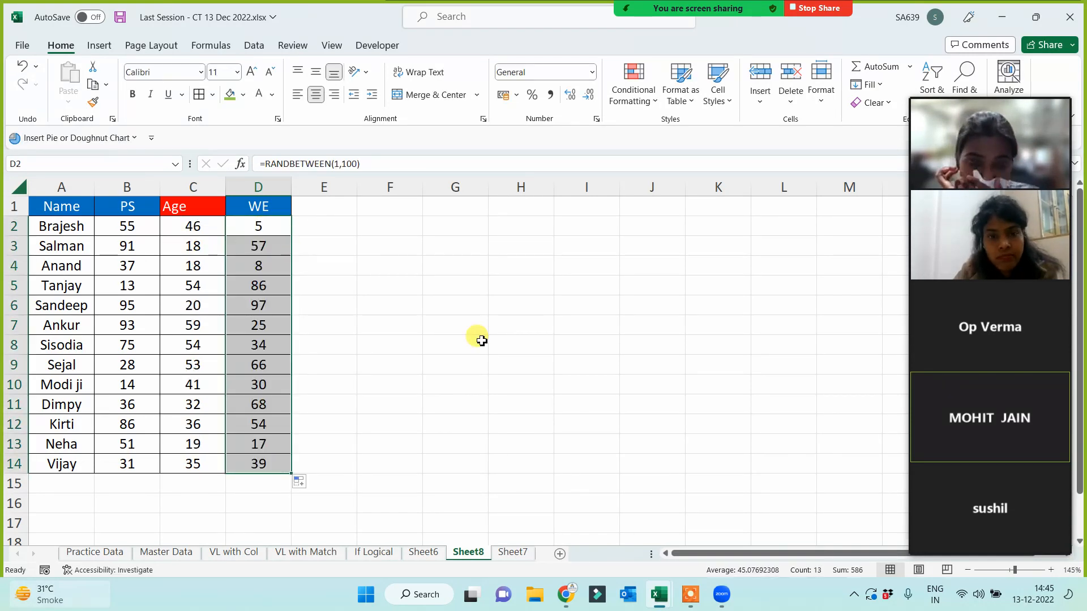
- Replace the random-number formulas in C2:D14 with their static values using Paste Special Values
key("shift+Left")
key("ctrl+c")
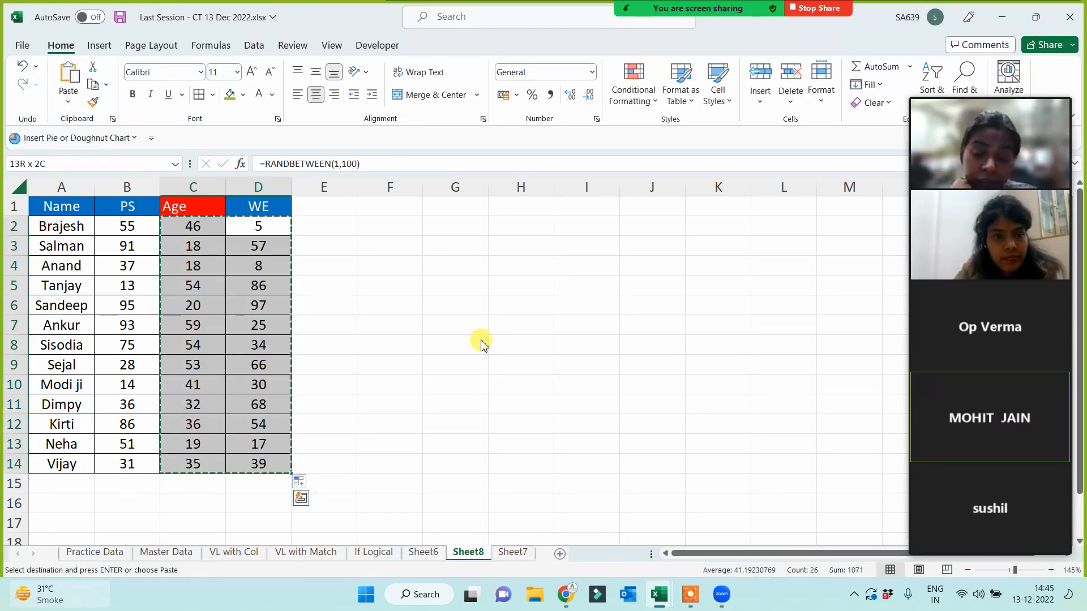
key("ctrl+alt+v")
key("v")
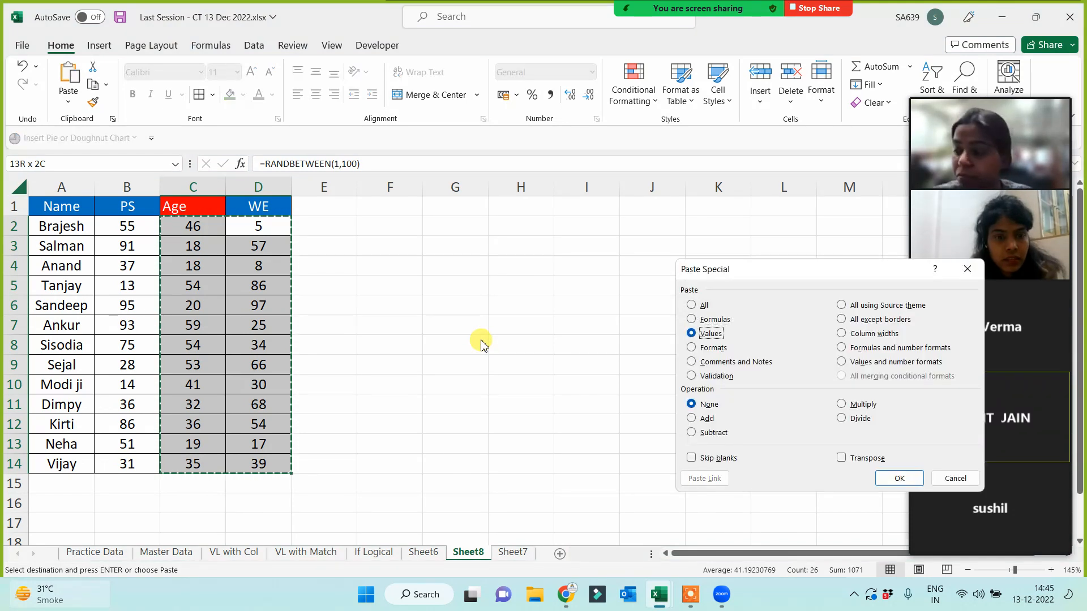
key("Return")
left_click(466, 339)
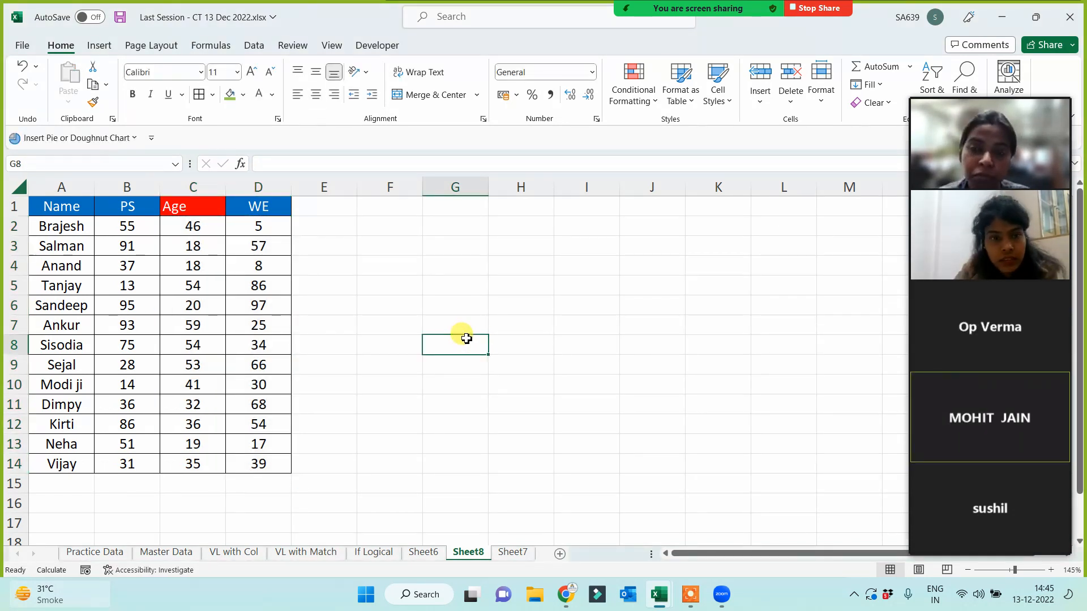
- Start a condition list beside the table with if in G1 and PS>80 in G2
left_click(478, 263)
left_click(509, 226)
left_click(483, 210)
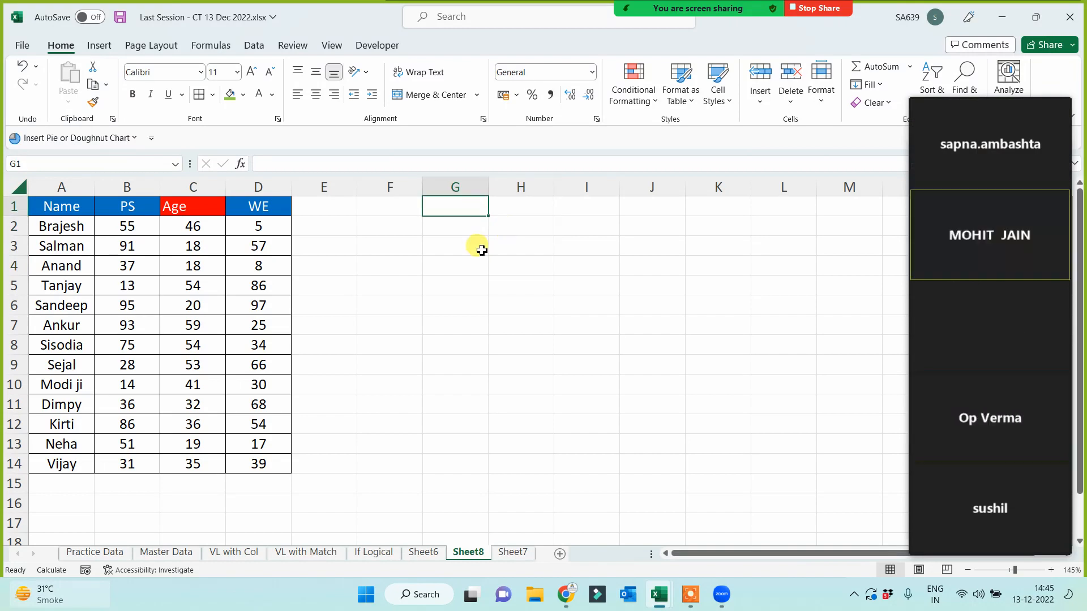
type("if")
key("Return")
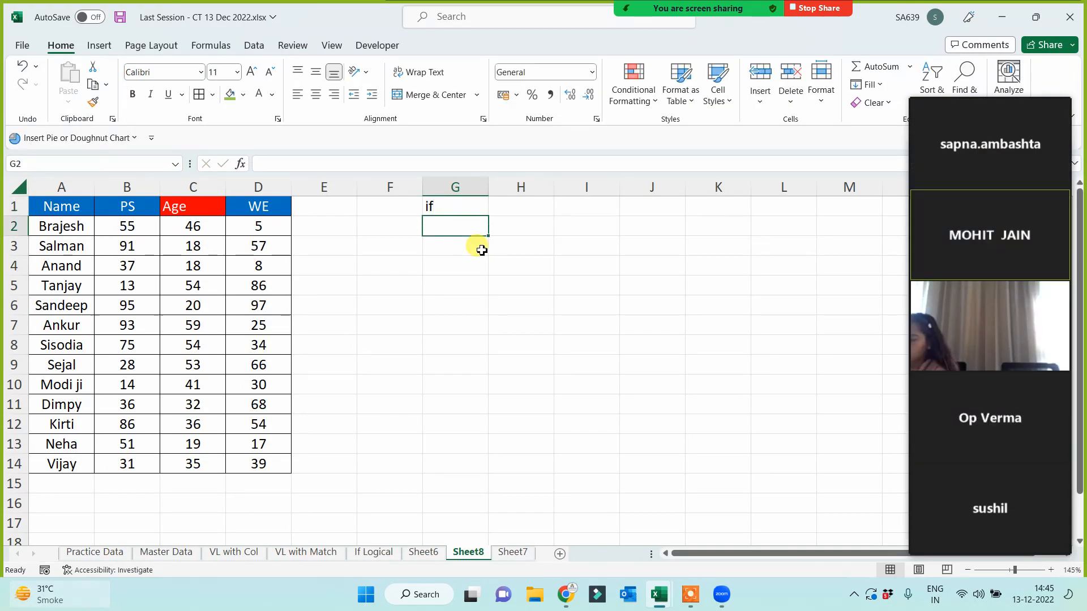
type("PS>80")
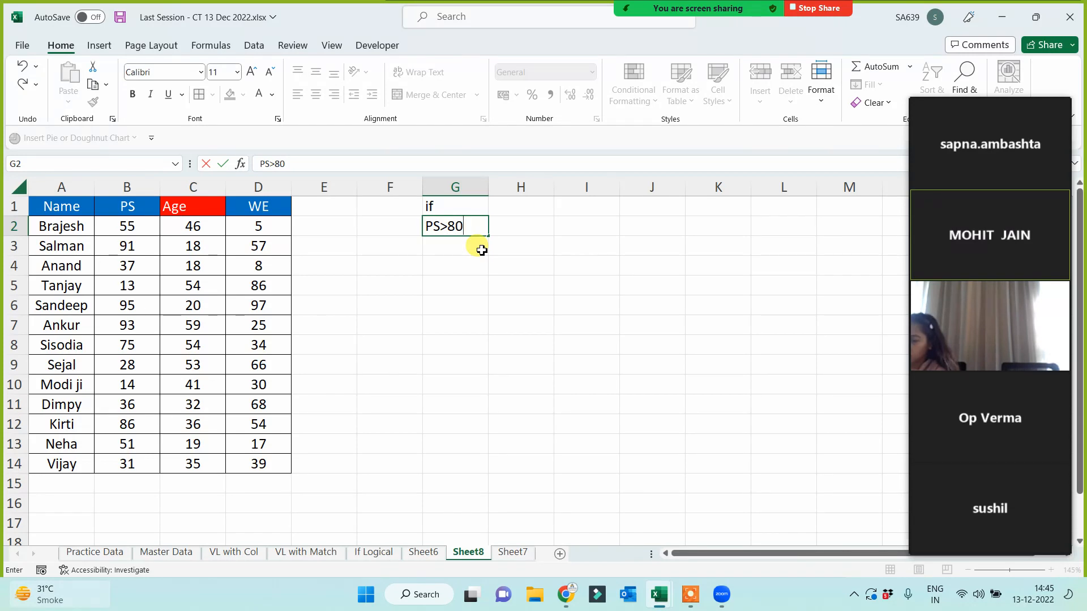
key("Return")
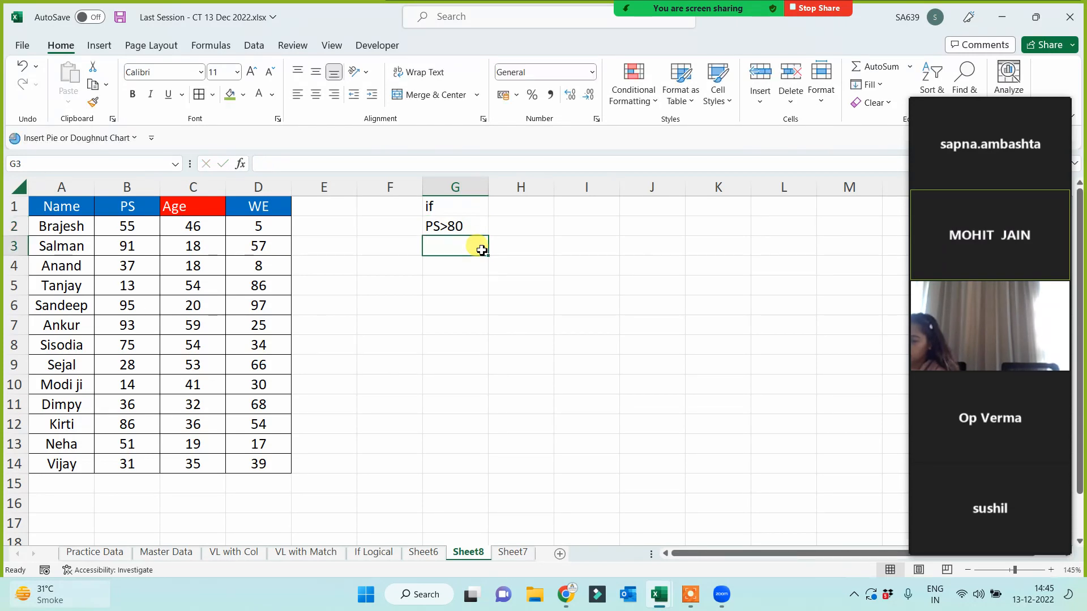
- Add the age condition to the list with and in G3 and Age<30 in G4
type("and")
key("Return")
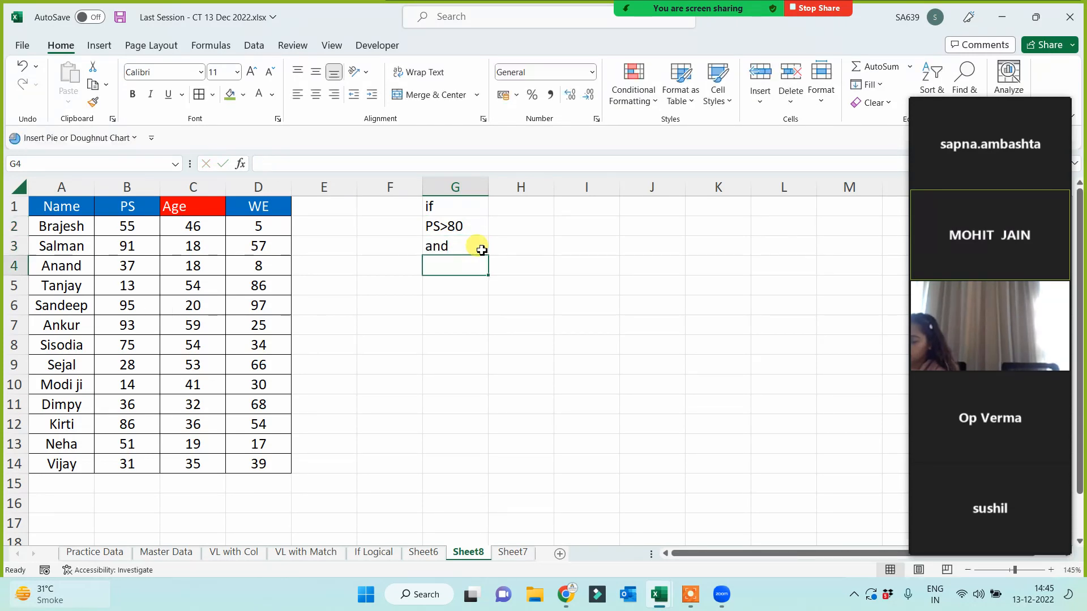
type("Age")
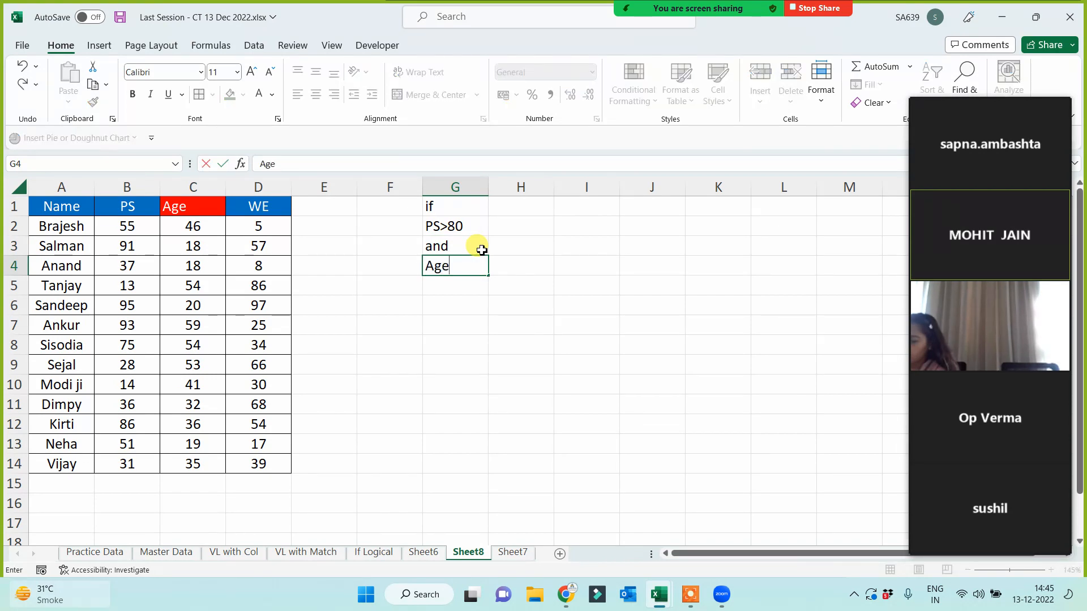
type("<30")
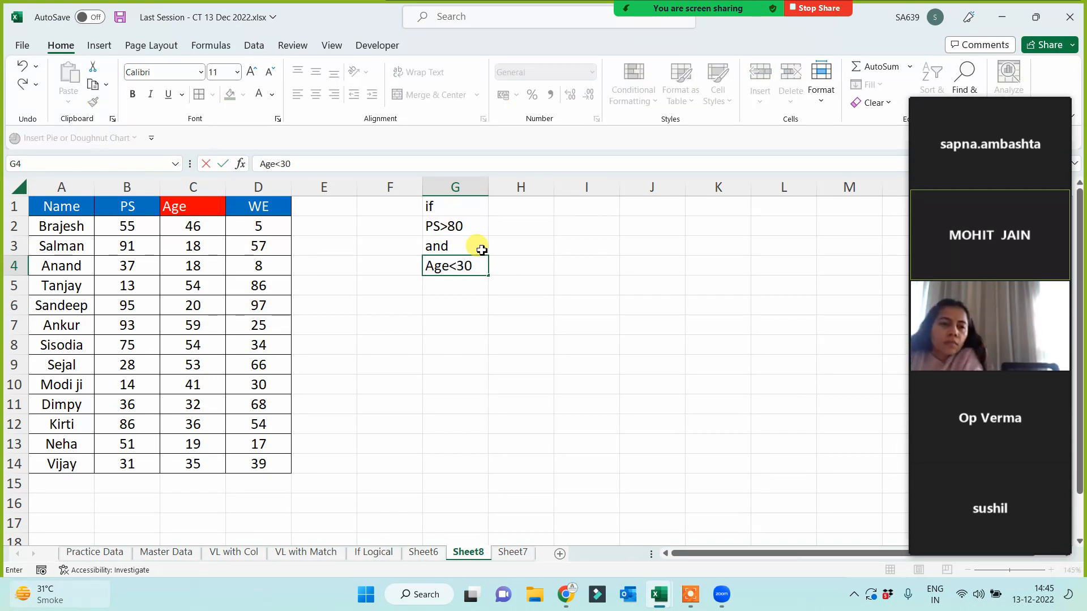
key("Return")
- Add the experience condition to the list with And in G5, EX in G6 and >80 in G7
type("And")
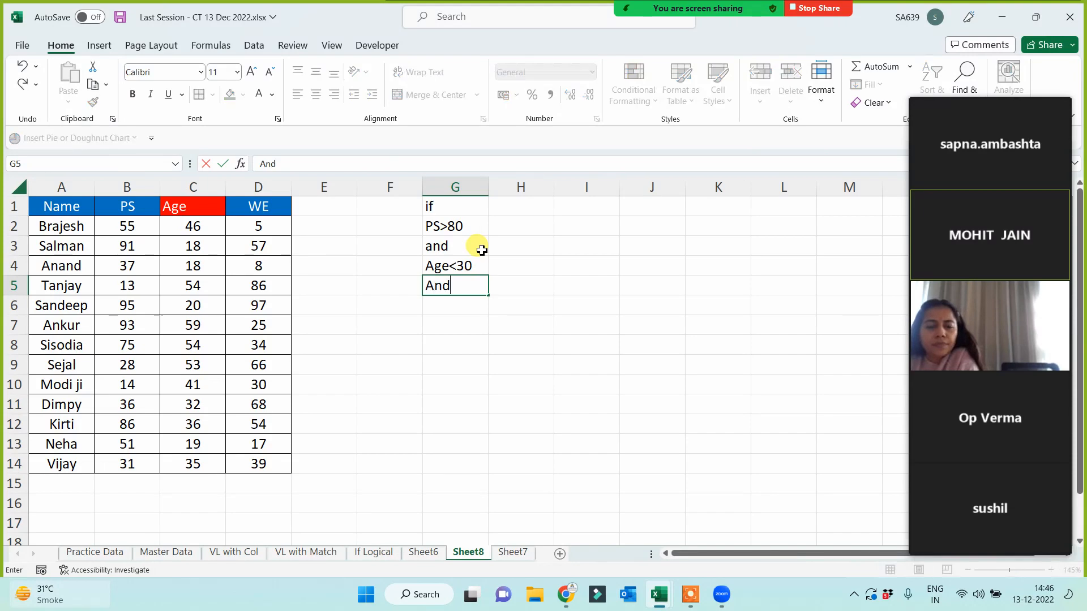
key("Return")
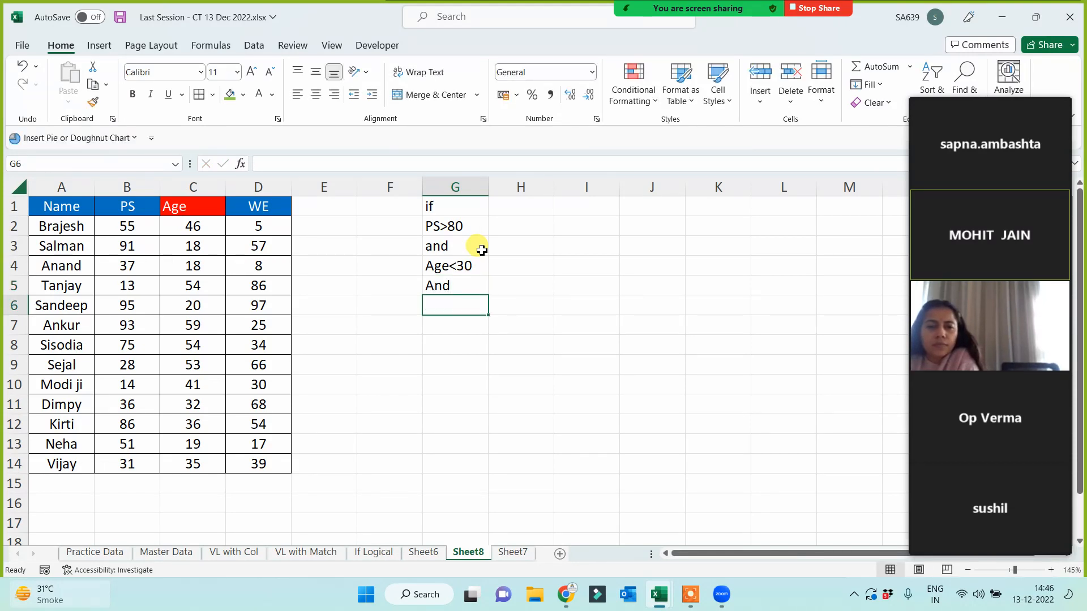
type("EX")
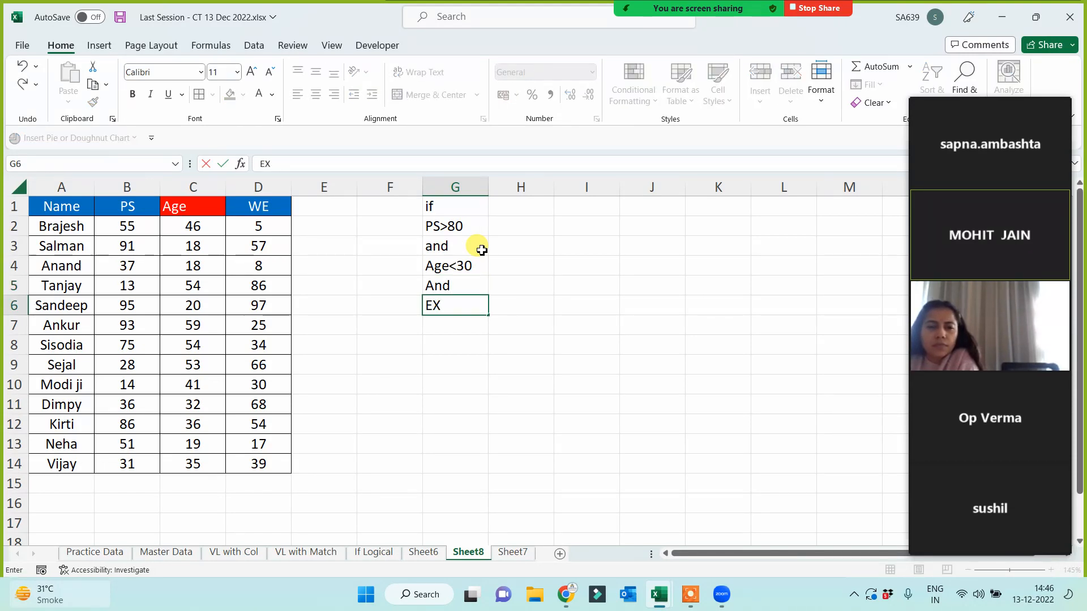
key("Return")
type("<")
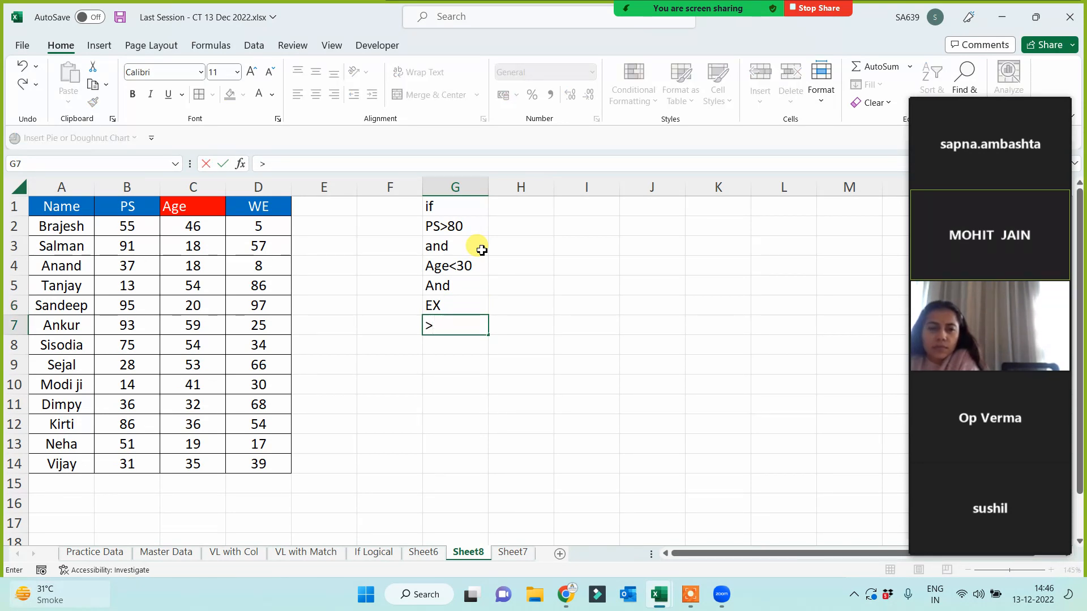
key("Return")
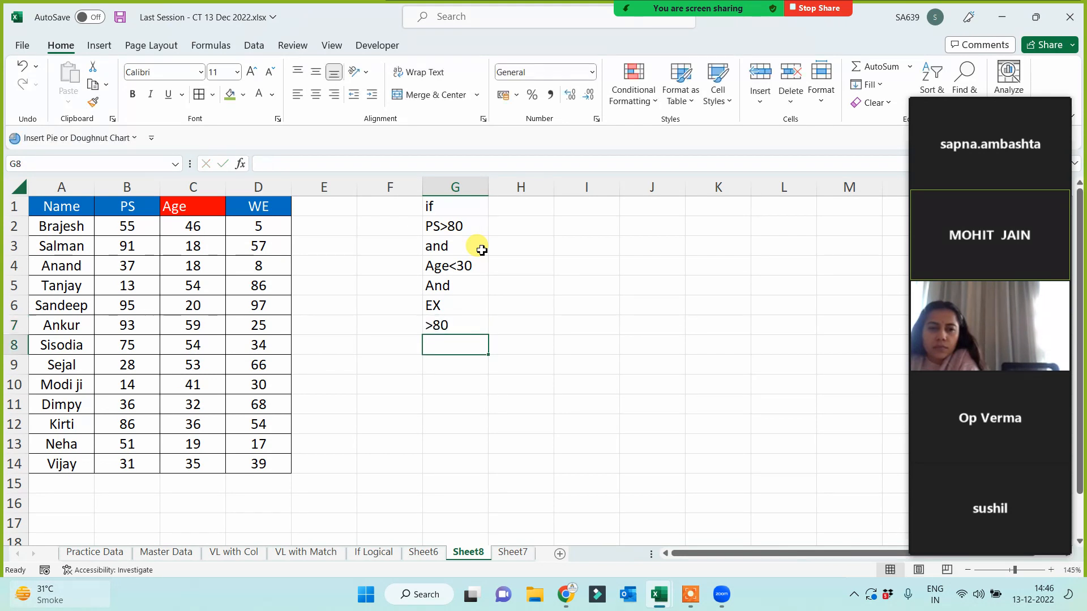
- Review the listed conditions in column G against the values in the WE column
left_click(453, 205)
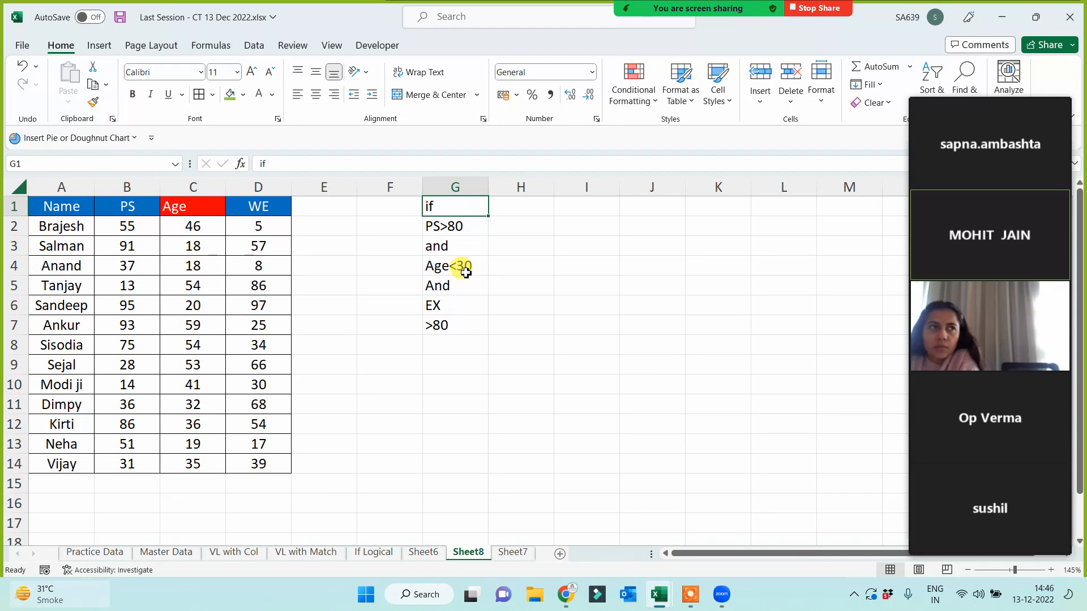
left_click(449, 226)
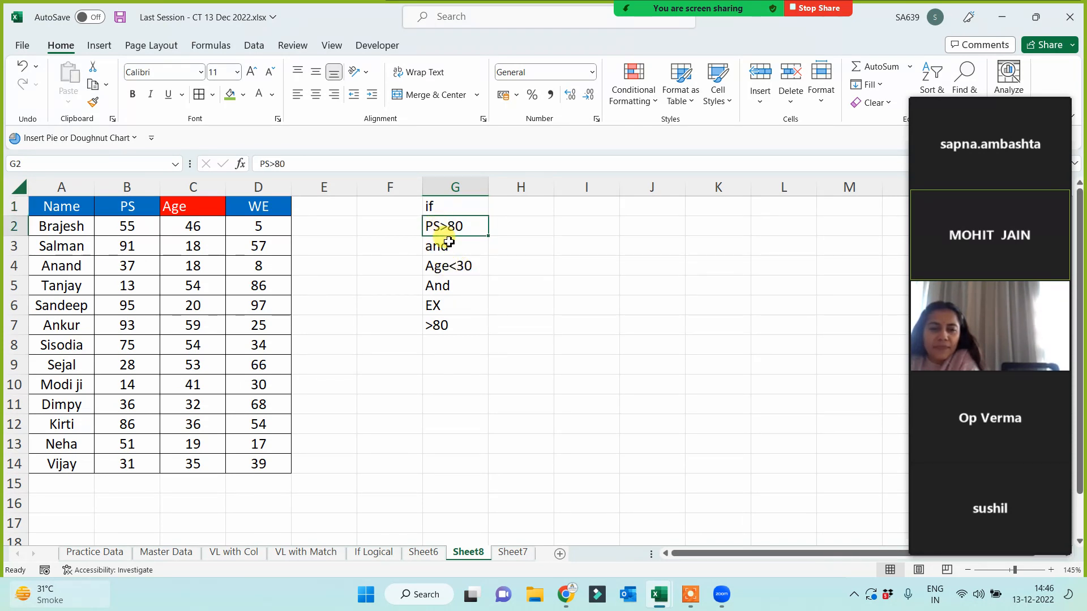
left_click(255, 231)
left_click_drag(259, 253, 257, 461)
left_click(459, 243)
left_click(453, 263)
left_click(472, 391)
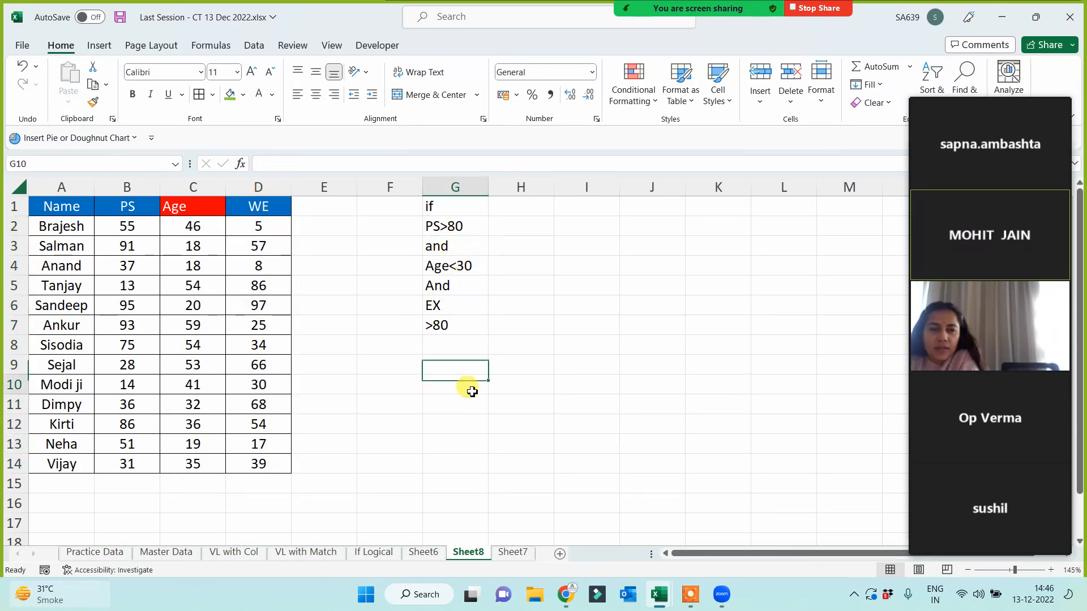
- Change the experience threshold in G7 to >40
left_click(440, 327)
double_click(440, 326)
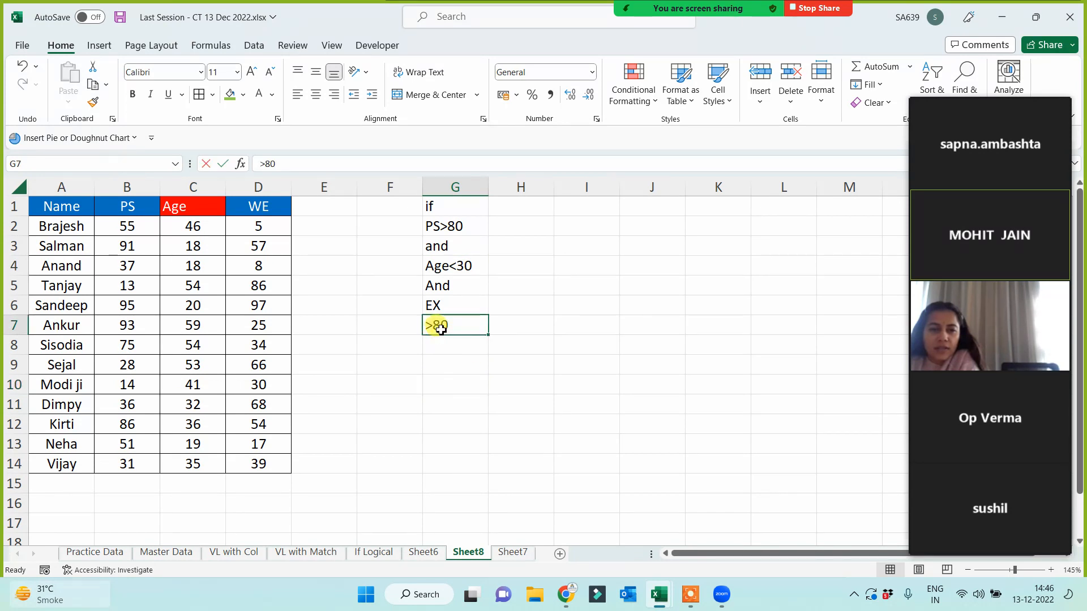
left_click(447, 366)
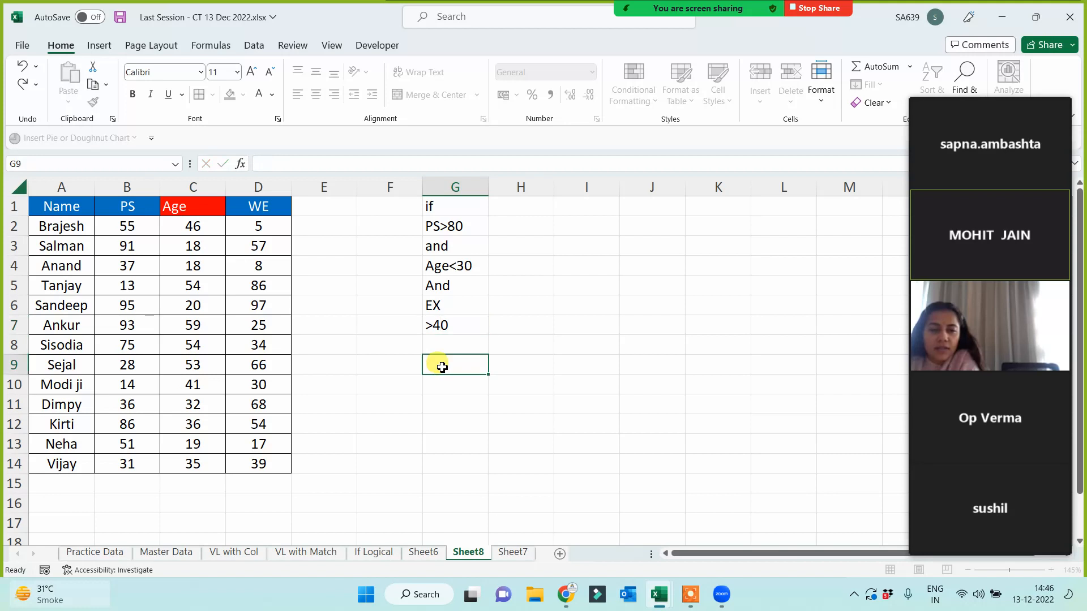
- Rename the D1 header to WE in Month and widen columns B, C and D
double_click(275, 206)
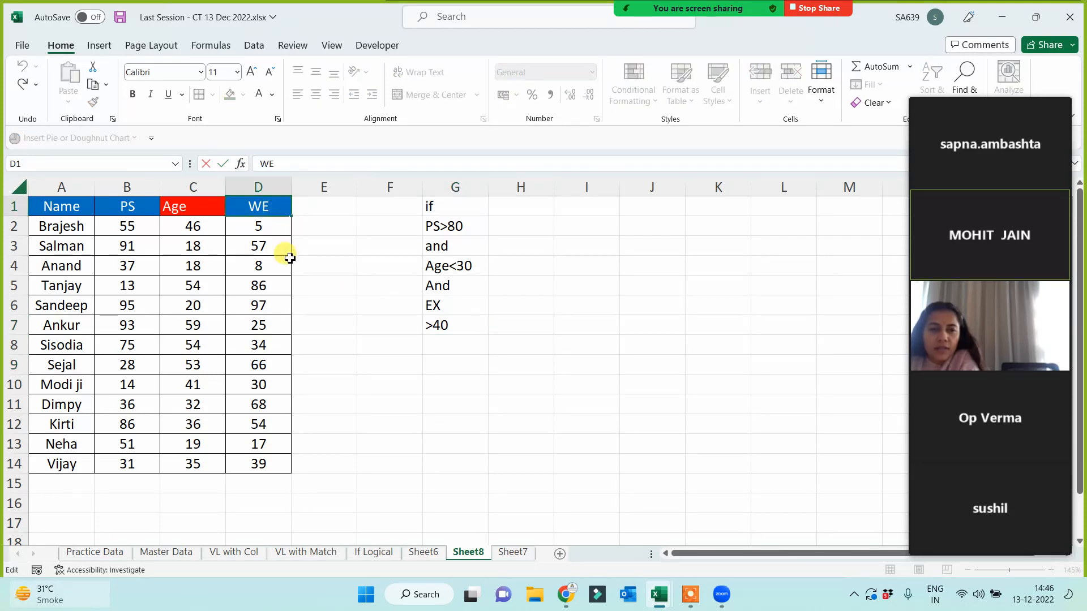
type("in Month")
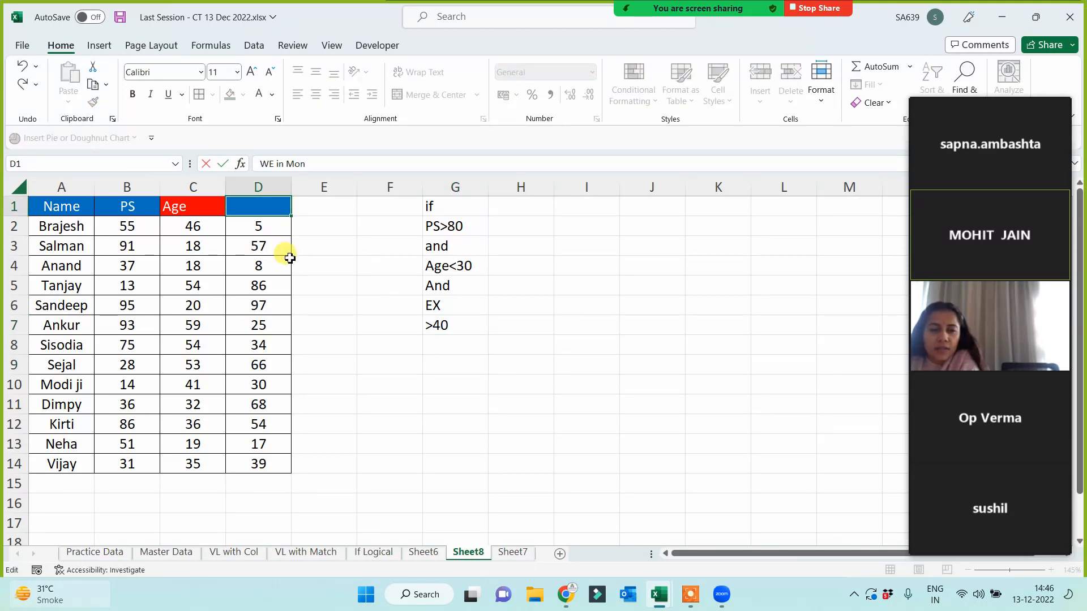
key("Return")
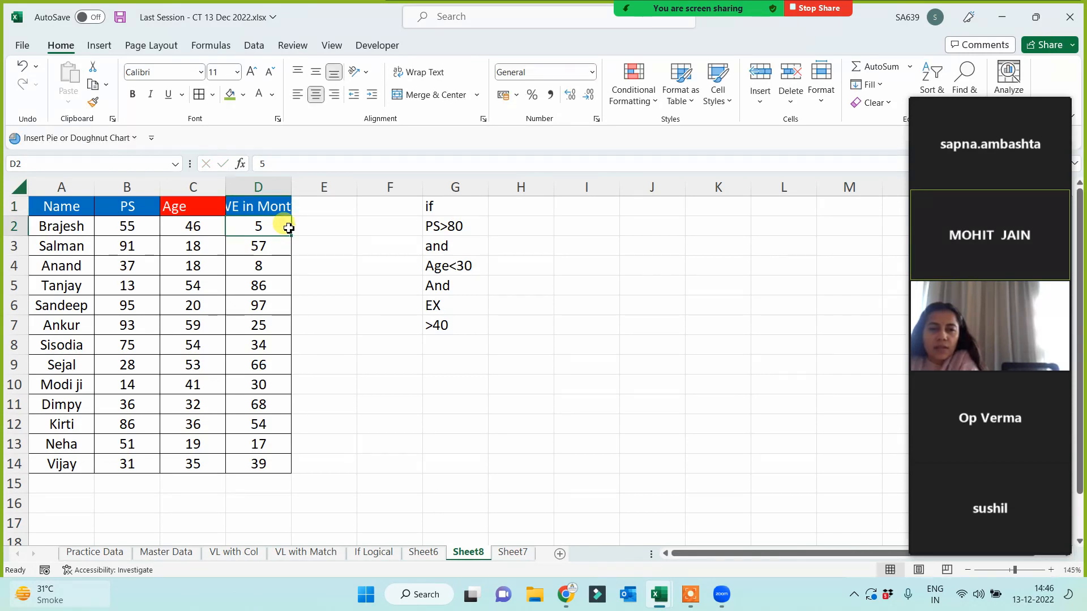
double_click(291, 187)
left_click_drag(229, 188, 235, 189)
left_click_drag(161, 187, 175, 187)
- Fill the if cell G1 with green and centre-align the PS, Age and WE in Month columns
left_click(488, 208)
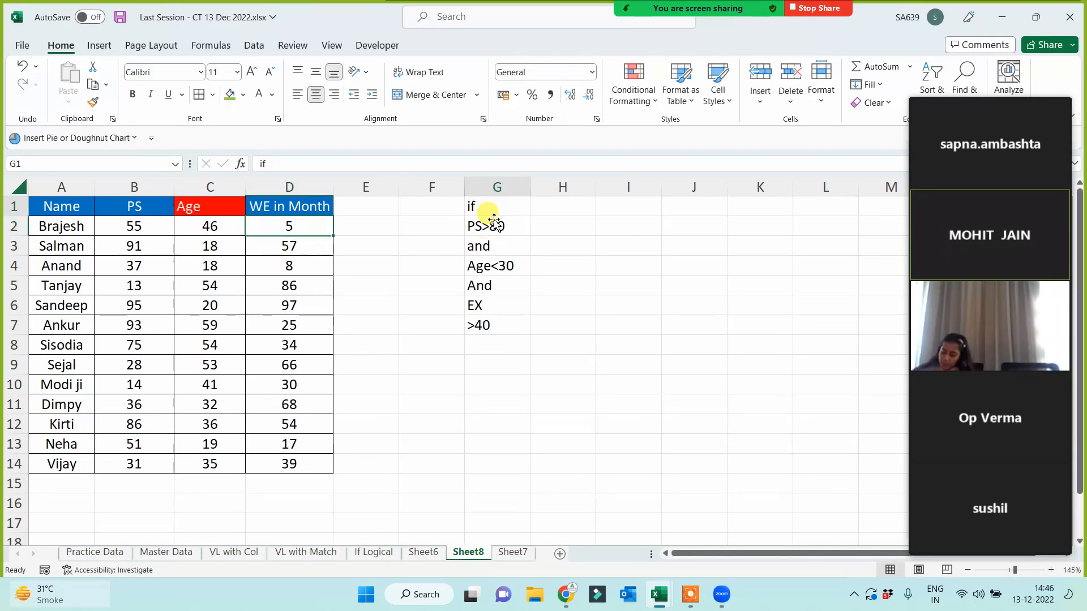
left_click(230, 95)
left_click(447, 360)
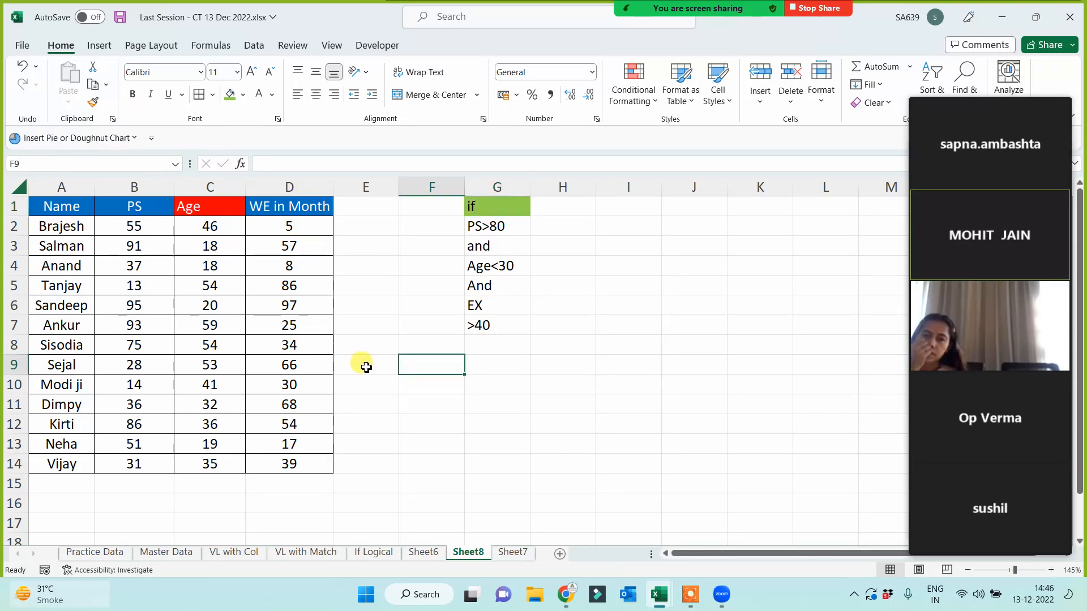
left_click_drag(160, 188, 271, 194)
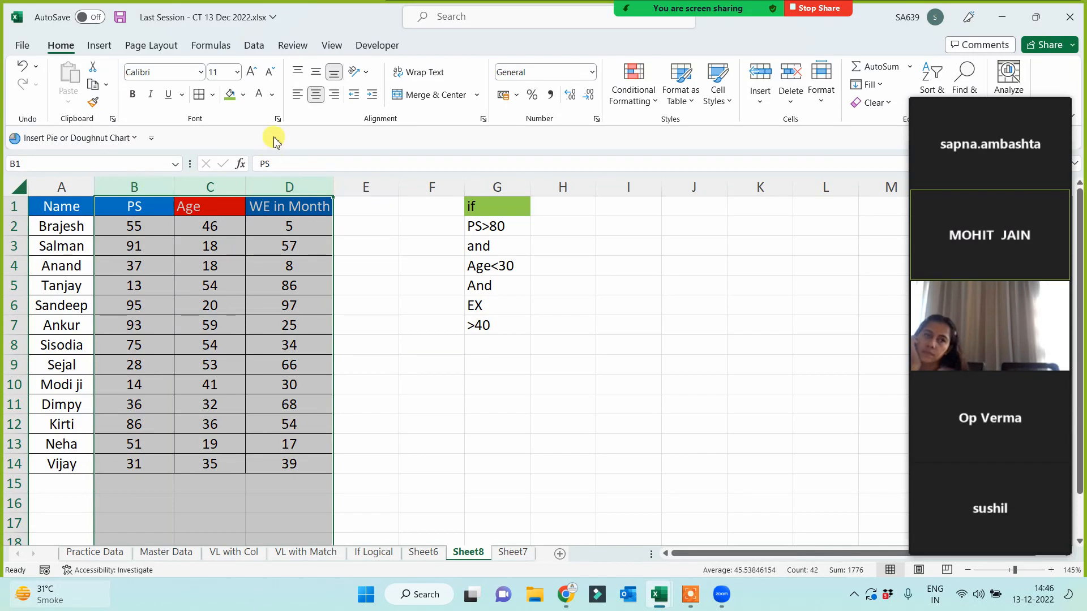
left_click(315, 96)
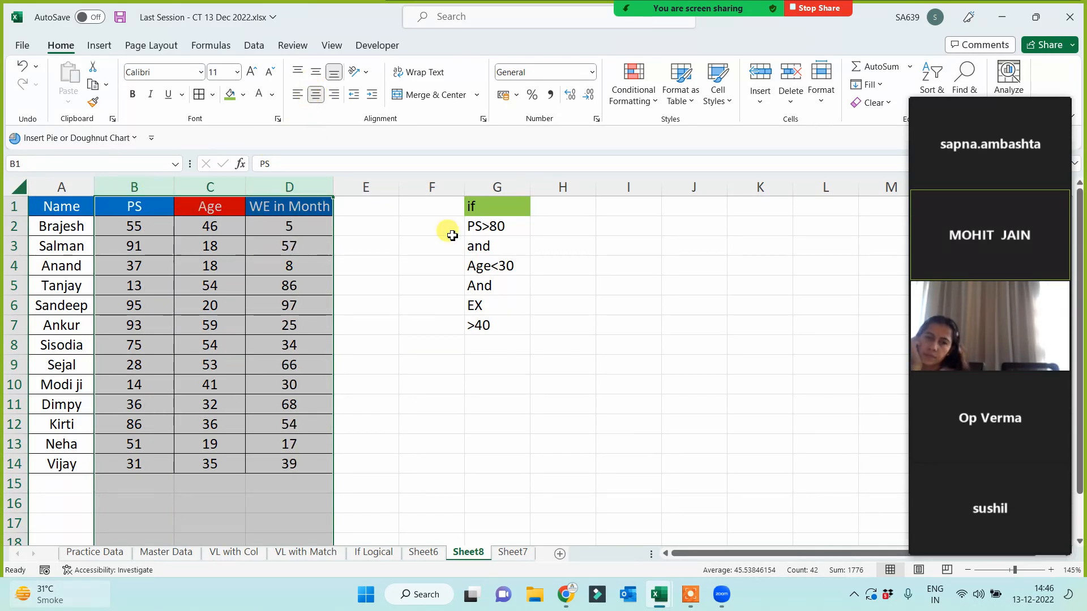
- Check the PS, Age and WE in Month values in row 6 against the conditions listed in column G
left_click(474, 226)
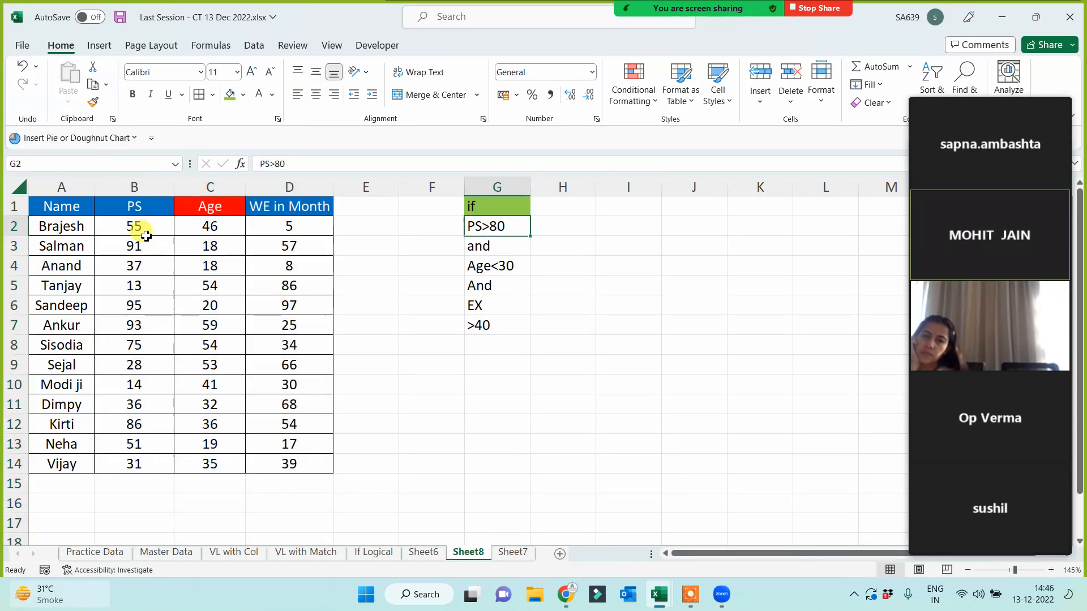
left_click(130, 304)
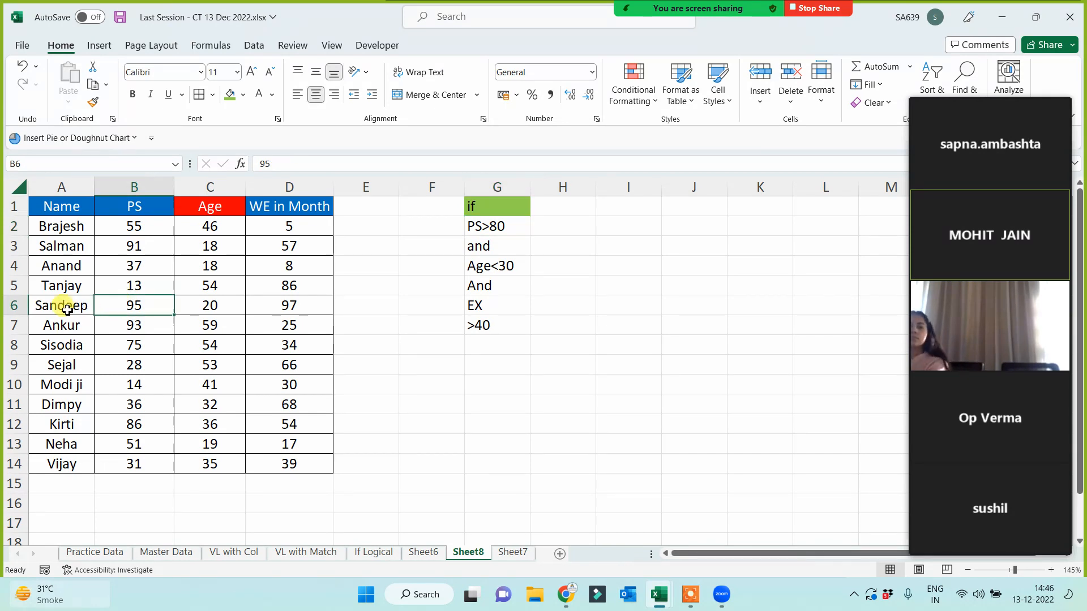
left_click_drag(59, 304, 143, 306)
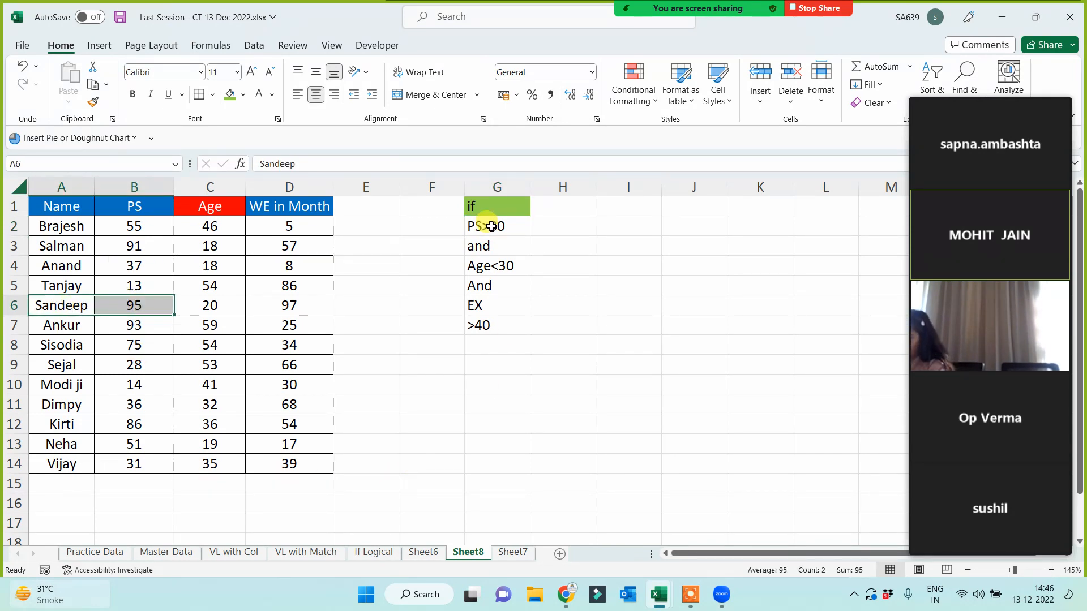
left_click(222, 305)
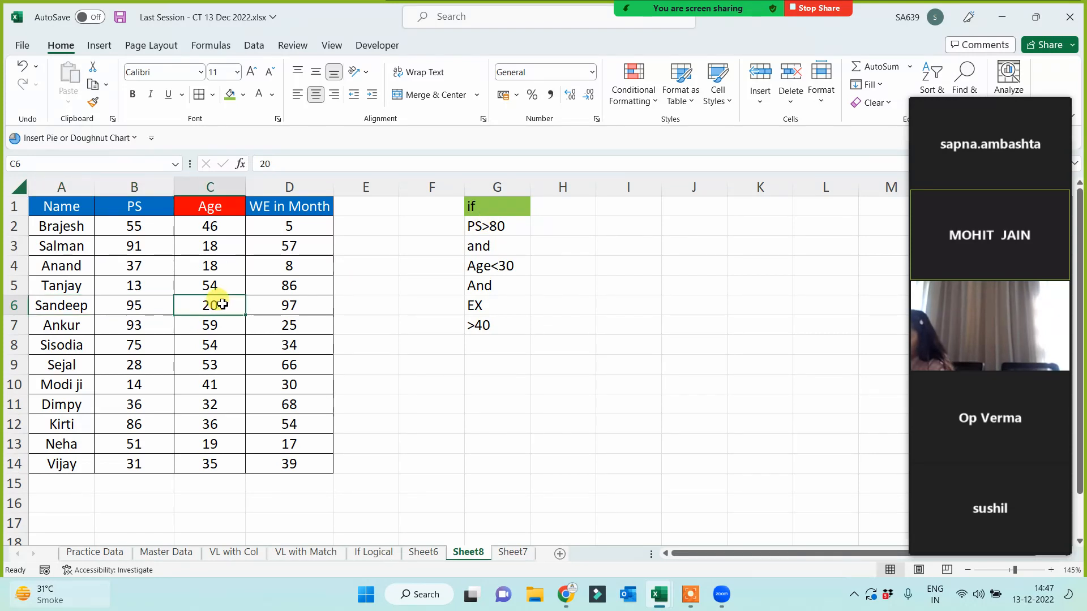
left_click(275, 308)
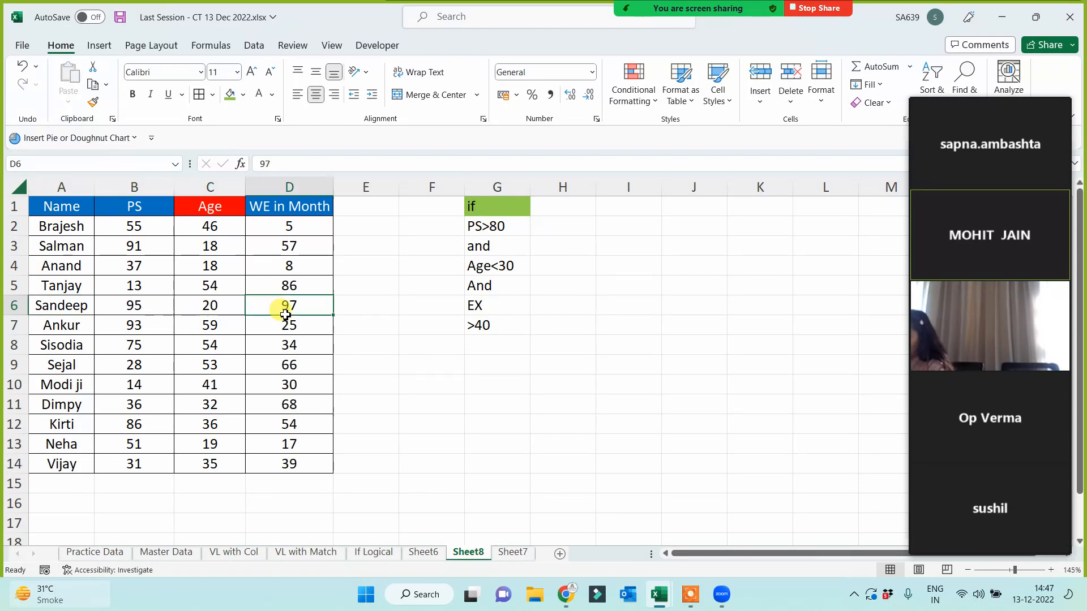
left_click(490, 326)
left_click(74, 305)
left_click_drag(122, 310, 308, 311)
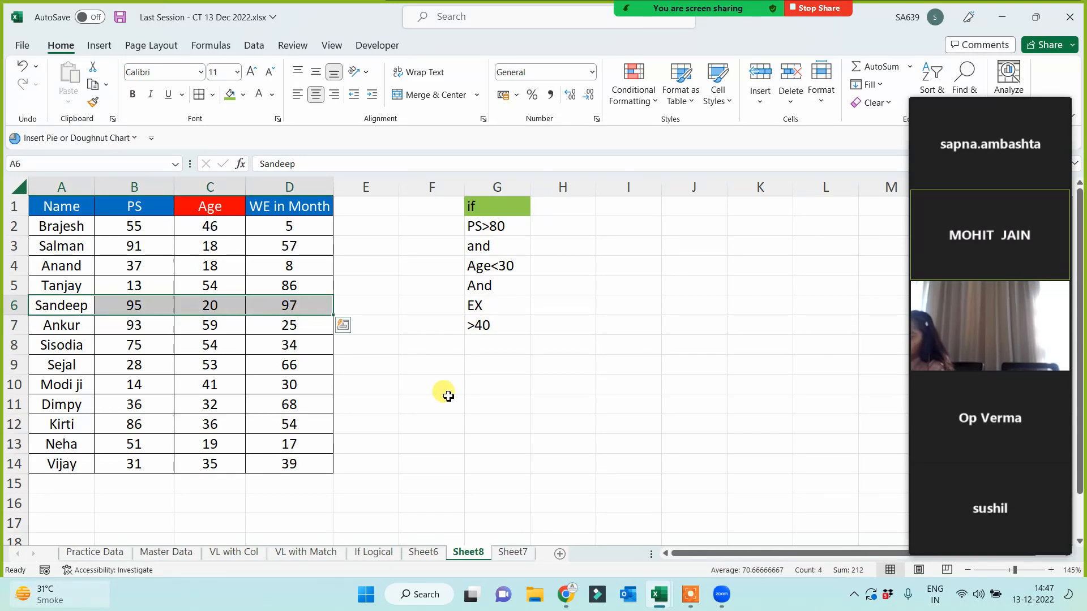
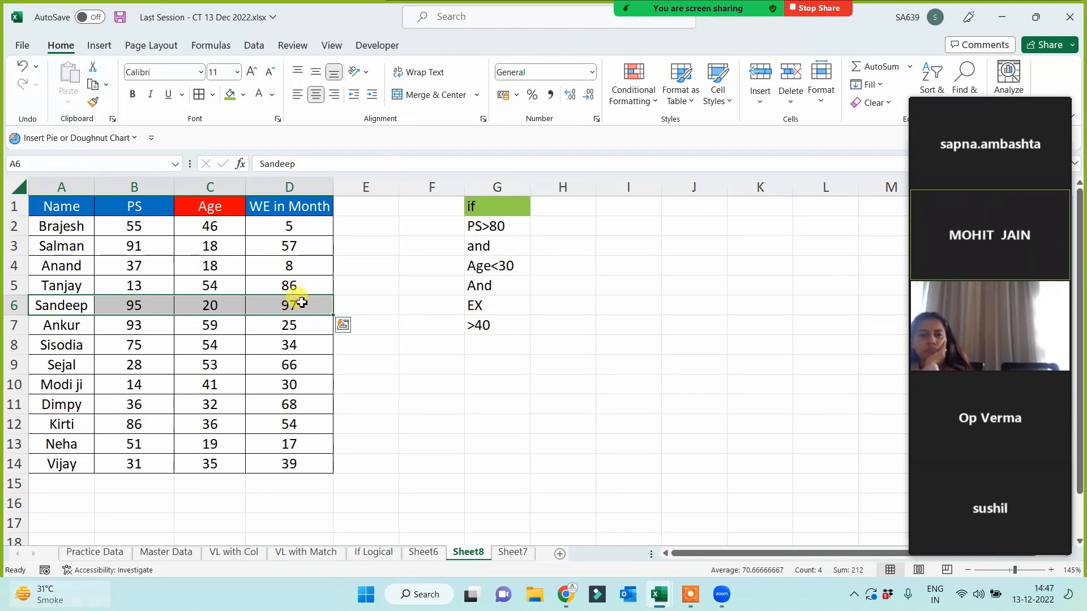
left_click(442, 400)
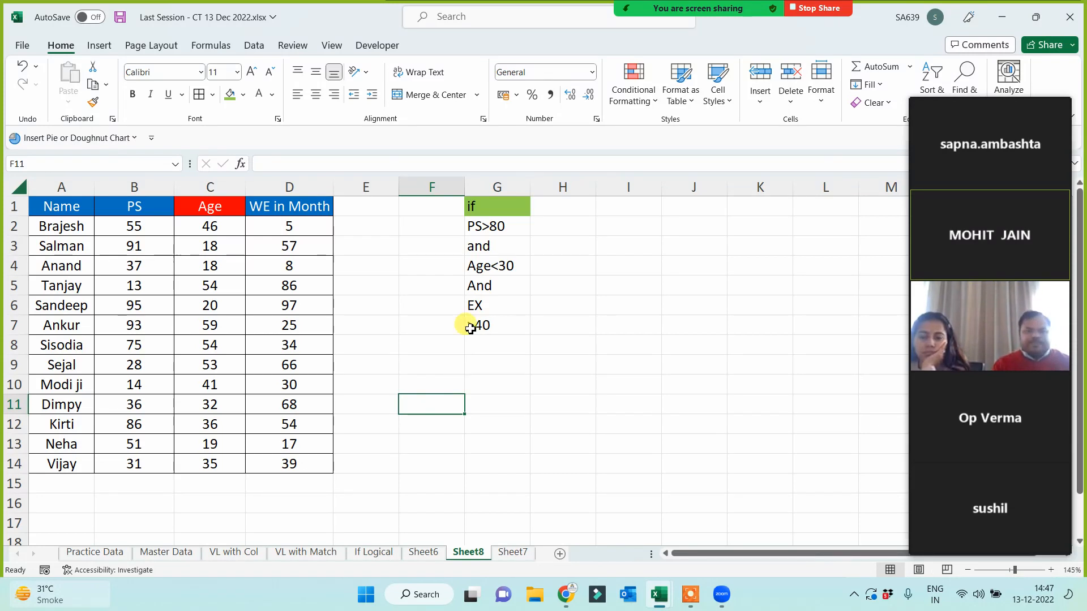
- Widen column E beside the WE in Month column
left_click_drag(399, 187, 426, 188)
left_click(416, 421)
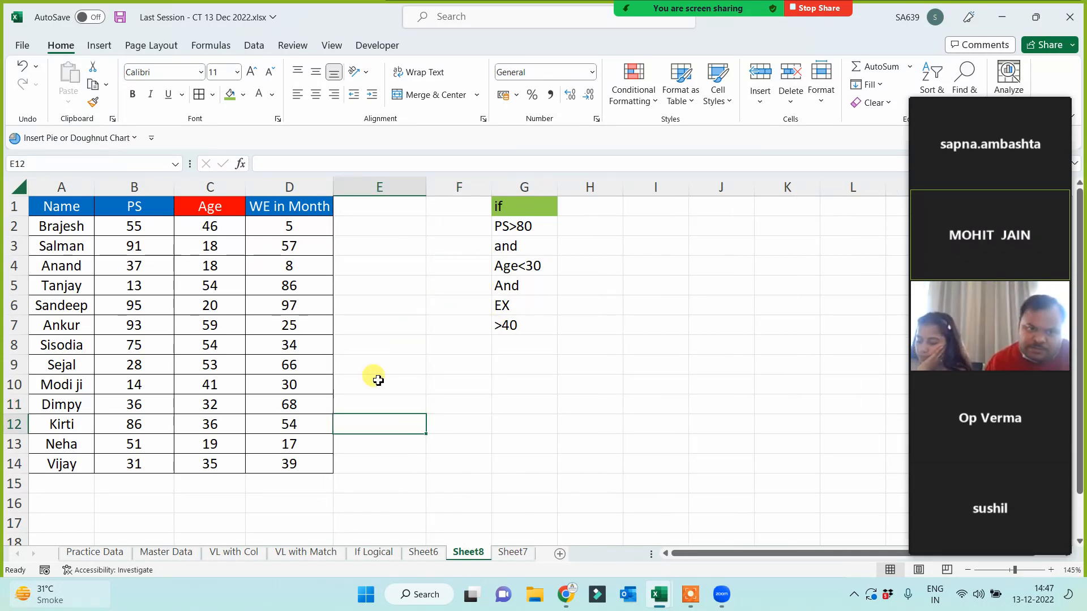
left_click(133, 224)
left_click(199, 228)
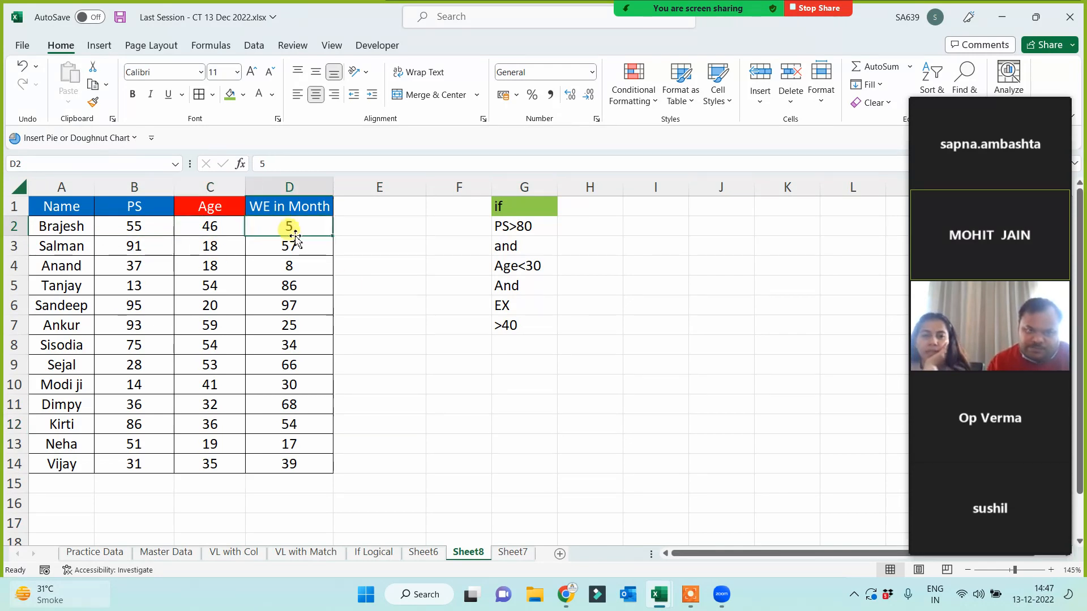
left_click(441, 360)
- Rename the Sheet8 worksheet to And
double_click(468, 552)
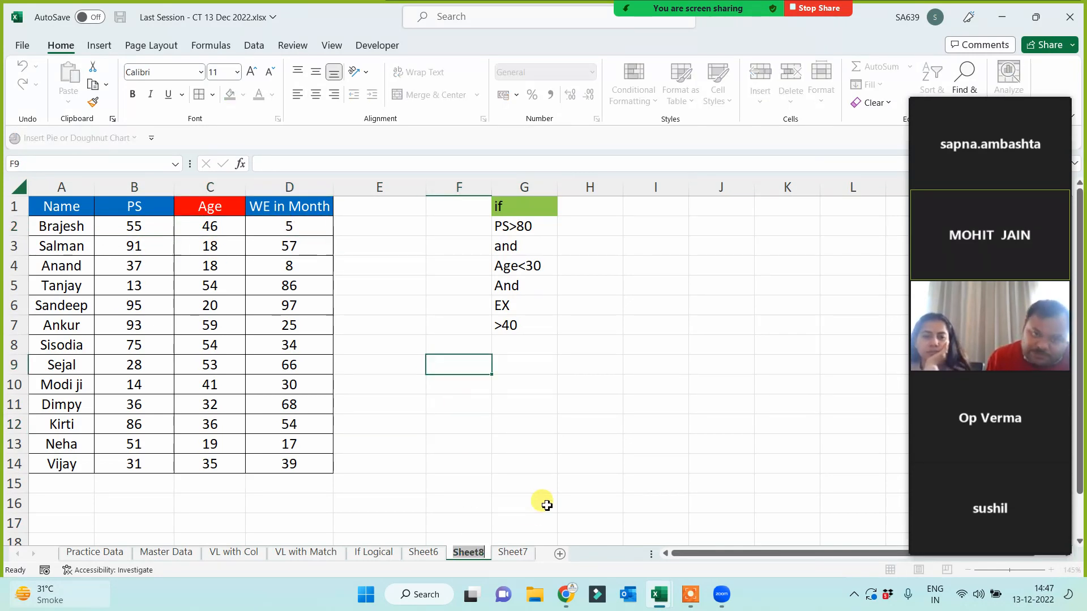
type("Ann")
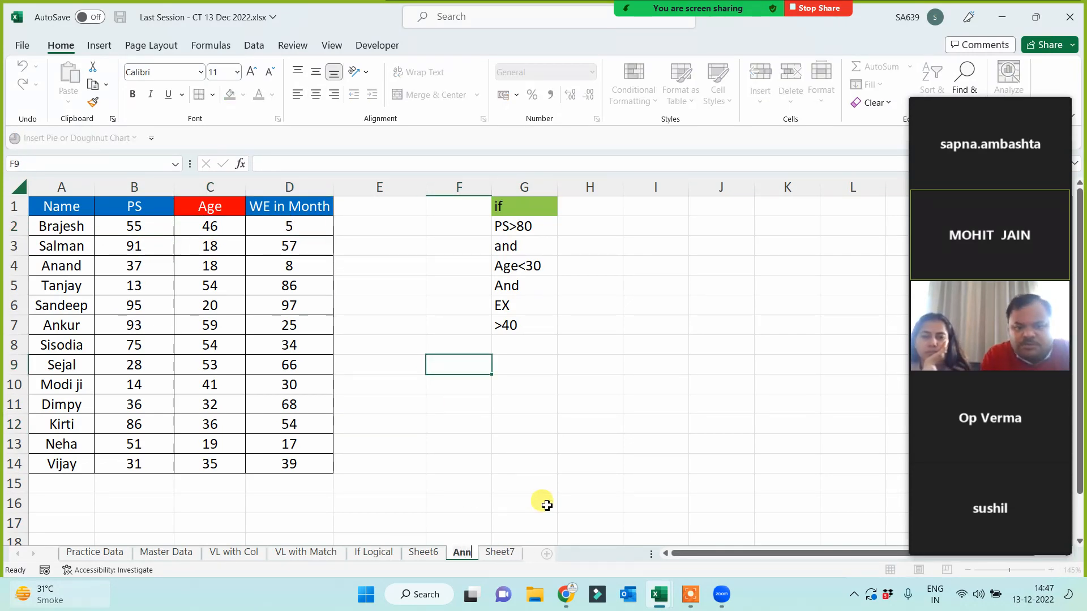
type("d")
left_click(574, 449)
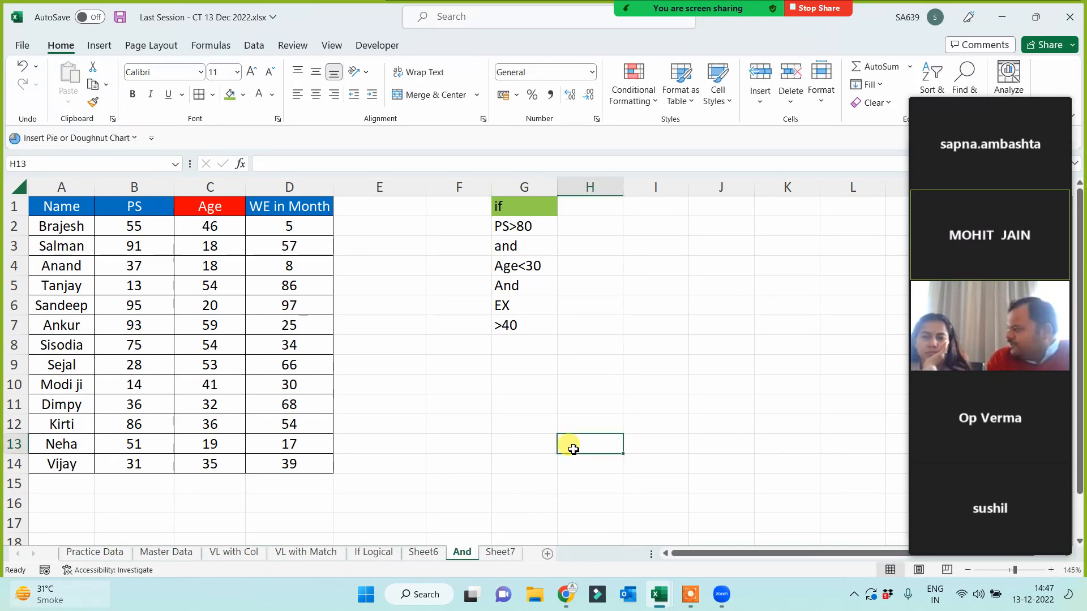
- Compare the single-criterion PS-Marks example on Sheet6 with the PS, Age and WE in Month criteria on the And sheet
left_click_drag(130, 208, 125, 470)
left_click(513, 443)
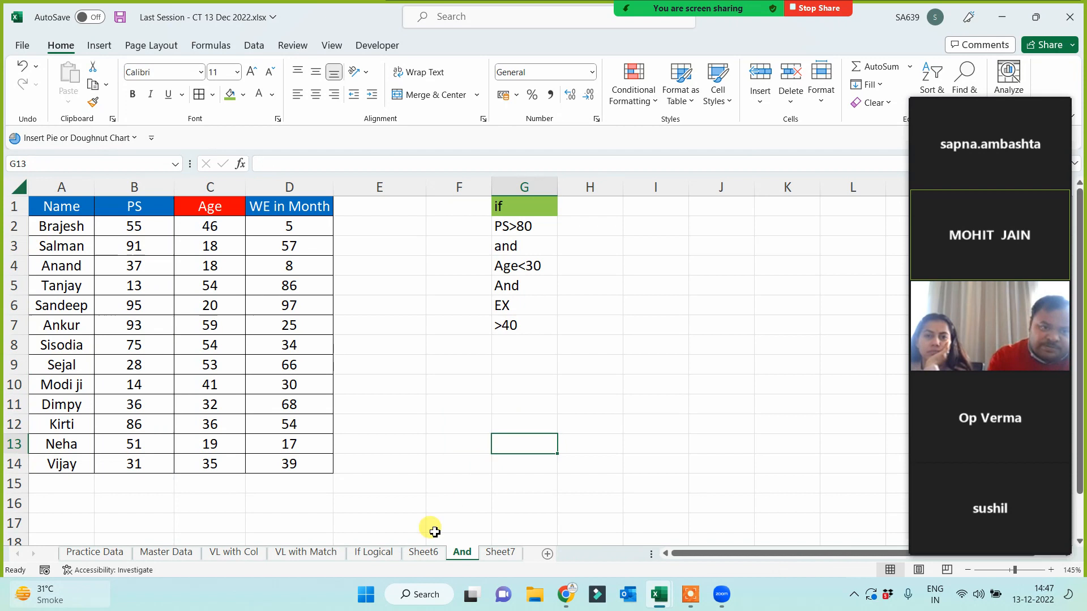
left_click(380, 553)
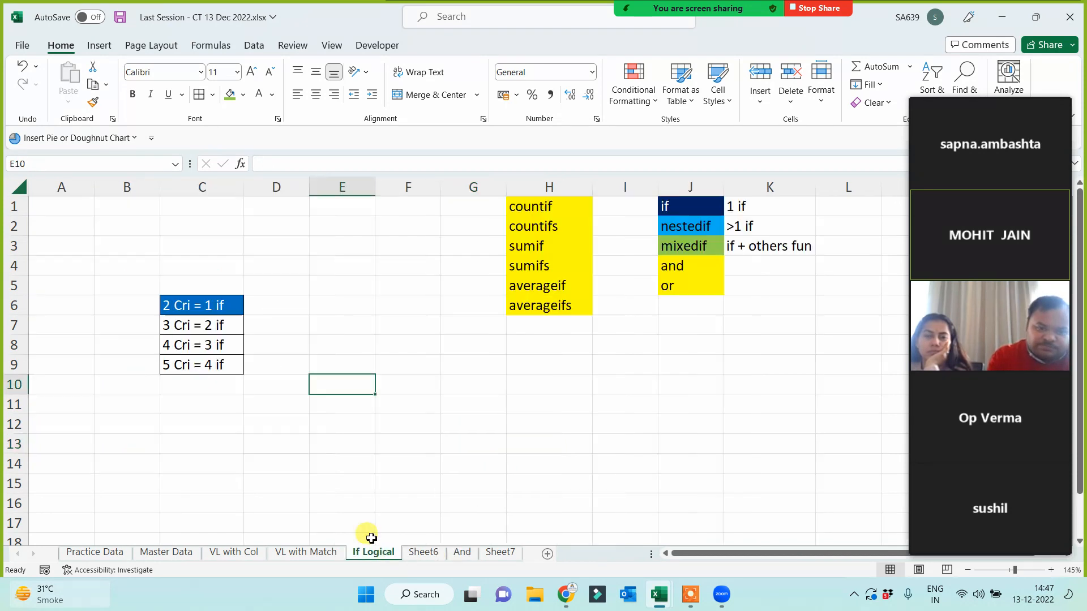
left_click(423, 552)
left_click(153, 236)
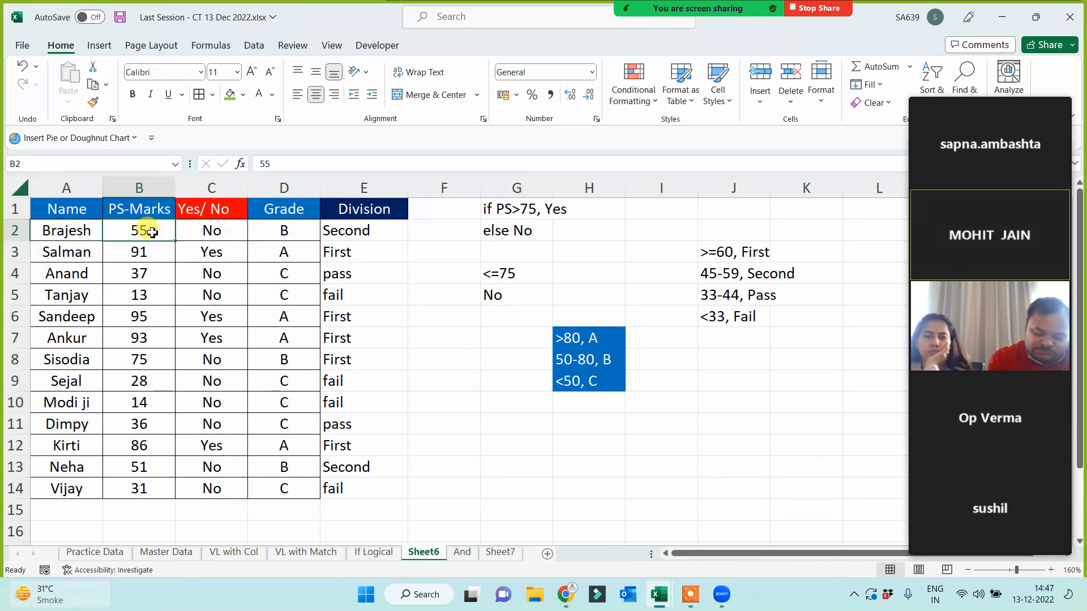
left_click(464, 552)
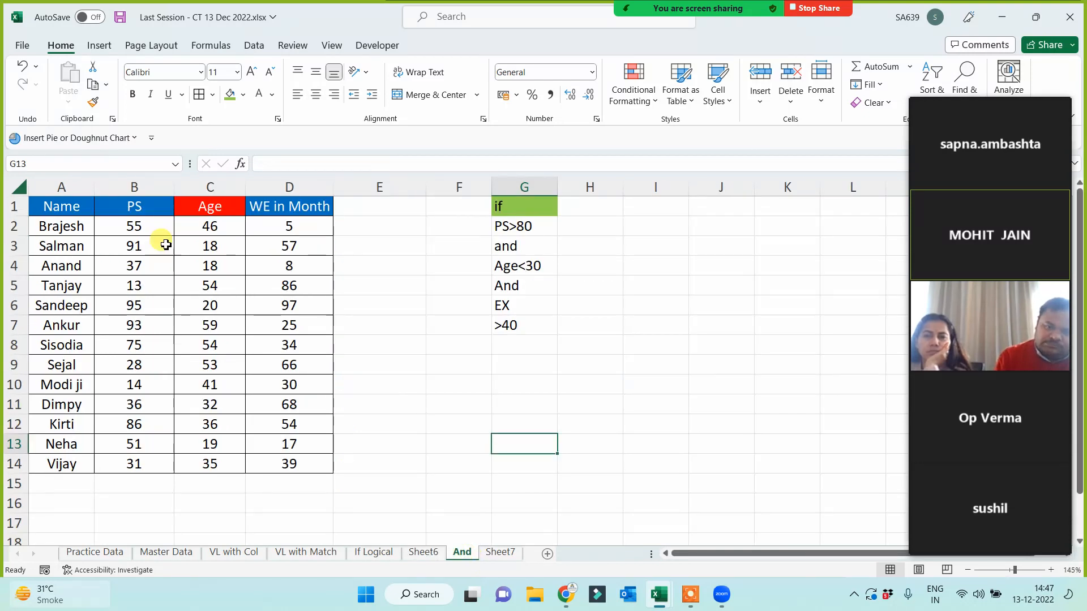
left_click(141, 221)
left_click(192, 223)
left_click(318, 229)
left_click(431, 382)
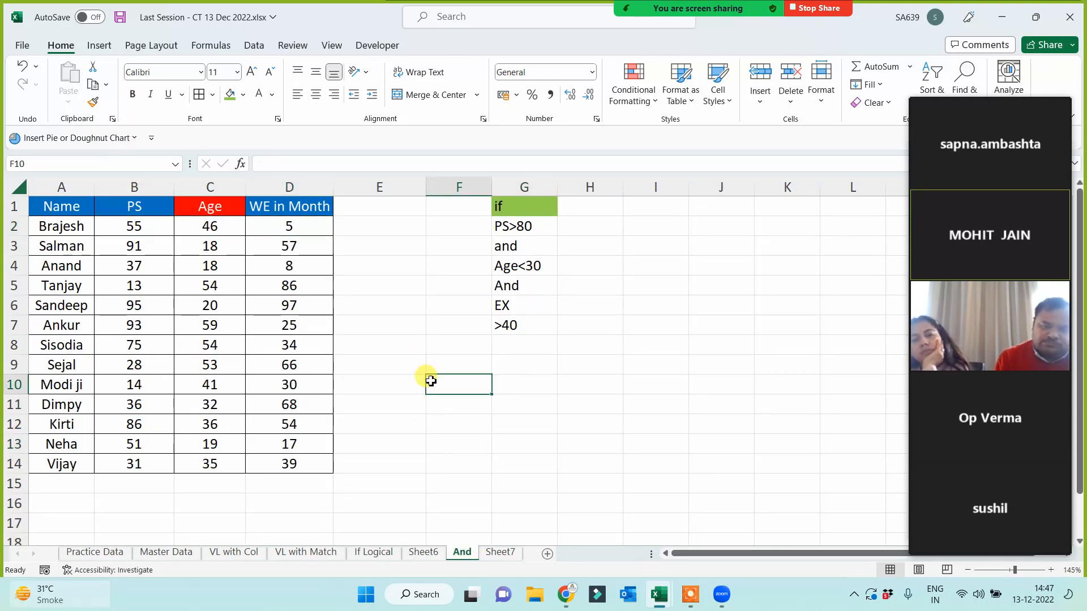
- Add an And column header in E1, next to WE in Month
left_click(368, 210)
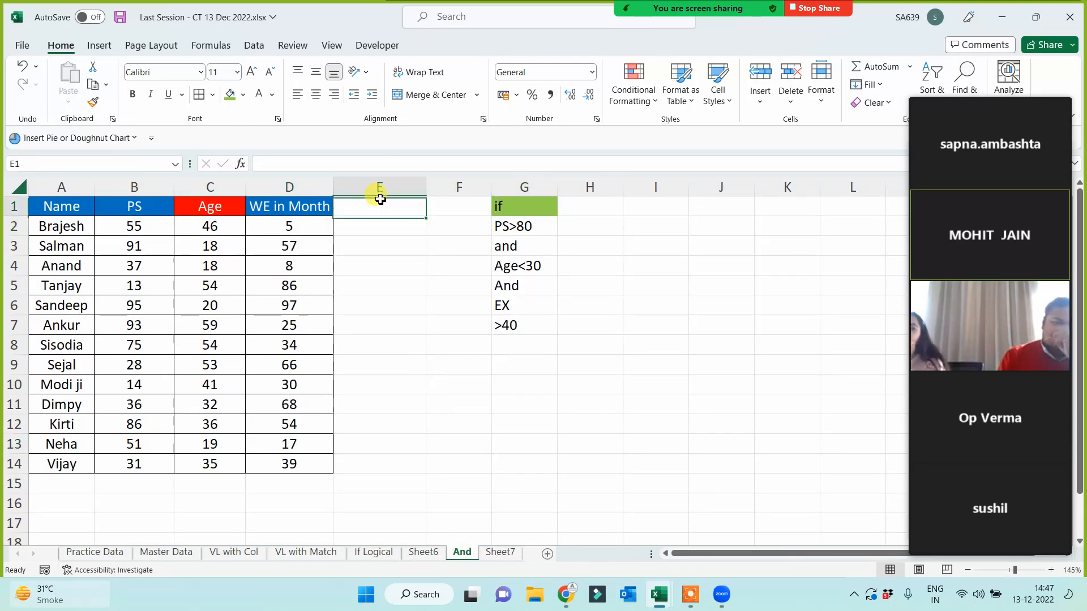
type("And")
left_click(398, 264)
- Enter the formula =AND(B2>80,C2<30,D2>40) in E2 to test the PS, Age and WE in Month conditions together
left_click(376, 227)
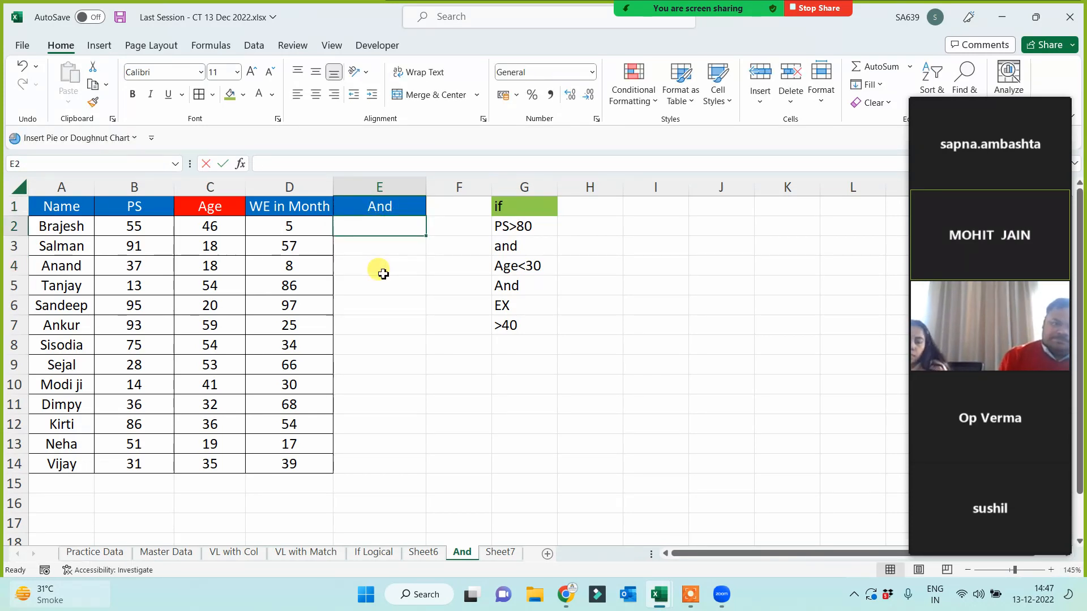
type("=And(")
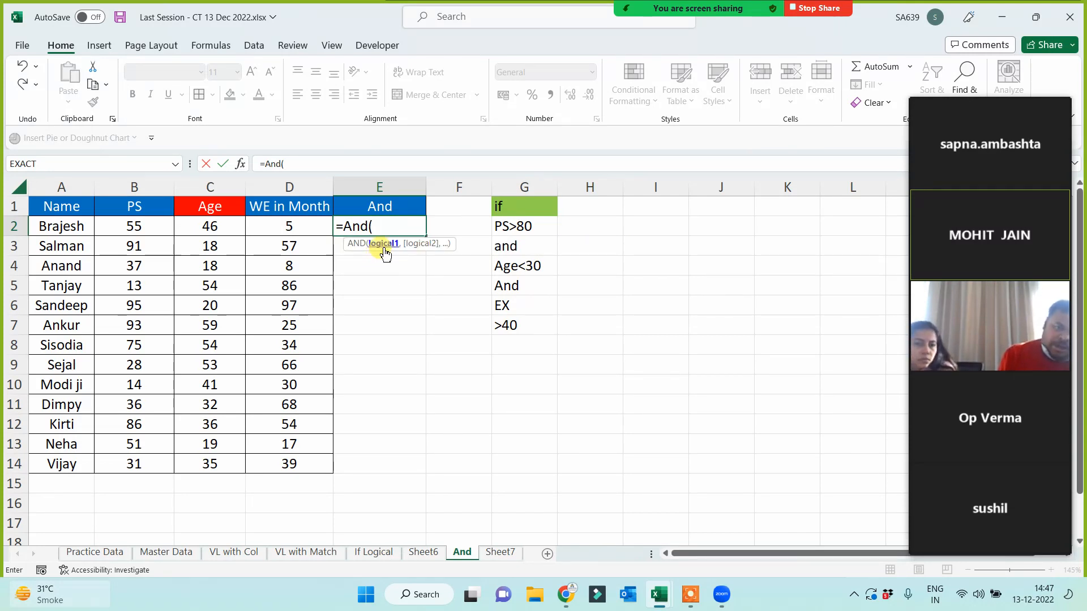
left_click(136, 229)
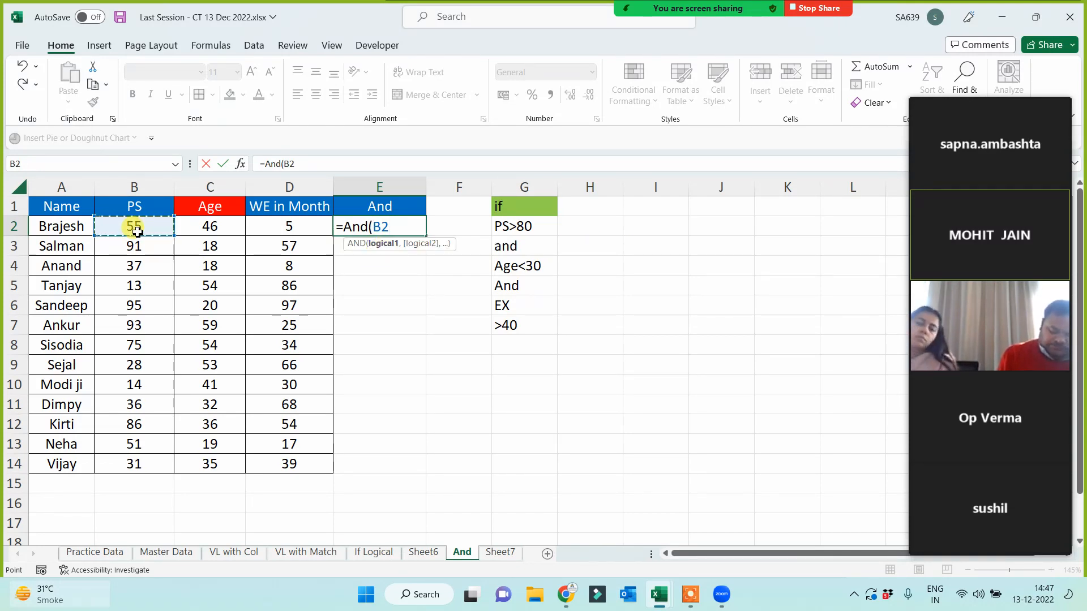
type(">")
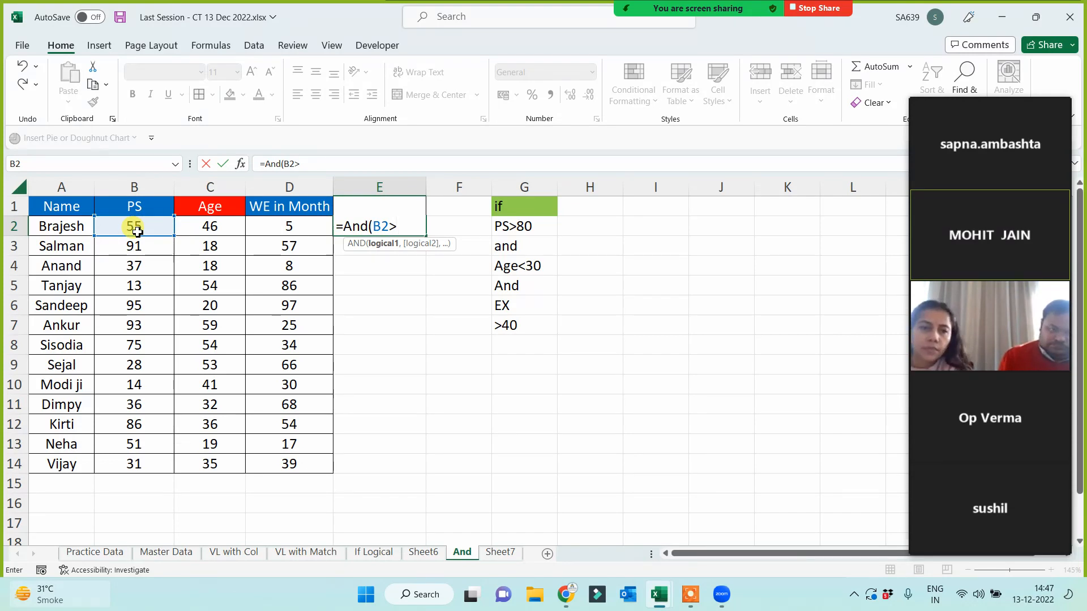
type("80,")
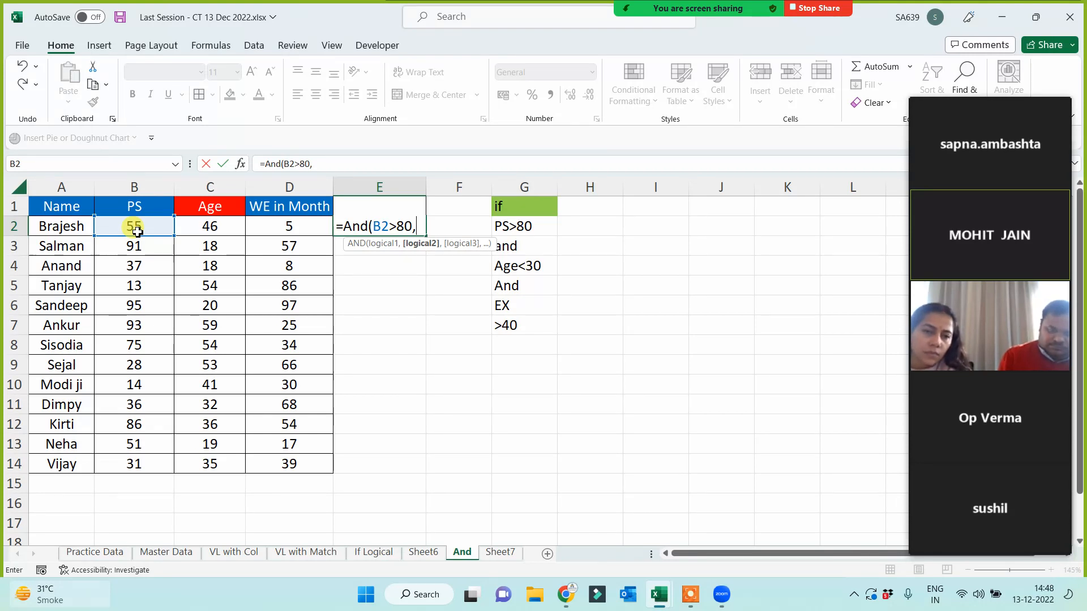
left_click(199, 232)
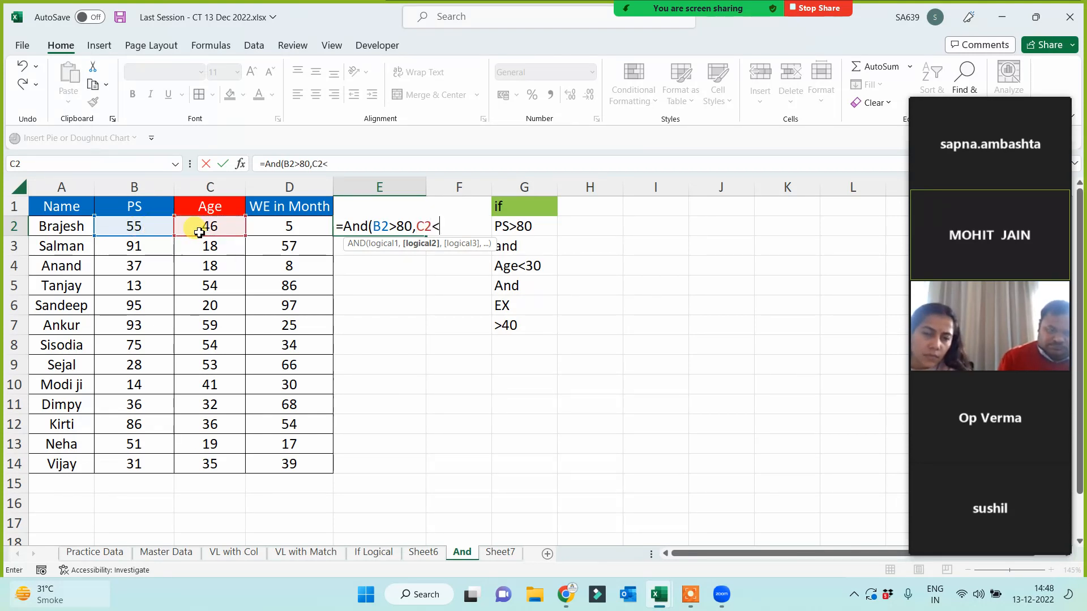
type("<30,")
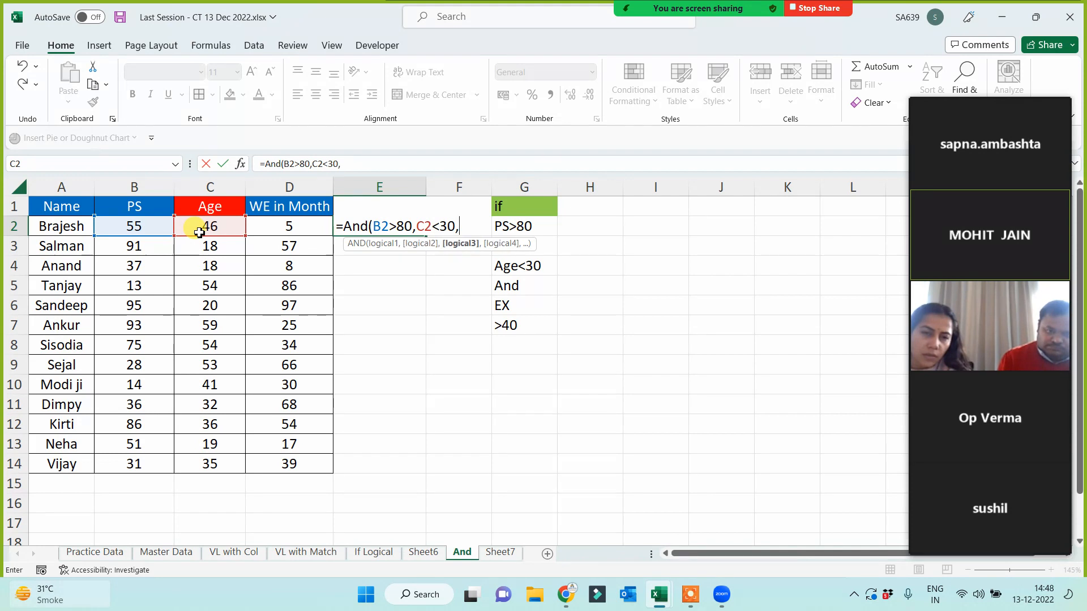
left_click(310, 229)
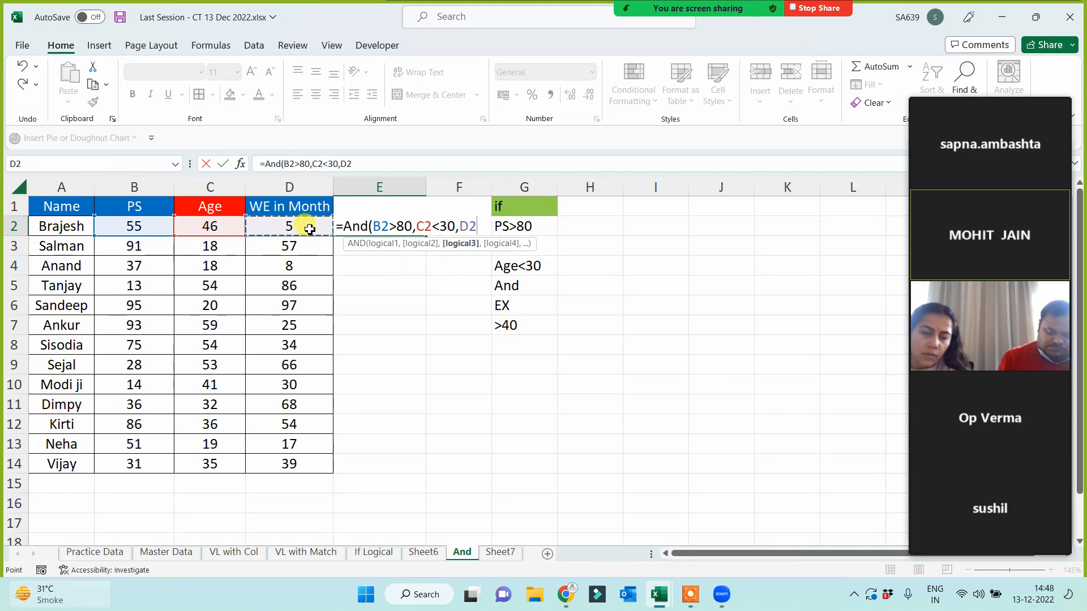
type(">40")
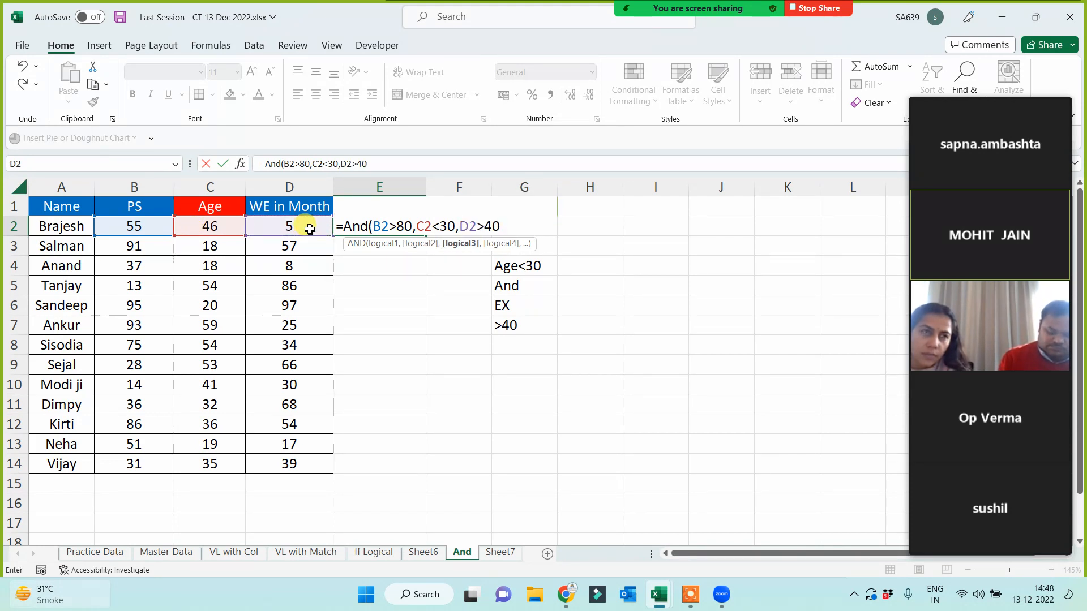
type(")")
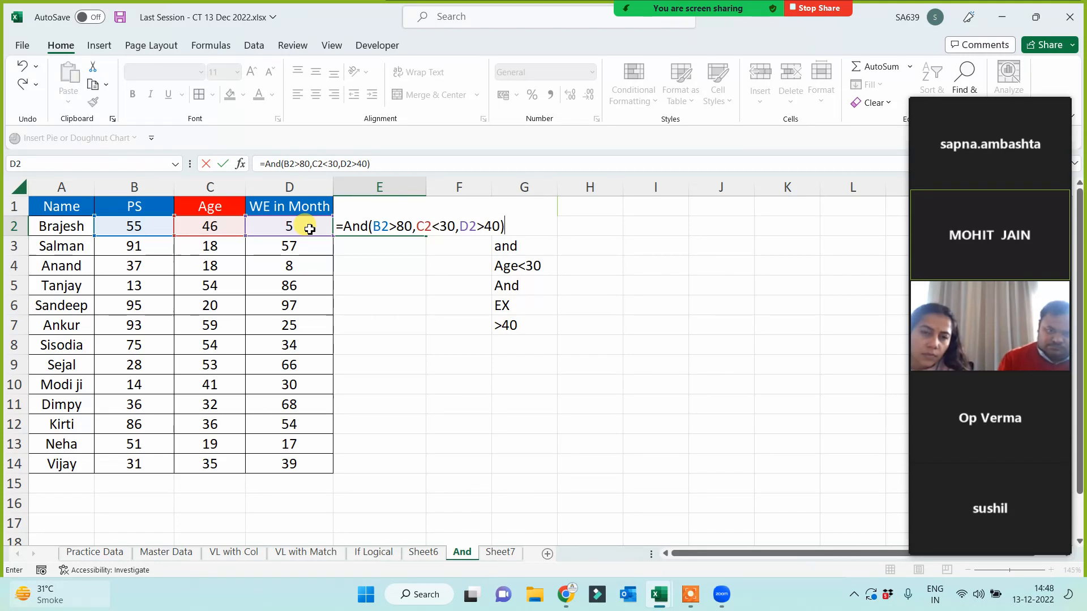
key("Return")
- Fill the AND formula from E2 down to E14
left_click(377, 226)
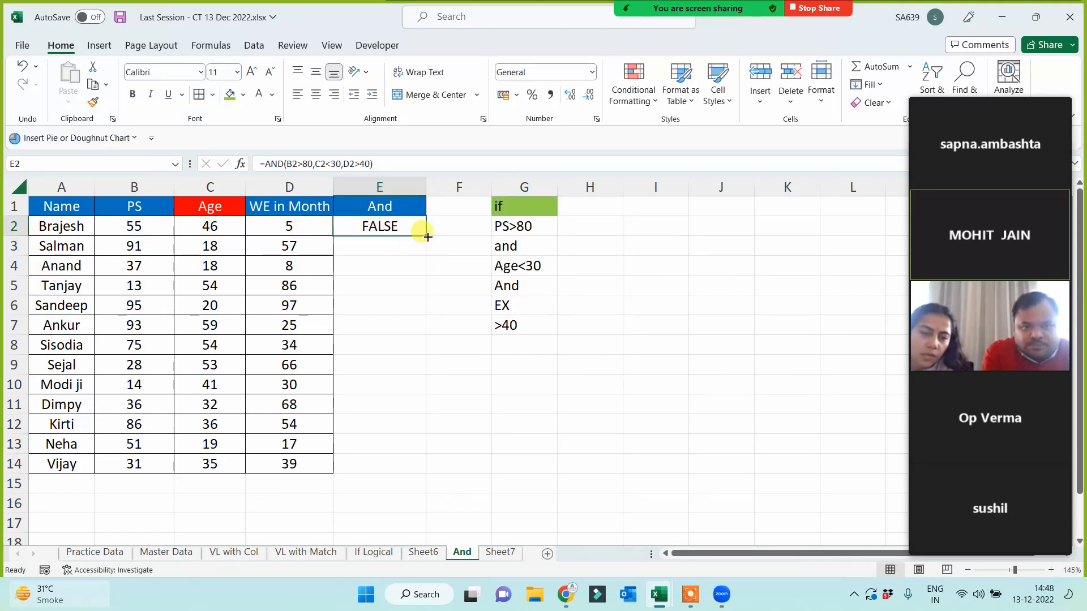
double_click(426, 236)
left_click(583, 428)
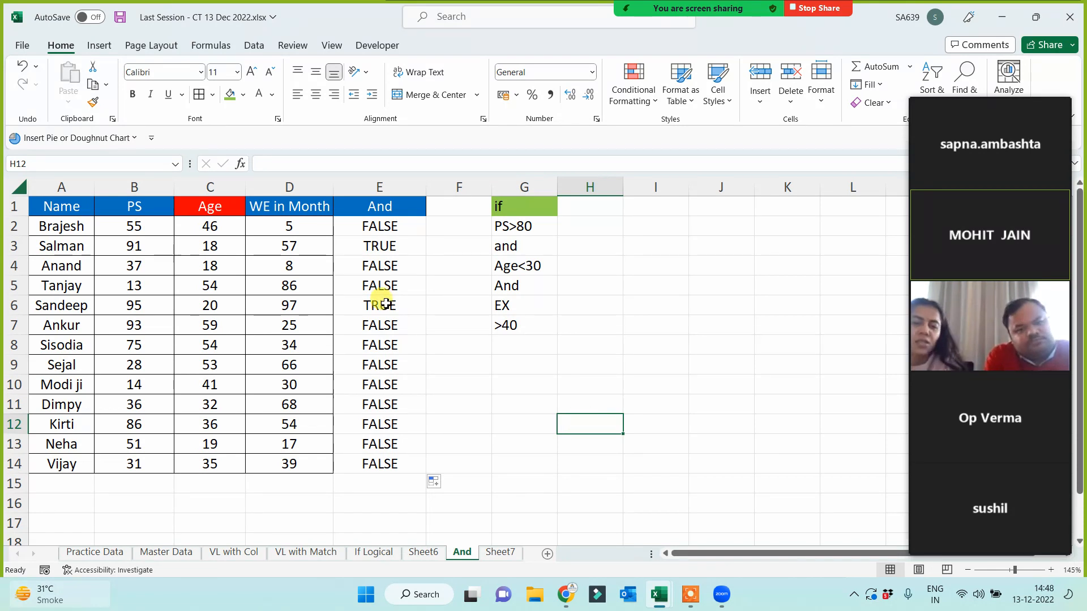
- Examine the logical results in the And column, E2 to E14
left_click(375, 247)
left_click(634, 369)
left_click(645, 285)
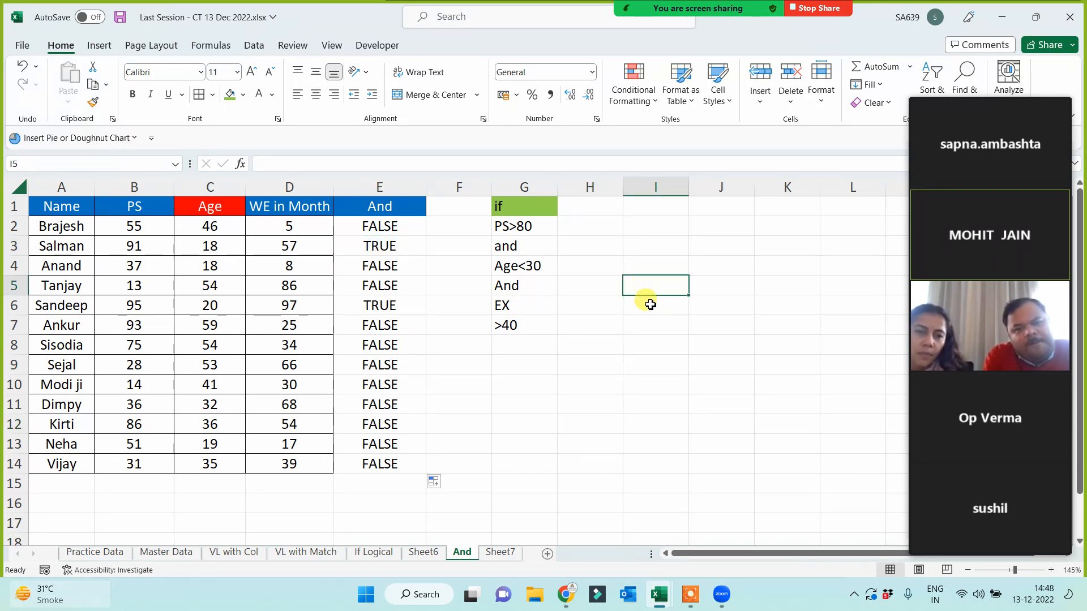
type("is")
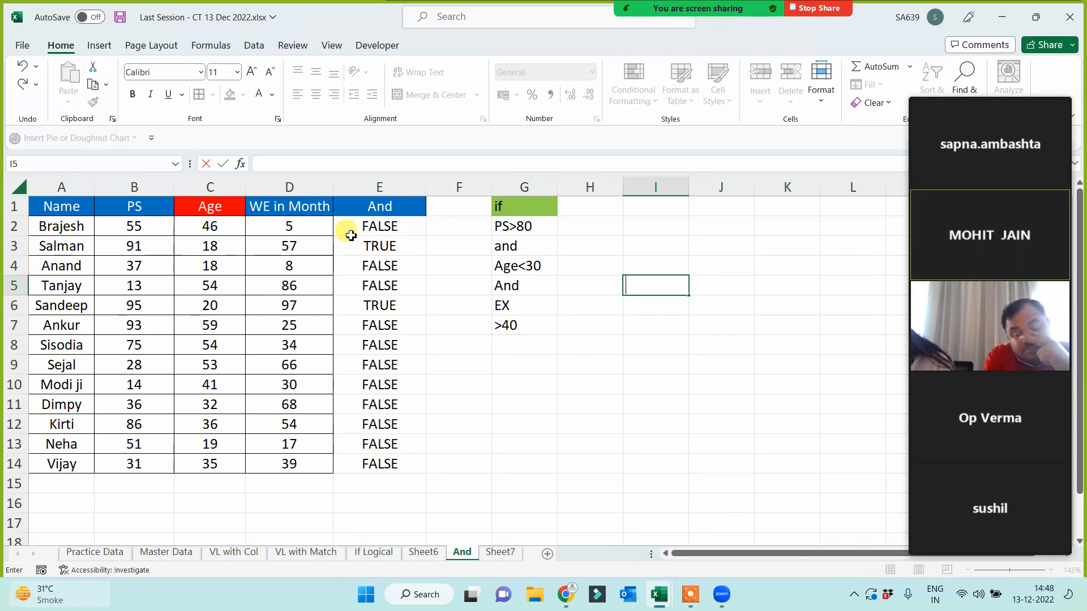
left_click_drag(366, 226, 374, 475)
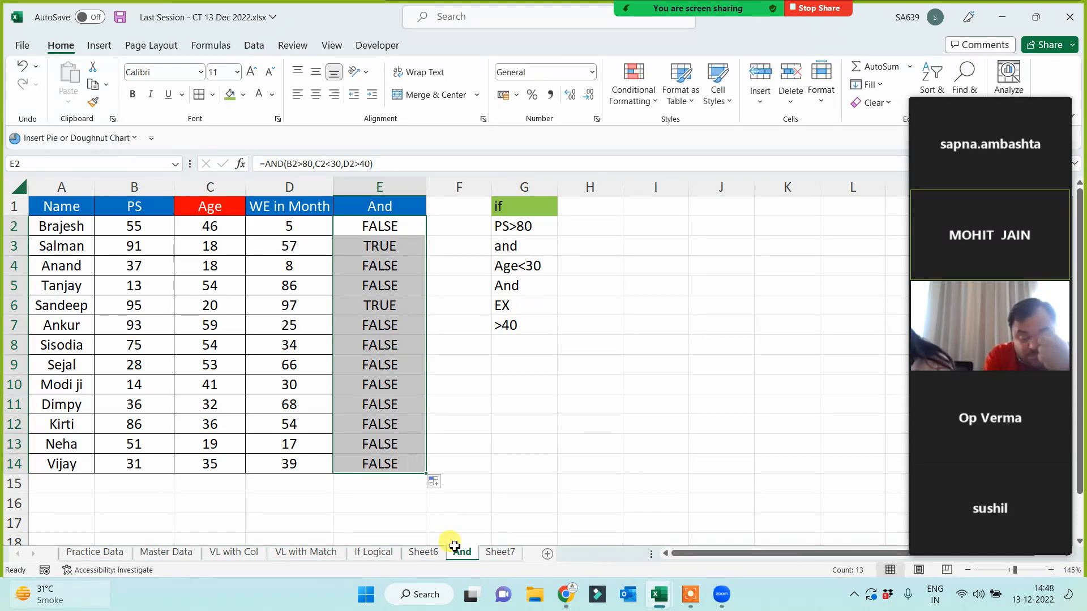
left_click(521, 482)
left_click_drag(375, 233, 365, 466)
left_click(612, 420)
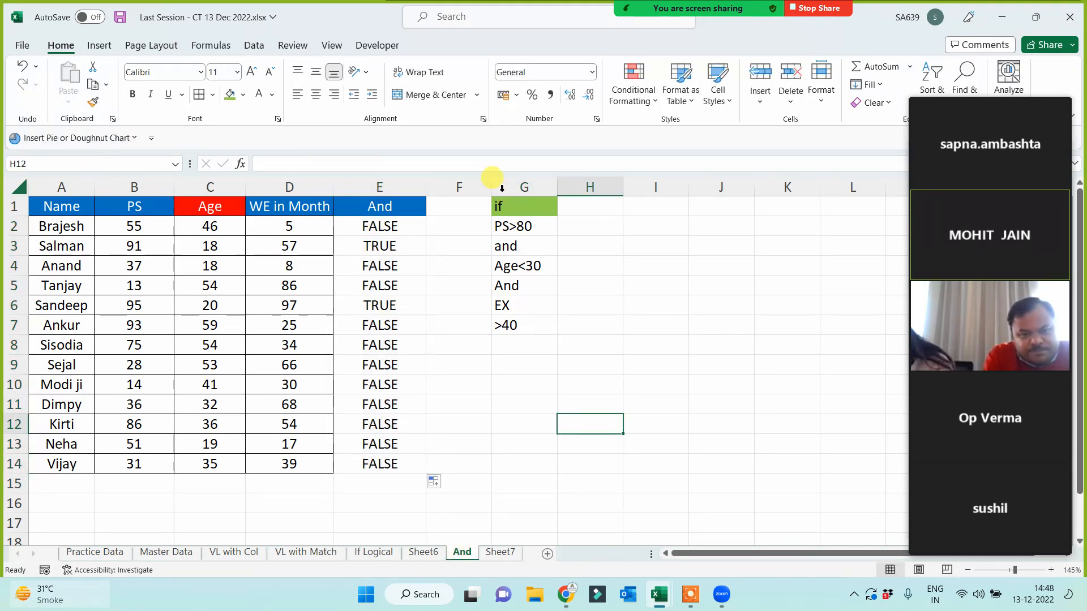
- Insert a new column F after the And column and give it the header Yes/No
left_click(485, 185)
key("ctrl+shift+plus")
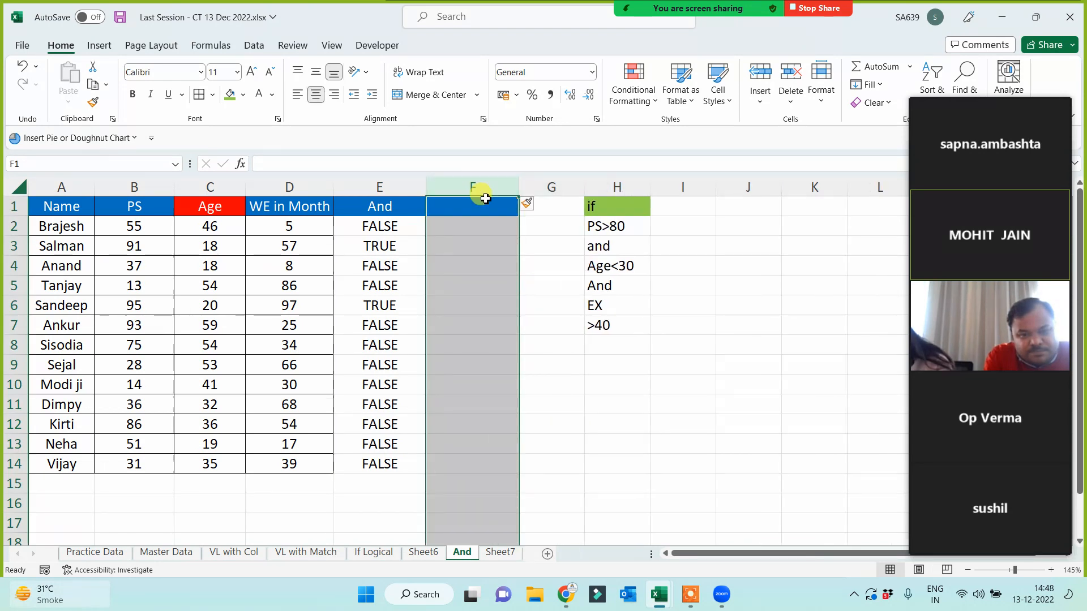
left_click(480, 204)
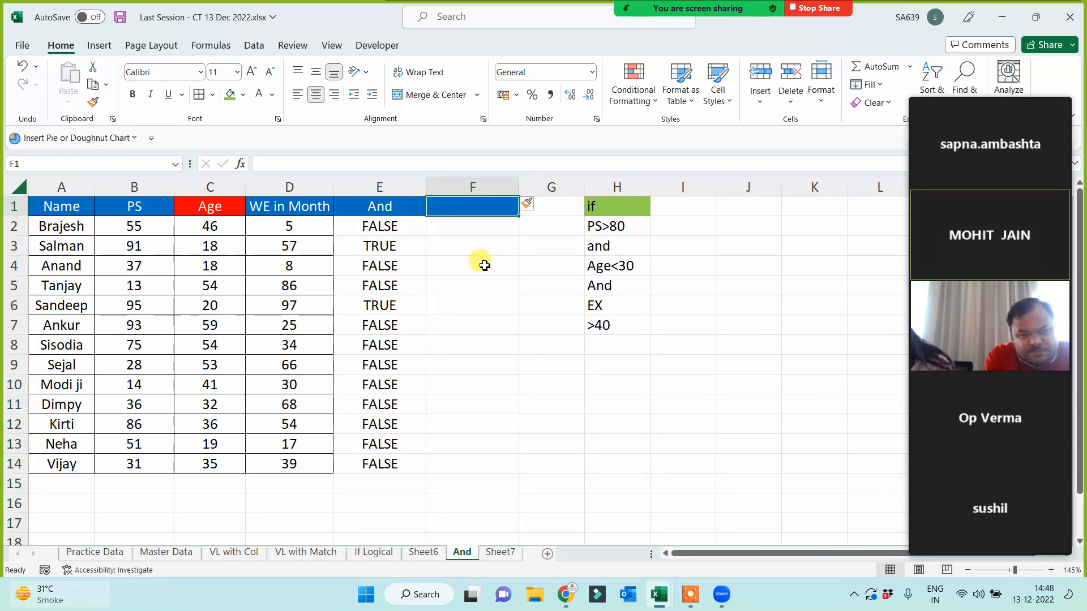
type("Yes/No")
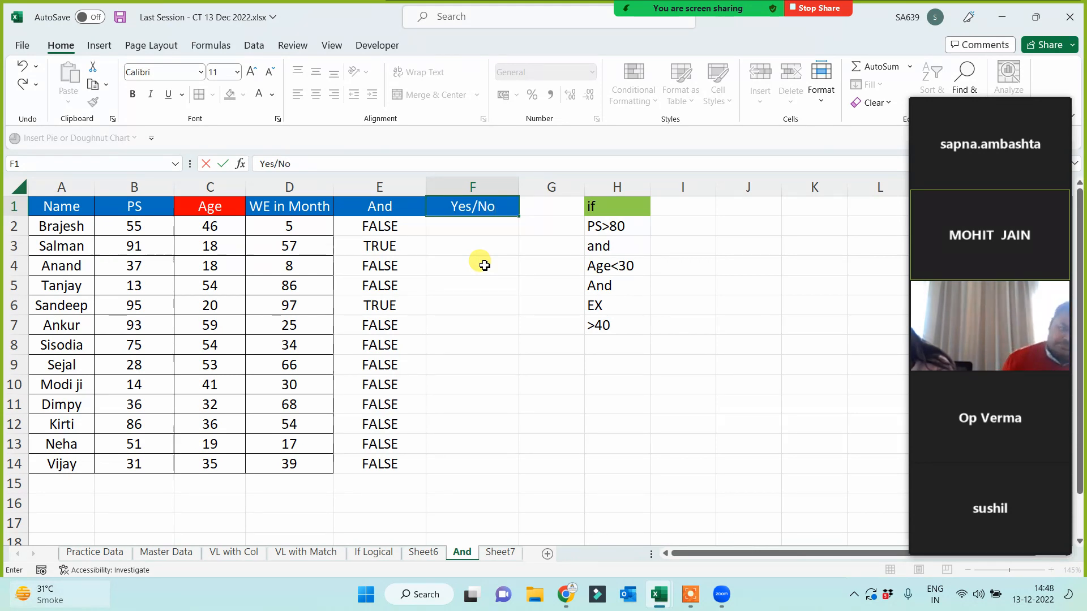
key("Return")
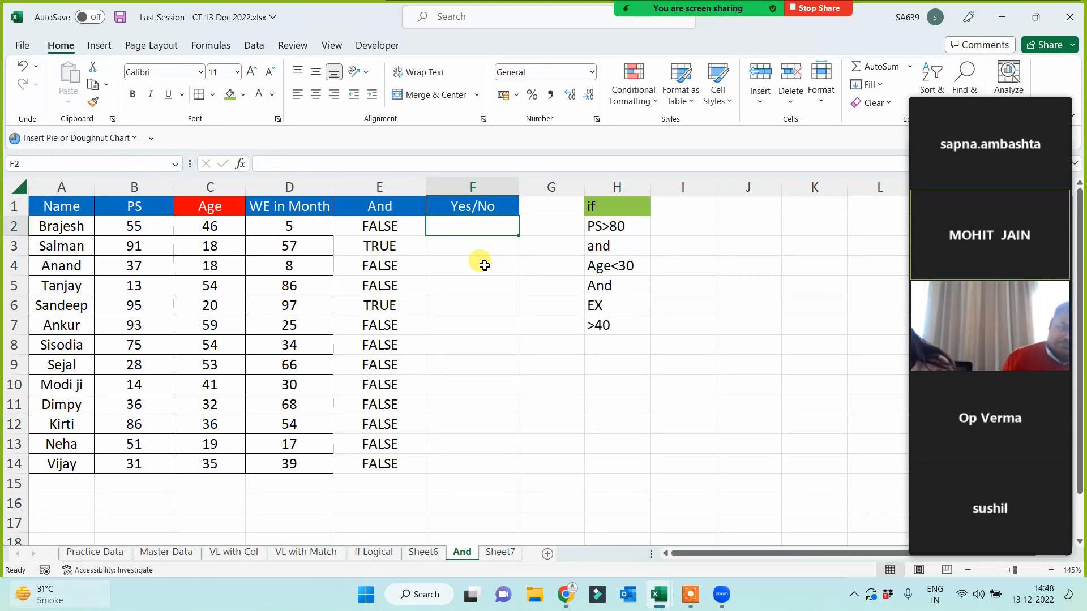
- Enter the formula =IF(E2=TRUE,"Yes","No") in F2 to turn the AND result into Yes or No
type("=if(")
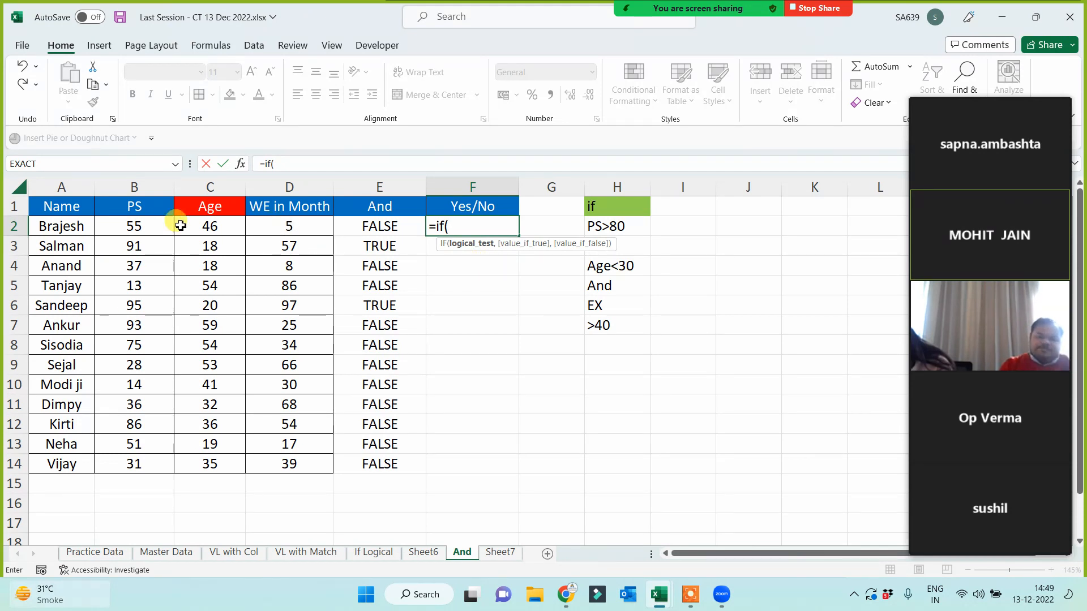
left_click(361, 228)
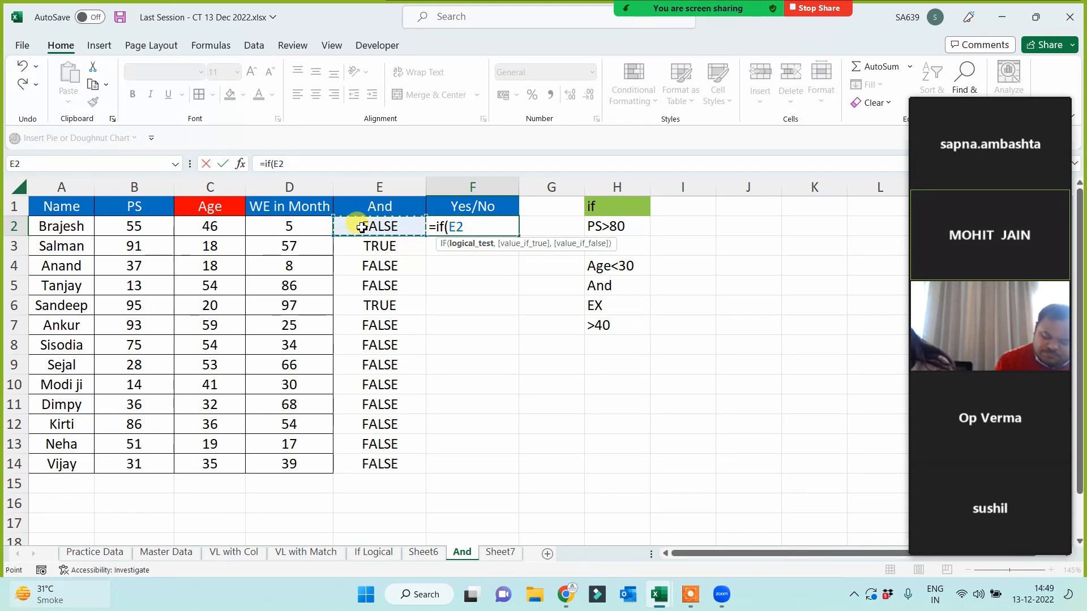
type(">")
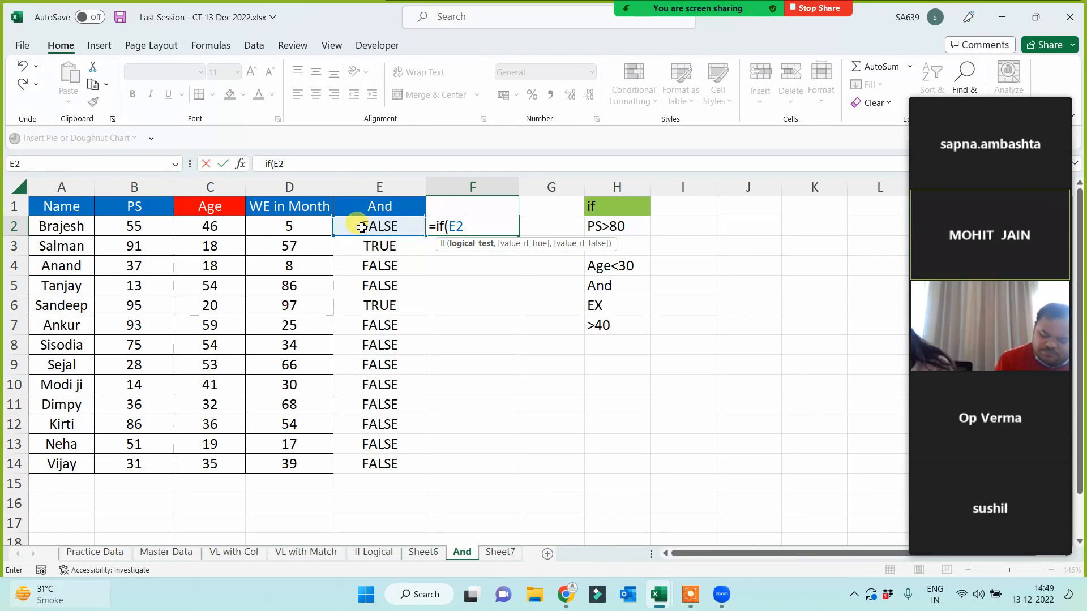
type("true")
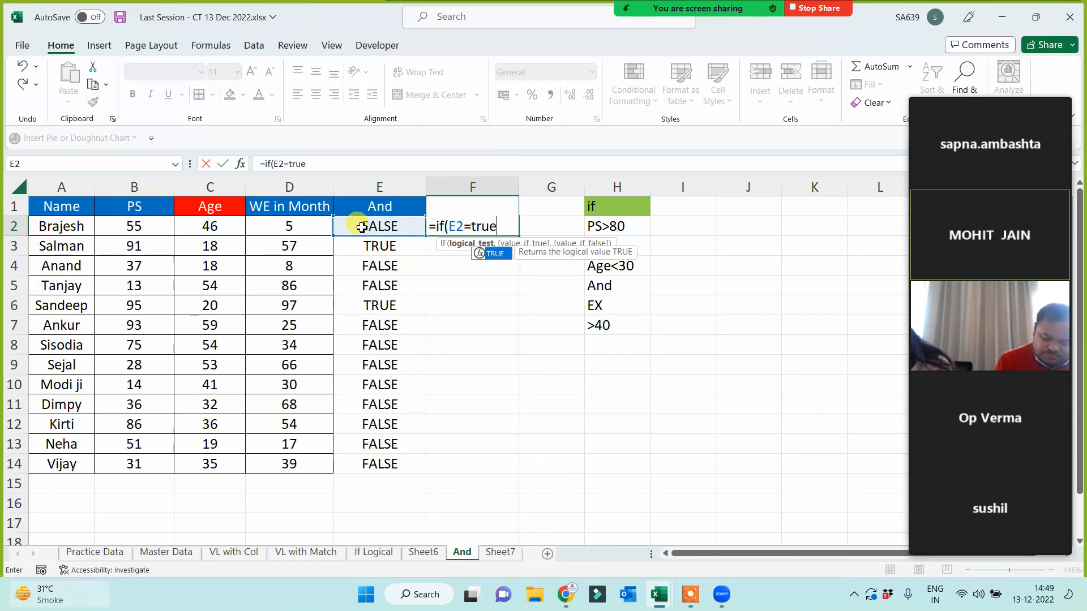
type(",")
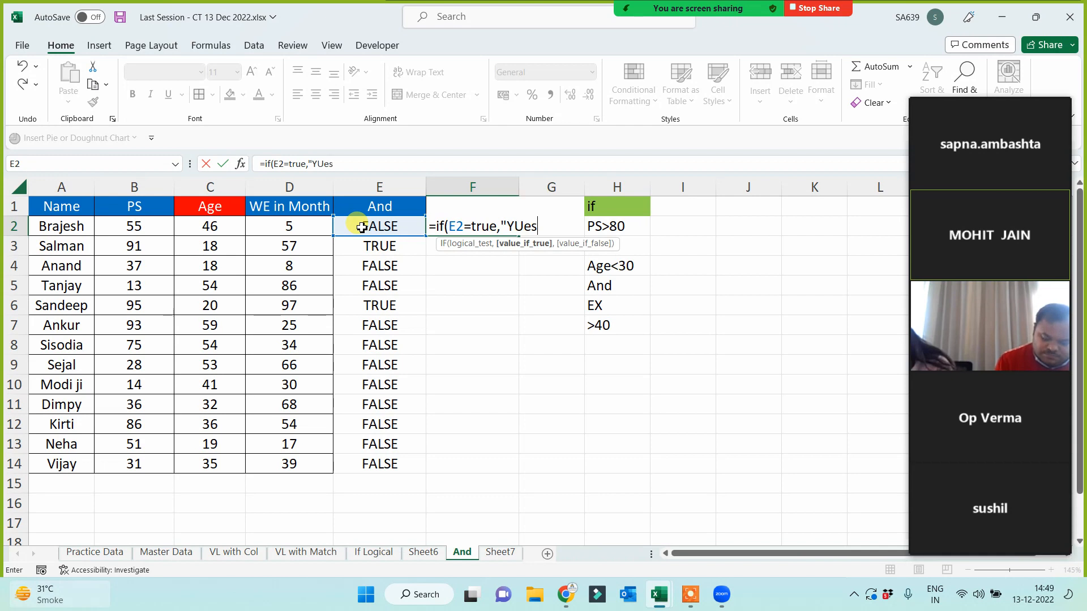
type("\"Yes\",\"No\"")
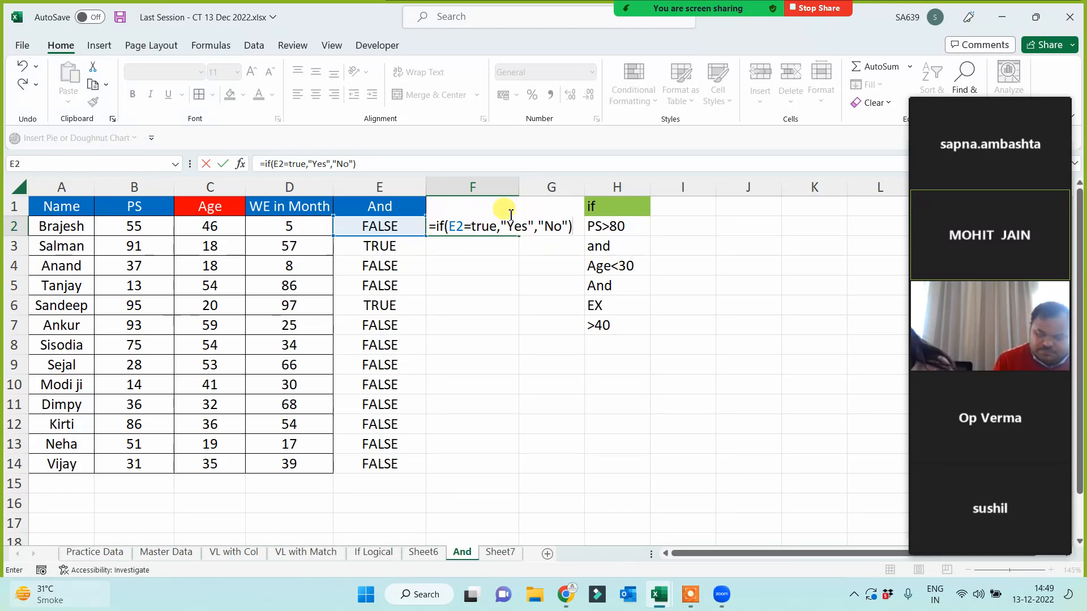
key("Return")
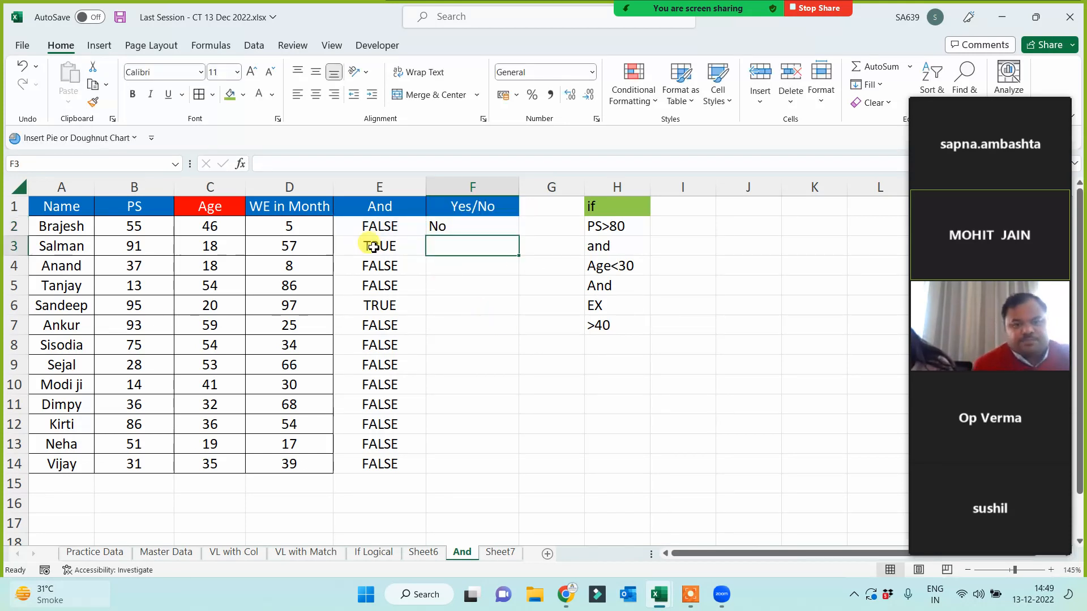
- Fill the IF formula from F2 down to F14 and center the Yes/No results
left_click(370, 187)
left_click(500, 227)
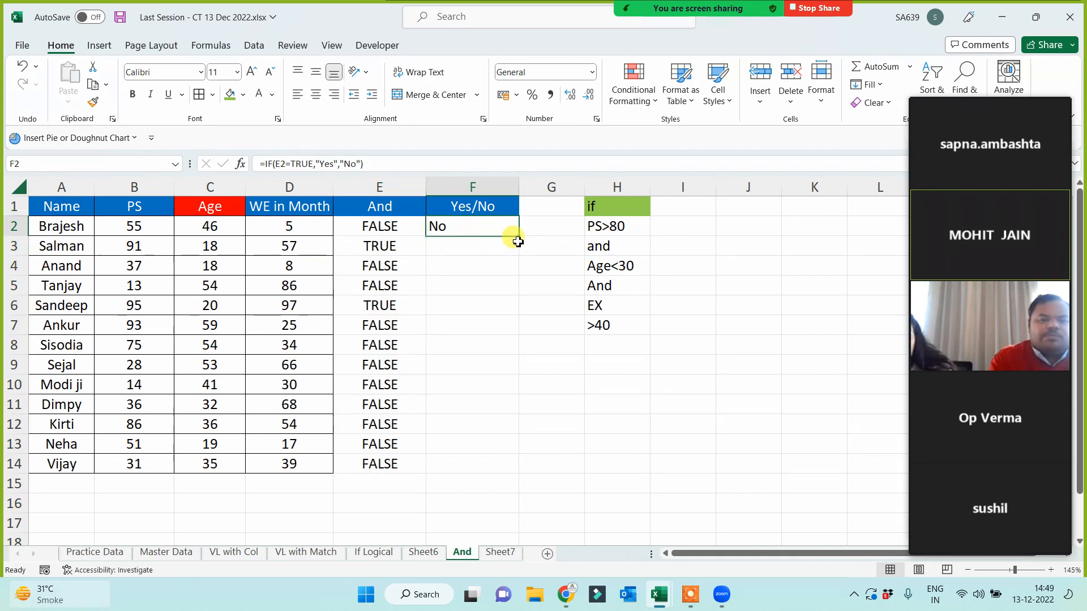
double_click(518, 236)
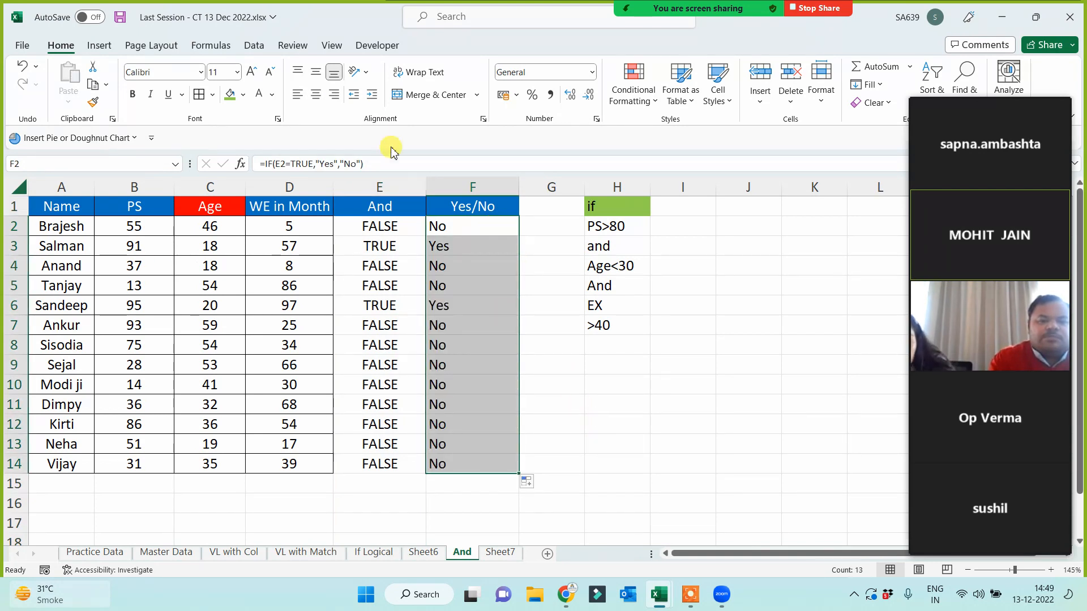
left_click(316, 94)
left_click(604, 386)
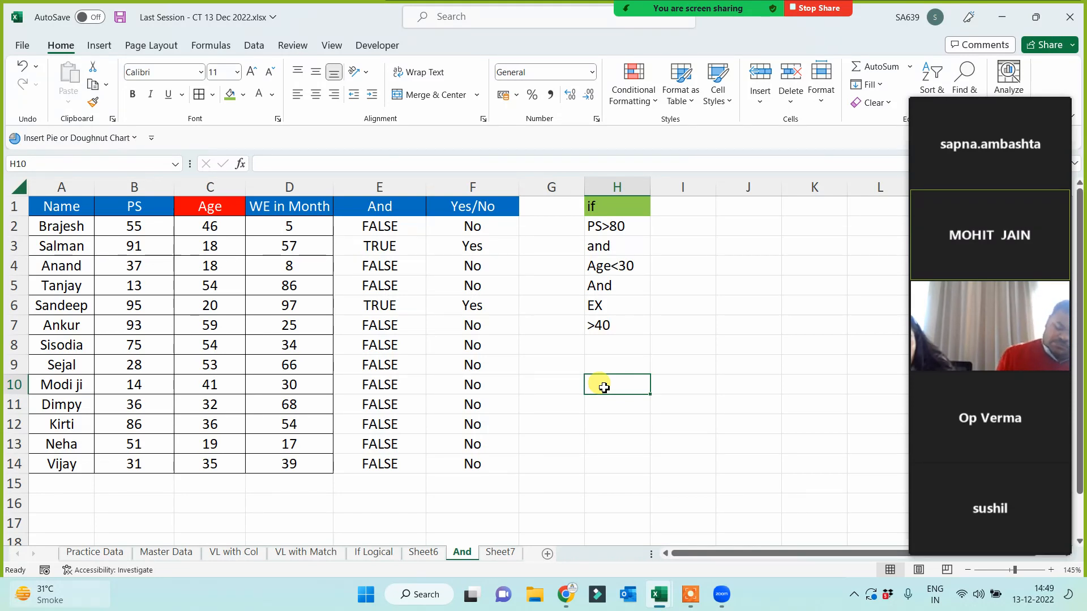
- Give the And header in E1 a dark blue fill
left_click(370, 206)
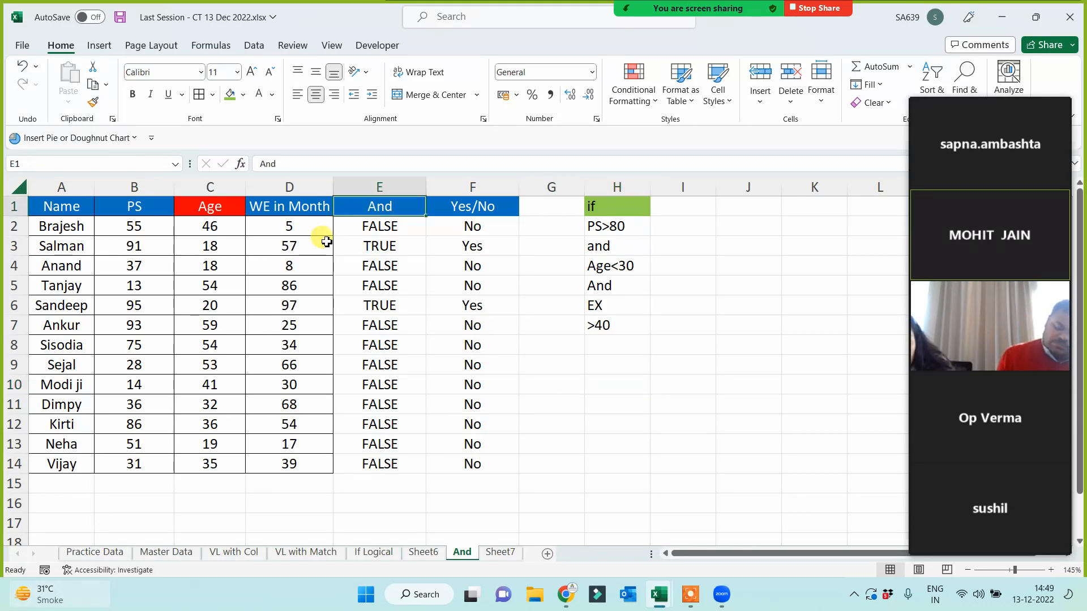
left_click(230, 96)
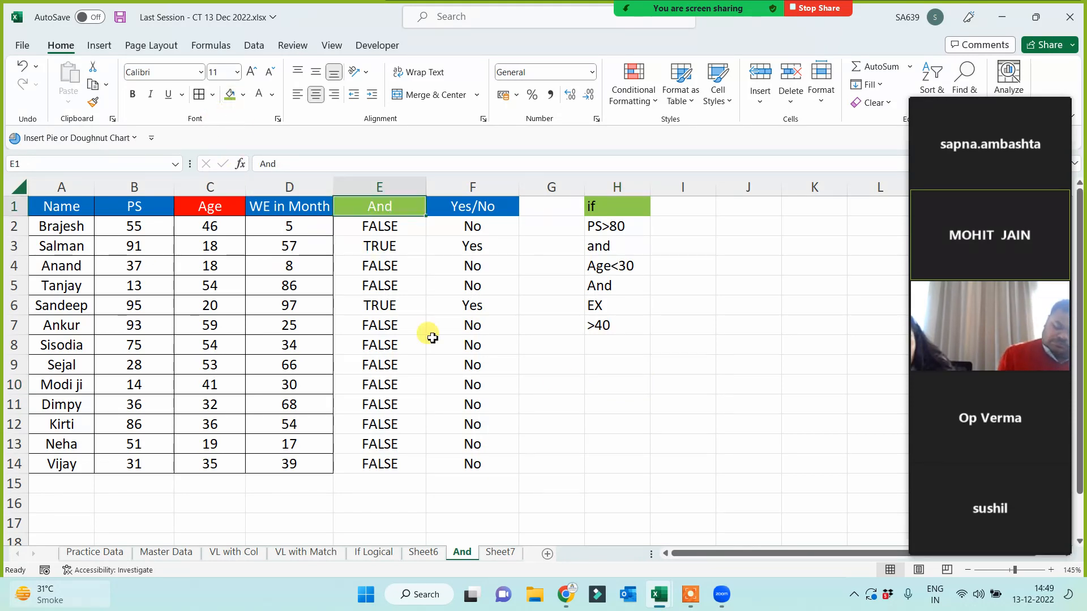
left_click(243, 95)
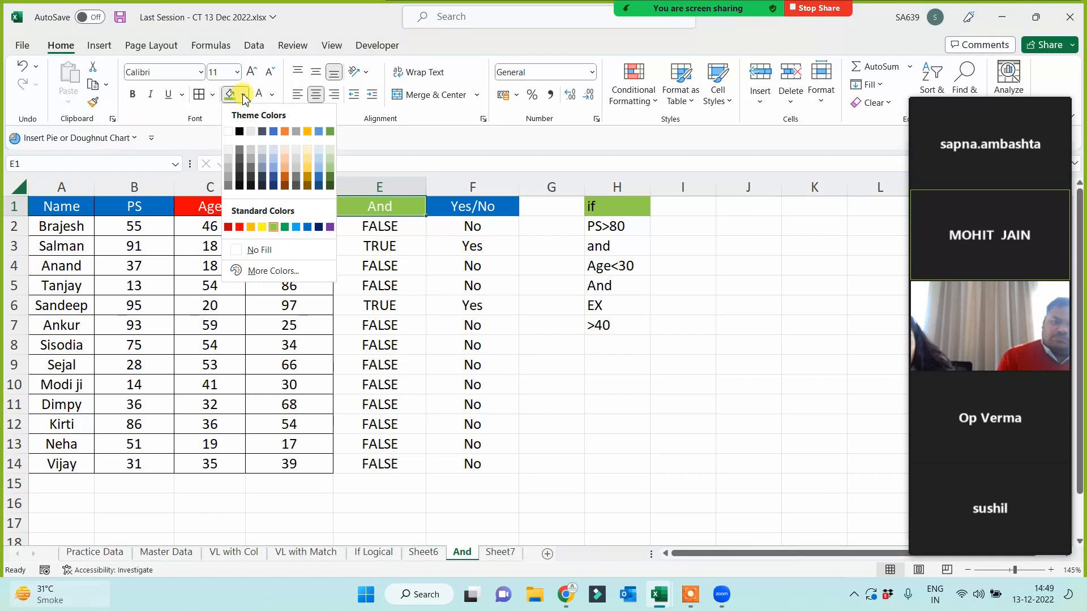
left_click(319, 227)
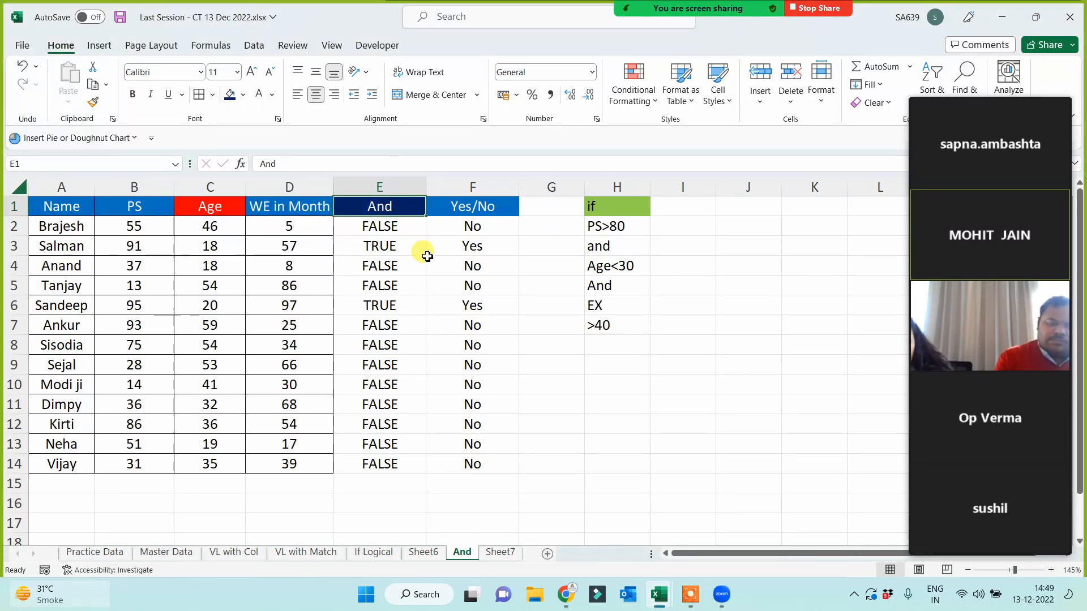
- Review the And and Yes/No columns with the AND formula in E2, and slightly widen the empty column G
left_click_drag(432, 226, 430, 465)
left_click(635, 422)
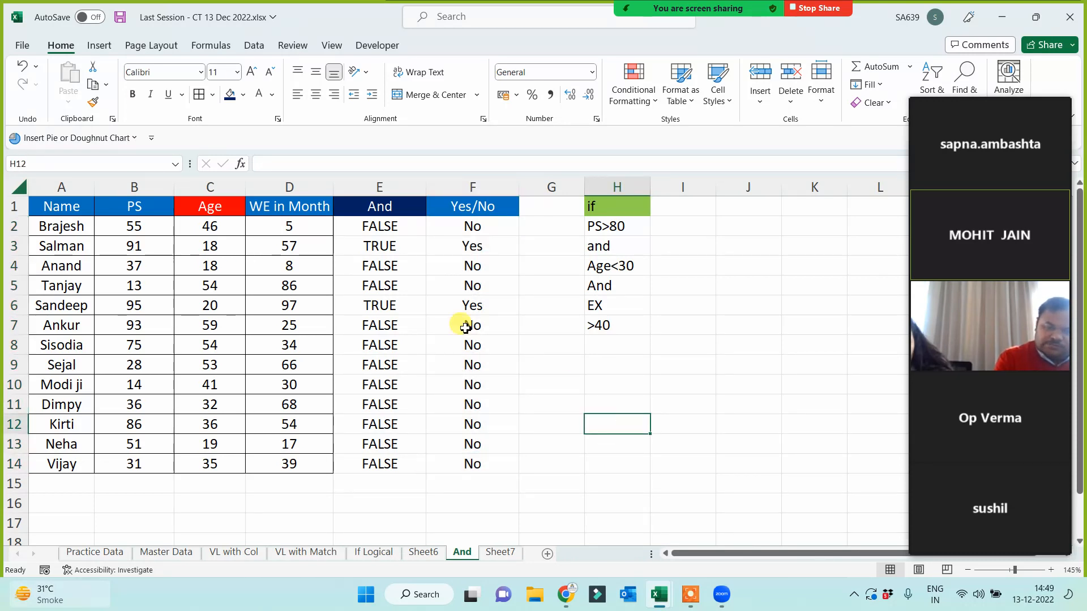
left_click(379, 182)
left_click(491, 191)
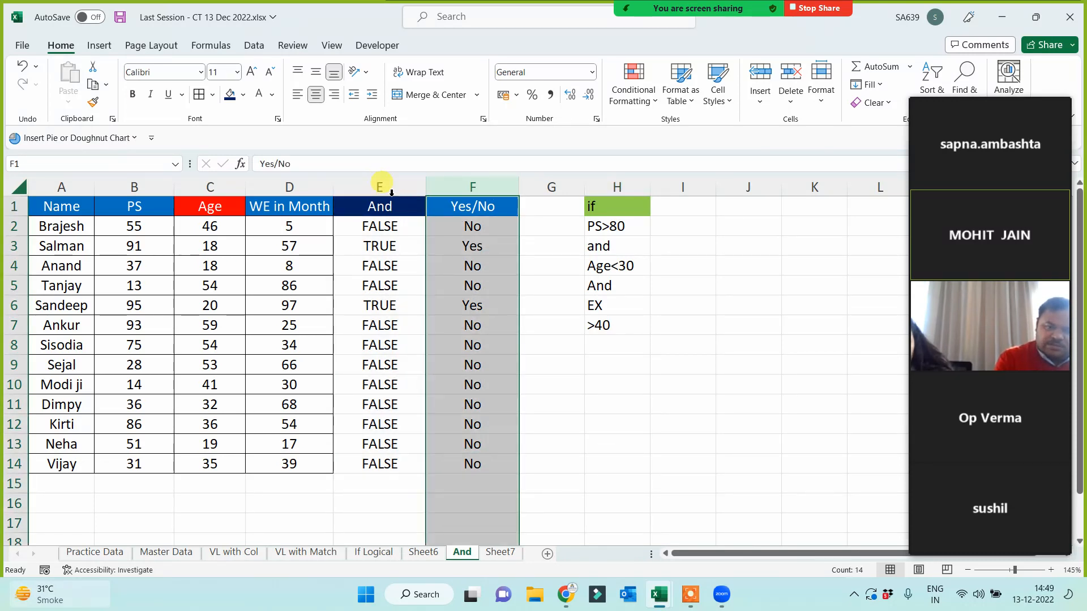
left_click(545, 391)
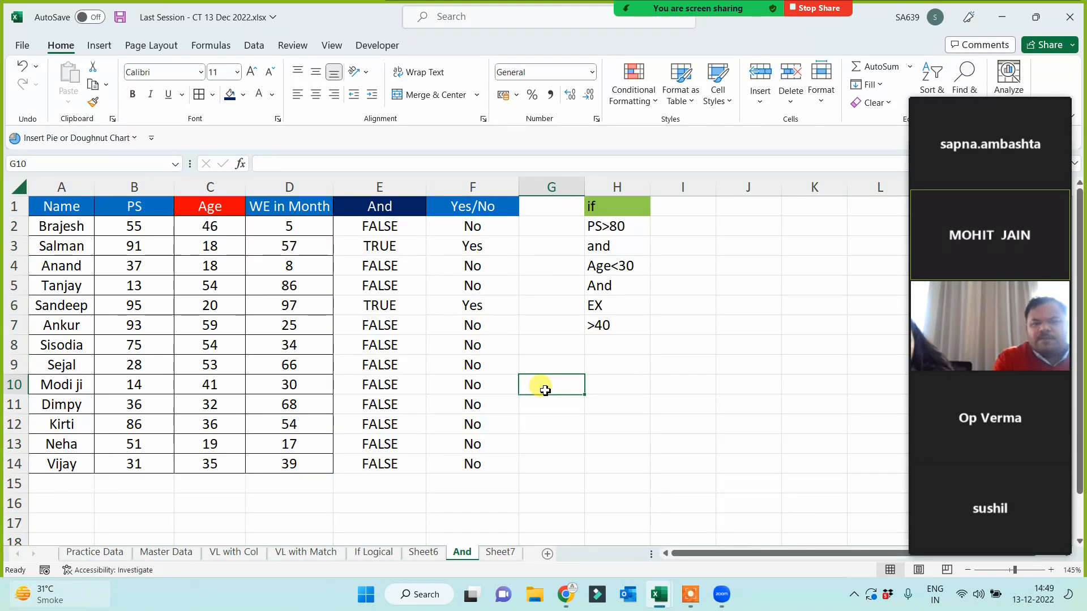
left_click(400, 232)
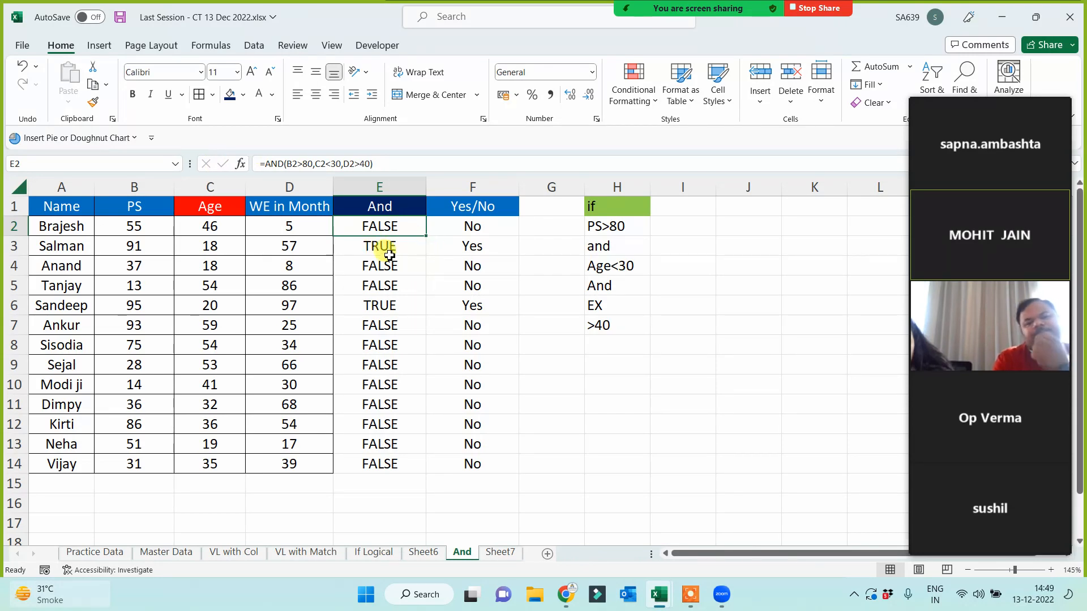
left_click_drag(584, 187, 596, 187)
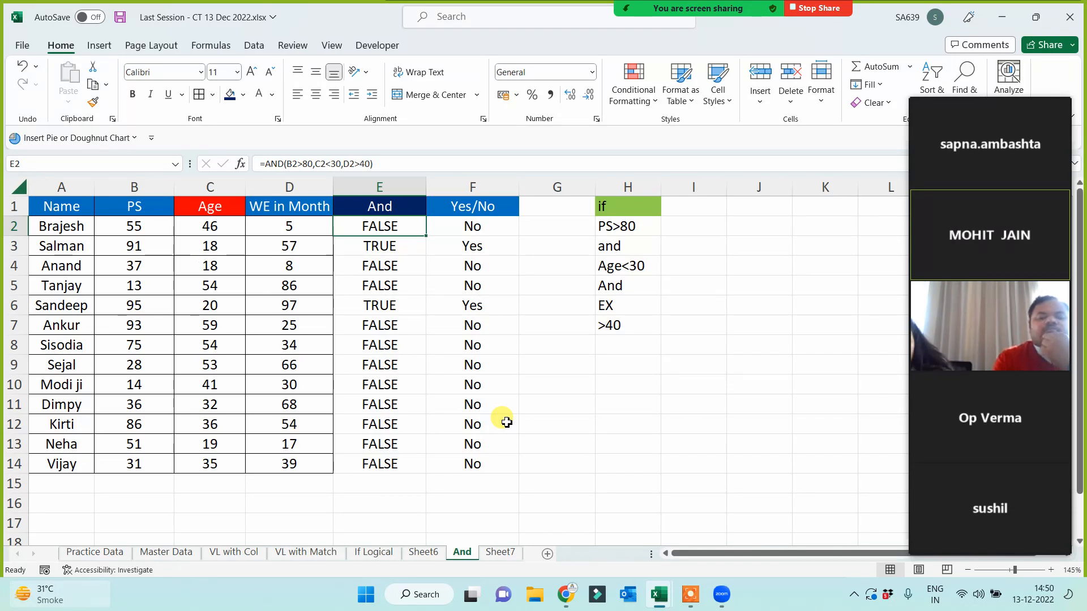
- Copy the Name to WE in Month table, A1:D14, into A1 of a new sheet
left_click_drag(60, 206, 292, 471)
key("ctrl+c")
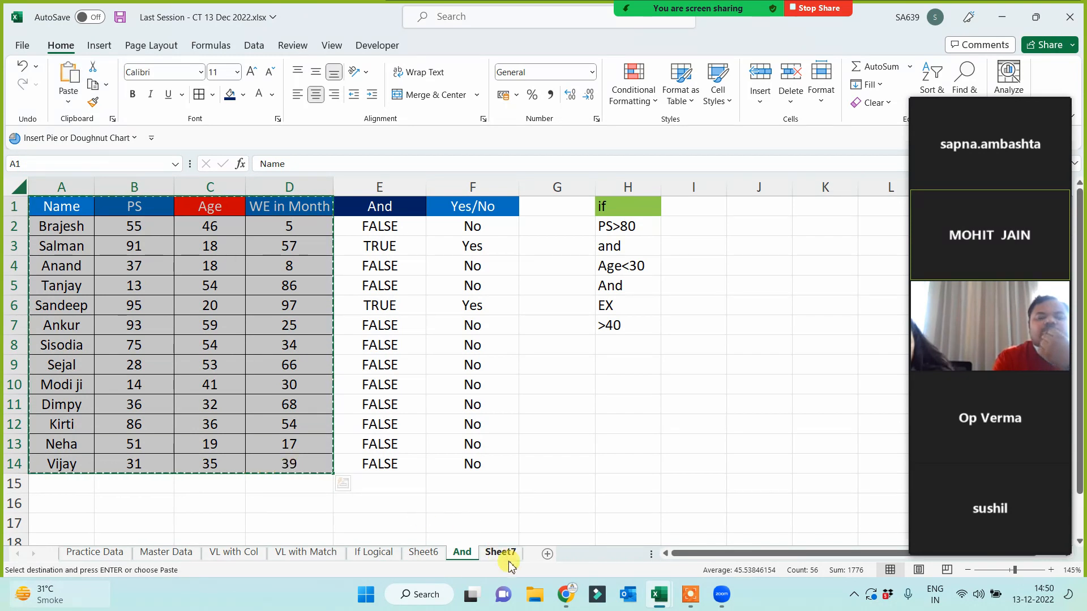
left_click(547, 554)
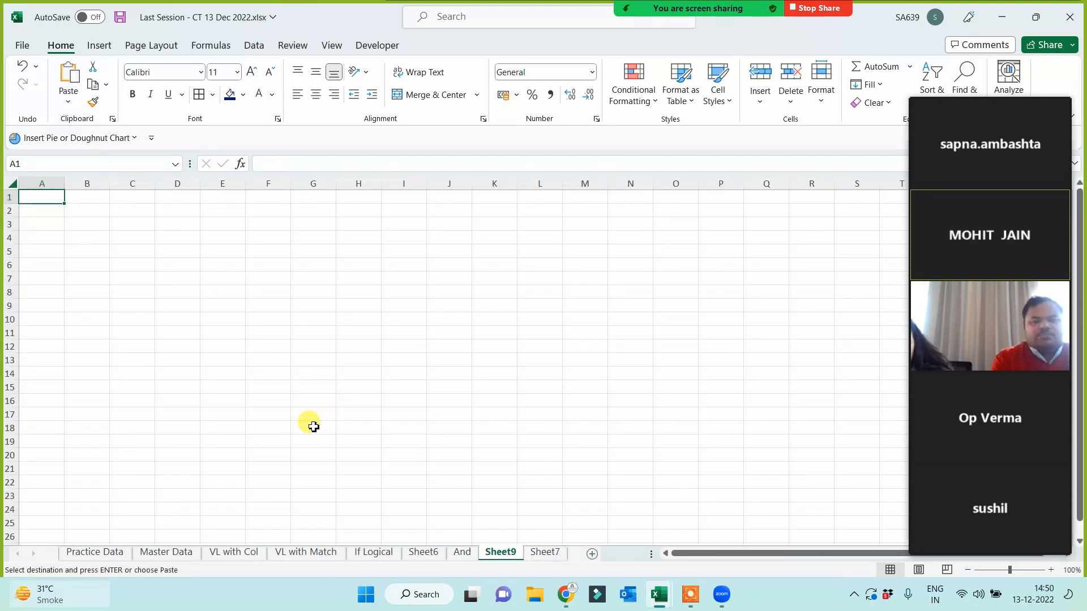
key("ctrl+v")
scroll(413, 463, "up", 2)
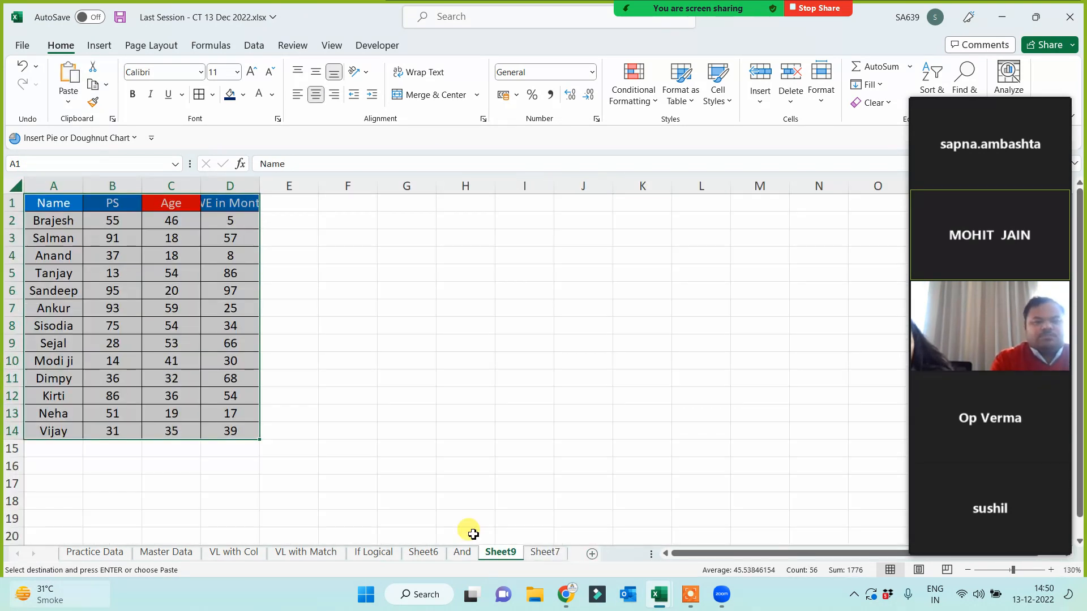
- Rename the new sheet as Or
left_click(500, 554)
type("Or")
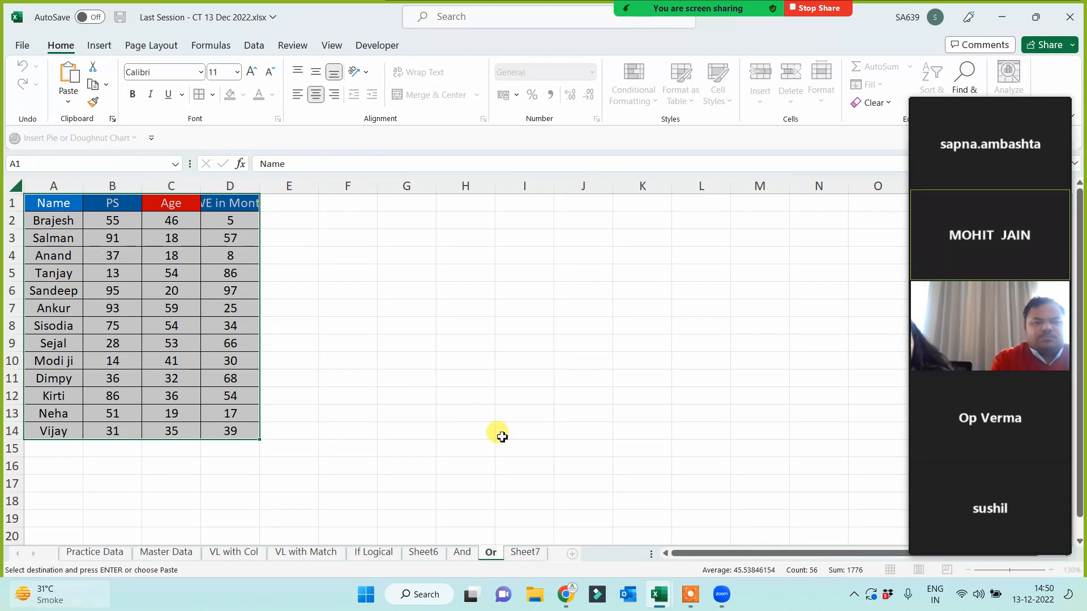
left_click(498, 429)
- Copy the condition list H1:H7 from the And sheet to F3 on the Or sheet, and autofit column D
left_click(462, 552)
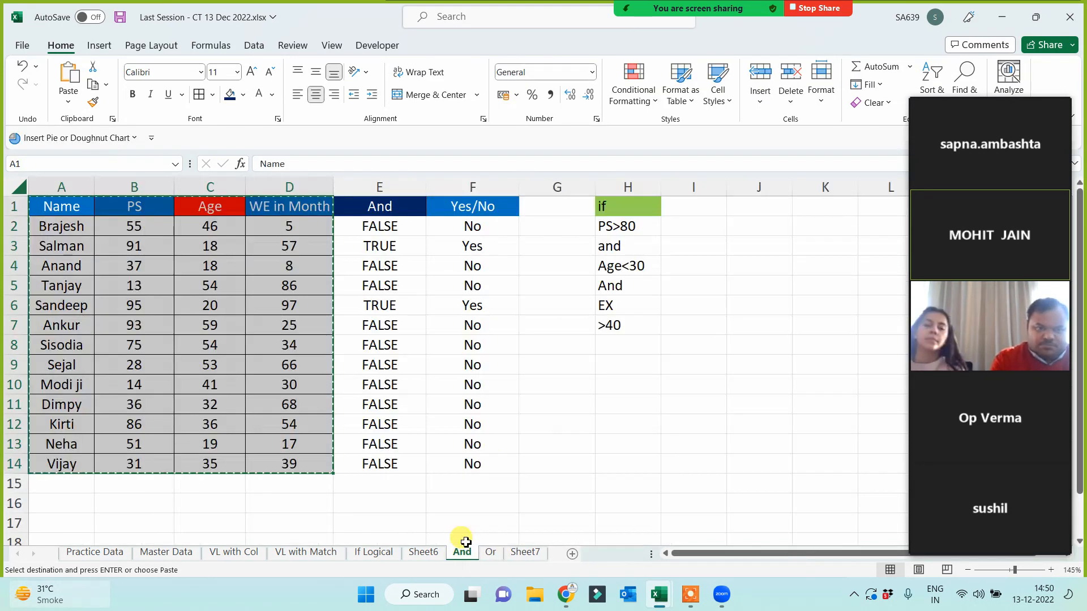
left_click_drag(611, 206, 622, 332)
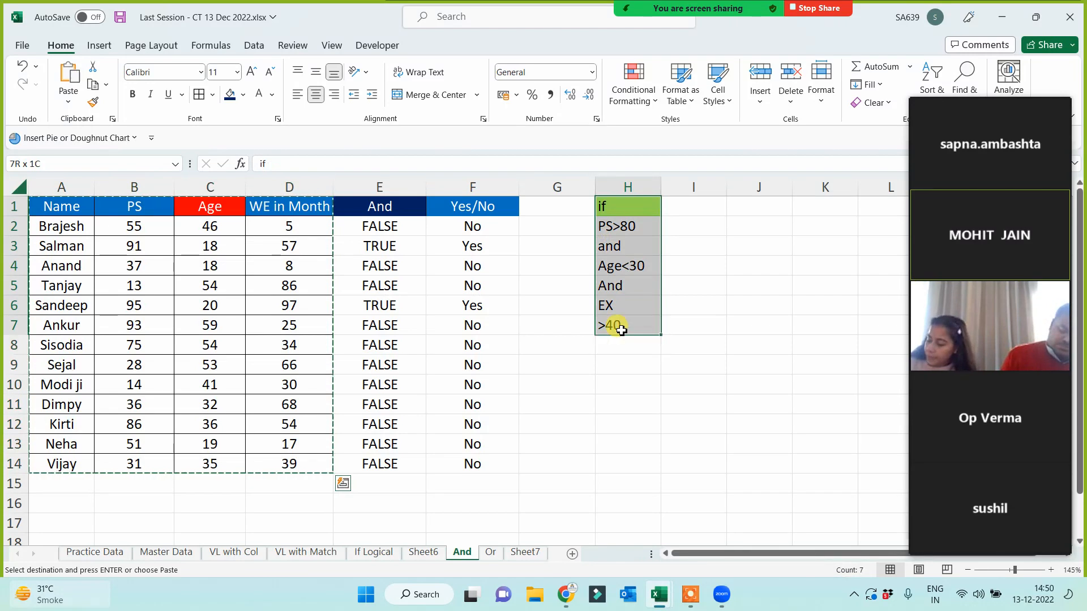
key("ctrl+c")
left_click(491, 552)
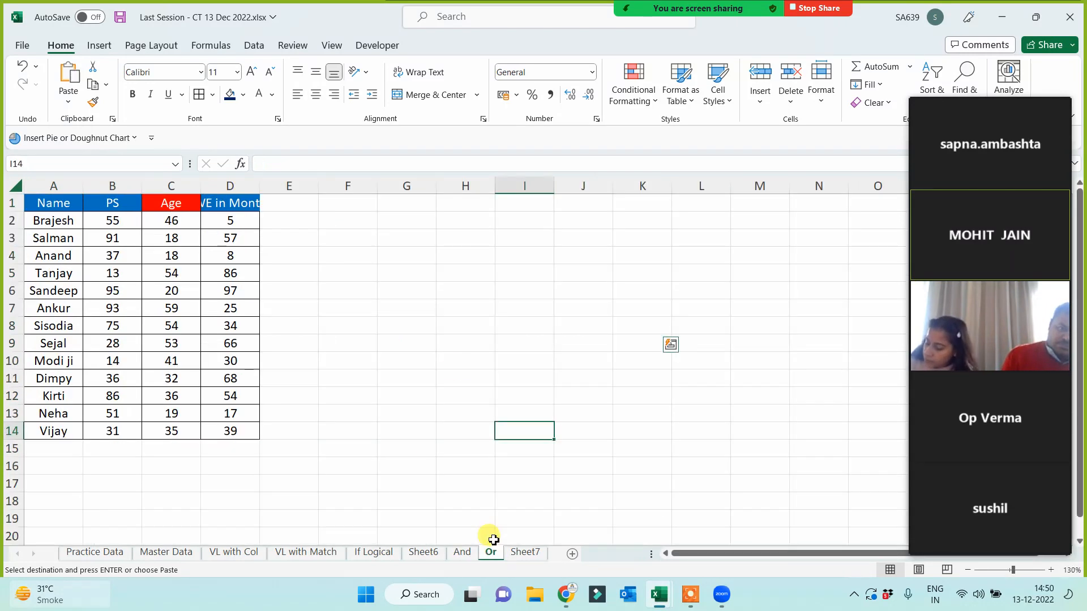
left_click(354, 240)
key("ctrl+v")
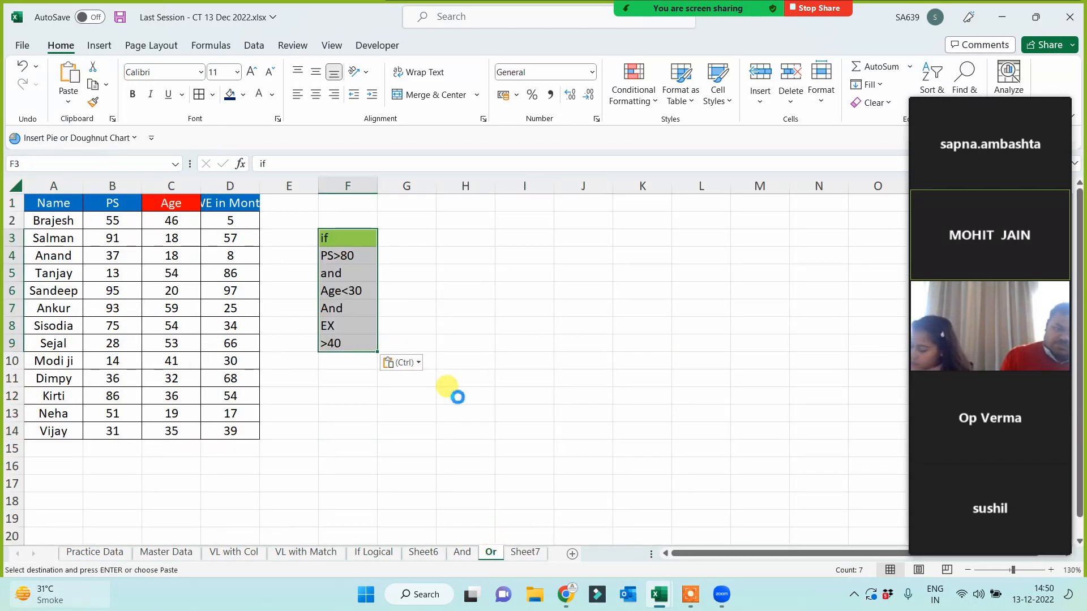
scroll(449, 393, "up", 2)
double_click(321, 187)
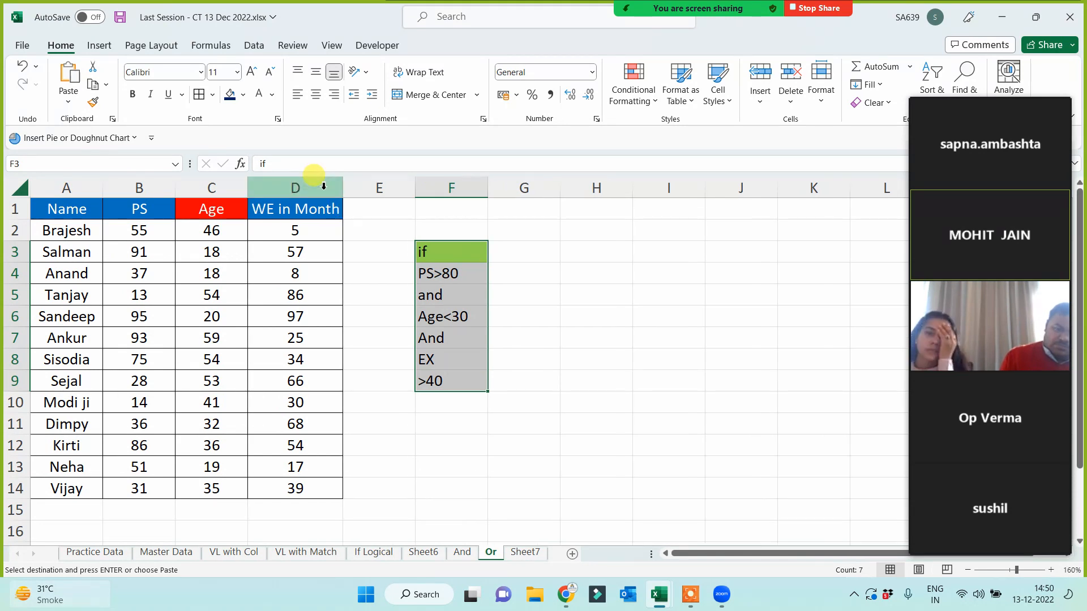
- Replace both "and" connectors in the condition list, F5 and F7, with "or"
left_click(449, 274)
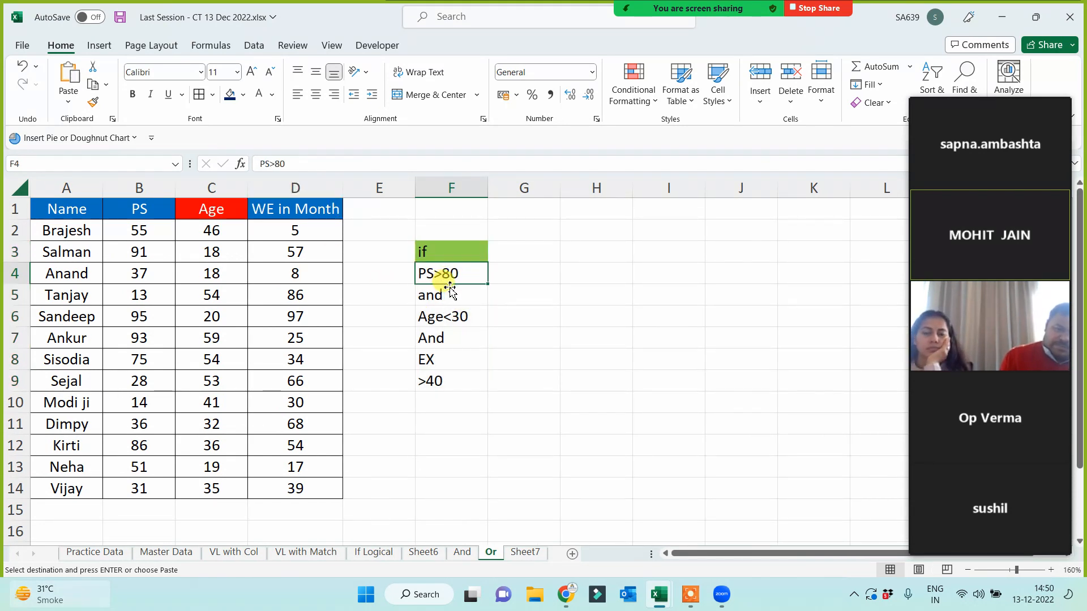
left_click(448, 290)
type("or")
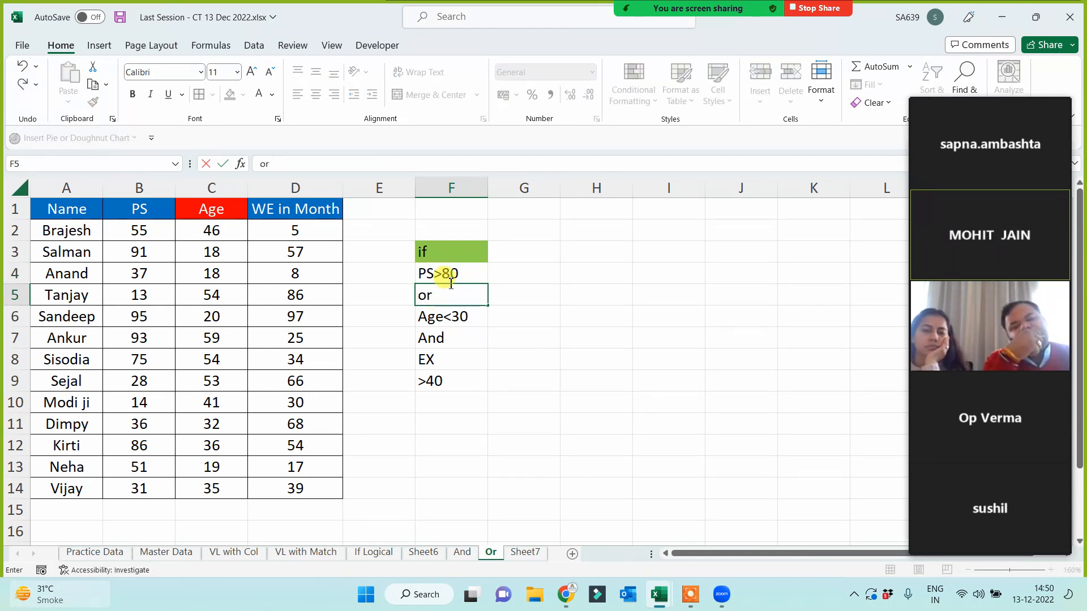
left_click(439, 339)
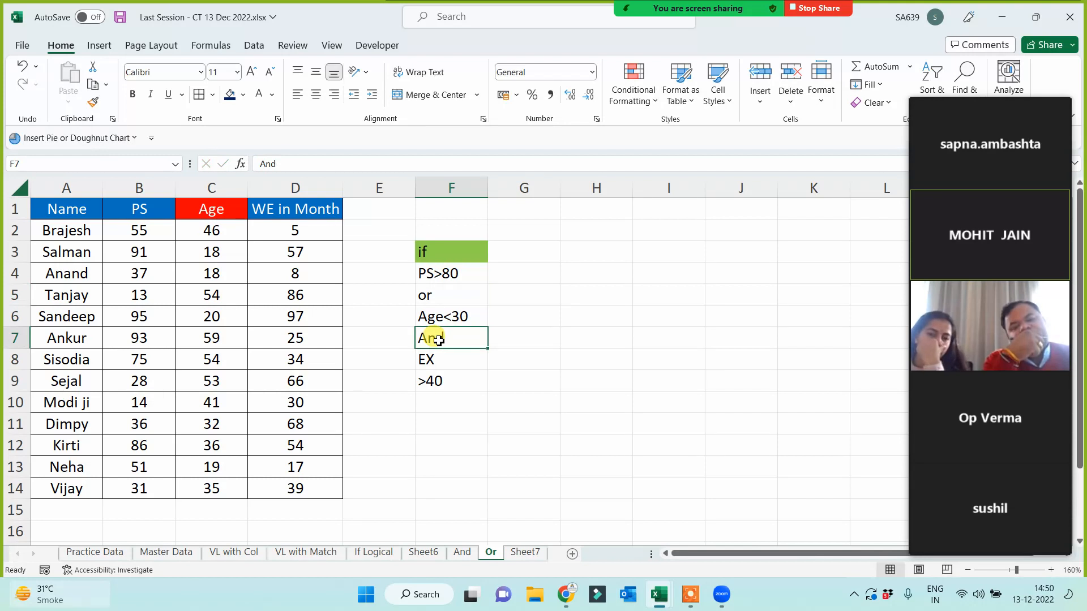
type("or")
left_click(425, 444)
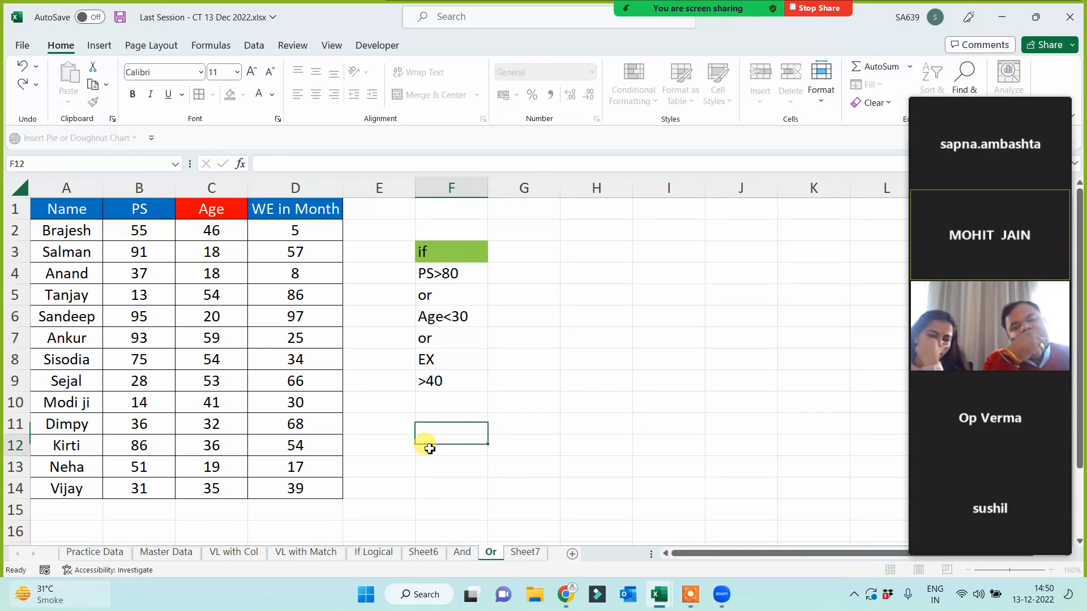
left_click(439, 388)
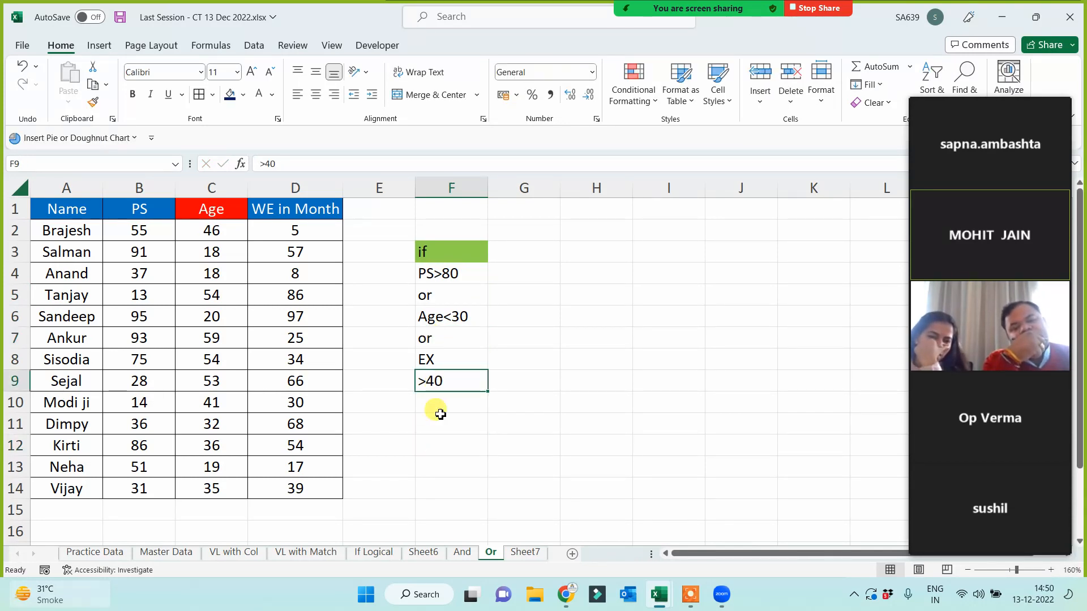
left_click(437, 296)
left_click(440, 340)
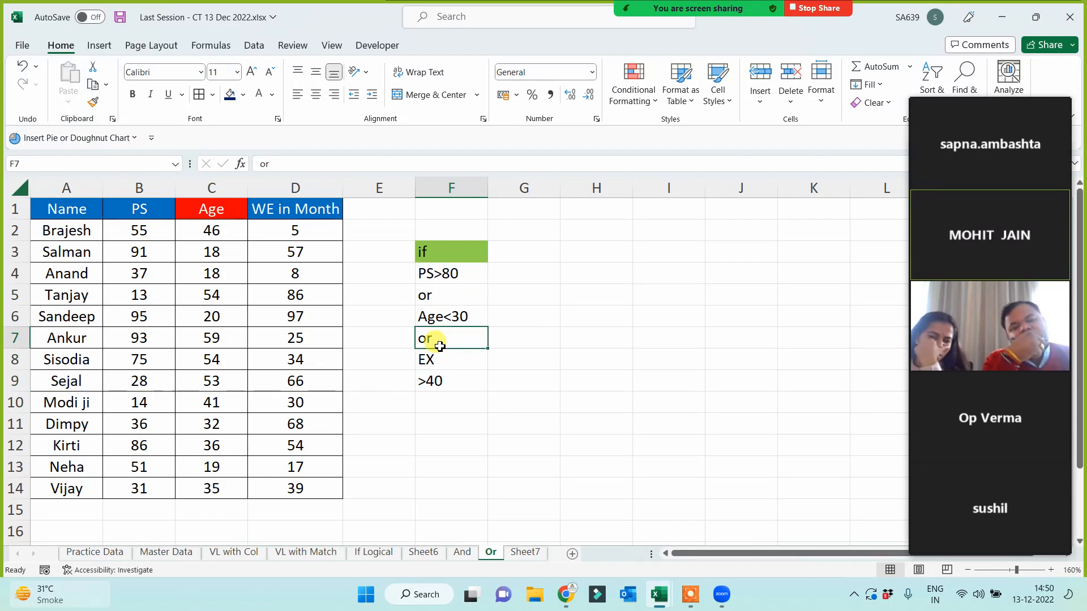
- Insert a new empty column F before the condition list
left_click(429, 196)
key("ctrl+shift+plus")
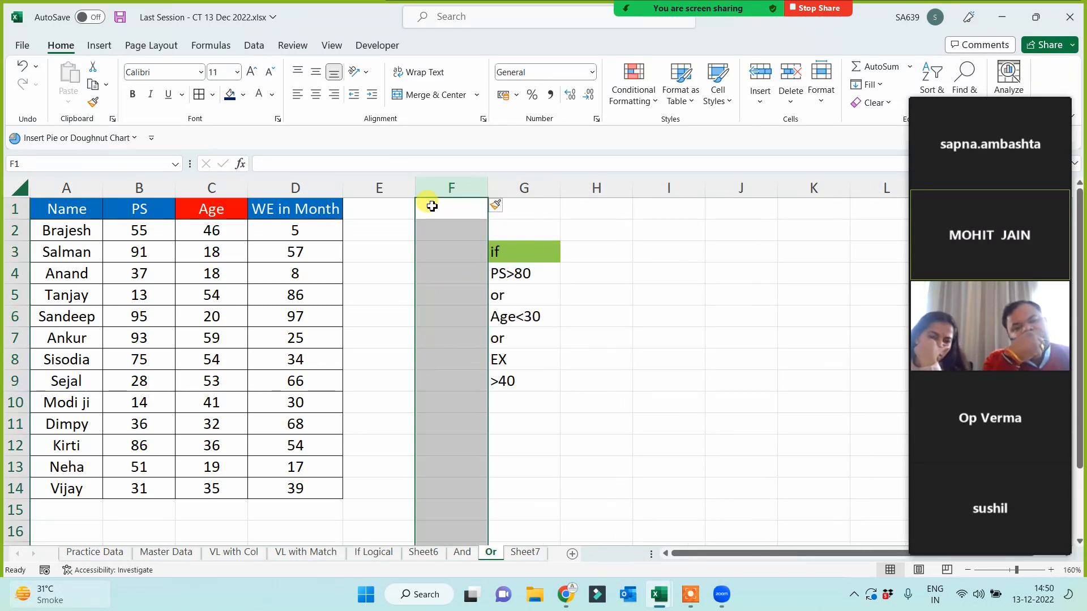
left_click(300, 238)
left_click(203, 238)
left_click(123, 237)
left_click(374, 420)
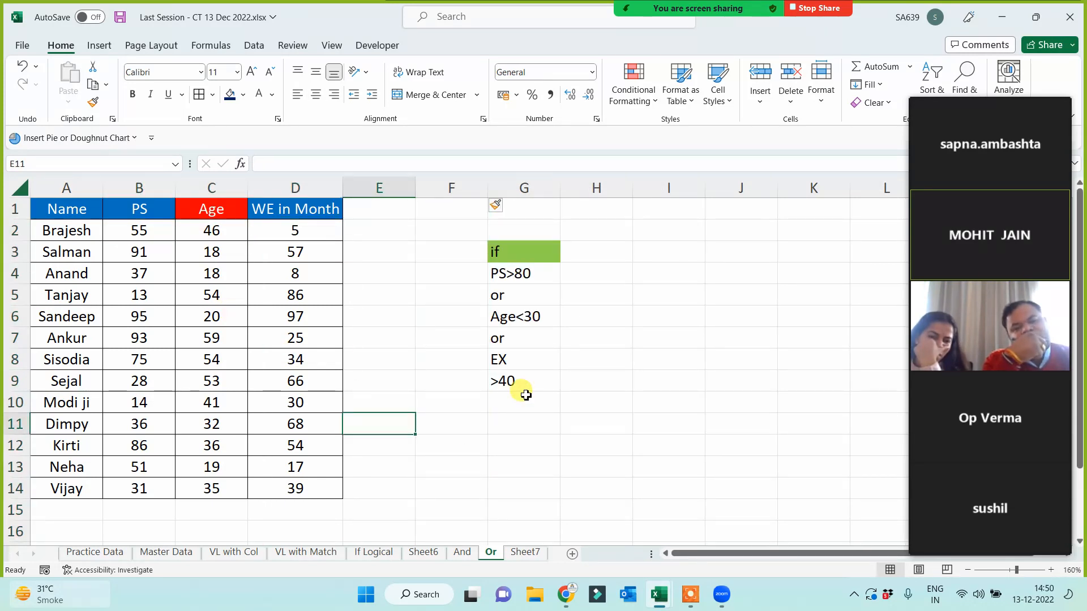
left_click_drag(525, 274, 521, 388)
left_click(460, 447)
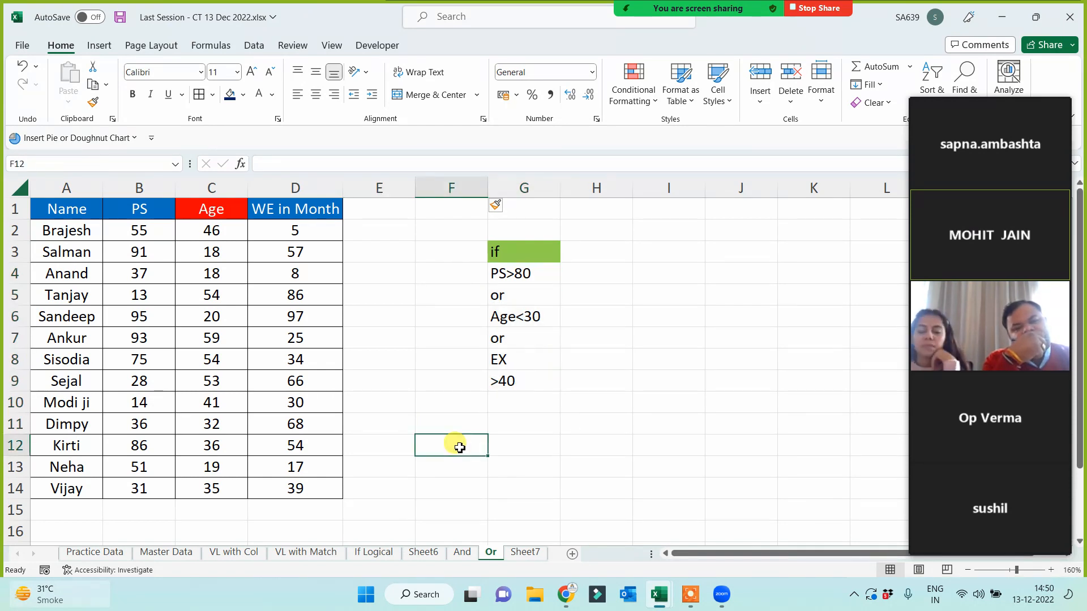
- Add the header Or in E1 and format it with a dark blue fill and centered white text
left_click(404, 206)
type("Or")
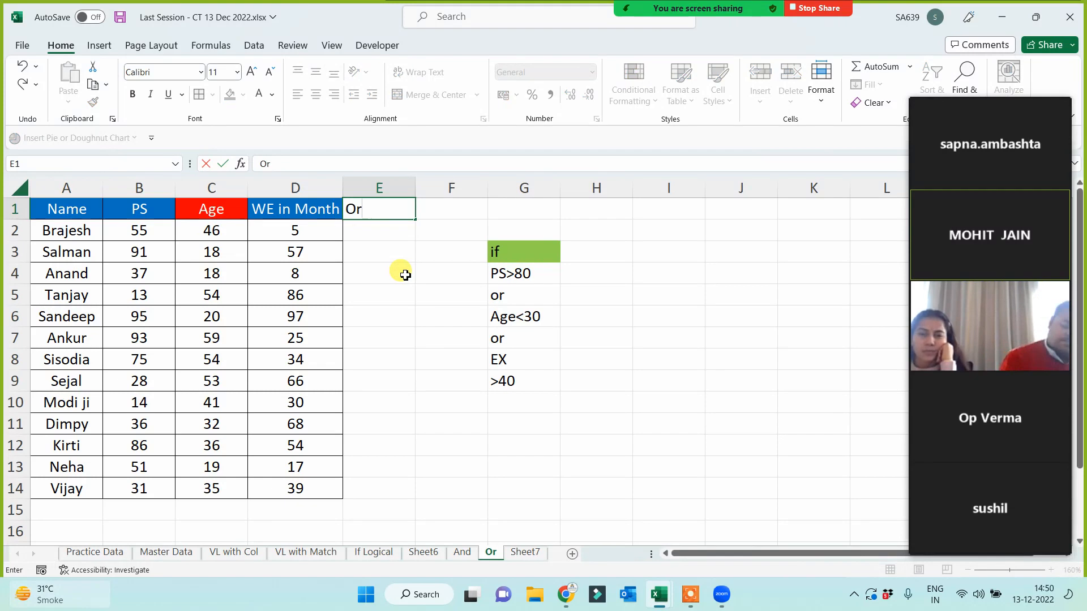
key("Return")
left_click(379, 206)
left_click(230, 94)
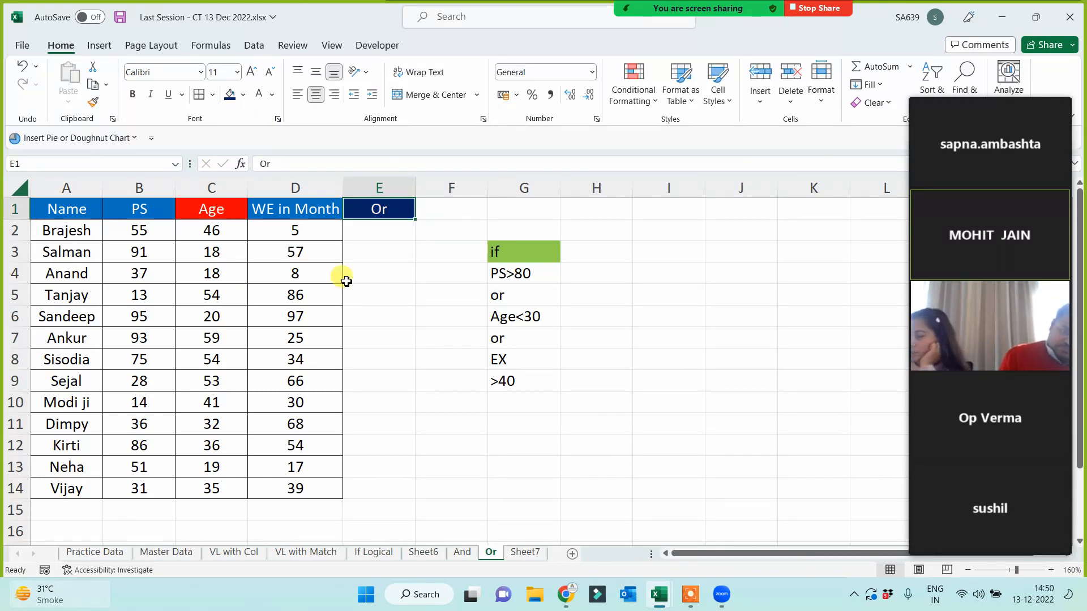
- Enter an OR formula in E2 testing B2>80, C2<30 and D2>40, and check it against the values in B2:D2
left_click(380, 237)
type("=or(")
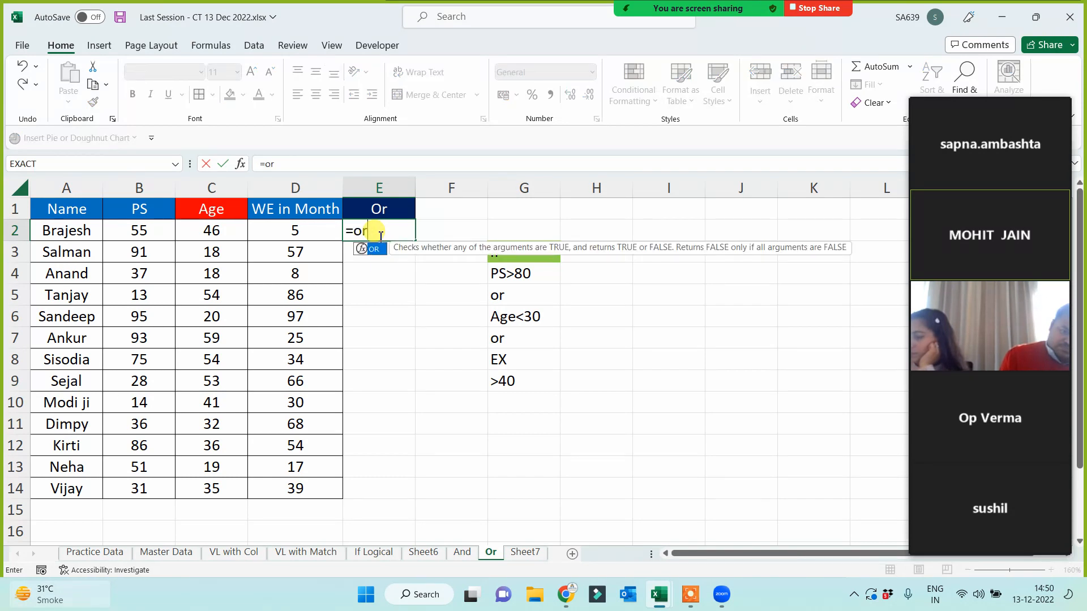
left_click(140, 232)
type(">80,")
left_click(208, 234)
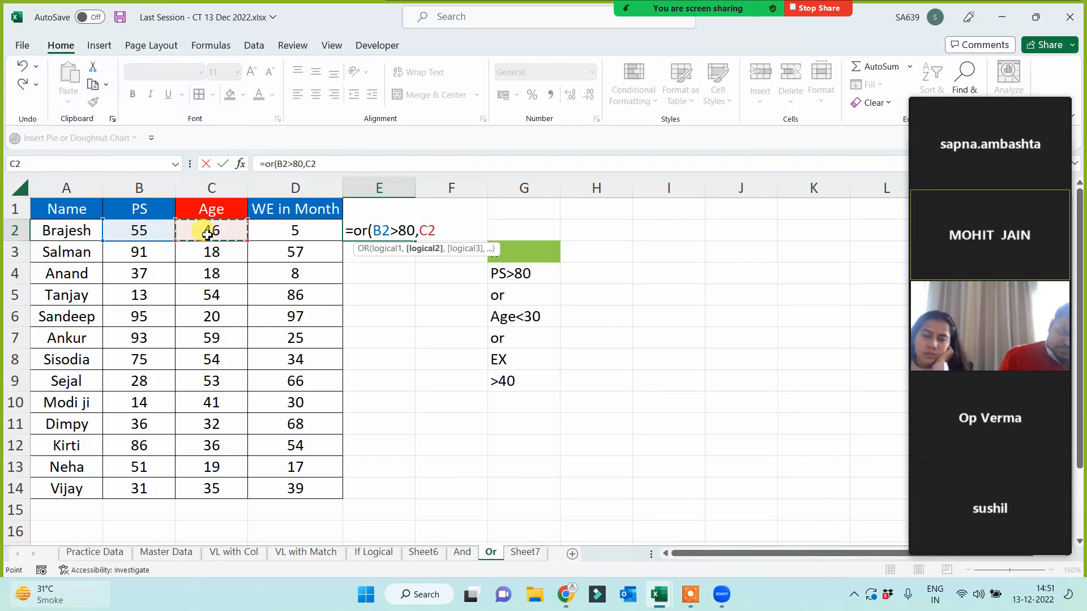
type("<30,")
left_click(274, 239)
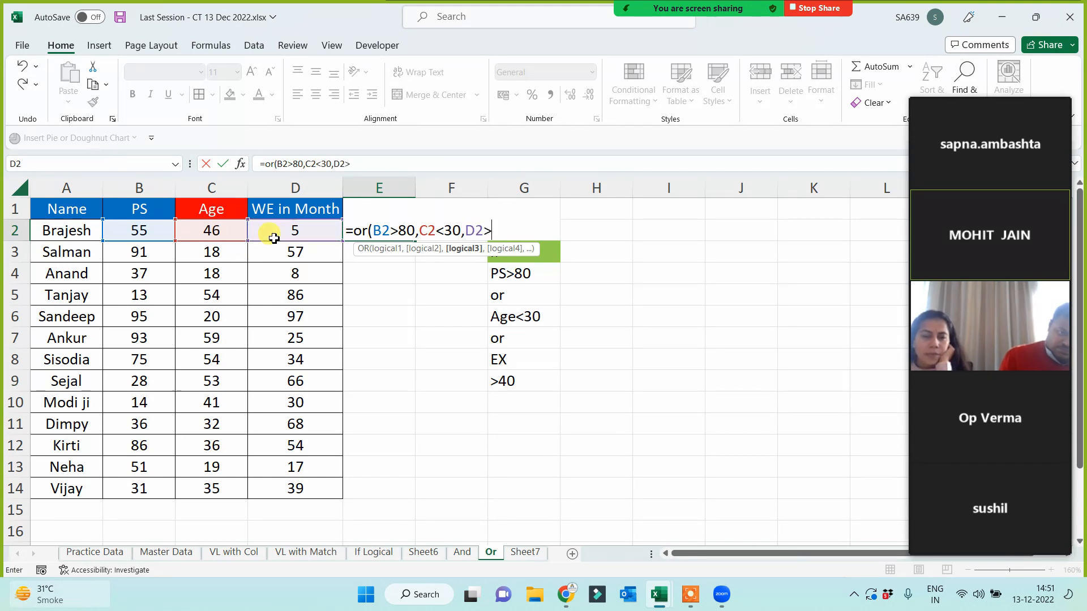
type(">40)")
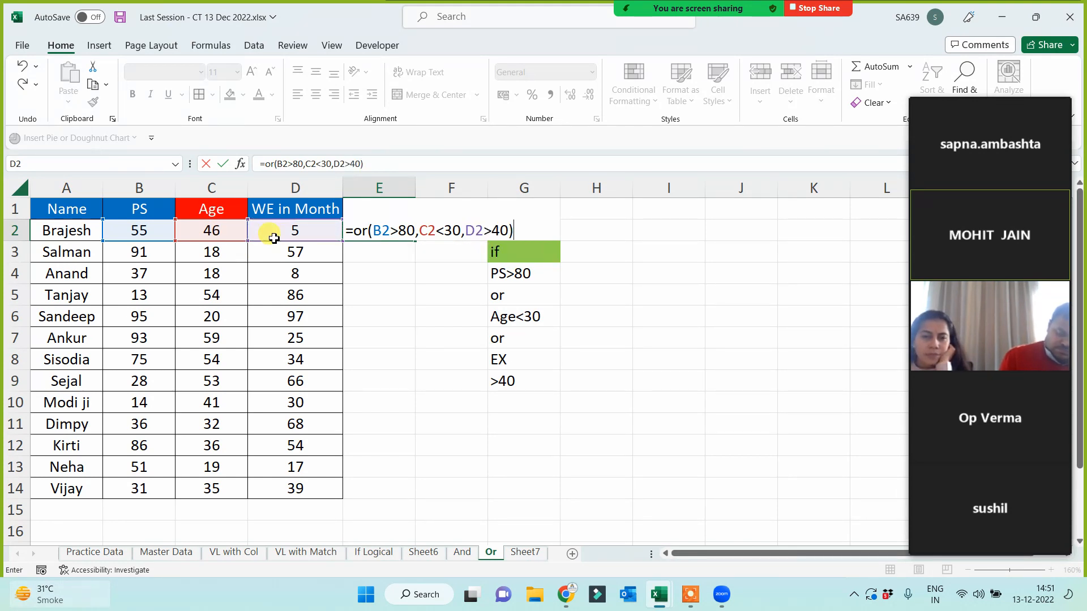
key("Return")
left_click_drag(135, 233, 295, 227)
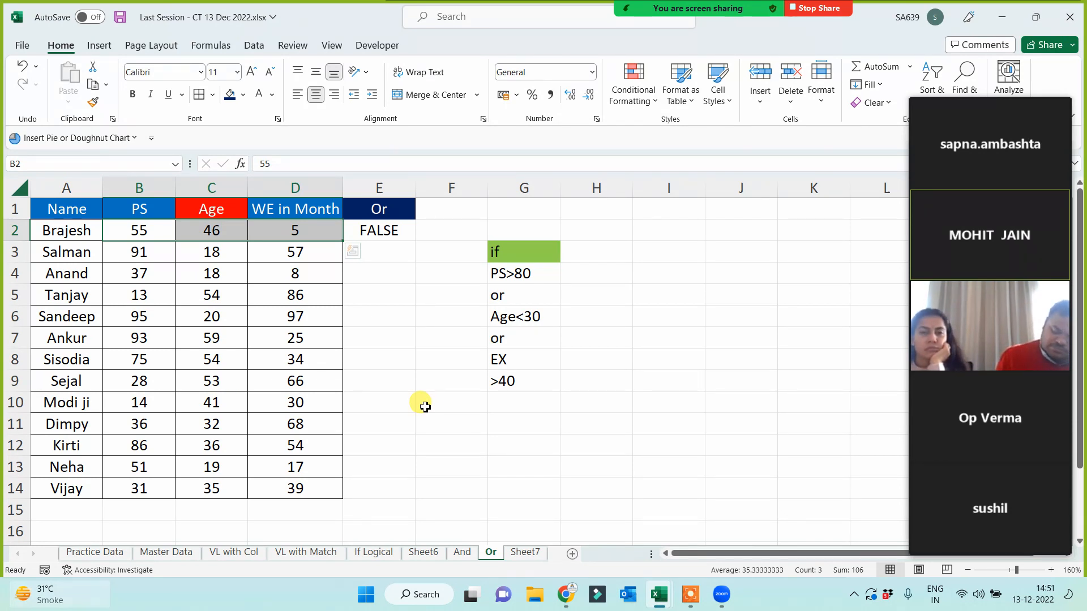
- Fill the OR formula from E2 down the Or column through row 14
left_click(377, 226)
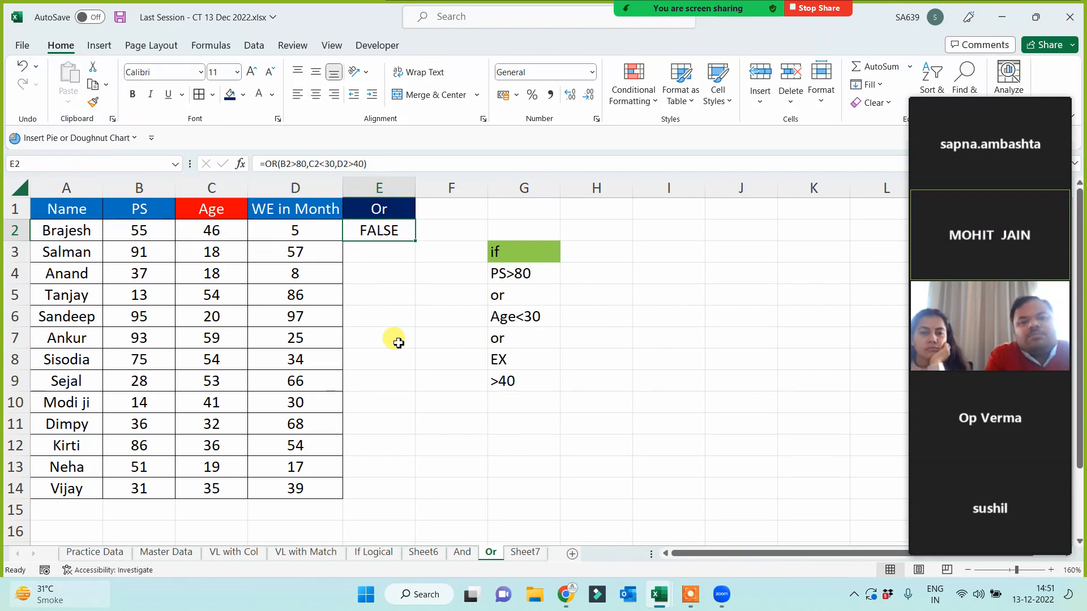
double_click(415, 241)
left_click(506, 456)
- Check the PS, Age and WE in Month values in row 3 against its OR result
left_click_drag(374, 249, 14, 337)
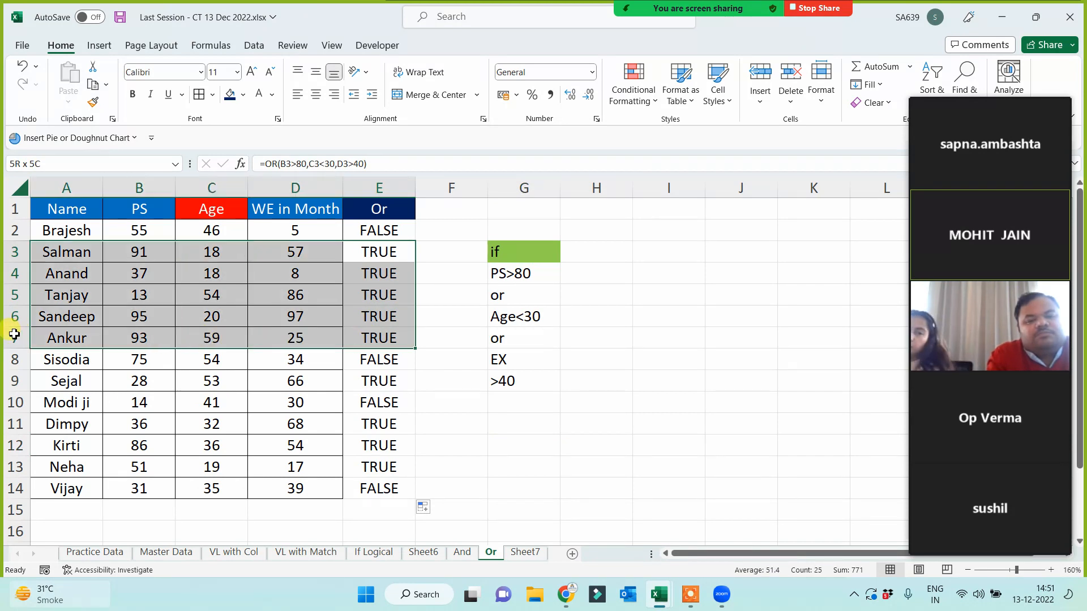
left_click(79, 250)
left_click(127, 255)
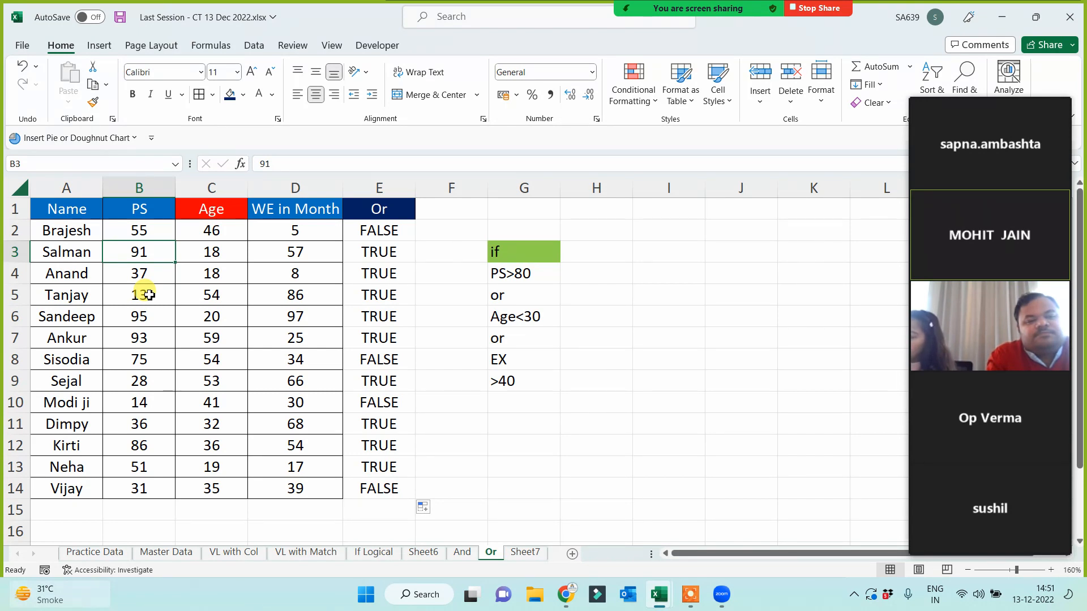
key("Right")
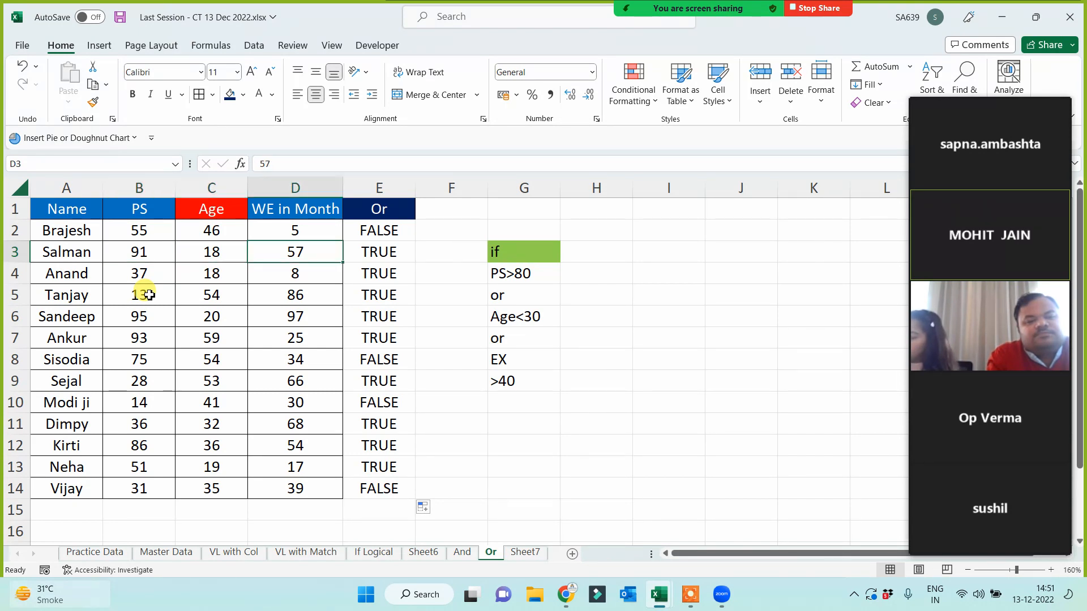
key("Left")
key("Right")
key("Right")
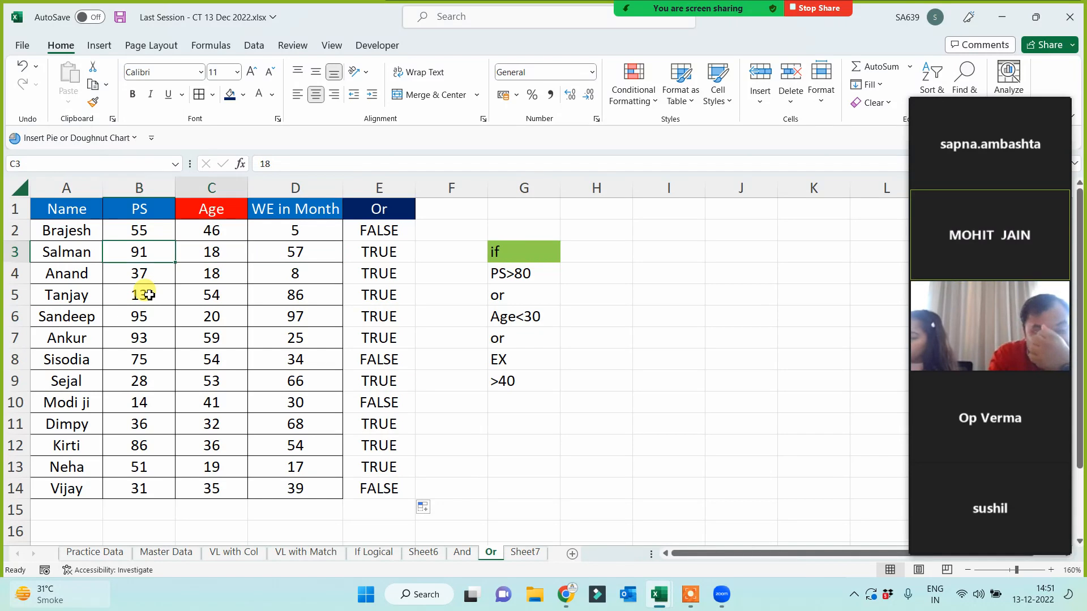
key("Left")
key("Left")
key("Right")
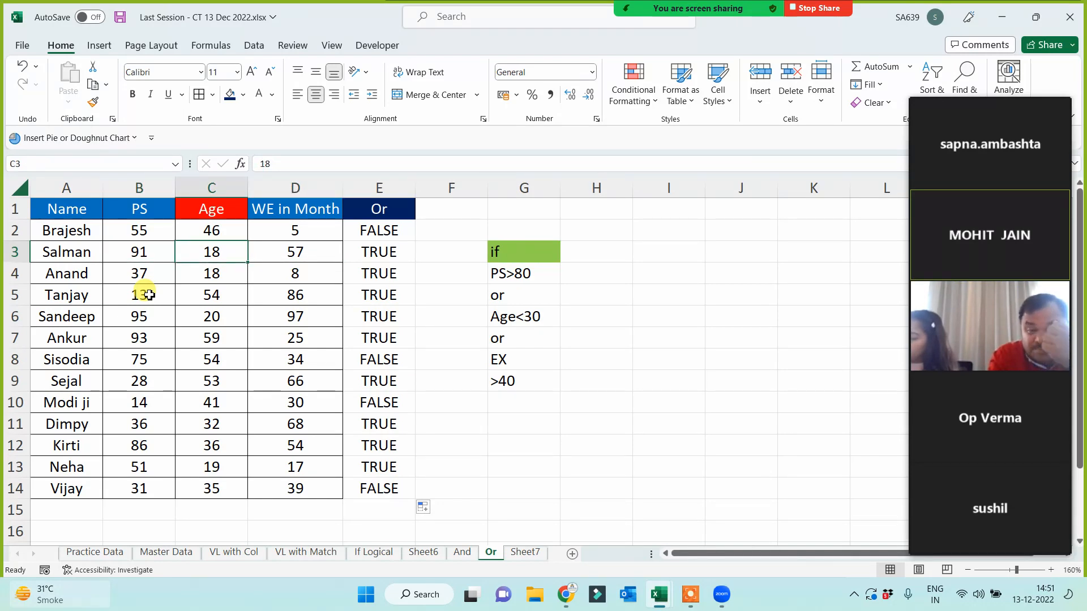
key("Left")
key("shift+Right")
key("shift+Right")
key("shift+Right")
key("shift+Left")
key("Left")
- Examine row 4's PS and Age values against the OR conditions
key("Down")
key("shift+Right")
key("shift+Right")
key("shift+Right")
key("shift+Right")
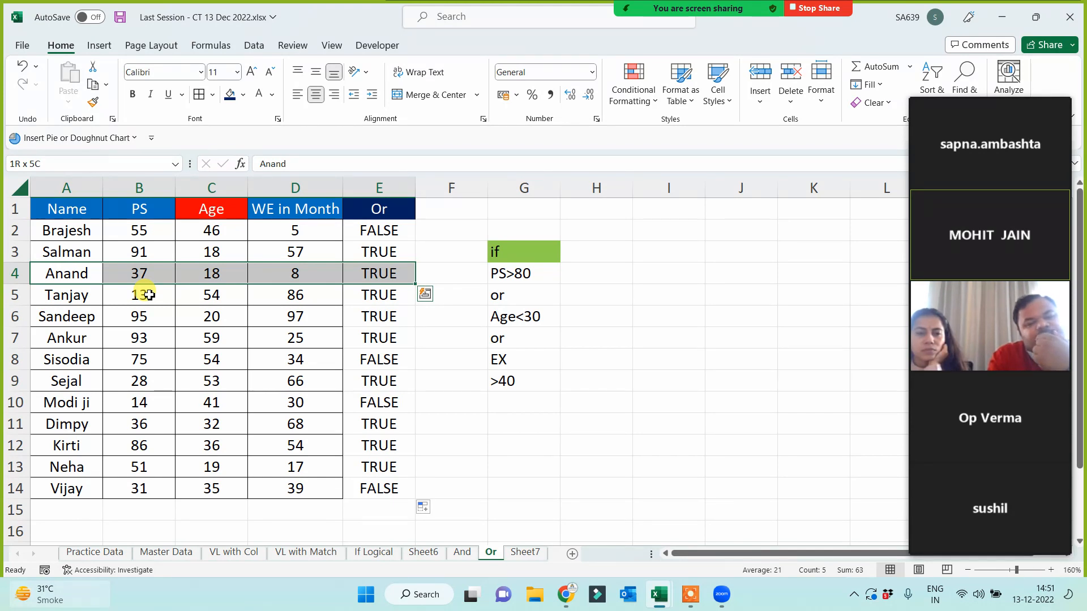
key("Left")
key("Right")
key("Right")
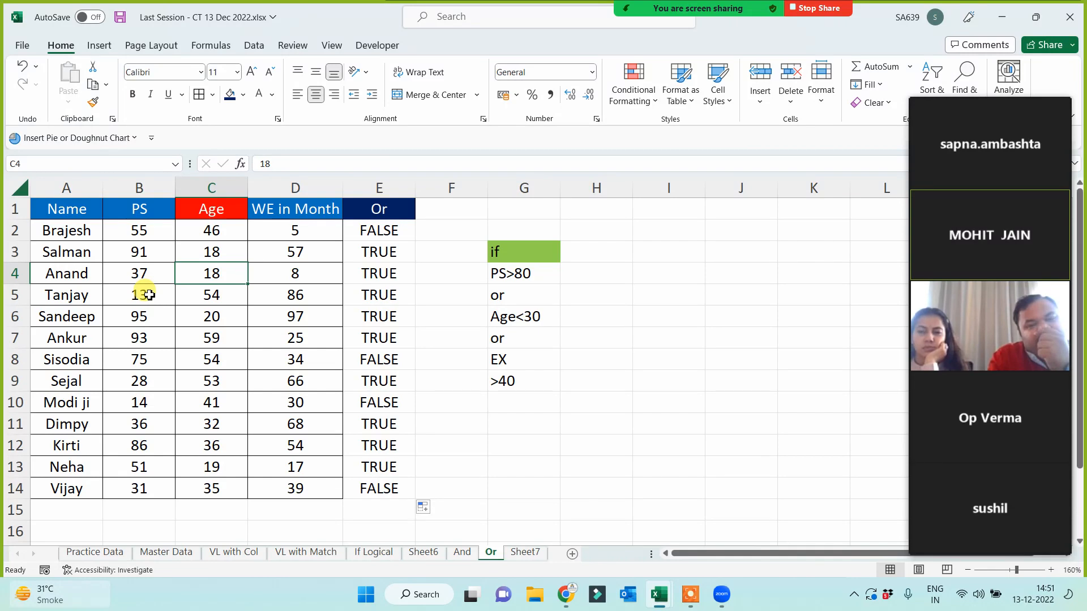
- Examine row 8's values and OR formula against the three listed conditions
key("Down")
key("Down")
key("Down")
key("Down")
key("Right")
key("Right")
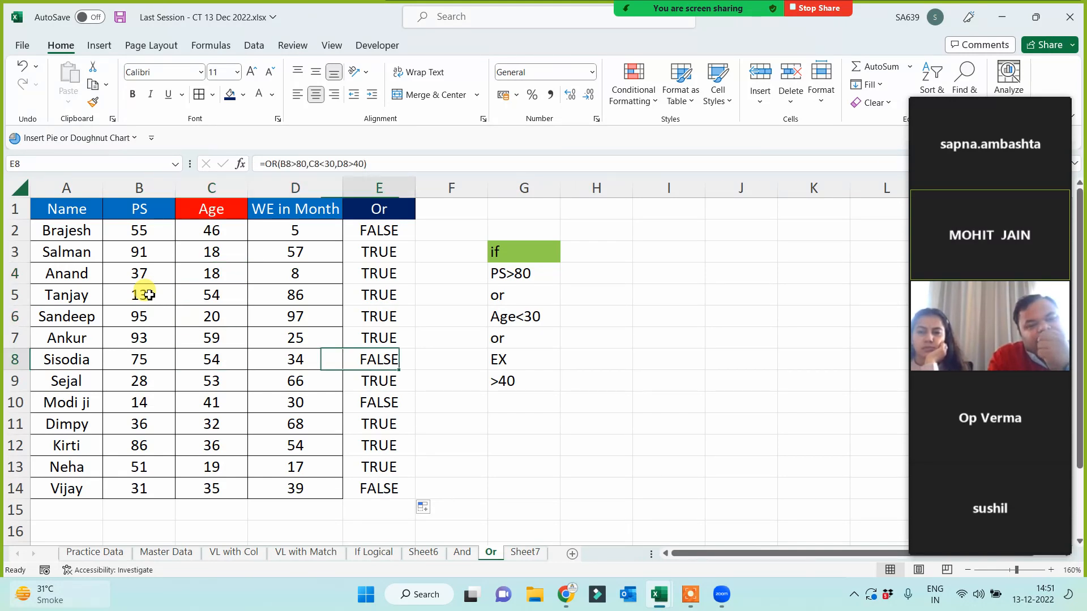
key("shift+Left")
key("shift+Left")
key("shift+Left")
key("shift+Left")
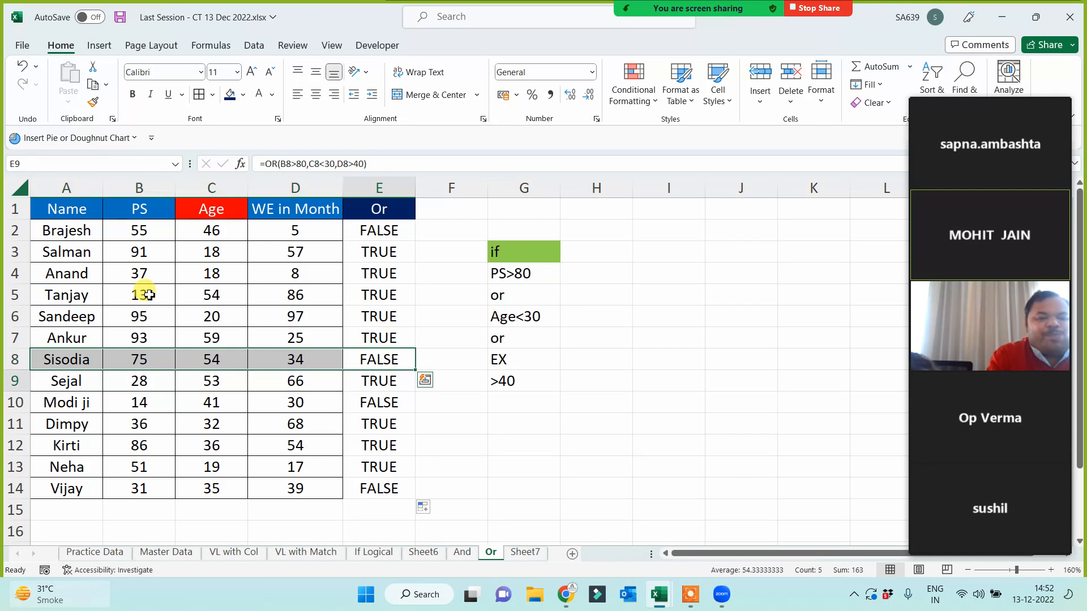
- Examine row 10's PS, Age and WE in Month values against its OR result
key("Down")
key("Down")
key("shift+Left")
key("shift+Left")
key("shift+Left")
key("shift+Left")
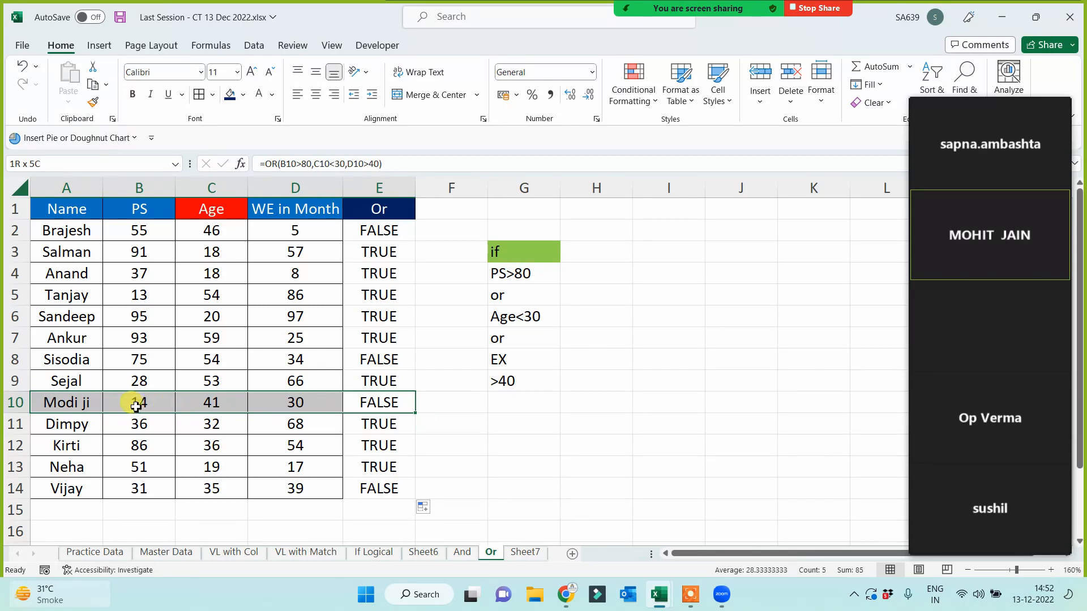
left_click_drag(134, 406, 306, 406)
left_click(405, 403)
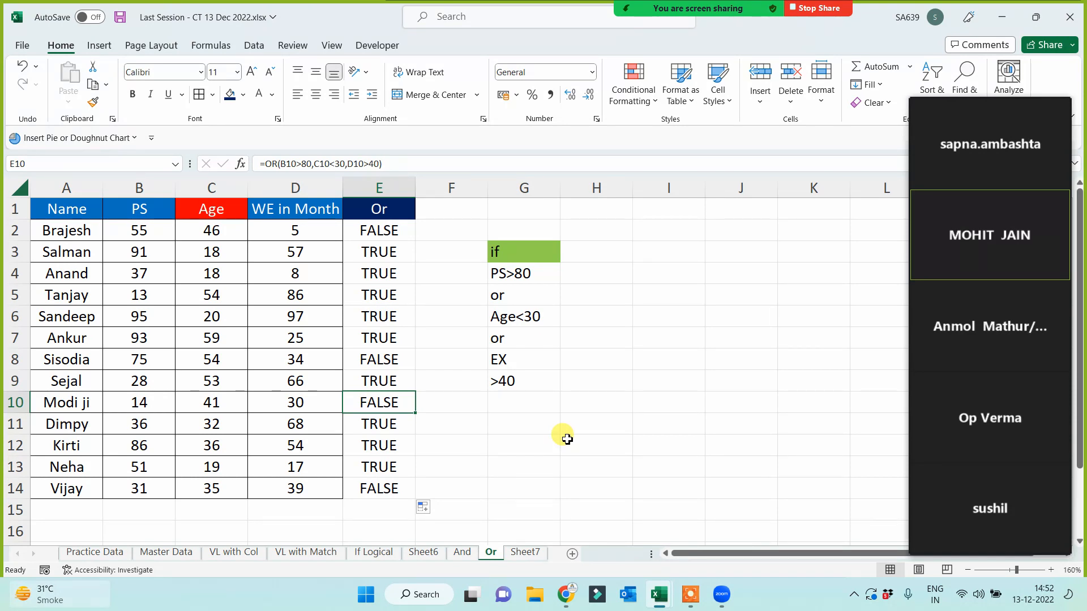
- Widen column F and enter the heading "if" in F1, formatted like the table's blue headings
left_click_drag(487, 189, 584, 191)
left_click(487, 205)
type("o")
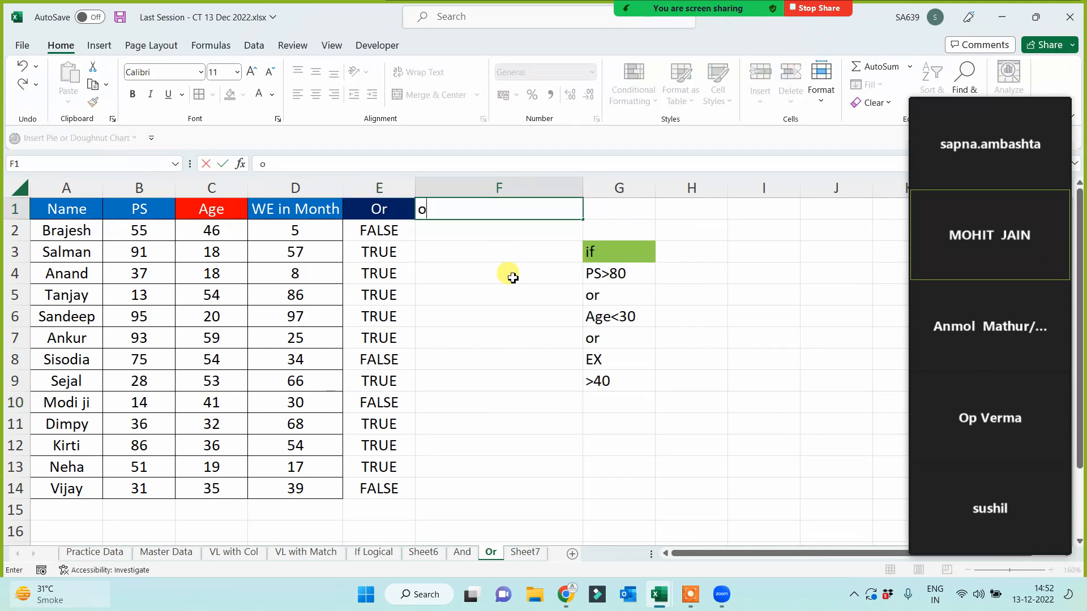
key("BackSpace")
type("if")
key("Return")
left_click(389, 211)
- Enter the formula =IF(E2=TRUE,"Yes","No") in F2
left_click(475, 231)
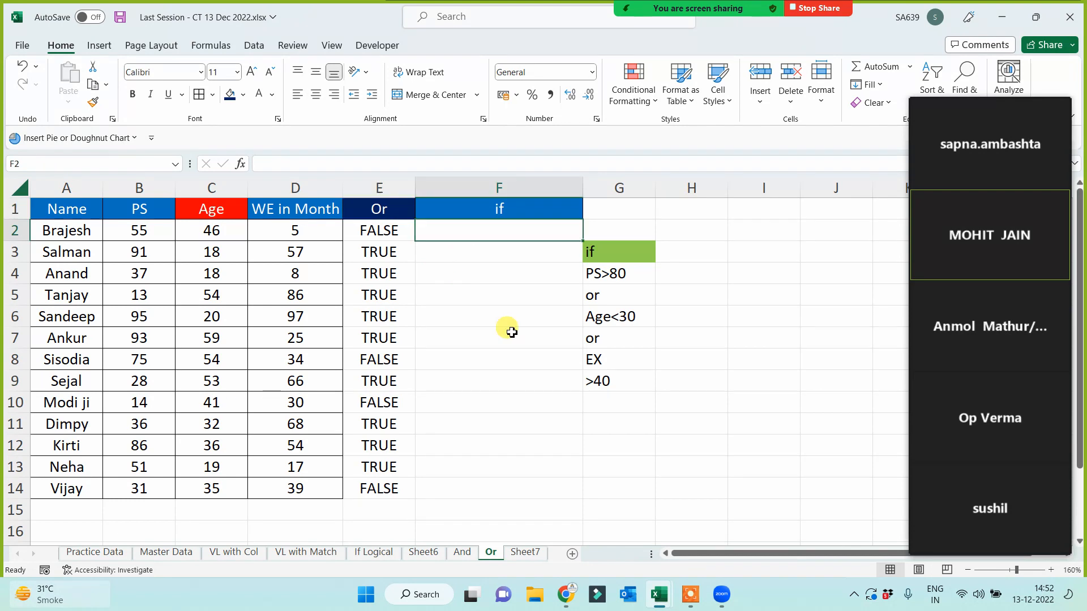
type("=if(")
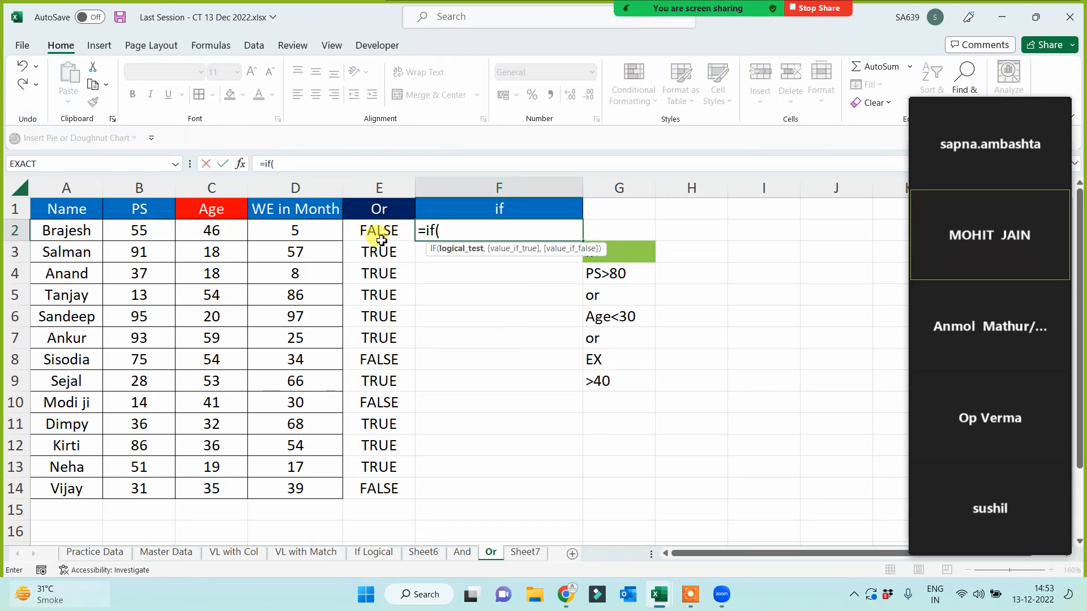
left_click(381, 232)
type("=true")
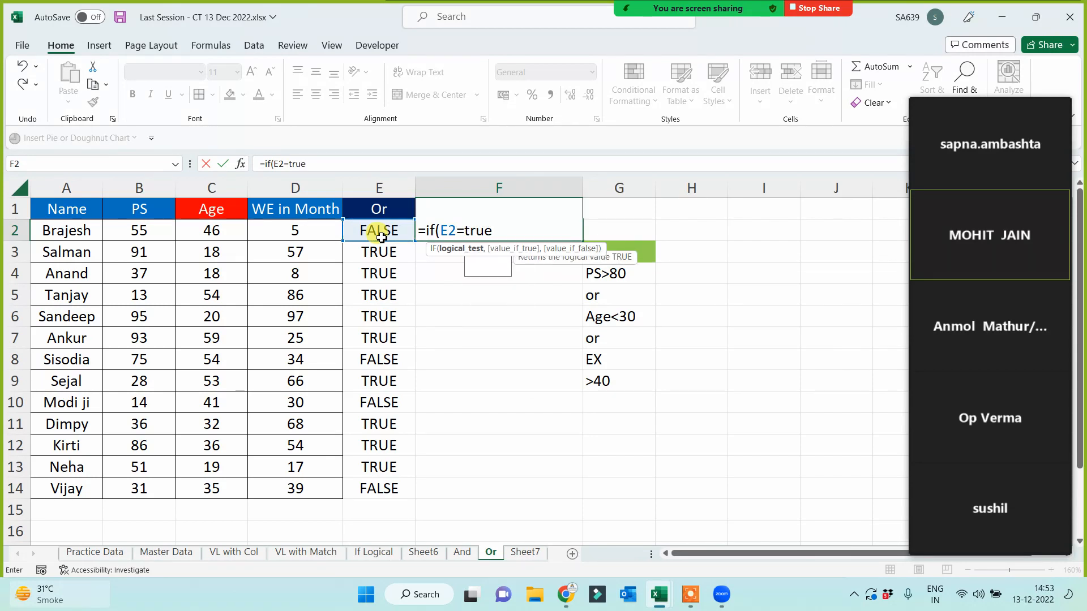
type(",\"Yes\",\"No\"")
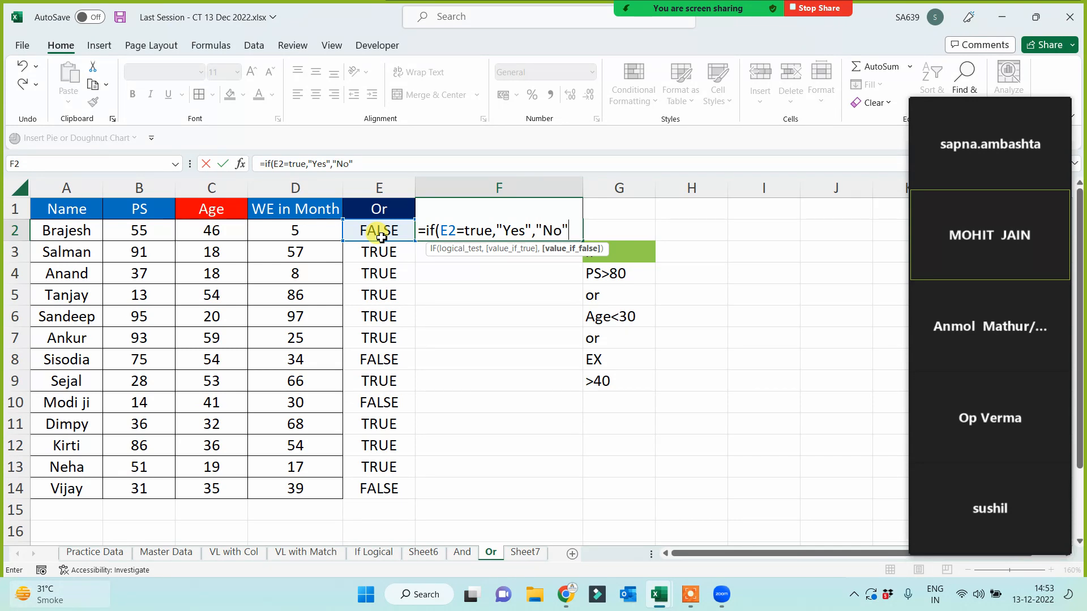
type(")")
key("Return")
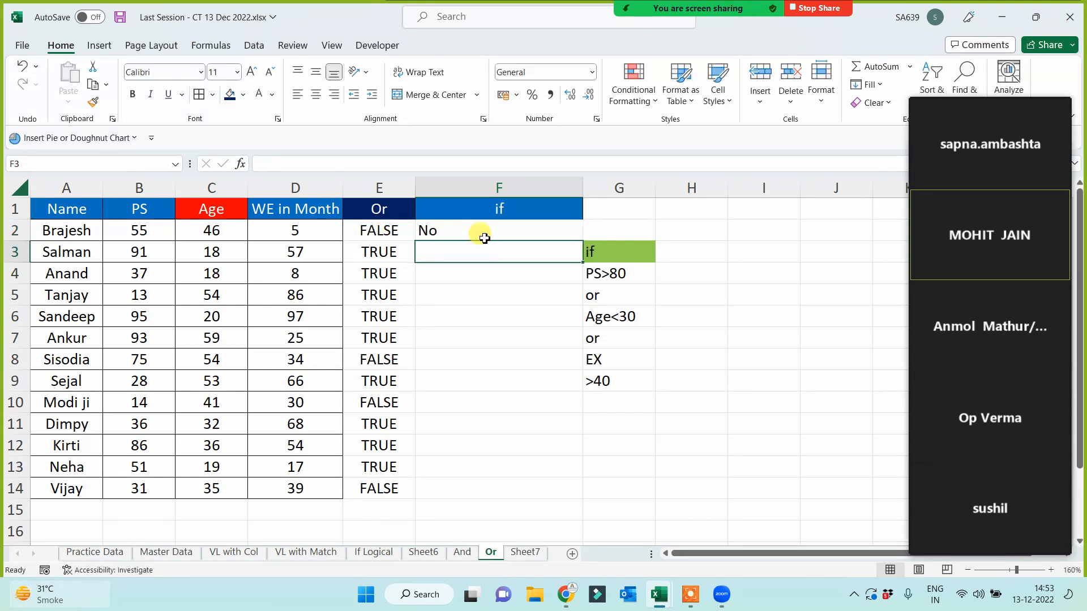
- Fill the IF formula from F2 down column F through row 14
key("Up")
double_click(576, 243)
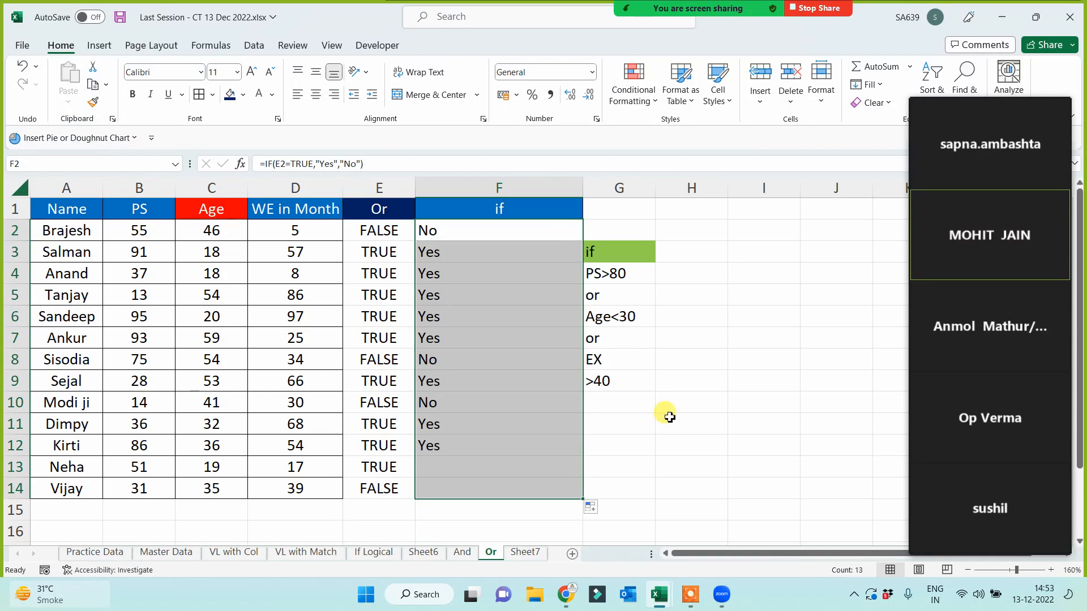
left_click(672, 425)
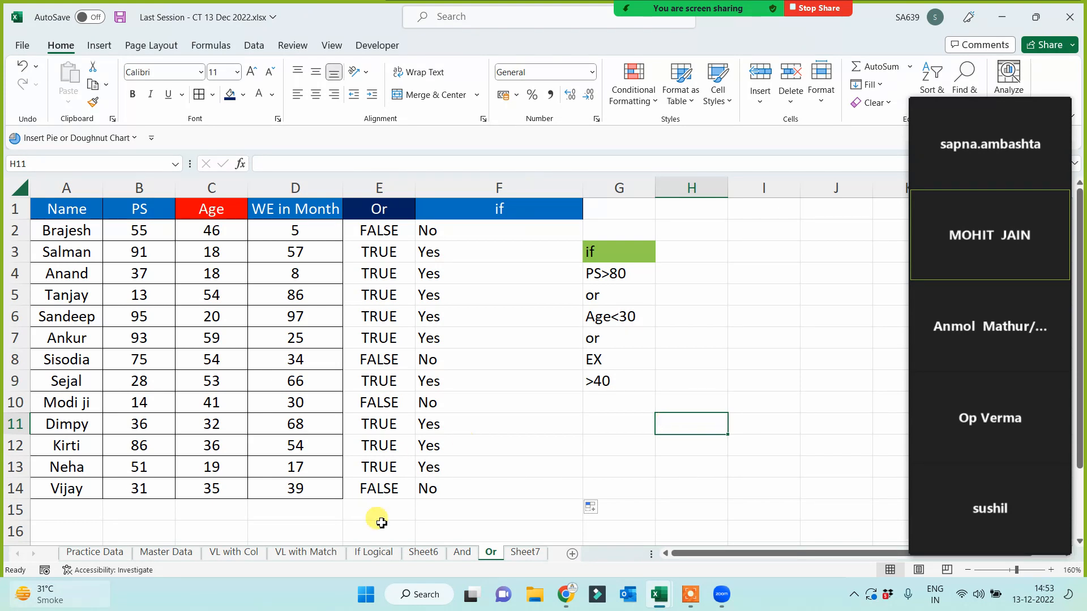
- Review the and, or and mixedif entries in the function list on the If Logical sheet
left_click(371, 553)
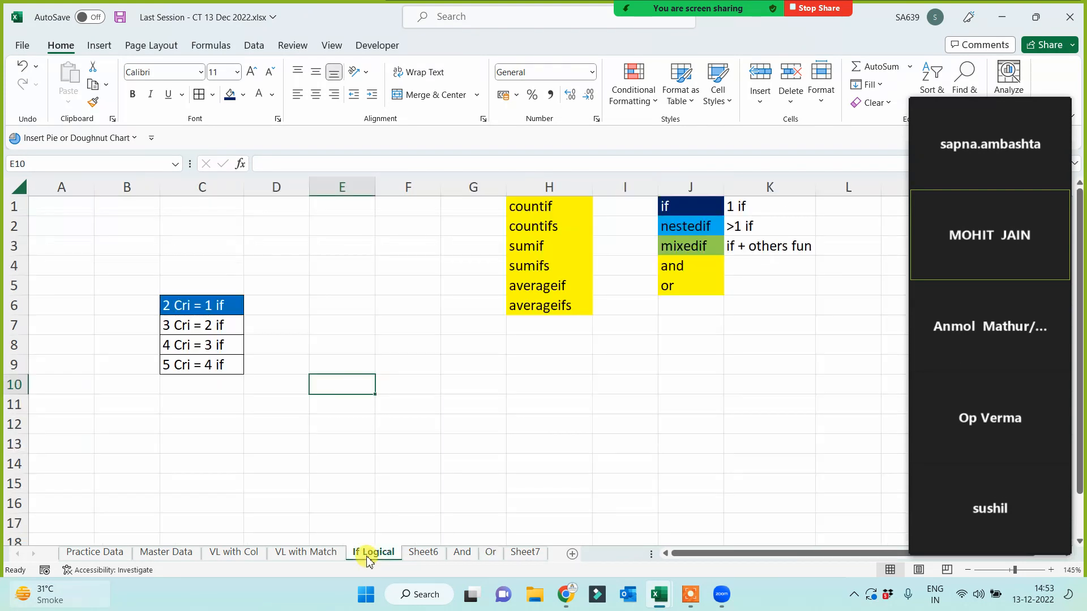
left_click(688, 269)
left_click(689, 288)
left_click_drag(691, 271, 689, 287)
left_click(712, 253)
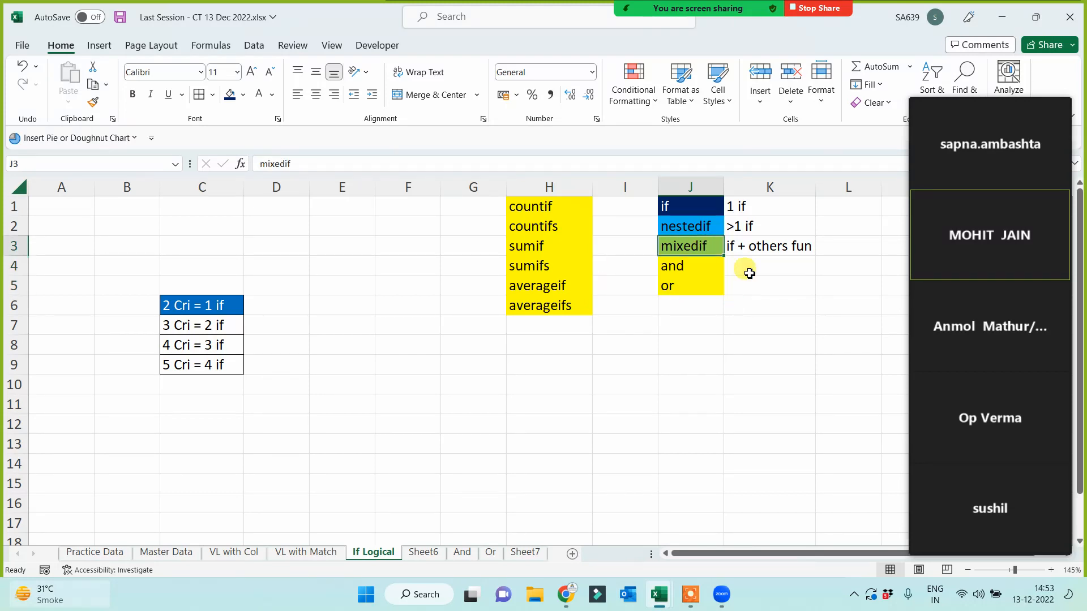
left_click(777, 253)
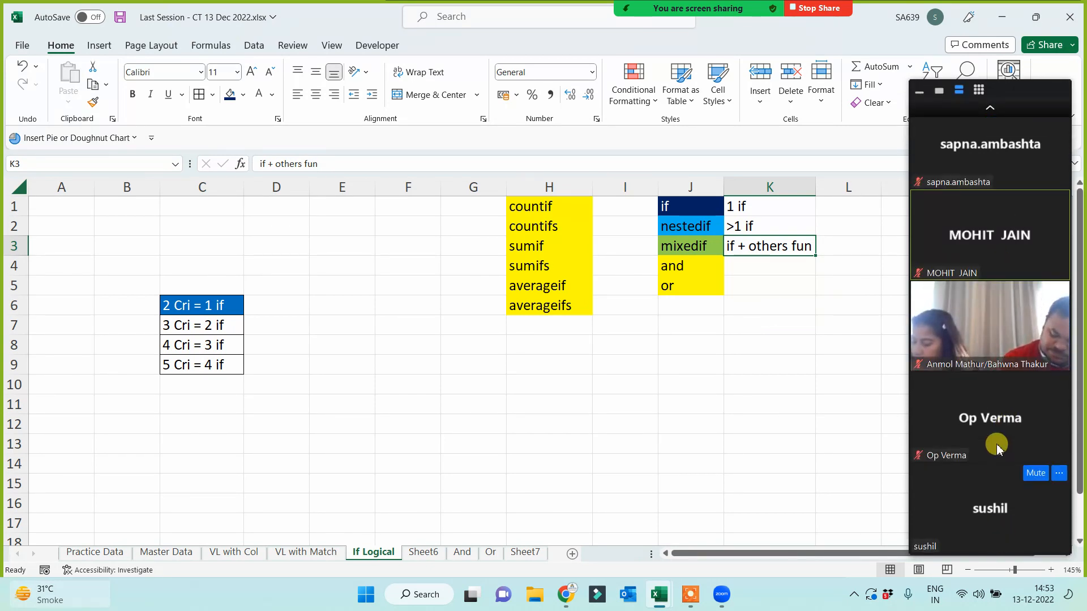
left_click(991, 108)
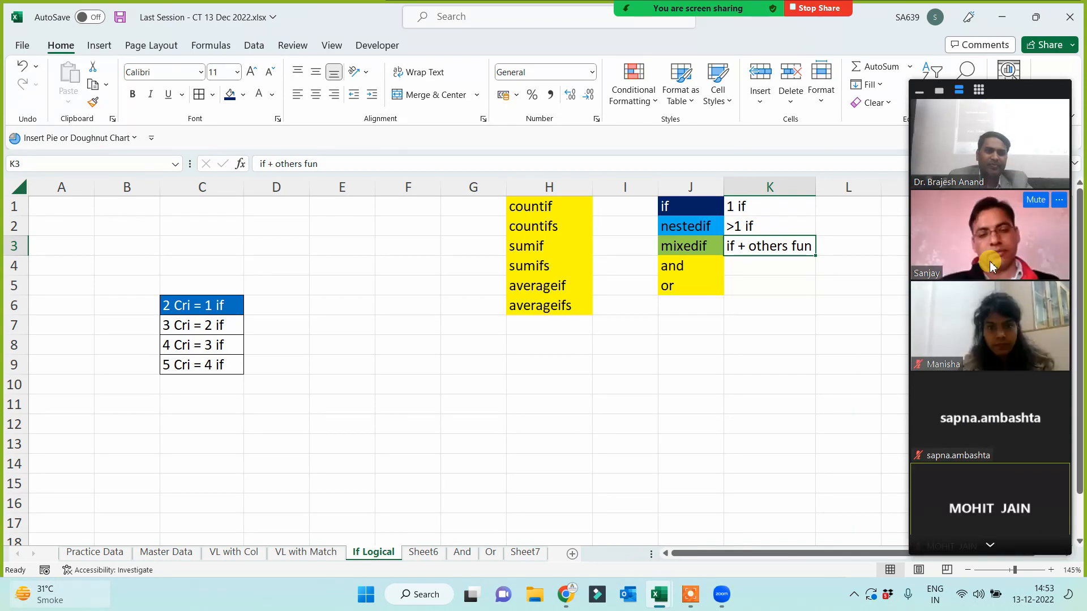
left_click(629, 380)
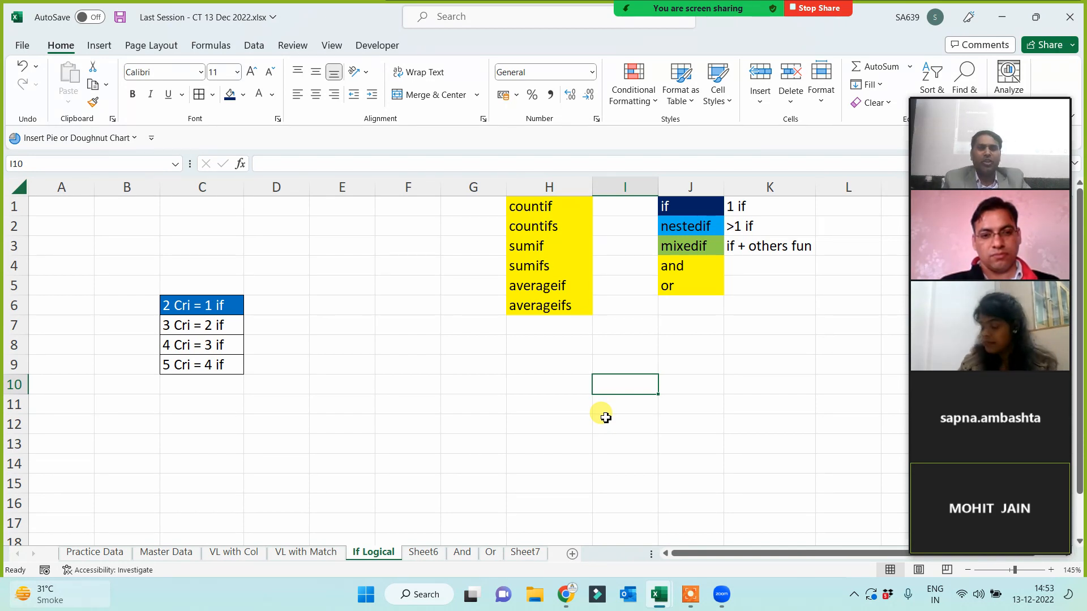
- Copy the Name and PS-Marks columns (A1:B14) from Sheet6 into a new worksheet starting at A1
left_click(318, 553)
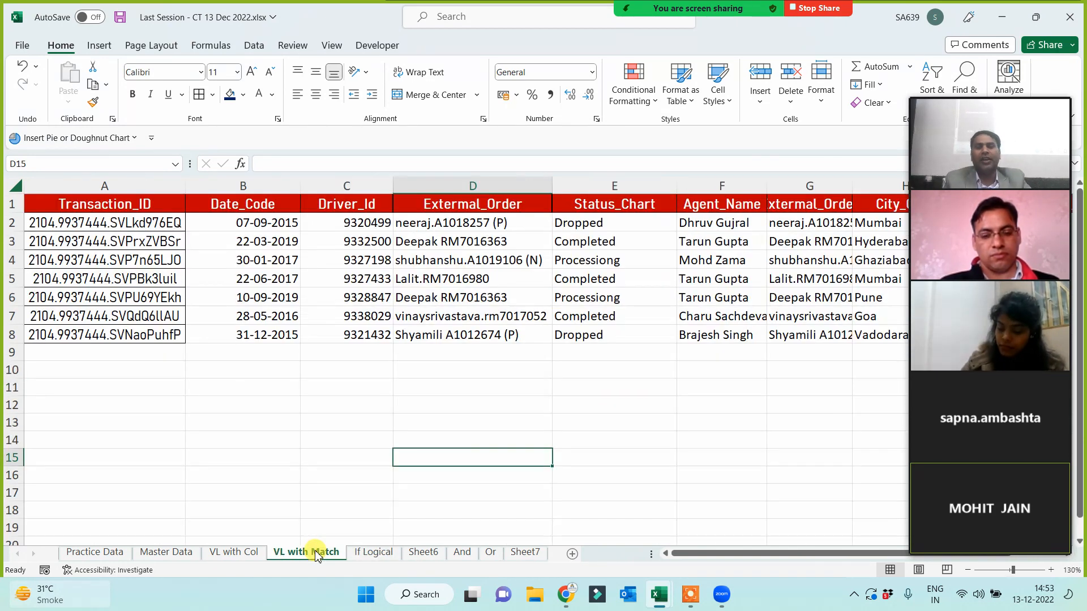
left_click(373, 553)
left_click(423, 552)
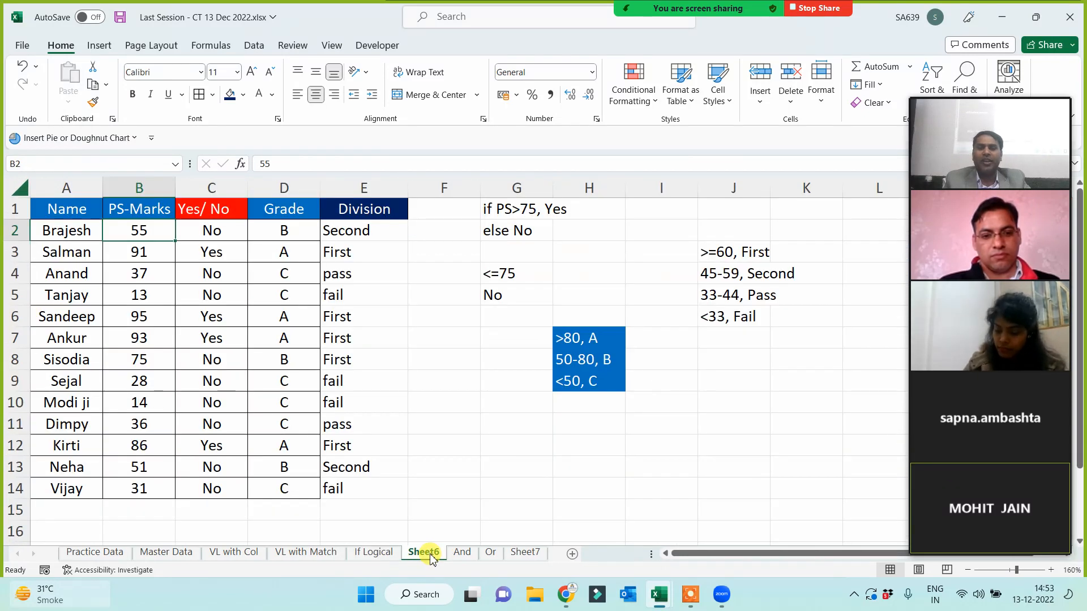
left_click_drag(67, 209, 135, 490)
key("ctrl+c")
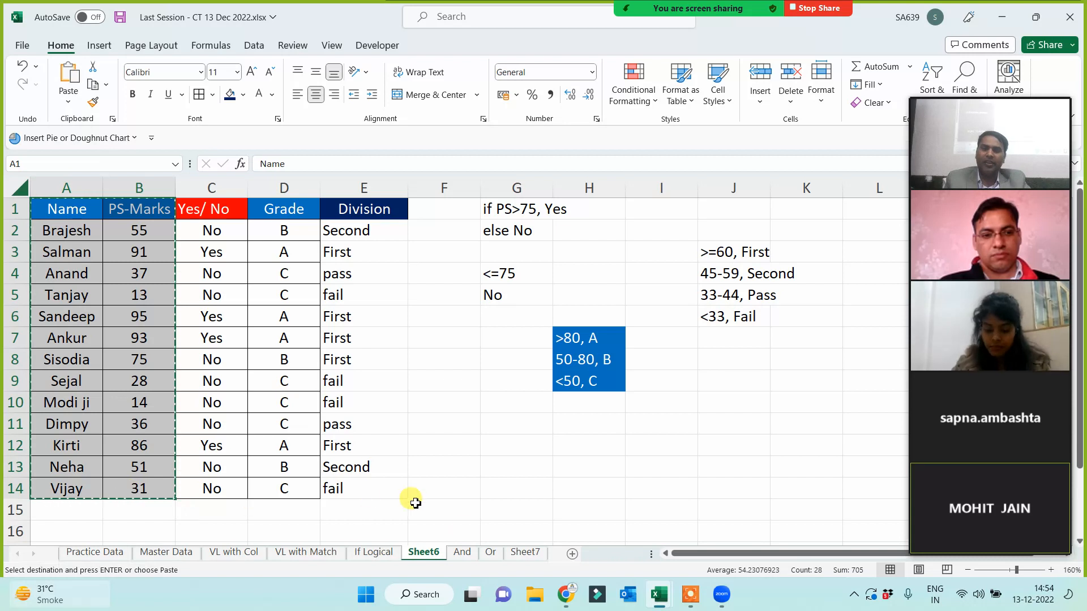
left_click(573, 554)
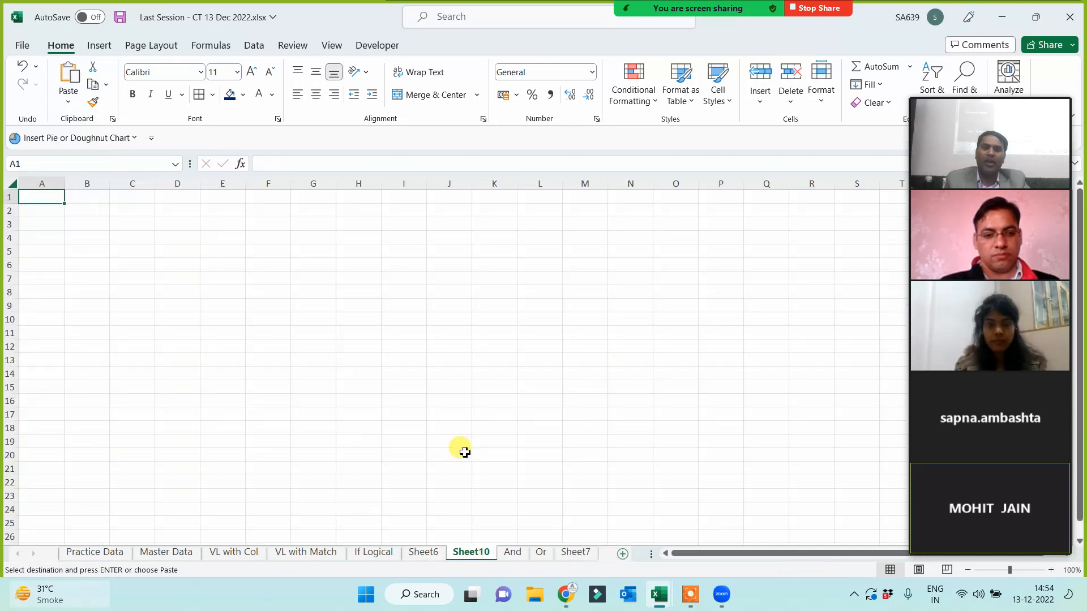
key("ctrl+v")
scroll(260, 352, "up", 3)
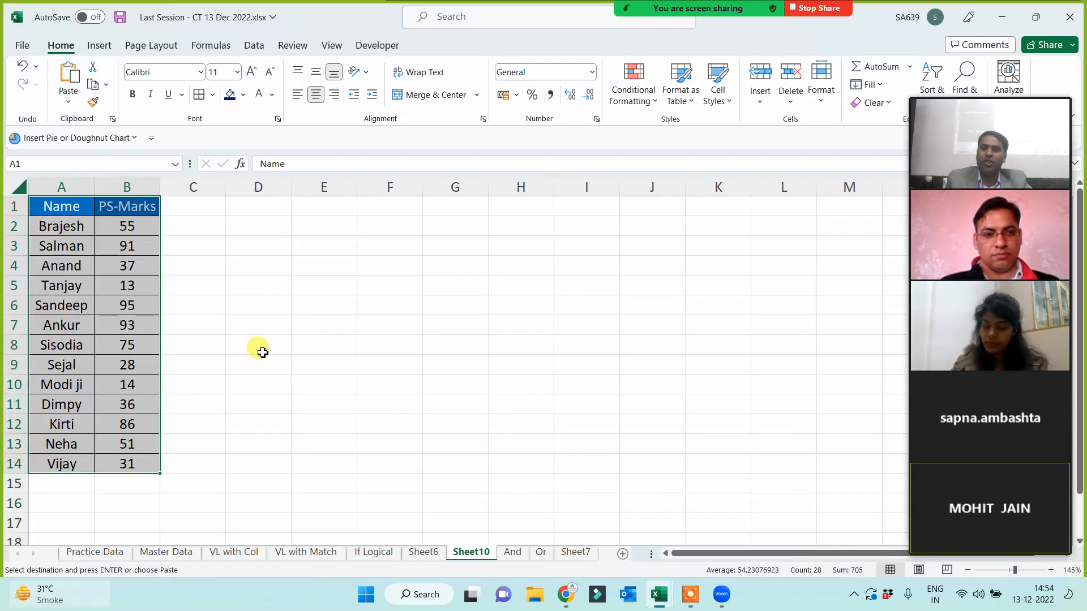
- Change the heading in B1 of the new sheet to "PS"
left_click(131, 207)
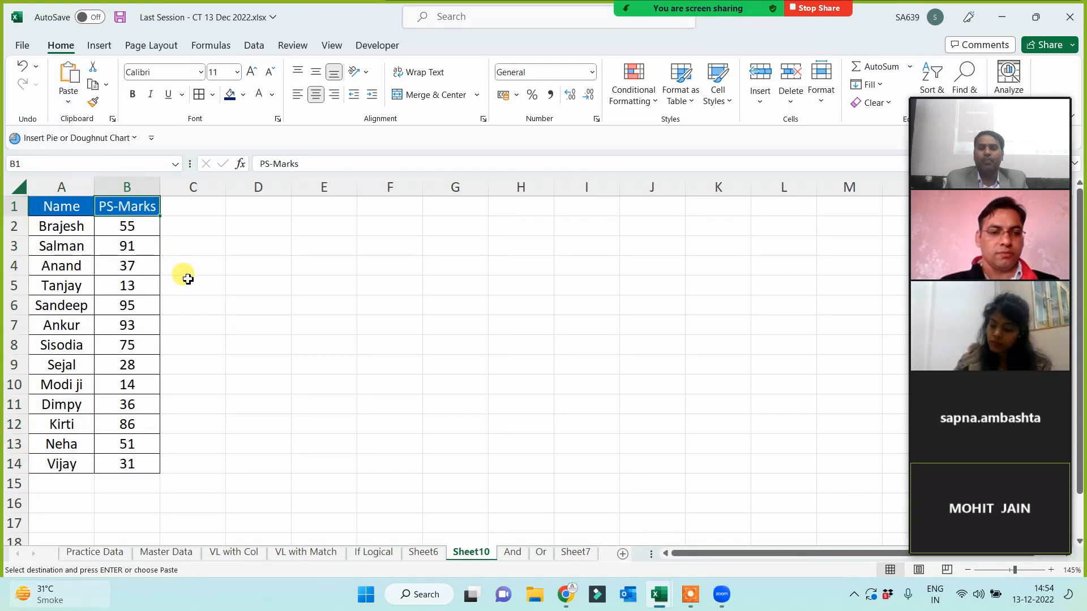
type("PS")
left_click(188, 279)
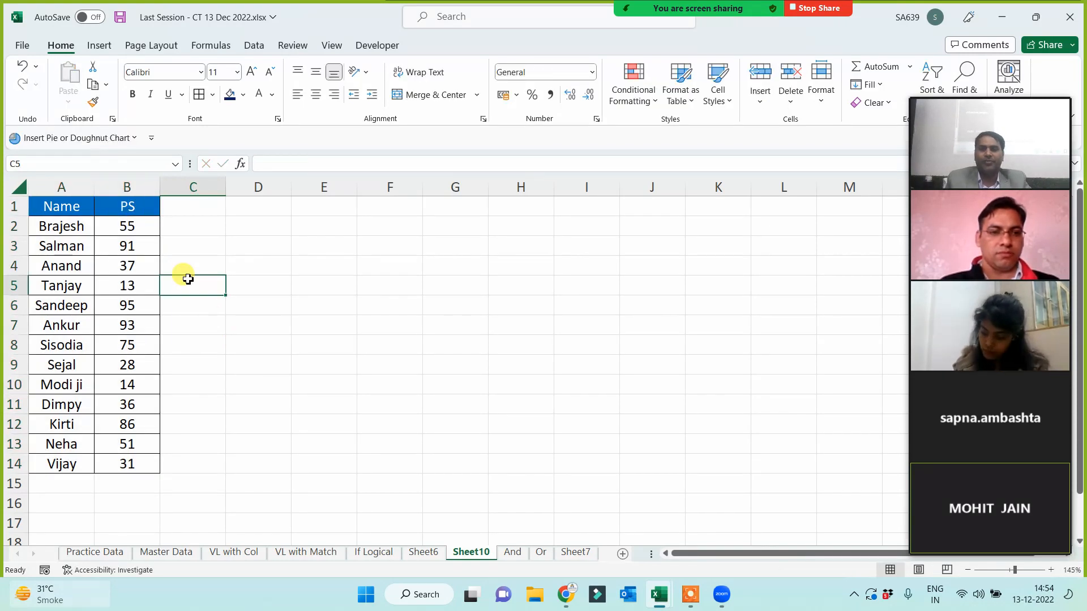
left_click(271, 320)
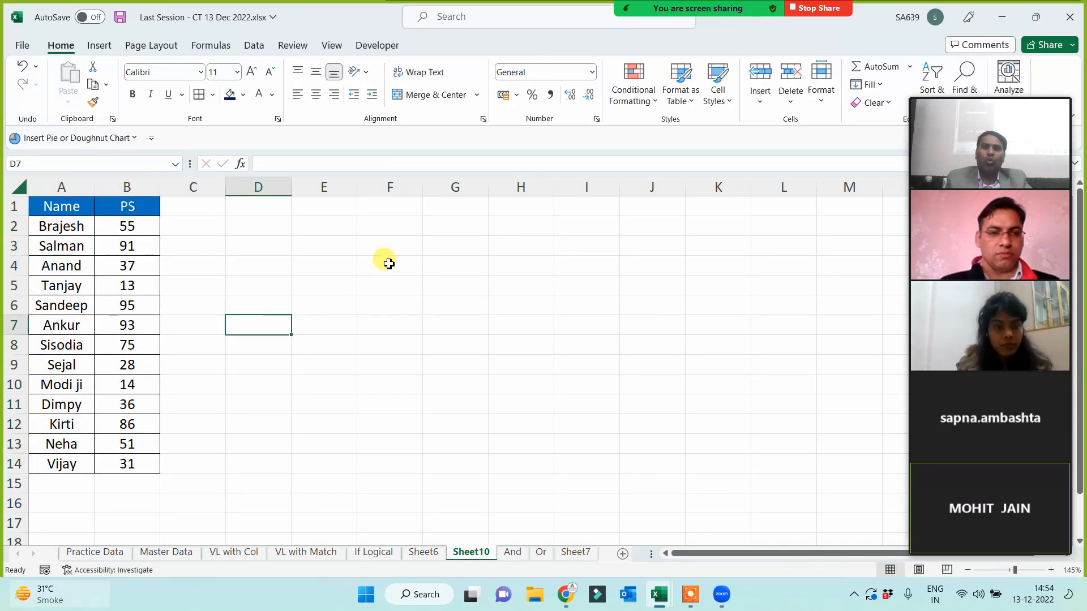
- Enter the exercise note "if ps>80, then print name else Blank" in cell G1
left_click(433, 207)
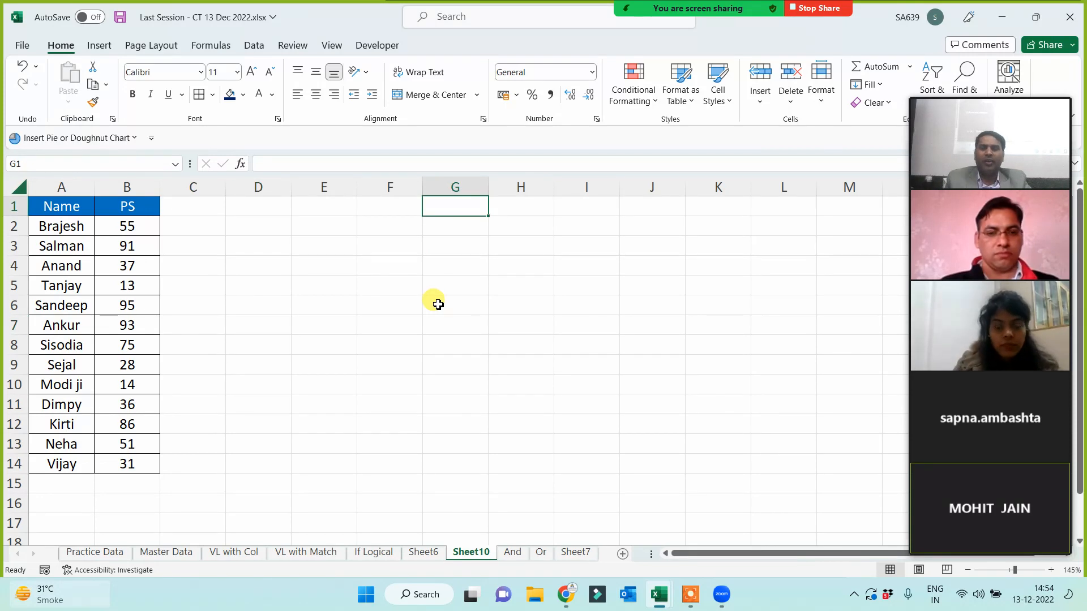
type("if ps")
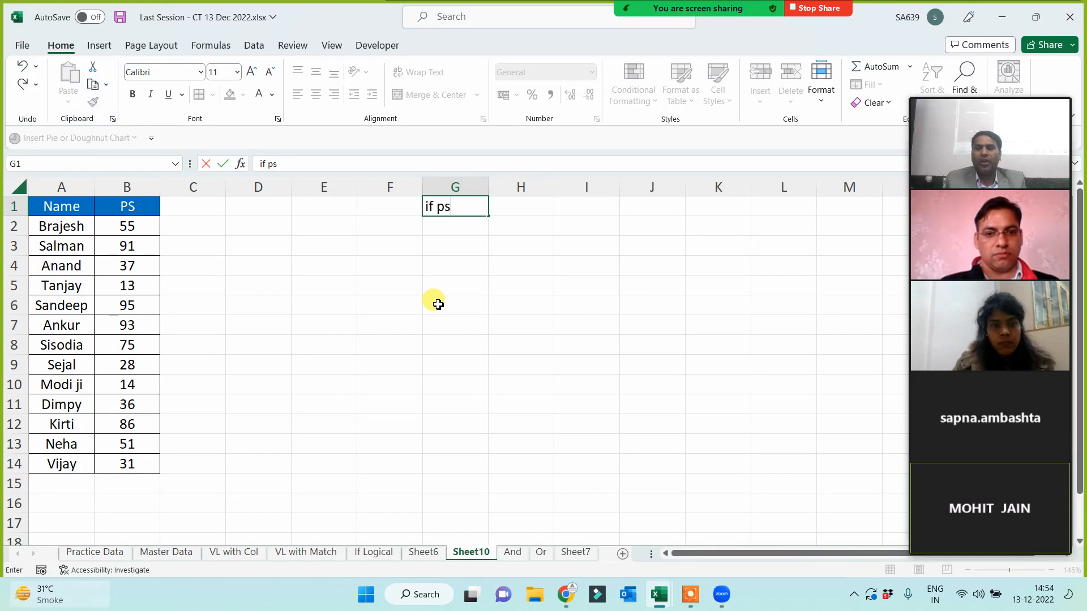
type(">80")
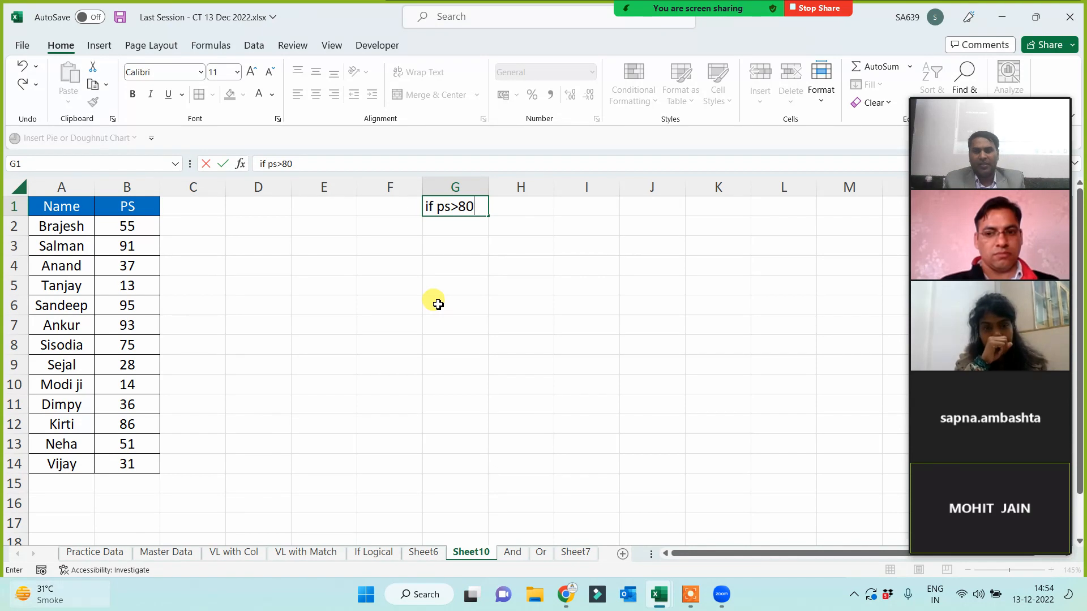
type(", then ")
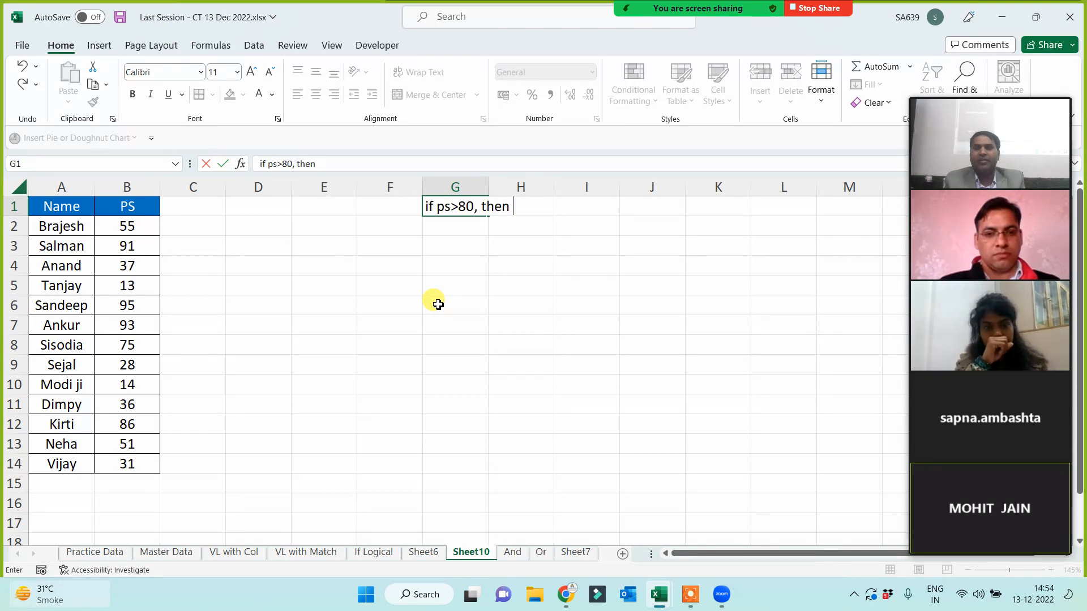
type("print")
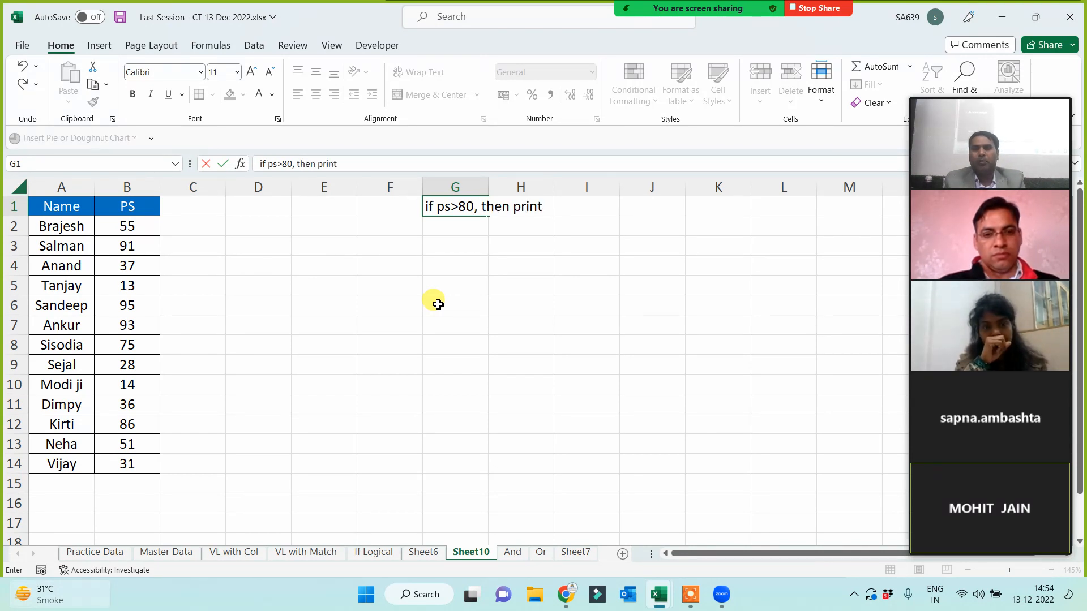
type(" name else Blank")
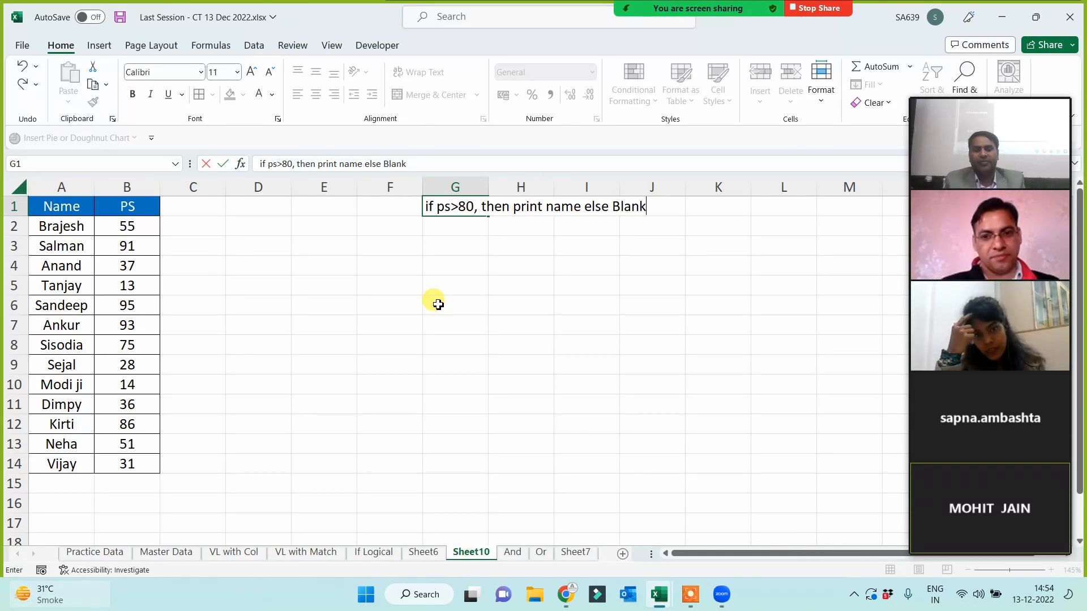
key("Return")
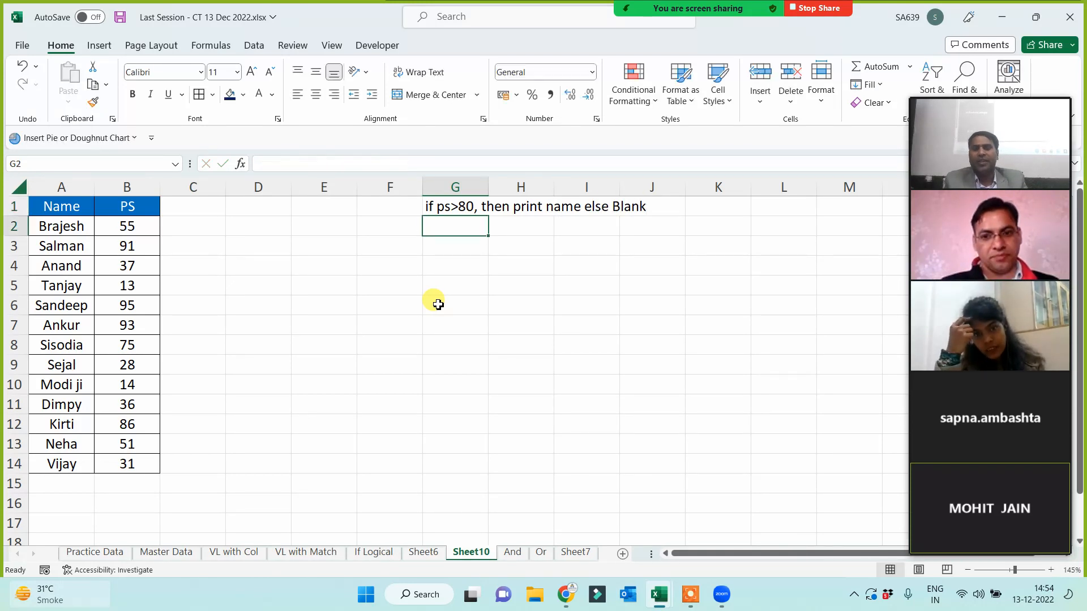
- Widen column C to 11.56 and enter the heading "Name/Blank" in C1
left_click(210, 206)
left_click_drag(227, 186, 251, 186)
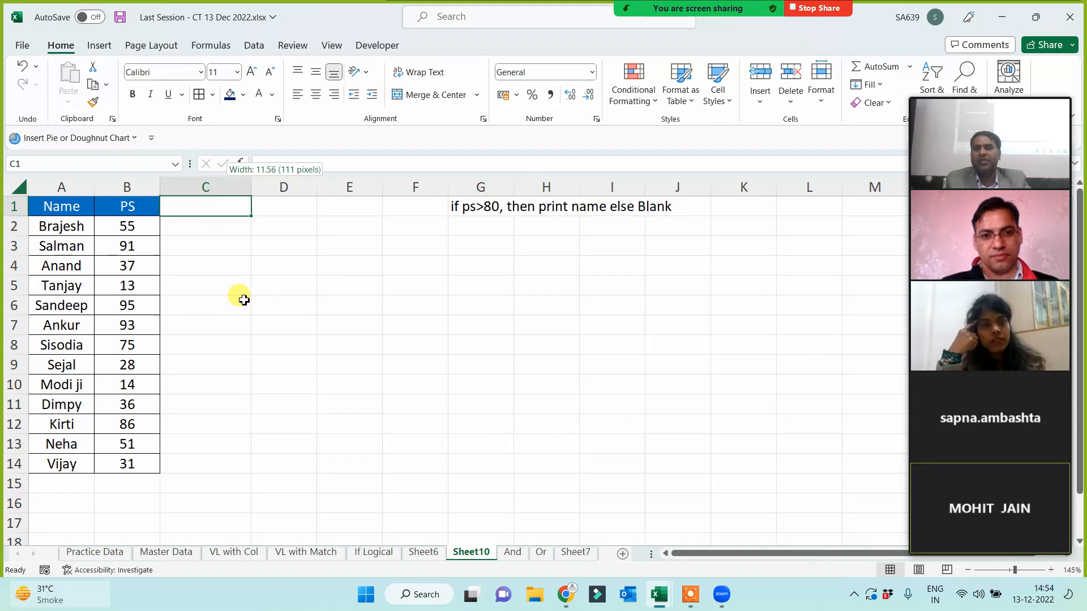
type("Name/")
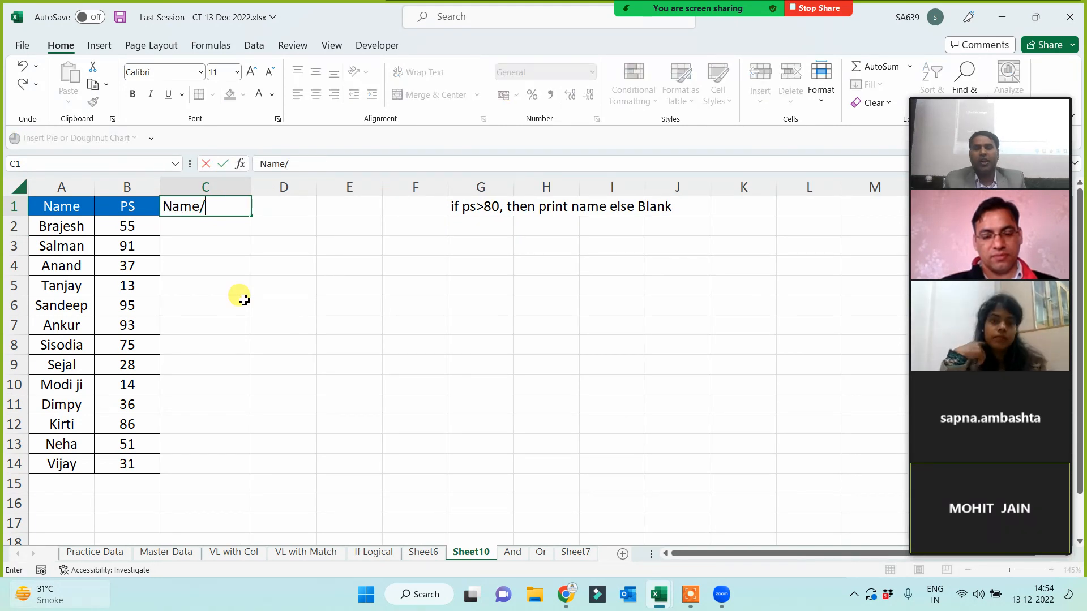
type("Blank")
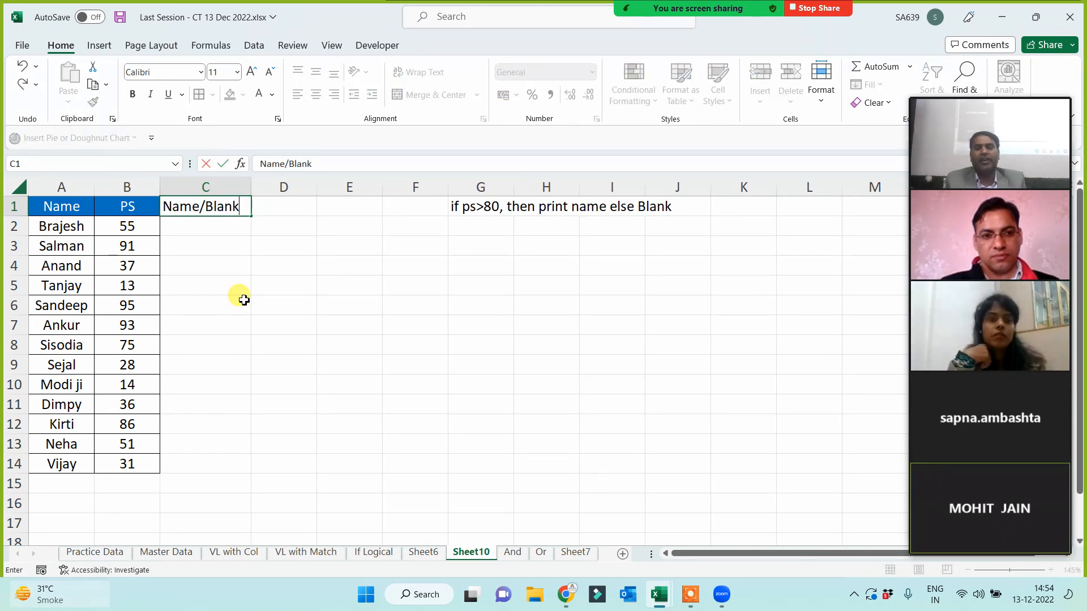
key("Return")
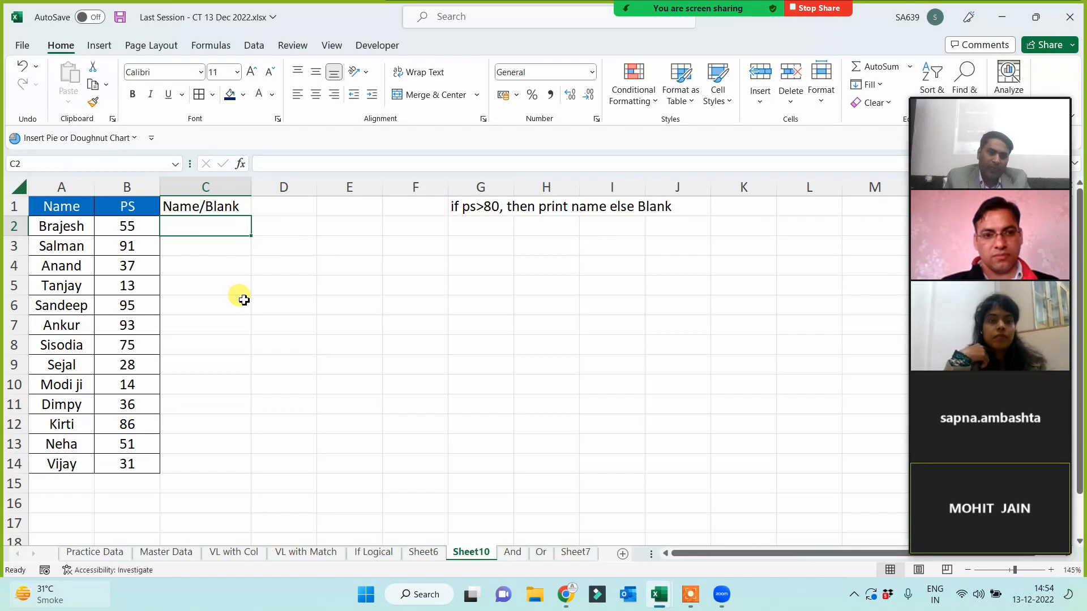
mouse_move(964, 359)
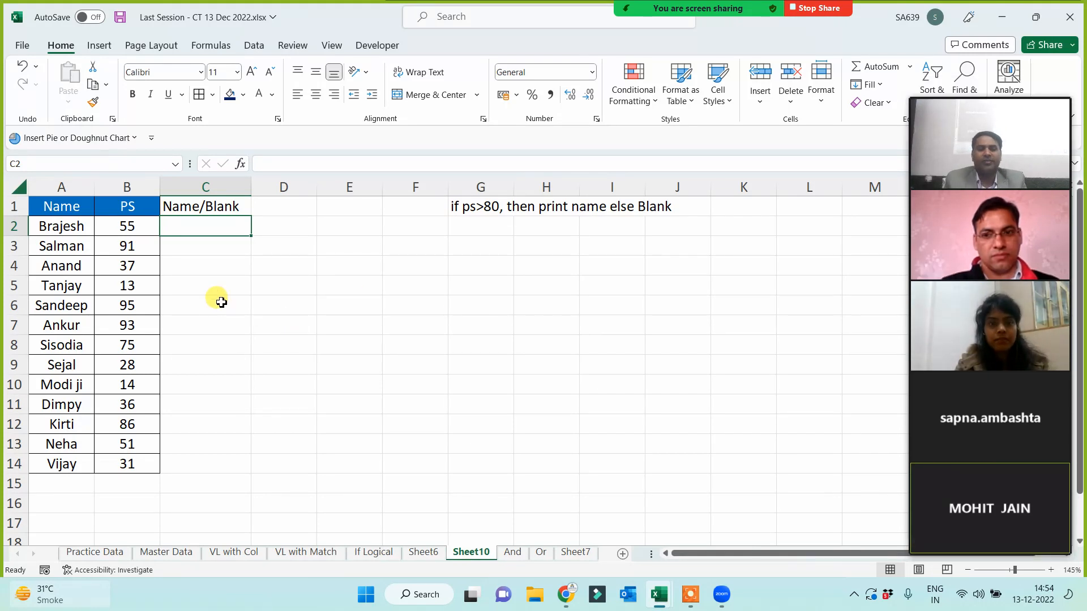
type("=")
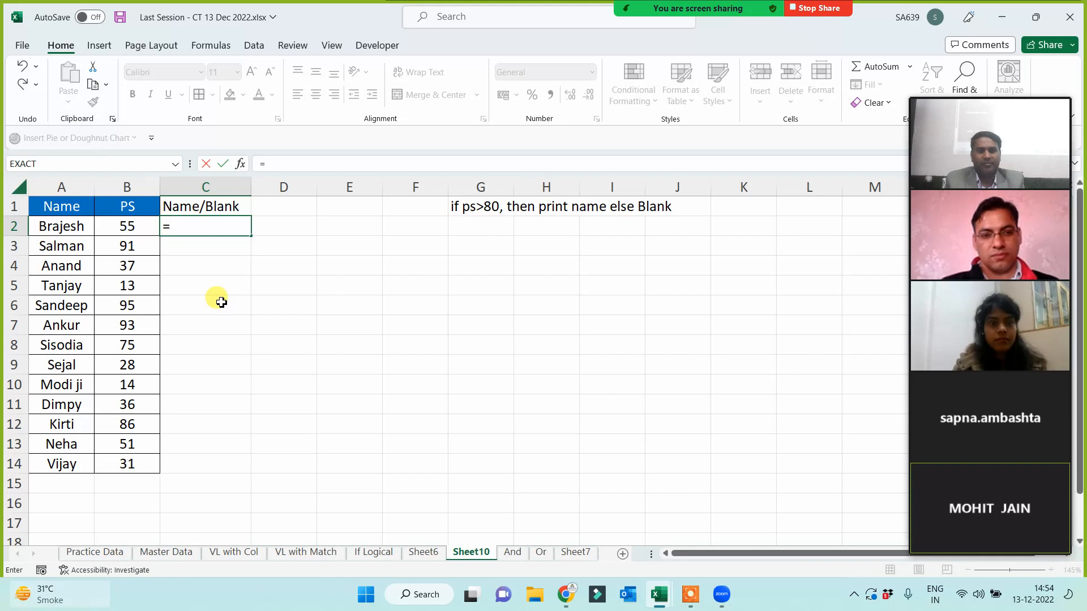
type("if(")
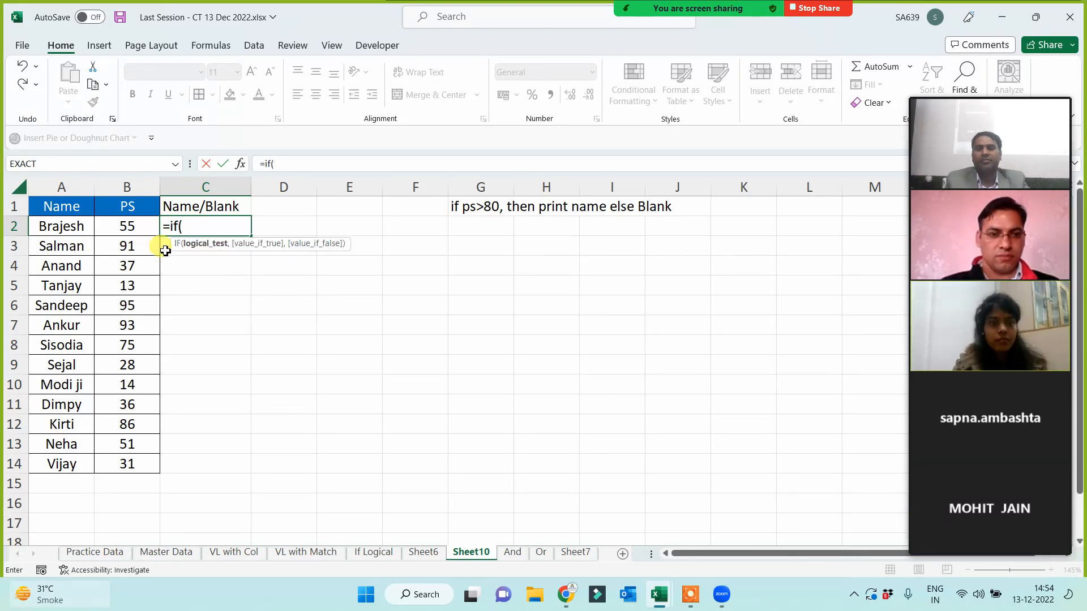
left_click(142, 230)
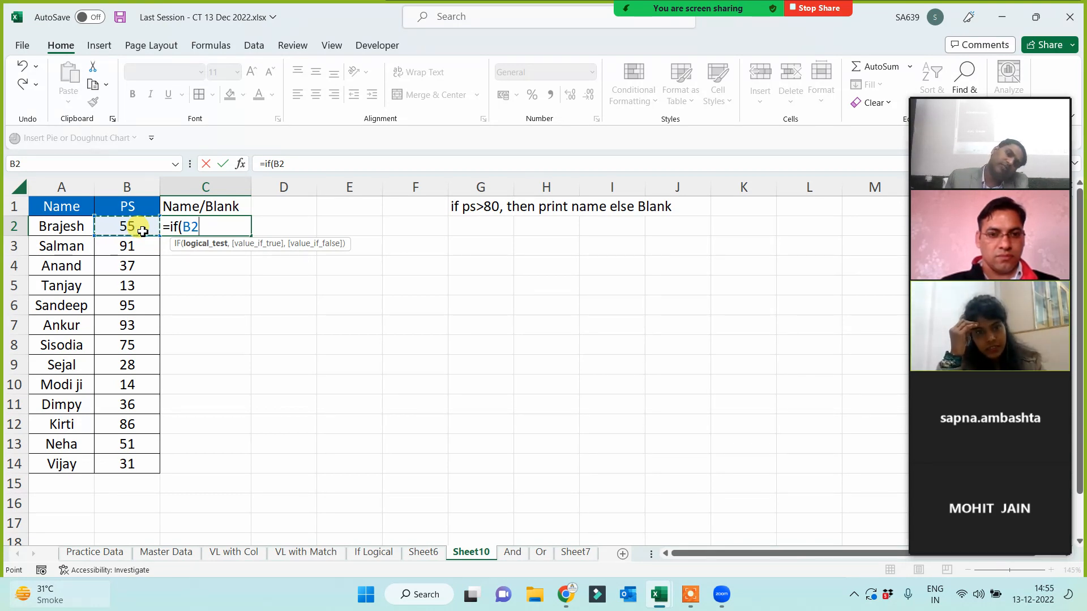
type(">")
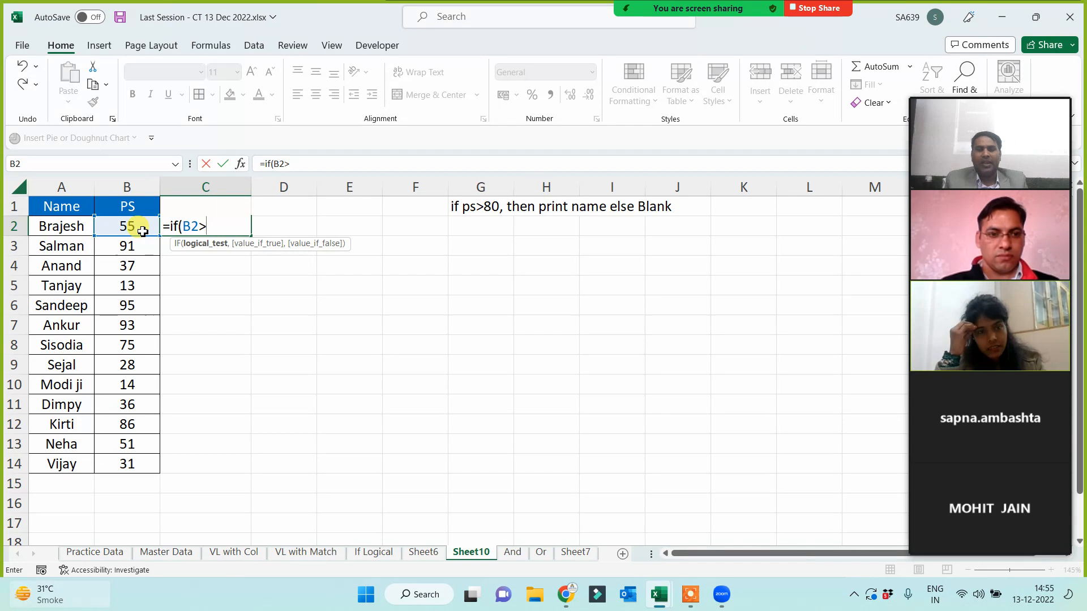
key("Escape")
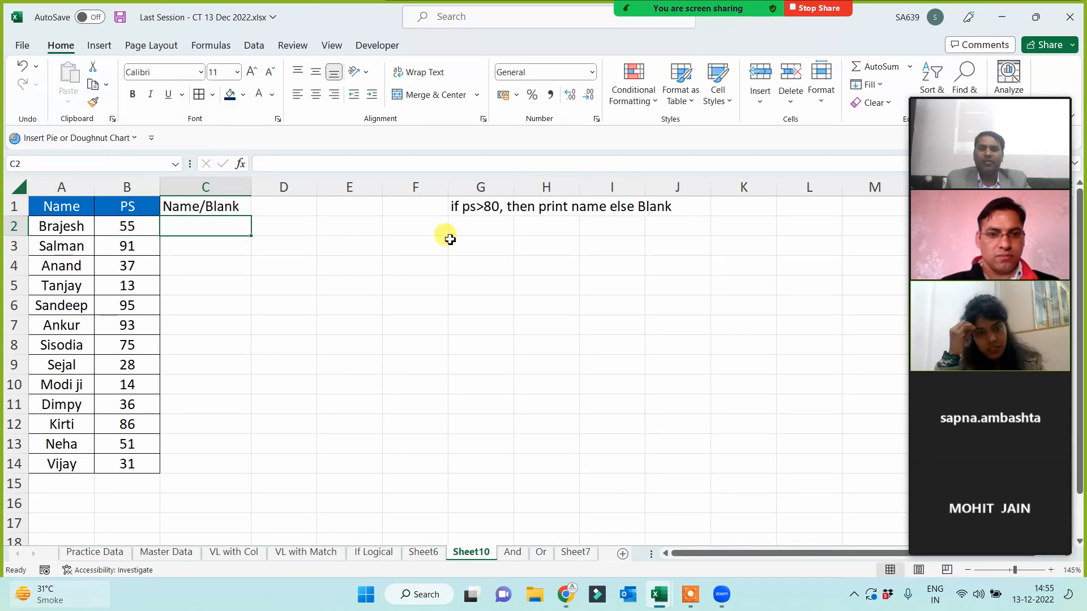
- AutoFit column G to the width of the exercise note in G1
left_click(481, 218)
double_click(514, 186)
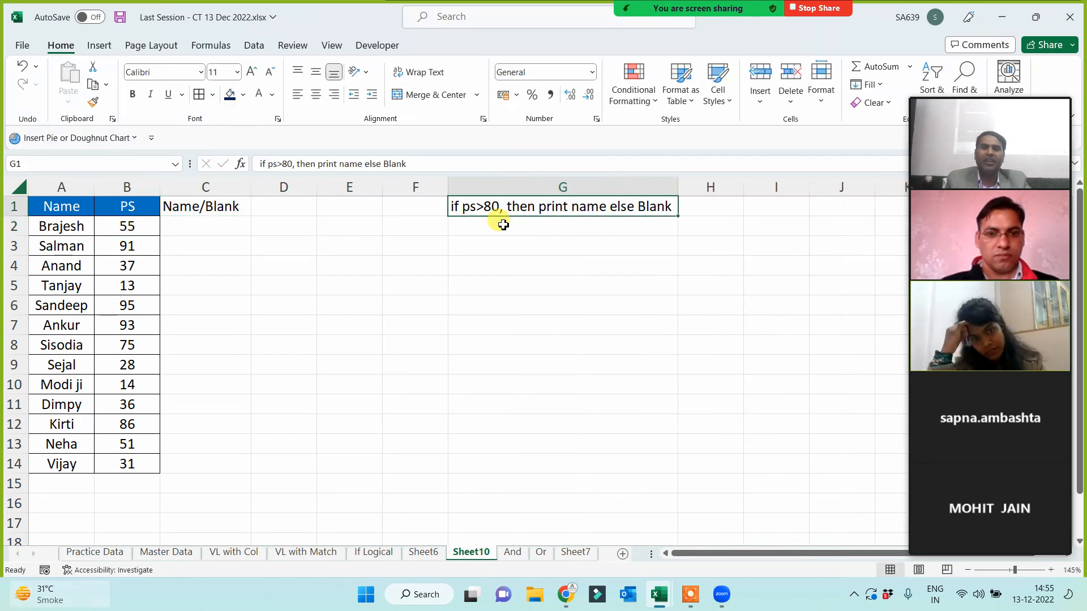
- Enter an IF formula in C2 that tests B2>80 and returns the name from row 2 as quoted text, otherwise ""
left_click(198, 227)
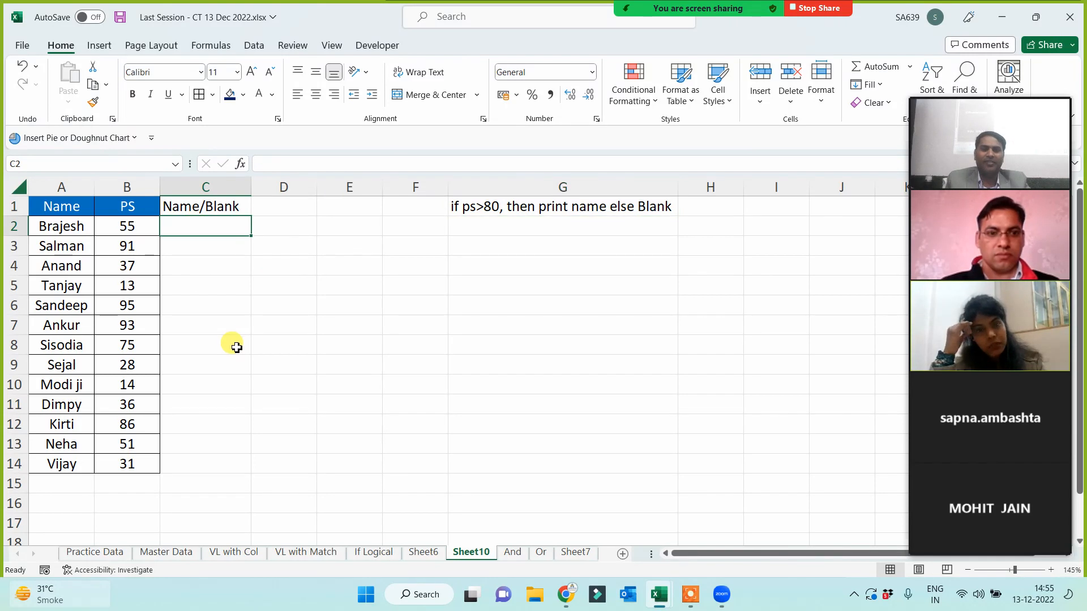
type("=i")
type("f(")
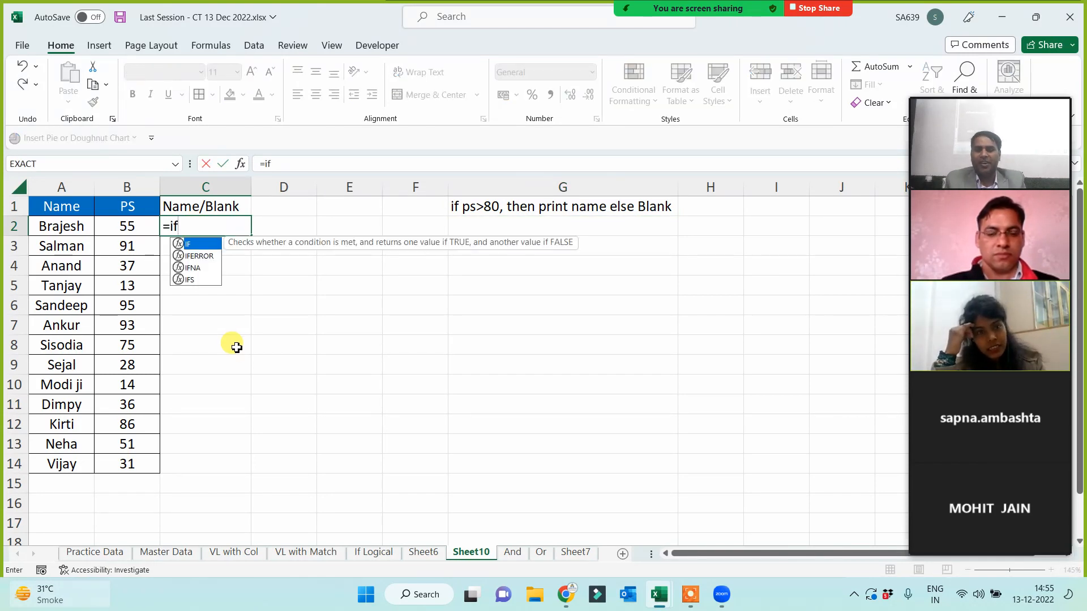
left_click(139, 228)
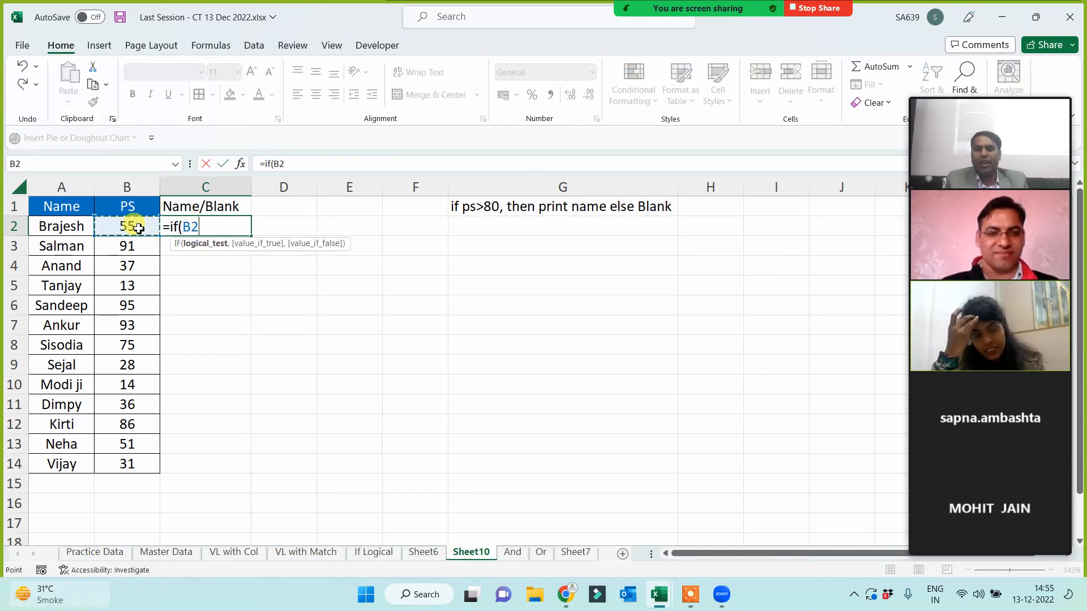
type(">80,")
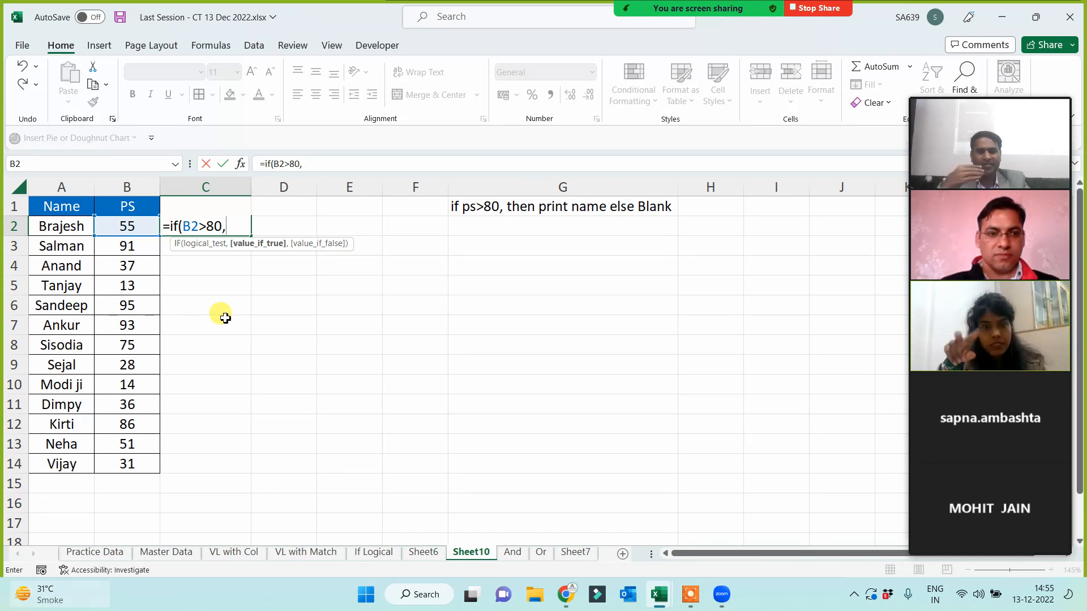
type("\"Brajes")
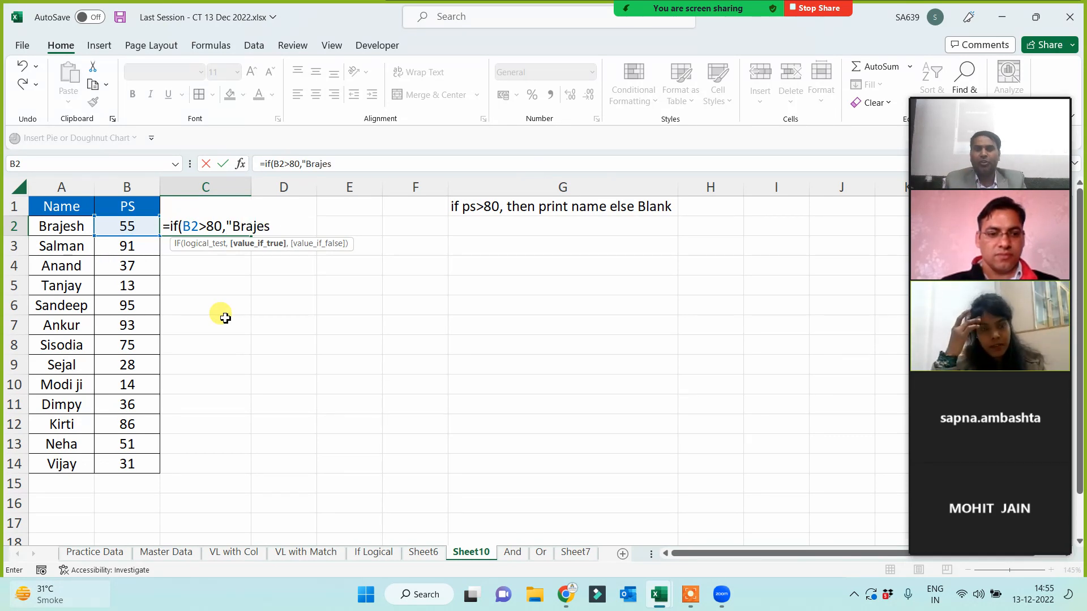
type("h\",")
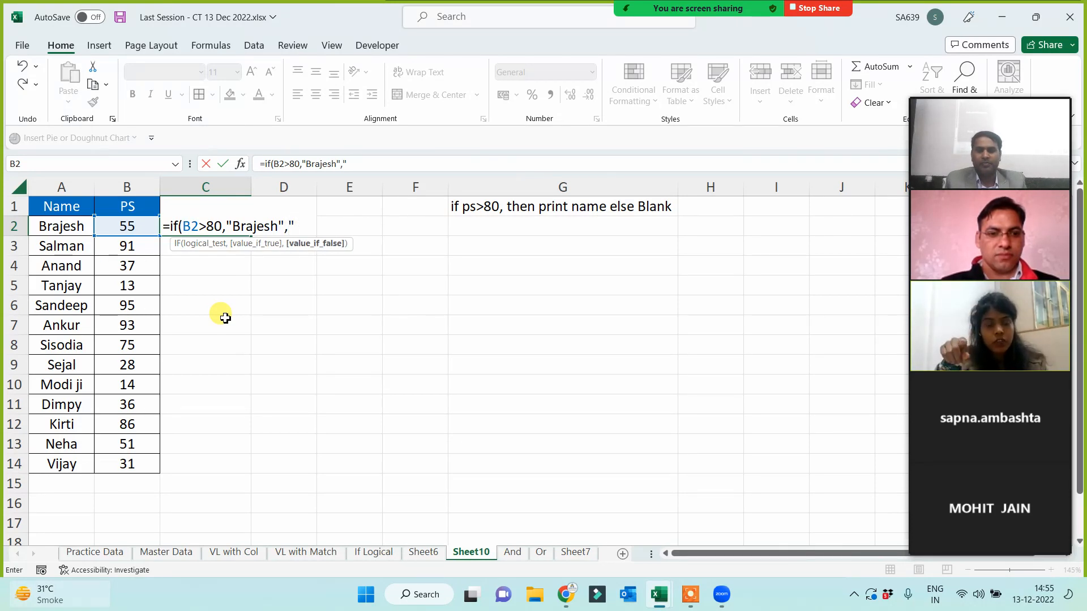
type("\"B")
type("lank")
key("BackSpace")
key("BackSpace")
key("BackSpace")
key("BackSpace")
key("BackSpace")
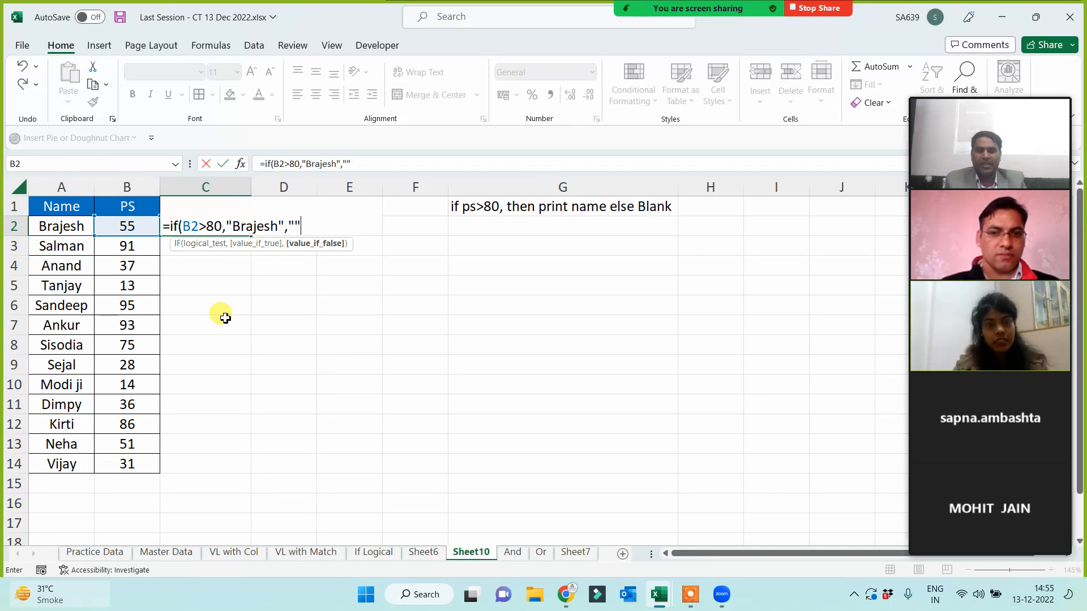
type(")")
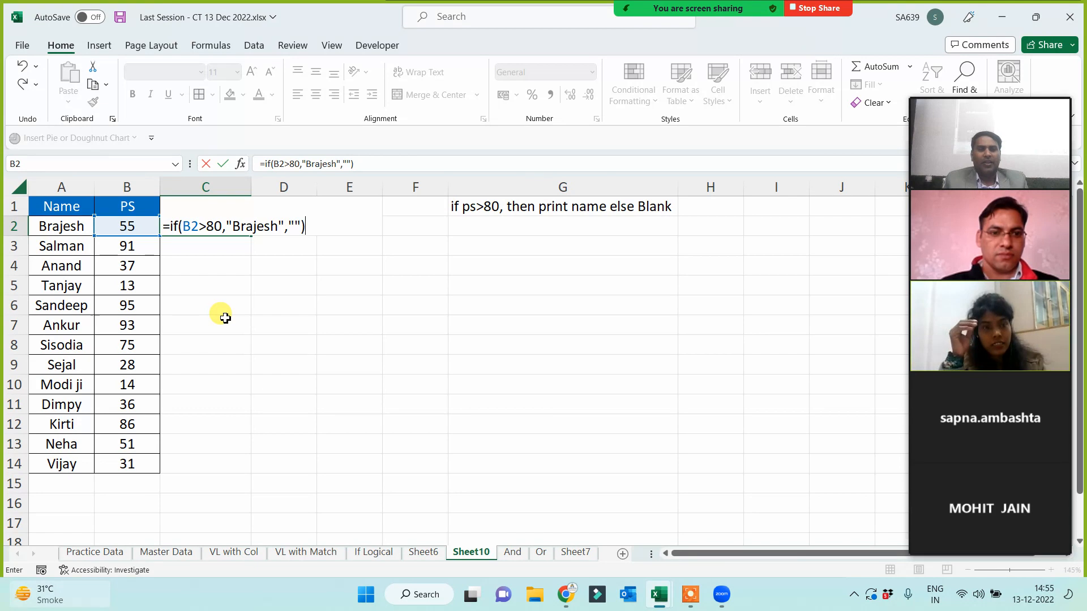
key("Return")
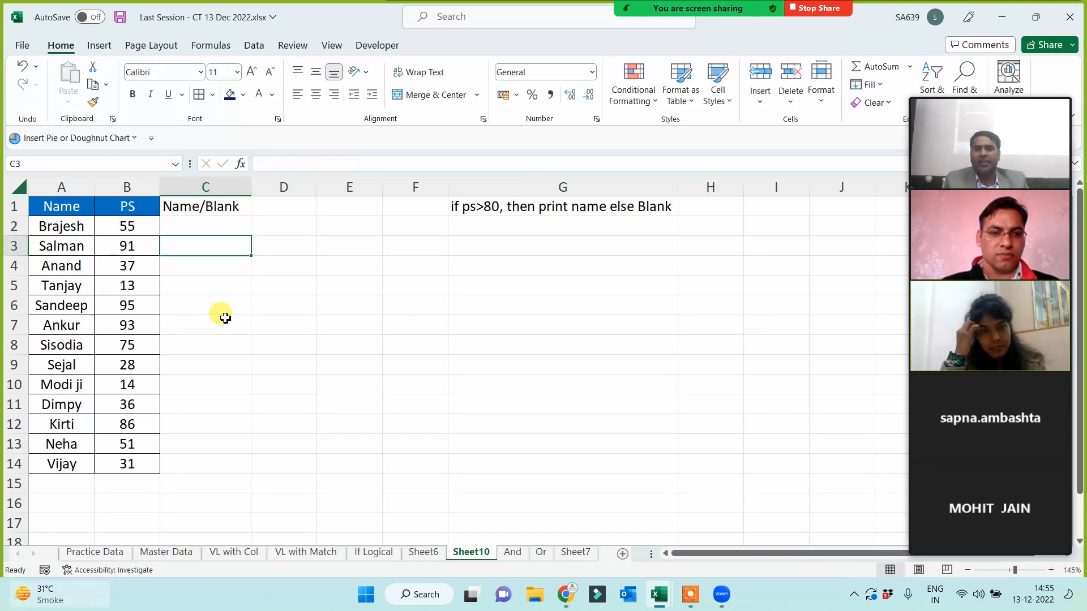
- Fill the IF formula from C2 down to C14 and compare the results with the names in column A
left_click(221, 207)
left_click(225, 231)
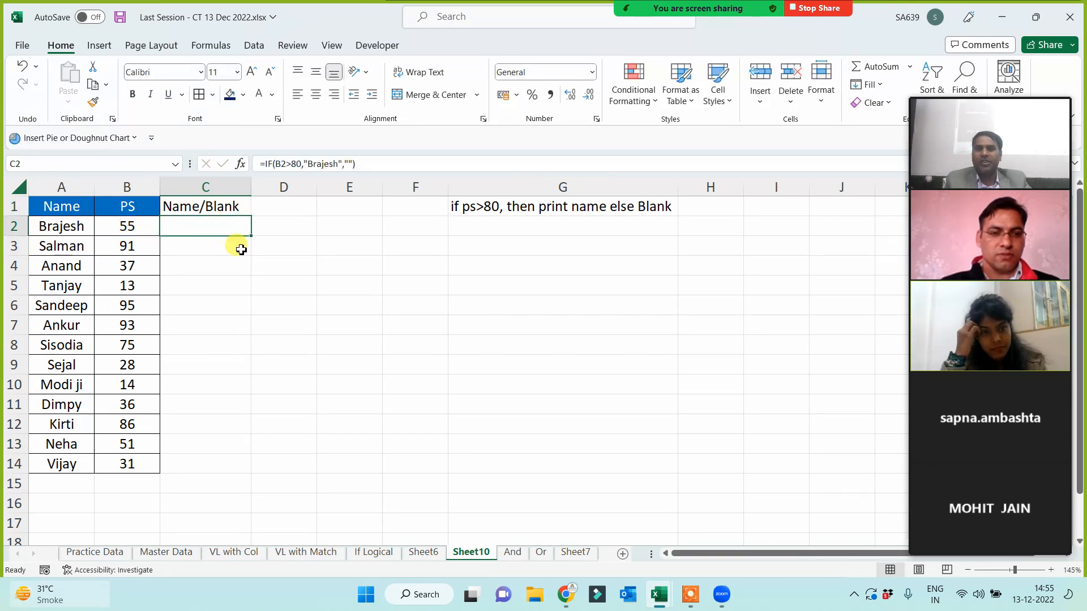
double_click(252, 236)
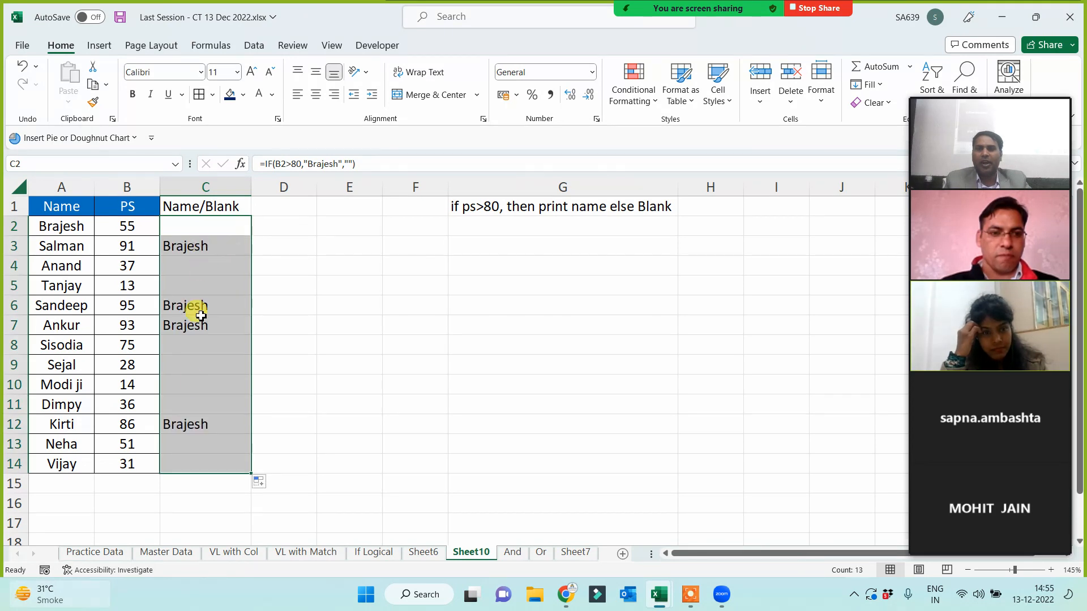
left_click(57, 246)
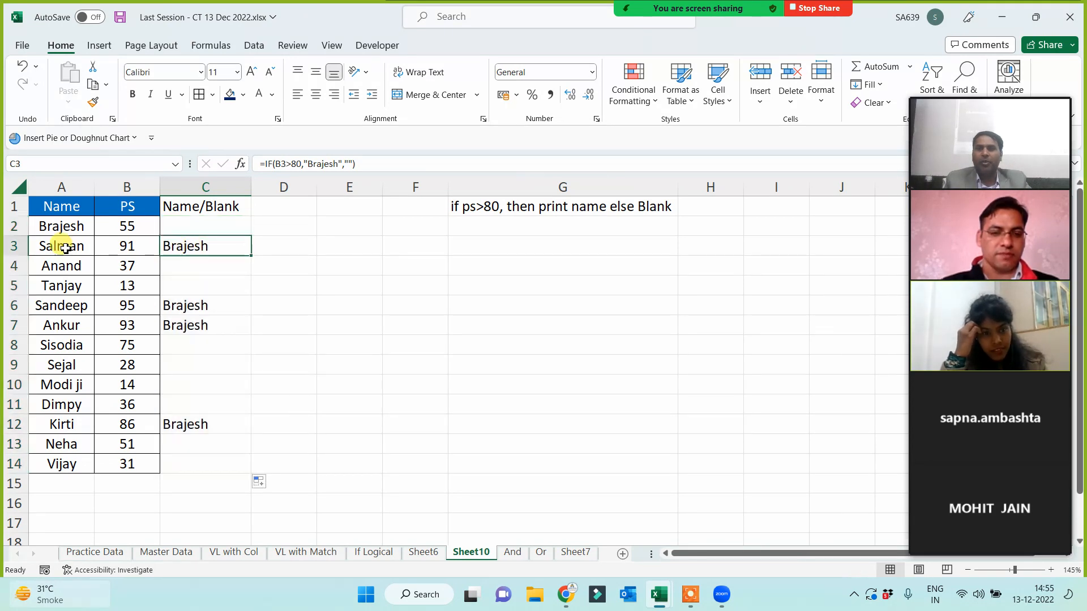
left_click(64, 306)
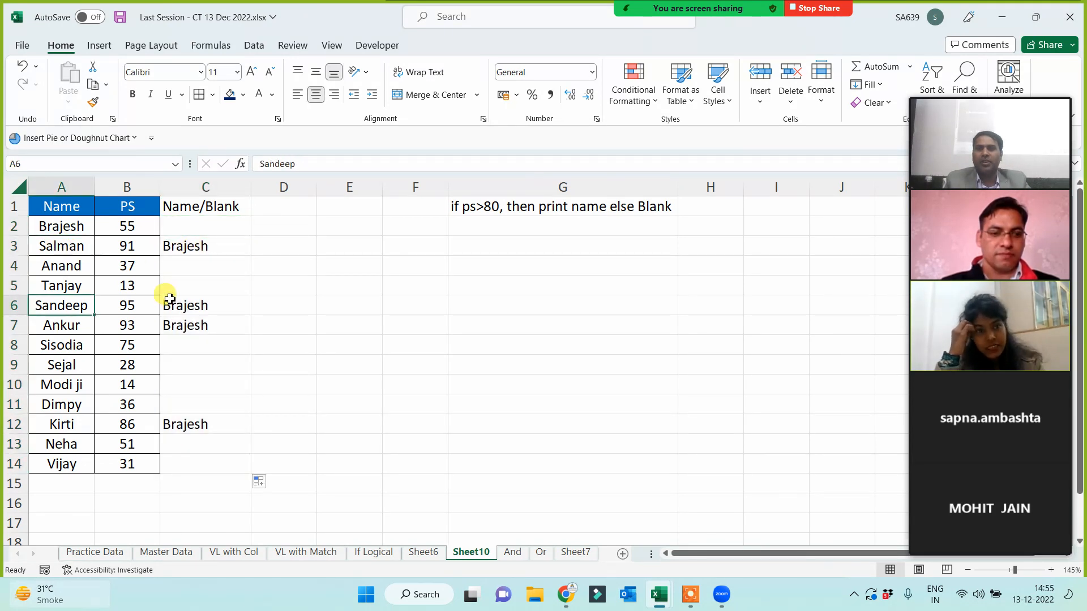
- Replace the quoted name in the C2 formula with a reference to A2, making it =IF(B2>80,A2,"")
left_click(211, 227)
left_click(340, 164)
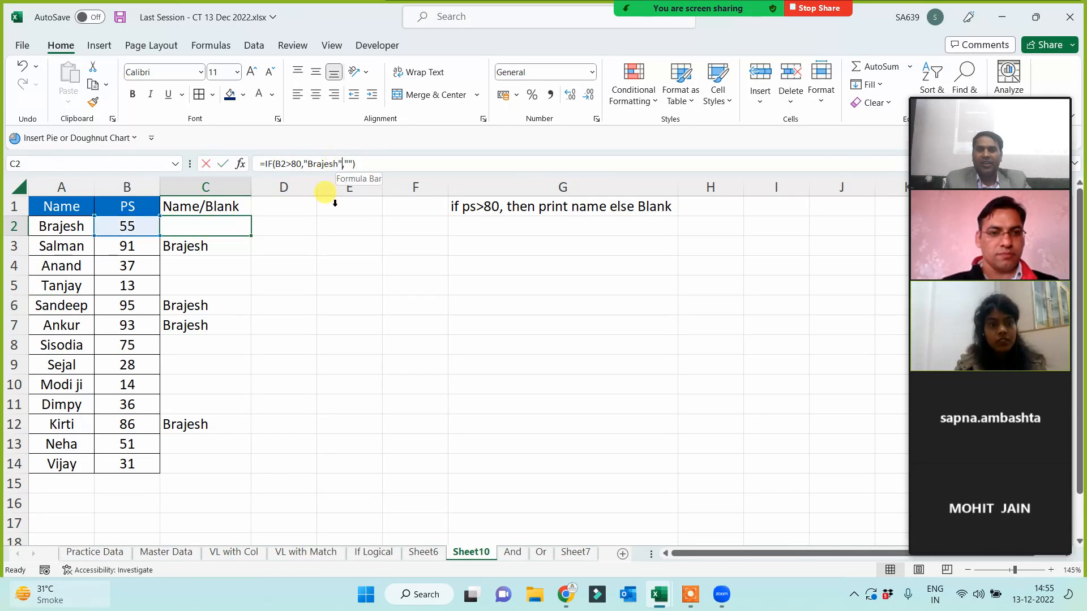
key("BackSpace")
key("BackSpace")
key("BackSpace")
key("BackSpace")
key("BackSpace")
key("BackSpace")
key("BackSpace")
key("BackSpace")
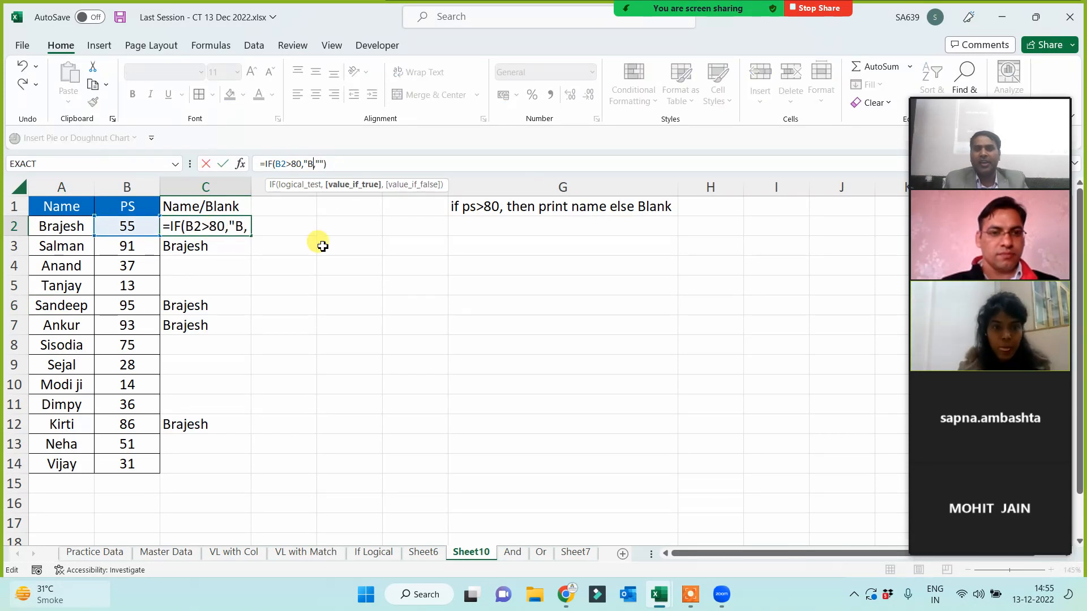
left_click(61, 225)
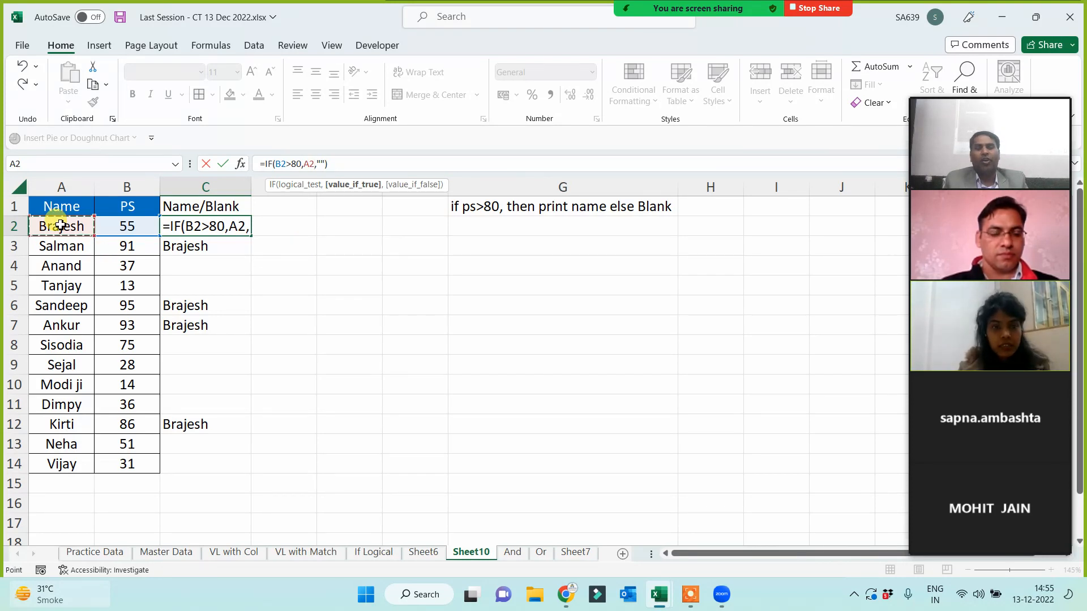
key("Return")
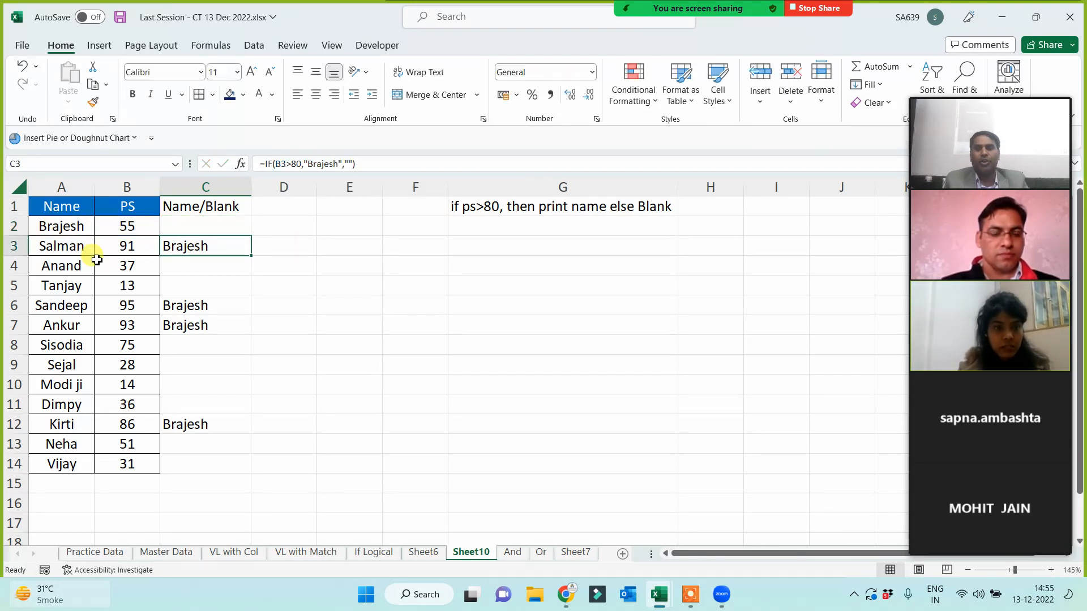
- Fill the corrected IF formula from C2 down to C14
key("Up")
double_click(251, 236)
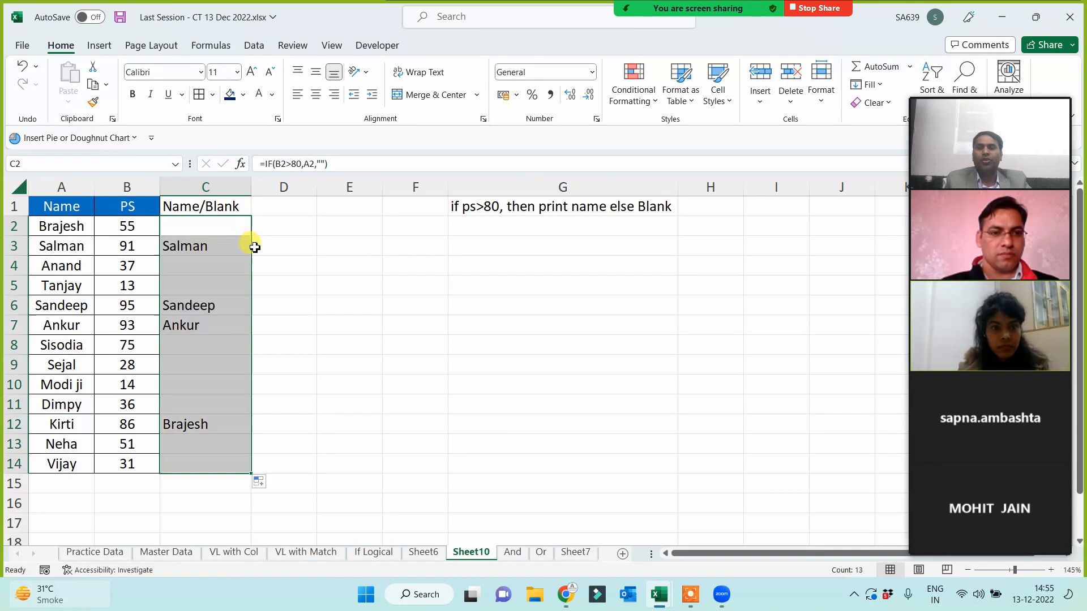
left_click(337, 361)
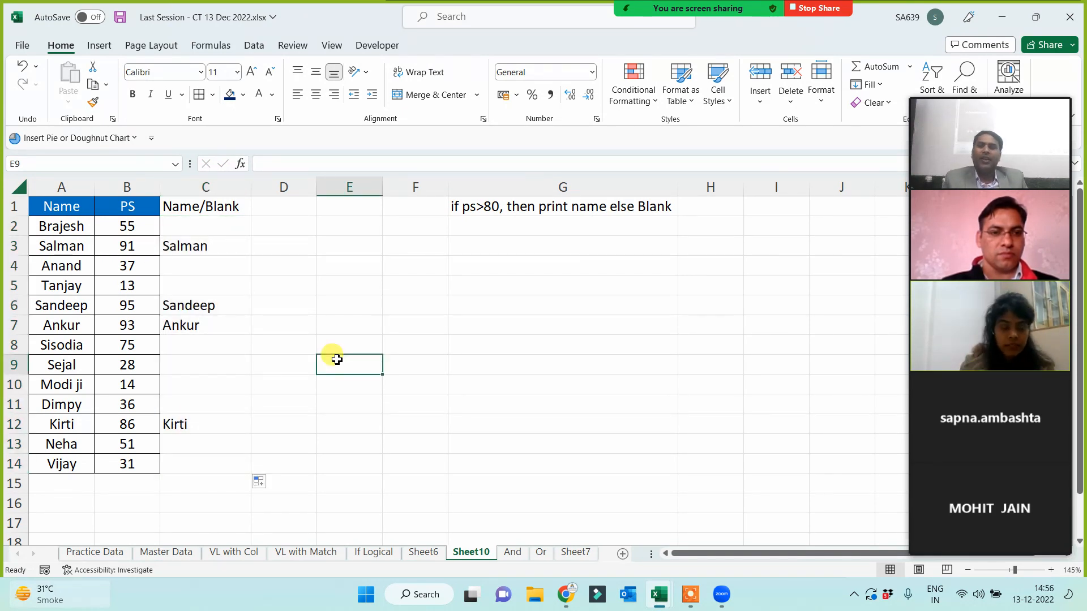
- Apply a yellow fill to the Name/Blank header in C1
left_click(214, 205)
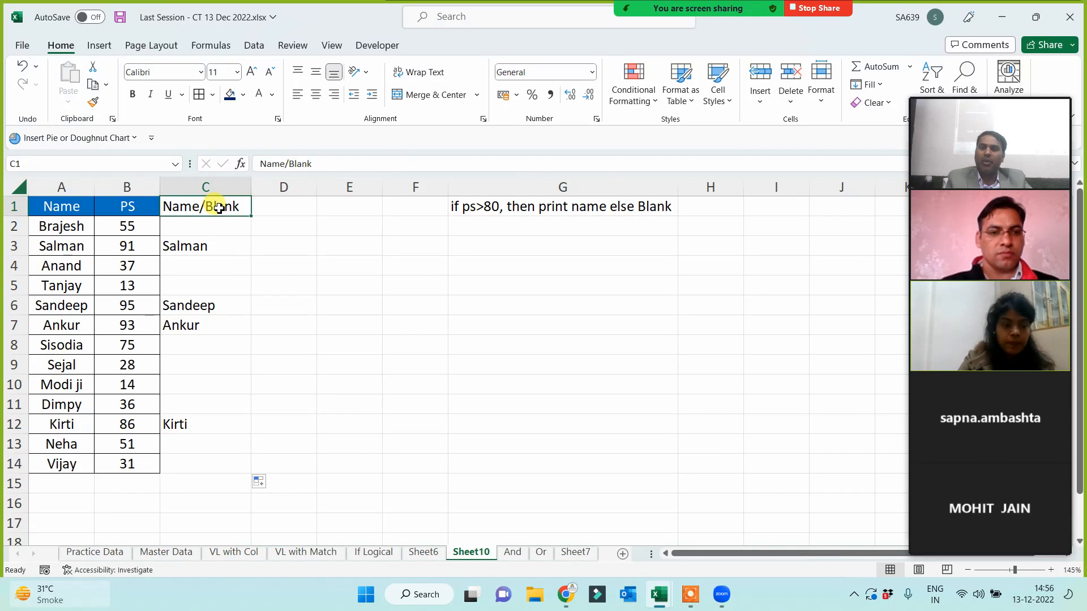
left_click(244, 96)
left_click(263, 229)
left_click(474, 336)
left_click(423, 278)
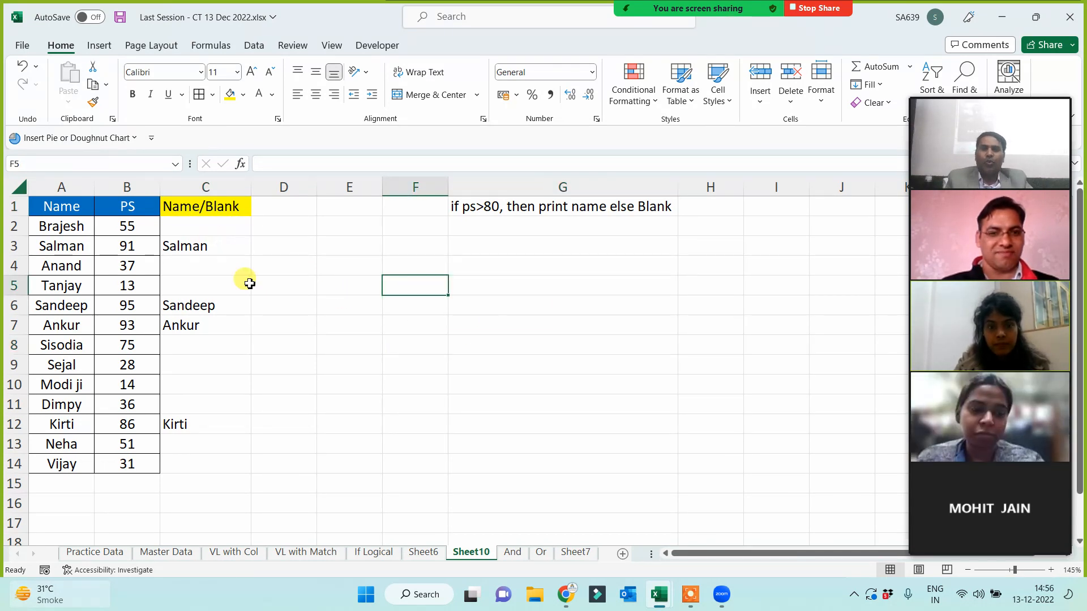
- Enter the exercise note "if name starts with A then print name else Blank" in G3
left_click(483, 246)
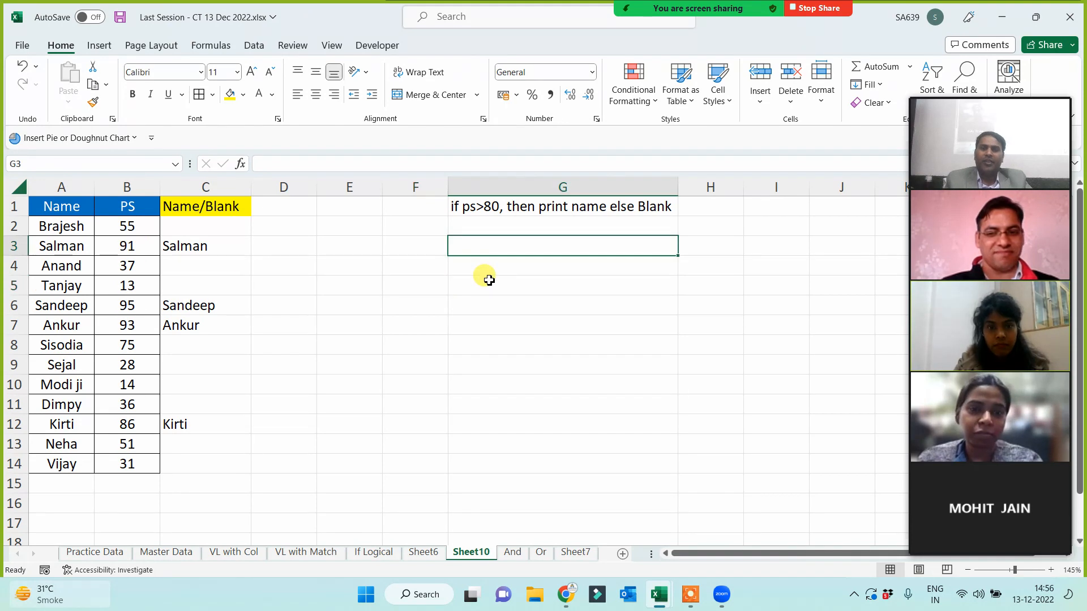
type("if name starts with A then ")
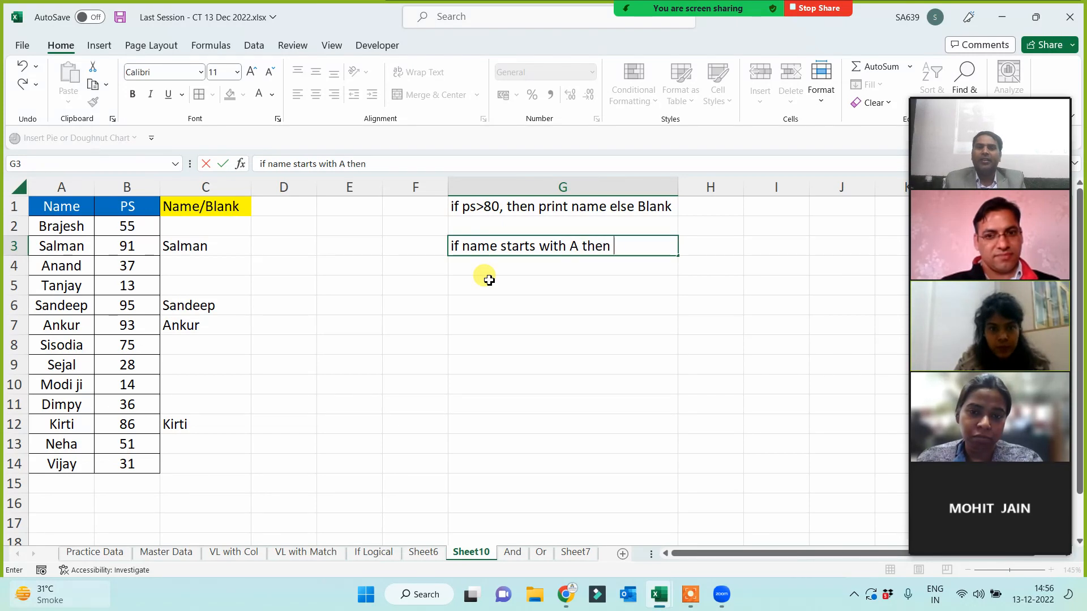
type("print name ")
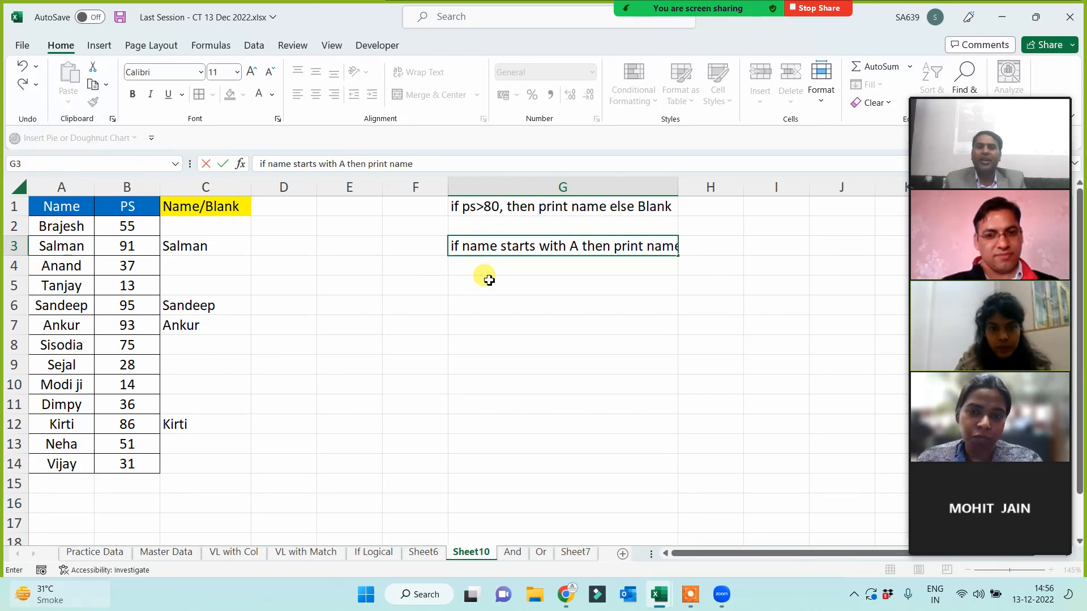
type("else Blank")
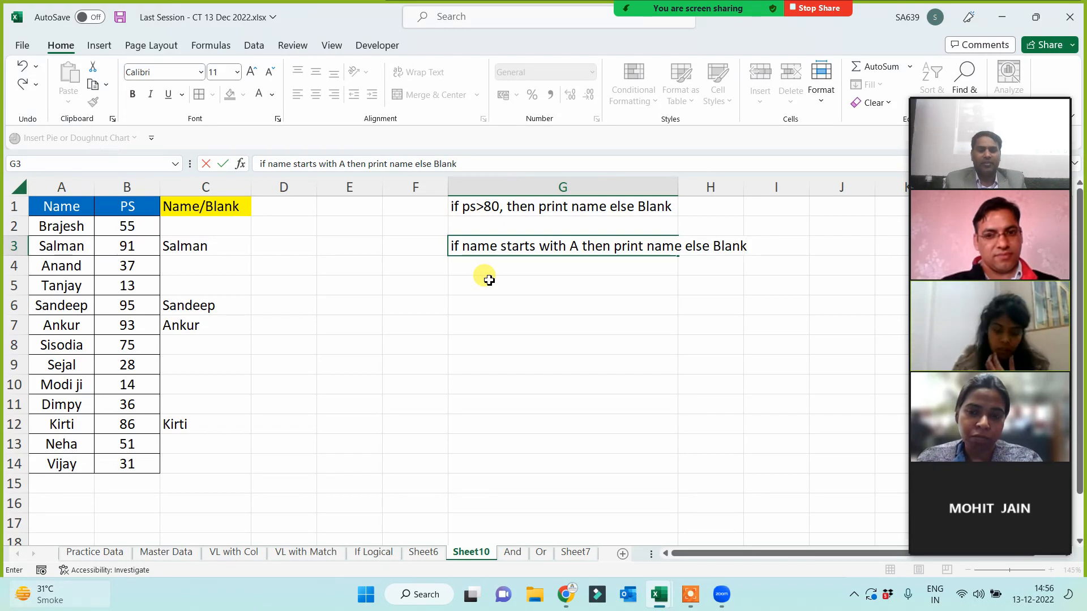
key("Return")
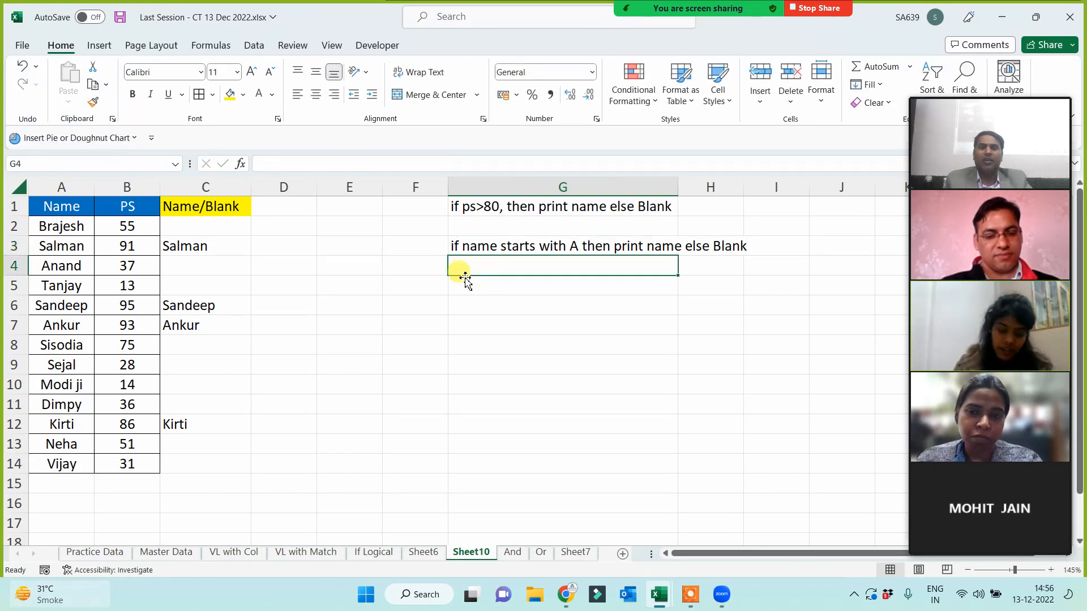
- Replace the names in A12 and A14 with other people's names that start with A
left_click(63, 259)
left_click(67, 319)
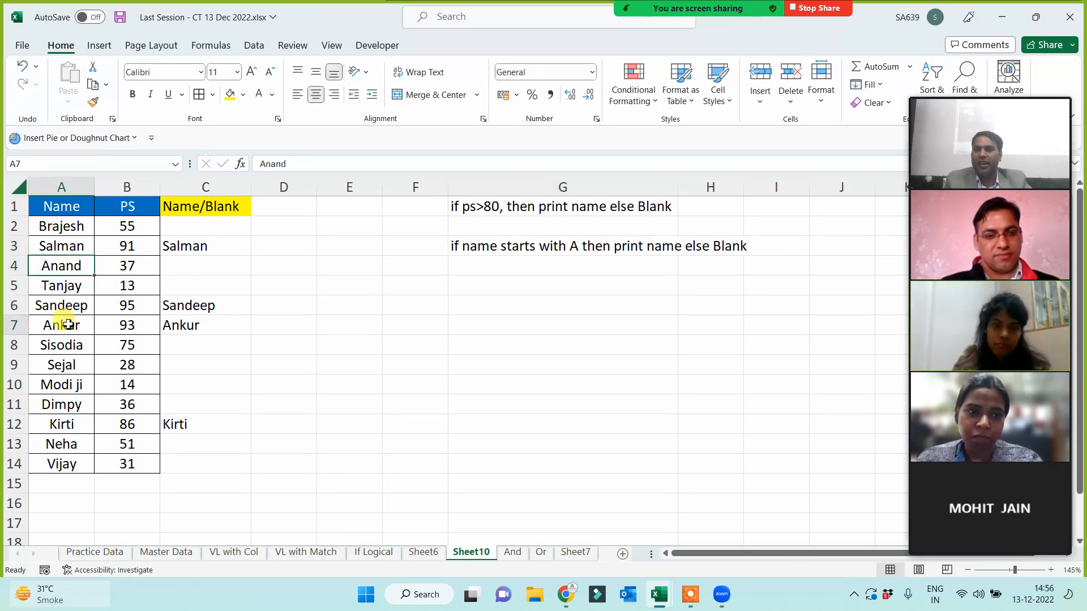
left_click(60, 425)
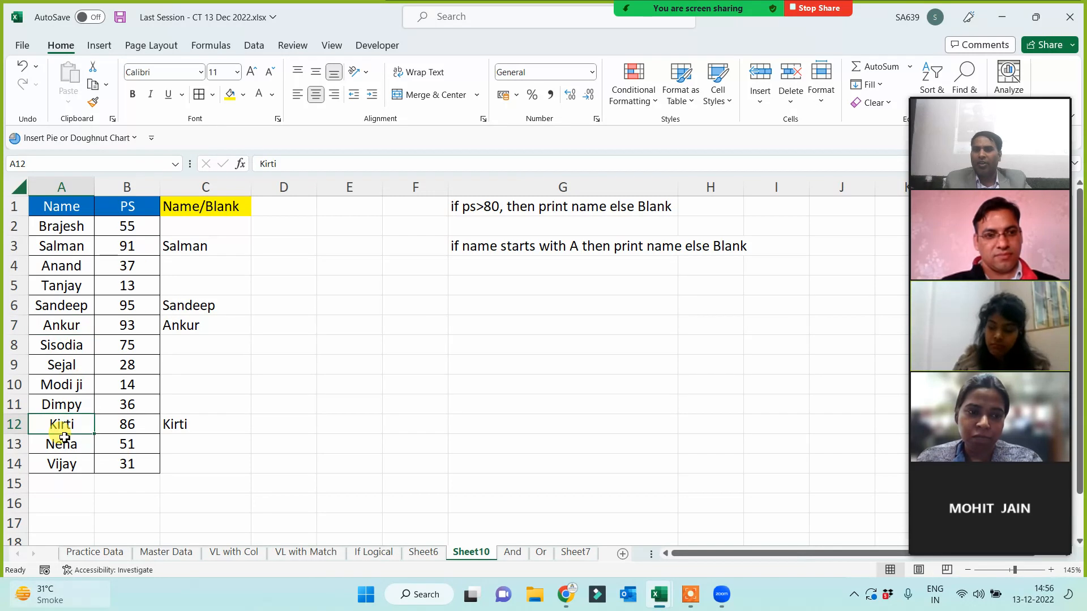
type("Arvind K")
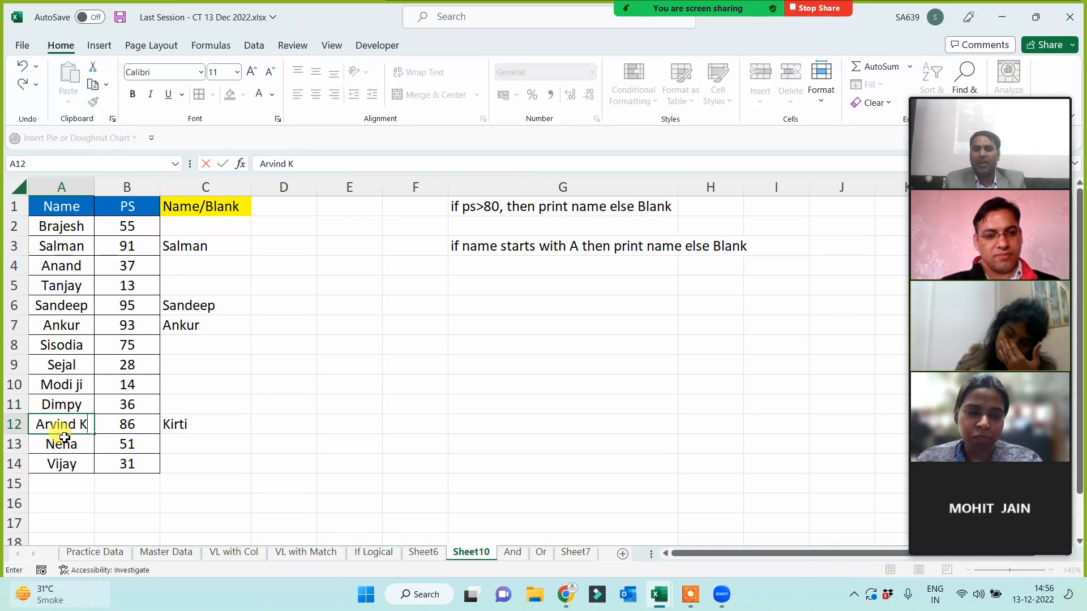
key("Return")
key("Return")
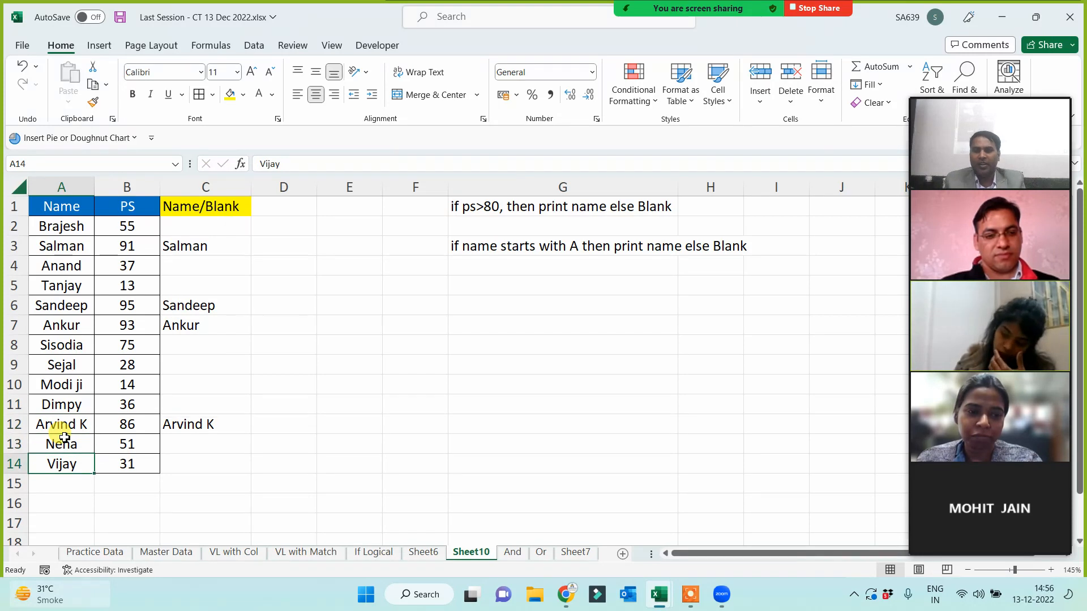
type("Anand Moh")
key("Return")
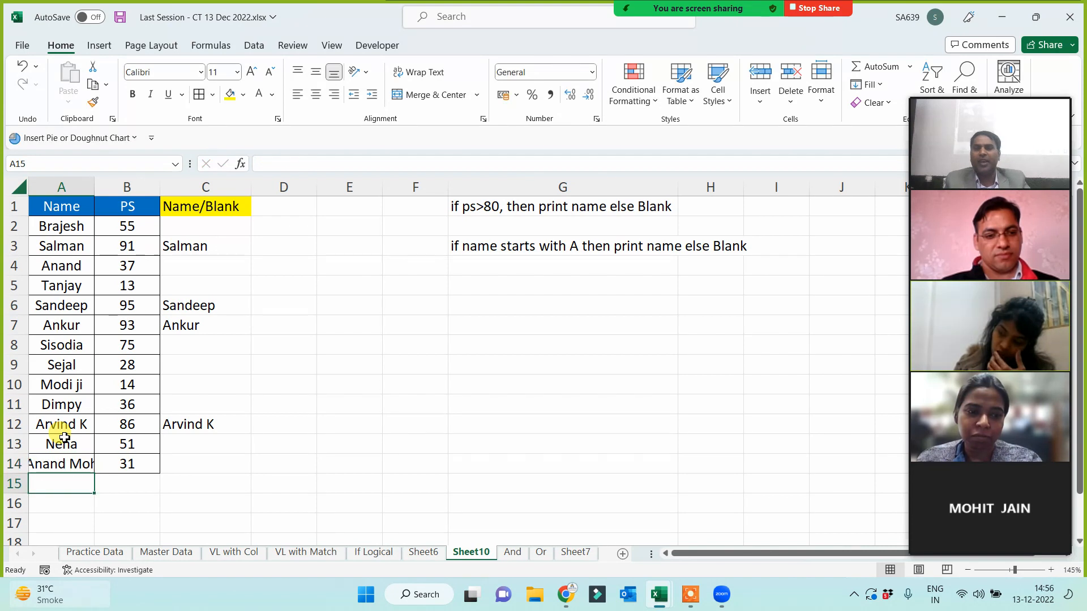
- AutoFit columns A and B to their contents and slightly widen column C
left_click_drag(97, 179, 96, 179)
double_click(97, 179)
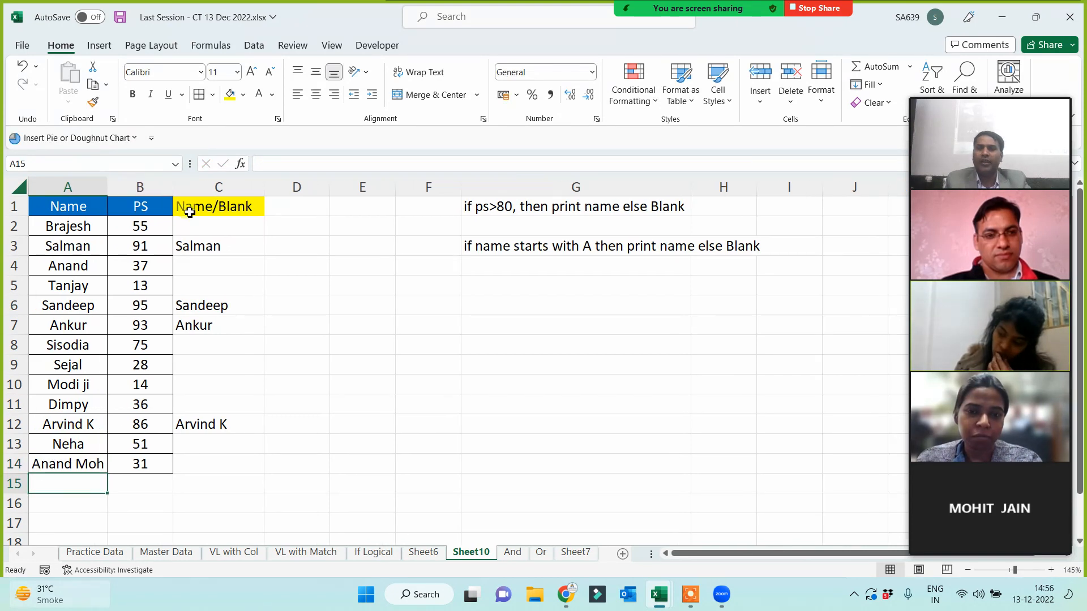
double_click(174, 180)
left_click_drag(130, 187, 168, 187)
mouse_move(264, 188)
left_mouse_down()
mouse_move(272, 178)
mouse_move(276, 187)
left_mouse_up()
- Copy the yellow Name/Blank header from C1 into D1 and widen column D to fit it with some spare room
left_click(320, 205)
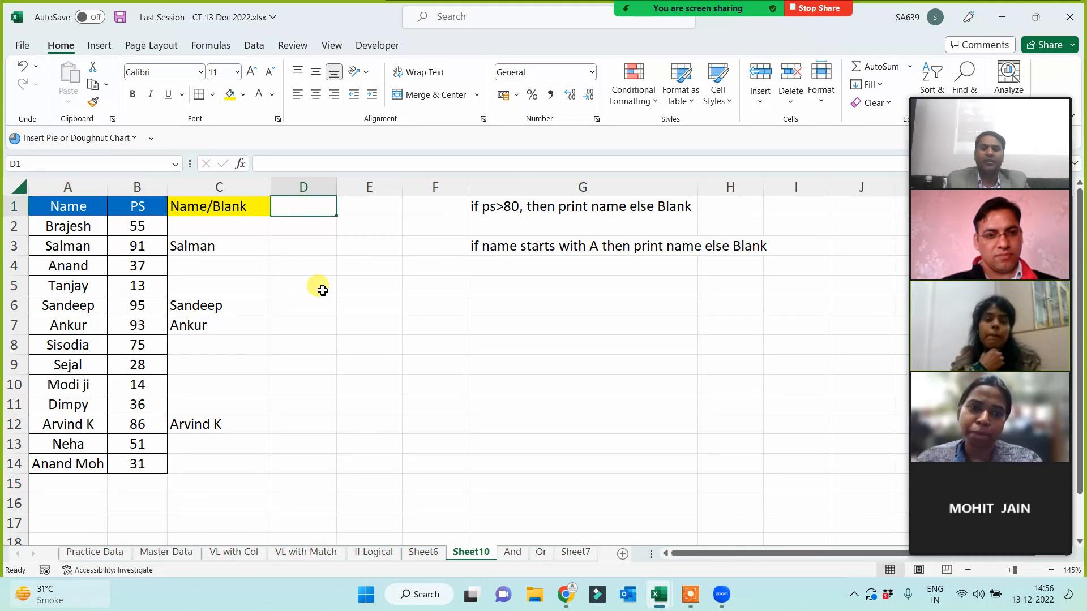
key("ctrl+r")
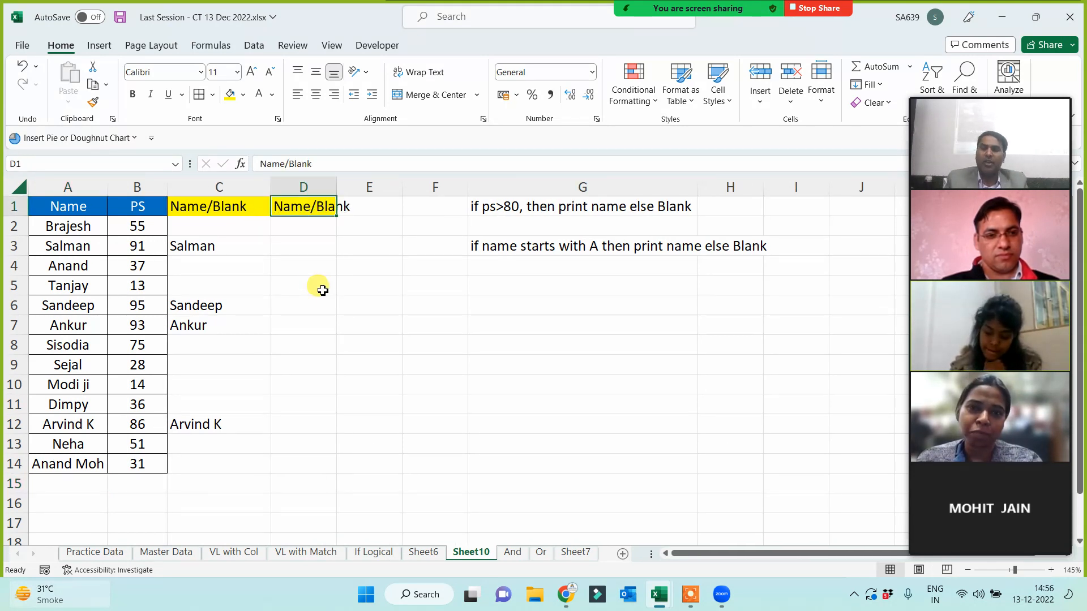
double_click(337, 187)
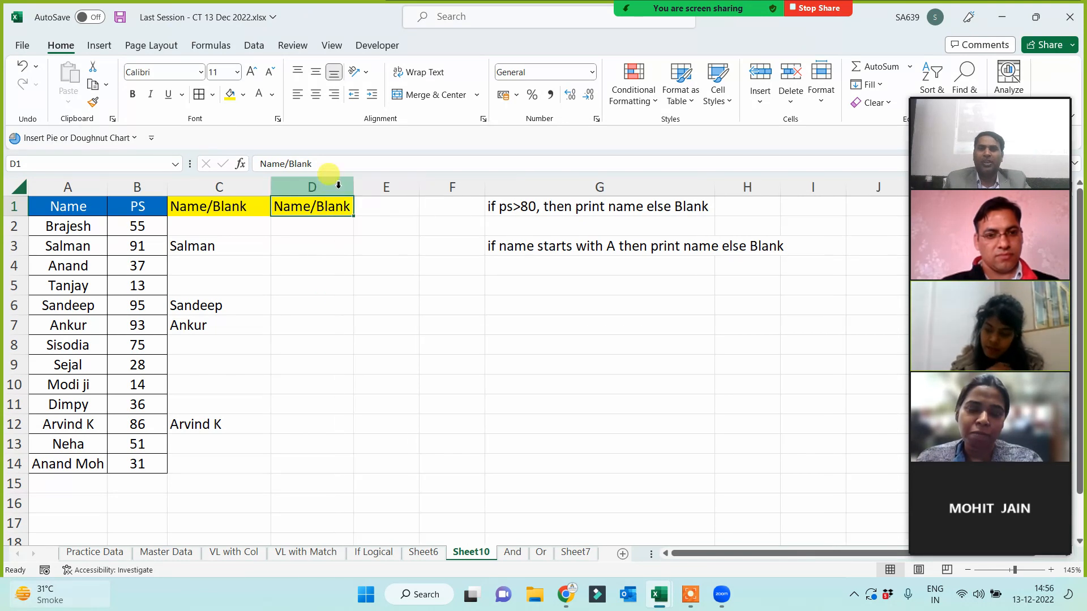
left_click(327, 228)
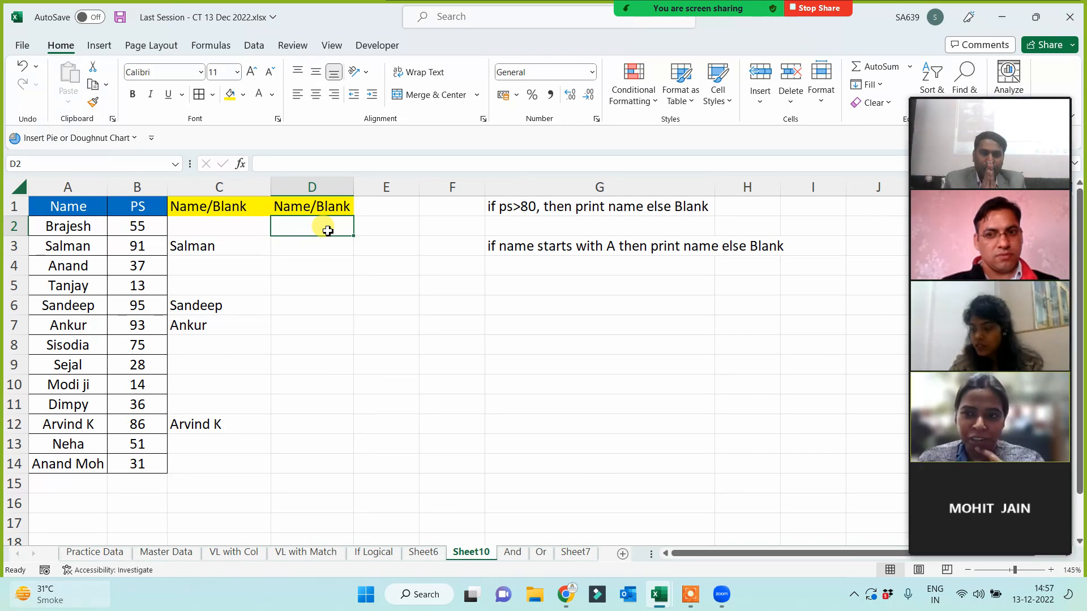
mouse_move(974, 254)
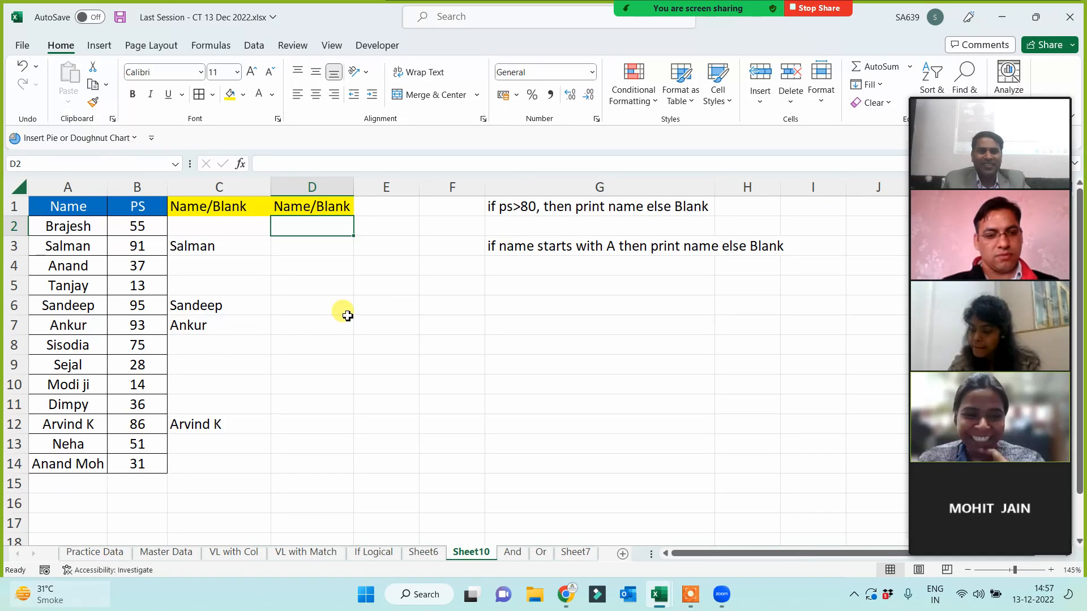
left_click_drag(354, 182, 364, 182)
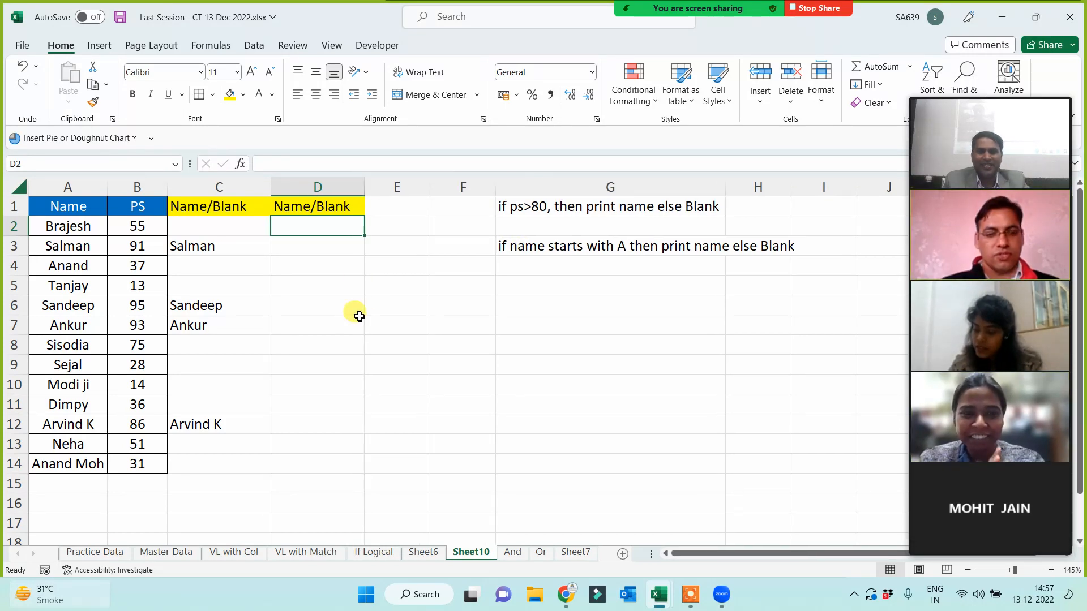
- Start an IF formula in D2 whose logical test applies LEFT to A2, entering =if(left(A2,
type("=if(")
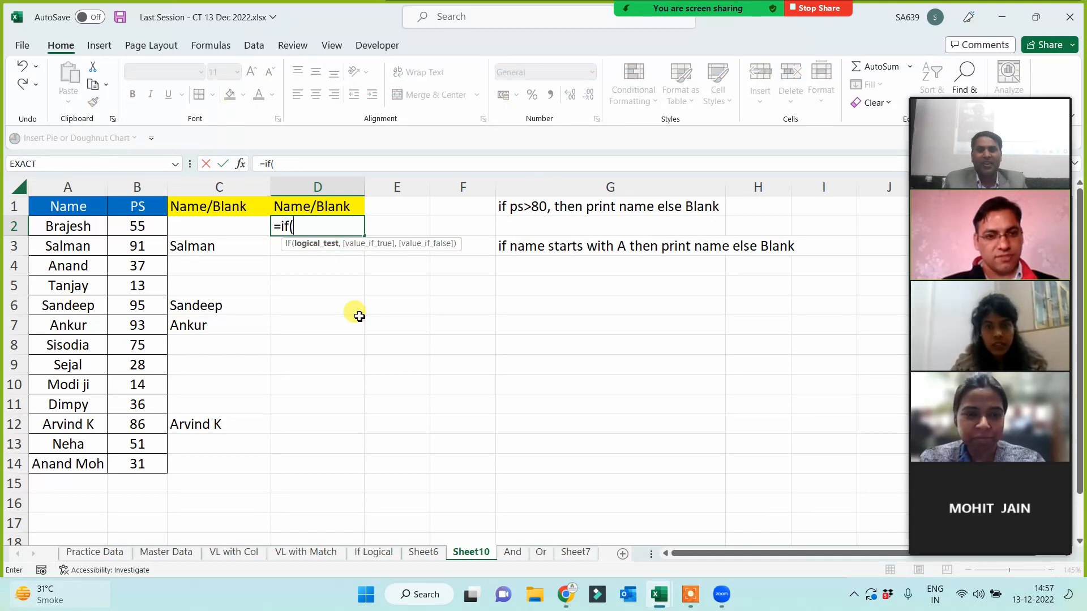
type("left(")
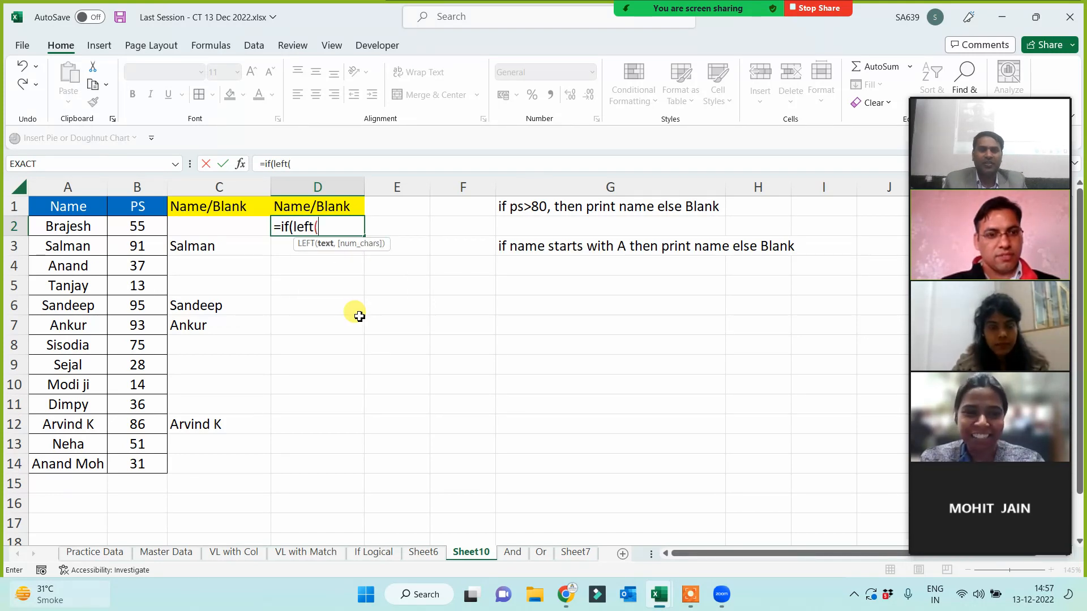
left_click(48, 224)
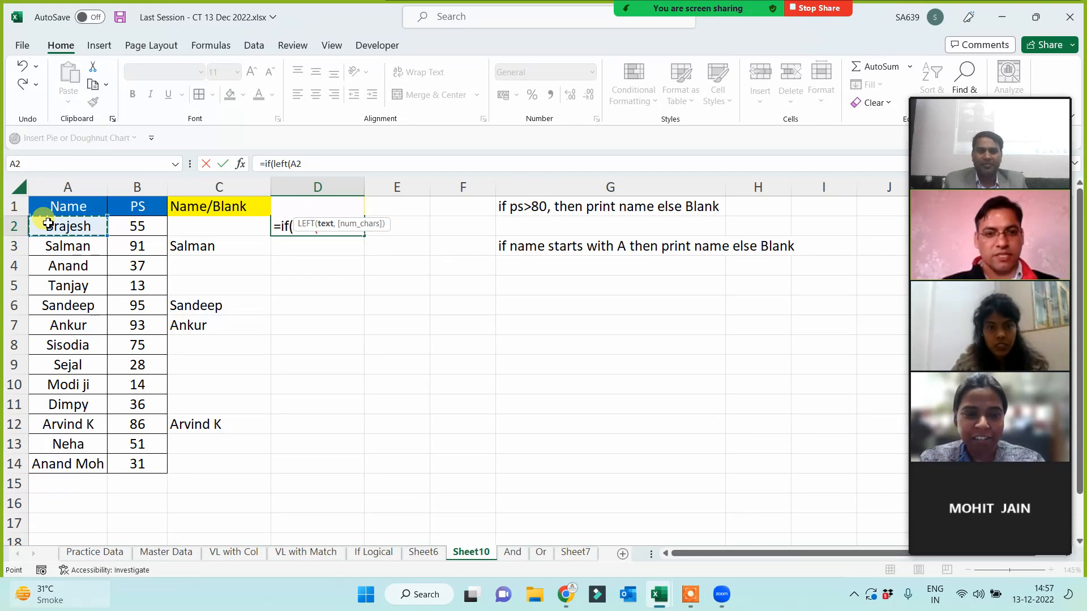
type(",")
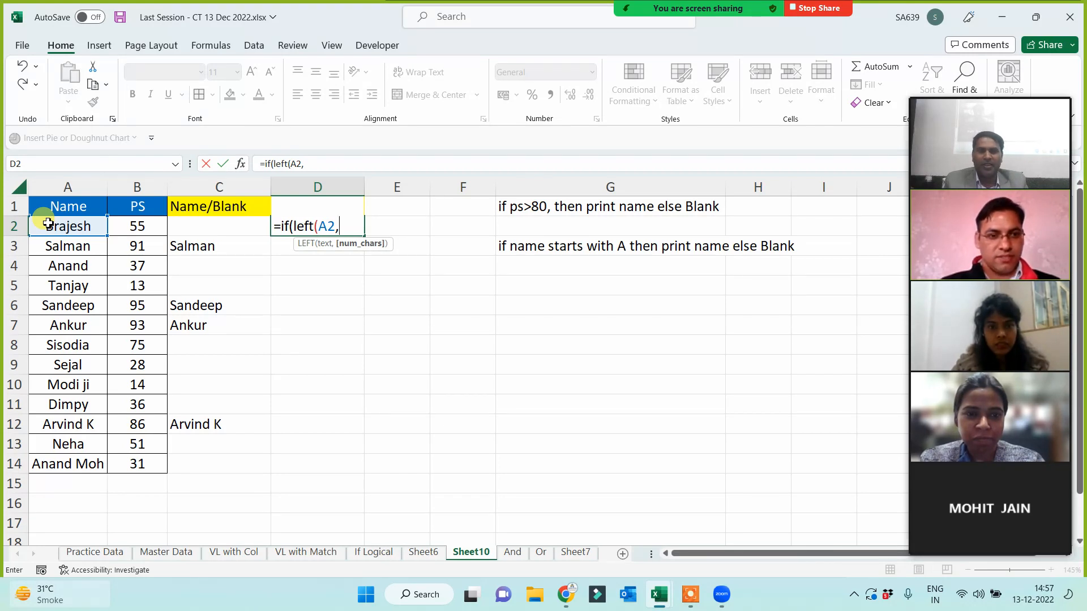
type("sta")
key("BackSpace")
key("BackSpace")
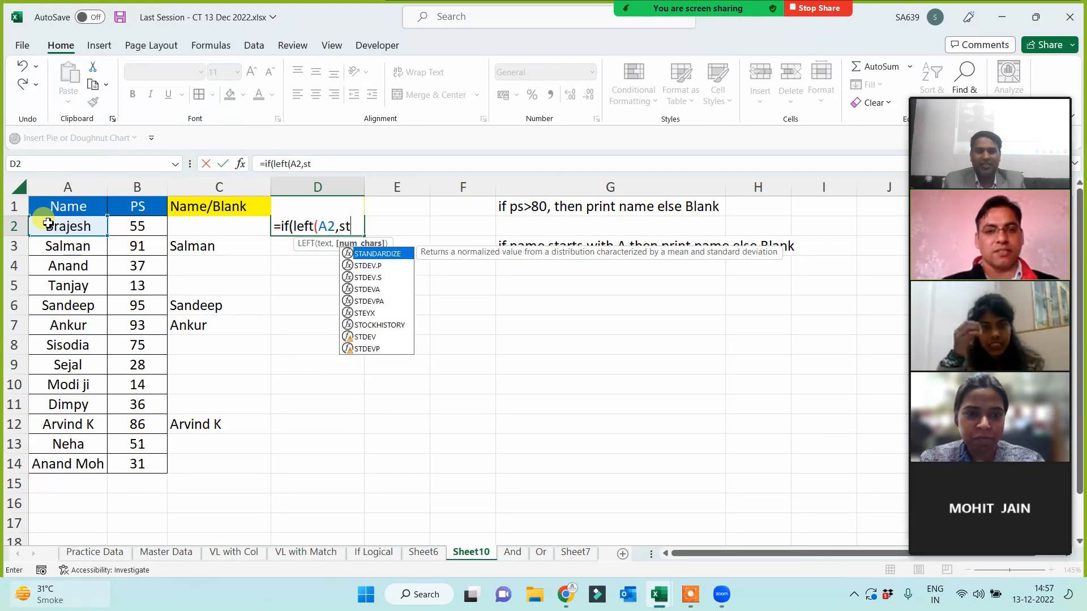
key("BackSpace")
type("\"A")
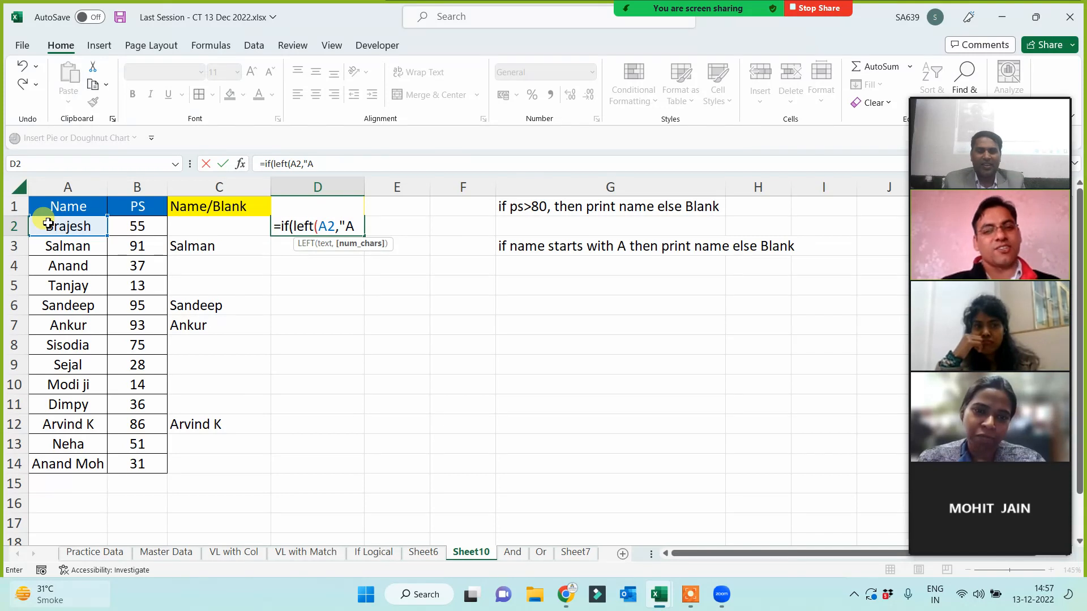
key("BackSpace")
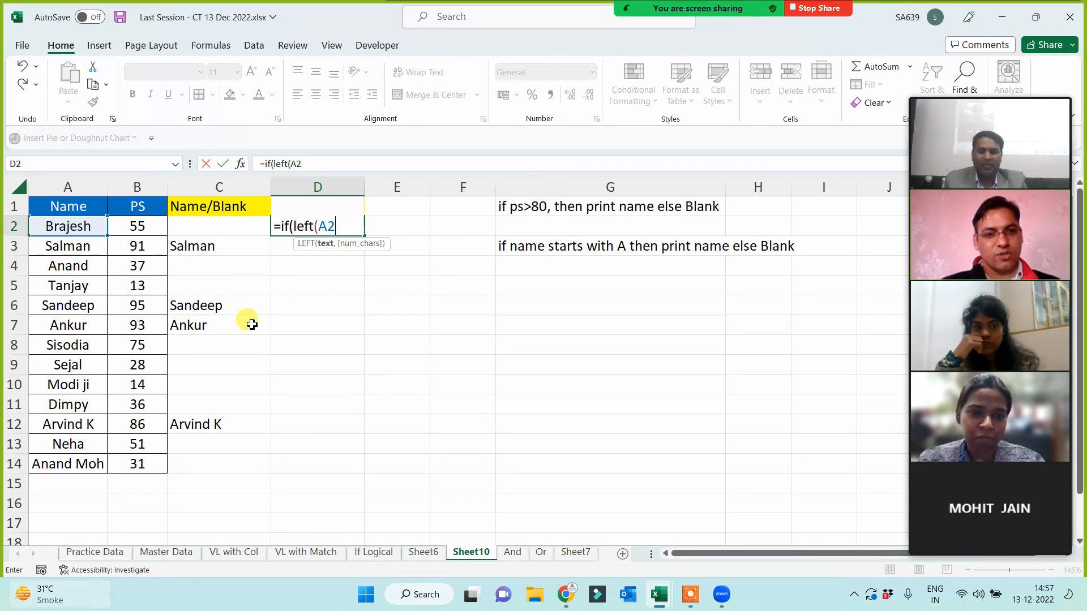
type("),")
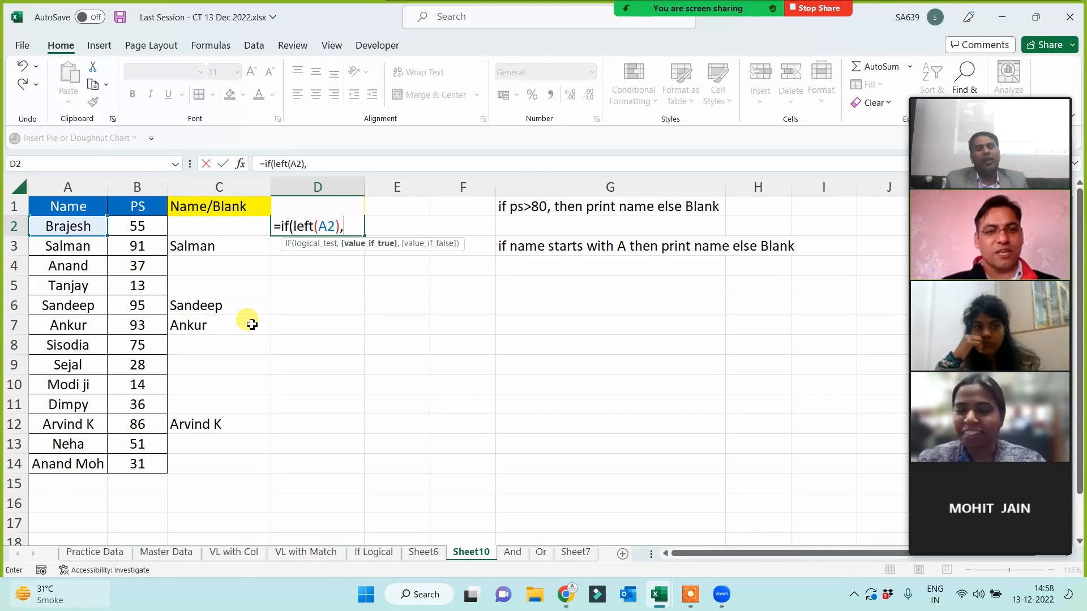
key("BackSpace")
key("BackSpace")
type(",")
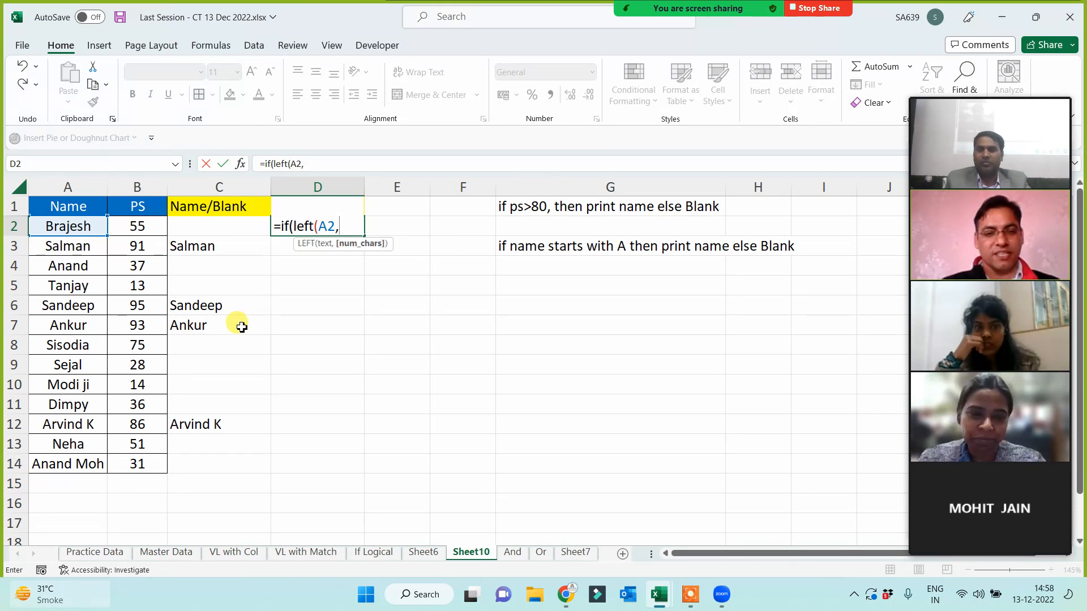
- Extend the D2 formula with a second A2 reference and the quoted letter A, making it =if(left(A2,A2"A"
left_click(90, 225)
type(",\"")
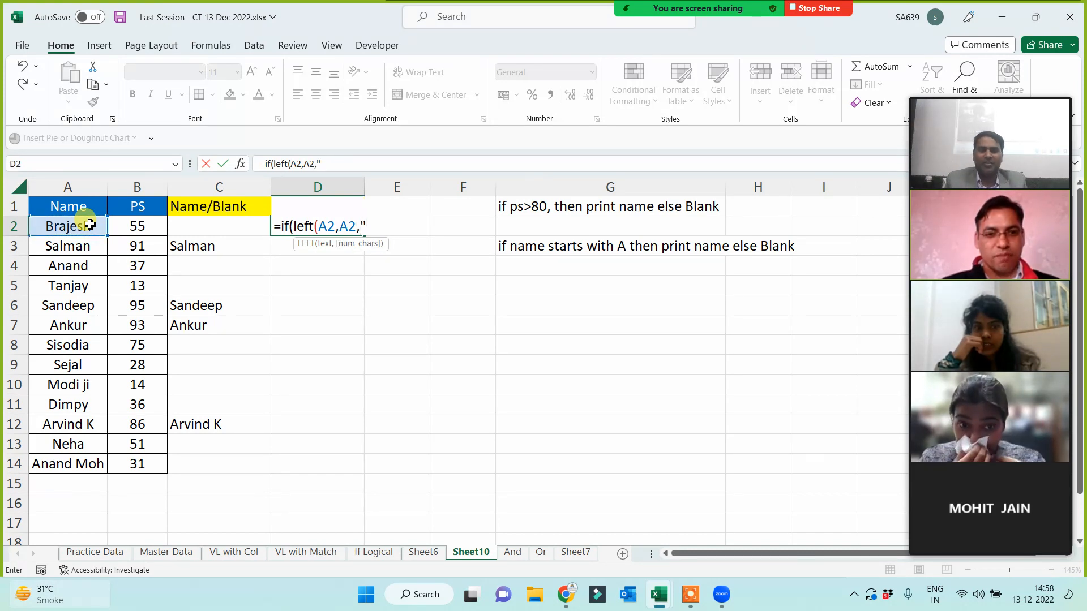
key("BackSpace")
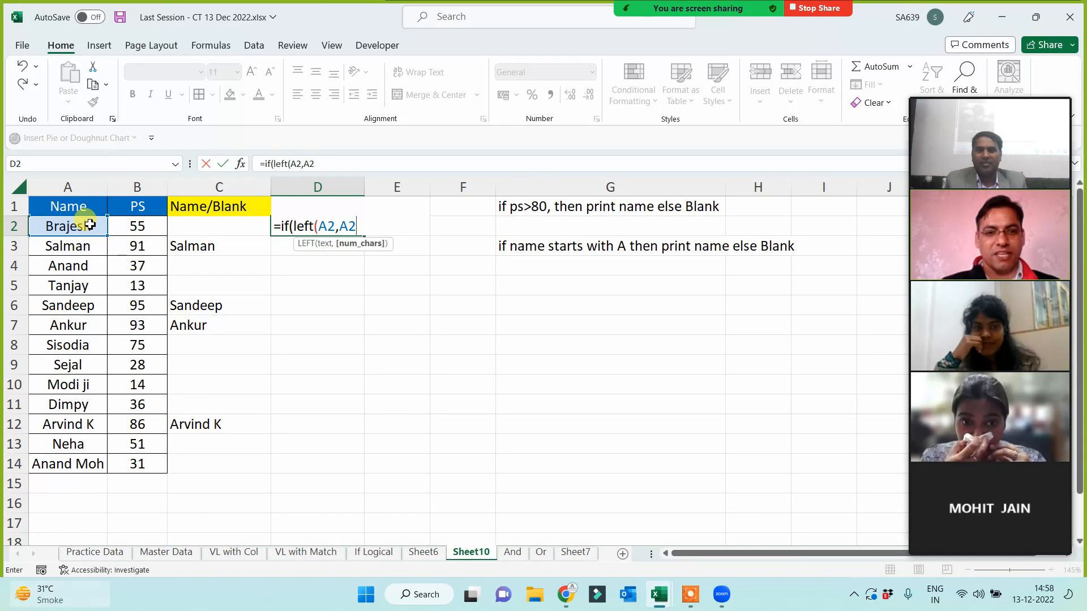
type("A")
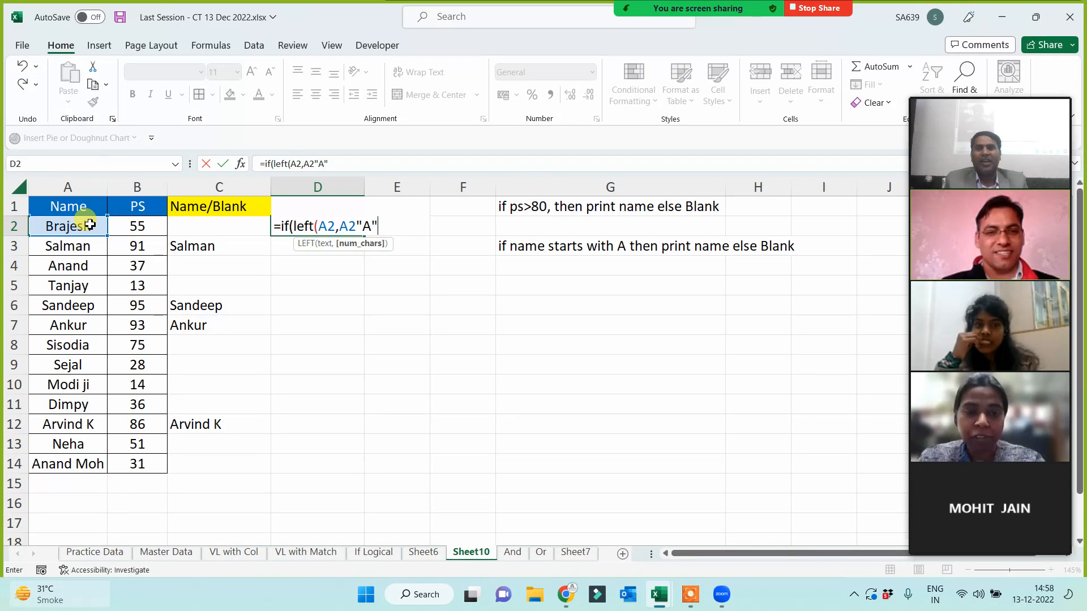
- Convert the unfinished formula in D2 to plain text and move it to G6
left_click(275, 227)
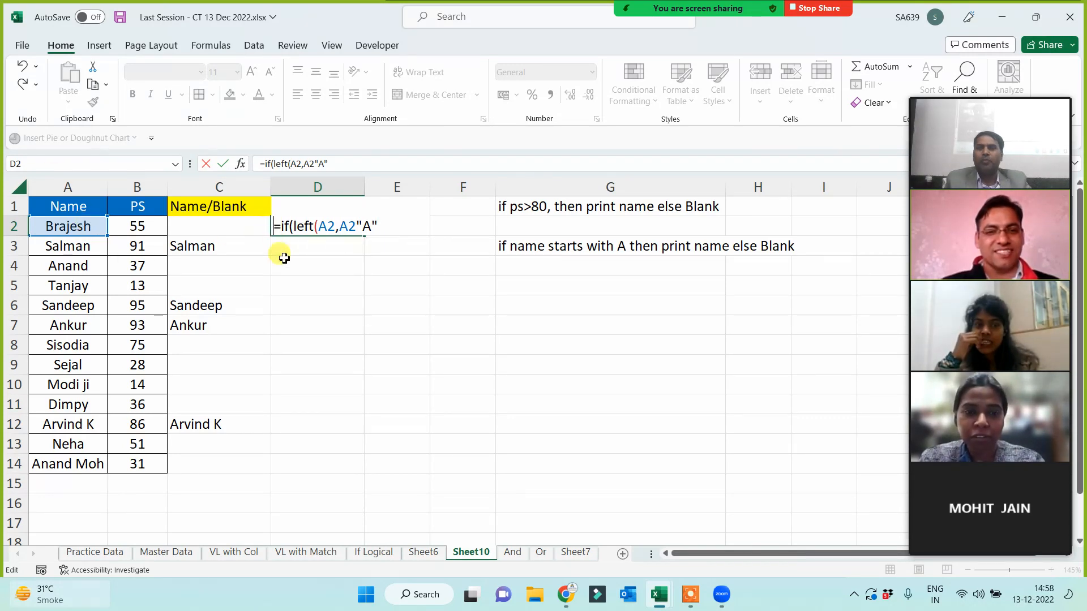
left_click(296, 286)
key("ctrl+c")
left_click(550, 308)
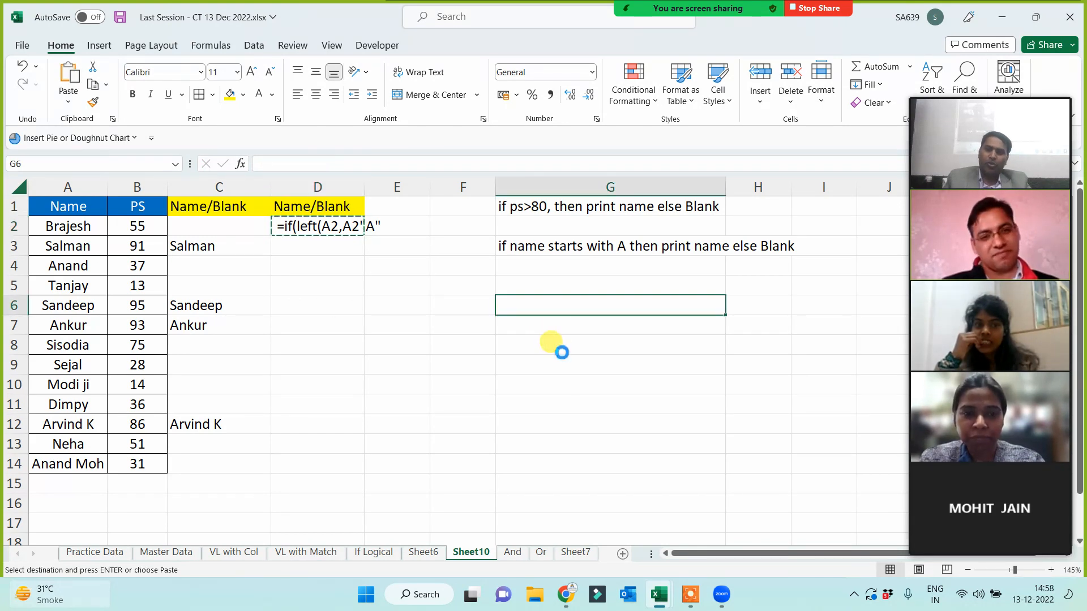
key("ctrl+v")
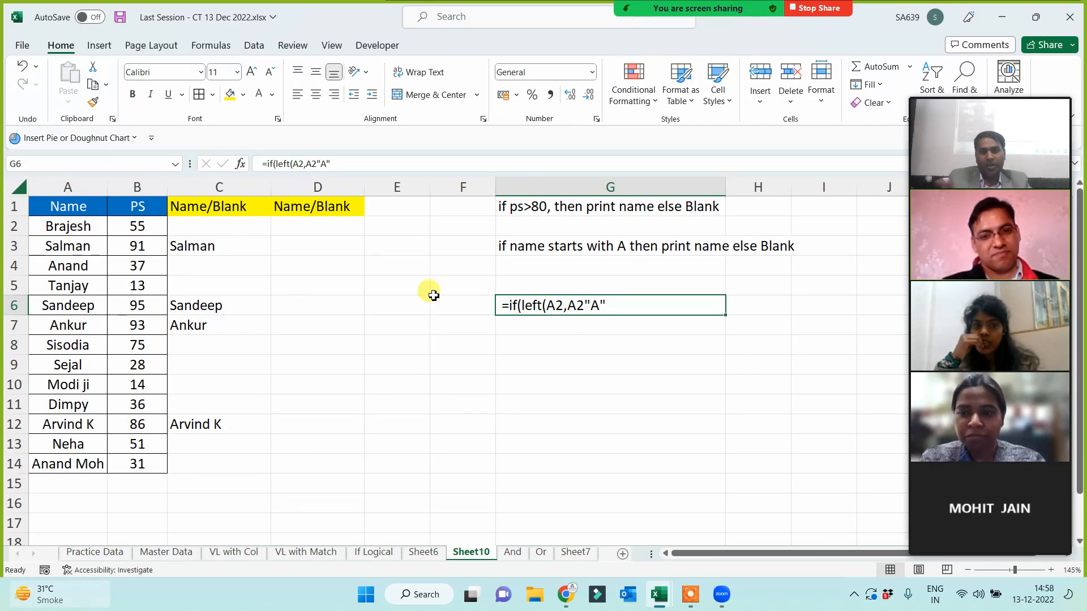
- Enter =LEFT(A2) in D2 to extract the name's first letter and fill it down to D14
left_click(391, 214)
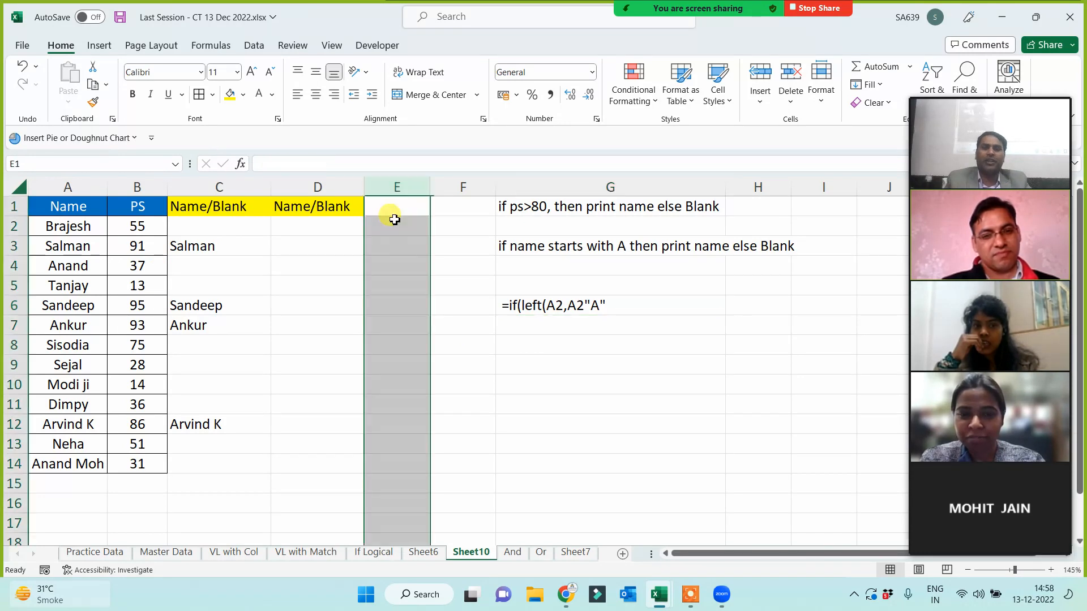
key("Left")
key("Down")
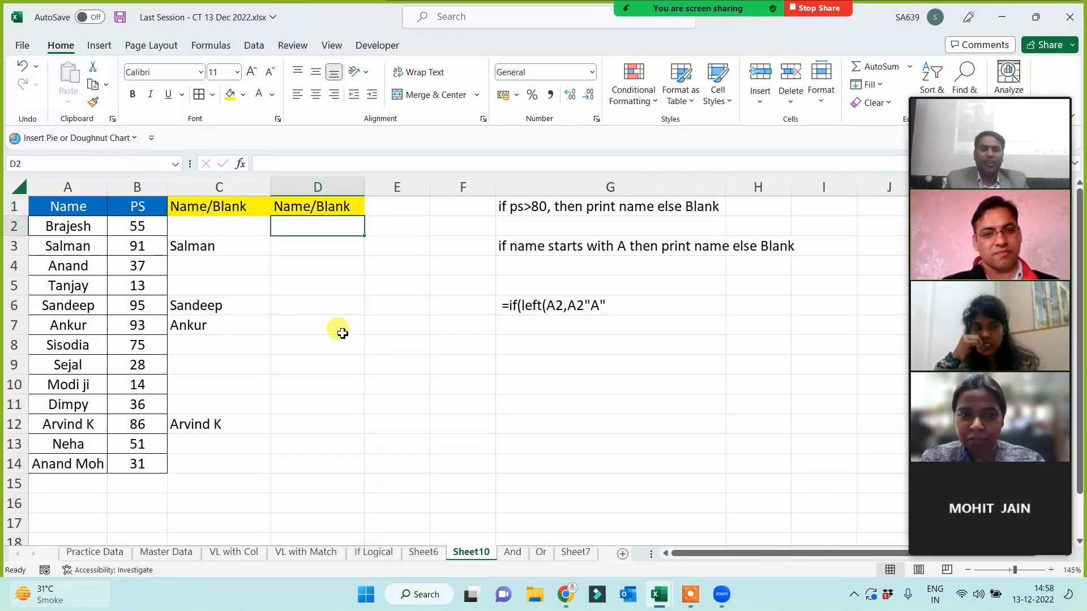
type("=left(")
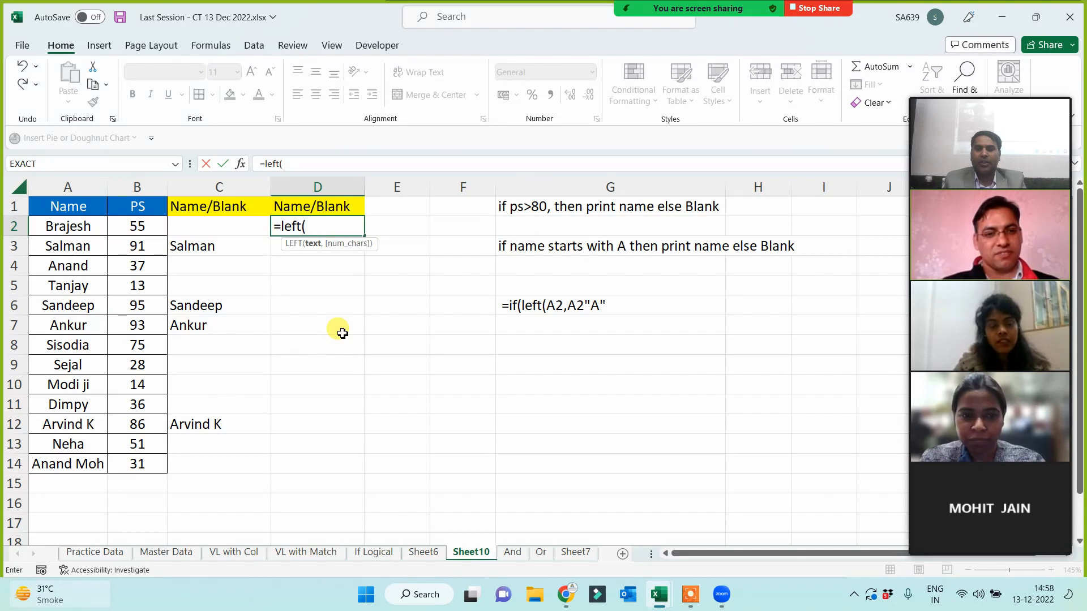
left_click(93, 225)
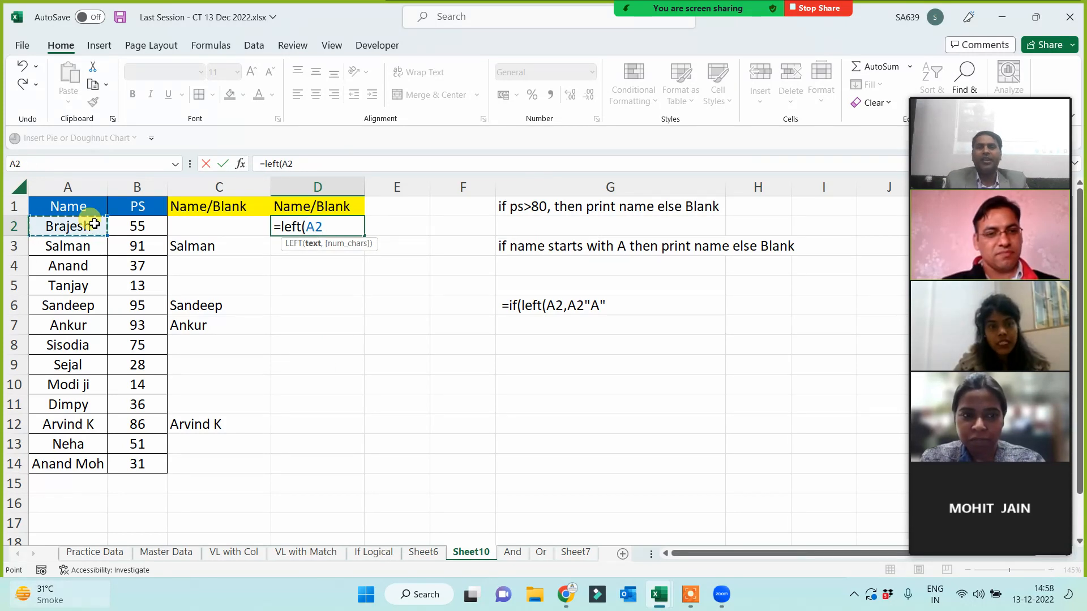
type(")")
key("Return")
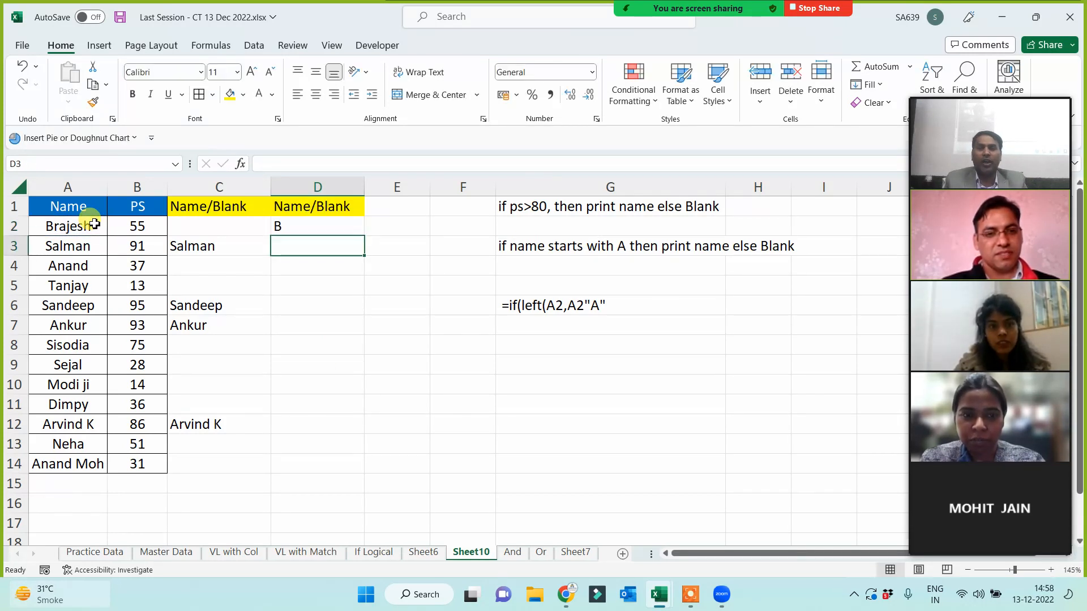
left_click(325, 226)
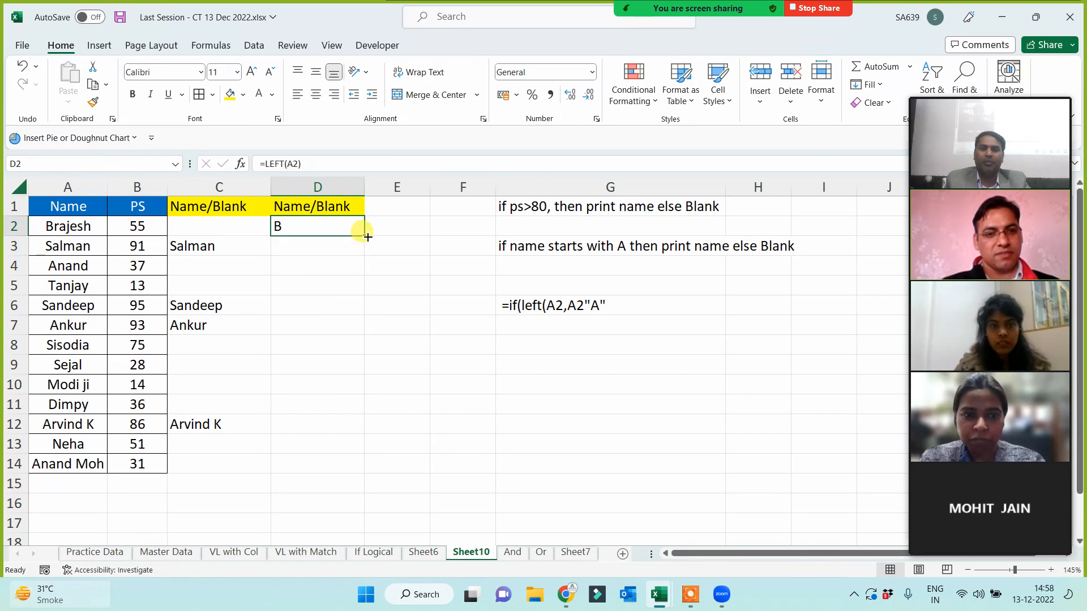
double_click(365, 236)
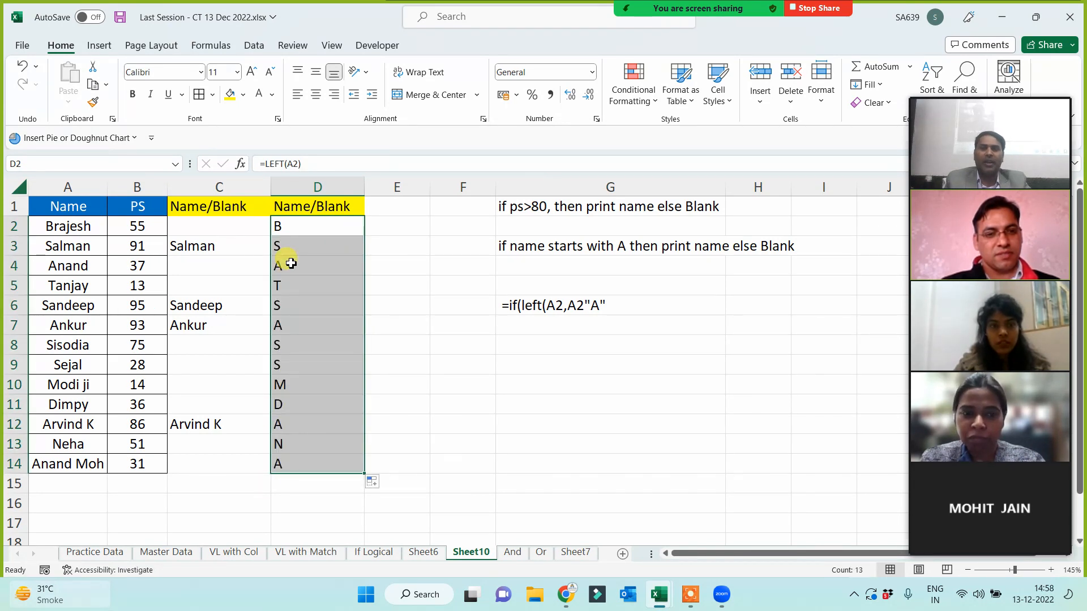
- Wrap the LEFT function in D2 in an IF, making the formula =IF(LEFT(A2)="A",A2,"")
left_click(289, 226)
left_click(267, 163)
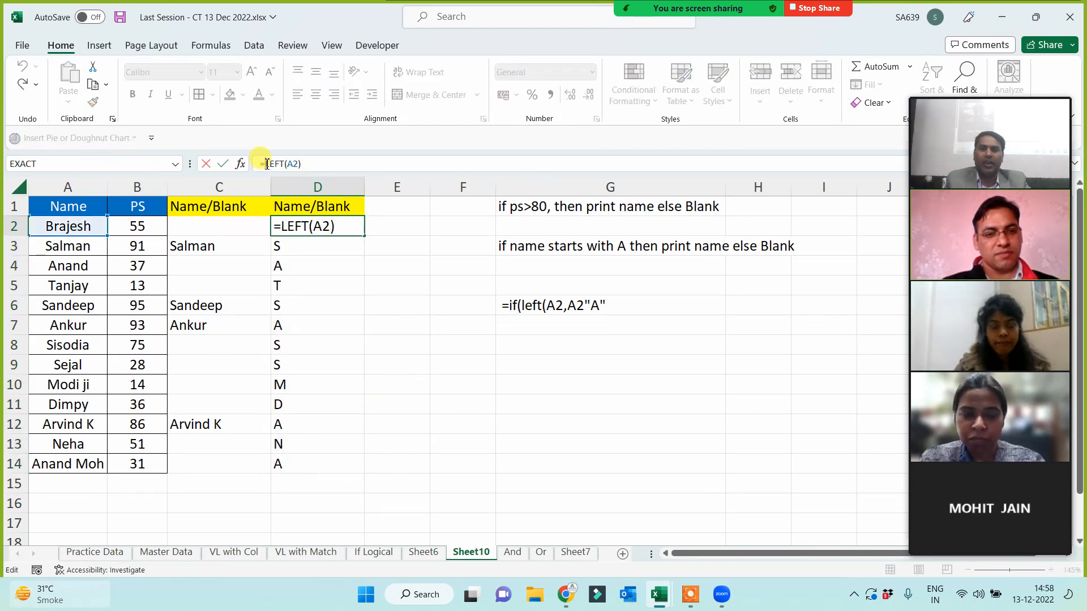
type("if(LEFT(A2)")
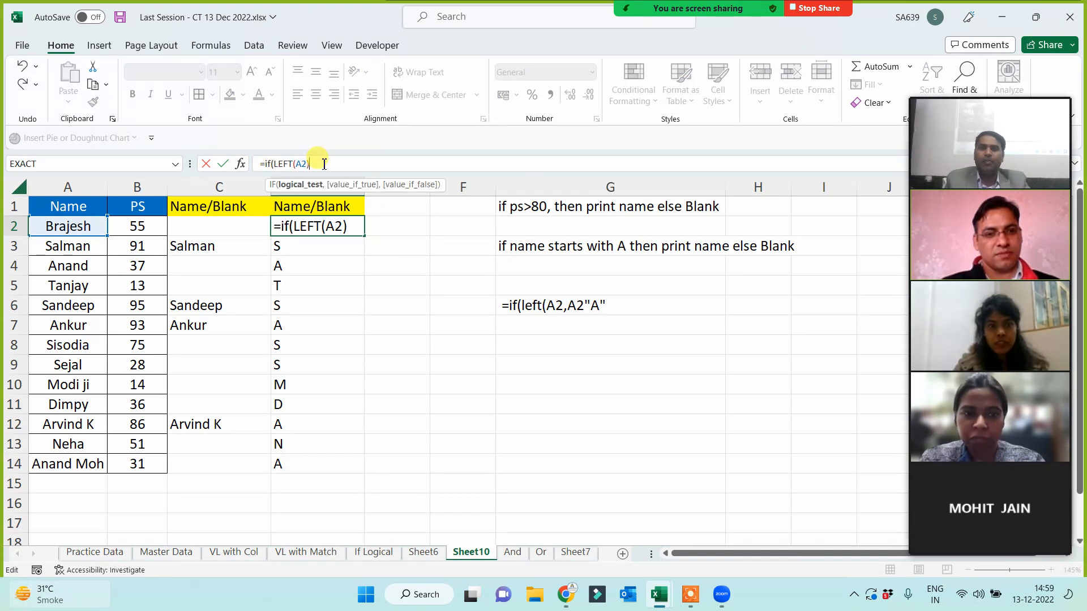
type("=\"A")
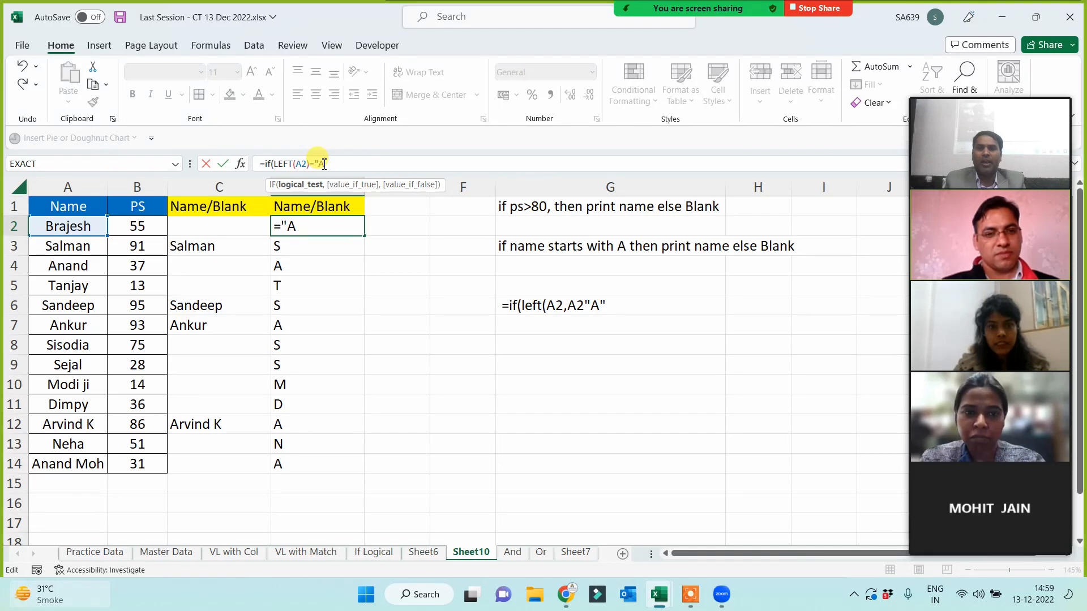
type("\",")
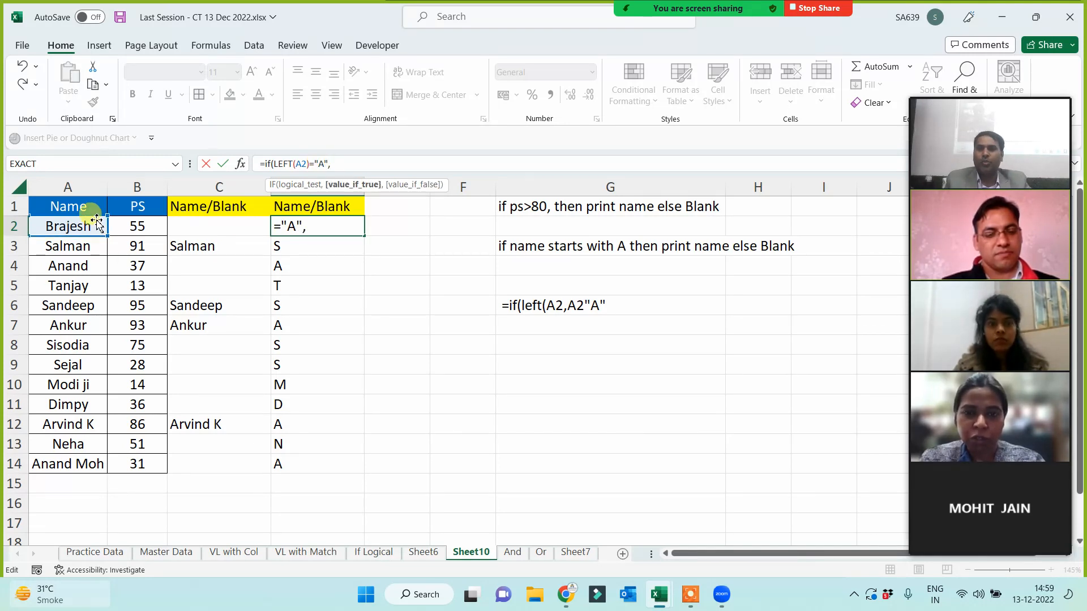
left_click(68, 230)
type(",\"\"")
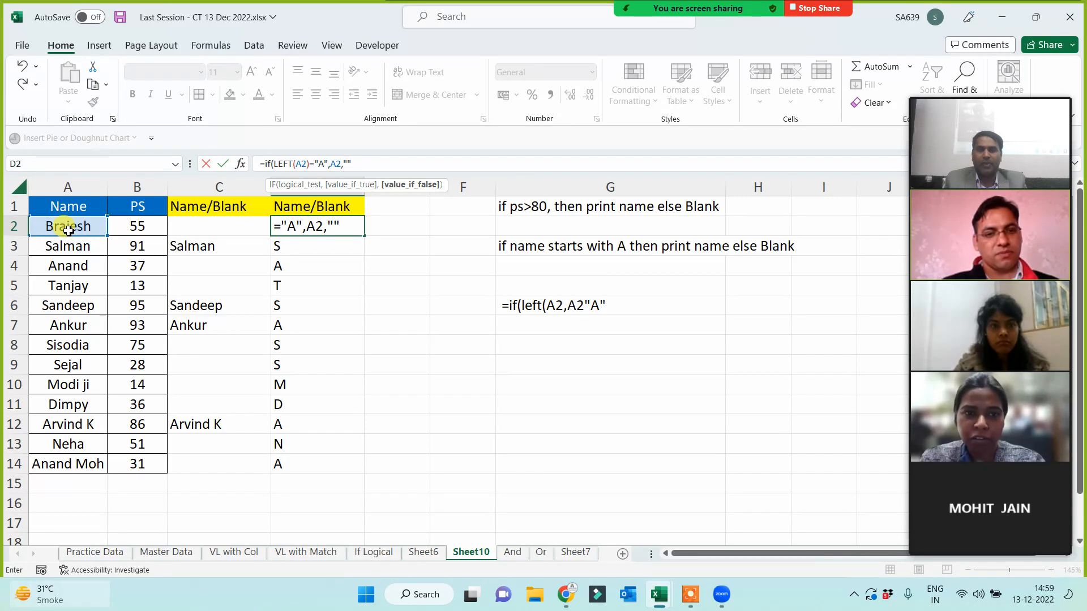
type(")")
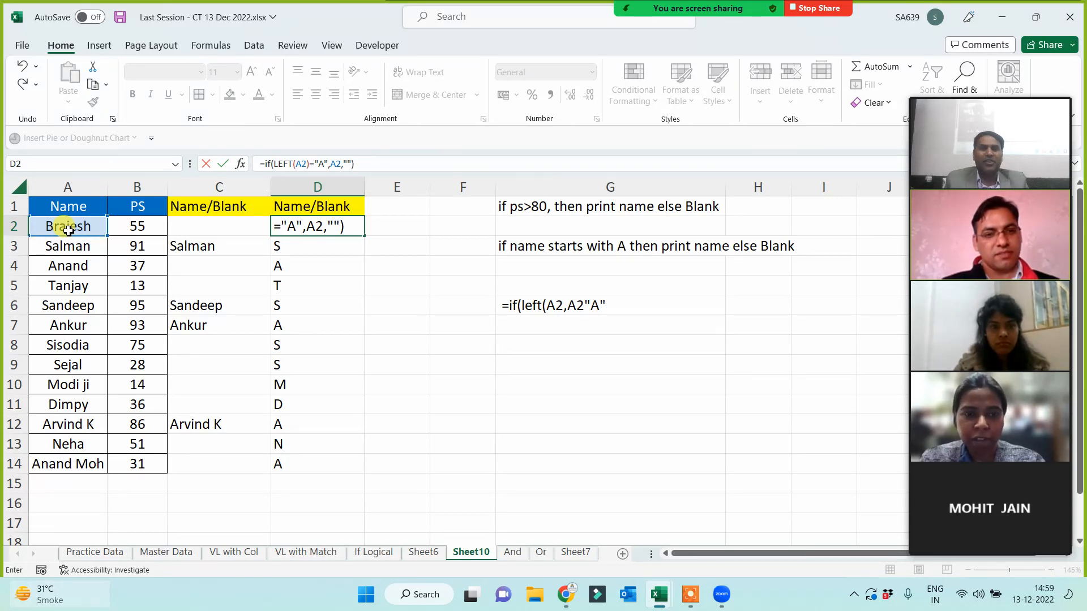
left_click_drag(283, 163, 334, 164)
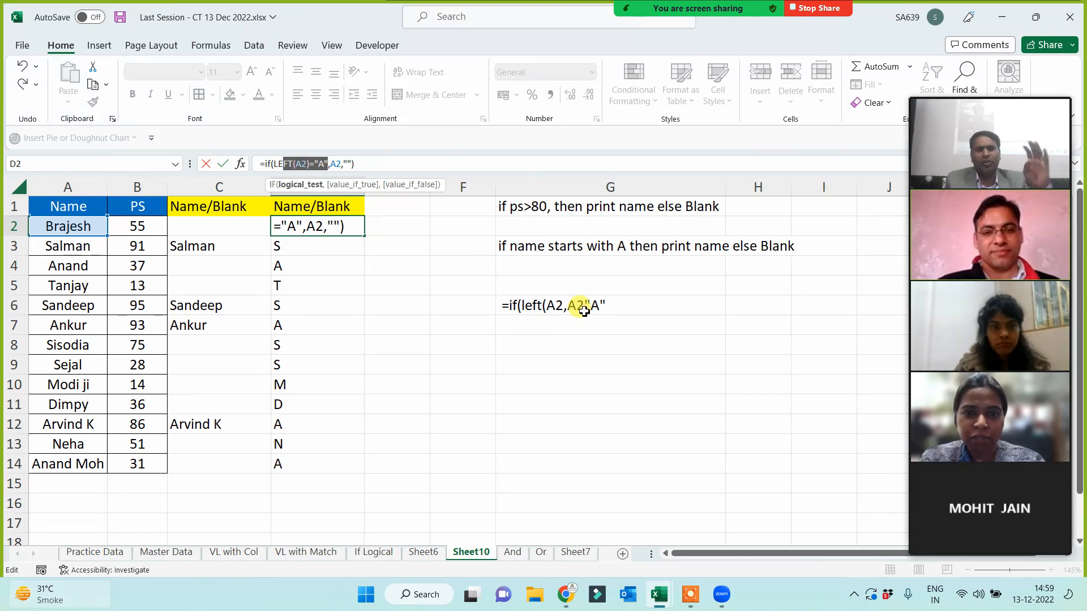
key("Return")
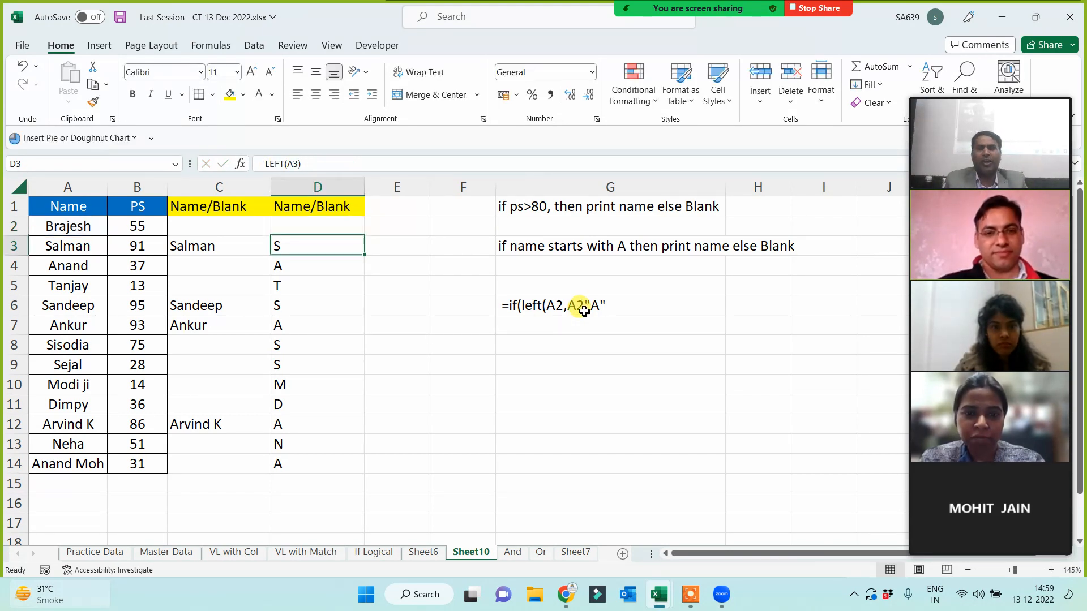
- Fill the nested IF and LEFT formula from D2 down to D14, and clear D2:D14
left_click(335, 228)
double_click(365, 236)
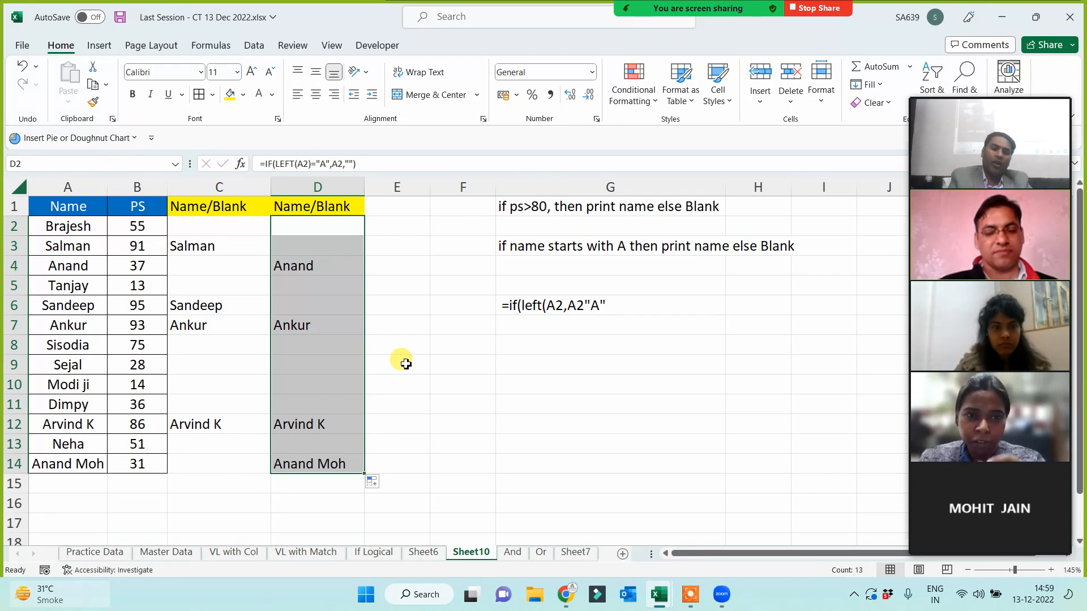
key("Delete")
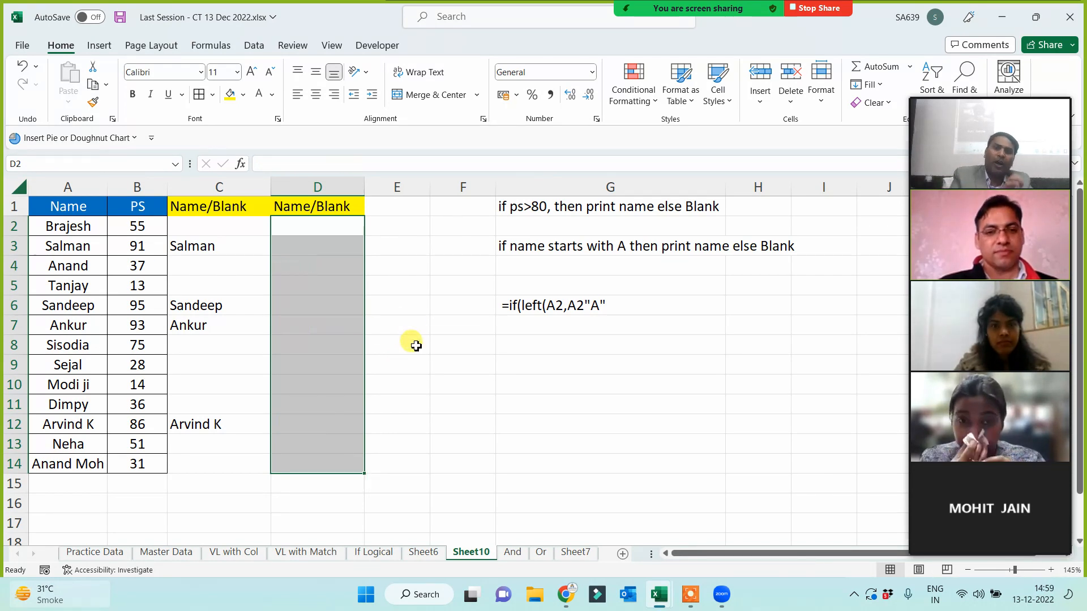
- Label E1 as left and build a helper column by entering =LEFT(A2) in E2 and filling it down to E14
left_click(418, 205)
type("left")
key("Return")
type("=l")
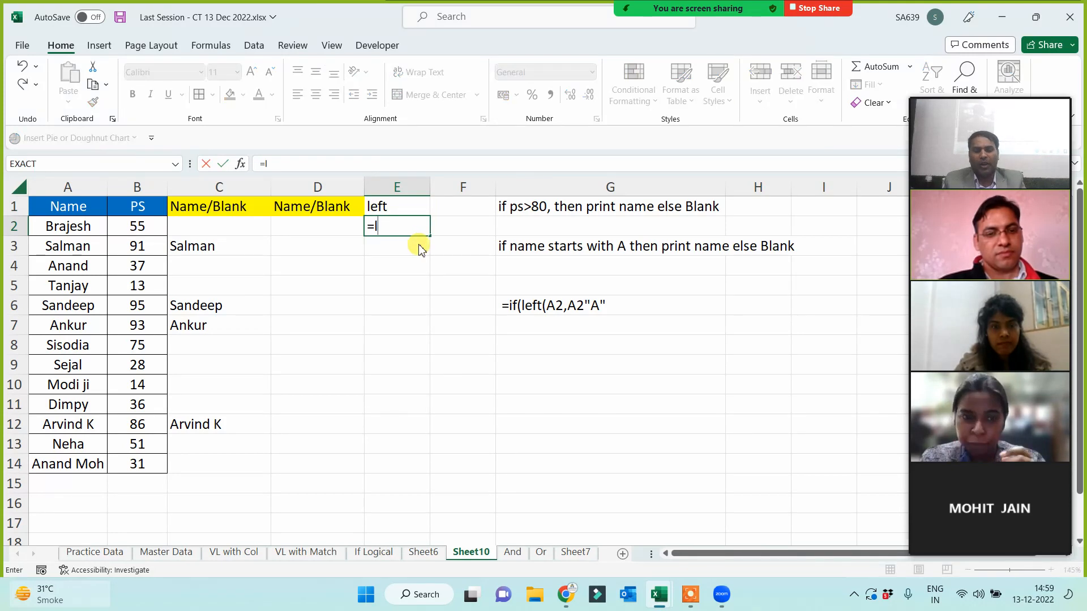
type("eft(")
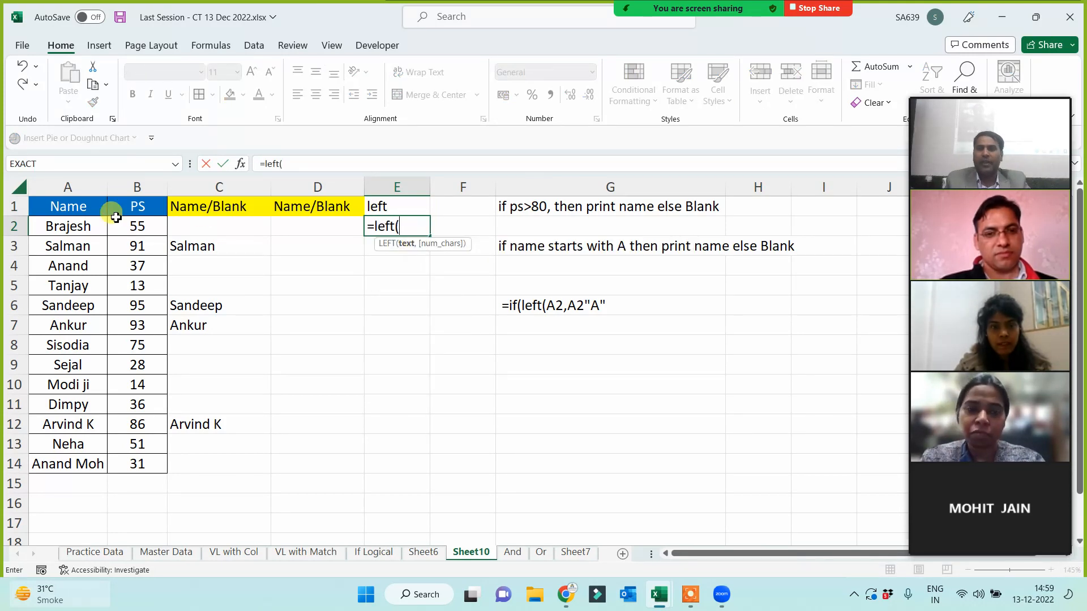
left_click(94, 227)
type(")")
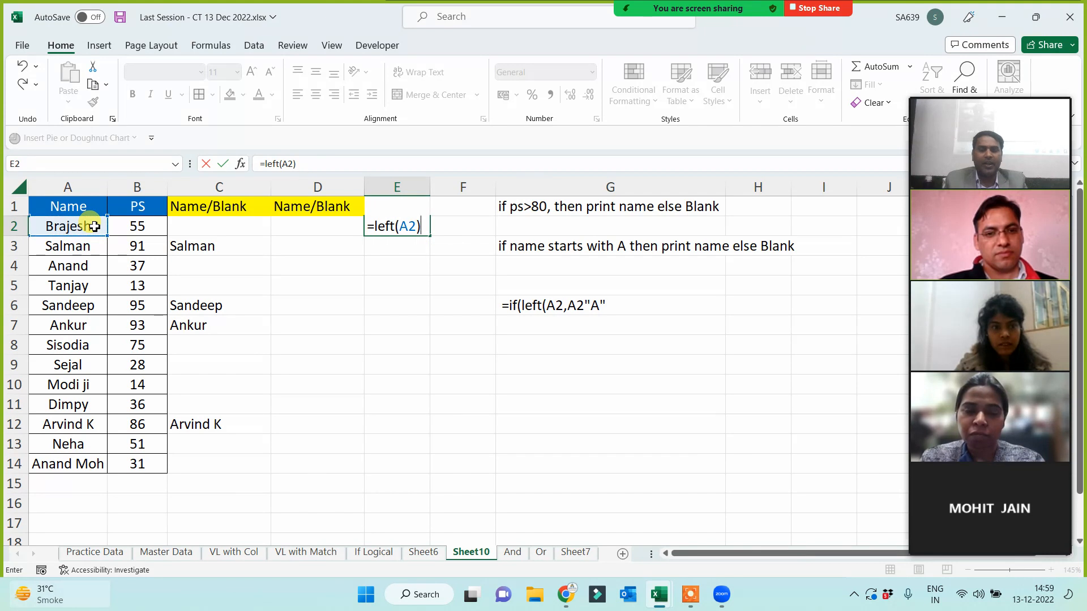
key("Return")
left_click(388, 228)
left_click_drag(420, 312, 389, 468)
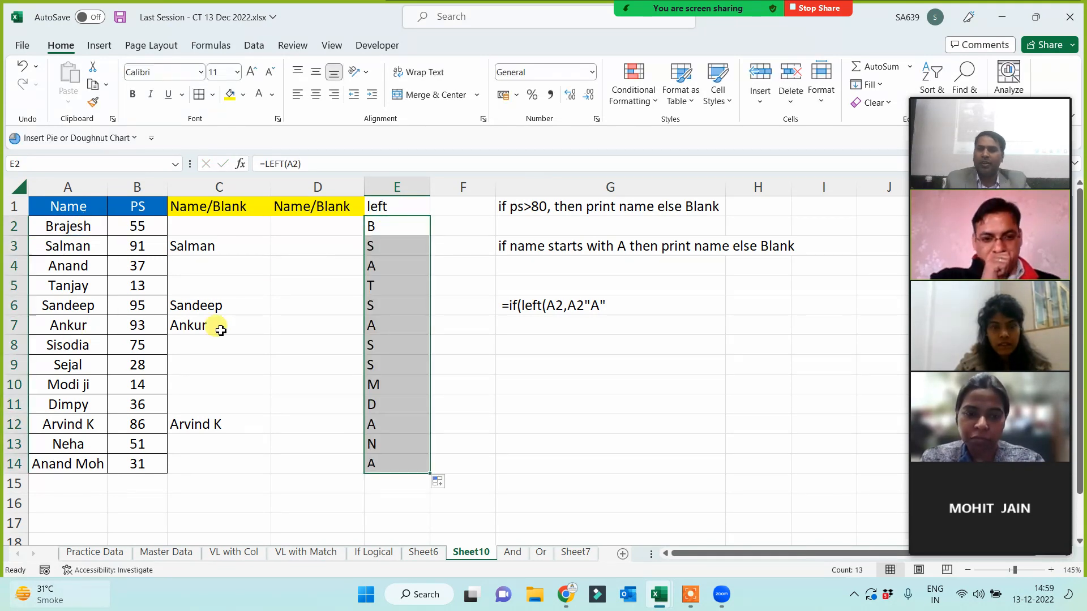
- Enter =IF(E2="A",A2,"") in D2 so it tests the first letter in the helper column
left_click(303, 224)
type("=")
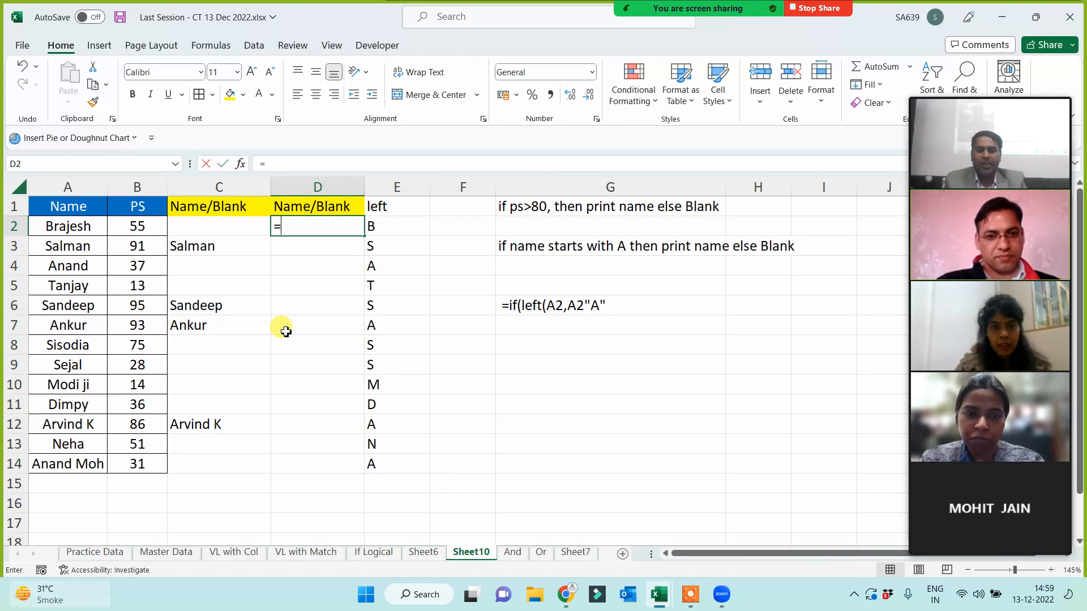
type("if(")
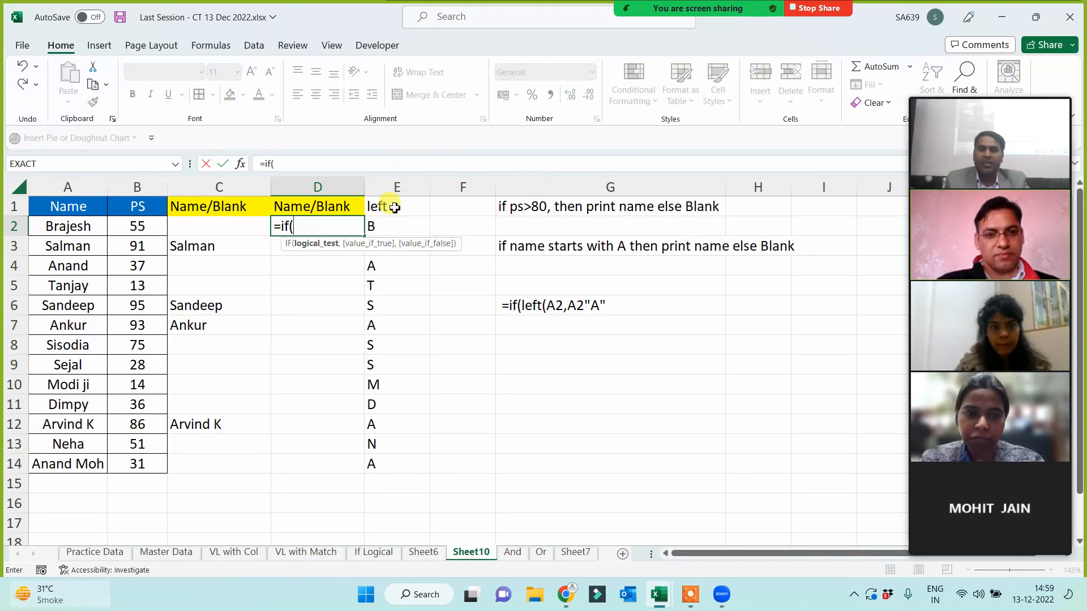
left_click(392, 228)
type("=")
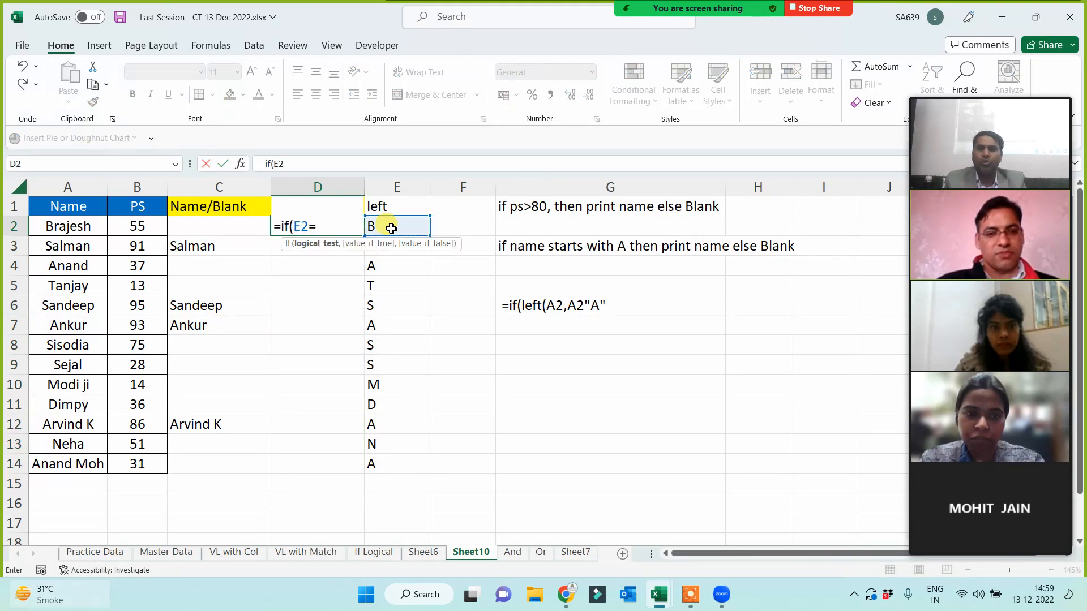
type("b")
key("BackSpace")
type("\"")
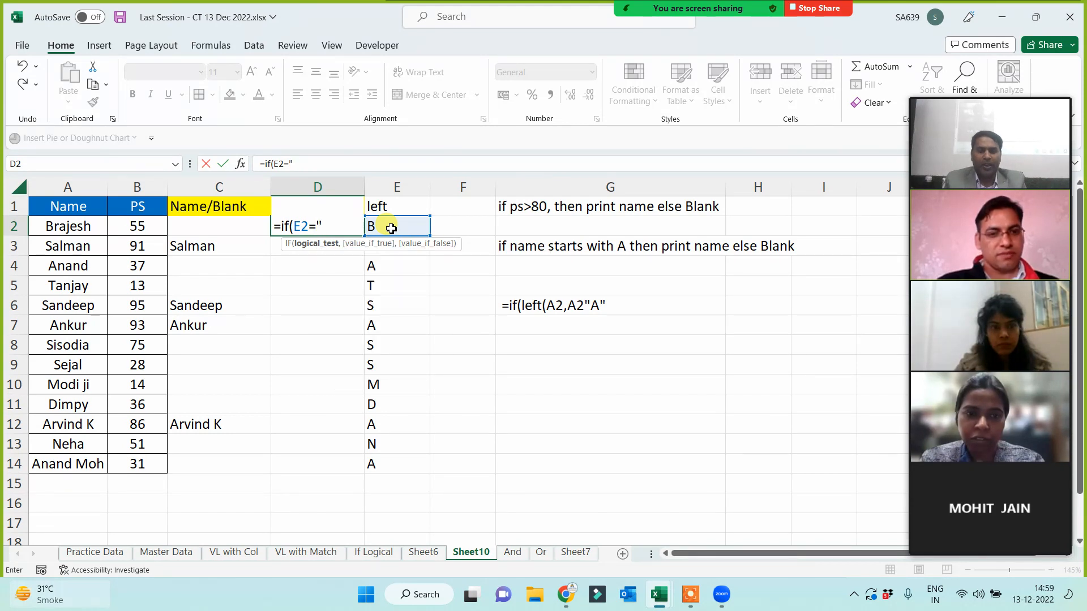
type("A\",")
left_click(44, 227)
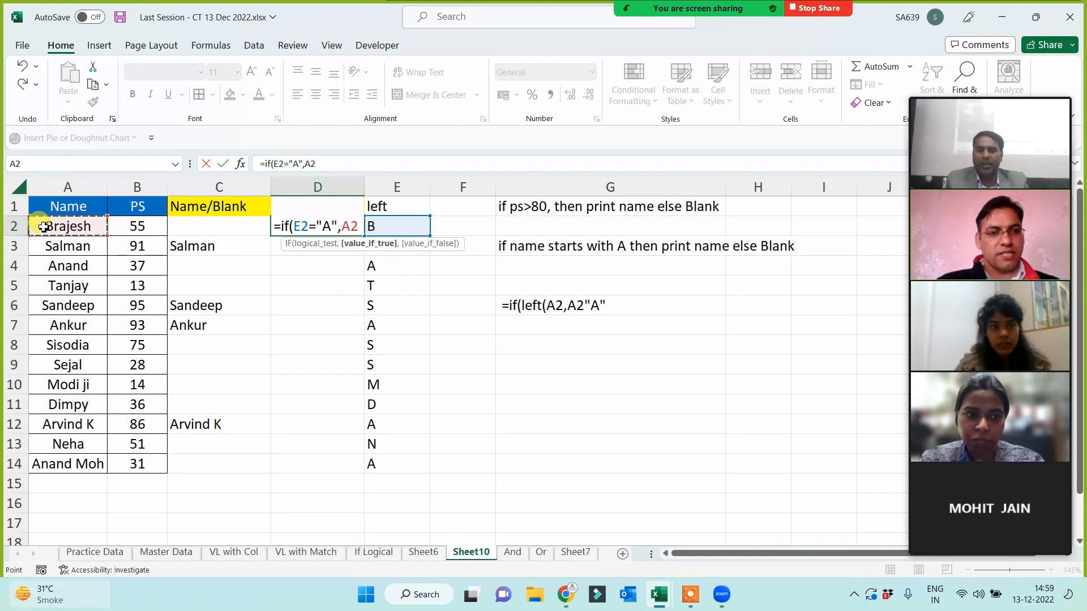
type(",\"\"")
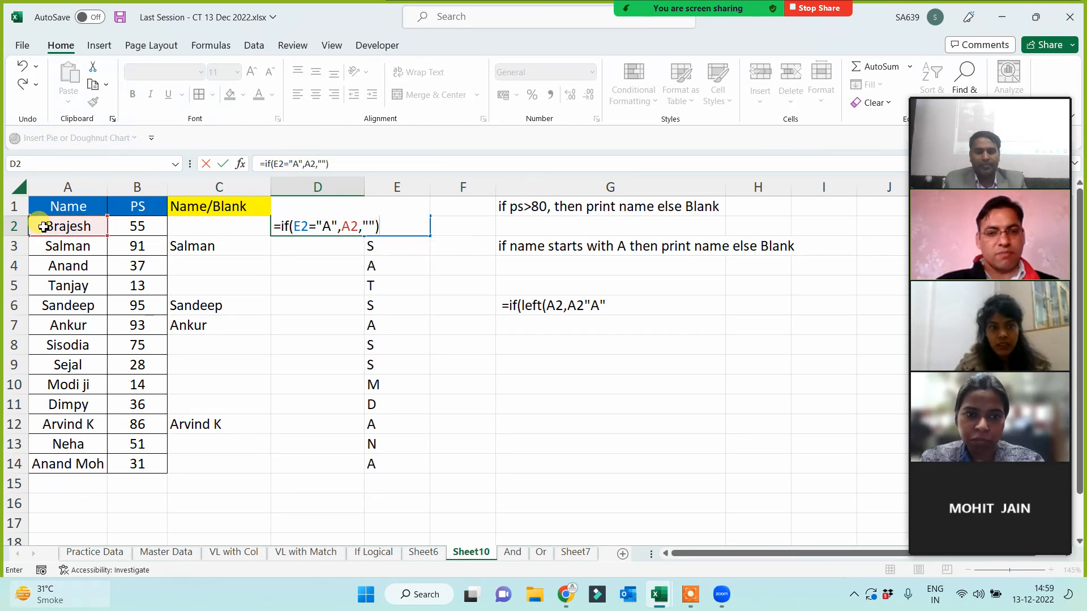
key("Return")
- Fill the D2 IF formula down through D14
left_click(327, 229)
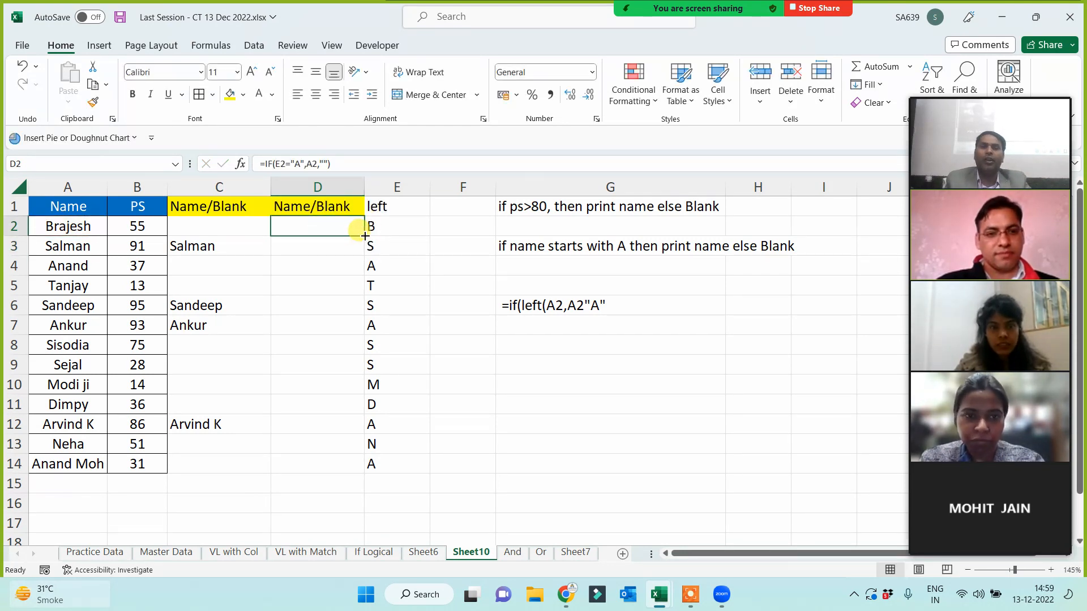
double_click(364, 236)
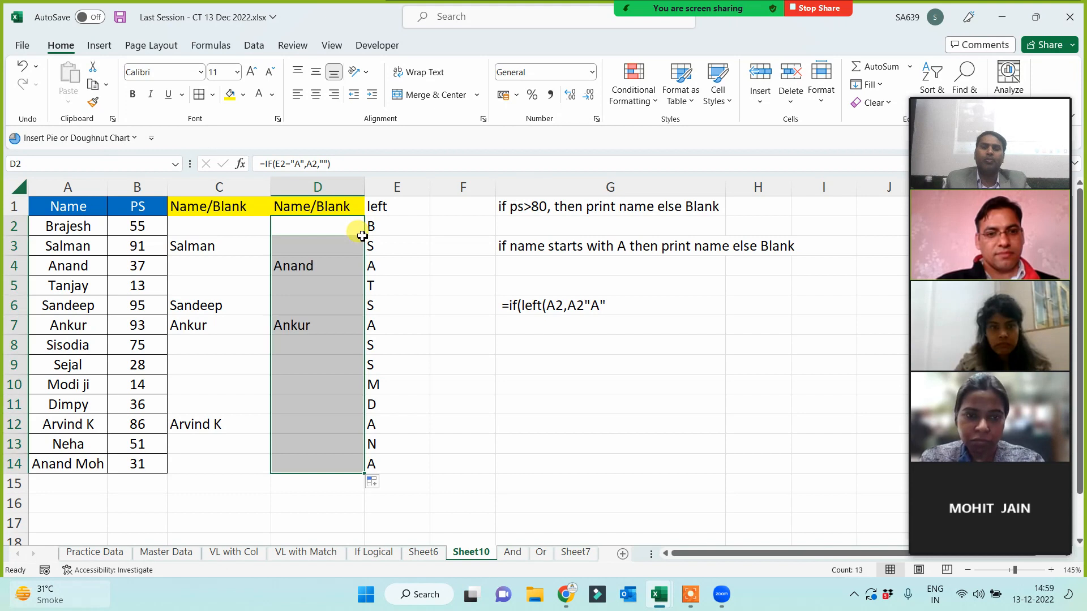
left_click(498, 410)
- Center the contents of column E horizontally and select its header cell E1
left_click(394, 187)
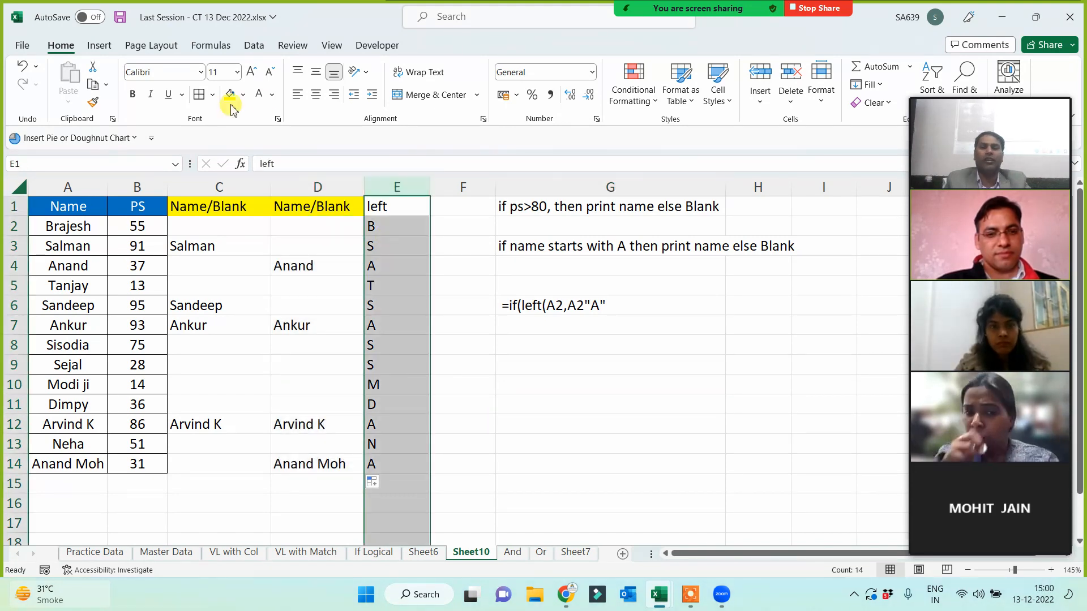
left_click(316, 94)
left_click(543, 312)
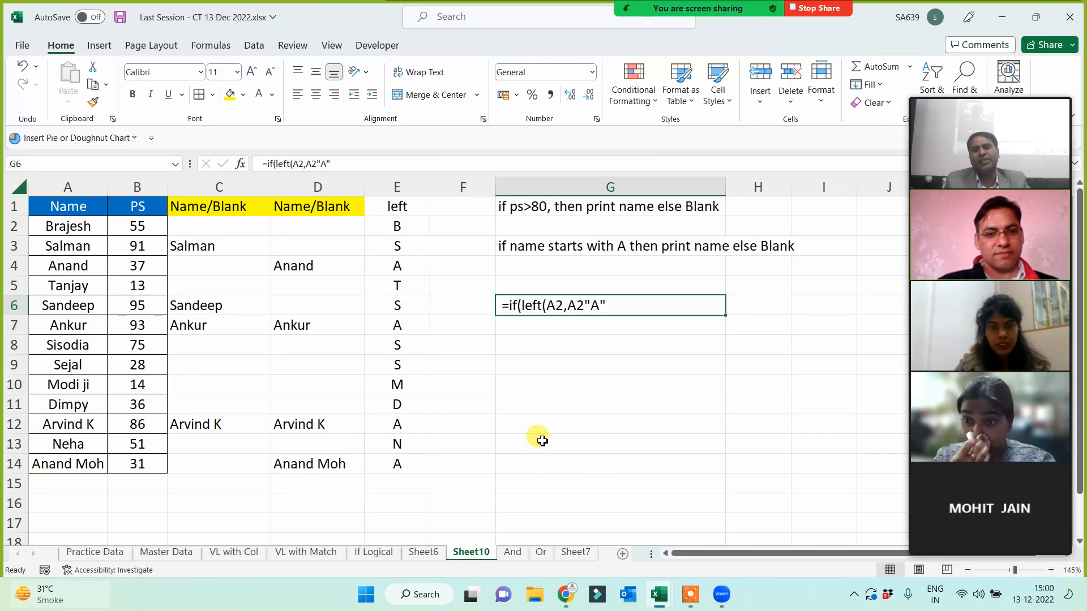
left_click(410, 205)
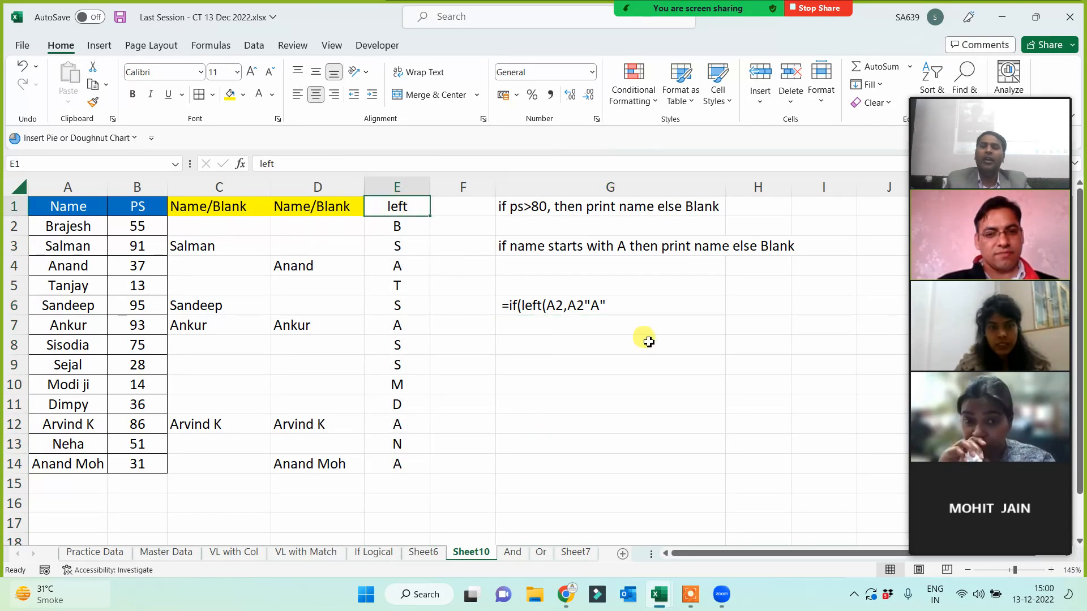
- Fill the left header cell E1 with light green
left_click(245, 96)
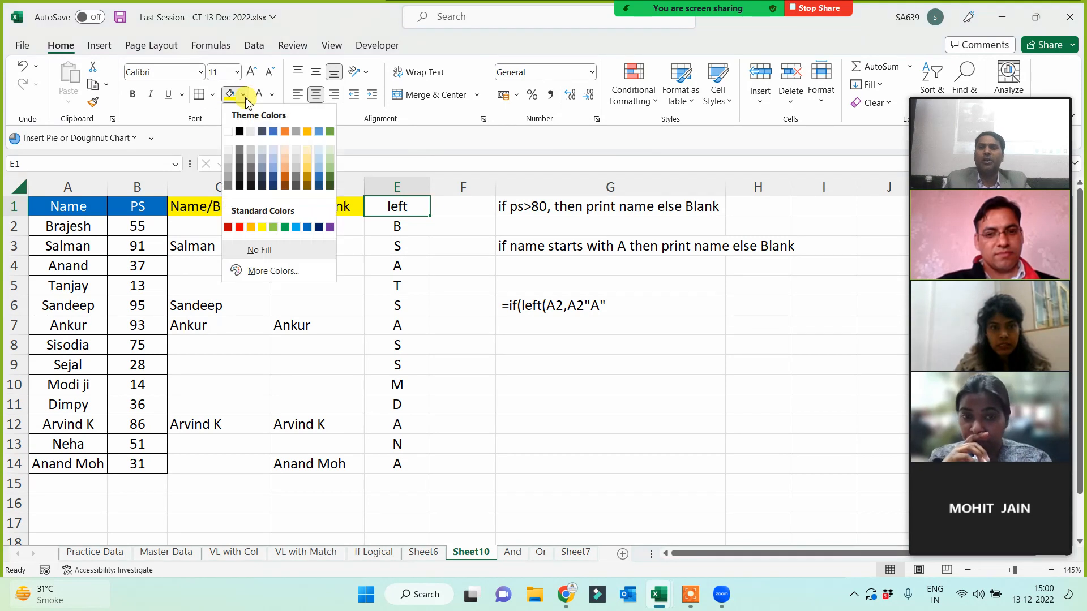
left_click(276, 231)
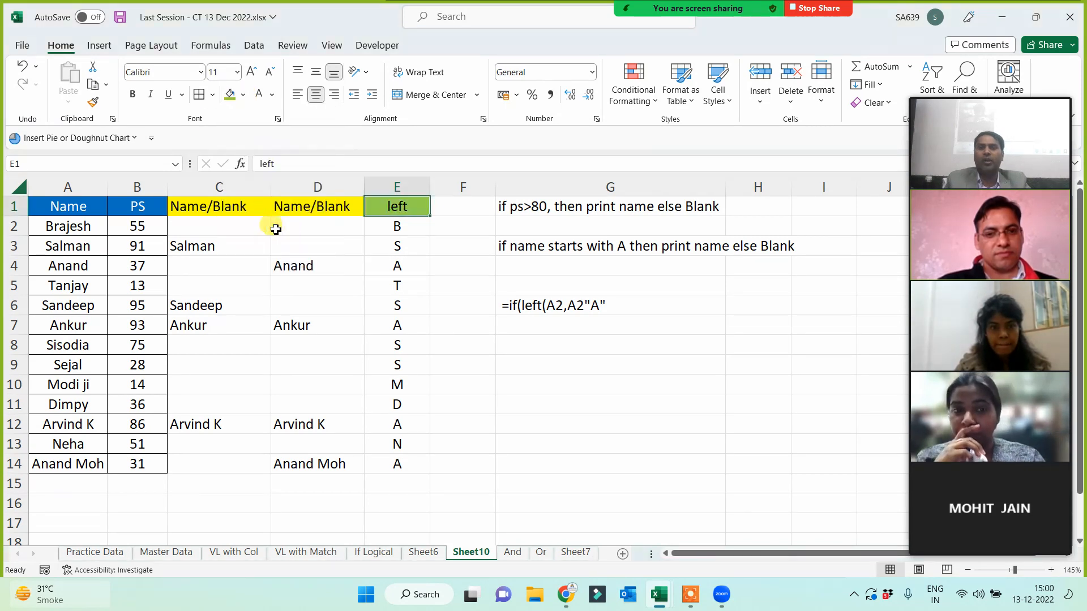
left_click(577, 306)
left_click(561, 351)
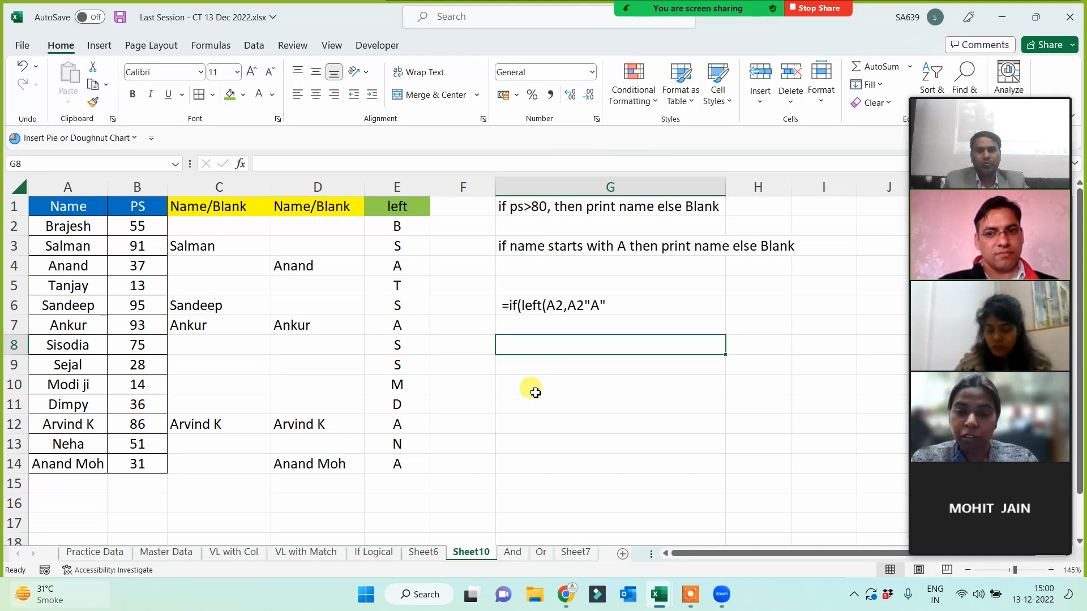
- Copy the Name and PS table A1:B14 and paste it at A1 of a new worksheet
left_click_drag(55, 212, 118, 470)
key("ctrl+c")
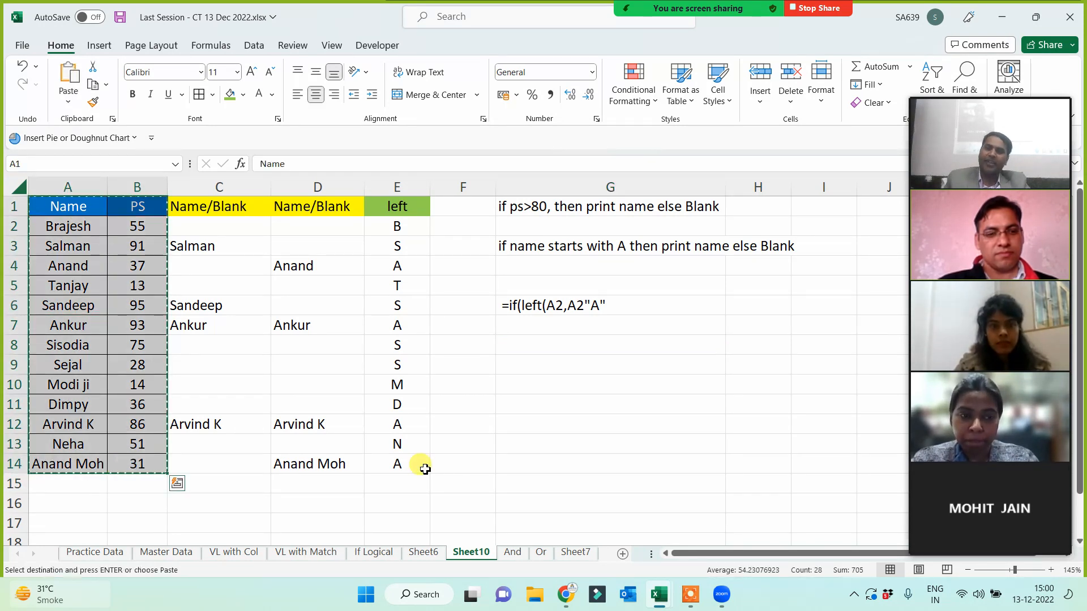
left_click(593, 555)
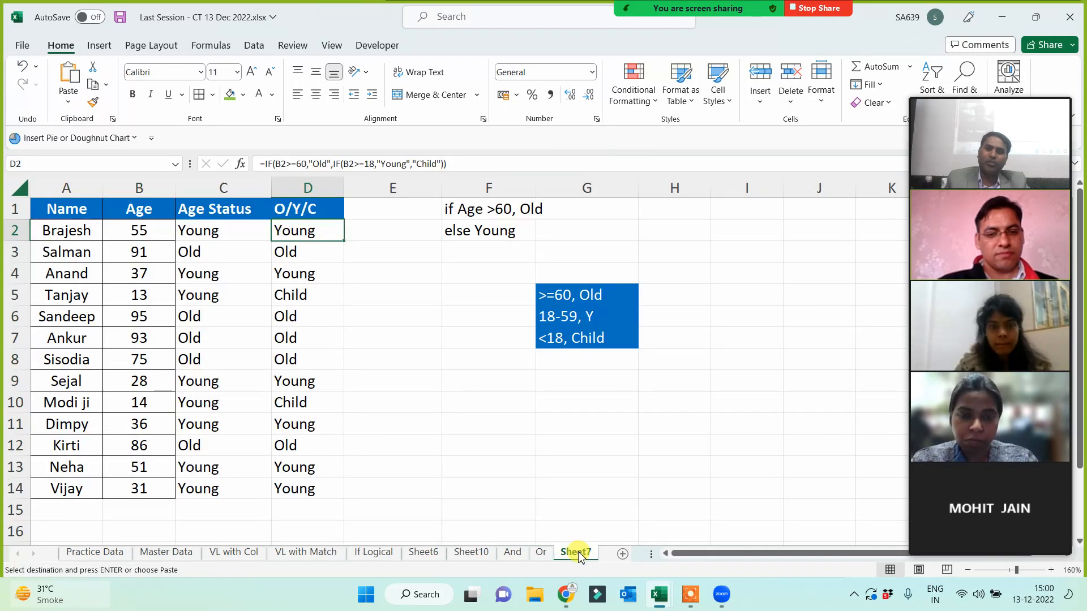
left_click(623, 555)
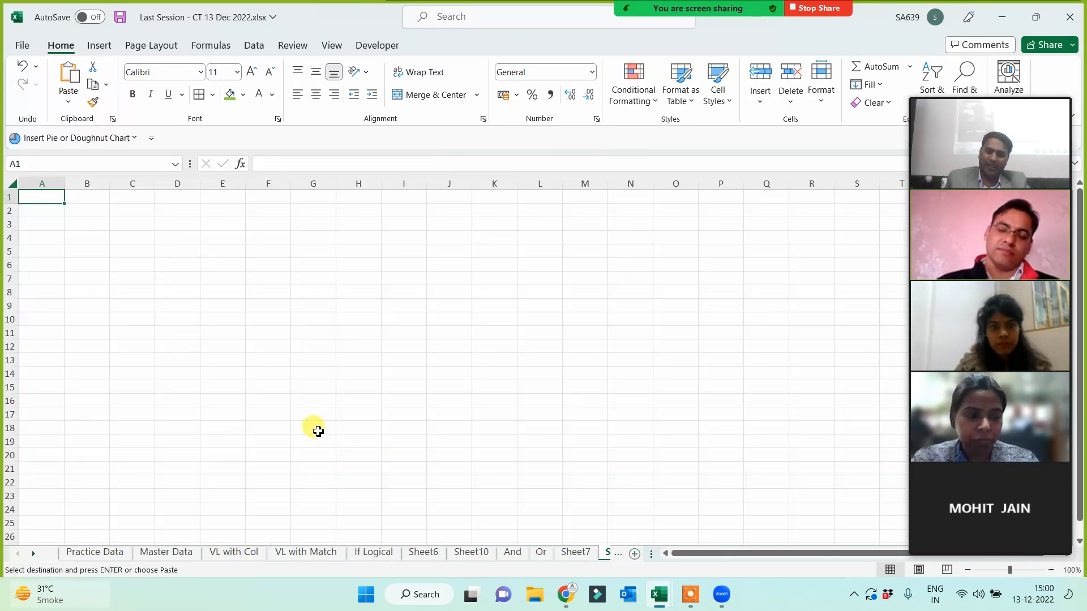
key("ctrl+v")
scroll(340, 392, "up", 2)
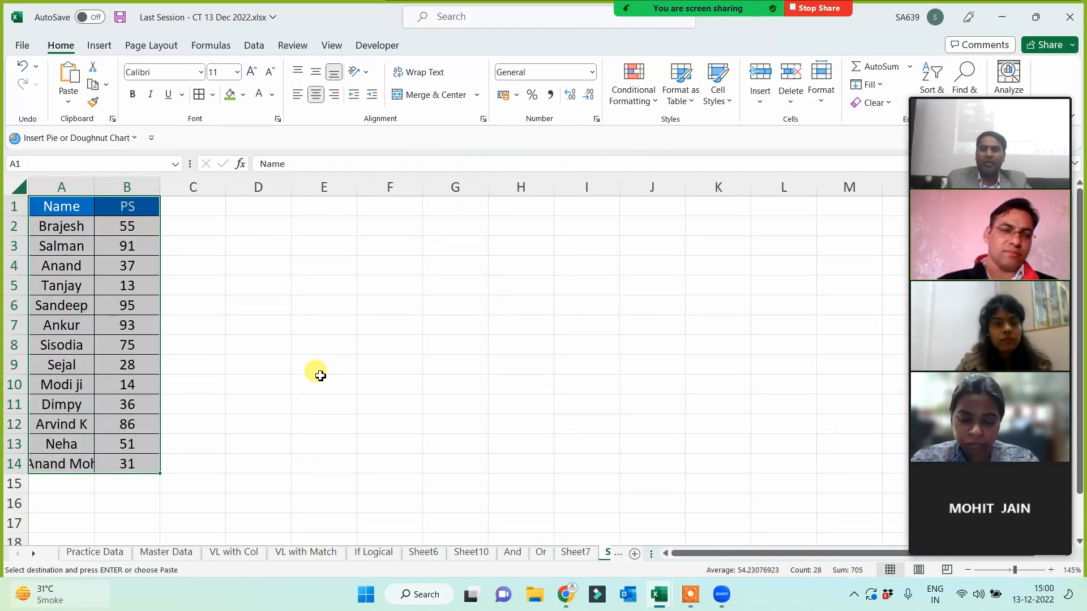
left_click(372, 343)
- Change the header in B1 to Car No
left_click(147, 211)
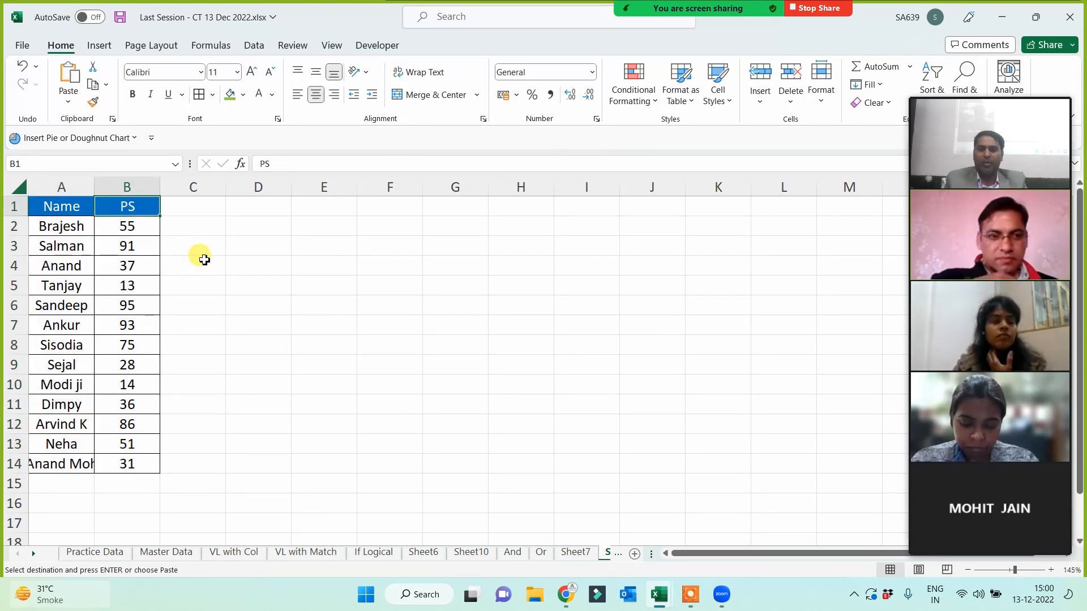
type("Car No")
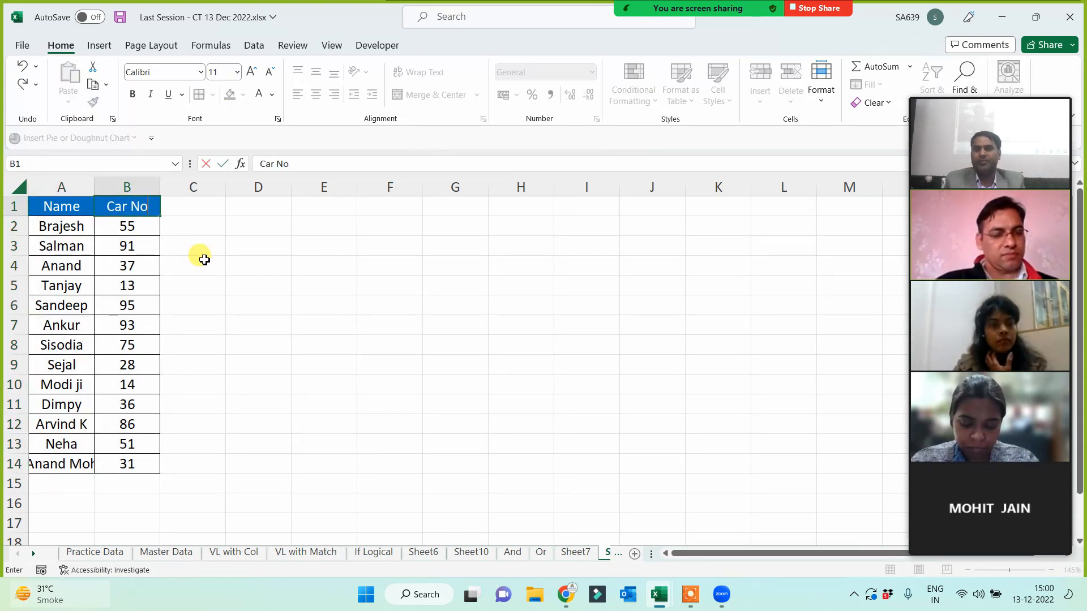
key("Return")
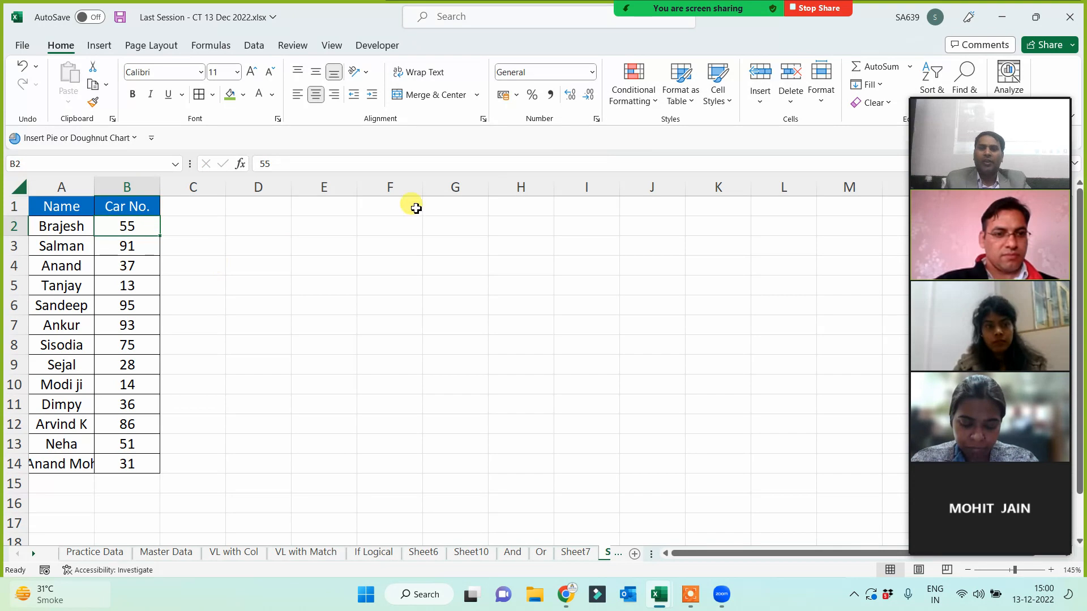
- Enter the note "if car no is Odd then allowed else not...." in F1 and fit column F to its width
left_click(394, 213)
type("if")
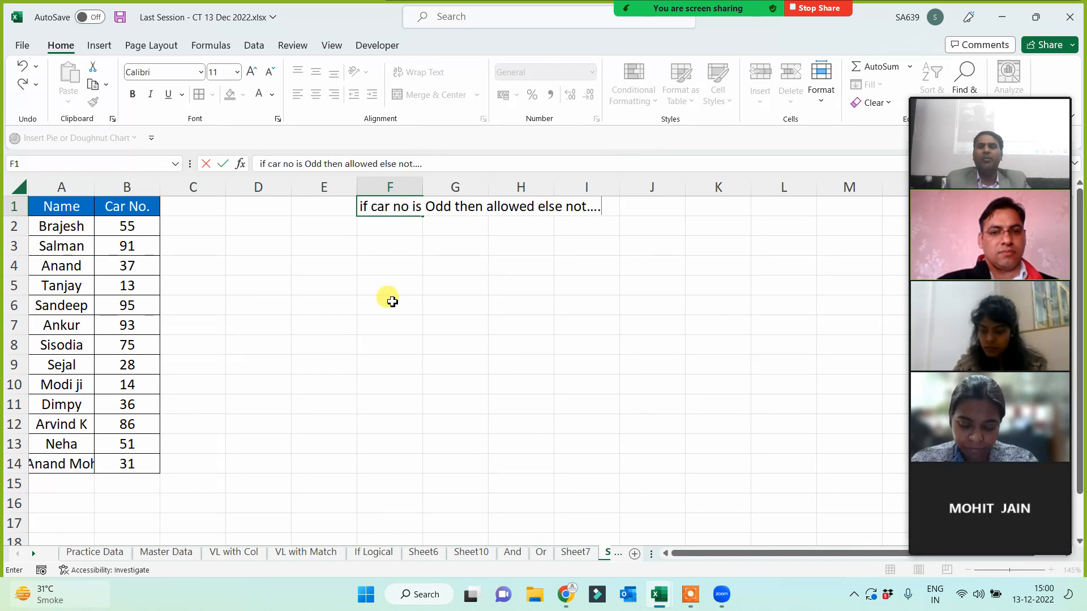
left_click(388, 300)
double_click(423, 185)
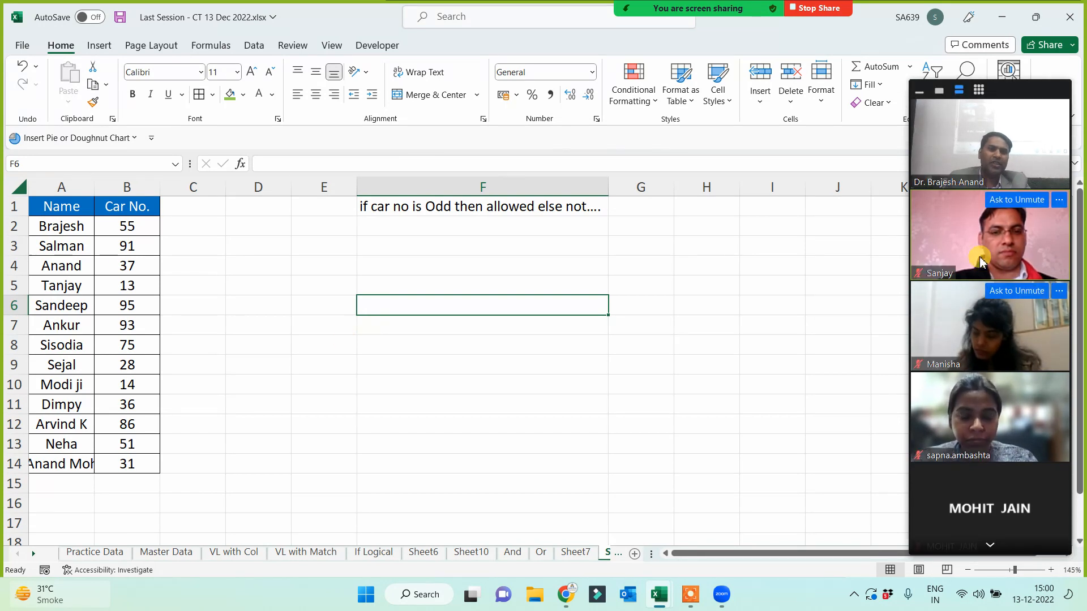
left_click(990, 544)
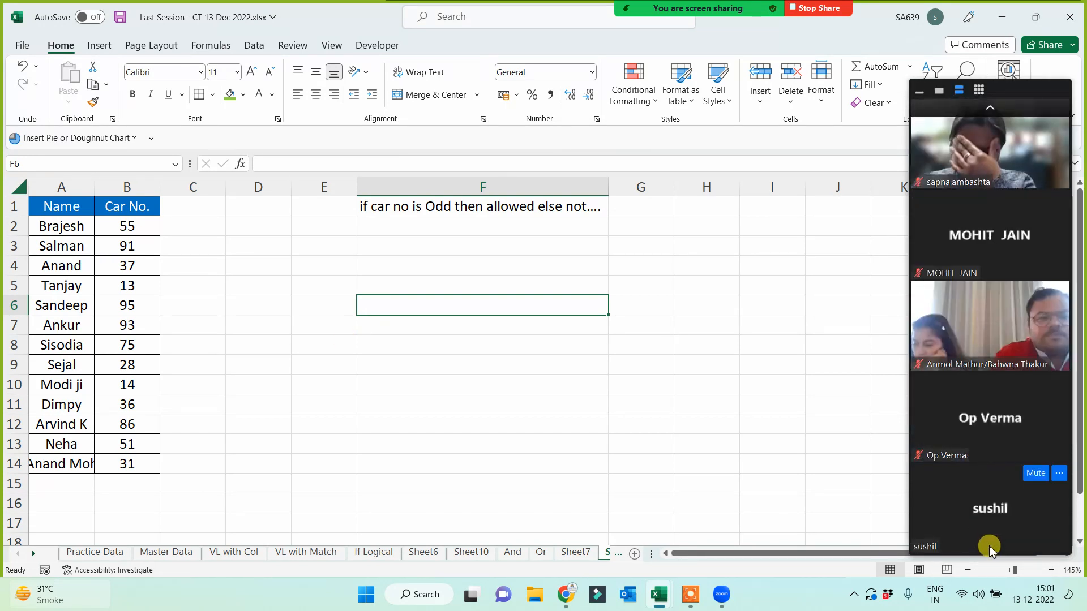
left_click(990, 108)
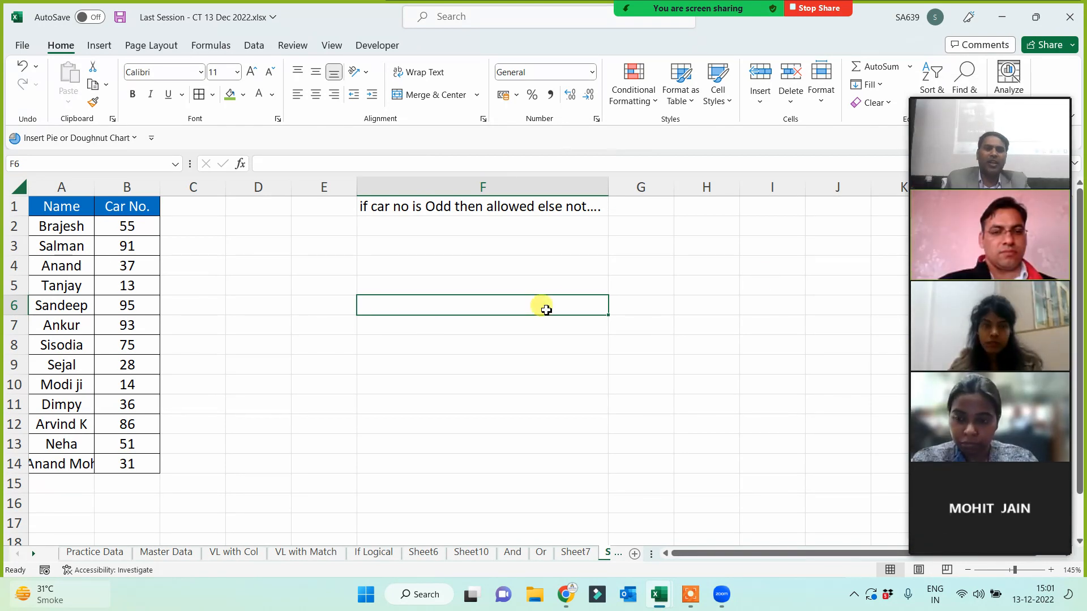
left_click_drag(140, 230, 122, 461)
left_click(288, 388)
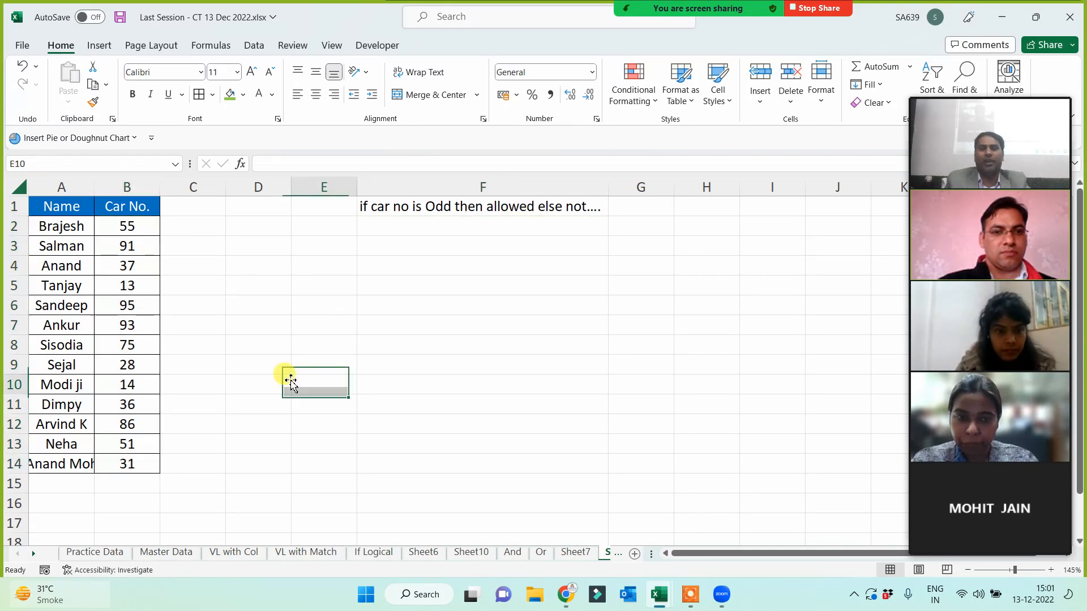
- Add the header Al/No in C1, widen column C, and give the header a light green fill and centered alignment
left_click(193, 209)
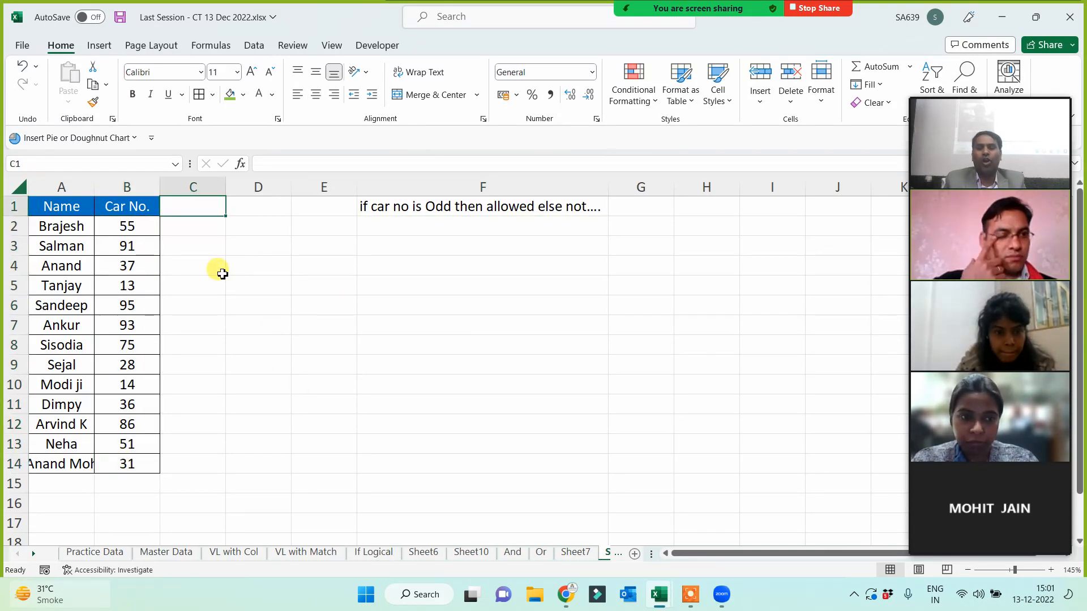
type("Al/No")
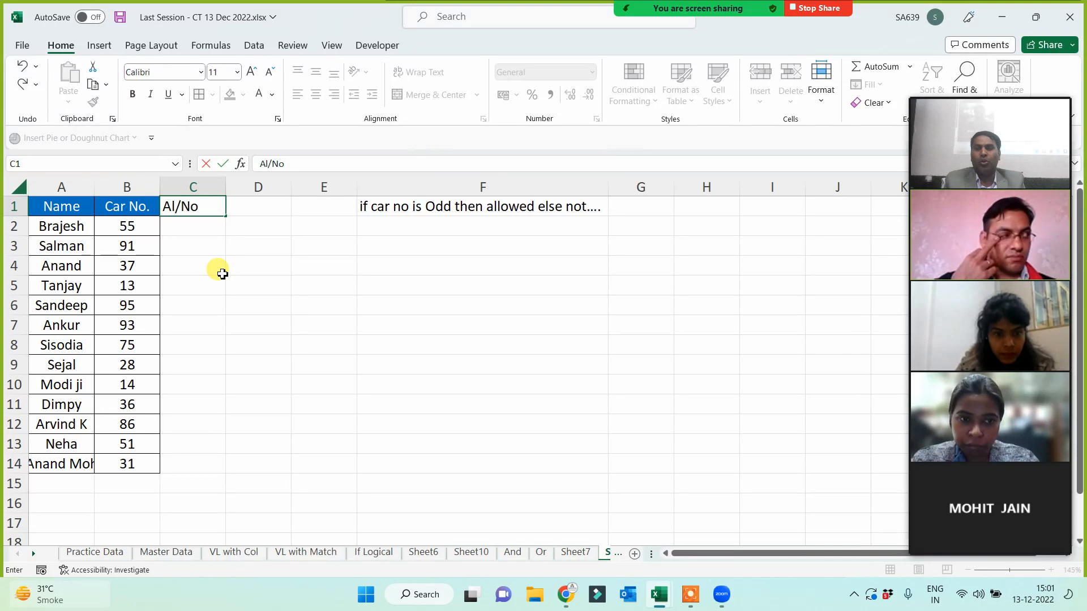
key("Return")
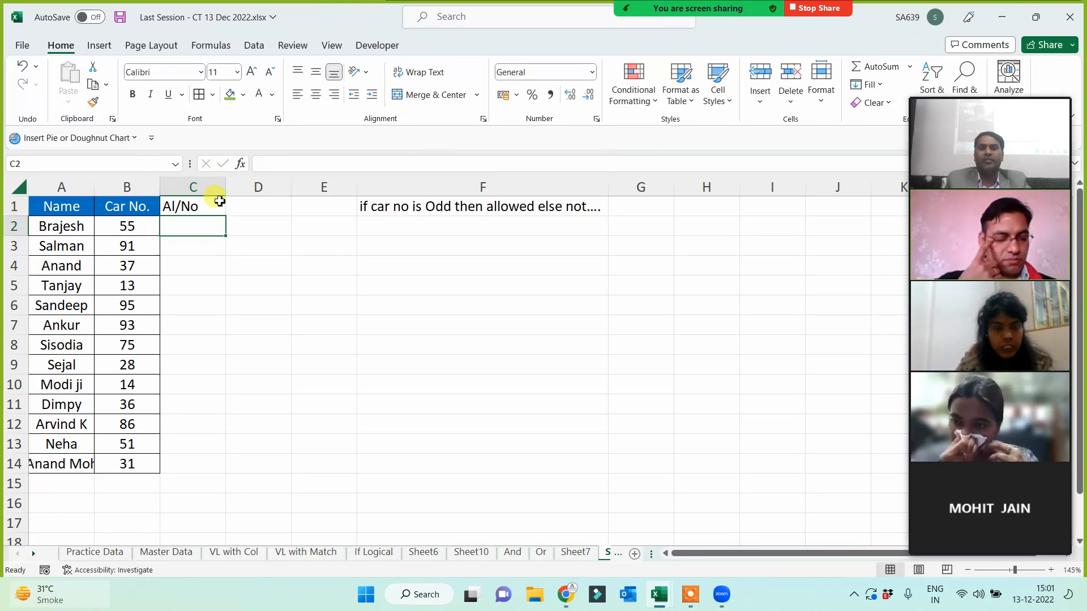
left_click_drag(226, 187, 245, 395)
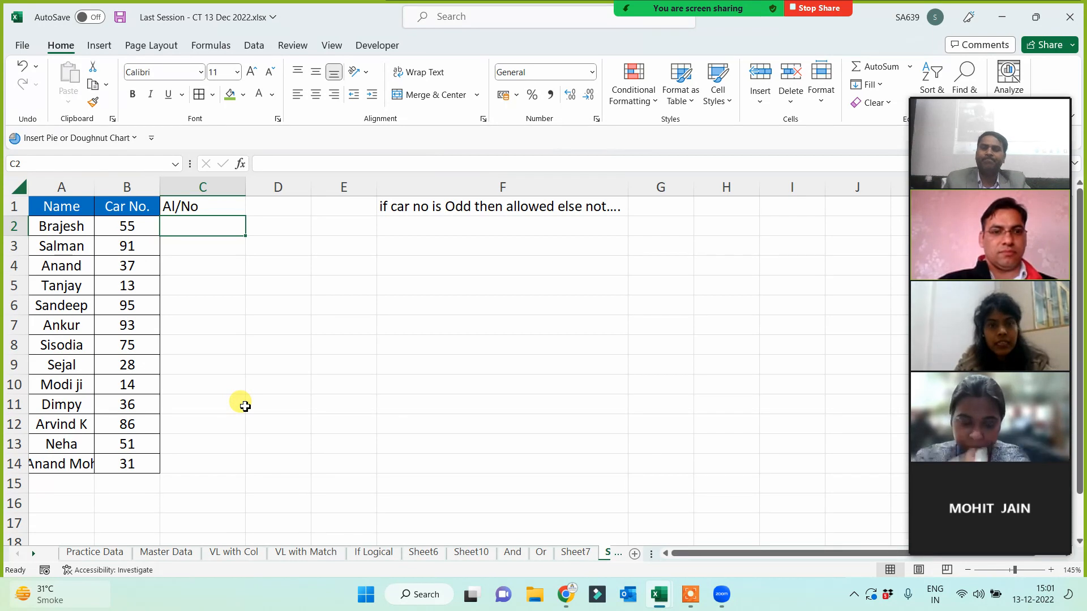
left_click(195, 203)
left_click(230, 94)
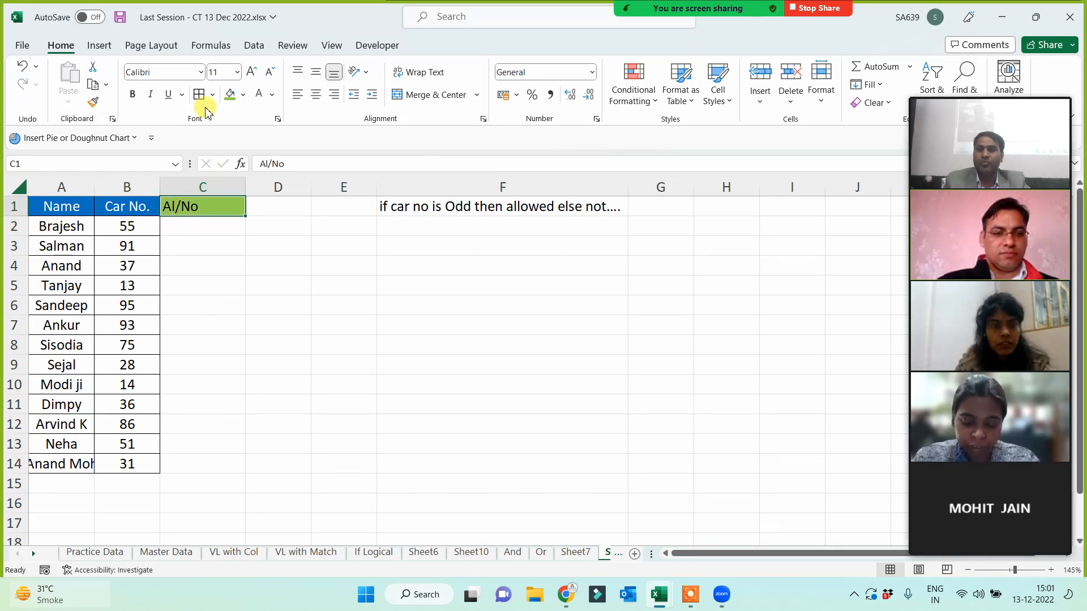
left_click(316, 94)
left_click(206, 229)
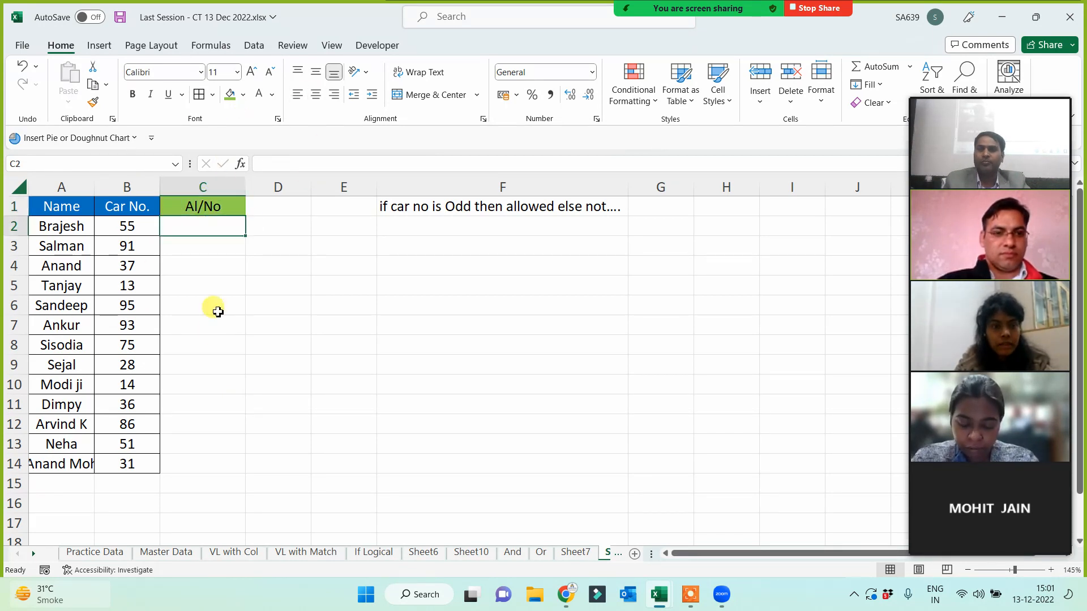
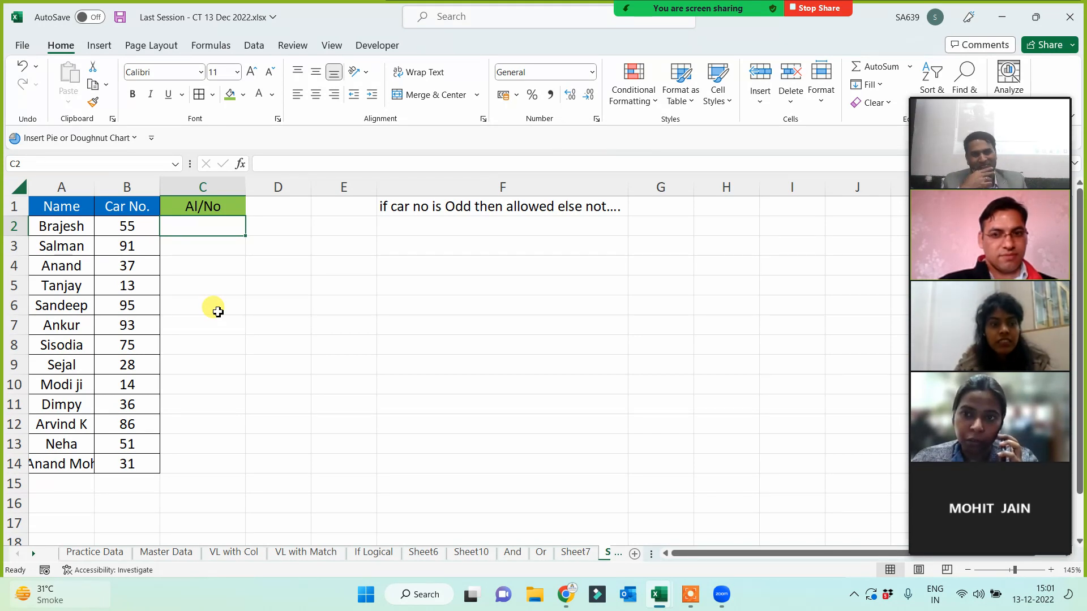
- Label D1 as isodd and enter =ISODD(B2) in D2 to test the car number
key("Right")
key("Up")
type("isodd")
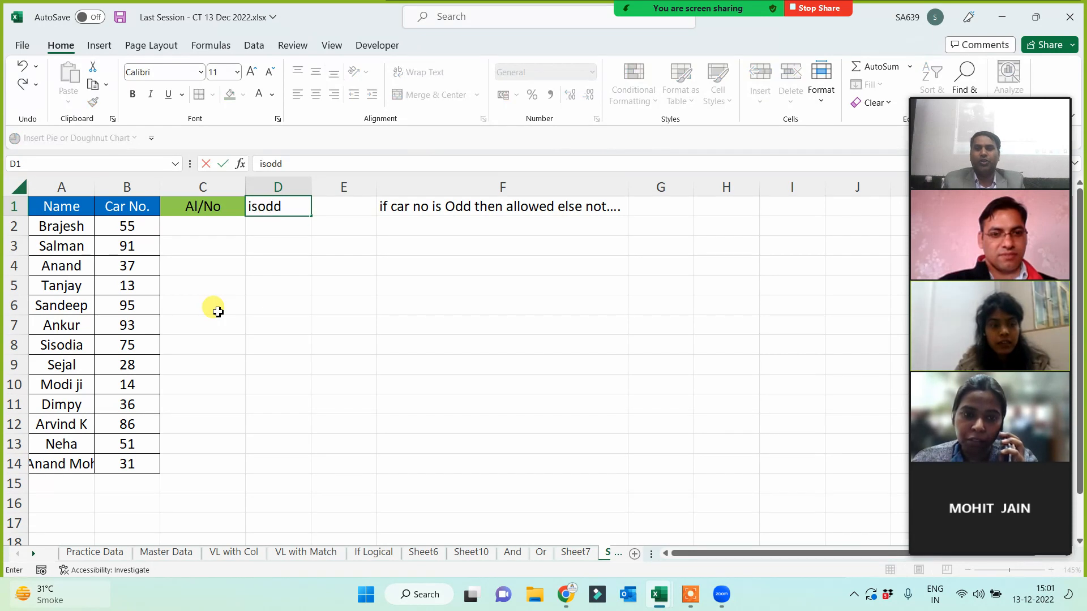
key("Return")
type("=is")
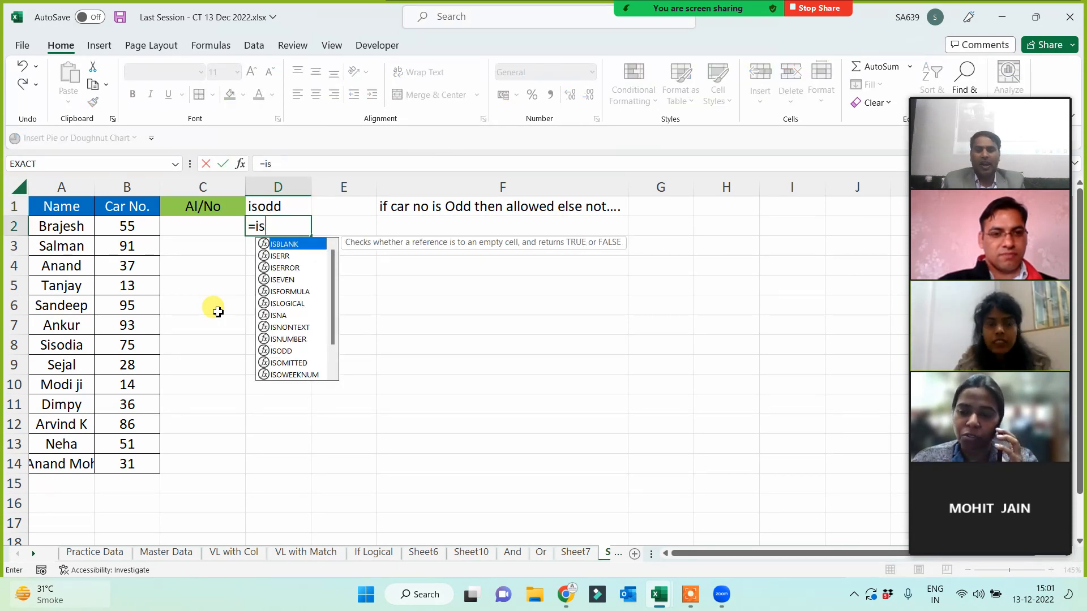
type("odd(")
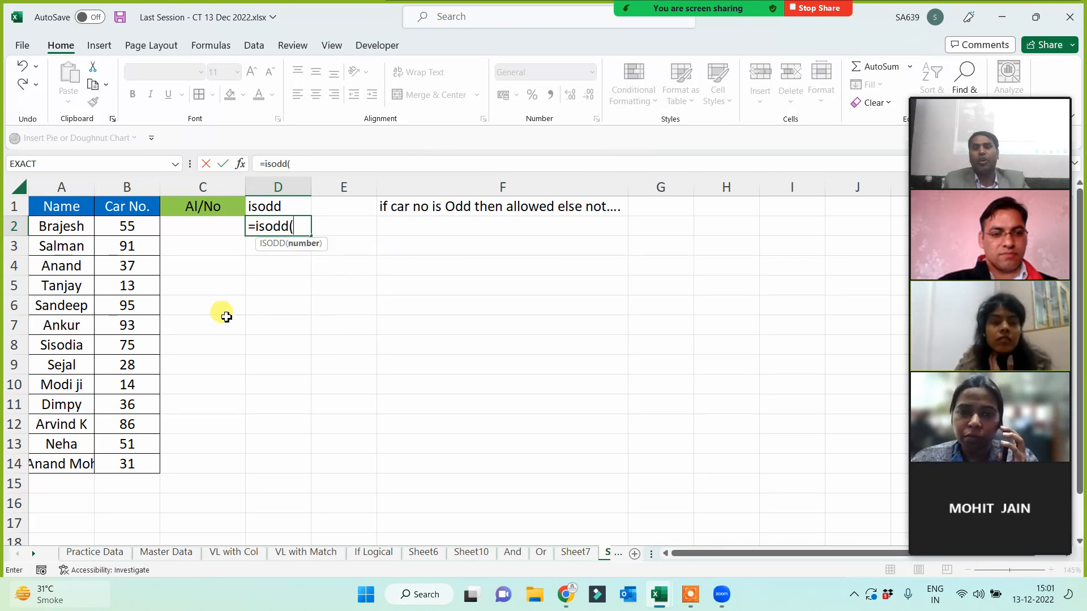
left_click(127, 231)
type(")")
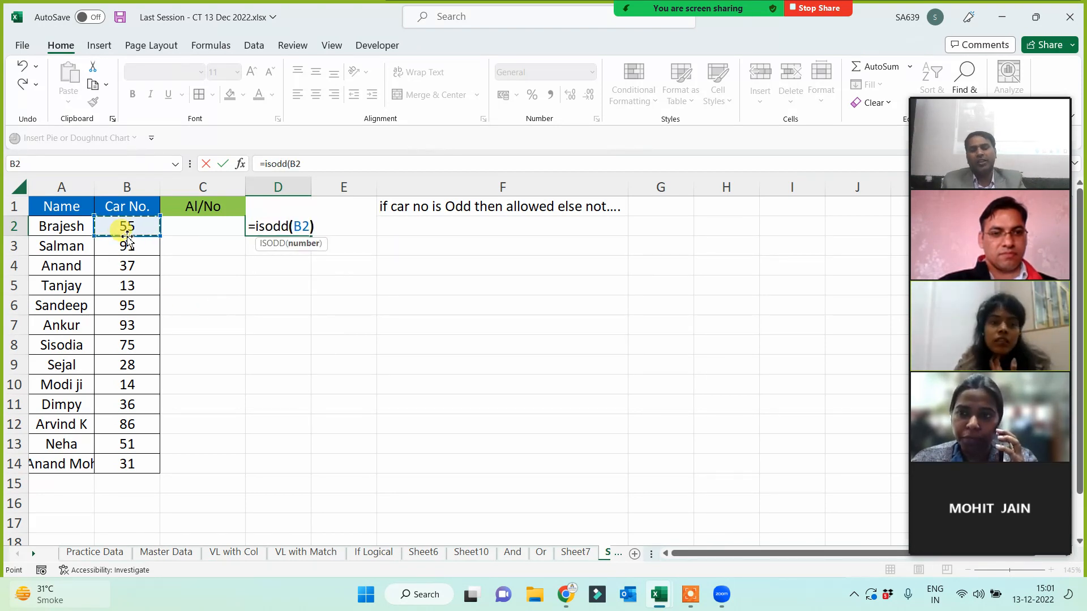
key("Return")
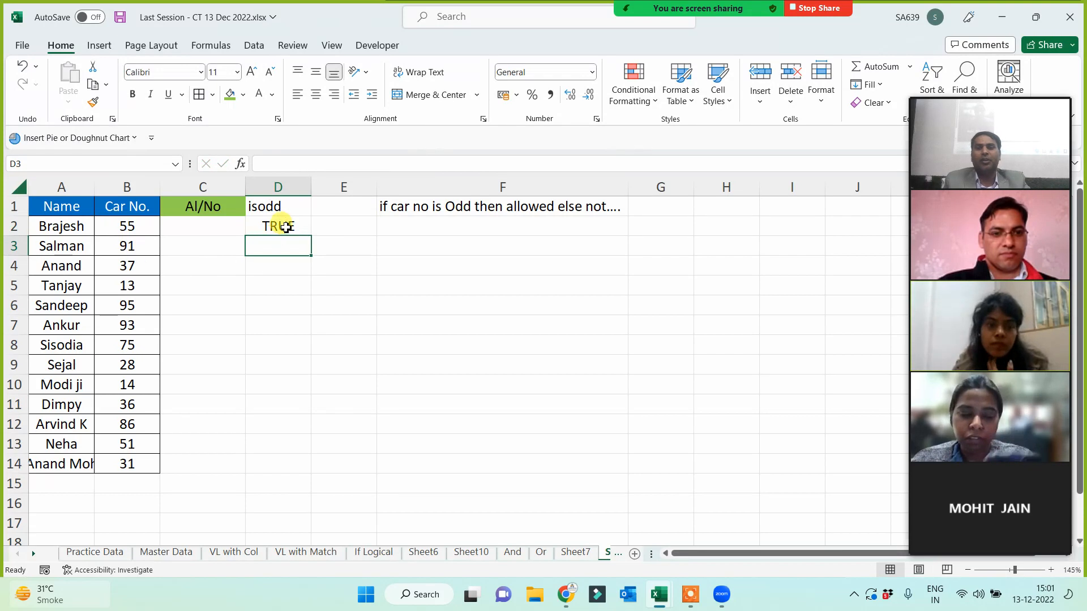
- Fill the ISODD formula from D2 down through D14 and widen column D
left_click(286, 228)
left_click_drag(311, 235, 274, 478)
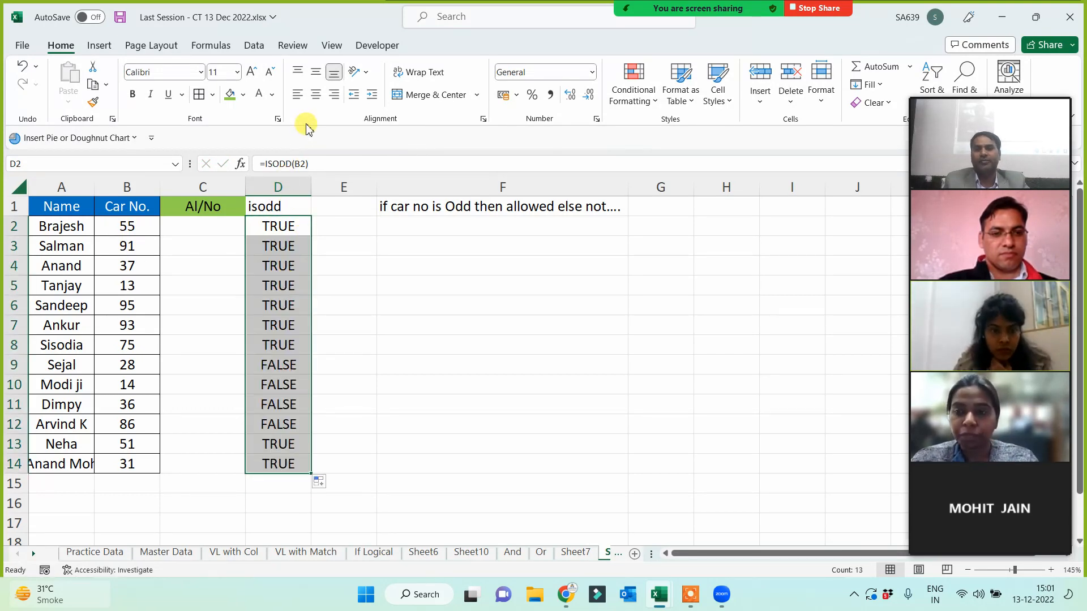
left_click_drag(311, 187, 339, 188)
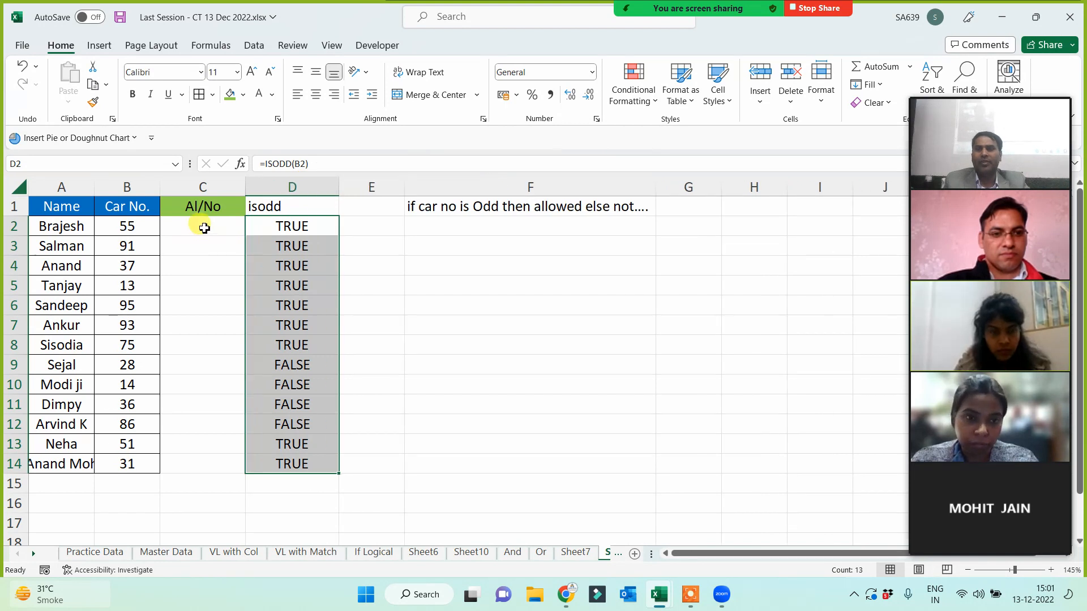
- Enter =IF(D2=TRUE,"AL","No") in C2 to mark the first car as allowed or not
left_click(206, 229)
type("if(")
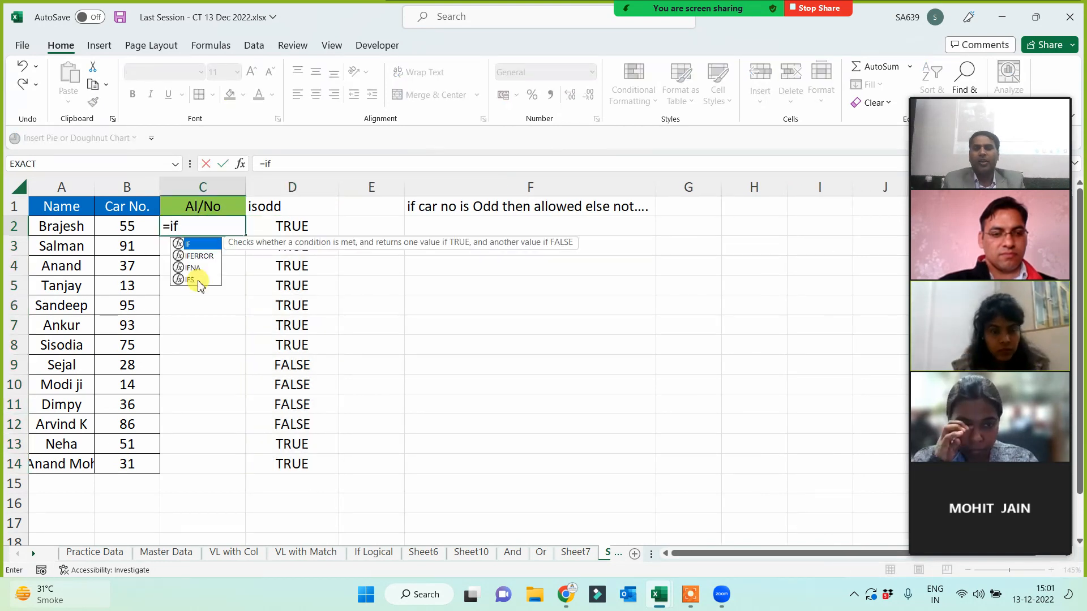
left_click(297, 233)
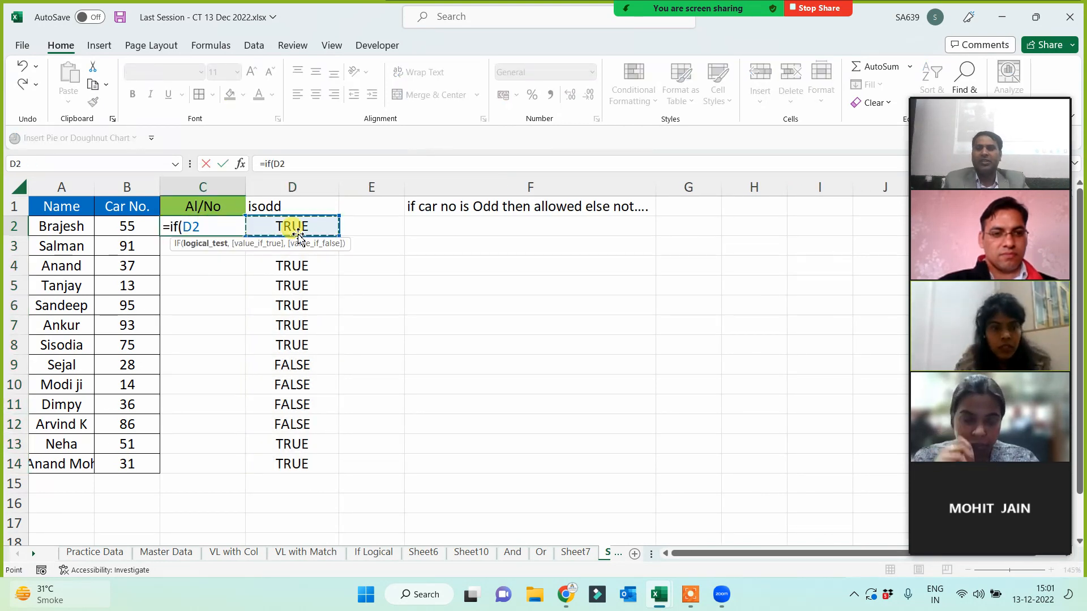
type("=true")
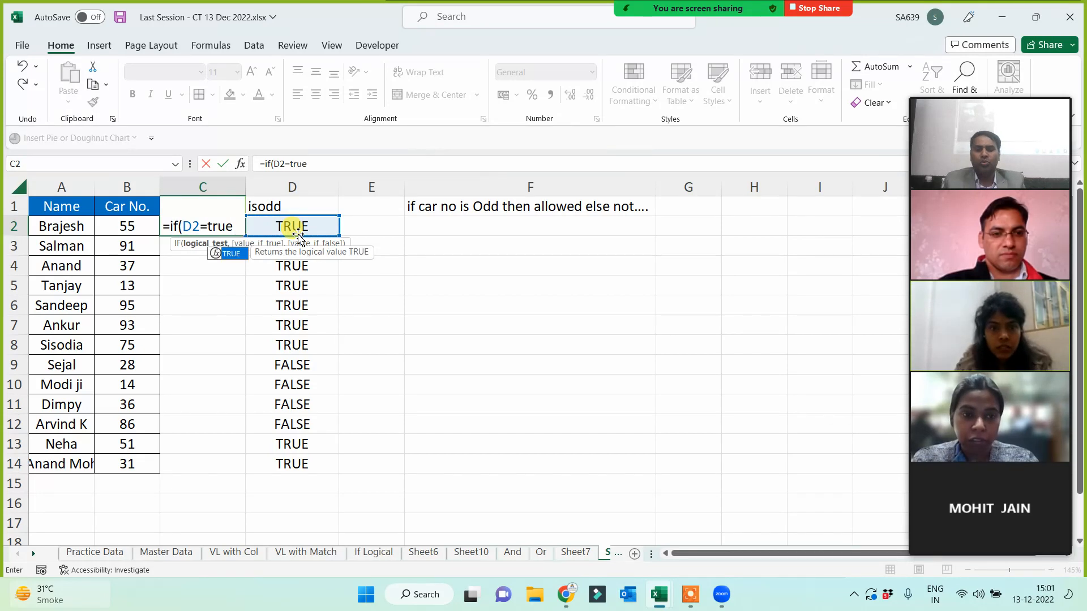
type("m,")
key("BackSpace")
key("BackSpace")
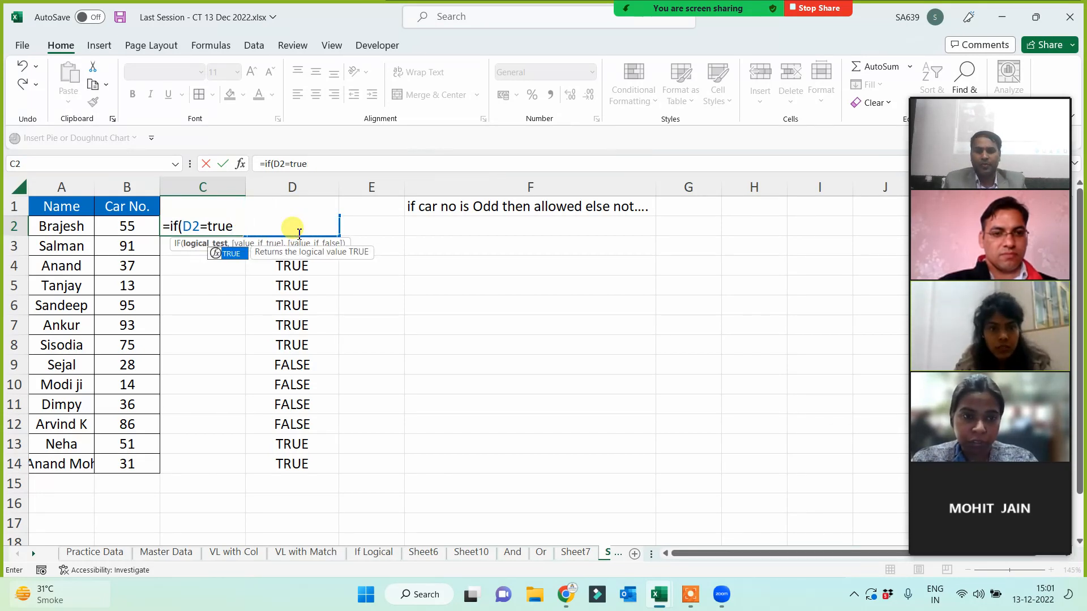
type(",")
left_click(70, 226)
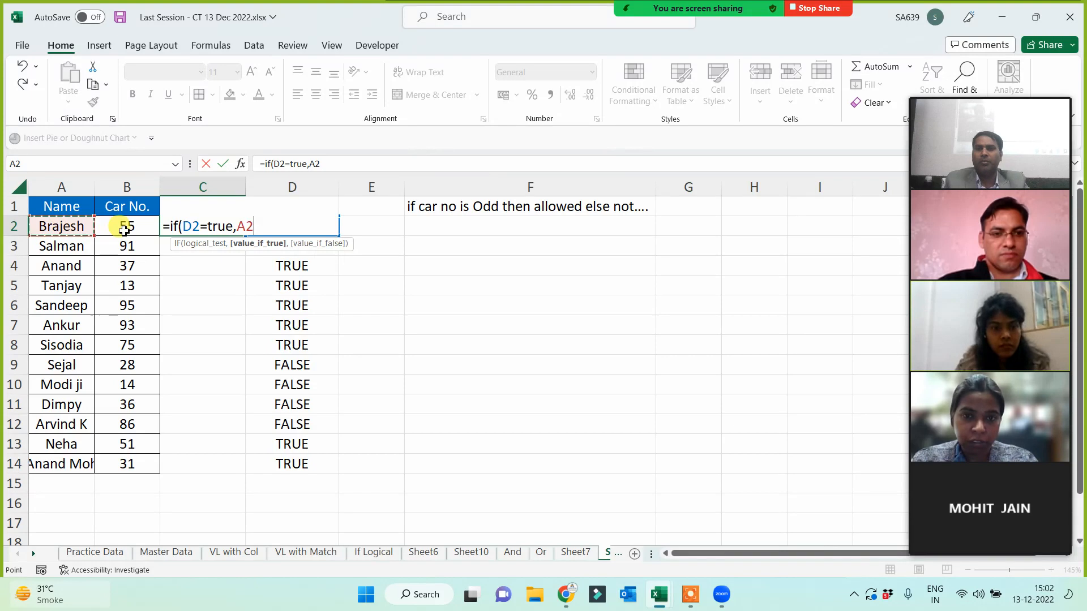
key("BackSpace")
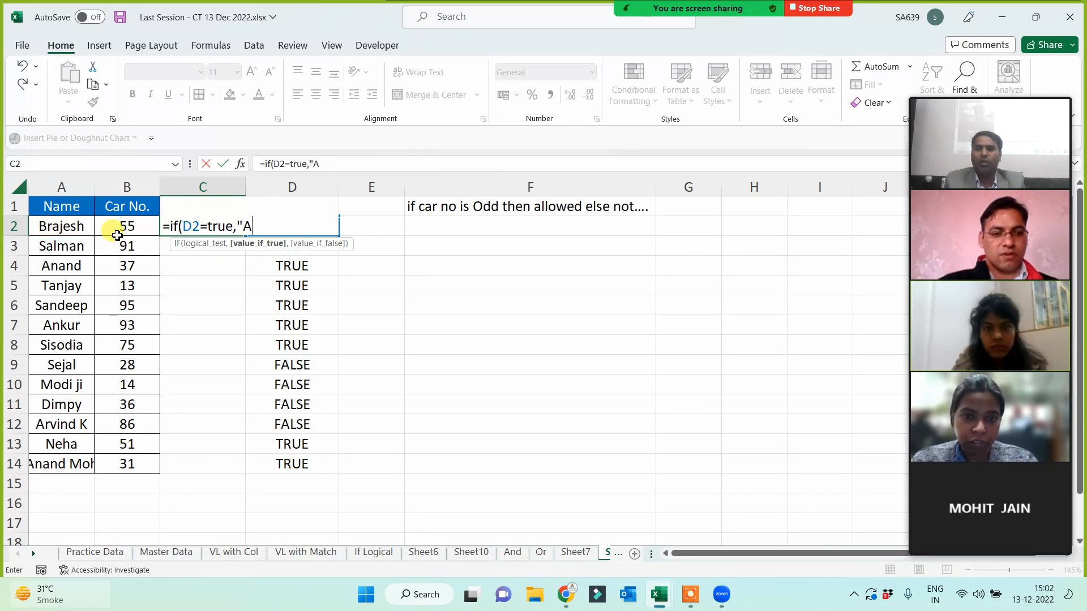
type("\"")
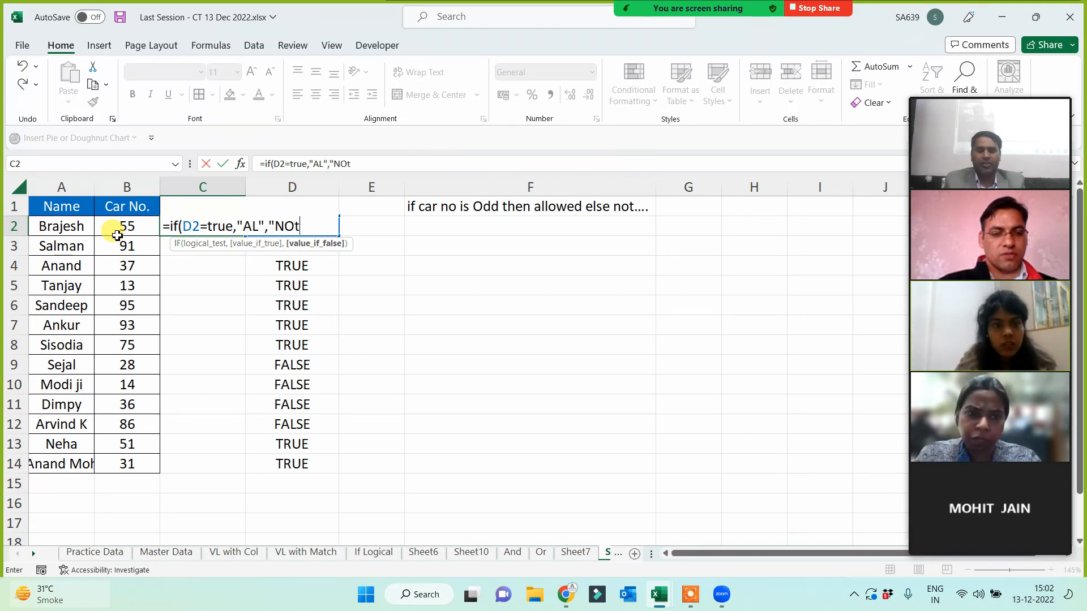
type("No\")")
key("Return")
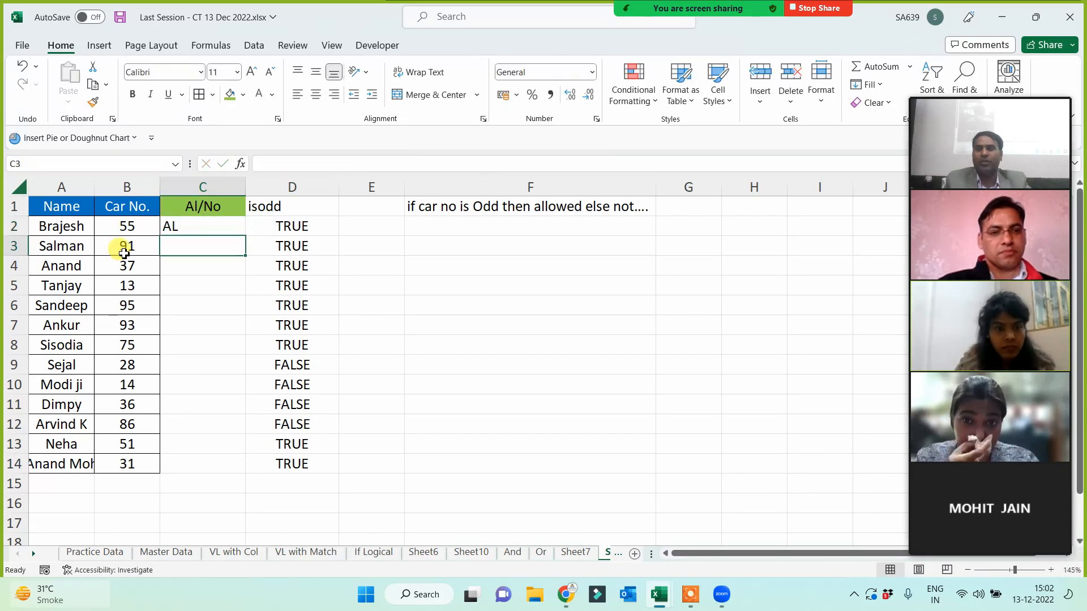
- Fill the IF formula from C2 down through C14 and select the results in C9:C12
left_click(204, 225)
double_click(245, 235)
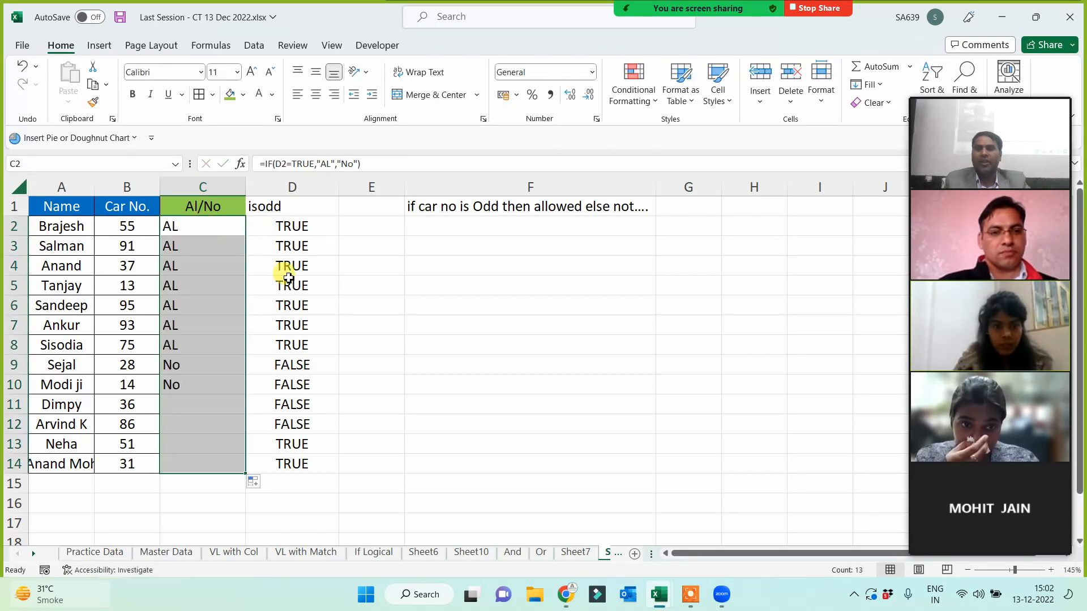
left_click(420, 309)
left_click_drag(172, 366, 185, 427)
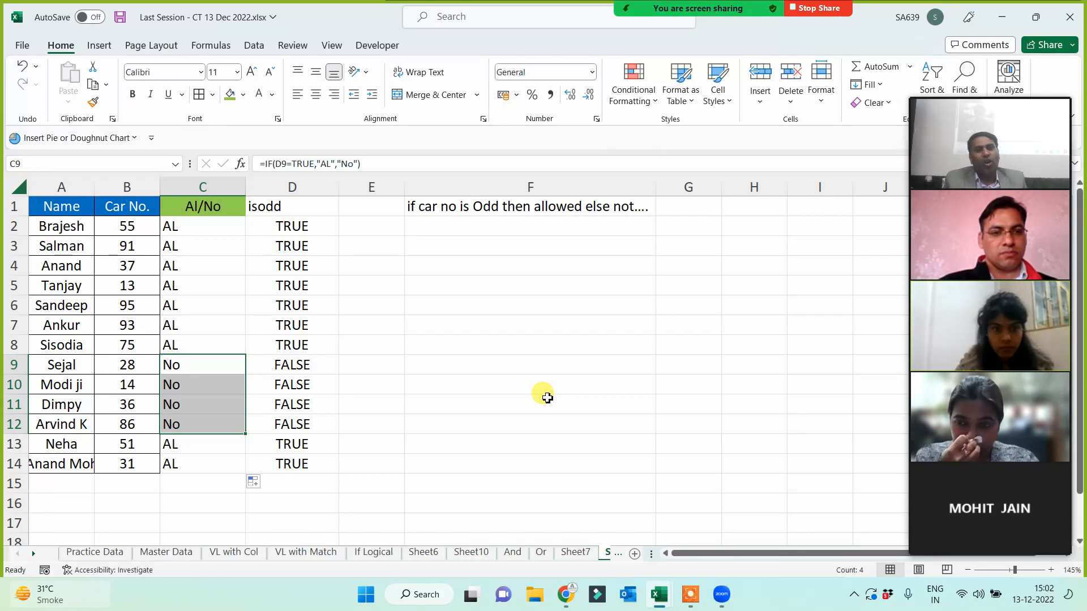
- Copy the Name and Car No. table in A1:B14 into a new worksheet starting at A1
left_click_drag(68, 206, 126, 463)
key("ctrl+c")
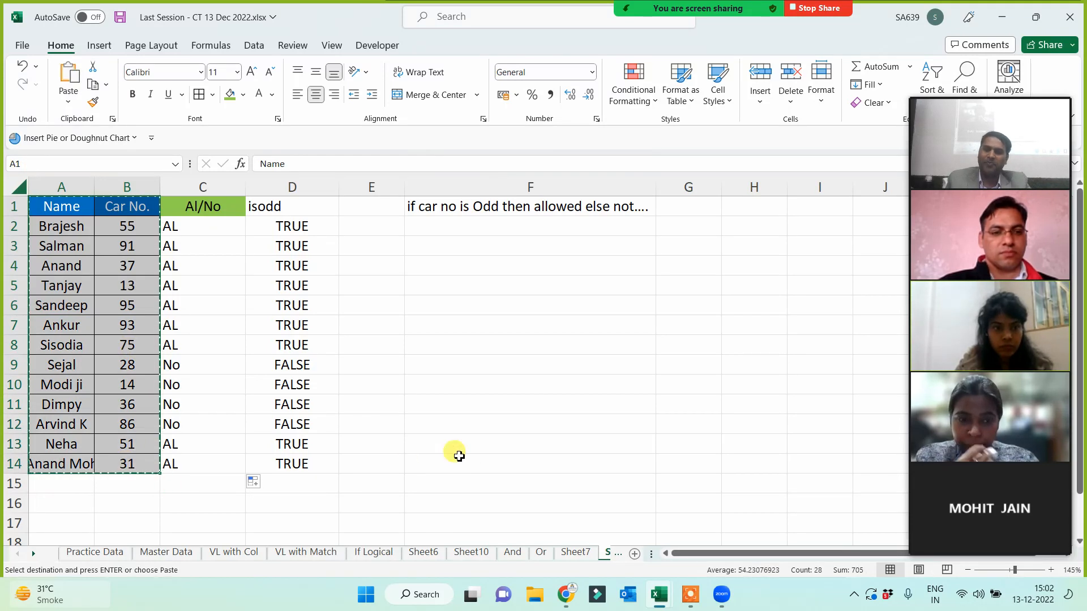
left_click(634, 555)
key("ctrl+v")
scroll(304, 384, "up", 2)
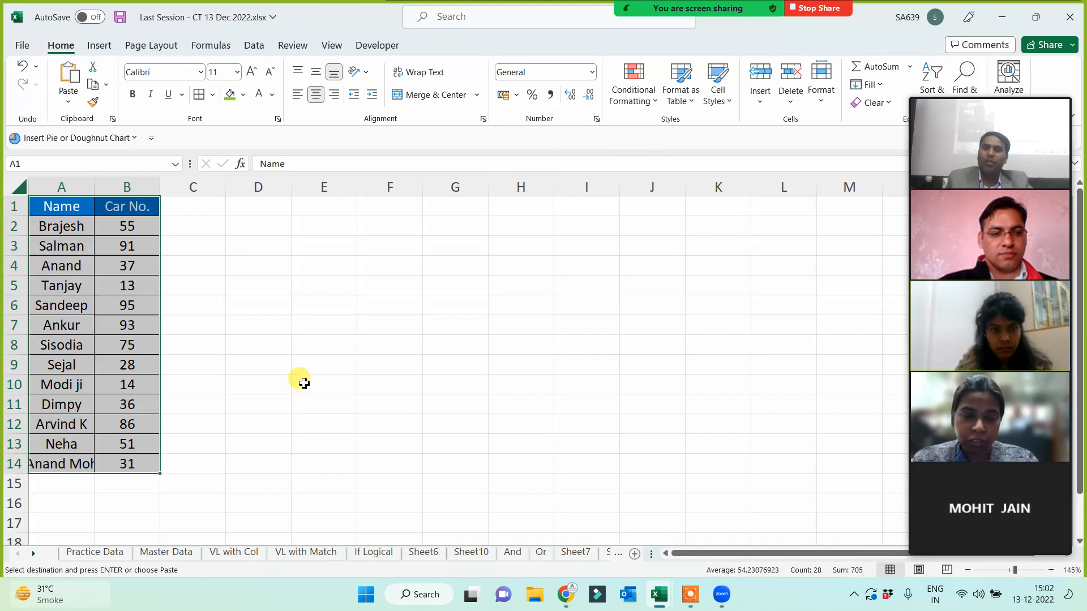
- Add the prefix DL159- to the car number in B2 so it reads DL159-55
double_click(106, 220)
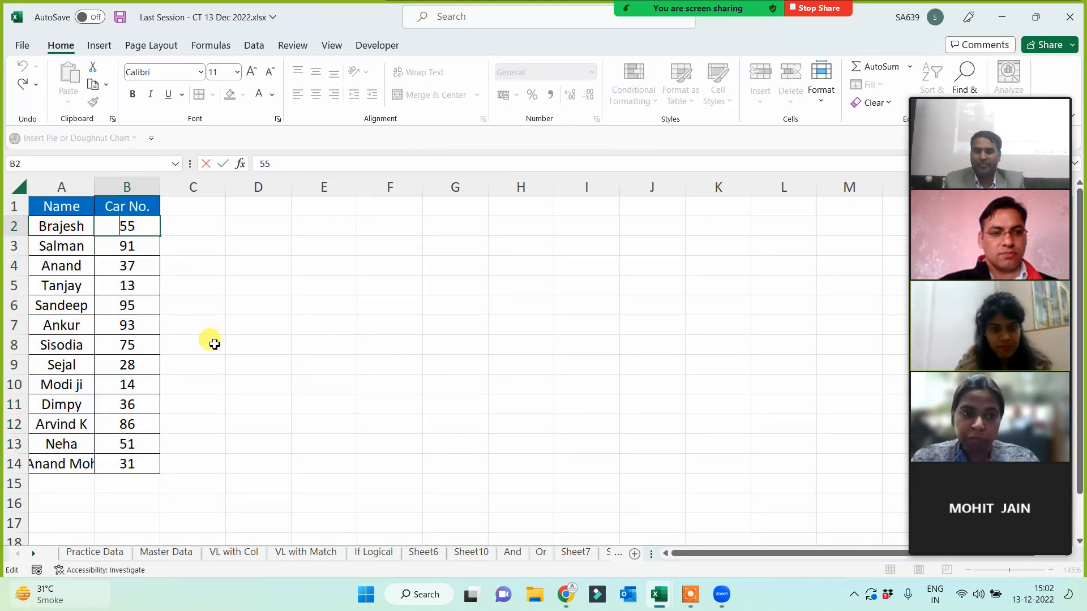
type("DE")
key("BackSpace")
type("L")
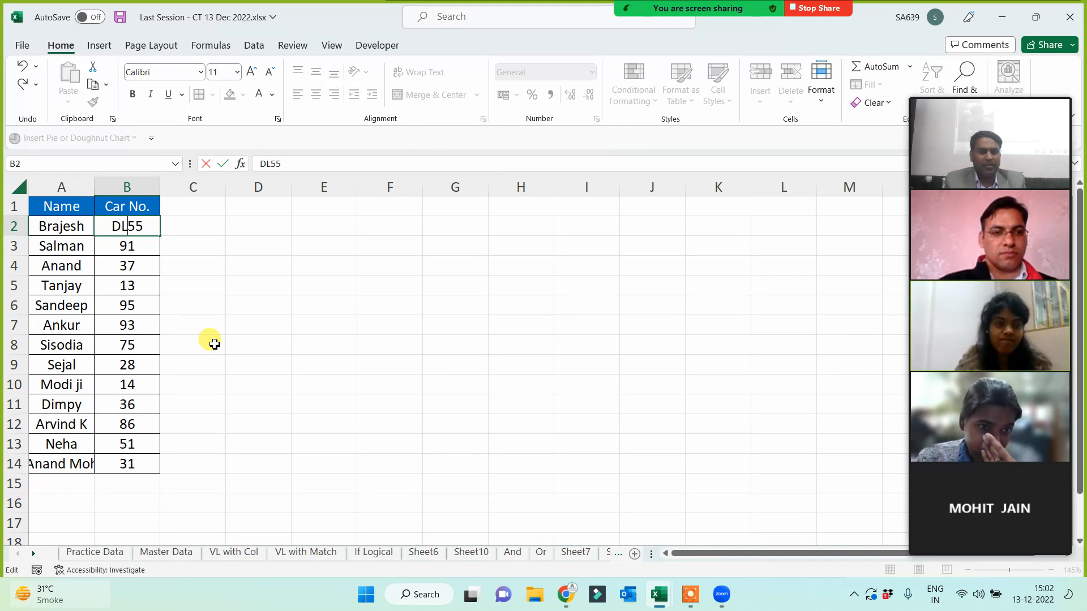
type("159-")
key("Return")
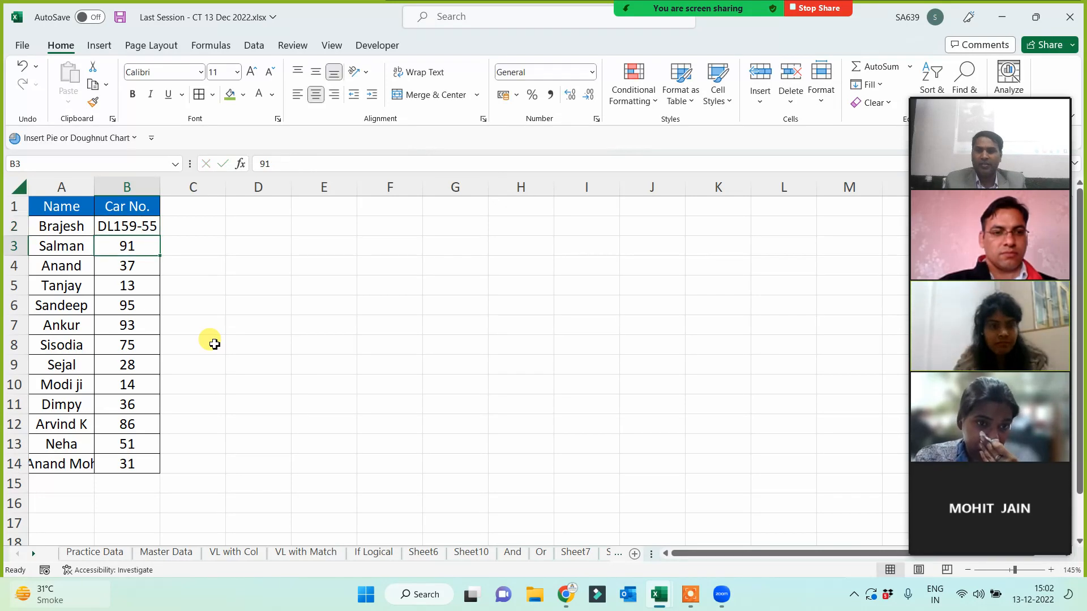
- Add letter prefixes to the next two car numbers, making B3 PU55-91 and B4 UK-37
double_click(123, 243)
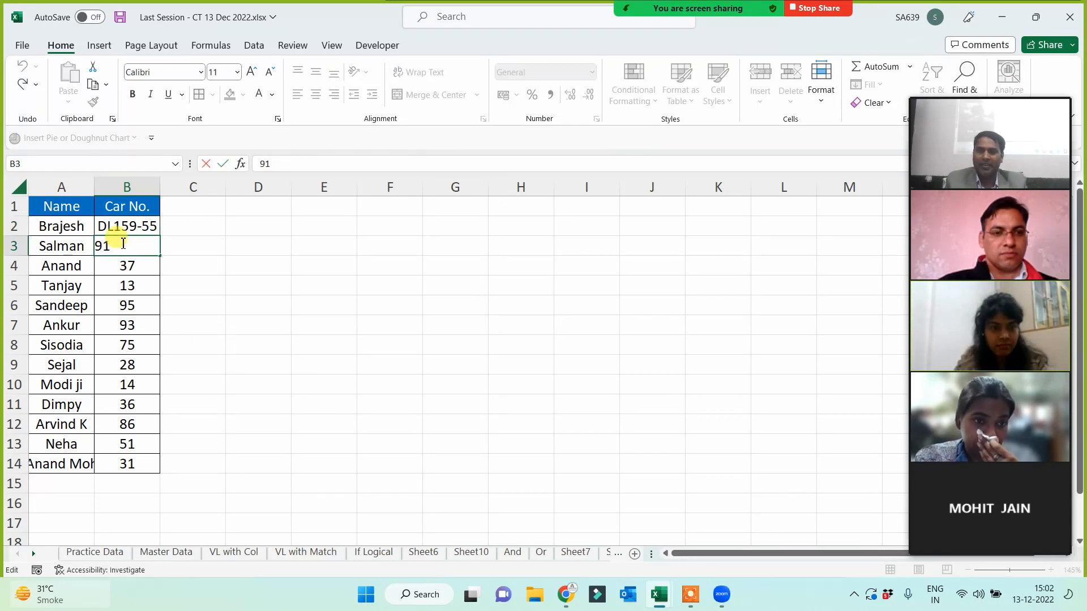
key("Home")
type("PU")
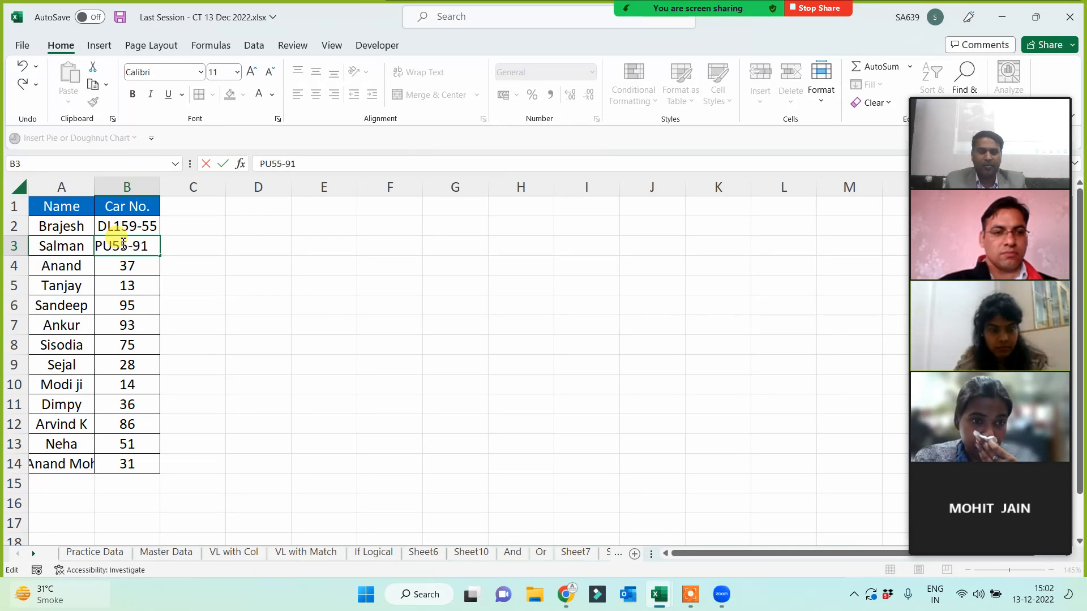
key("Return")
double_click(108, 265)
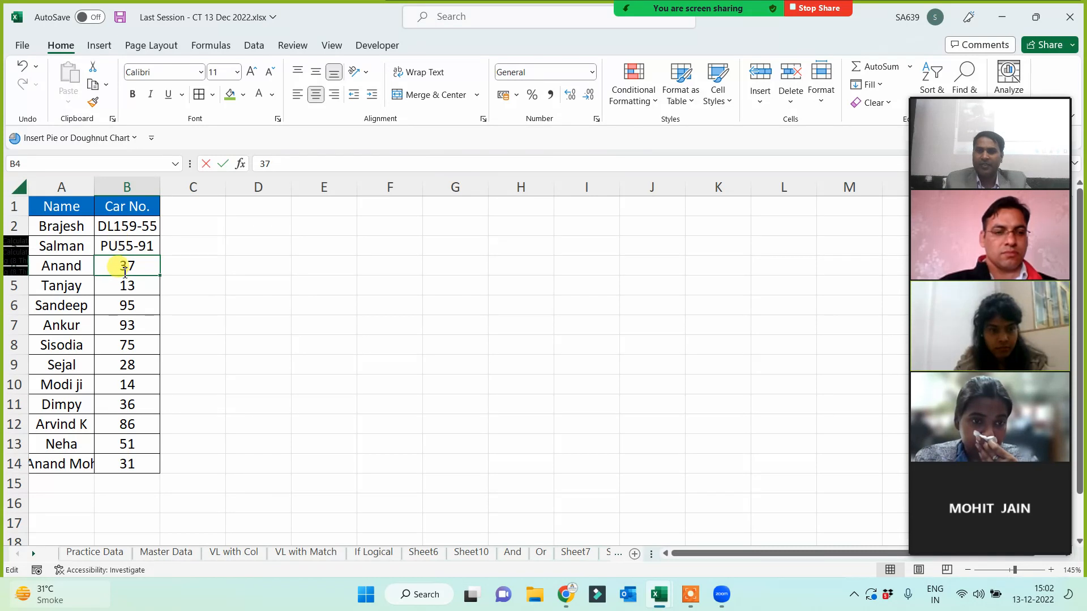
type("UK-")
key("Return")
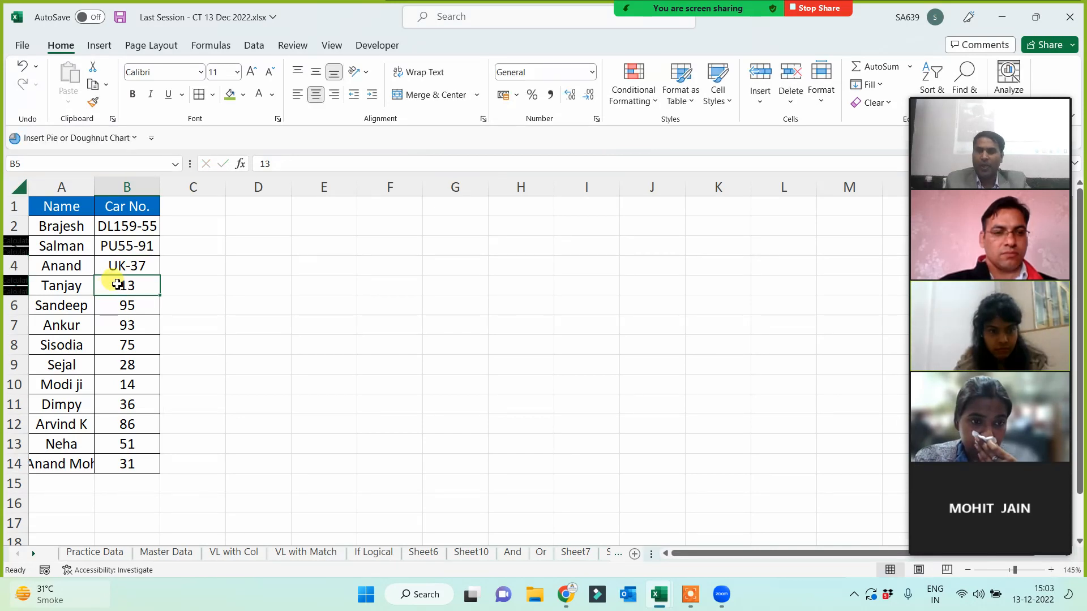
- Prefix the car numbers in B5 and B6 so they read BI-13 and UP-95
double_click(109, 292)
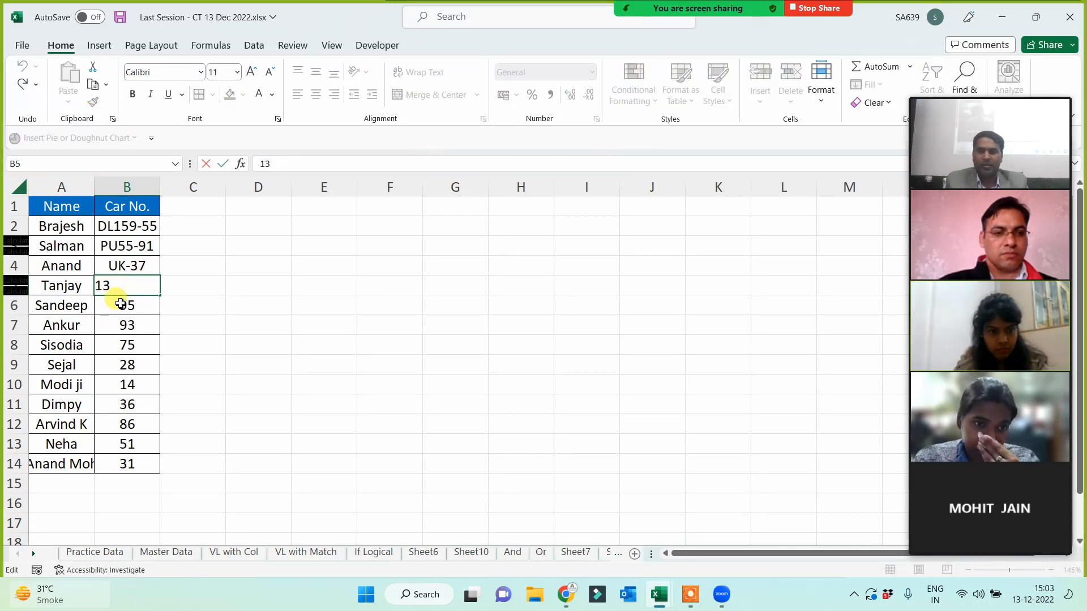
type("BI")
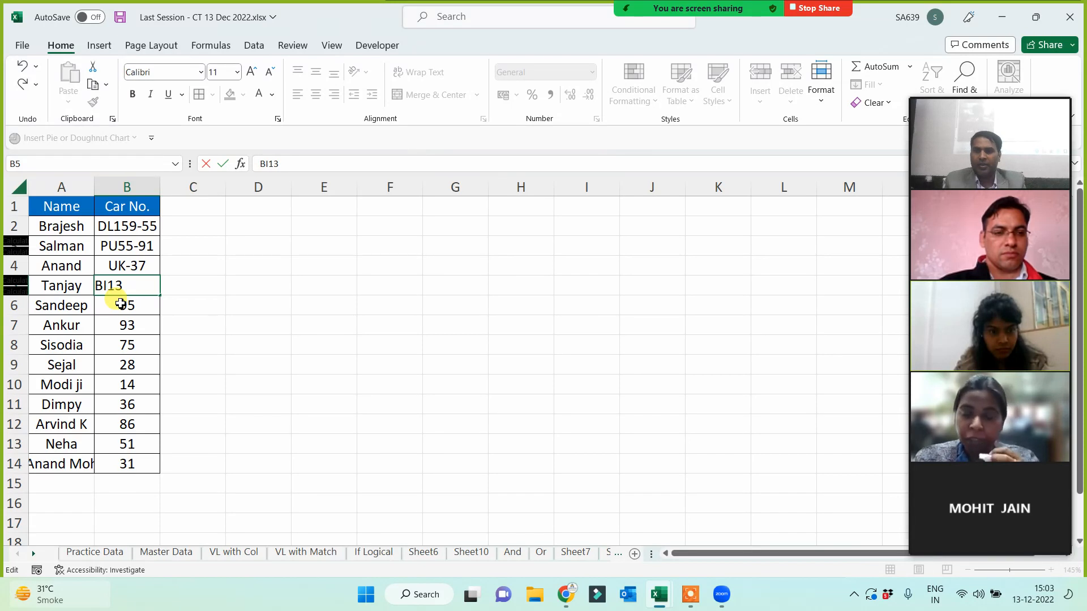
type("-")
key("Return")
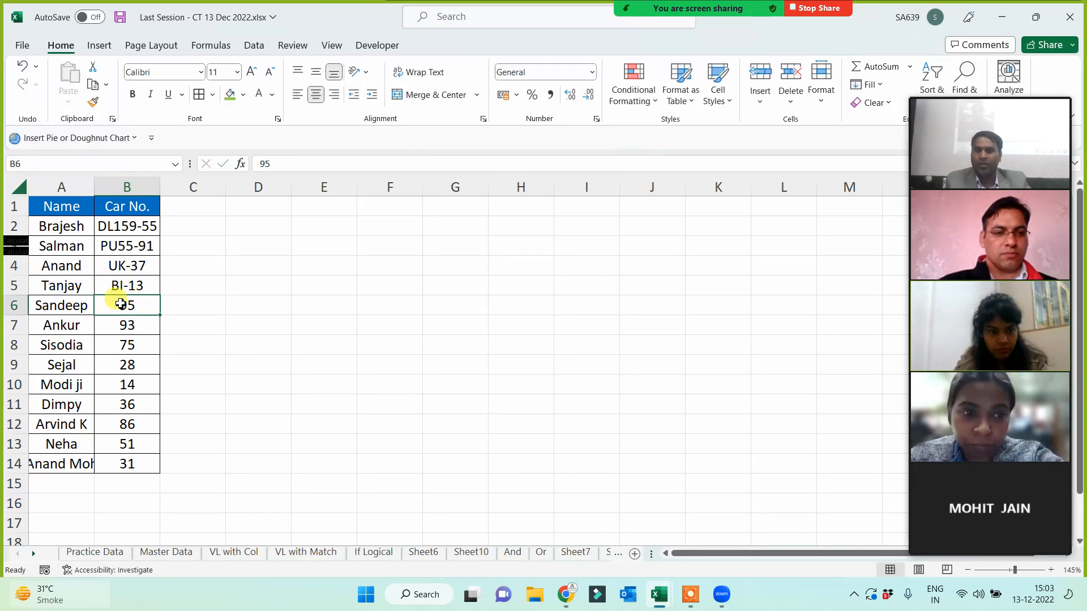
double_click(121, 304)
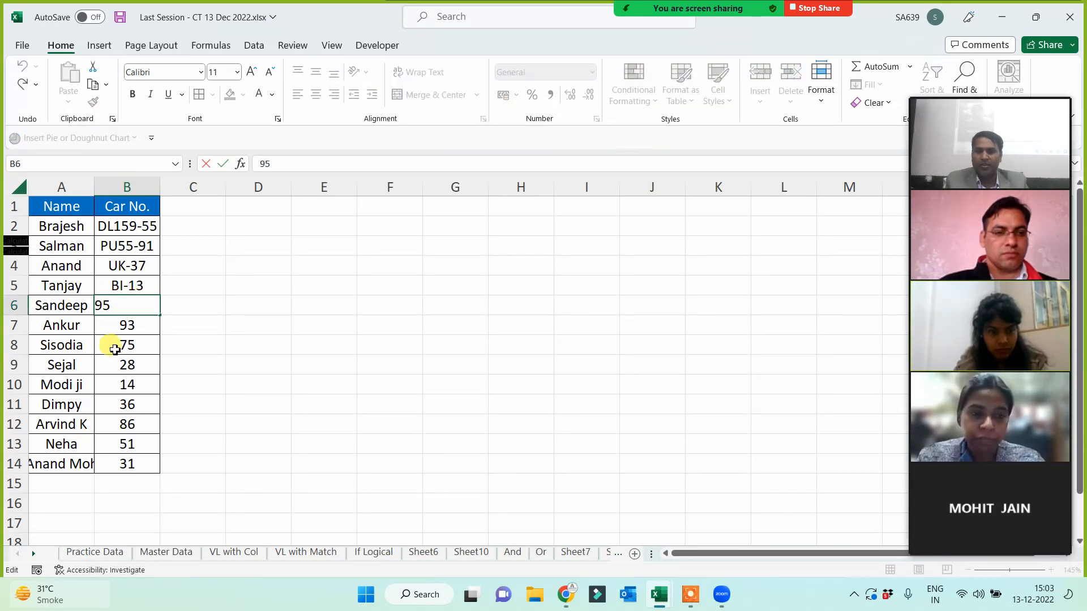
type("UP")
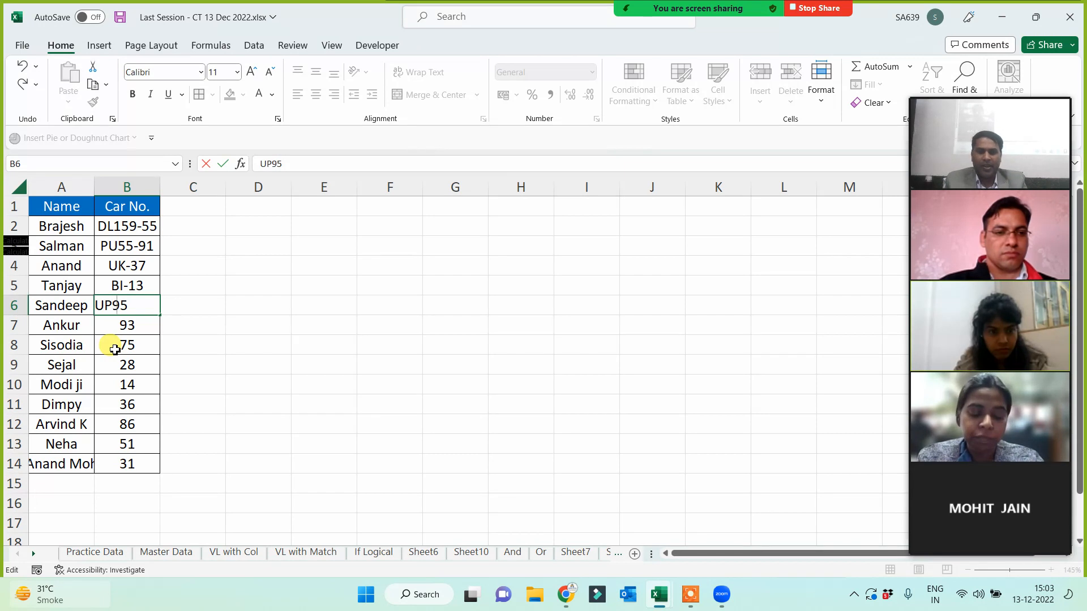
type("-")
key("Return")
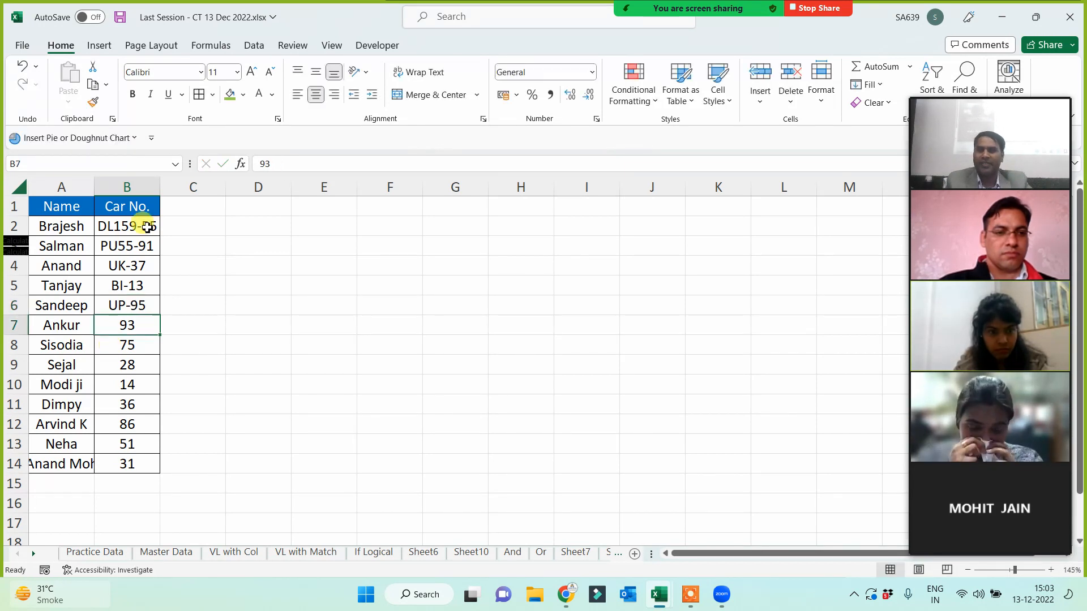
- Clear the contents of rows 7 to 15 so only the five prefixed car entries are kept
left_click_drag(17, 330, 17, 485)
key("Delete")
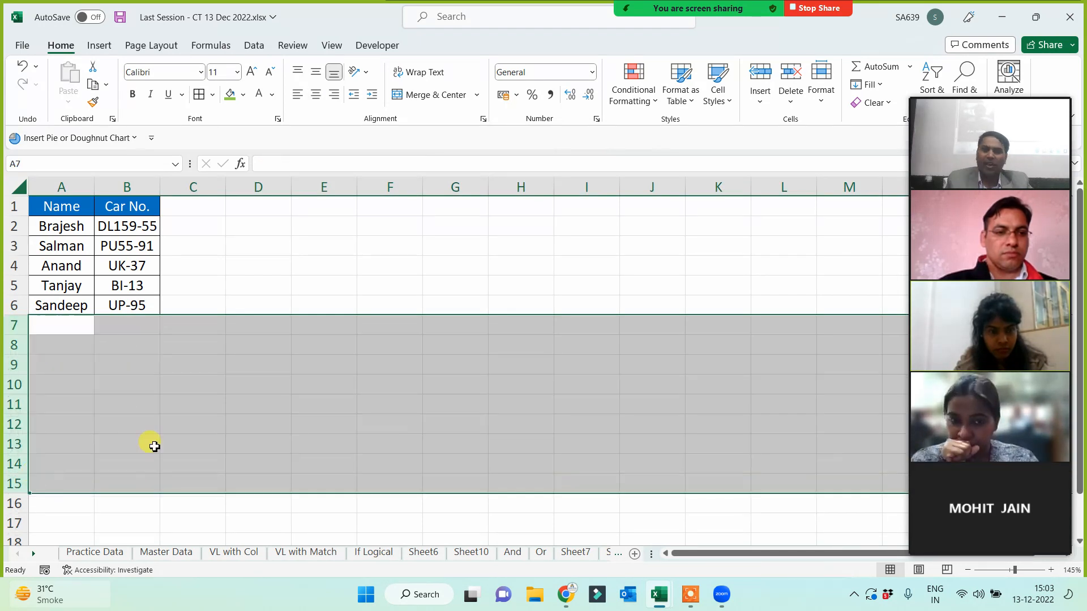
scroll(214, 389, "up", 3)
left_click(359, 293)
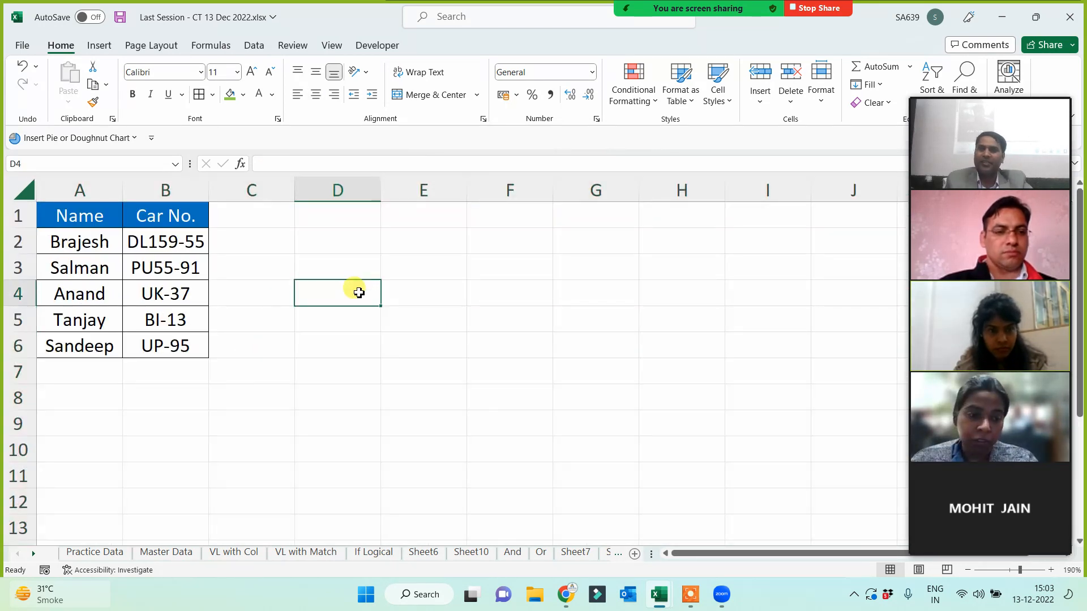
left_click(350, 240)
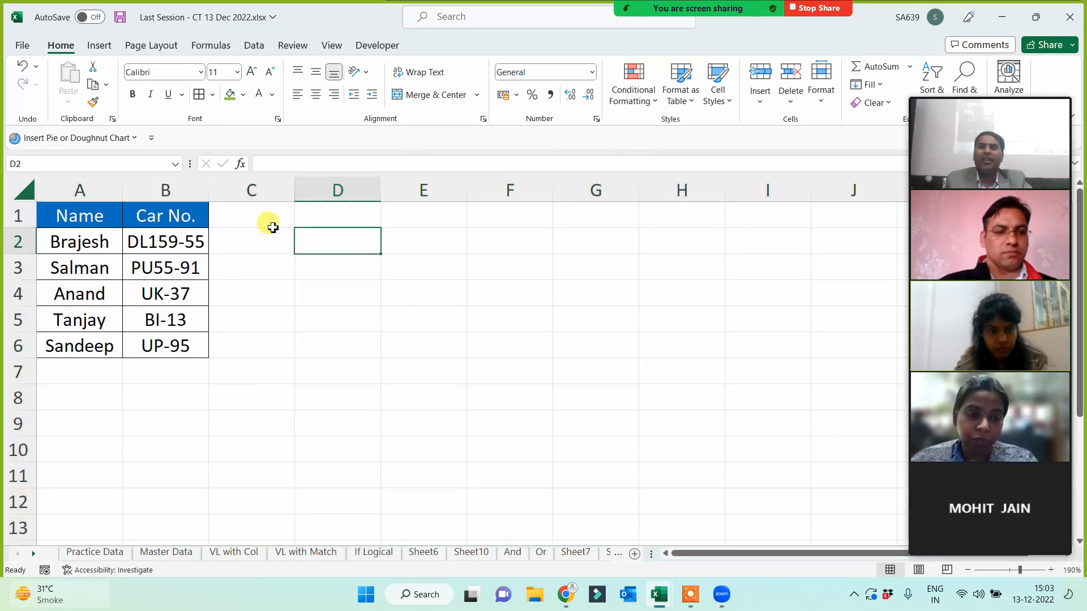
- Copy the odd car number rule note from F1 on Sheet11 into D1 on Sheet12 and fit column D to its width
left_click(575, 552)
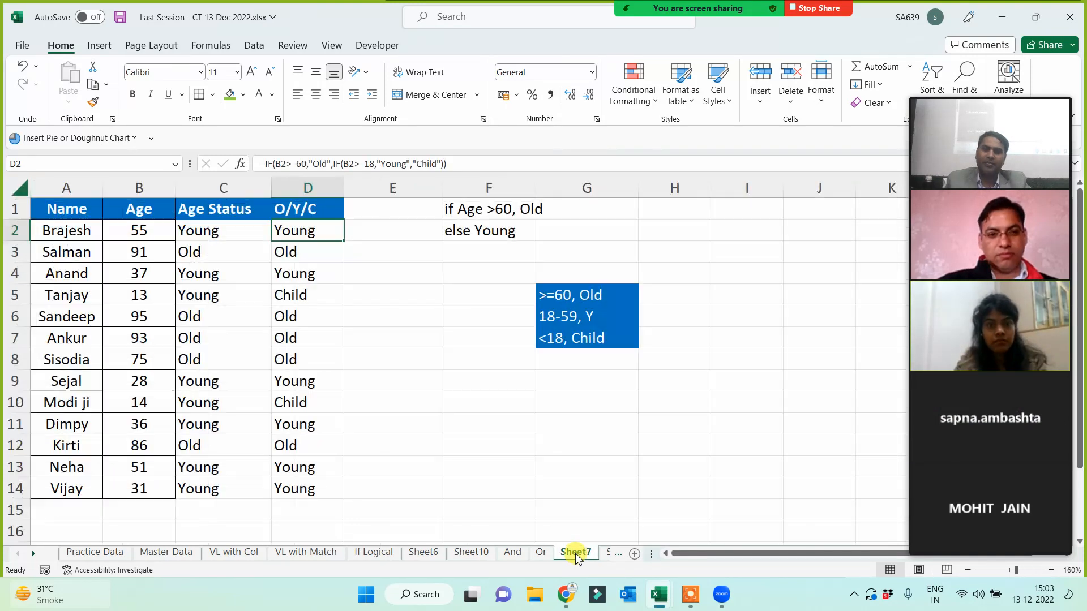
left_click(540, 553)
left_click(580, 553)
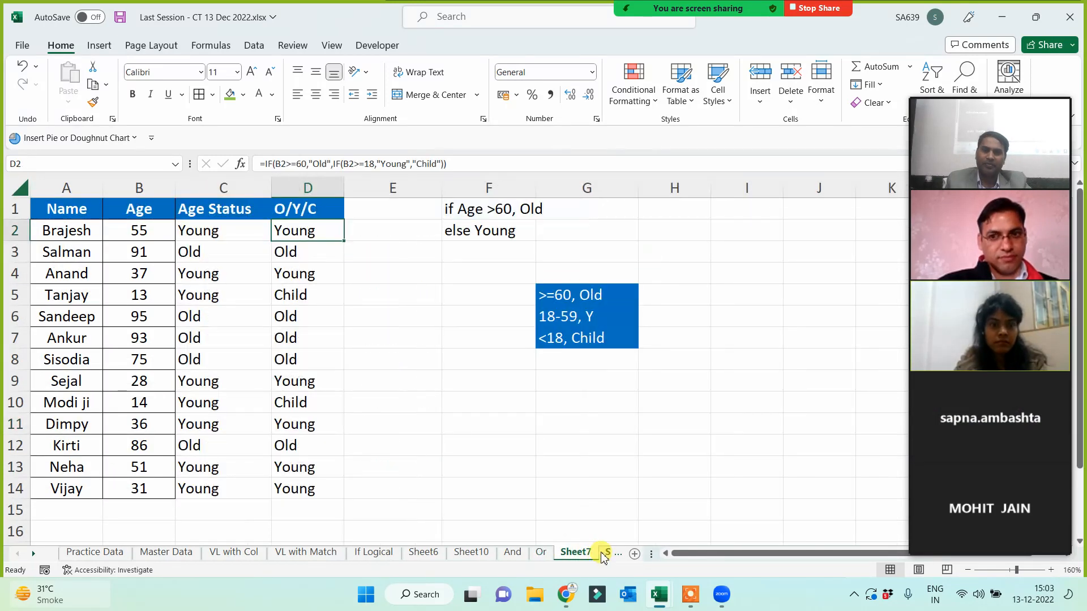
left_click(604, 554)
left_click(457, 208)
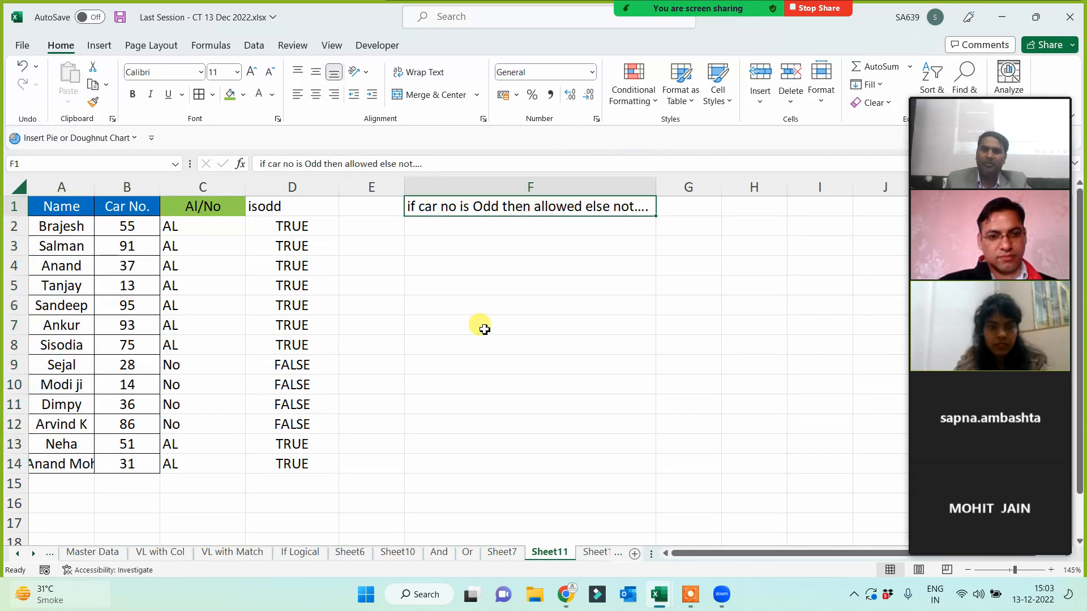
key("ctrl+c")
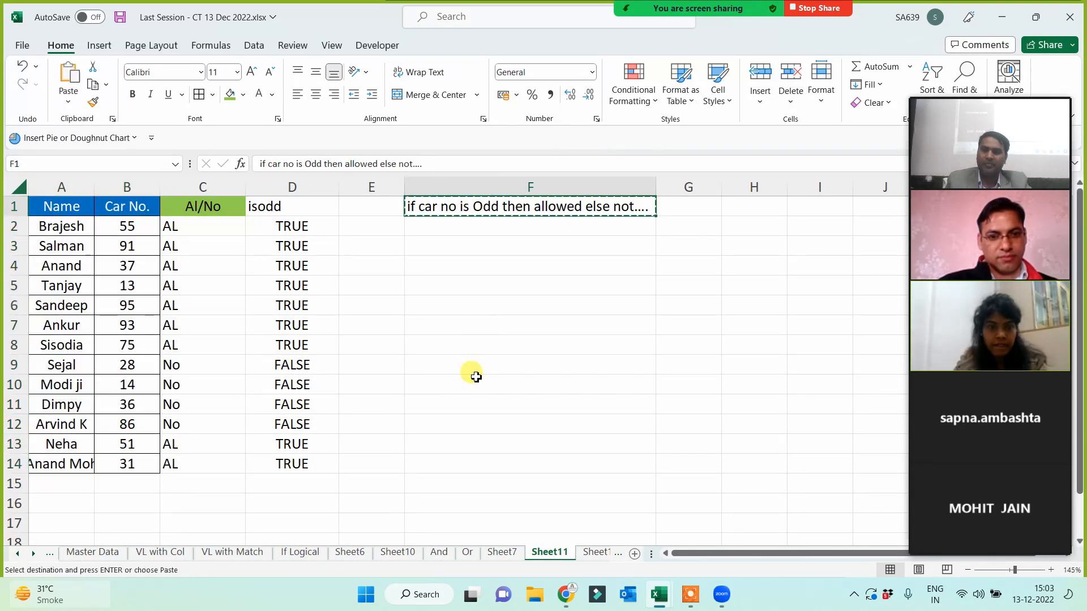
left_click(35, 555)
left_click(535, 553)
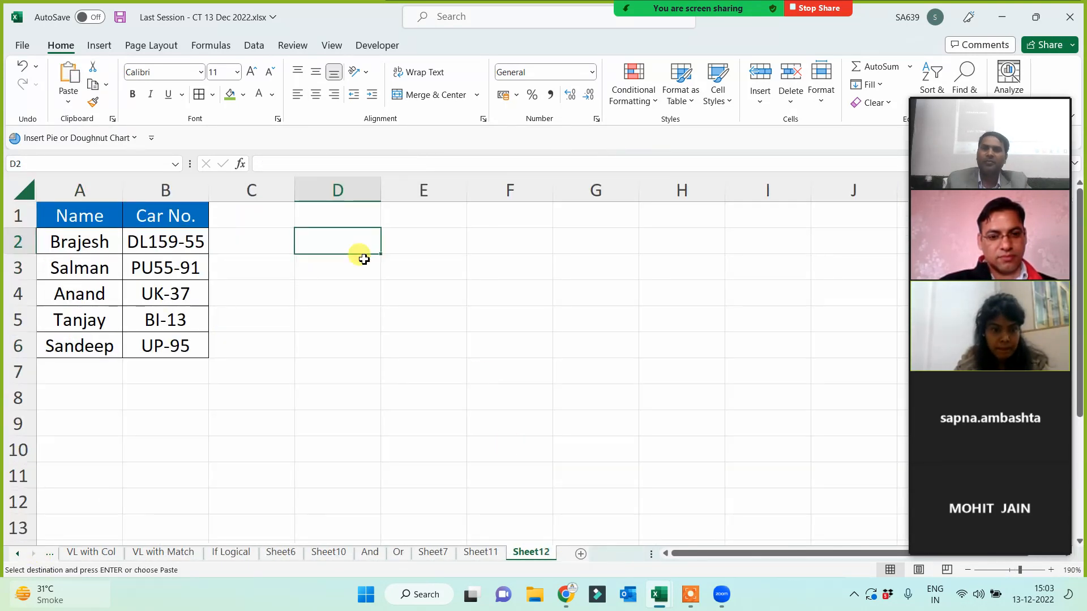
left_click(359, 214)
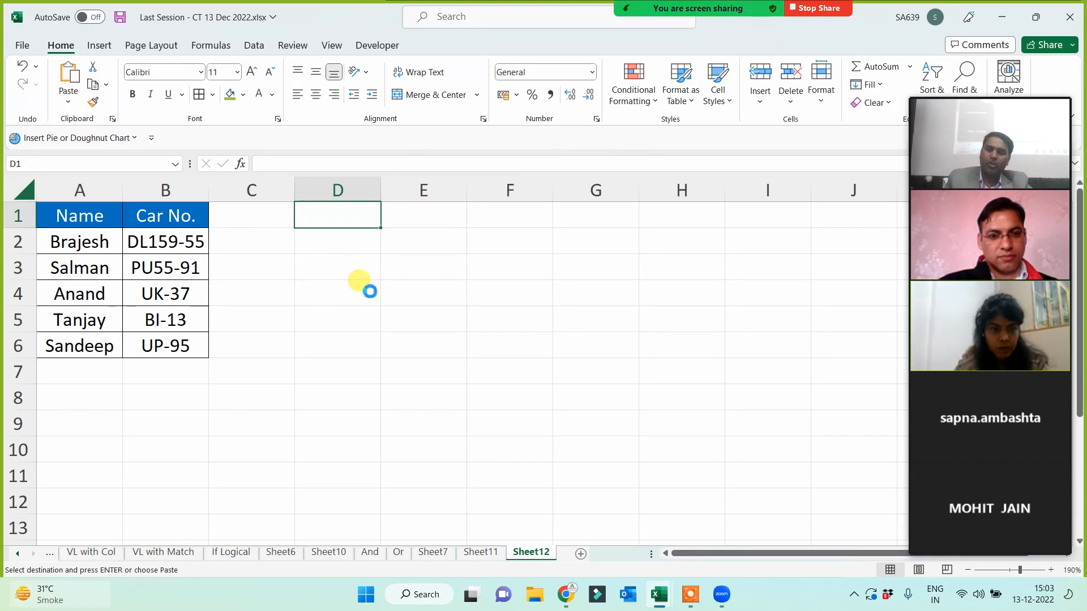
key("ctrl+v")
left_click(395, 391)
double_click(380, 190)
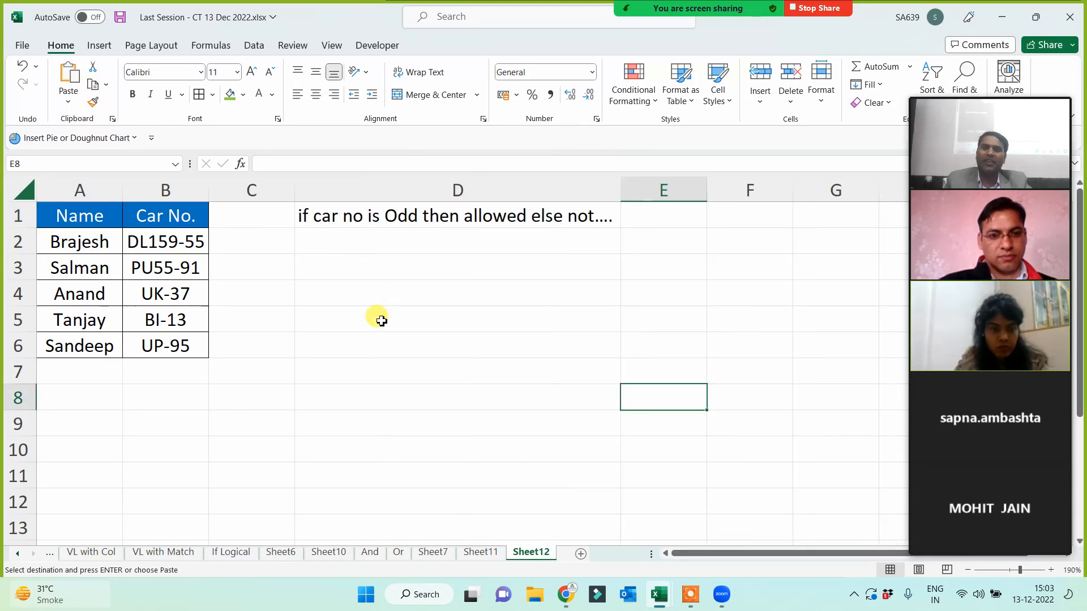
left_click(381, 320)
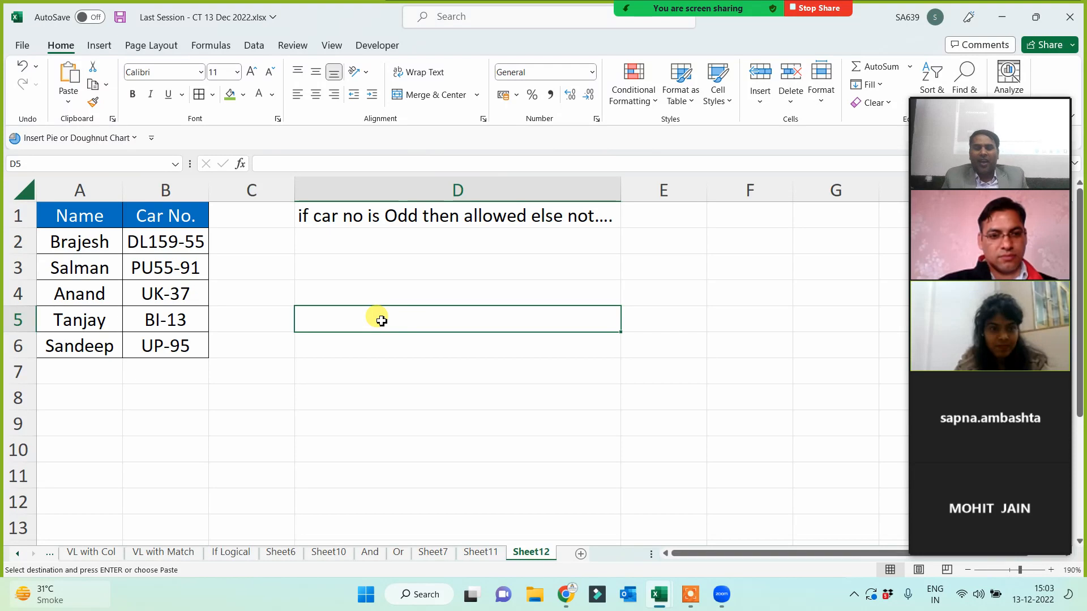
left_click_drag(182, 232, 162, 352)
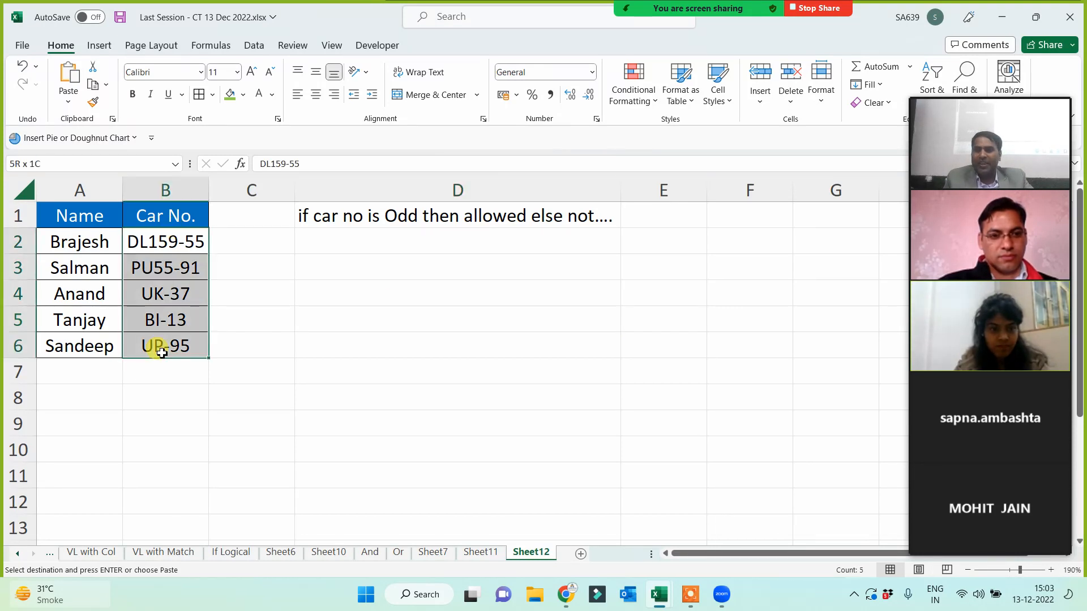
left_click(265, 448)
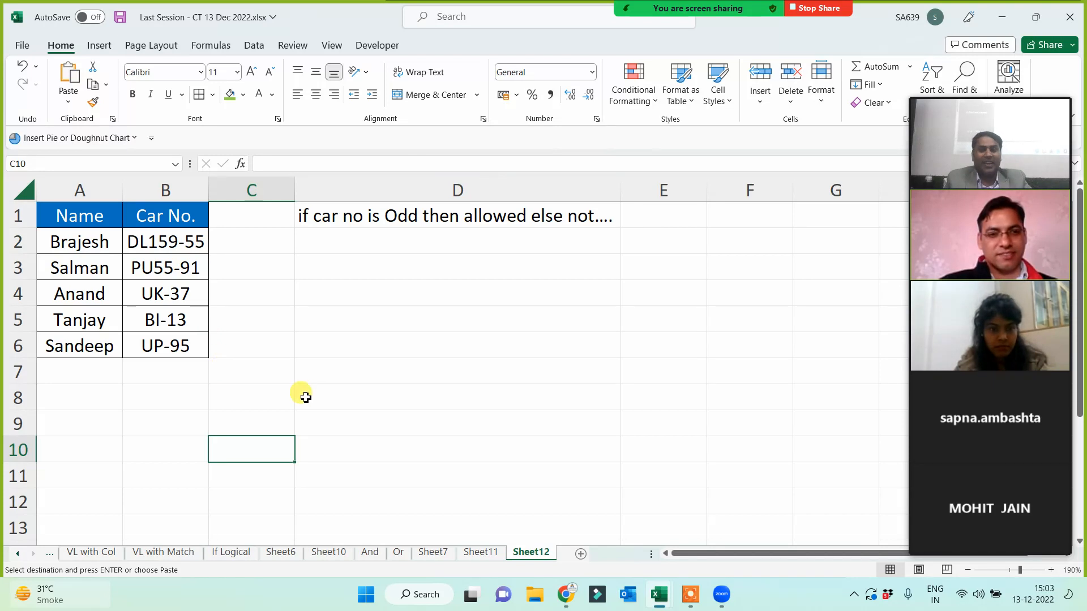
- Widen column C slightly and insert three empty columns before the odd car number rule note in column D
left_click_drag(290, 198, 312, 226)
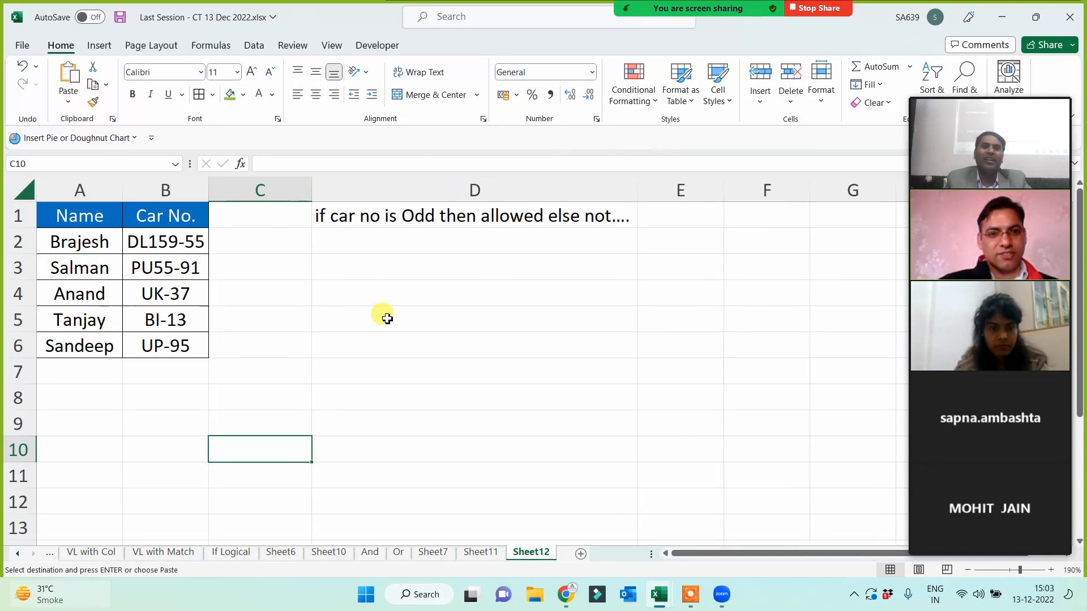
left_click(363, 190)
key("ctrl+plus")
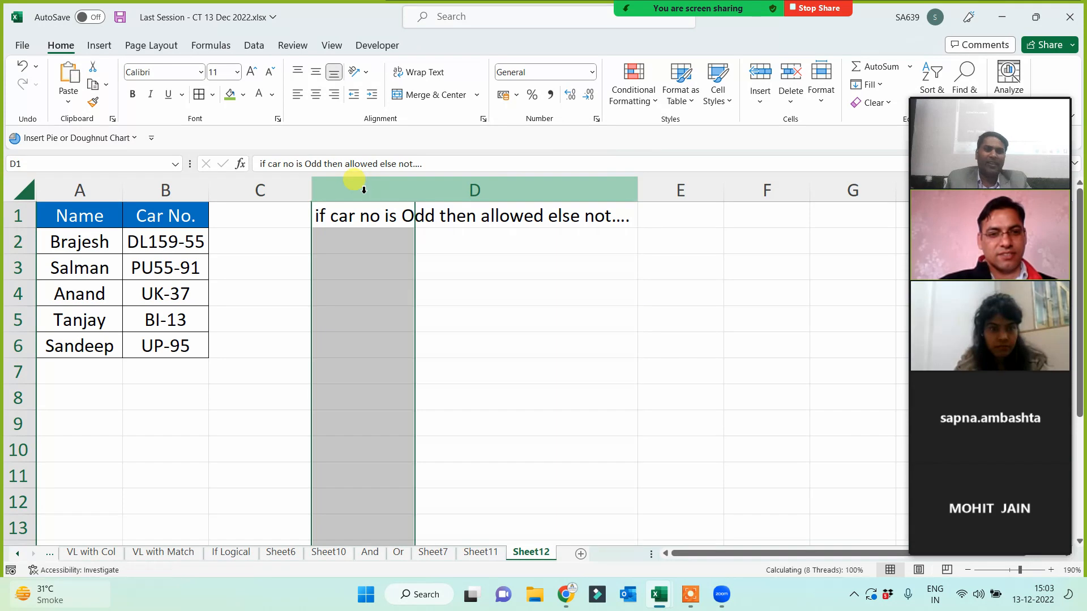
key("ctrl+plus")
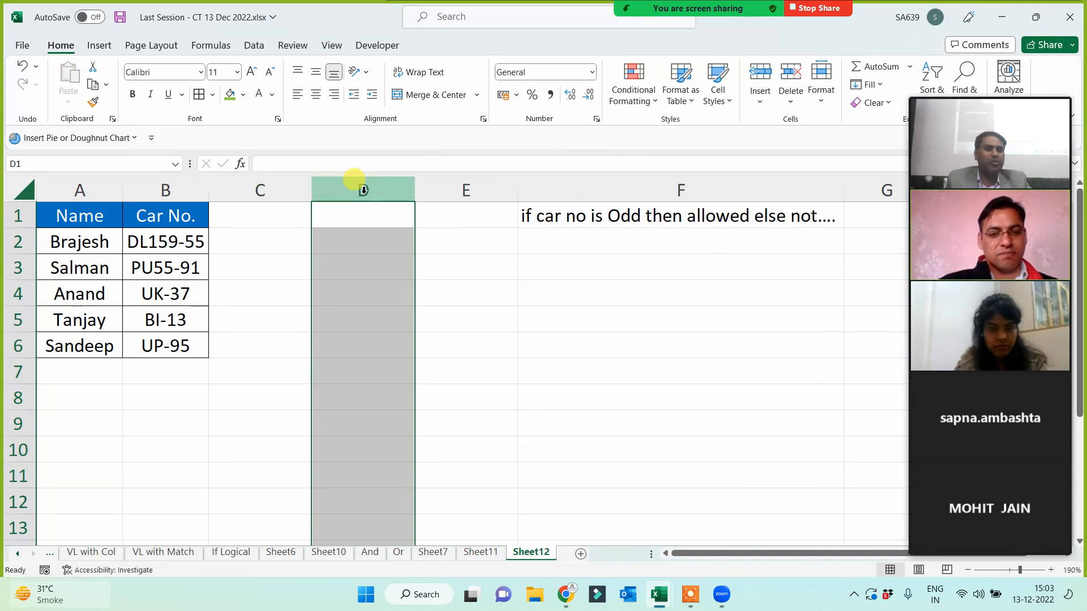
key("ctrl+plus")
left_click(545, 318)
scroll(497, 335, "down", 1)
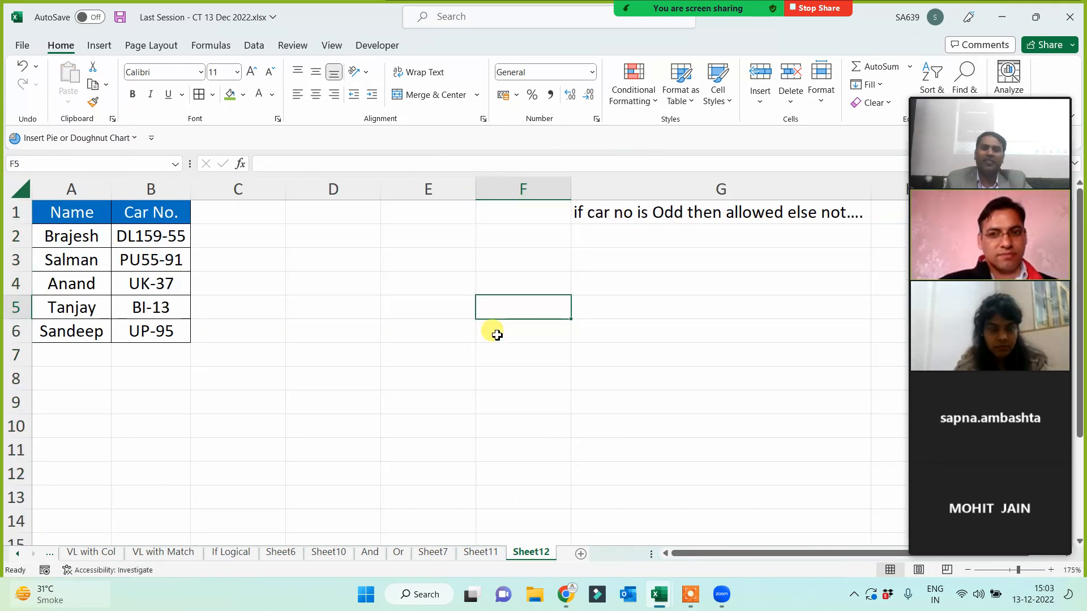
left_click(435, 345)
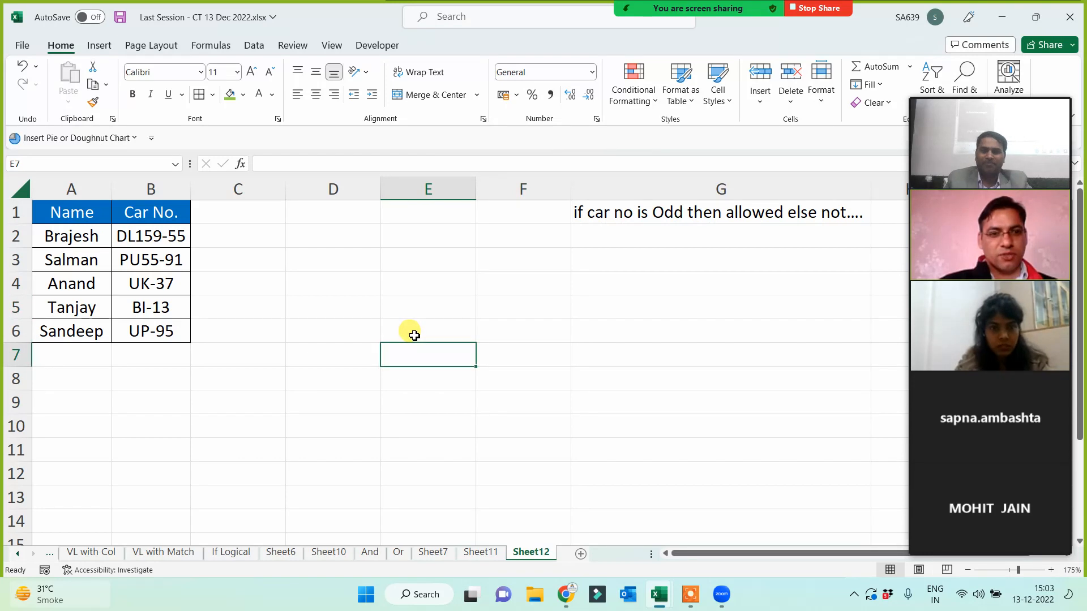
- Head E1 "right" and extract each car number's last digit with =RIGHT(B2) in E2, filled down to E6
left_click(424, 213)
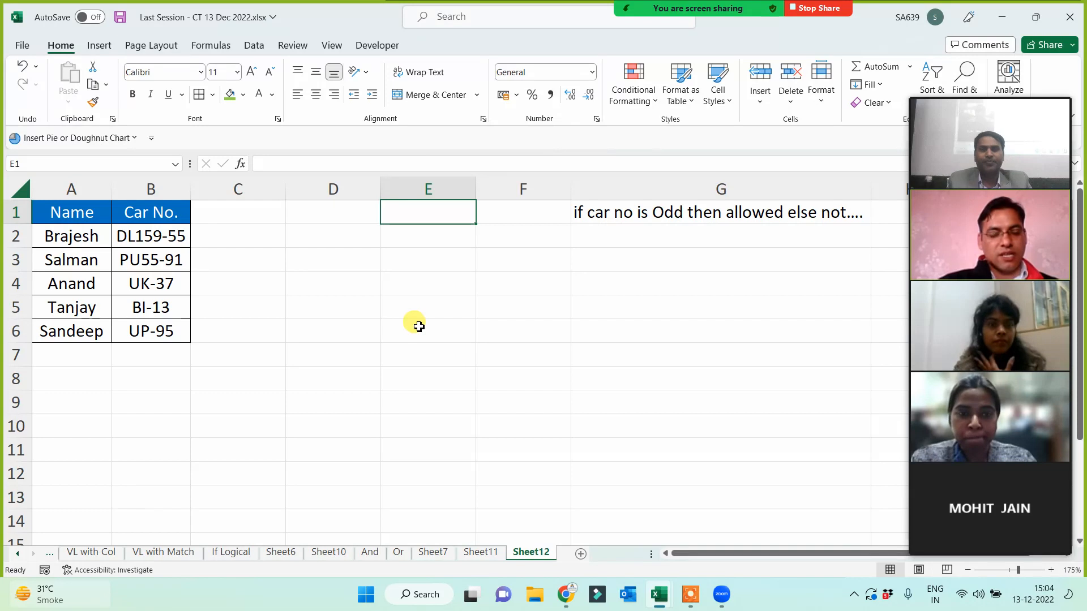
type("right")
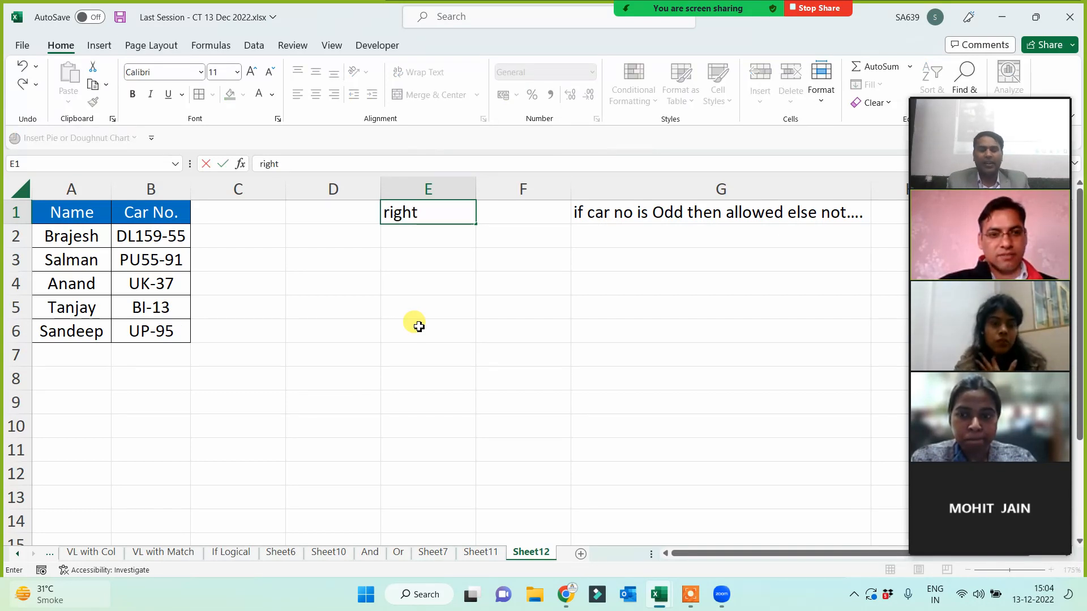
key("Return")
type("=right(*")
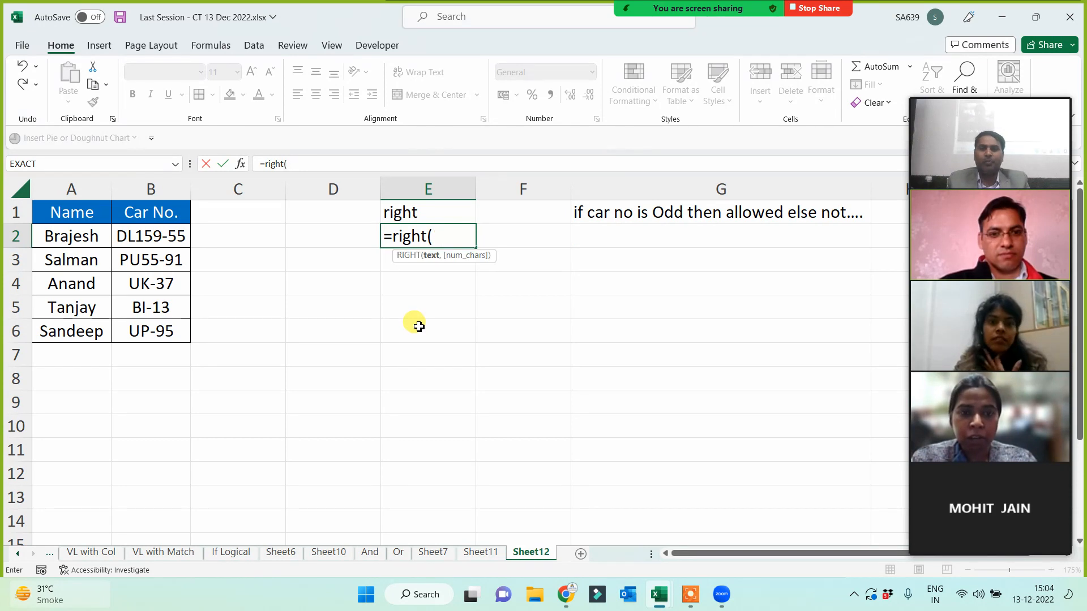
left_click(172, 236)
type(")")
key("Return")
left_click(457, 240)
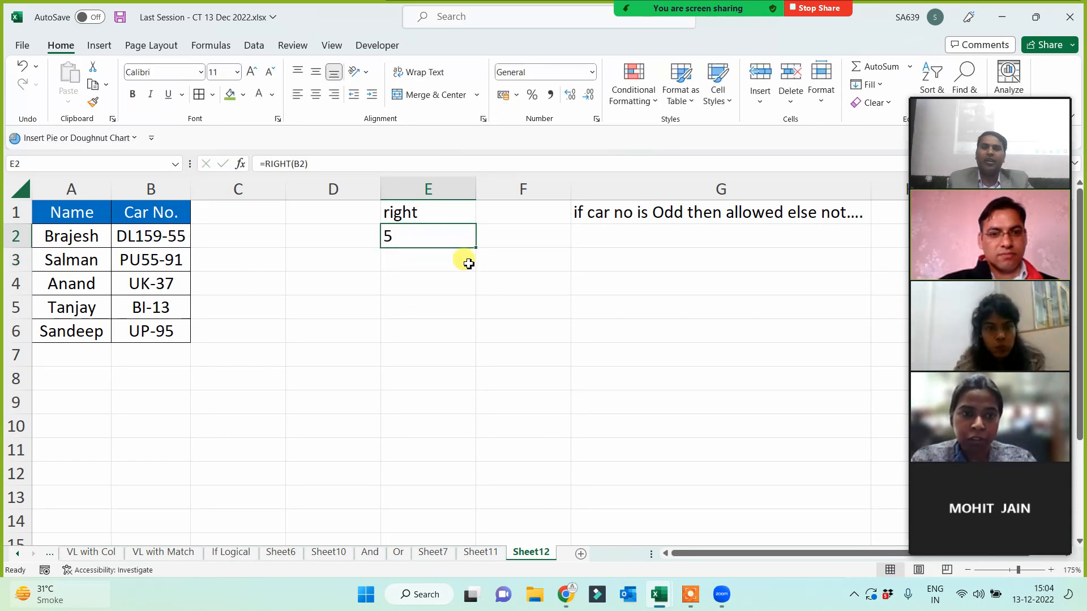
left_click_drag(475, 249, 457, 337)
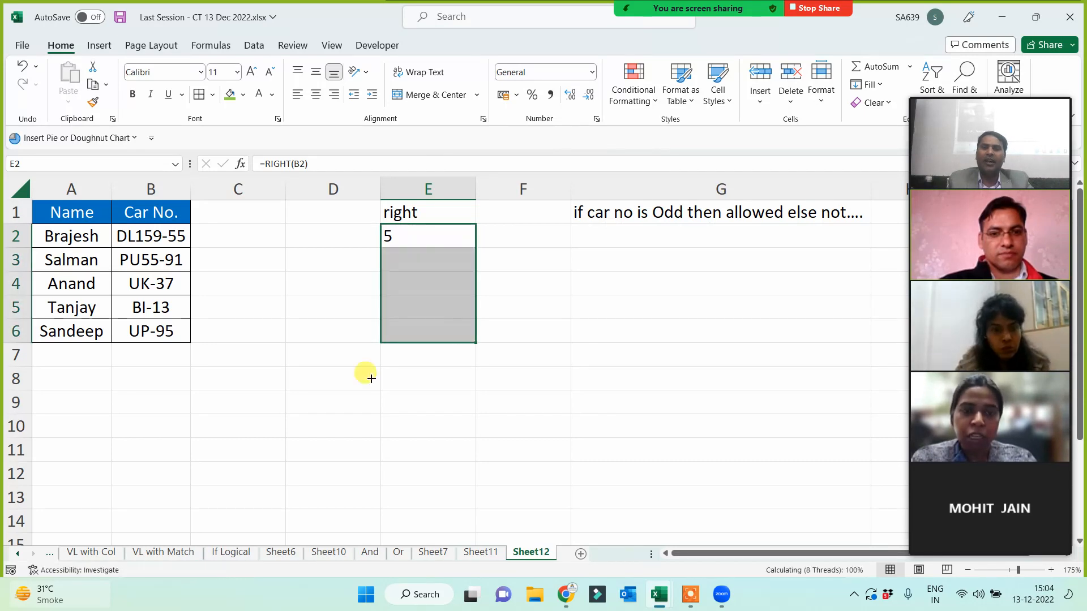
left_click(337, 376)
- Head D1 "isodd" and test the extracted digits with =ISODD(E2) in D2, filled down to D6
left_click(348, 211)
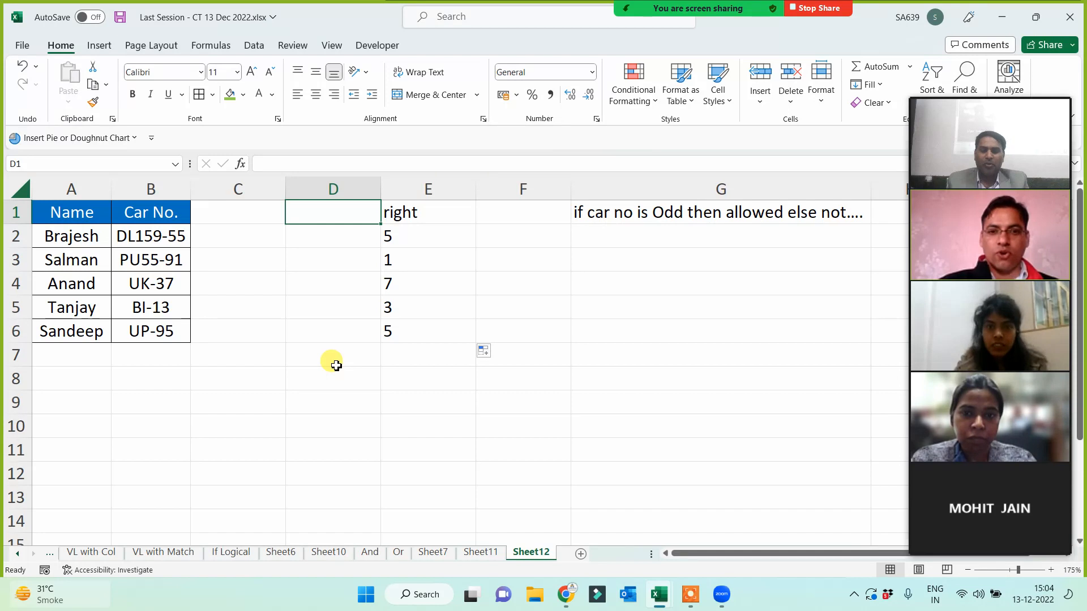
type("is")
key("Return")
type("=isodd(E2")
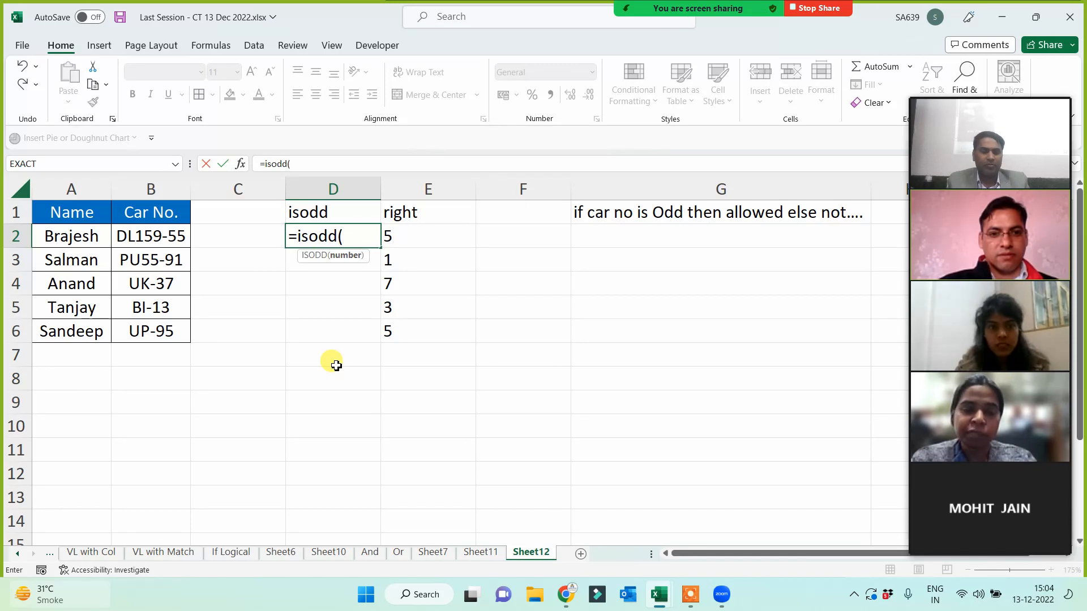
key("Return")
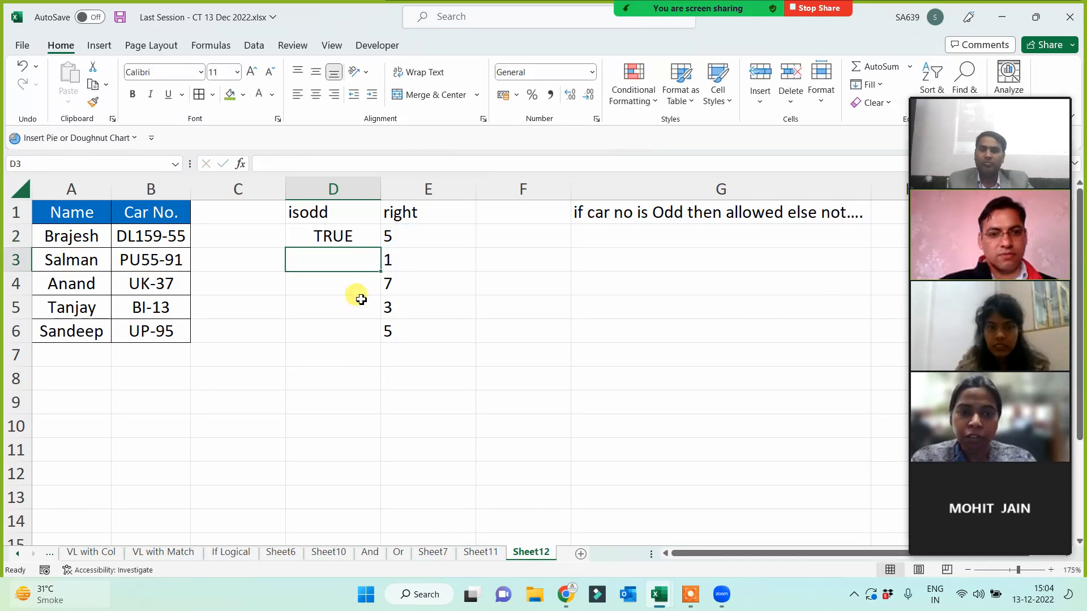
left_click(353, 236)
double_click(380, 247)
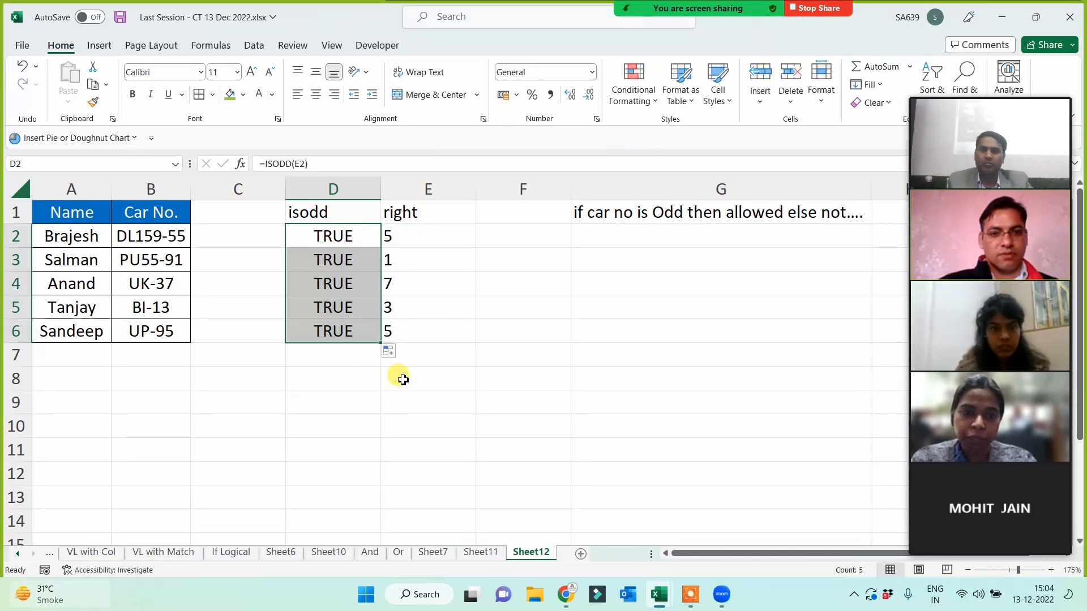
left_click(366, 395)
- Change two car numbers to even ones: B5 to BI-12 and B3 to PU55-92
double_click(165, 308)
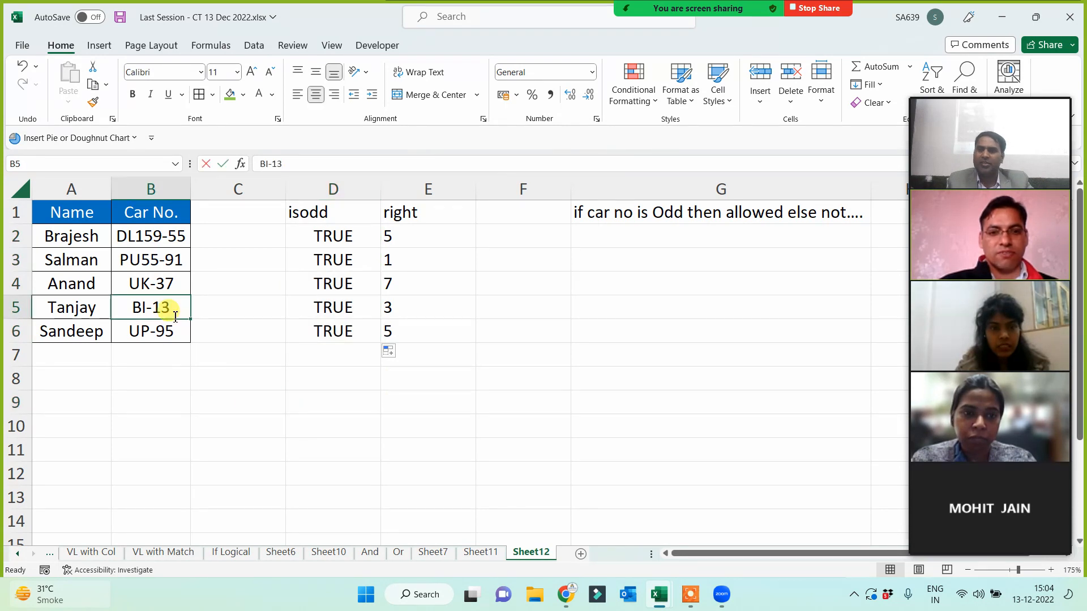
key("BackSpace")
type("2")
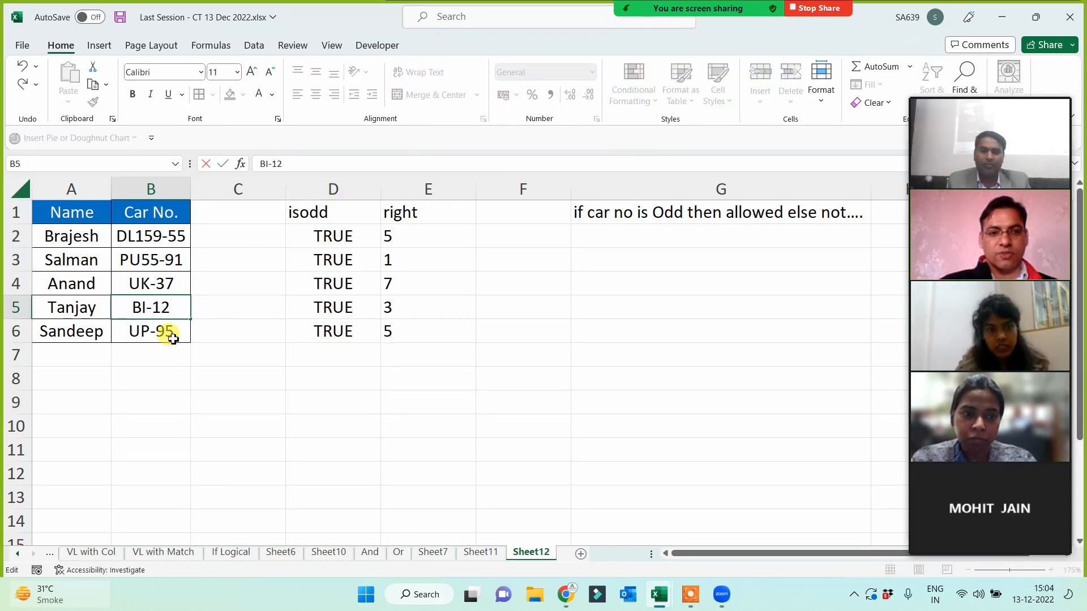
left_click(173, 338)
left_click(185, 261)
double_click(186, 261)
key("Return")
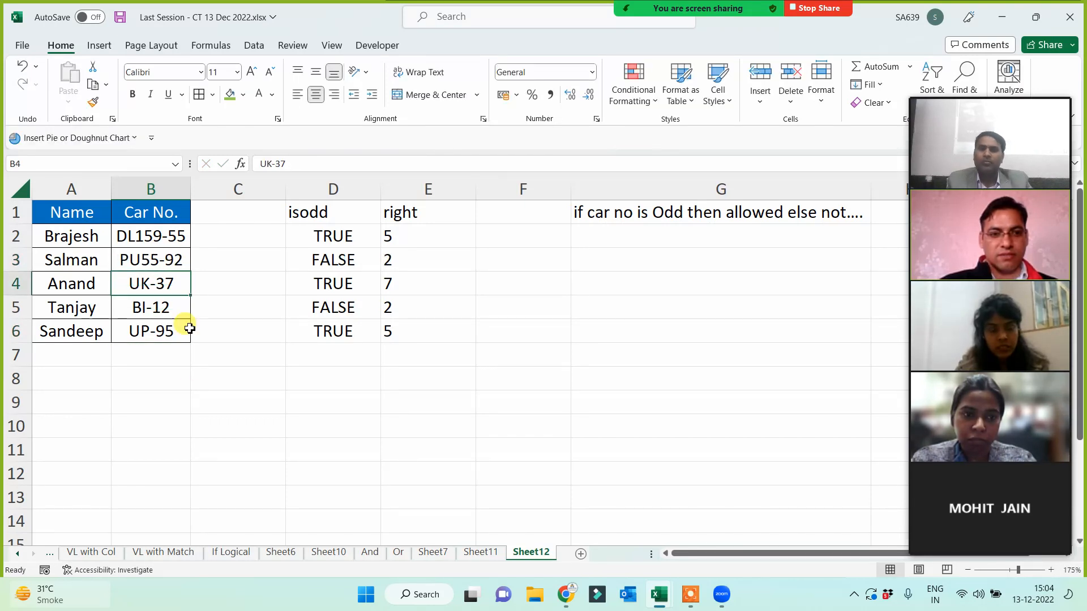
left_click(250, 393)
- Head C1 "if" and enter =IF(D2=TRUE,"Allowed","not") in C2
left_click(246, 213)
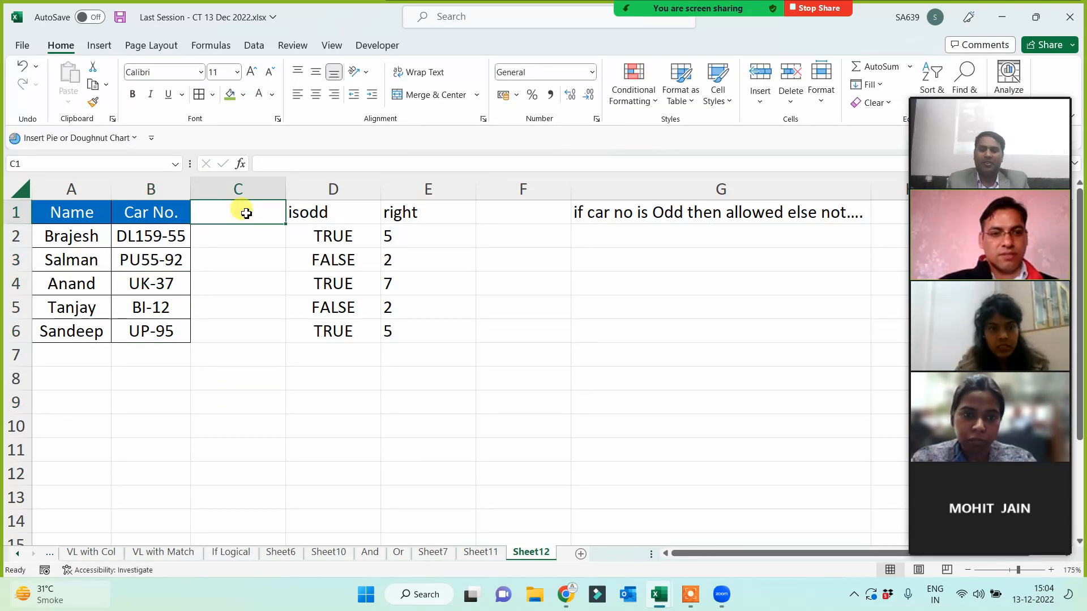
type("if")
key("Return")
type("=if(")
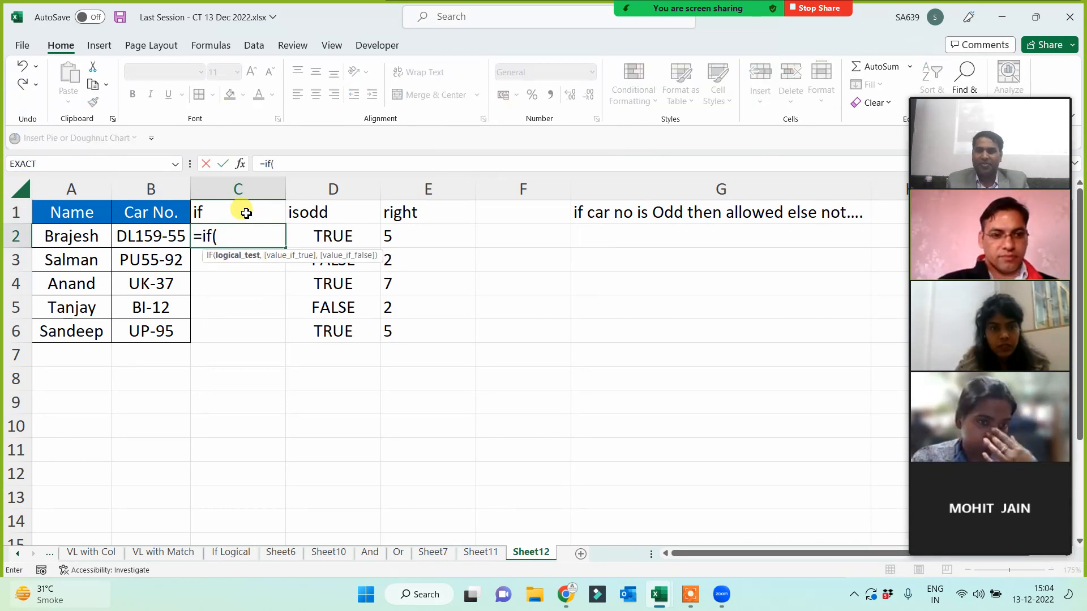
left_click(325, 242)
type("=true")
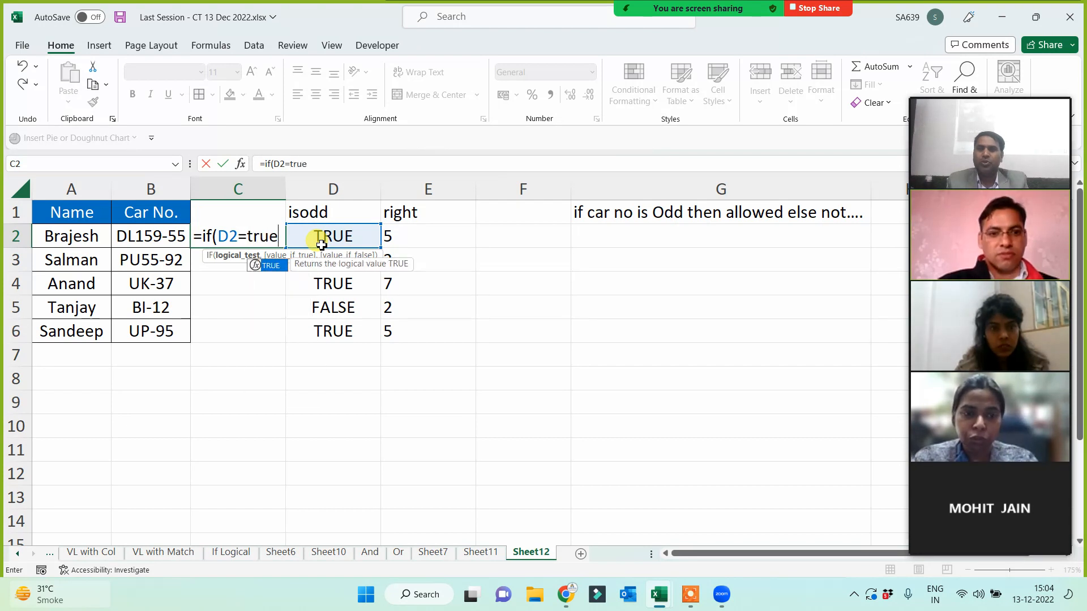
type(",")
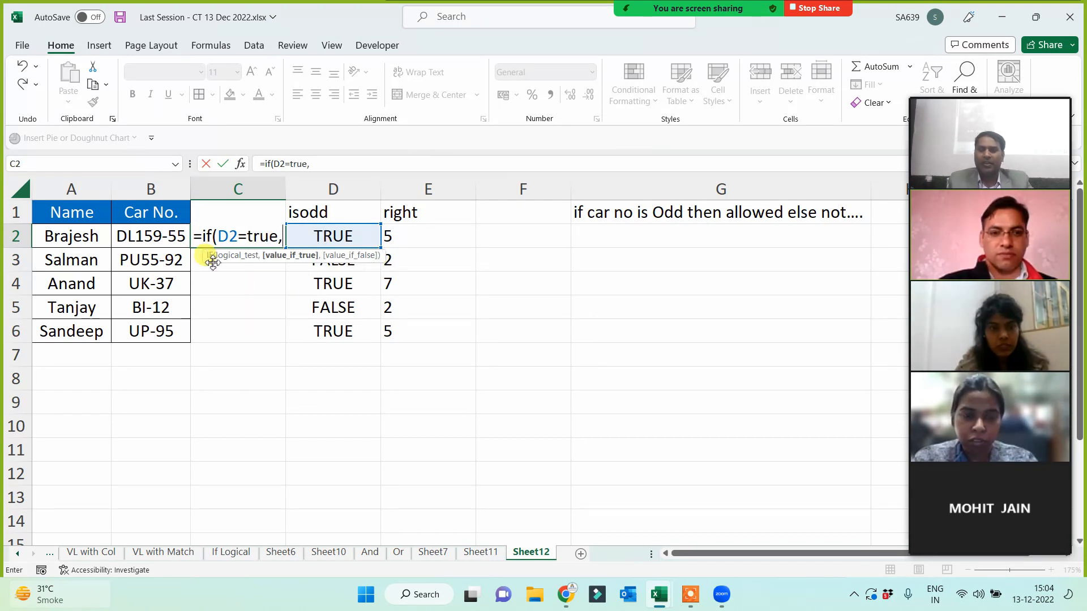
type("\"Allowe")
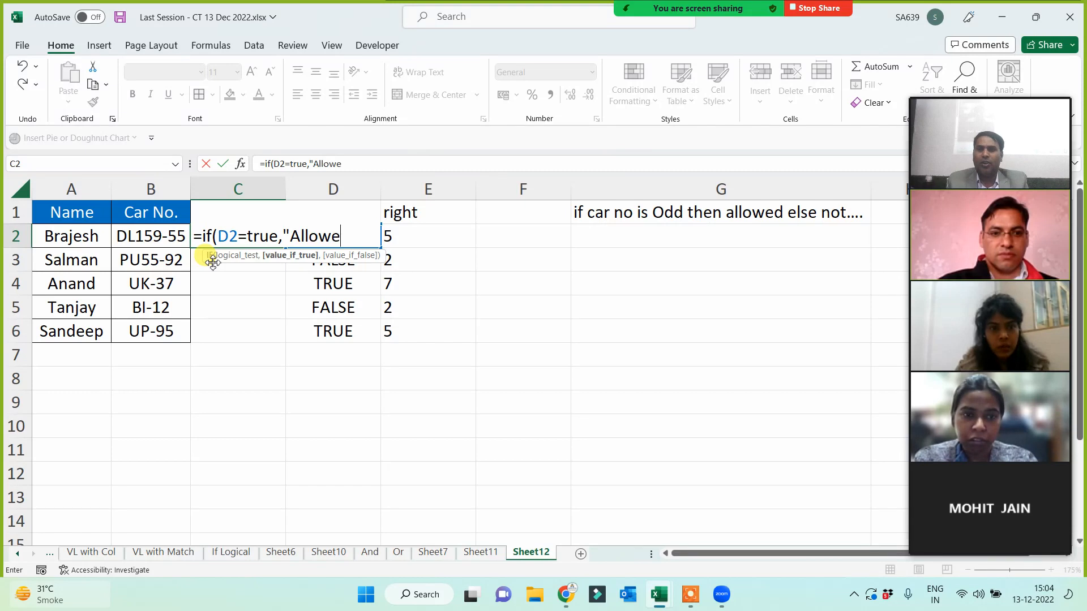
type("d\",\"not")
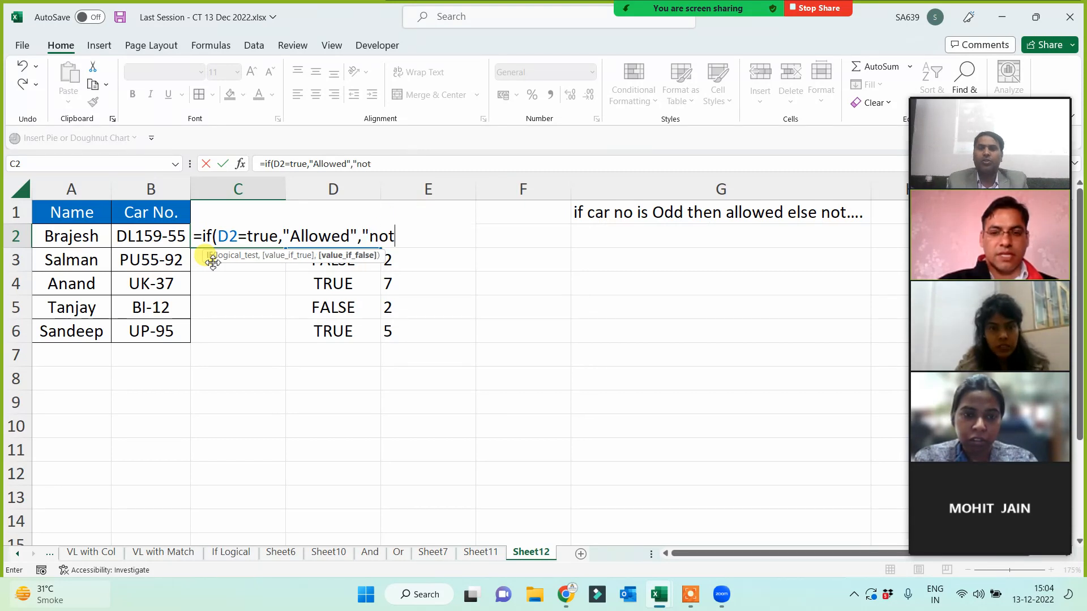
type("\")")
key("Return")
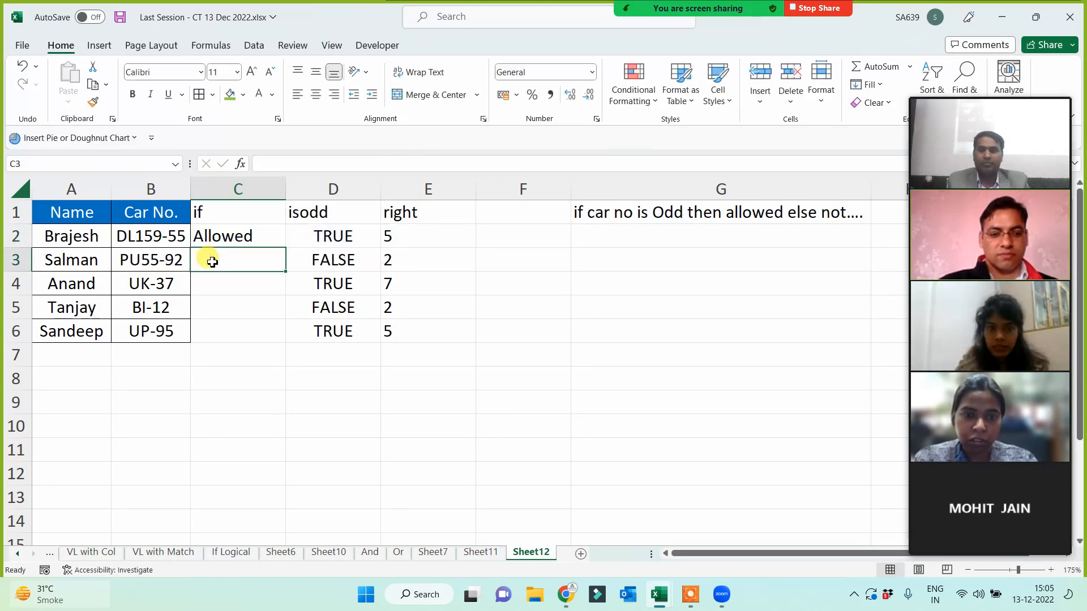
- Fill the IF formula from C2 down to C6 for the remaining cars
key("Up")
double_click(286, 247)
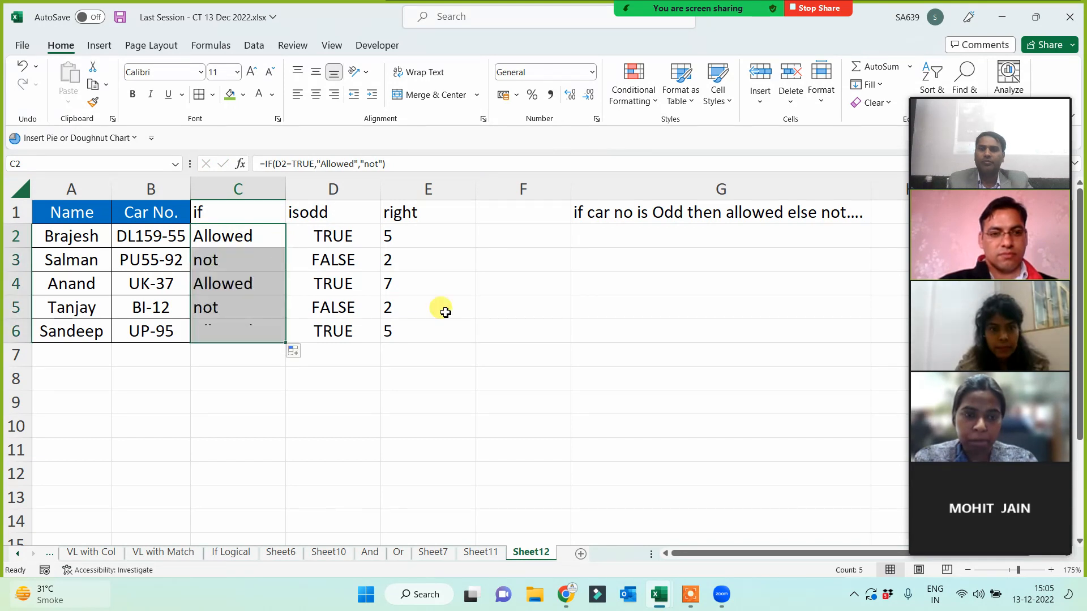
left_click(510, 316)
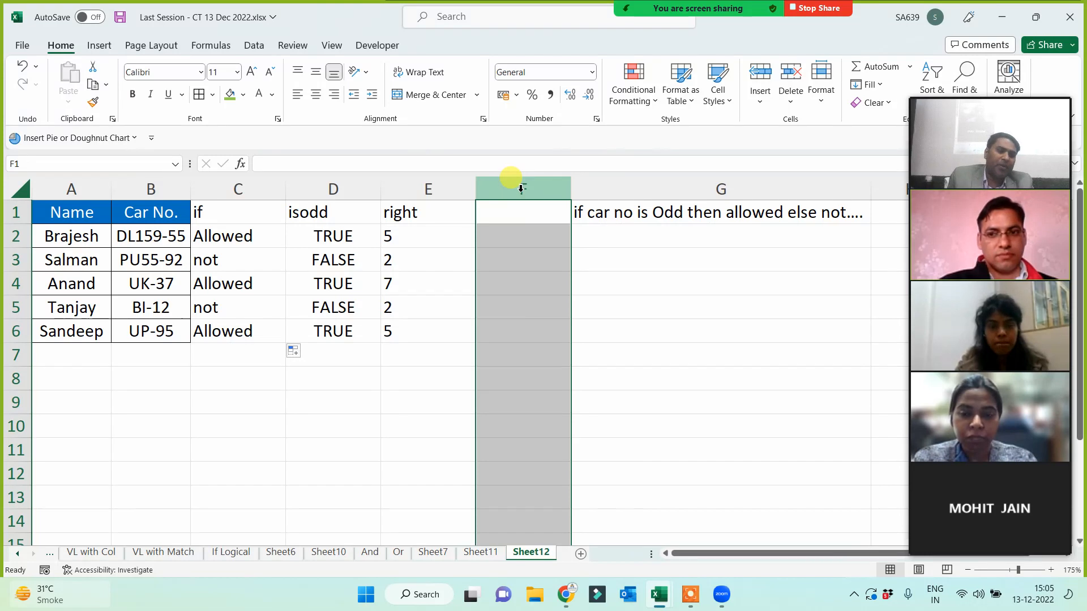
- Delete the empty column F before the rule note and save the workbook
key("ctrl+minus")
left_click(469, 358)
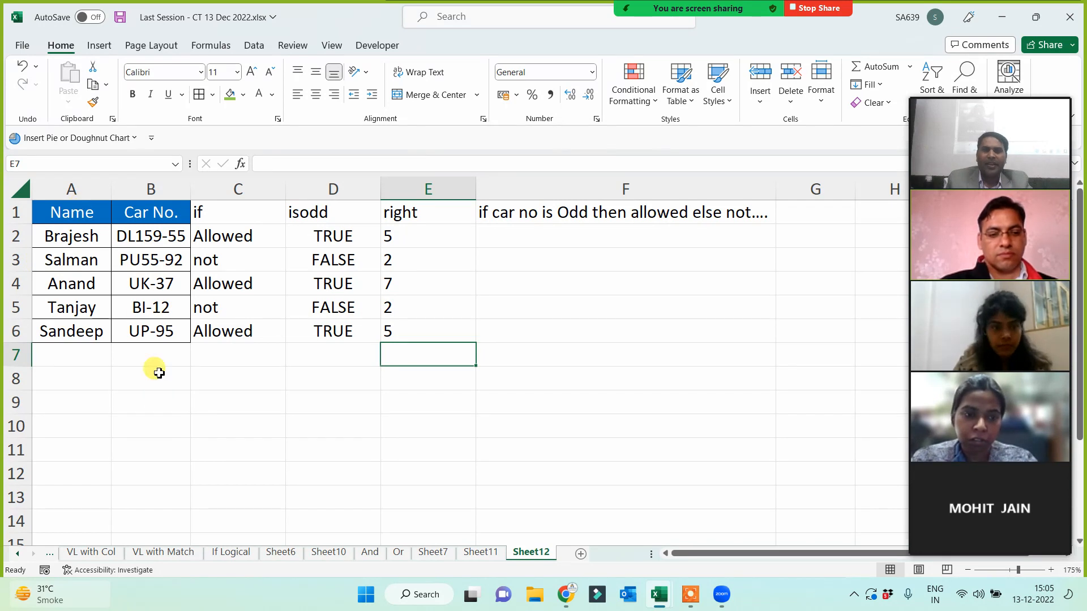
left_click_drag(72, 213, 167, 340)
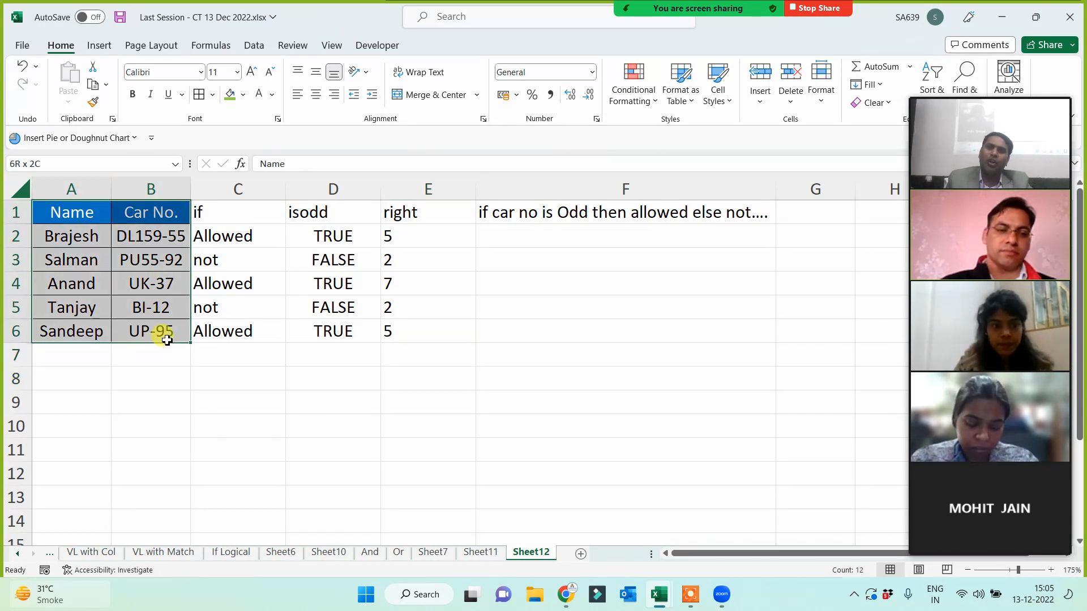
left_click(356, 406)
left_click(413, 432)
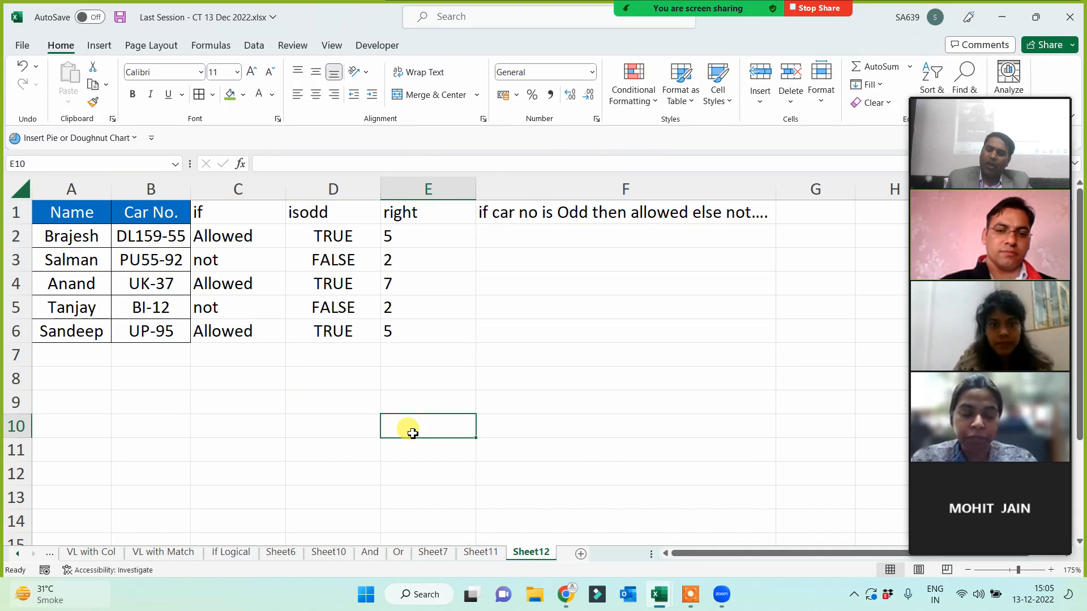
key("ctrl+s")
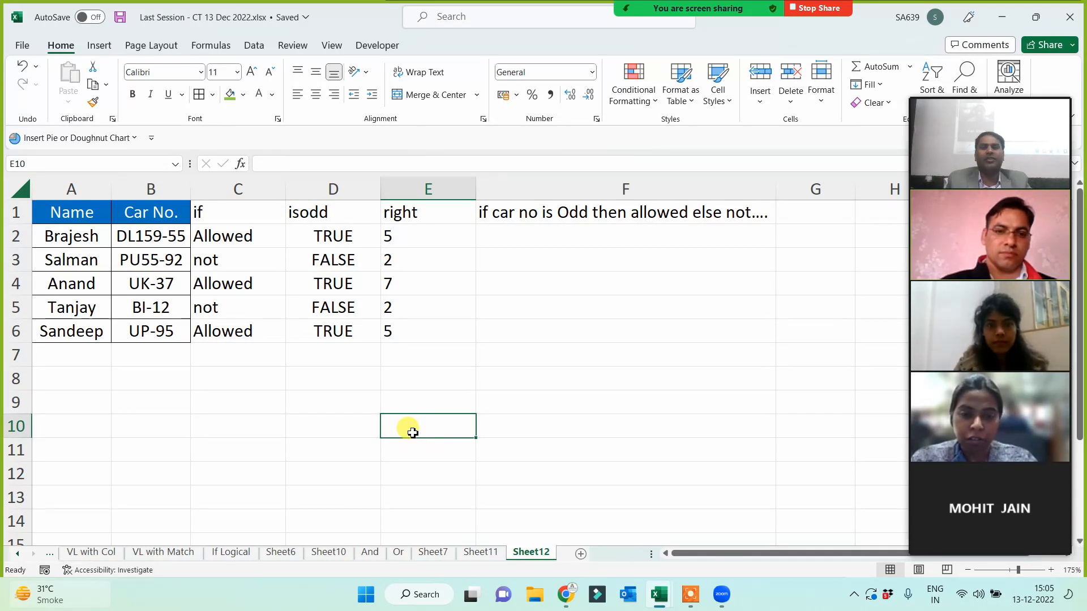
- Insert an empty column before the odd-number rule note and head cell F1 "expert"
left_click(513, 189)
key("ctrl+shift+plus")
left_click(538, 218)
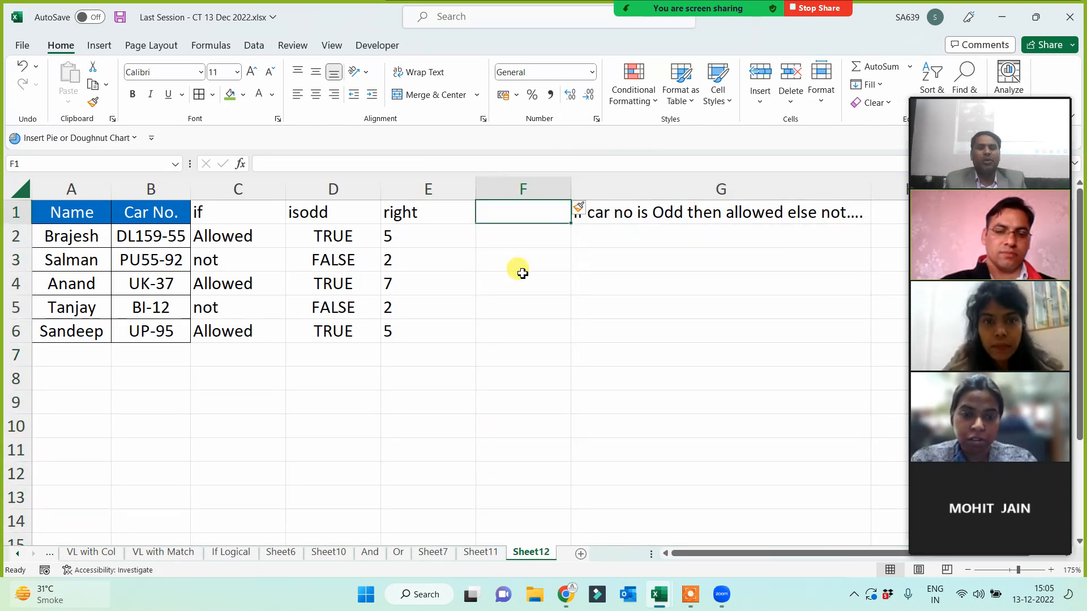
type("expert")
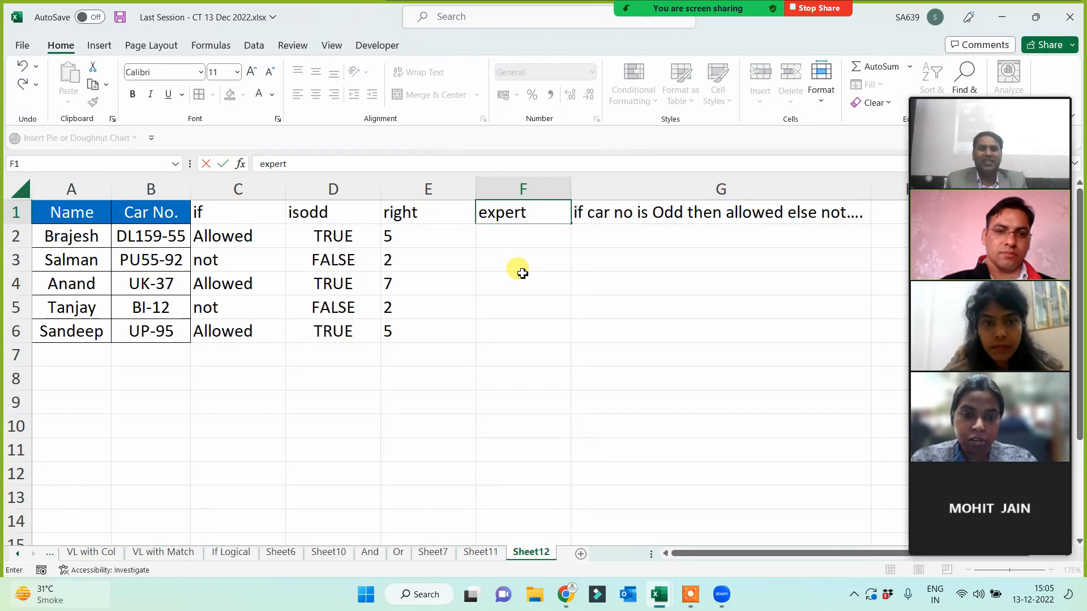
key("Return")
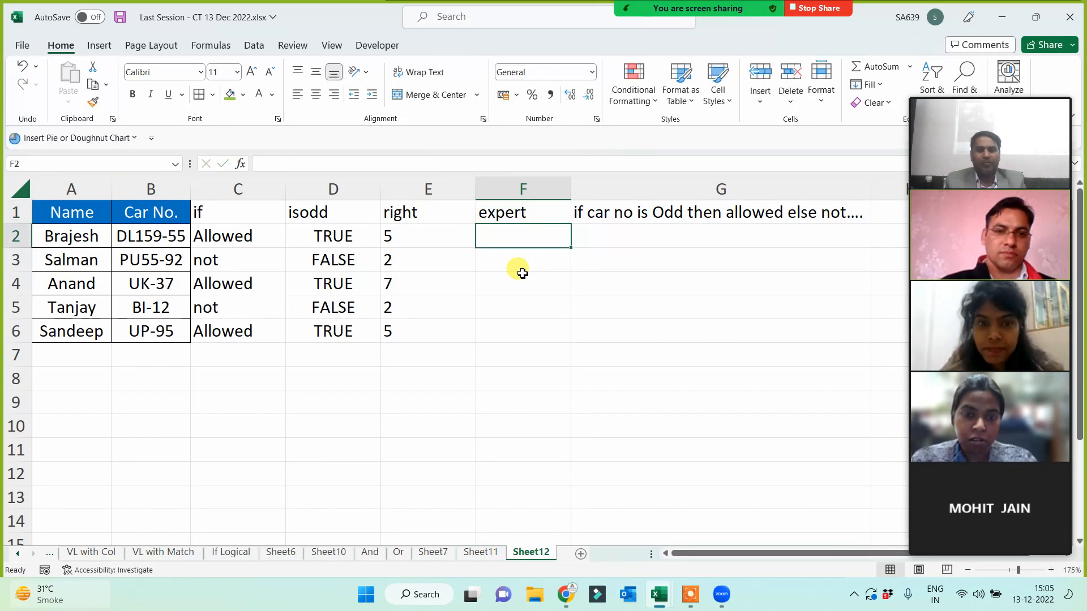
- Enter =RIGHT(B2) in F2 to extract the last digit of the first car number
type("=right(")
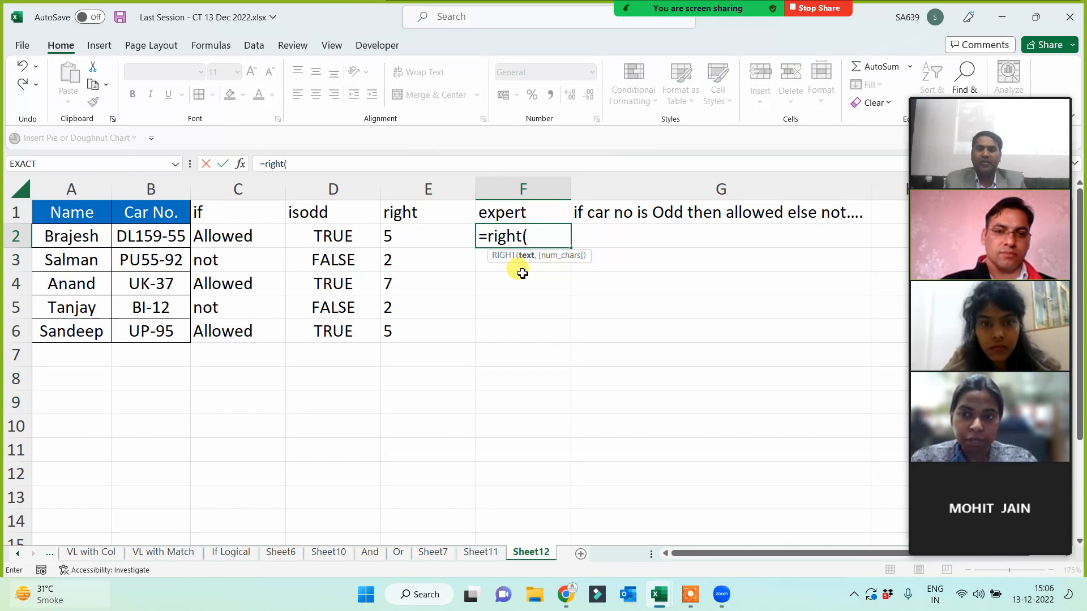
left_click(158, 239)
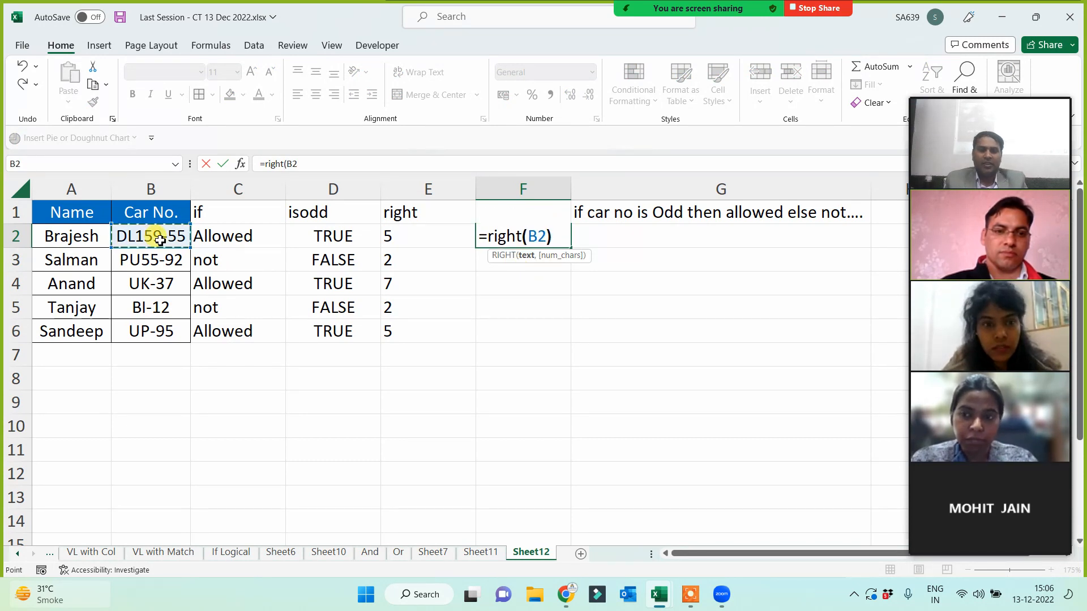
type(")")
key("Return")
- Wrap the RIGHT formula in F2 in an odd-number test, making it =ISODD(RIGHT(B2))
left_click(486, 236)
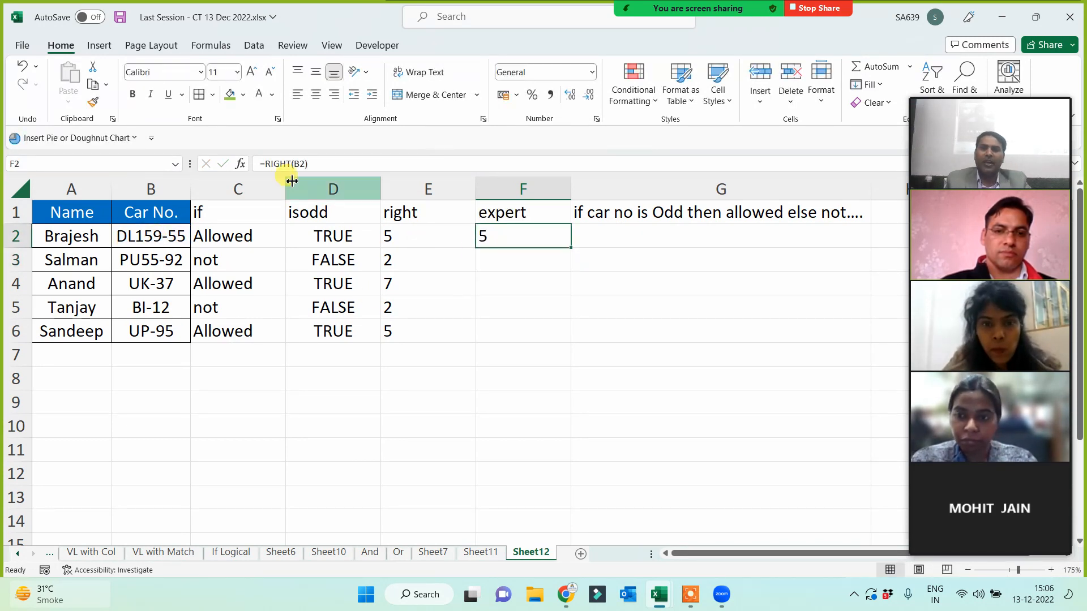
left_click(270, 166)
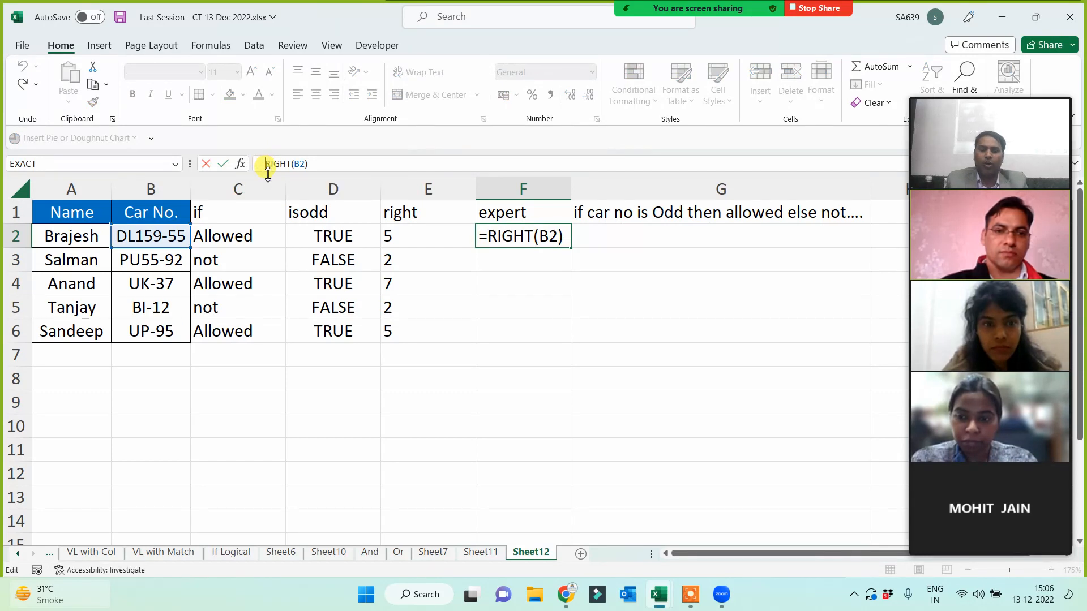
type("isodd(")
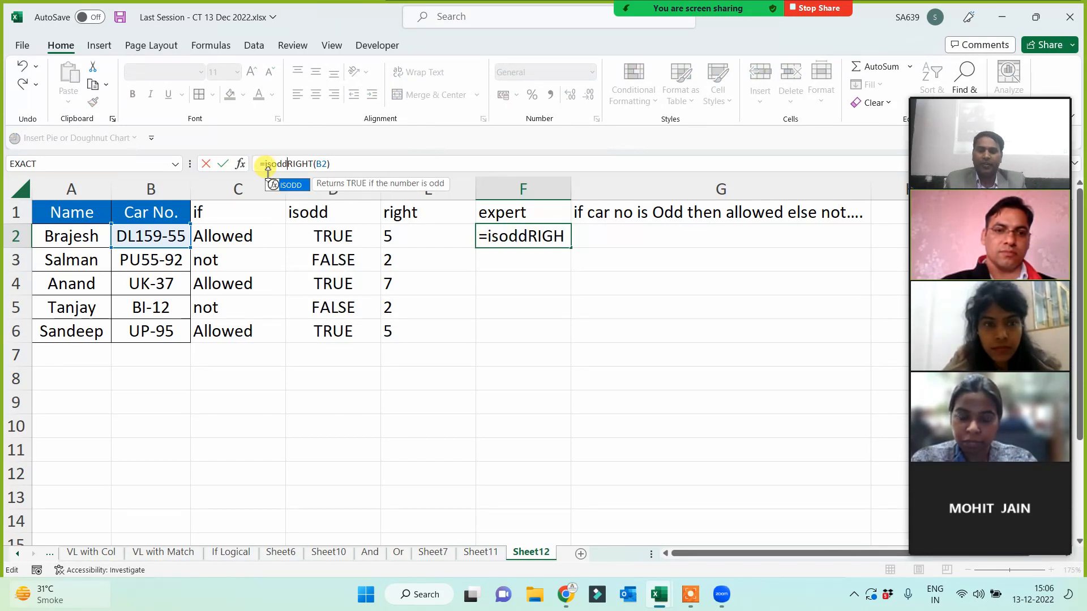
left_click(342, 160)
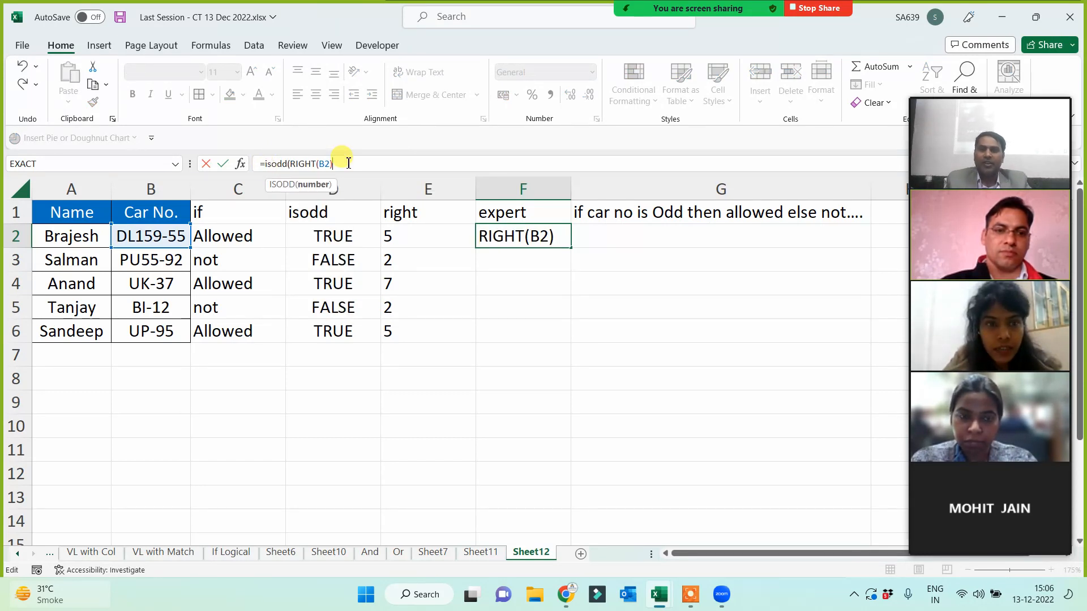
type(")")
key("Return")
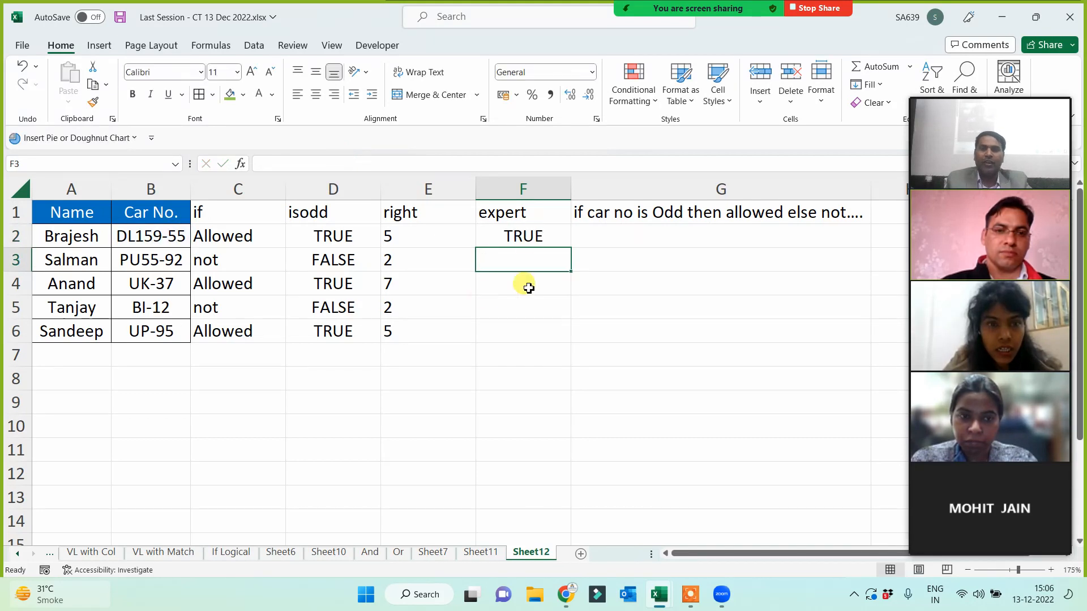
- Nest the F2 test in an IF so the formula reads =IF(ISODD(RIGHT(B2))=TRUE,"all","nooo")
left_click(532, 238)
left_click(268, 164)
type("if")
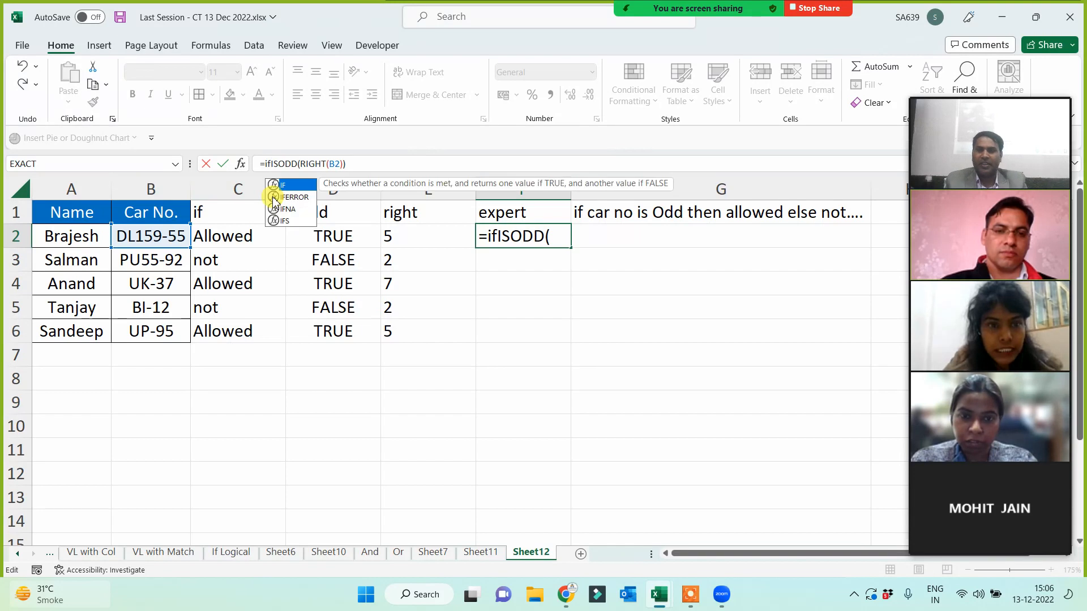
type("(")
left_click(367, 163)
type("=true,")
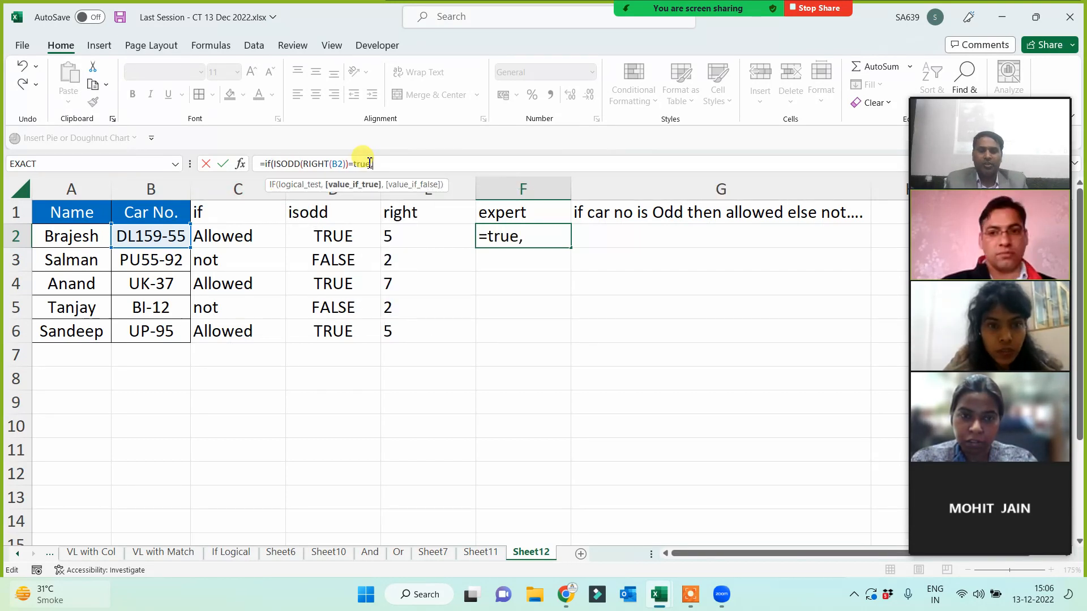
type("\"all\",")
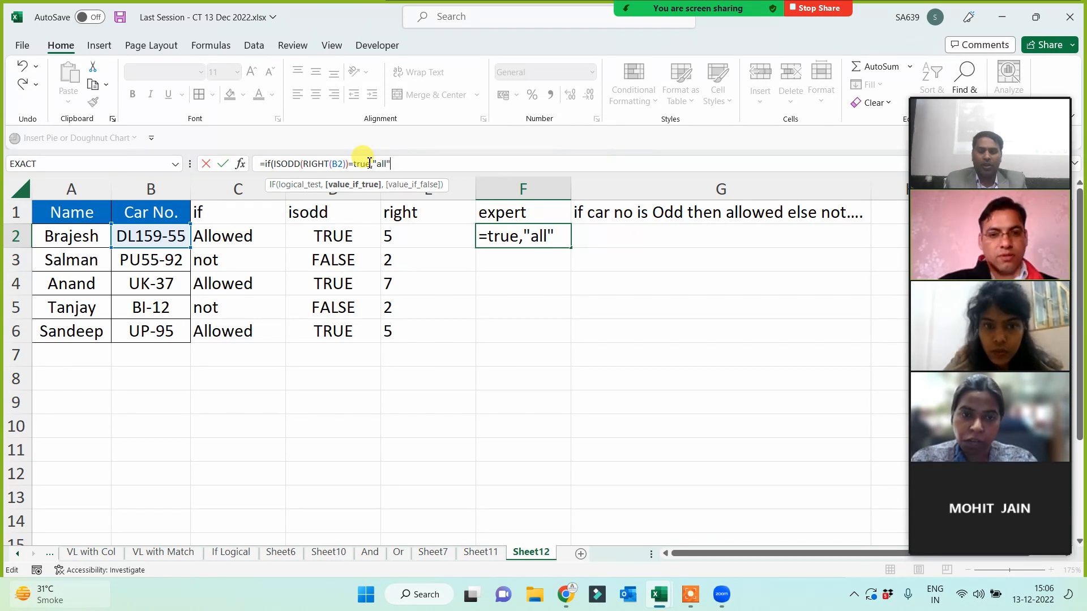
type("\"nooo\")")
key("Return")
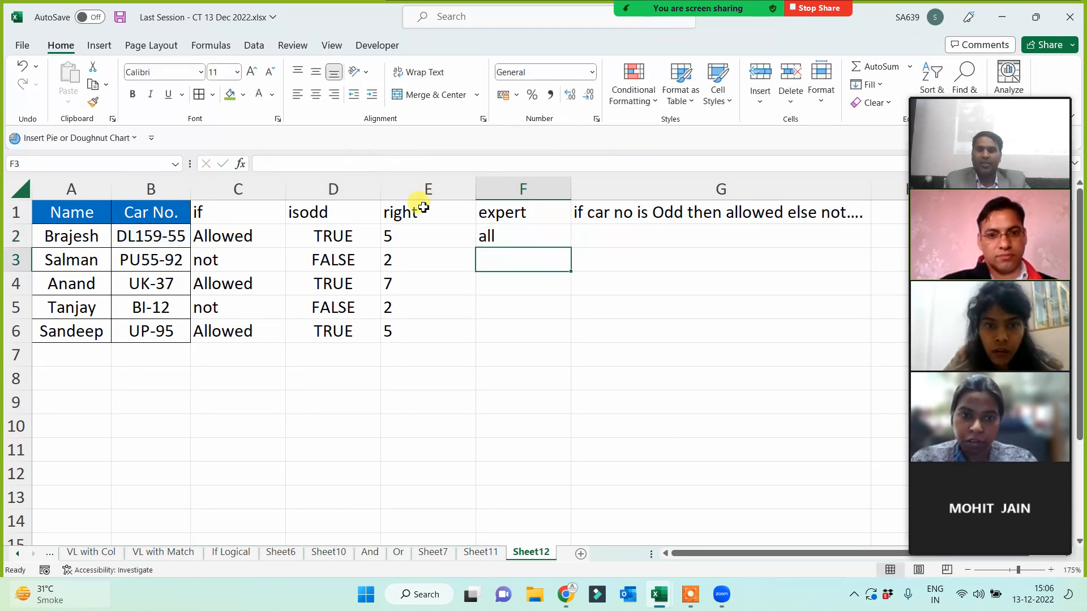
- Fill the expert formula from F2 down to F6 and shade the "expert" heading in F1 green
left_click(553, 243)
double_click(570, 247)
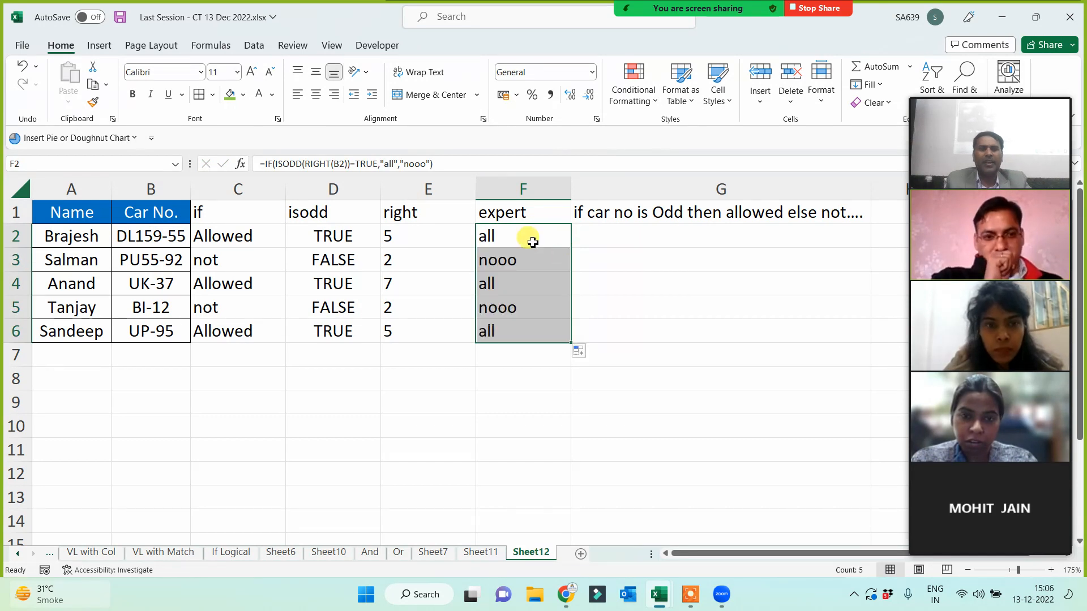
left_click(525, 211)
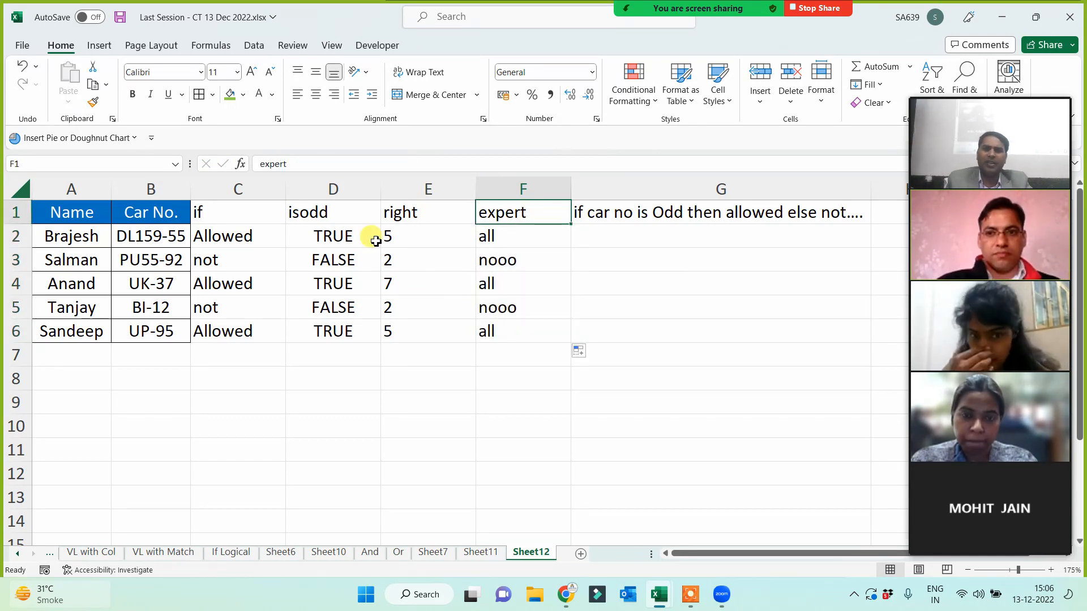
left_click(230, 94)
- Compare the nested expert formula in F2 with the separate if, isodd and right helper columns
left_click(390, 213)
left_click(330, 214)
left_click(498, 236)
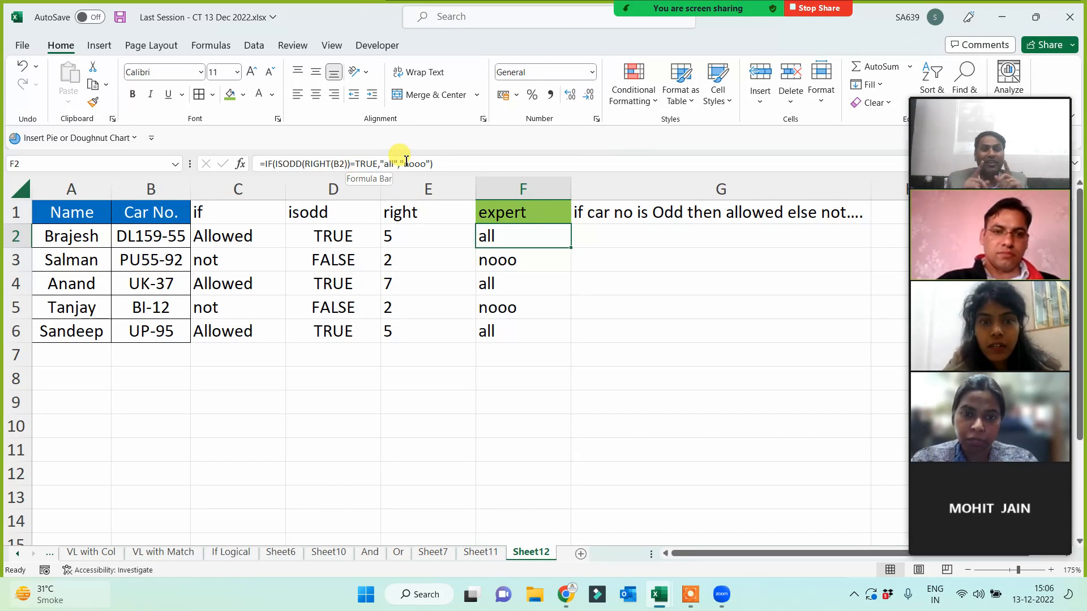
left_click_drag(247, 214, 422, 214)
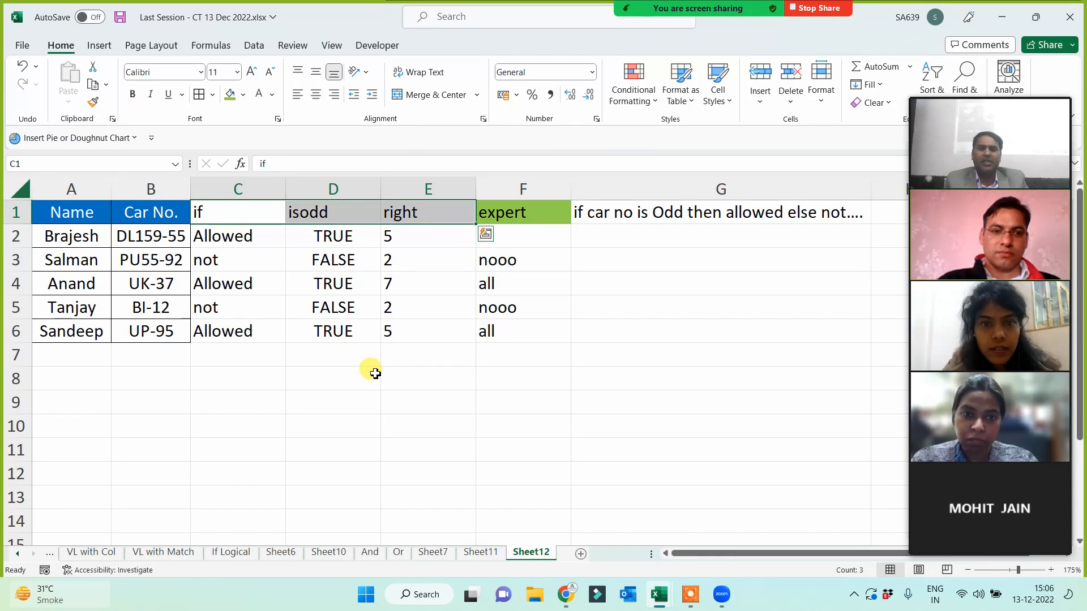
key("Right")
key("Right")
key("Right")
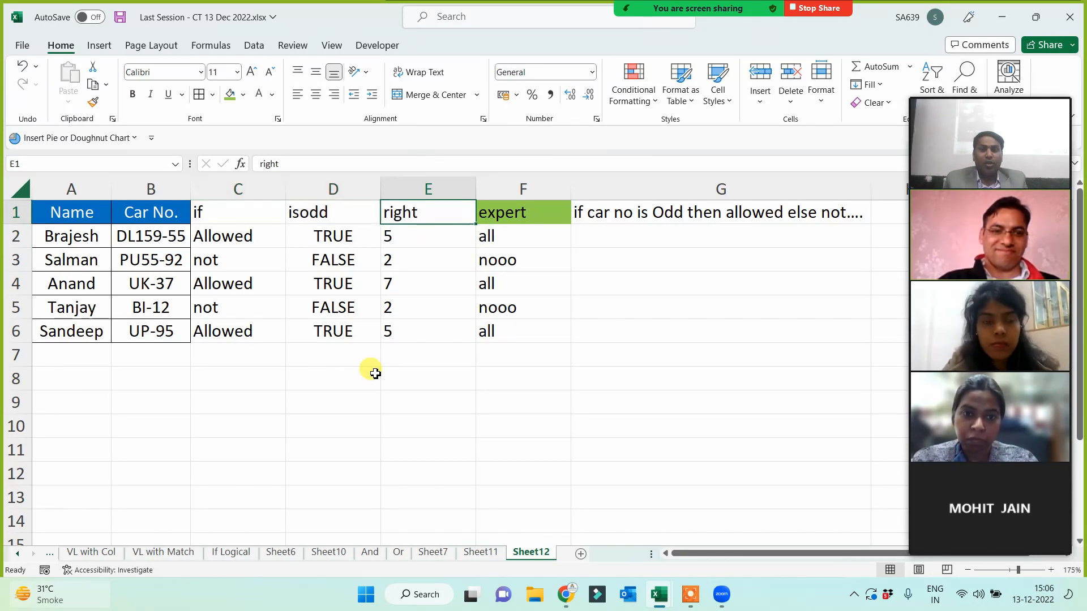
key("Down")
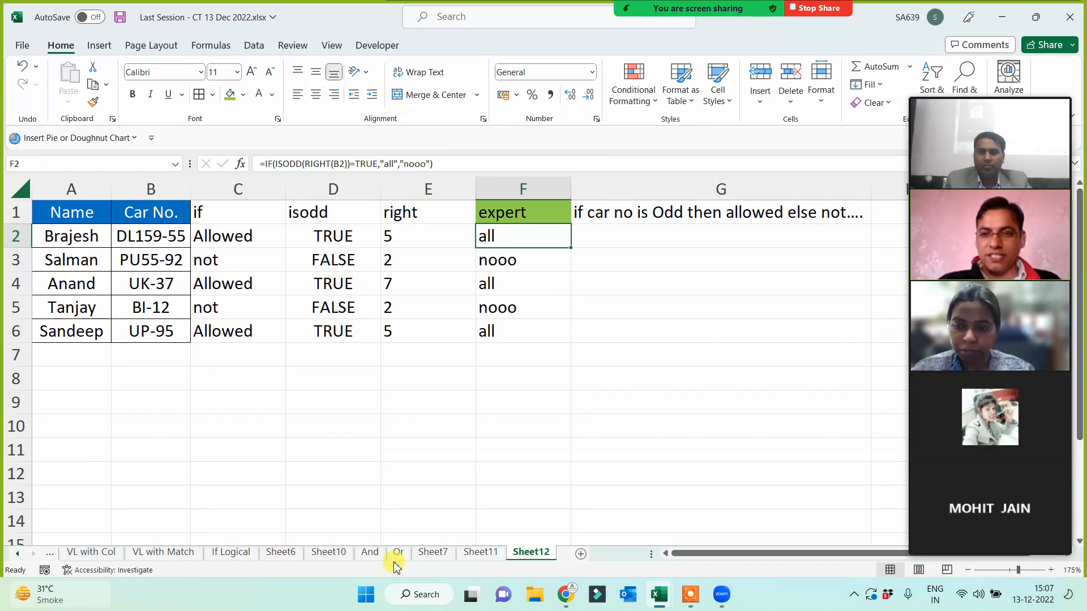
- Open Sheet10 and change the first PS score in B2 to 55.59
left_click(369, 552)
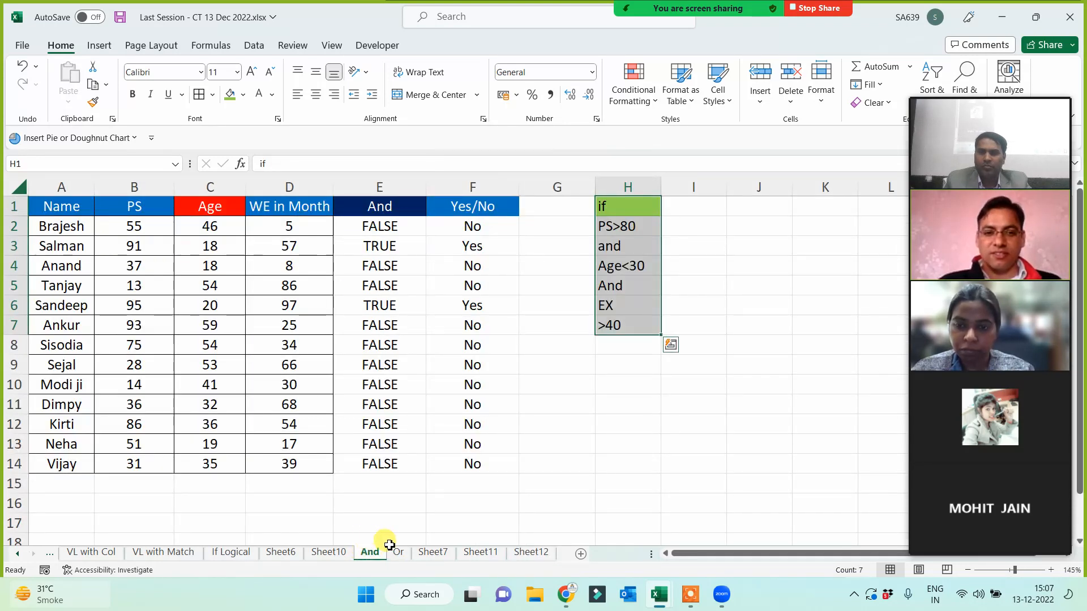
left_click(327, 555)
left_click(141, 227)
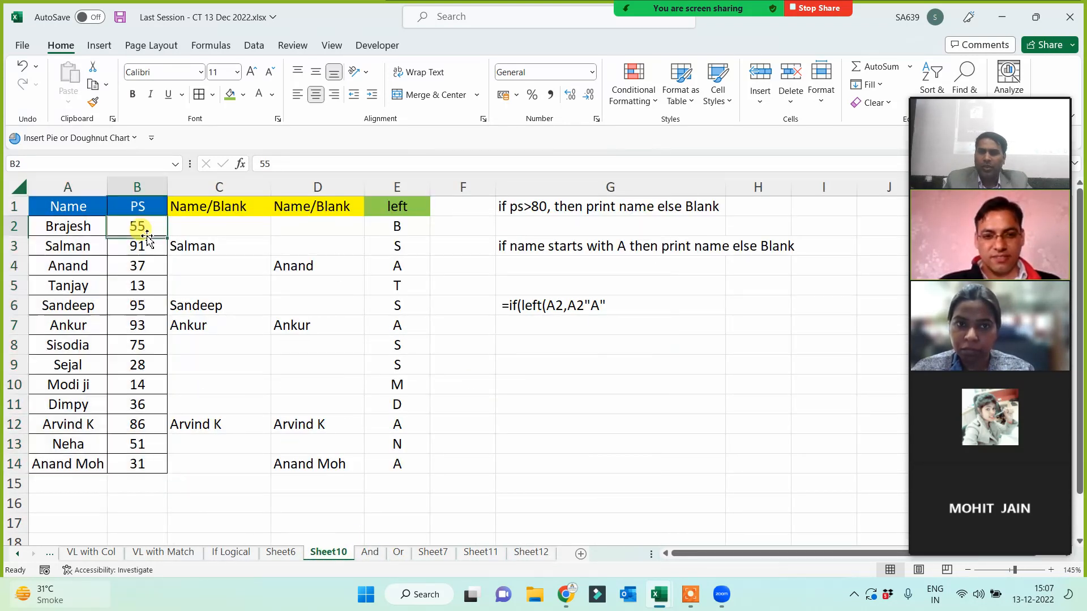
double_click(157, 228)
type(".5")
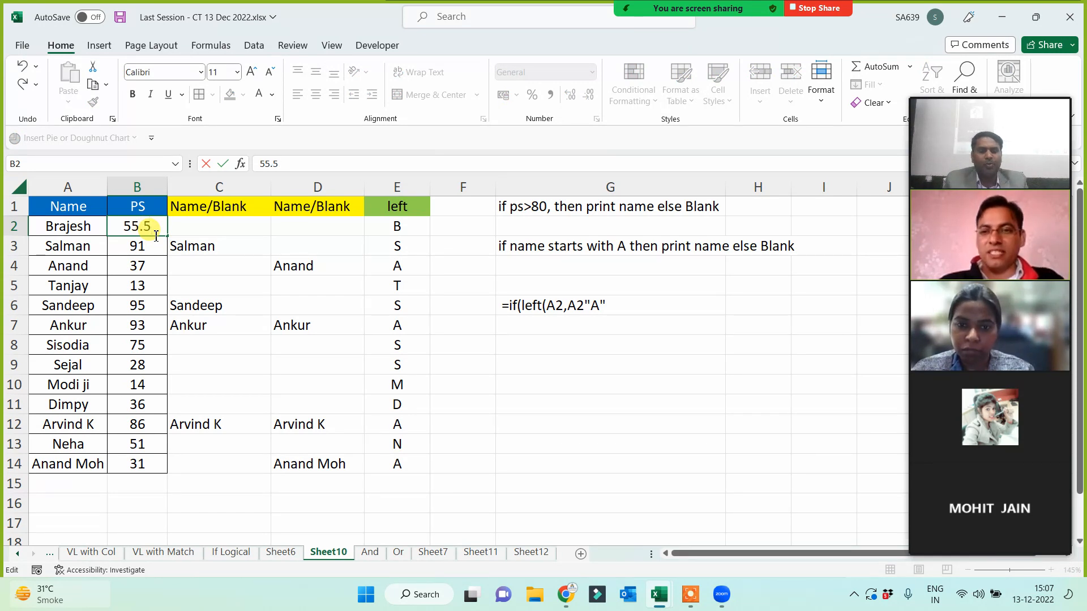
type("9")
key("Return")
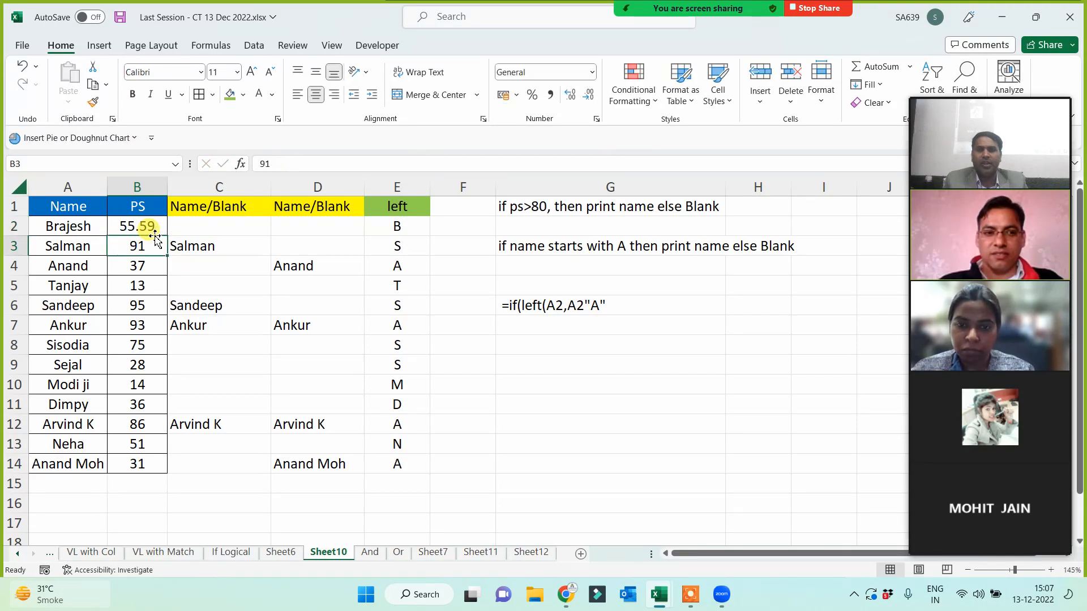
- Give two more PS scores decimals: set B7 to 93.15 and B10 to 14.36
key("Down")
key("Down")
key("Down")
key("Down")
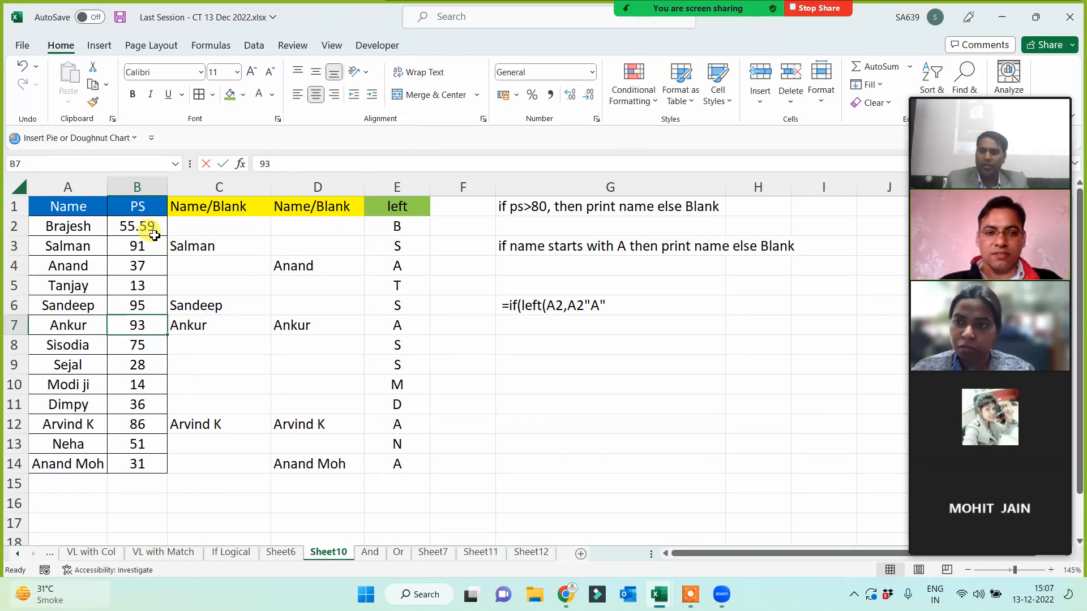
key("F2")
type(".15")
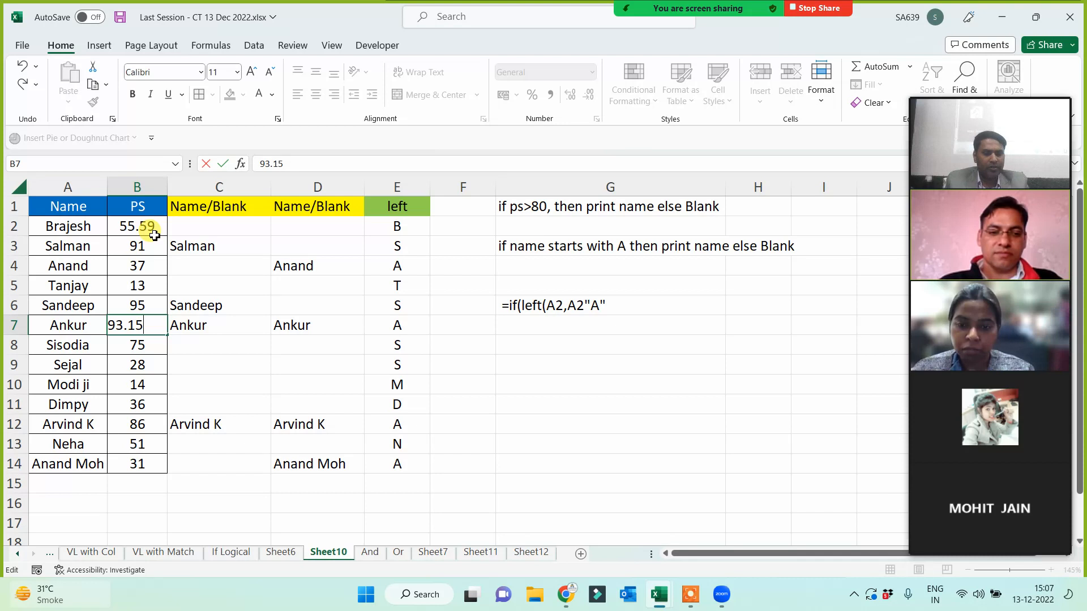
key("Return")
double_click(145, 384)
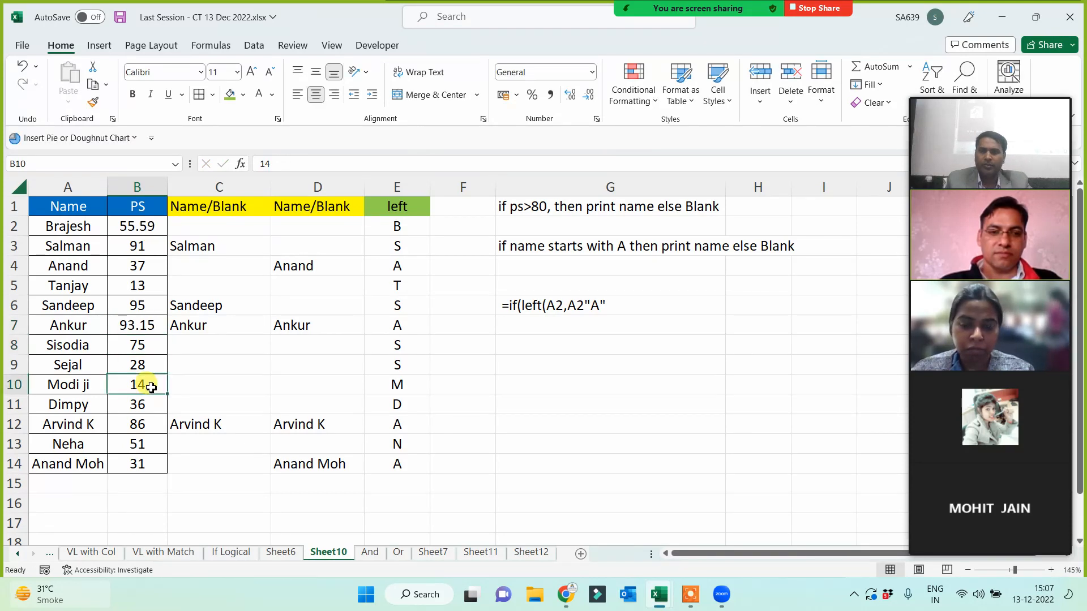
type(".36")
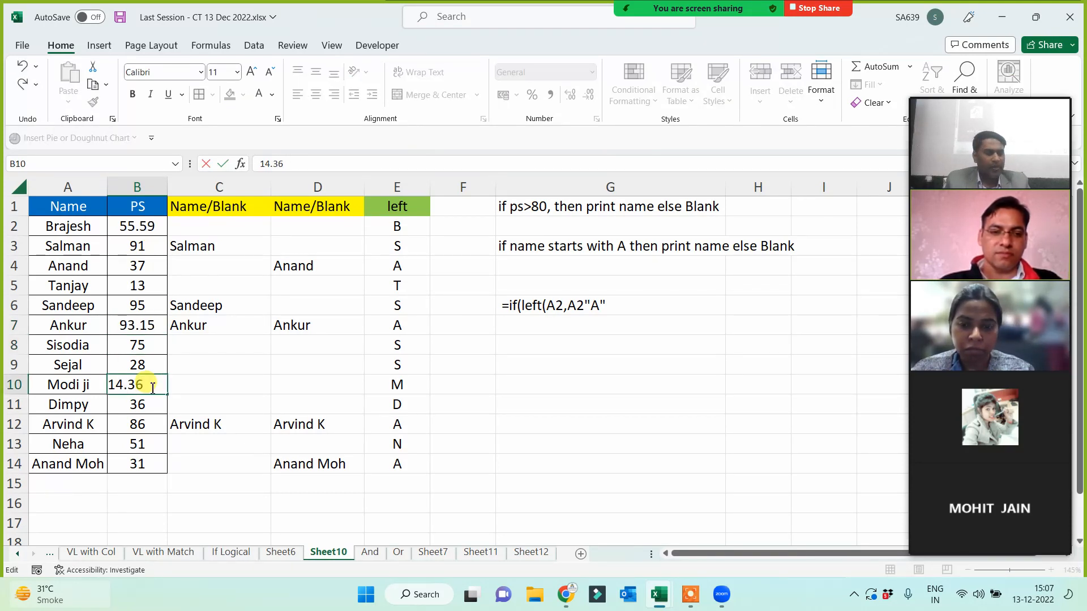
key("Return")
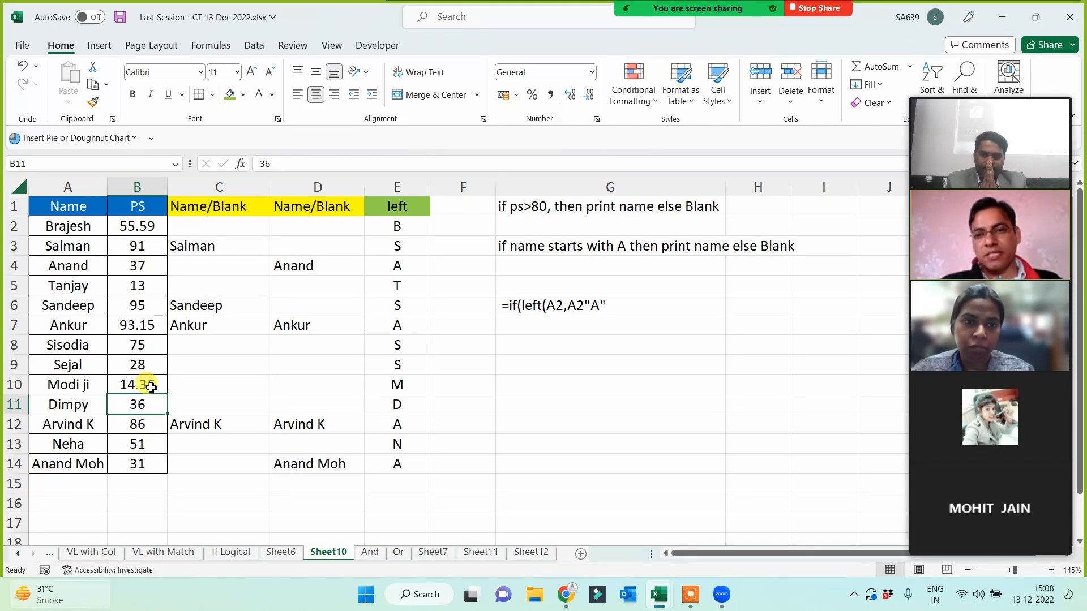
- Note the first grading rule "<16, Flop" in cell G13
left_click(547, 437)
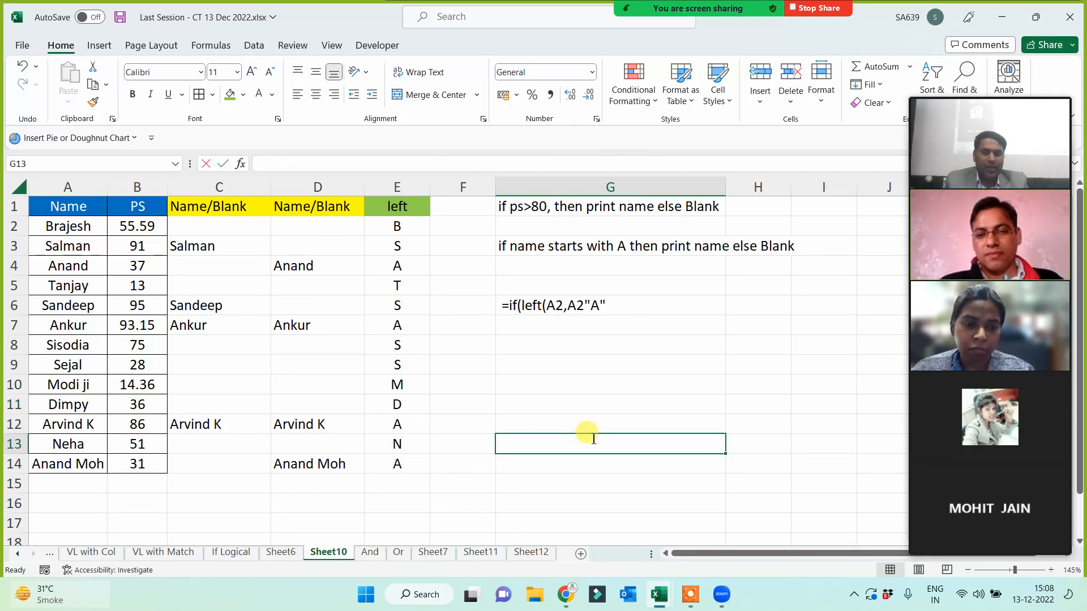
type("<16")
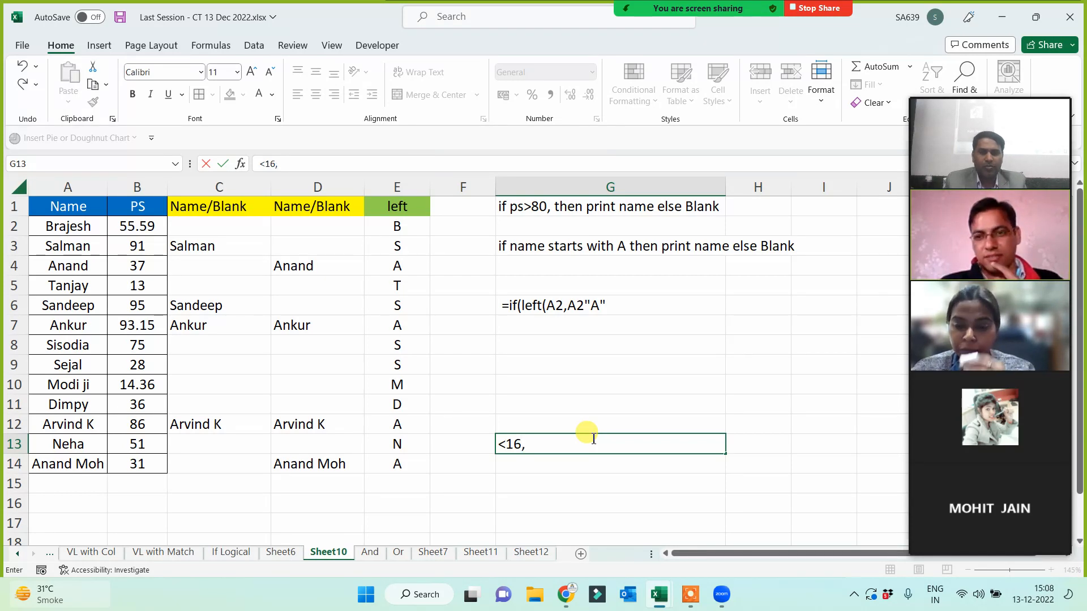
type(", Flop")
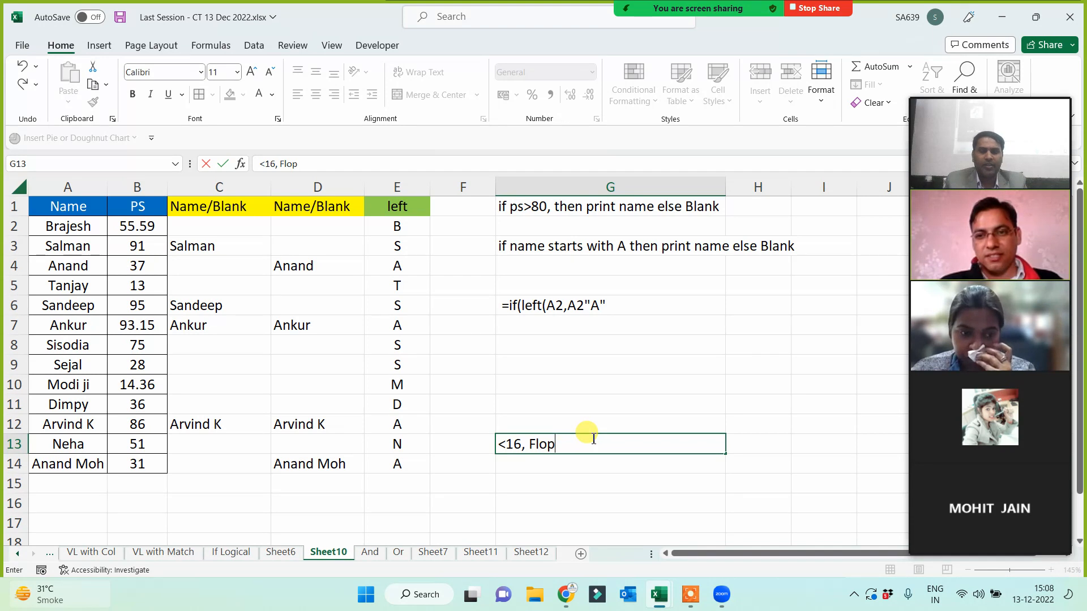
key("Return")
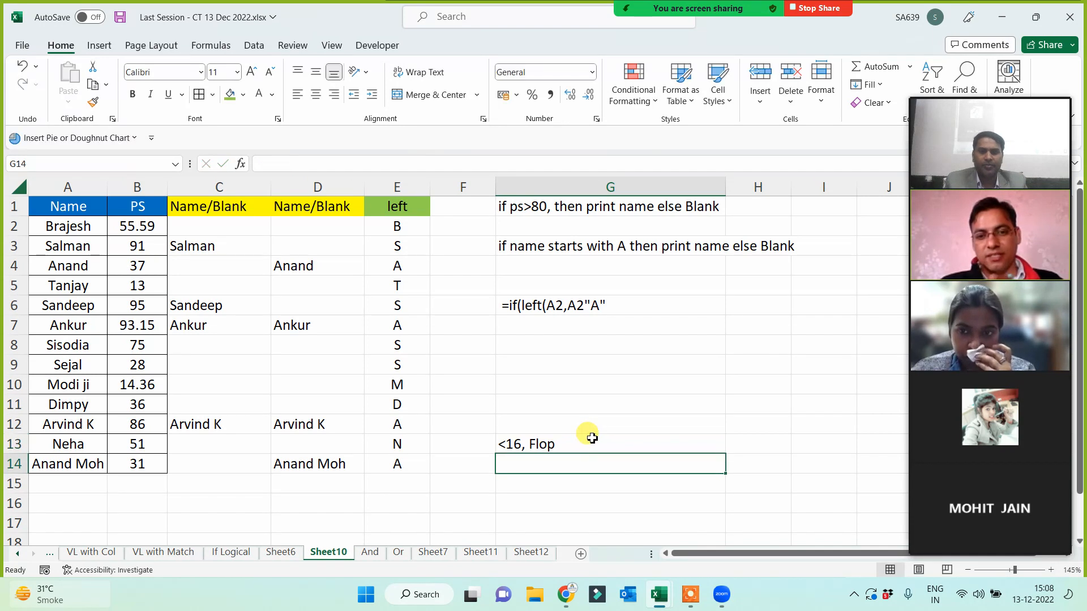
- Note the second grading rule "16-30, Hit" in cell G14
type("30-")
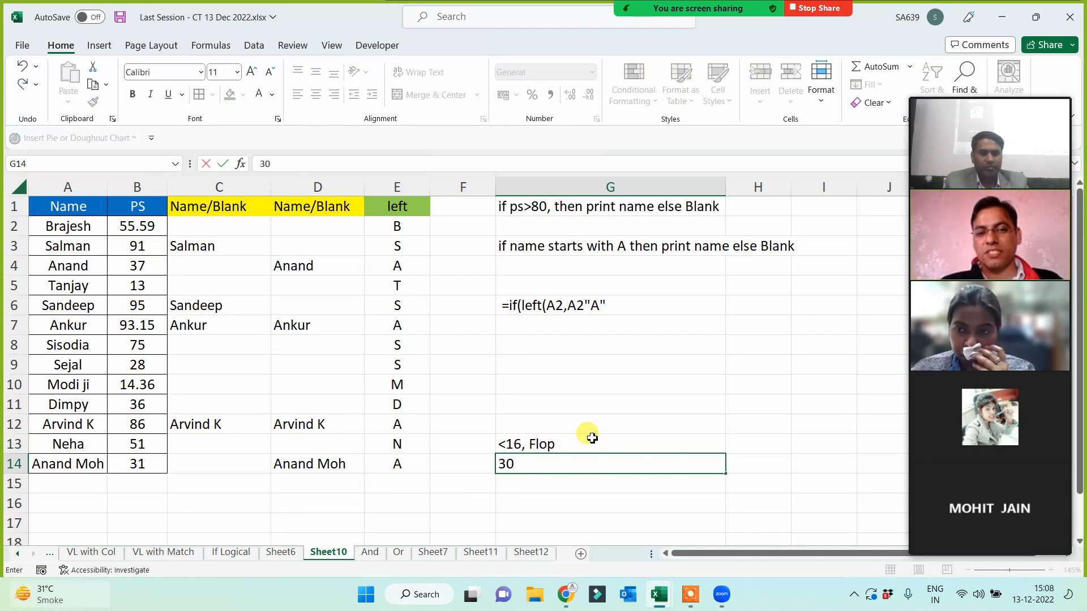
key("BackSpace")
key("BackSpace")
key("BackSpace")
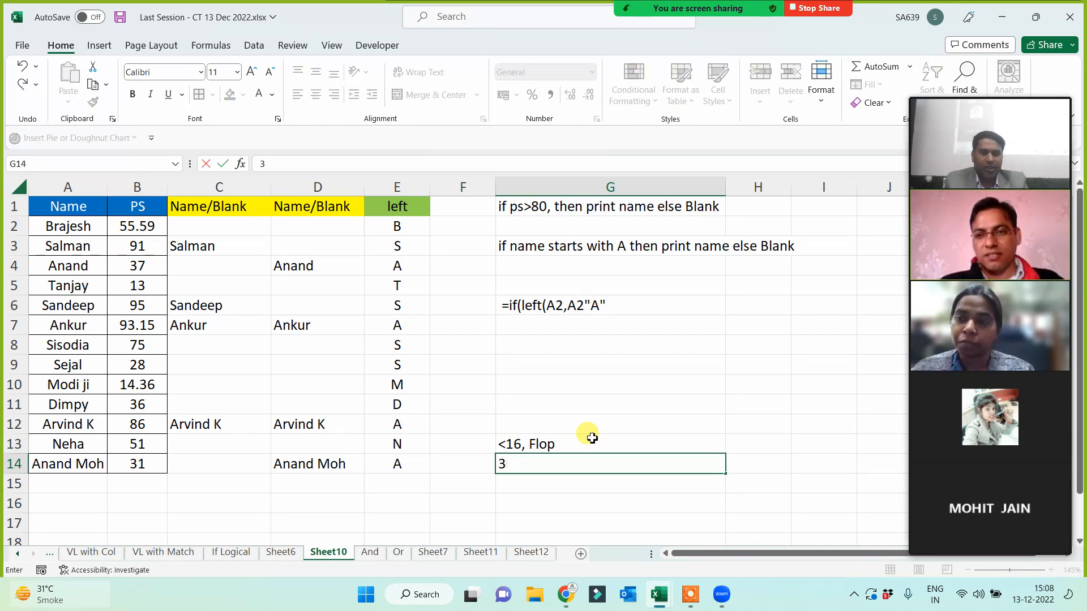
type("16")
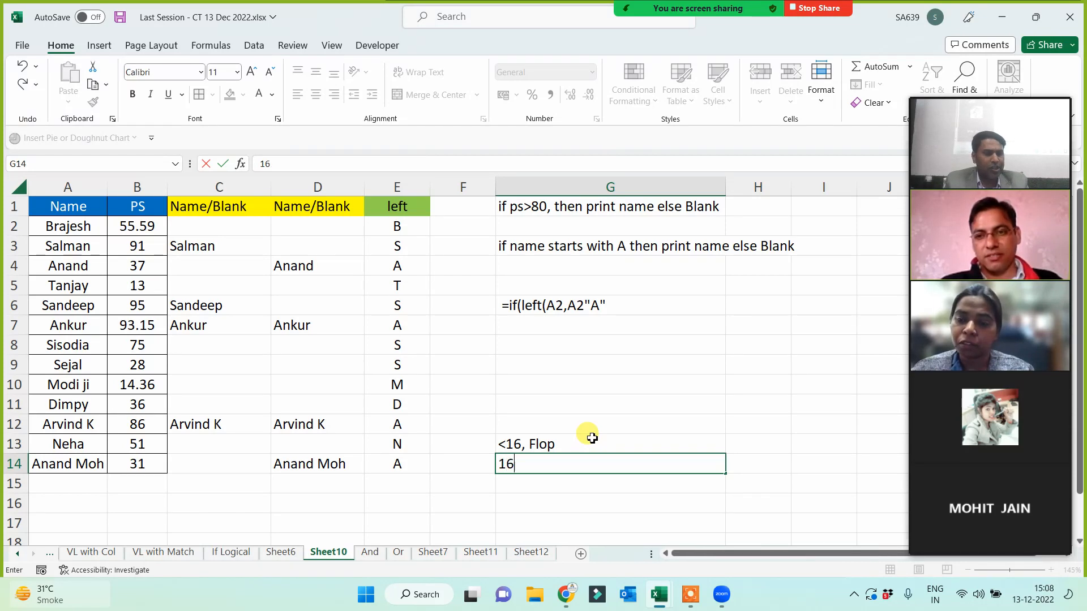
type("-30")
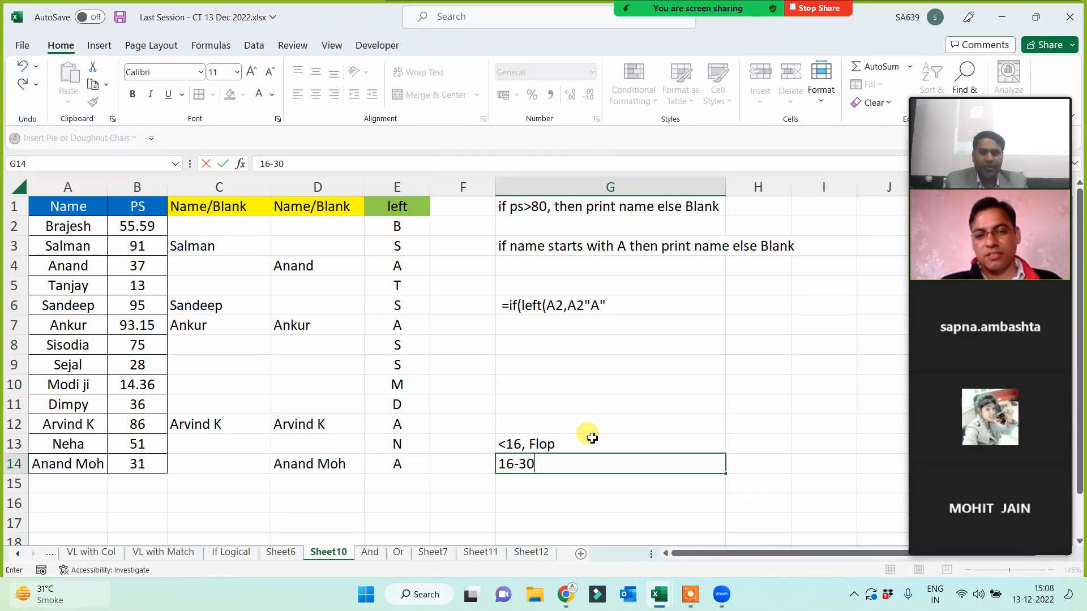
type(", HI")
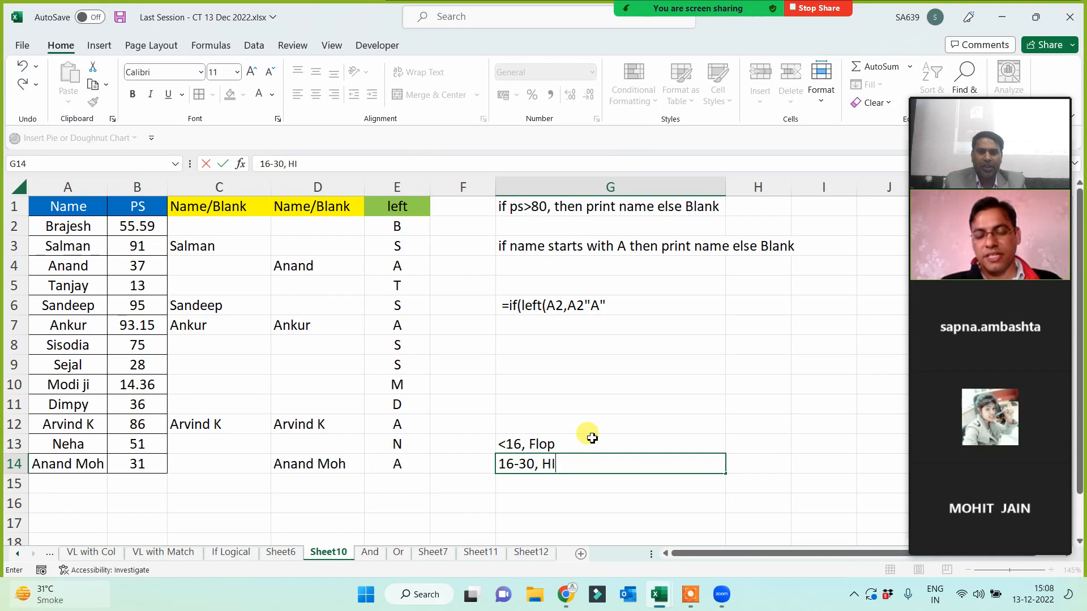
type("t")
key("Return")
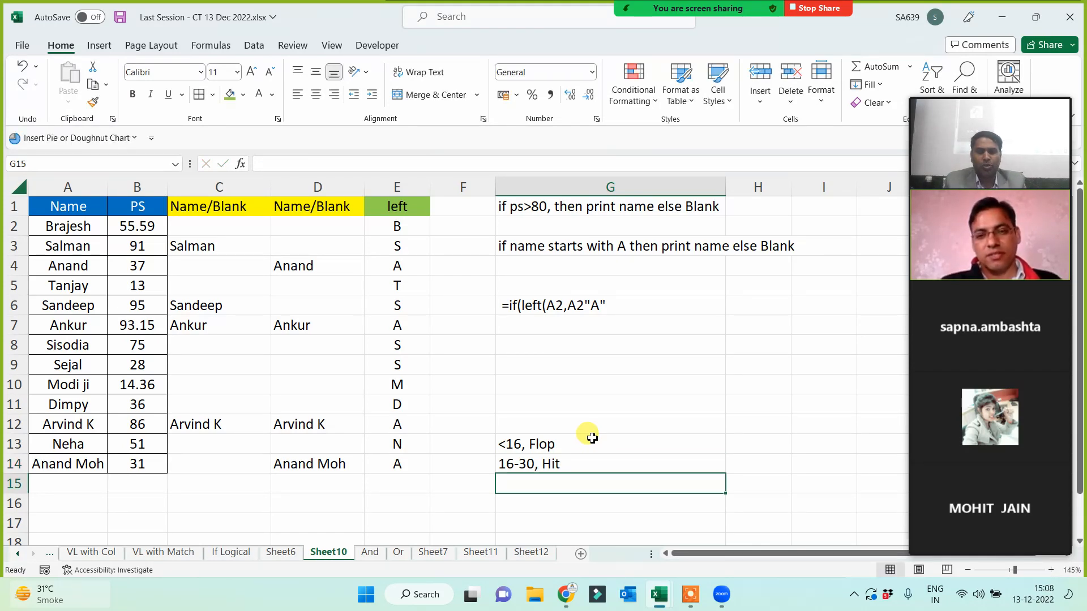
- Note the third grading rule ">30, superhit" in cell G15
type(">30, sup")
type("hit")
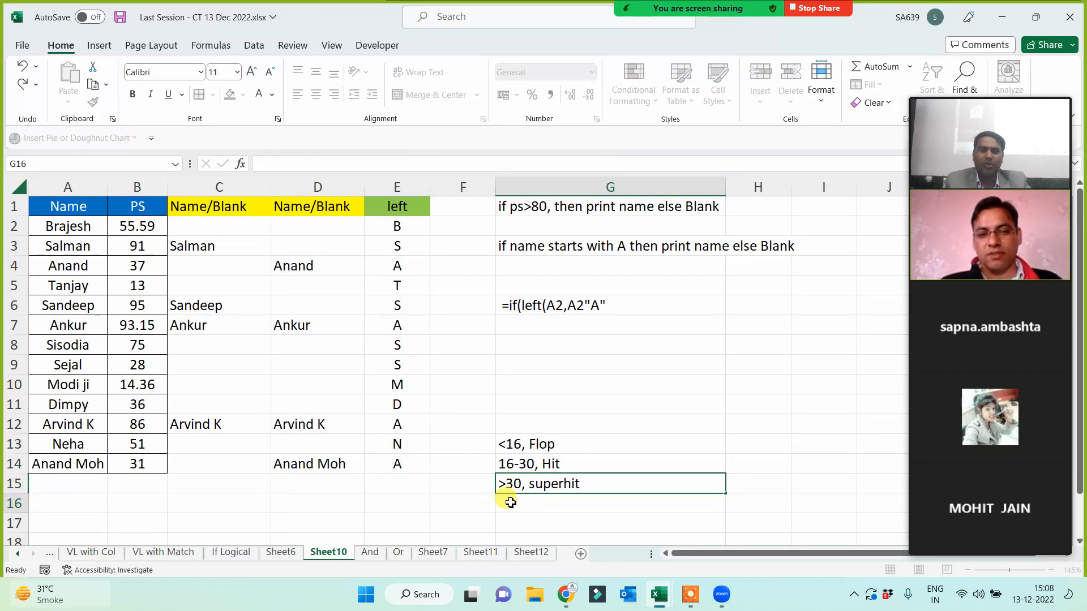
key("Return")
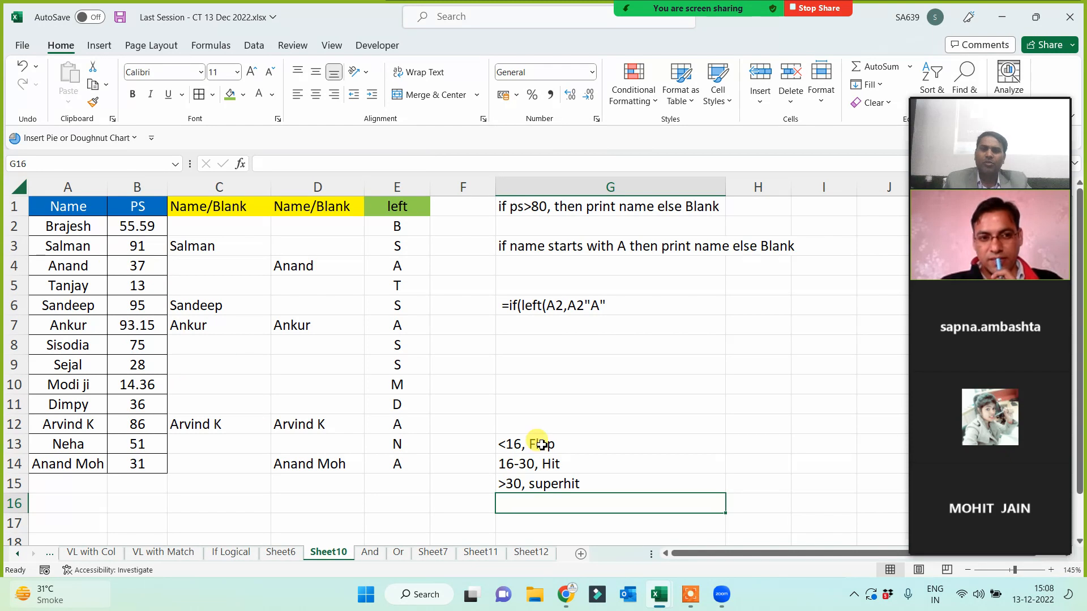
- Begin a grading IF formula in F2 that returns "superhit" when B2>30 and opens a second IF otherwise
left_click_drag(137, 226, 136, 478)
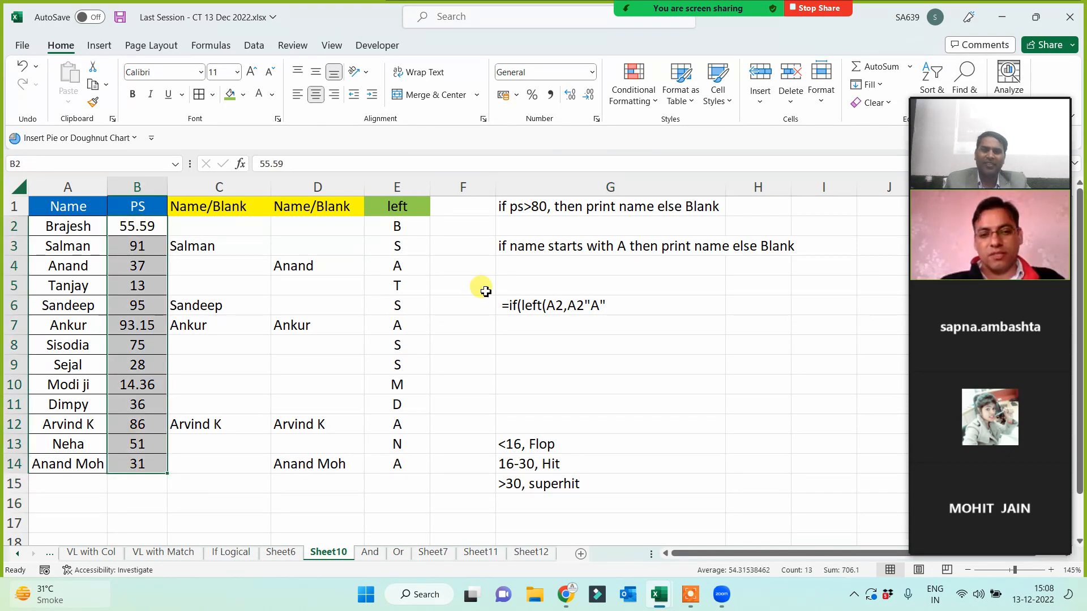
left_click(461, 205)
left_click(449, 224)
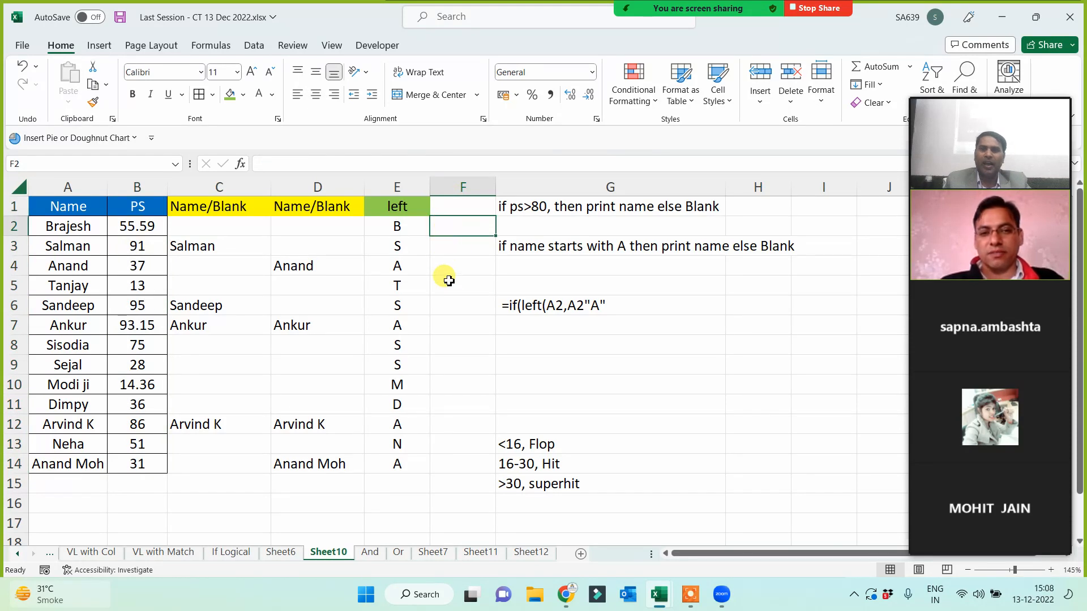
type("=")
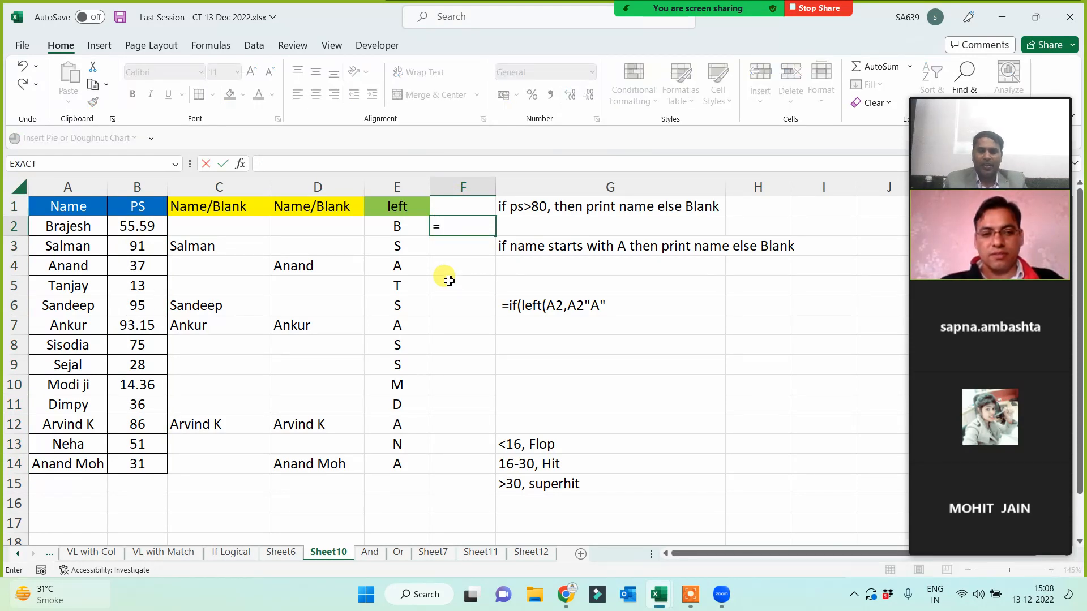
type("if(")
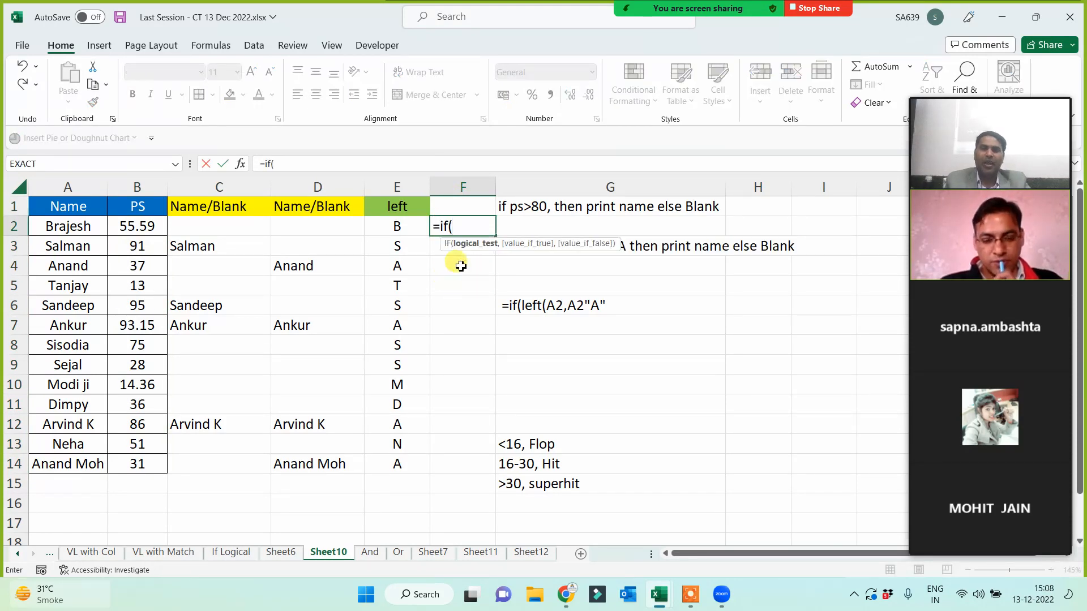
left_click(132, 228)
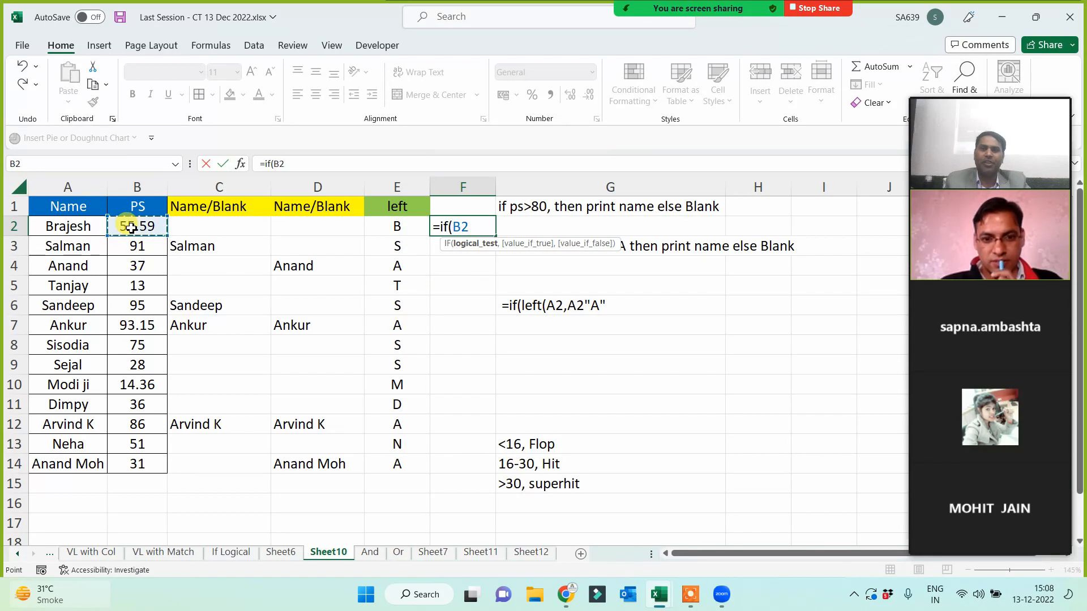
type(">30")
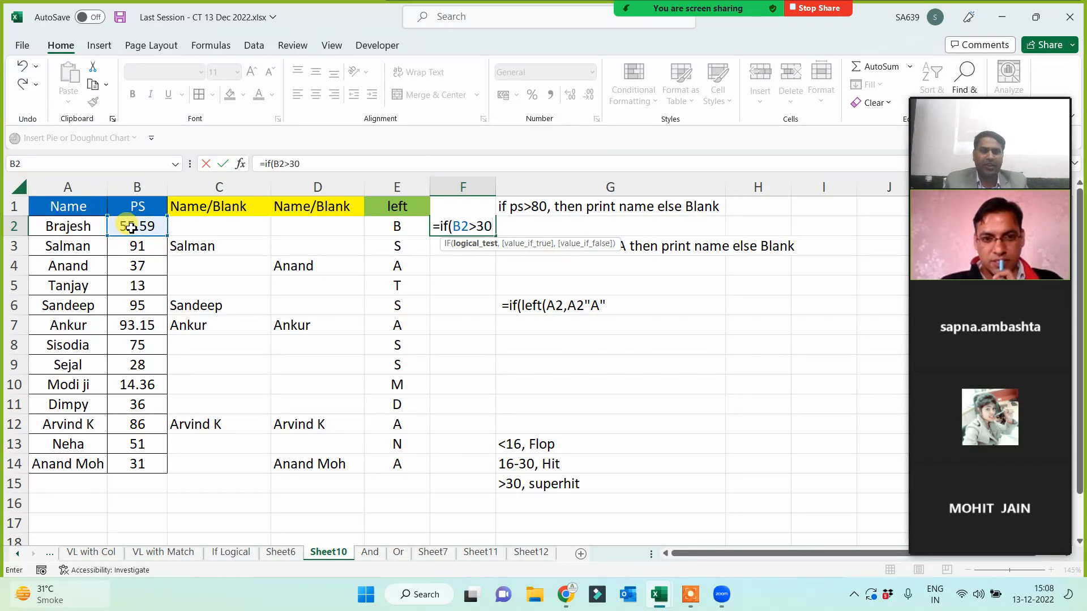
type(",\"superhit\",if(")
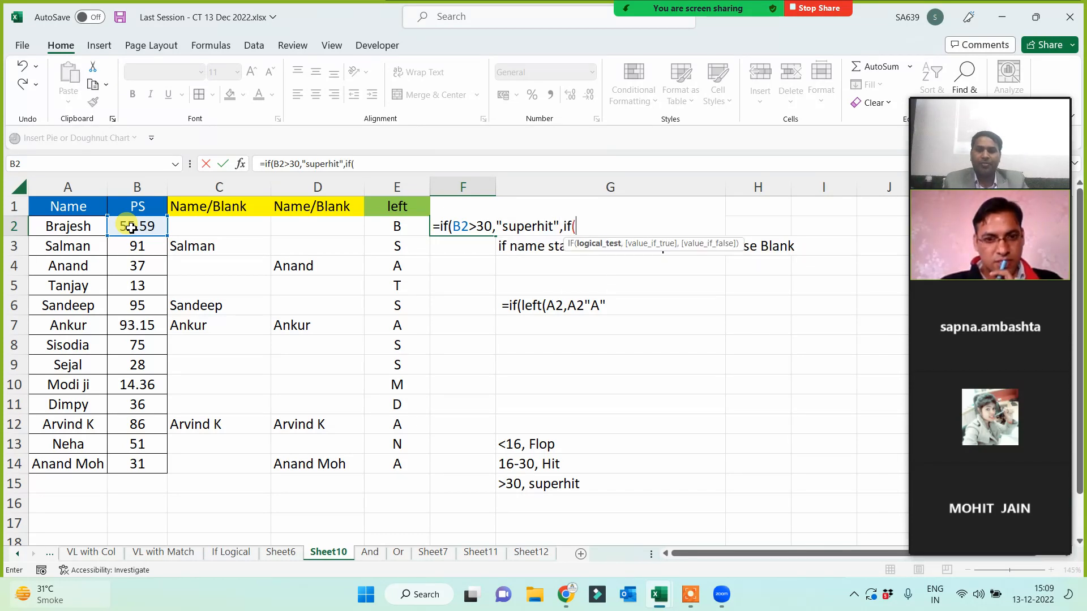
- Complete the nested IF in F2 with B2>=16, "Hit" and "Flop", and fill the formula down column F
left_click(126, 231)
type(">=16")
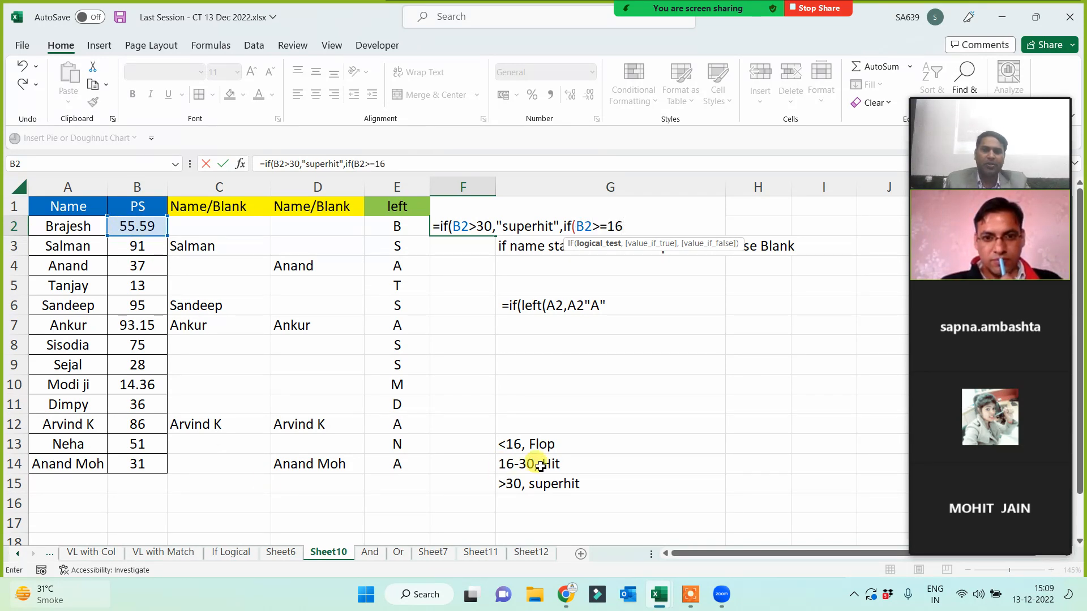
type(",\"")
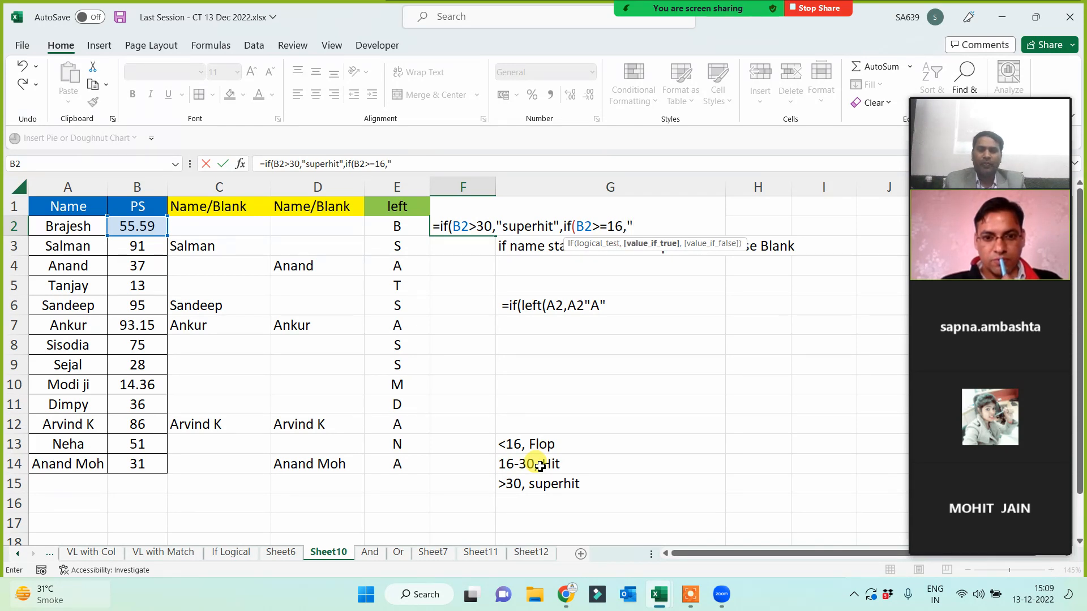
type("Hit\",")
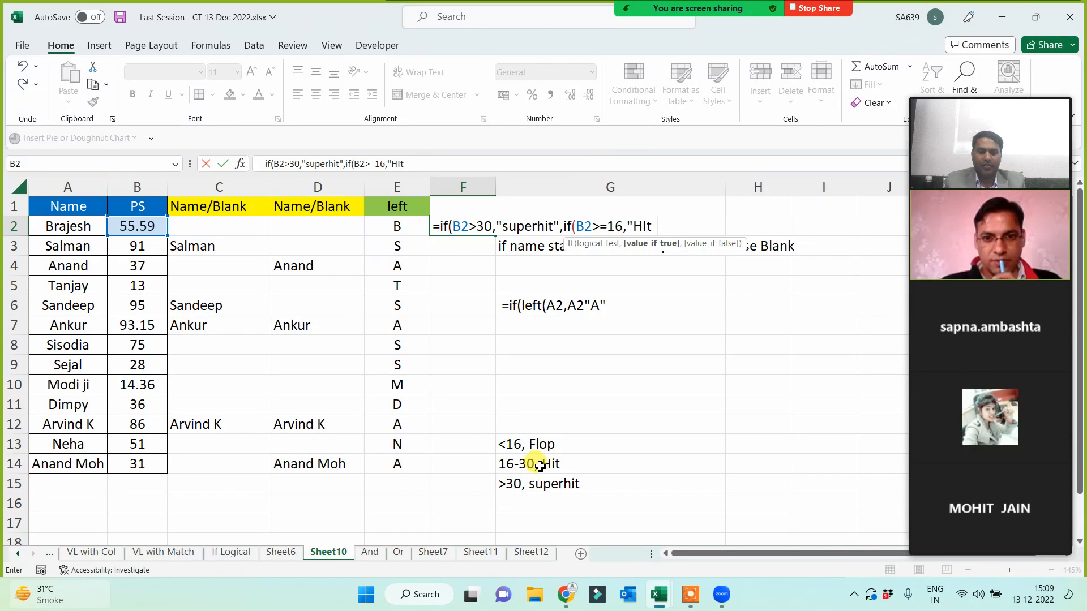
type("\"Flo")
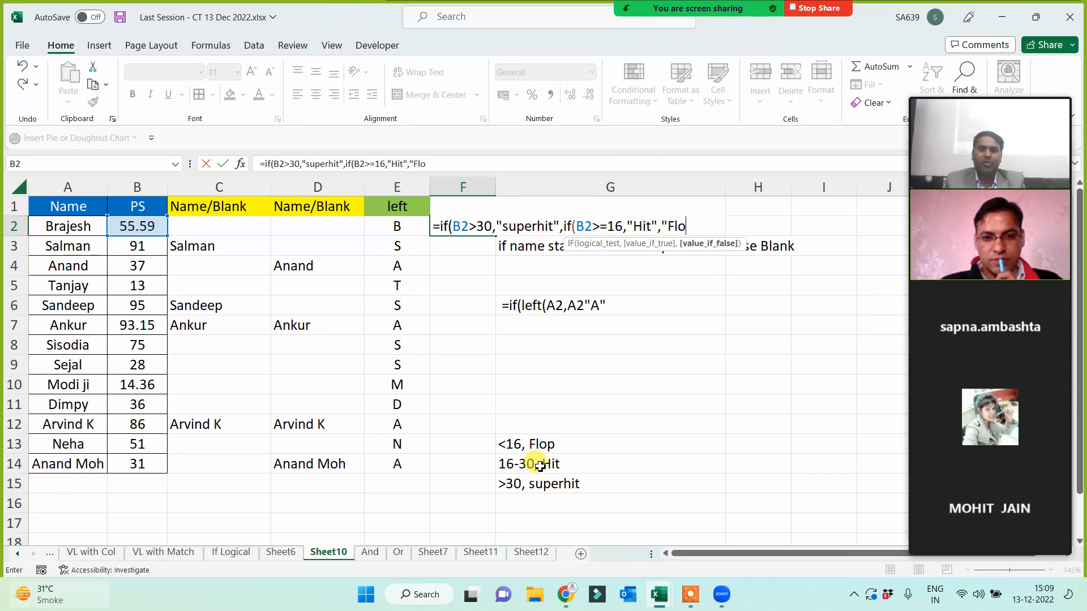
type("p\")")
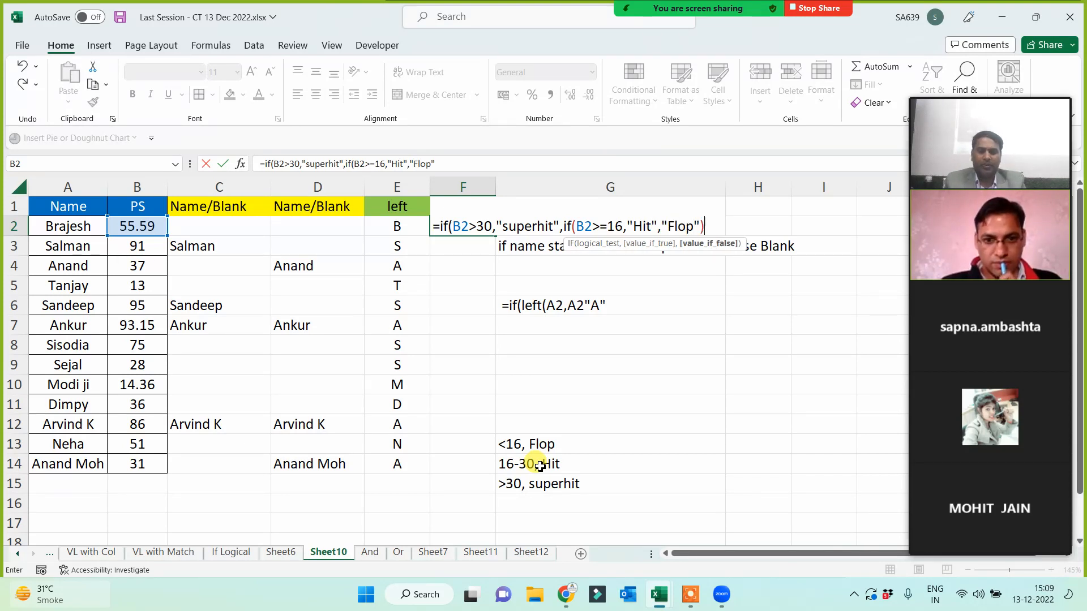
type(")")
key("Return")
left_click(460, 227)
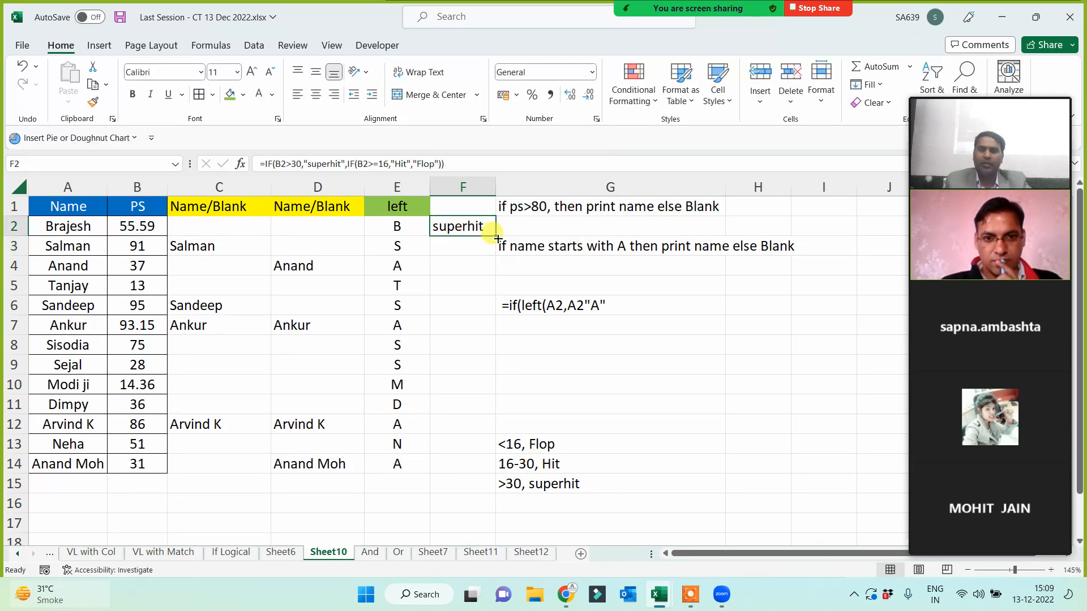
double_click(496, 236)
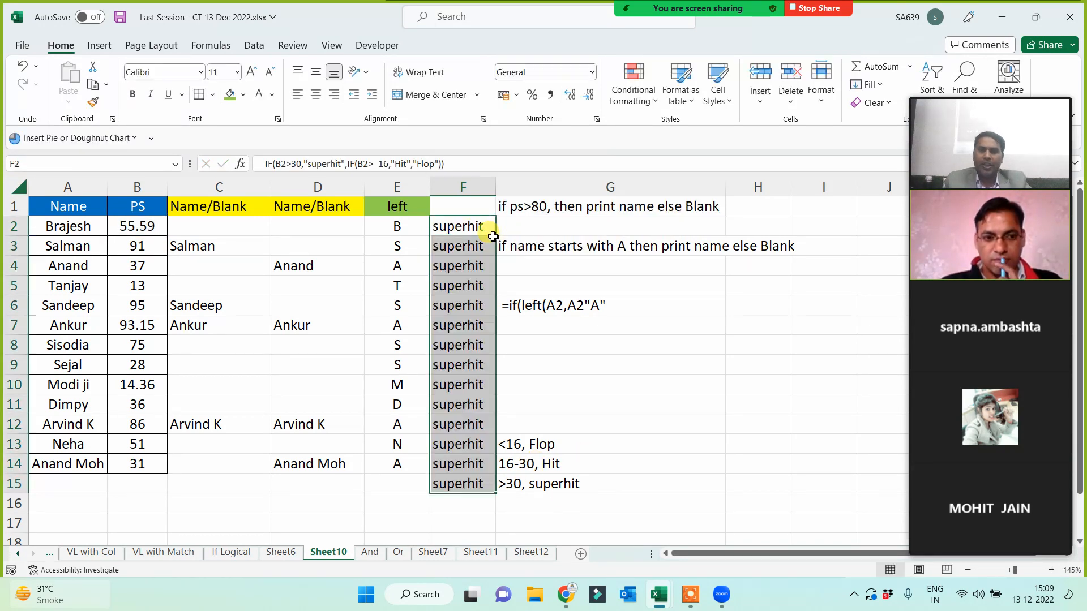
- Test the grading with new PS scores: set B9 to 12.5 and B13 to 25.36
left_click(137, 363)
type("12.5")
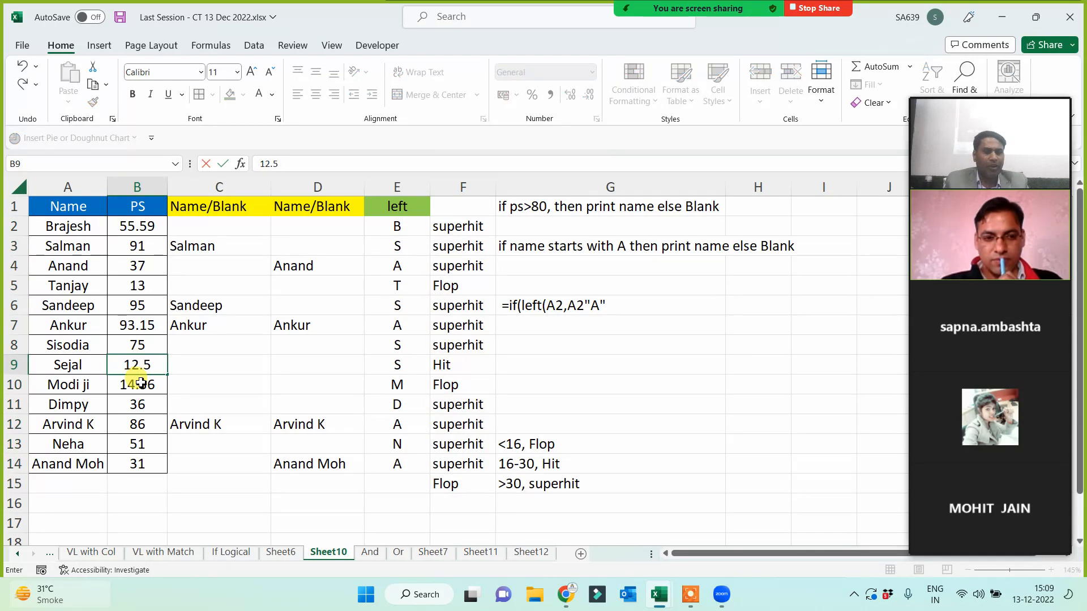
key("Return")
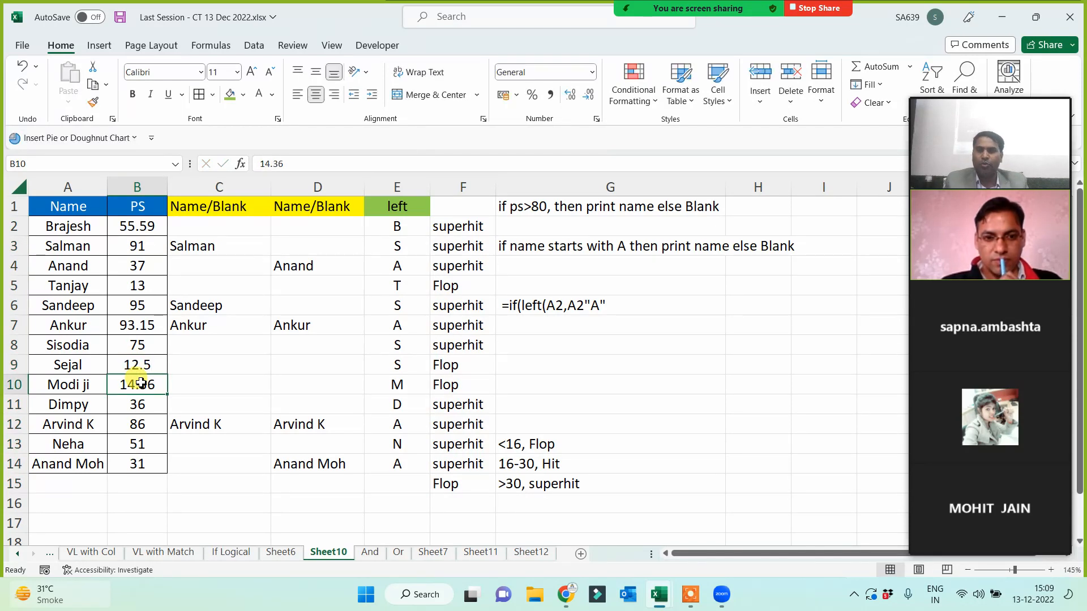
left_click(138, 442)
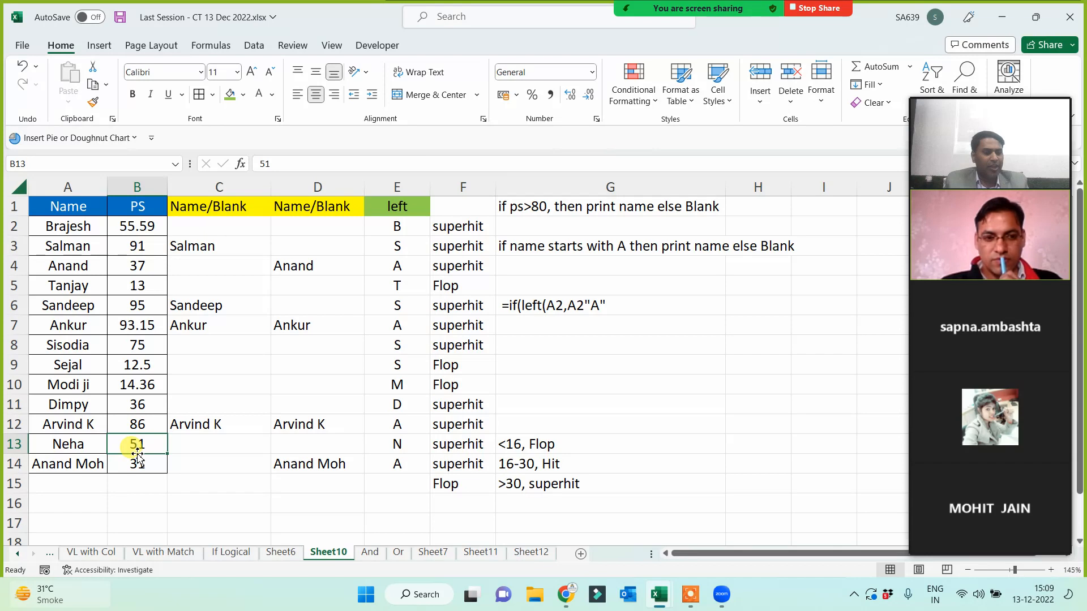
type("25.36")
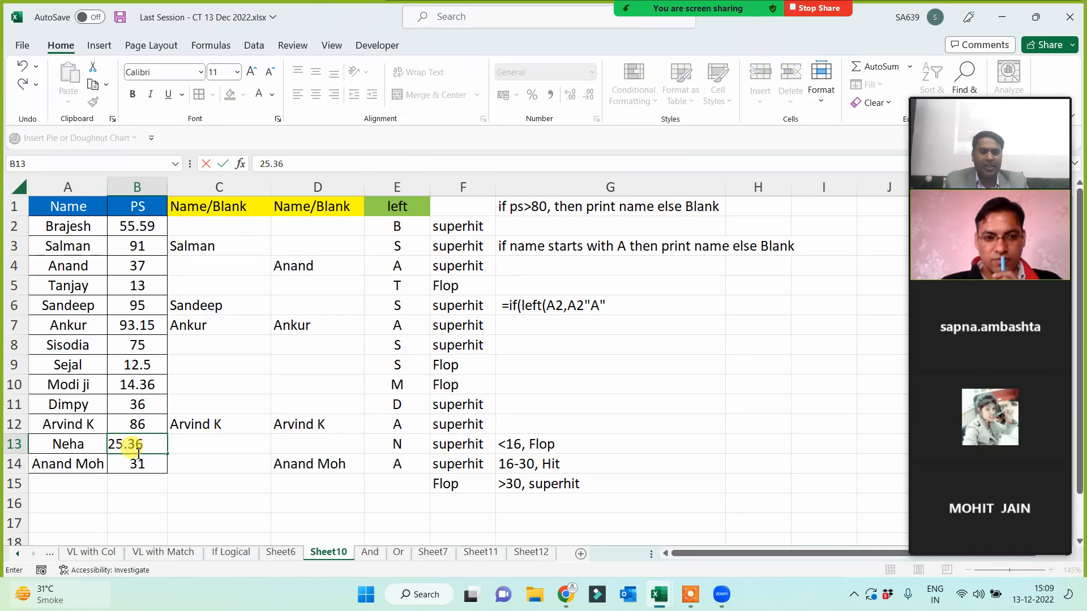
key("Return")
- Set the PS score in B5 to 25
left_click(138, 304)
left_click(138, 285)
type("25")
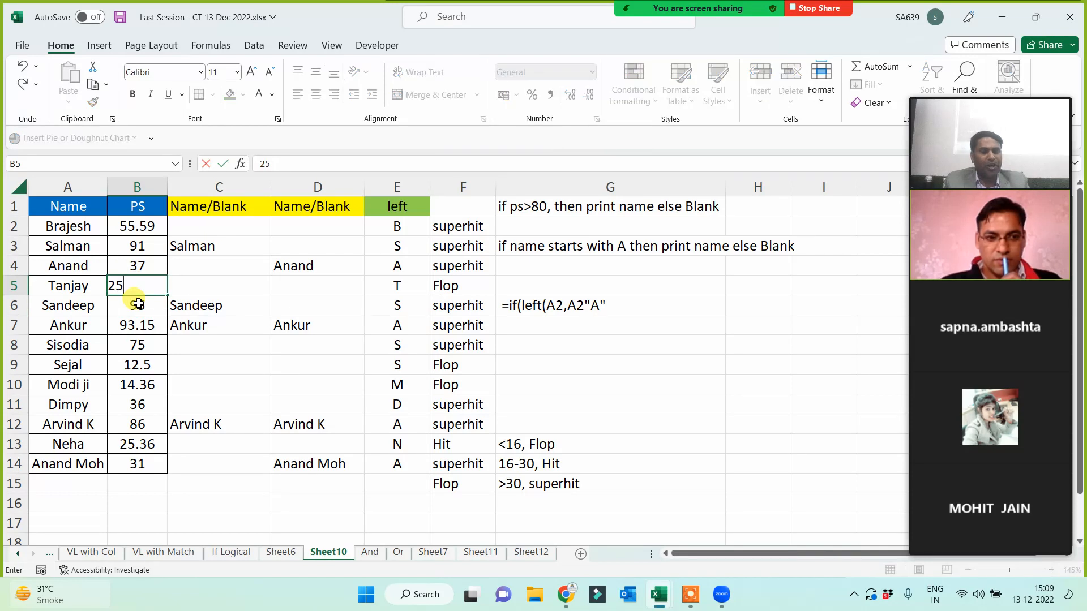
left_click(138, 304)
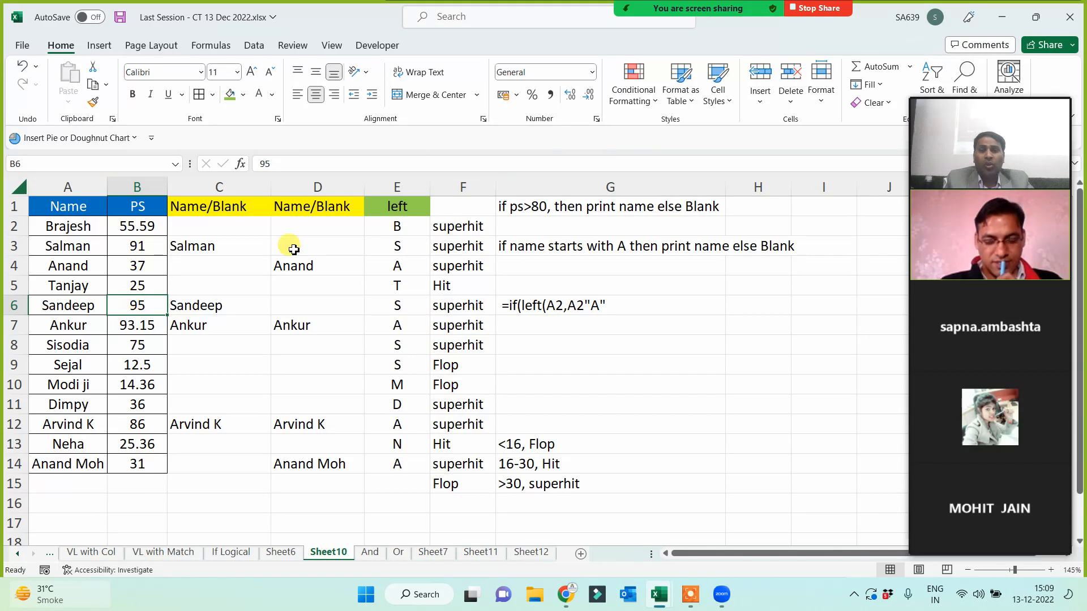
- Widen column F slightly and change the PS score in B5 to 30.48
left_click_drag(496, 184, 531, 190)
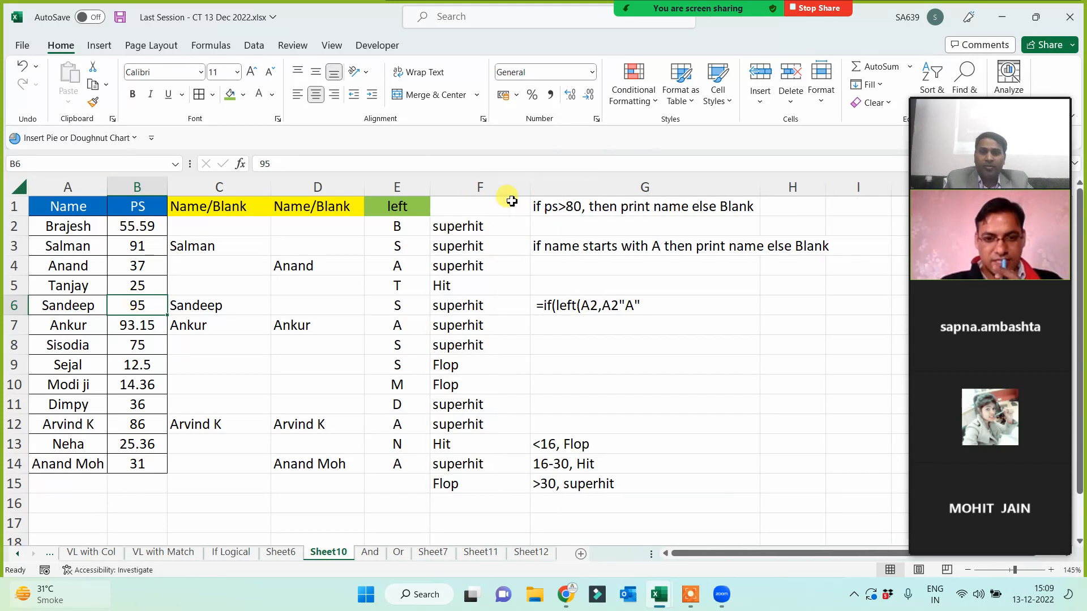
left_click(483, 205)
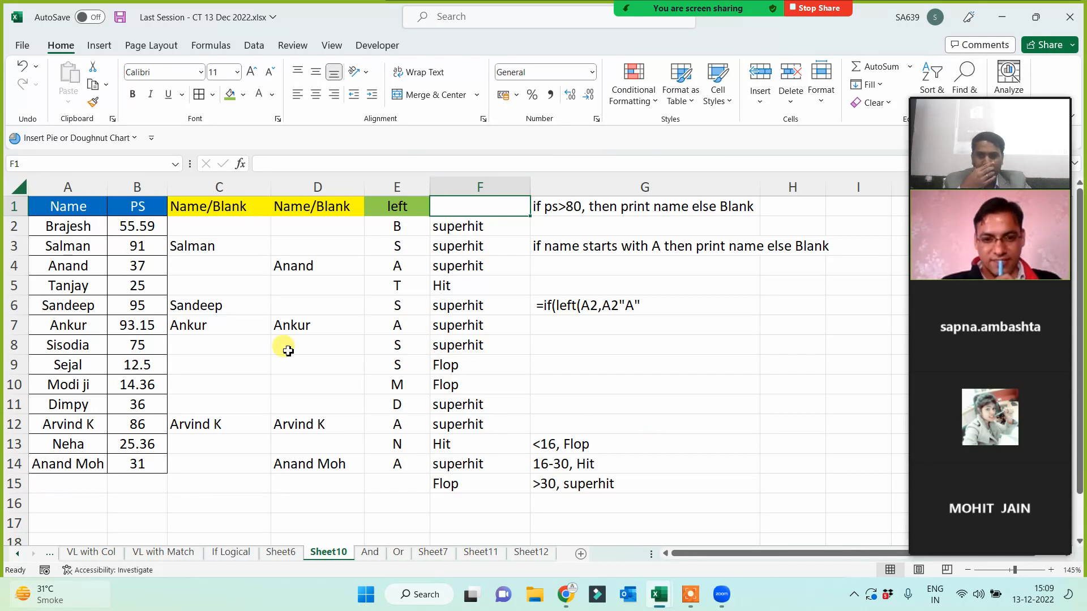
left_click(139, 286)
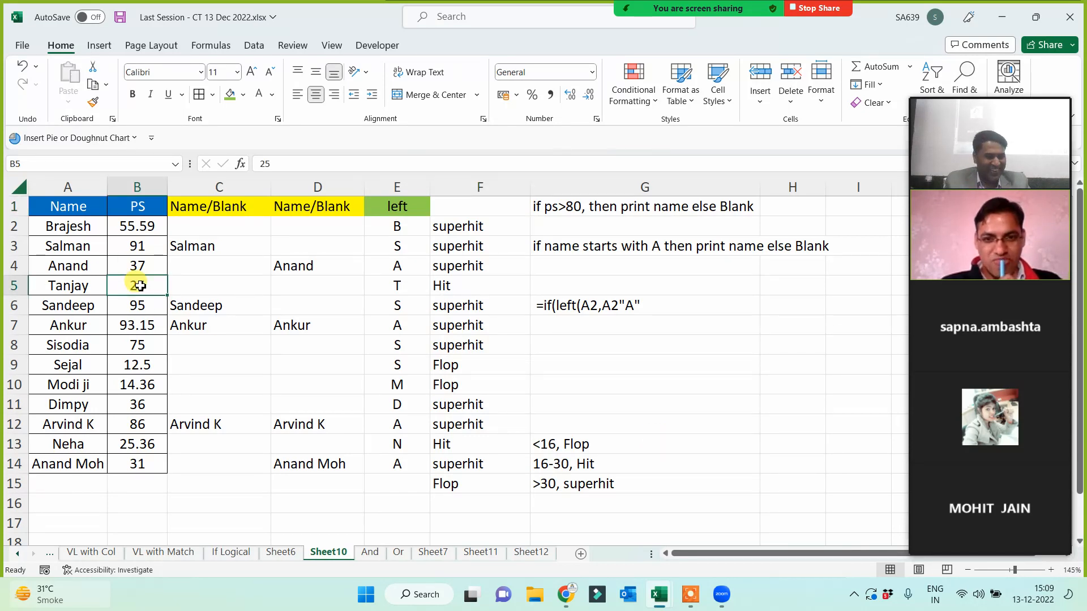
type("30.48")
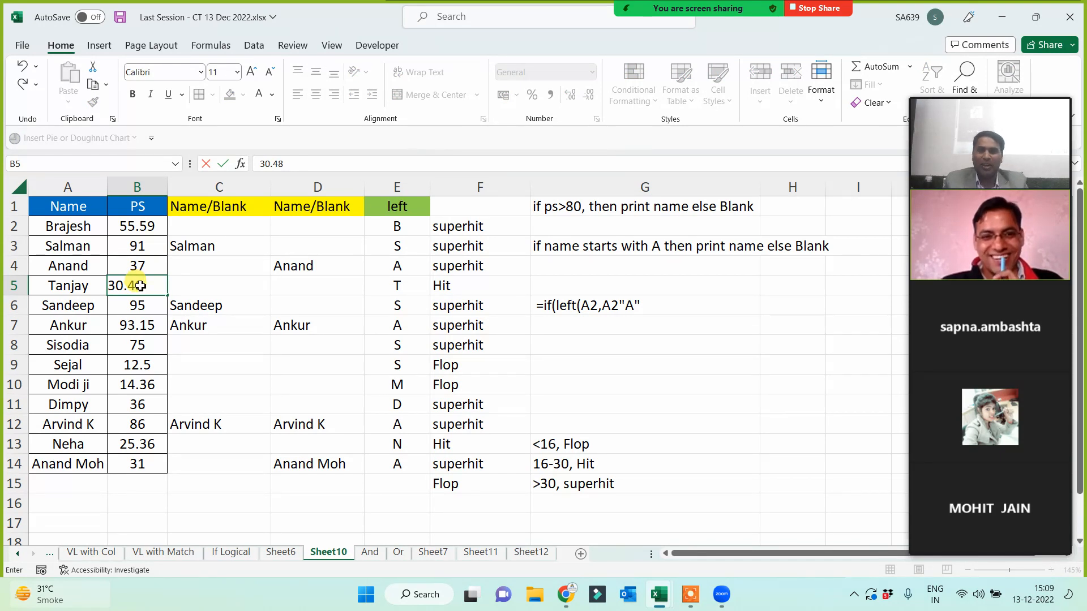
key("Return")
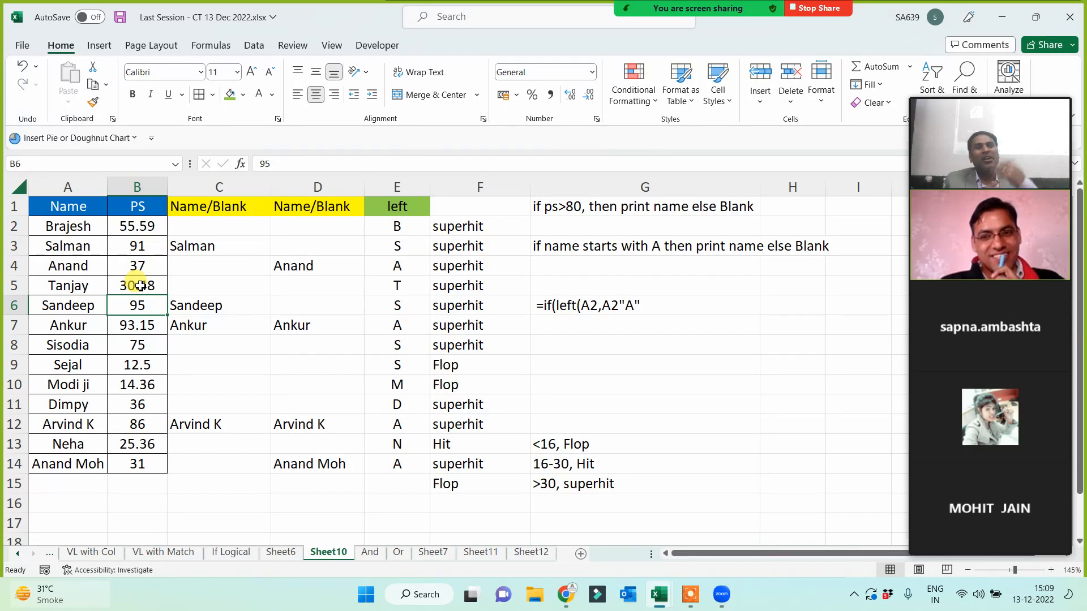
left_click(140, 286)
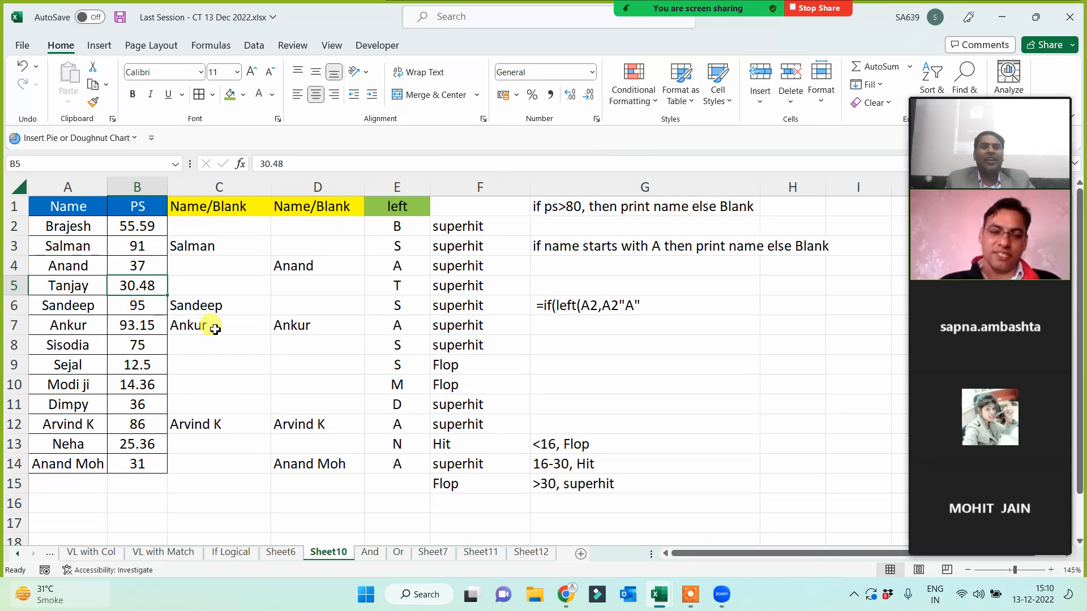
- Enter the example values 59.90% in H9 and 60 in H10, and clear the range H8:H11
left_click(781, 370)
type("59")
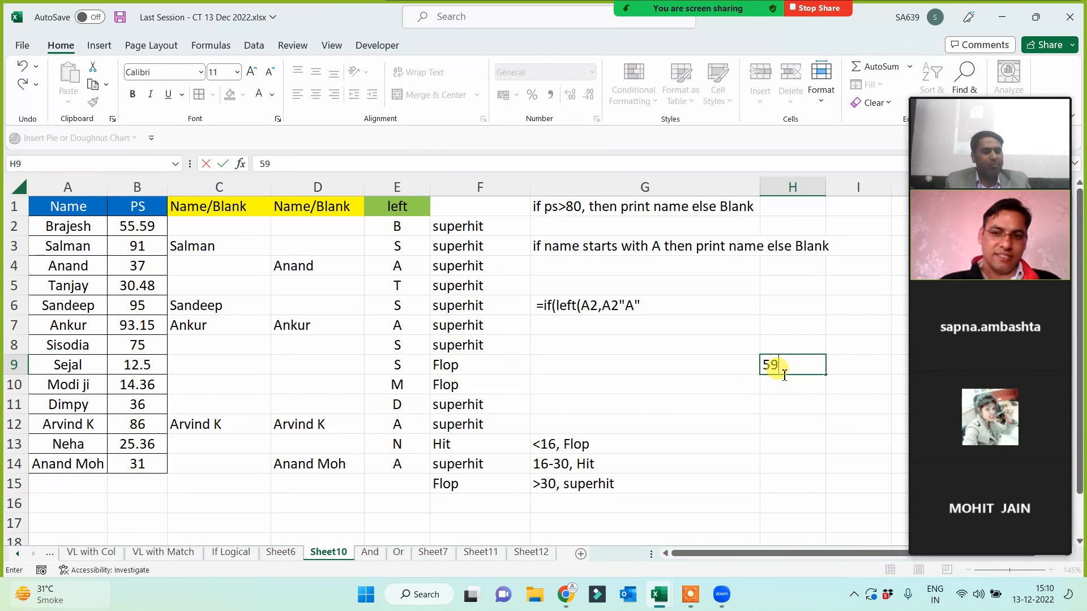
type(".90")
type("%")
key("Return")
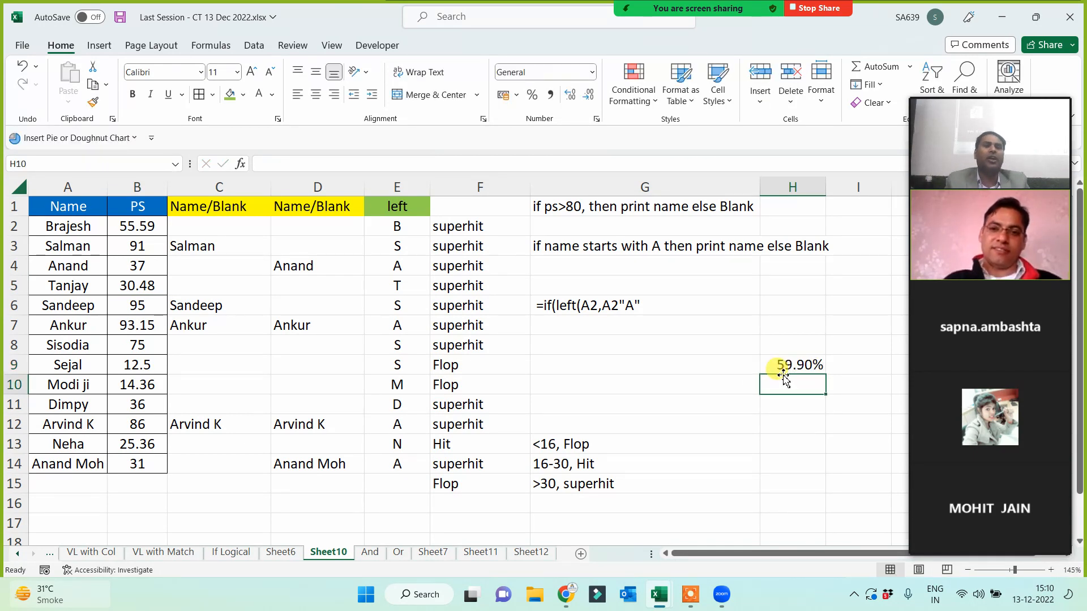
type("60")
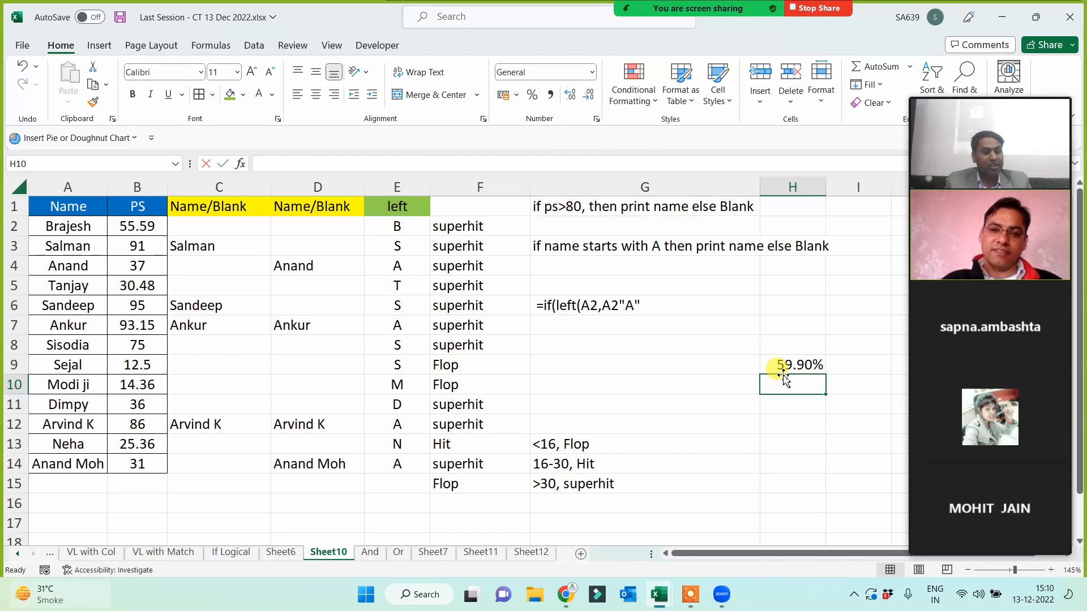
key("Return")
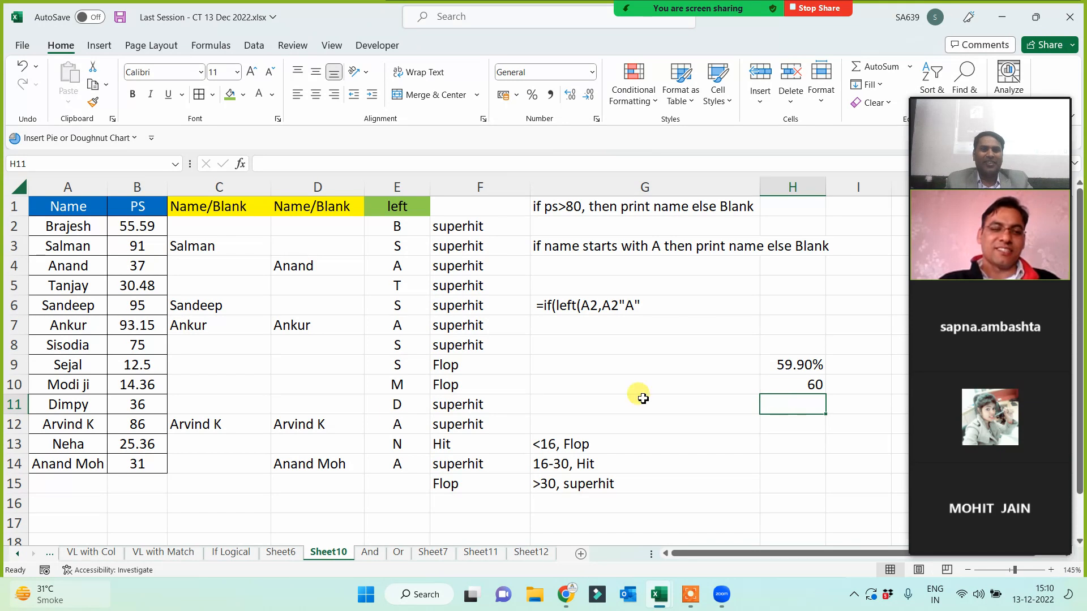
left_click_drag(793, 338, 790, 408)
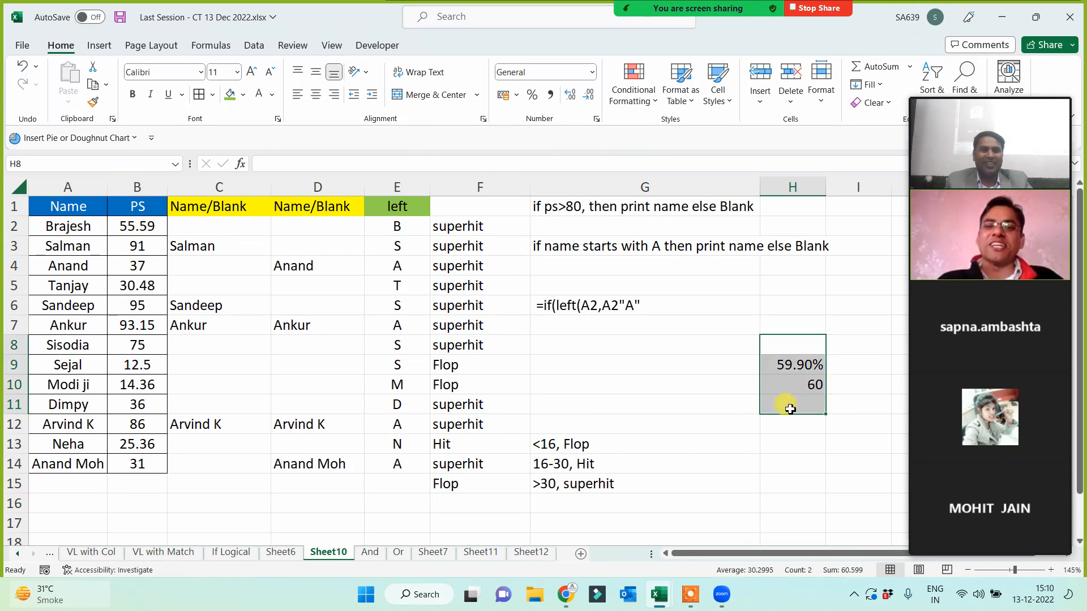
key("Delete")
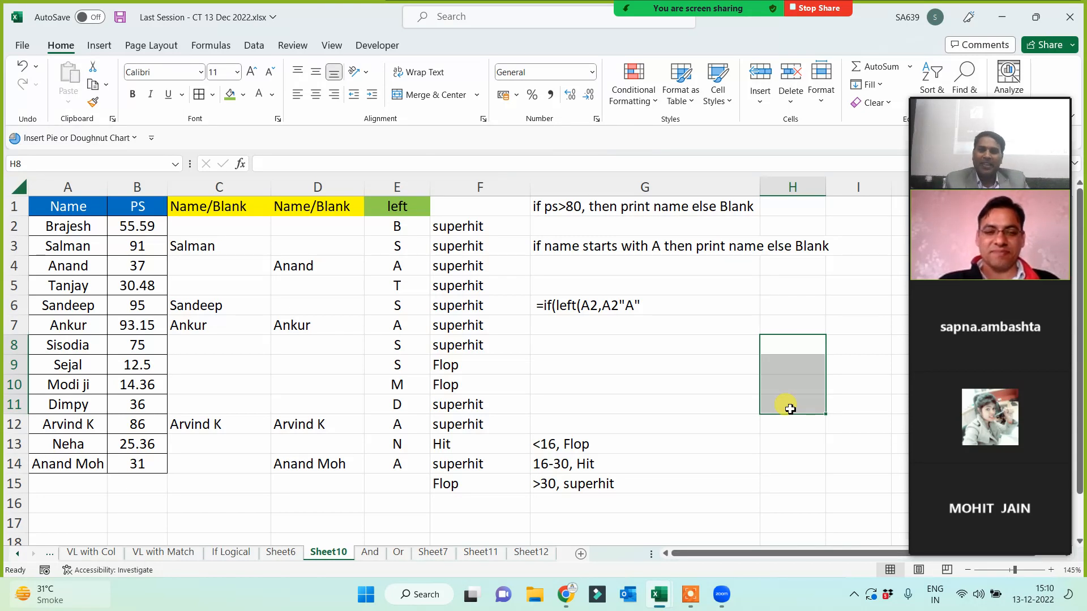
- Test the lower limit of the Hit grade by setting the PS score in B8 to 16
left_click(137, 344)
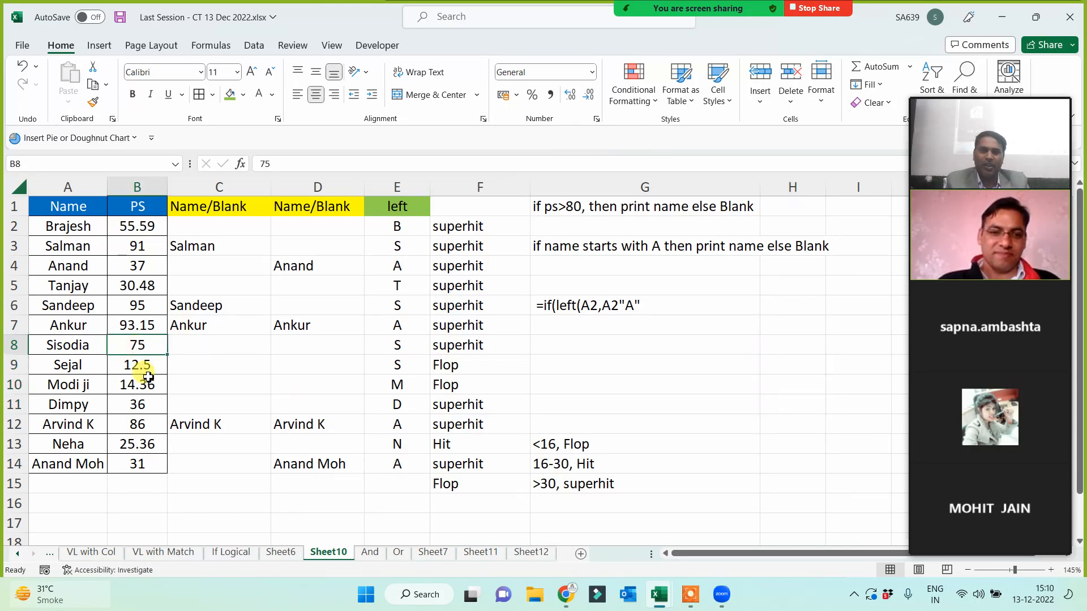
type("16")
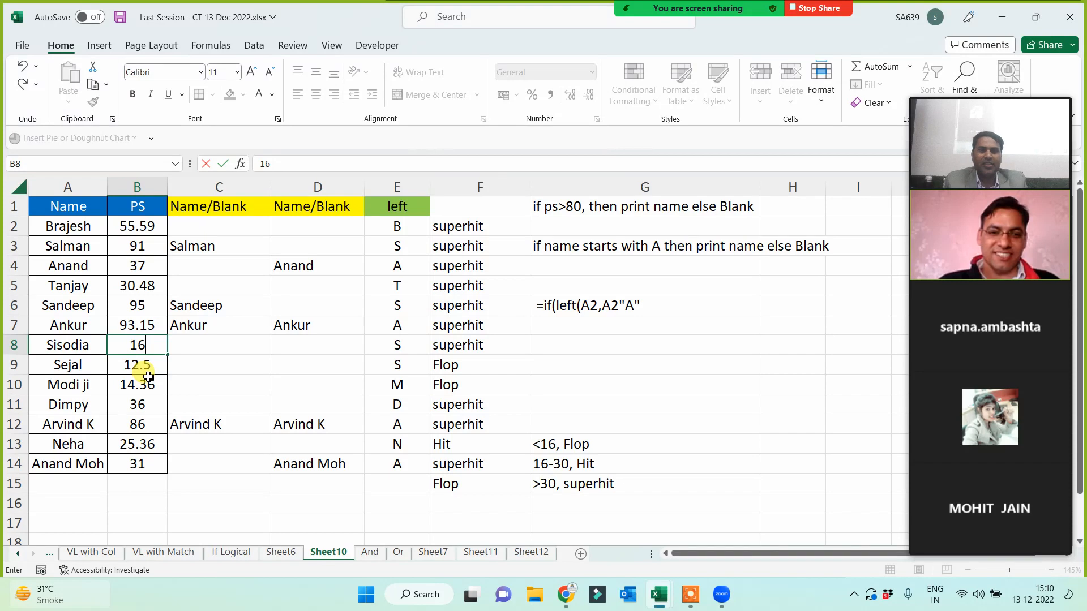
key("Return")
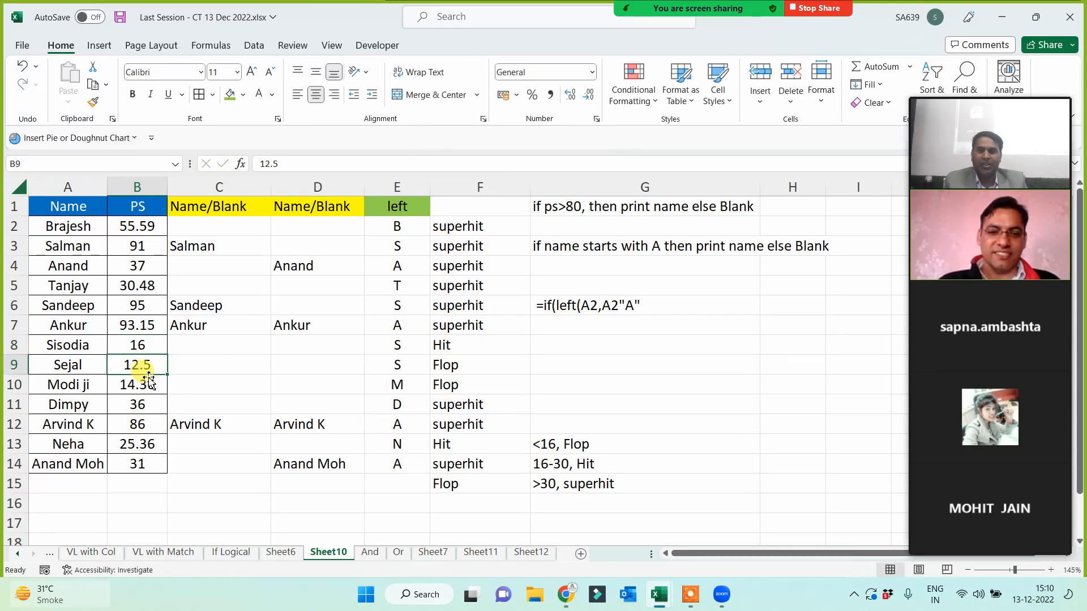
left_click_drag(68, 345, 490, 339)
- Test a score just below the Hit limit by setting the PS score in B6 to 15.999999
left_click(134, 306)
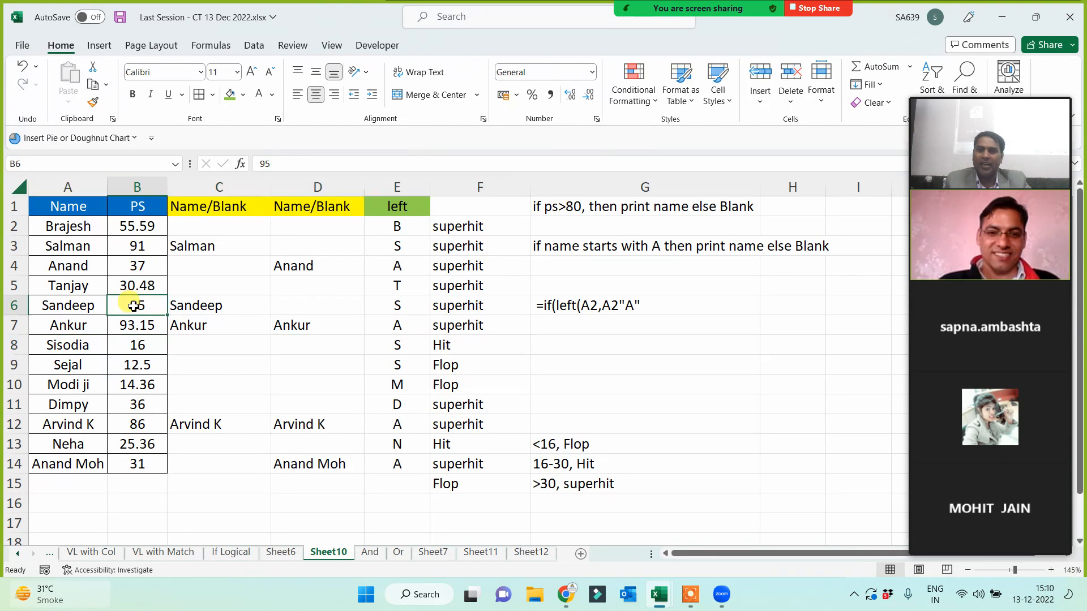
type("15.9")
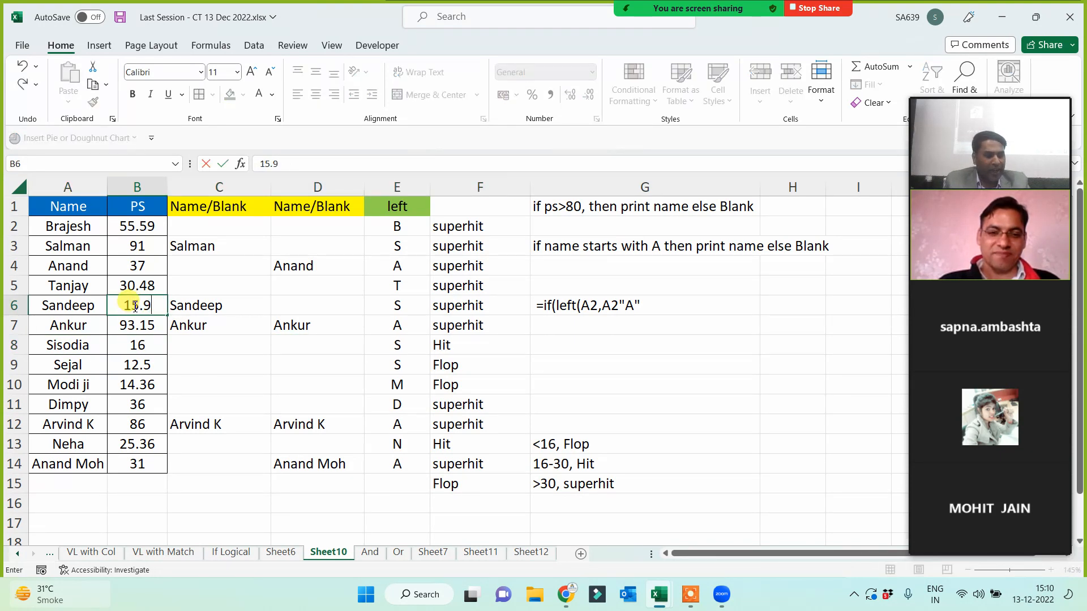
type("99999")
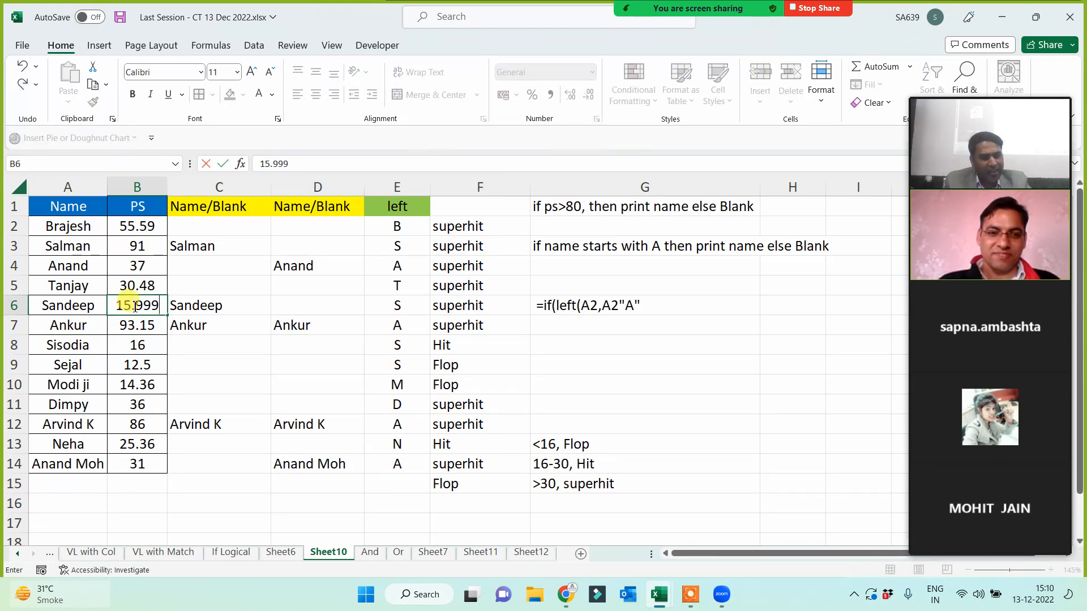
key("Return")
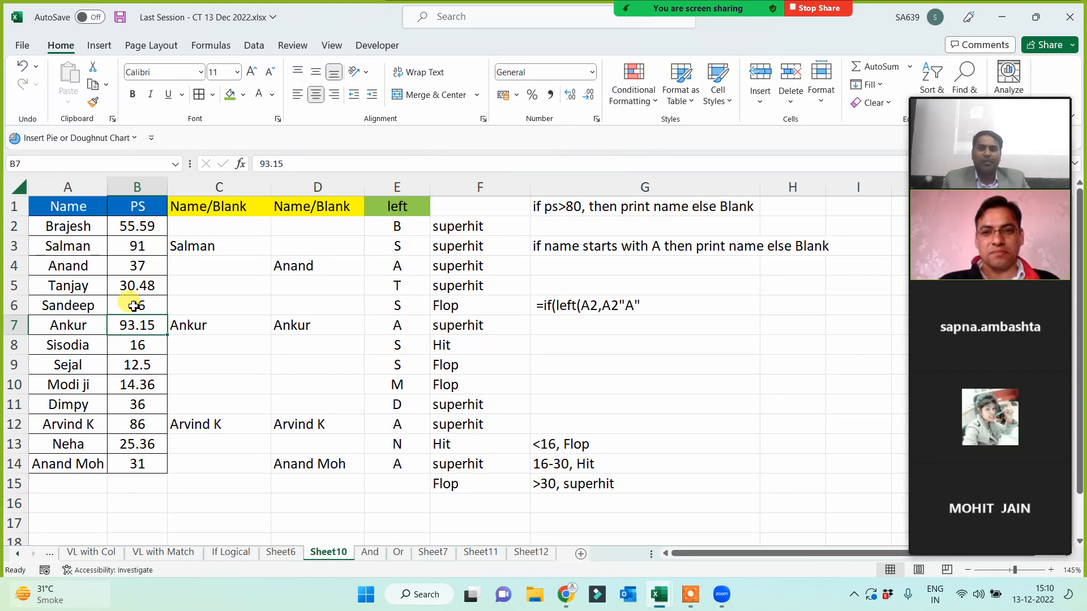
- Inspect the stored PS score in B6 and the nested IF formulas in F2 and F3
left_click(134, 306)
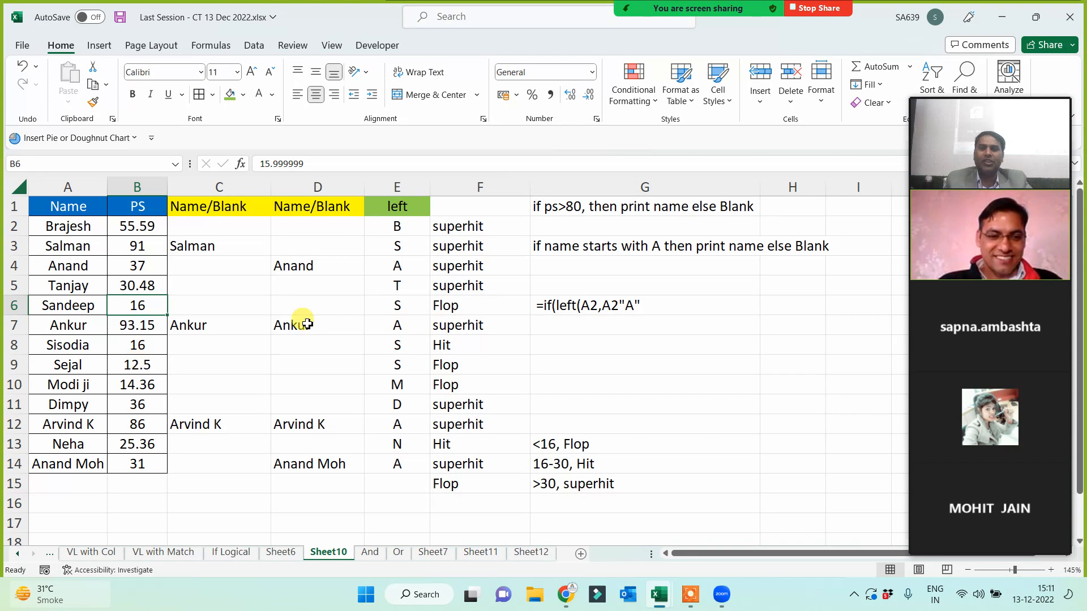
left_click(435, 227)
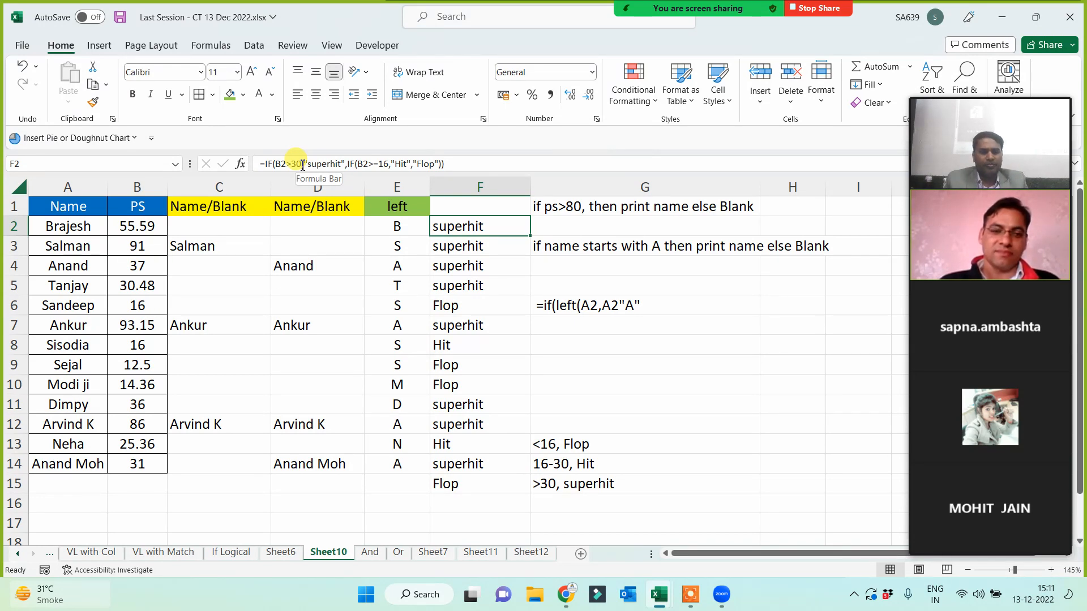
key("Down")
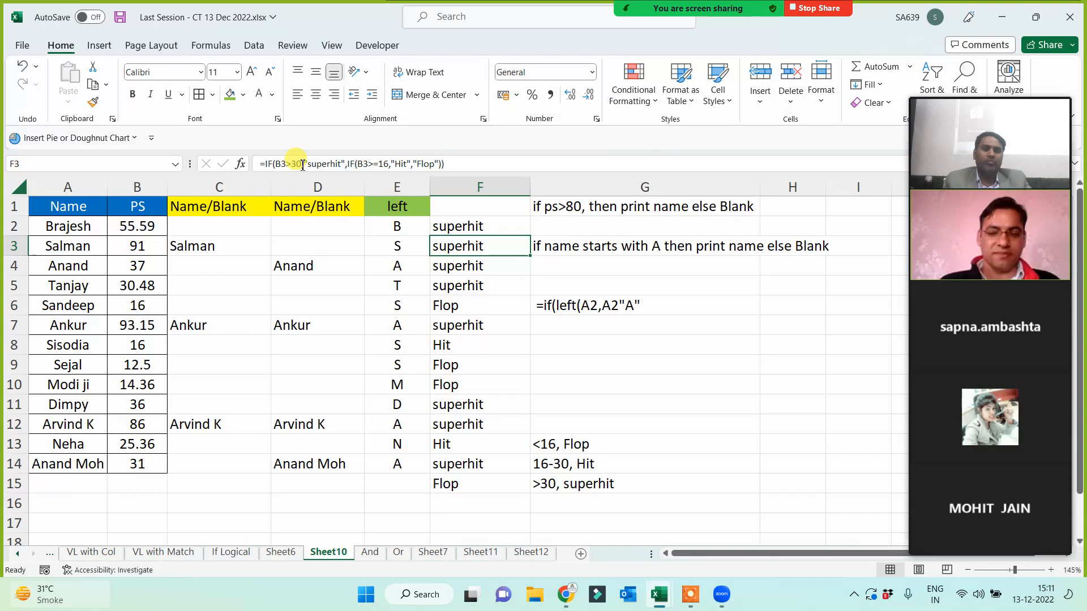
left_click(345, 512)
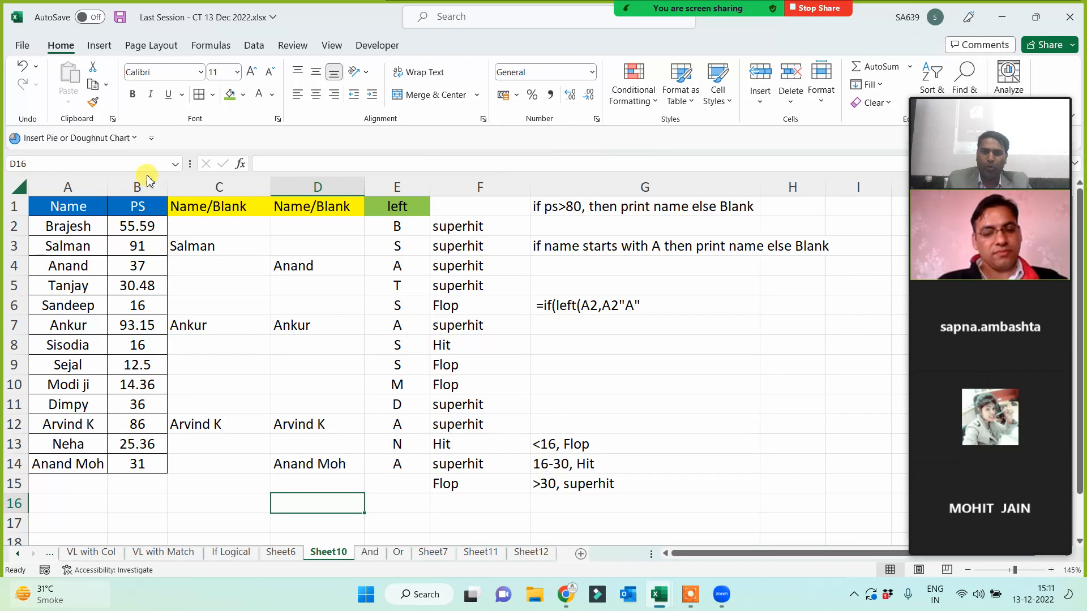
left_click(662, 402)
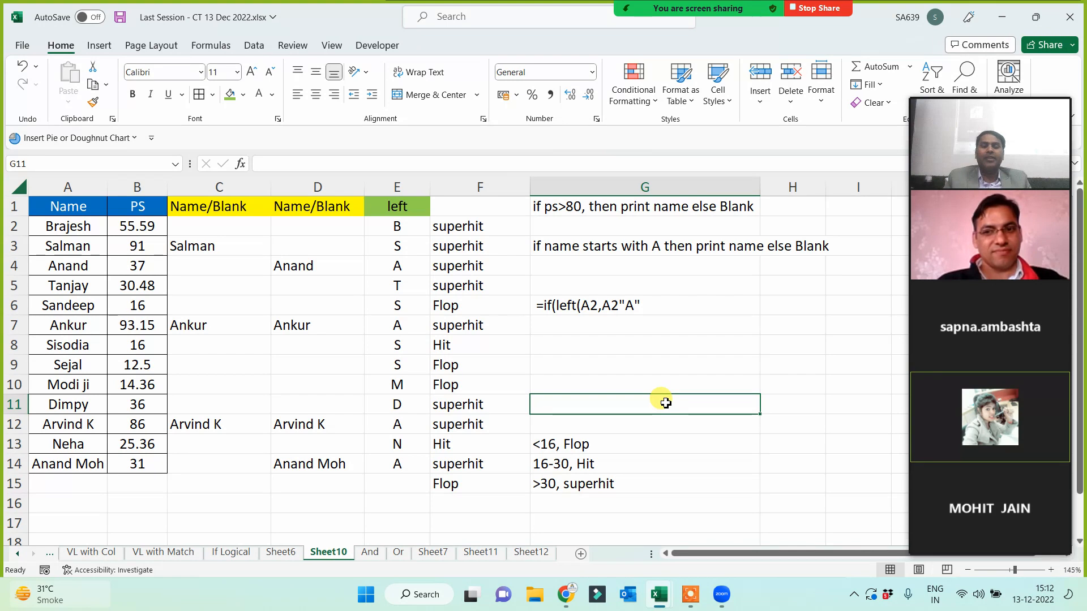
left_click(690, 596)
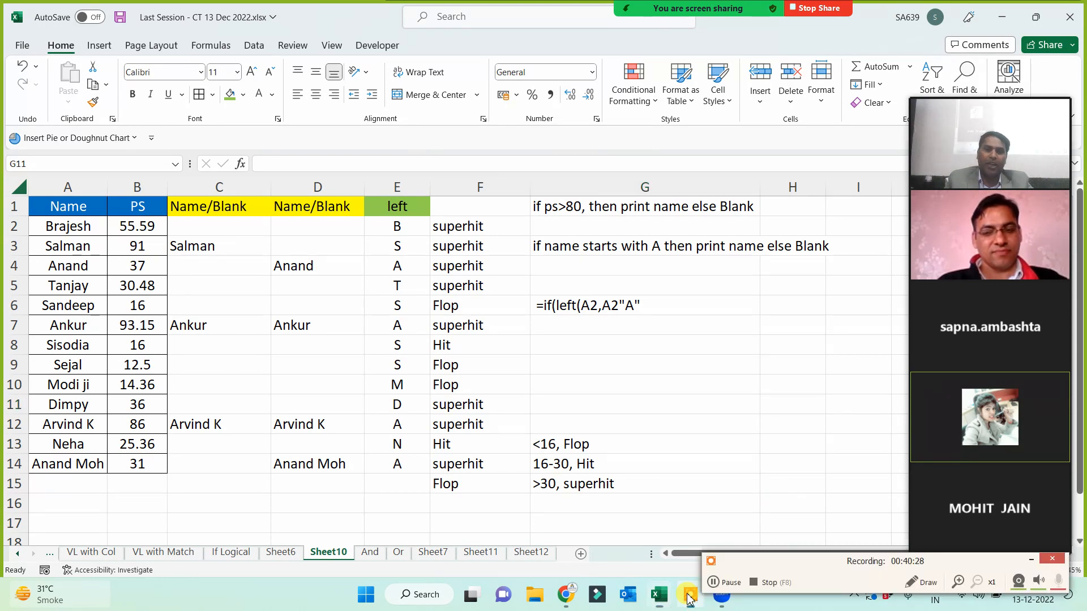